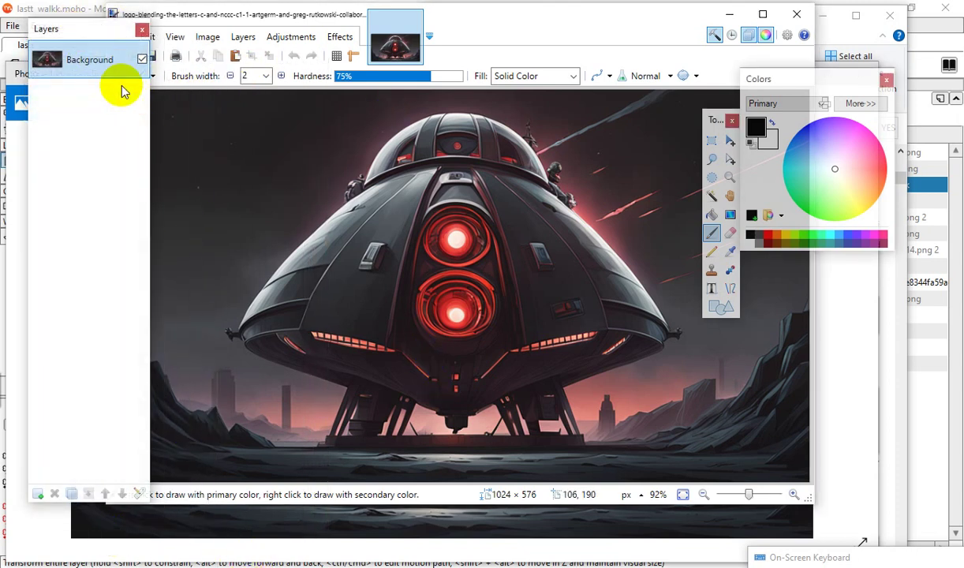
Add empty layers above the Background, reselect Background, and sample a muted pink from the spaceship image.
{"action": "left_click", "coordinate": [37, 493]}
{"action": "left_click", "coordinate": [75, 136]}
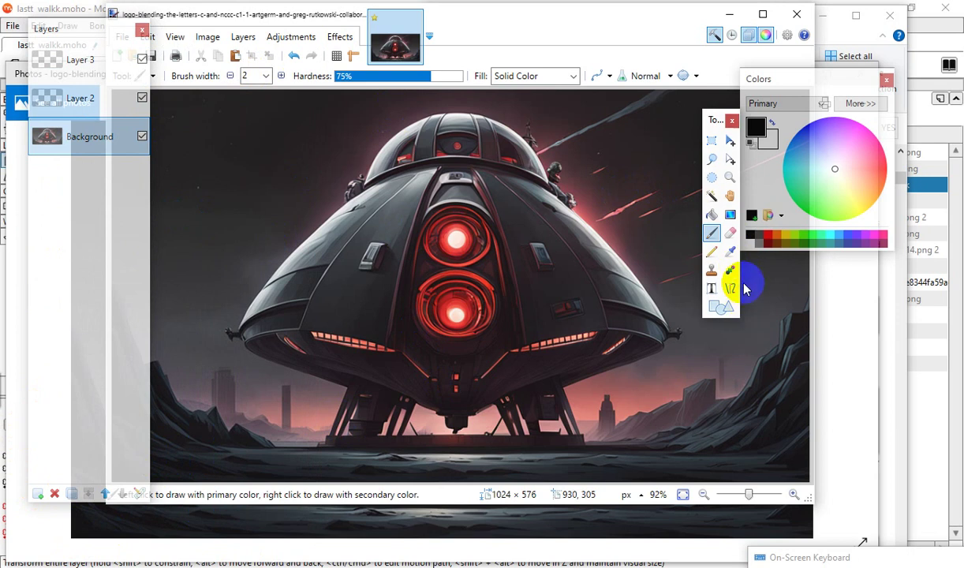
{"action": "left_click", "coordinate": [729, 251]}
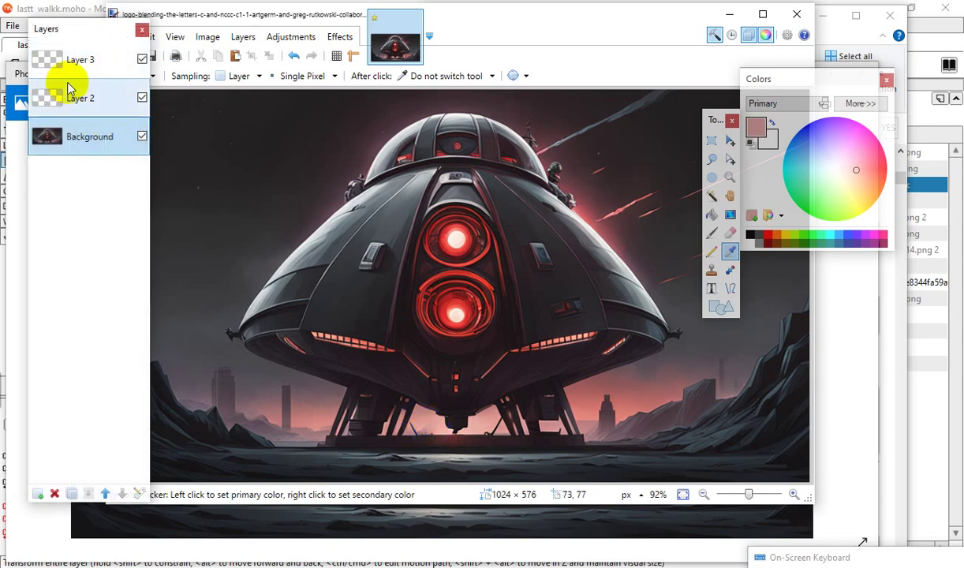
Add Layer 4 above Layer 3 and set the Paintbrush width to 7, viewing at 100%.
{"action": "left_click", "coordinate": [63, 63]}
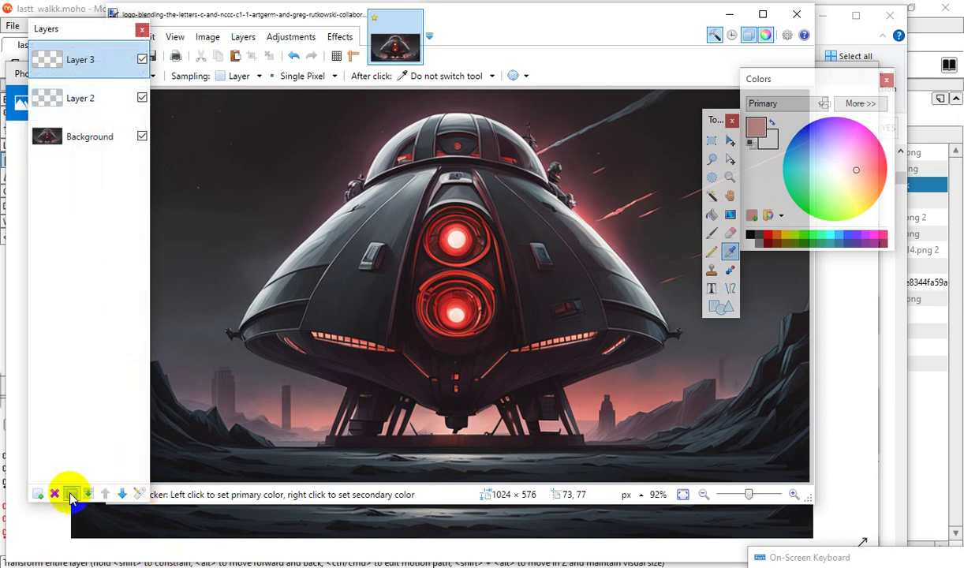
{"action": "left_click", "coordinate": [37, 494]}
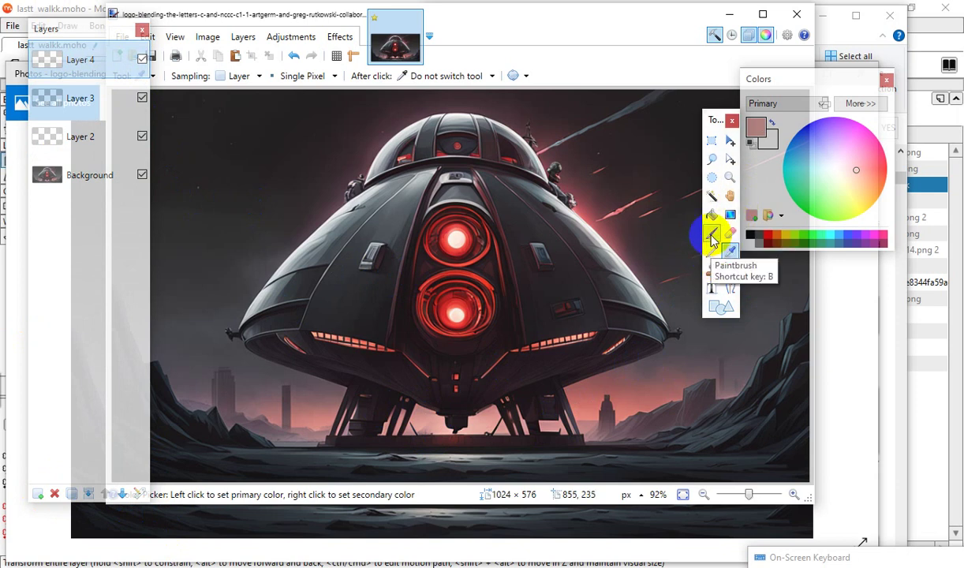
{"action": "left_click", "coordinate": [713, 237]}
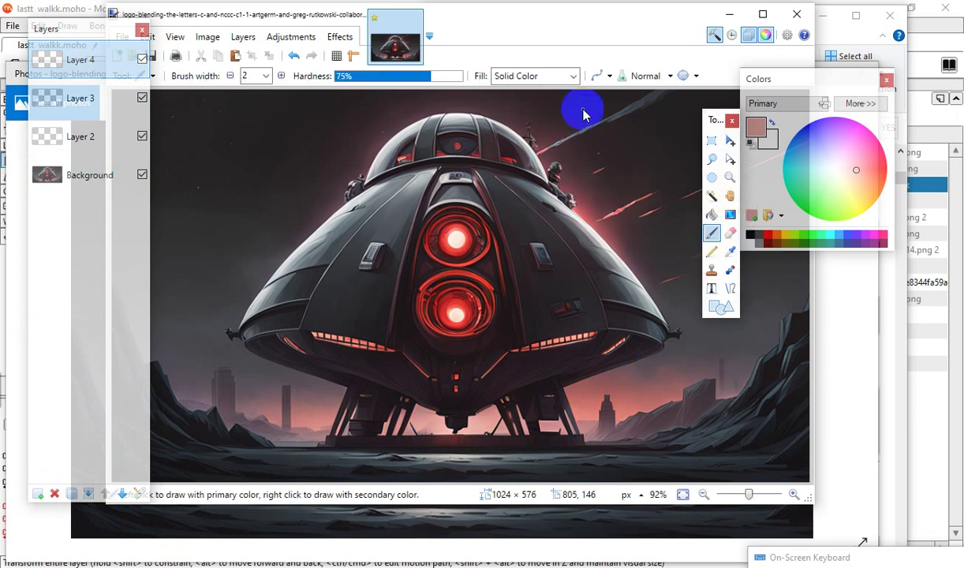
{"action": "left_click", "coordinate": [281, 76]}
{"action": "left_click", "coordinate": [282, 76]}
{"action": "left_click", "coordinate": [281, 75]}
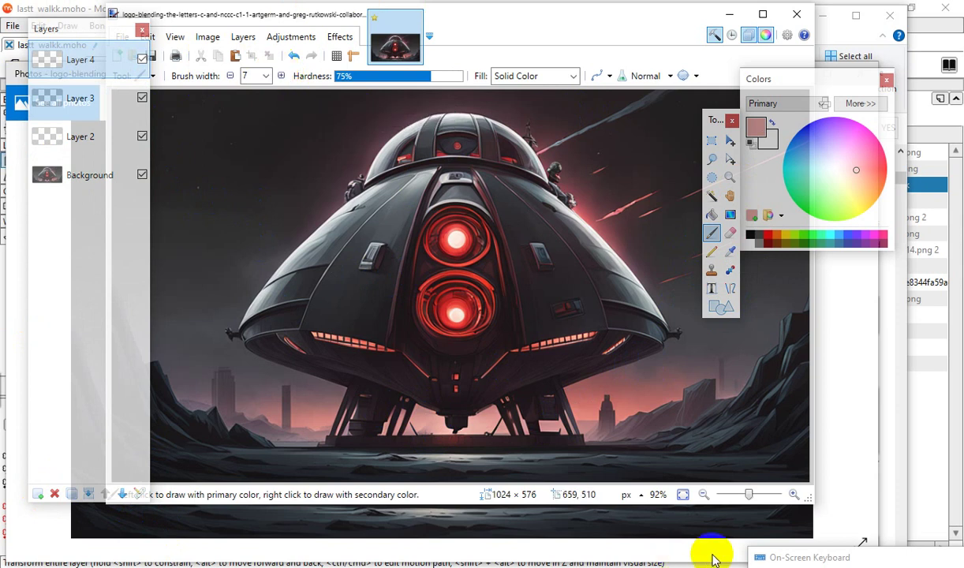
{"action": "left_click_drag", "start_coordinate": [410, 391], "coordinate": [458, 452]}
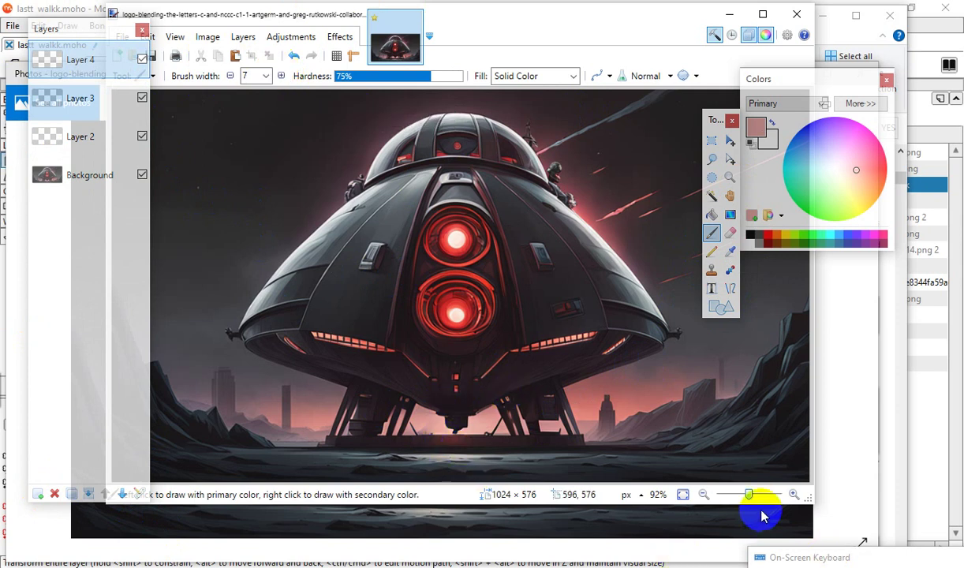
{"action": "left_click", "coordinate": [793, 494]}
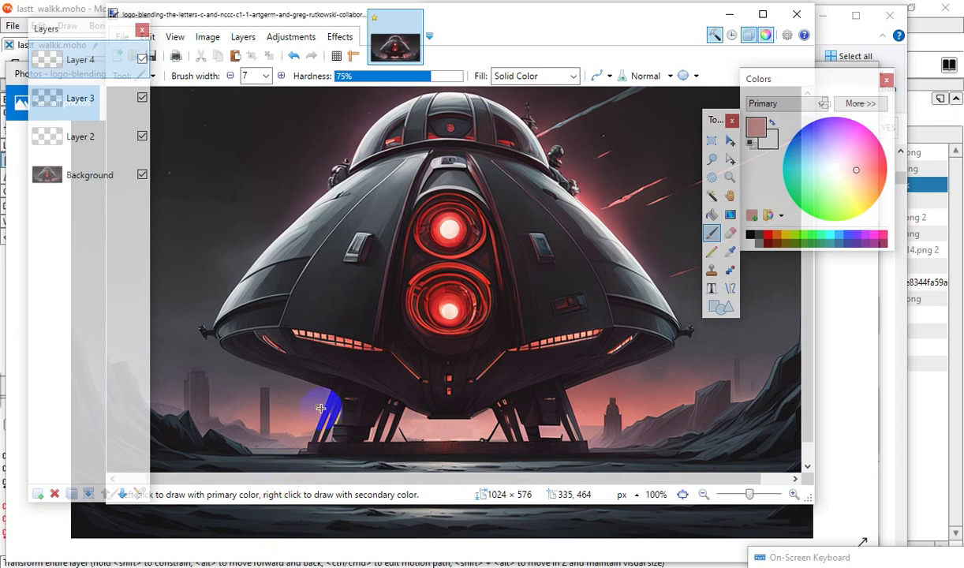
Select Layer 2, make bright red the primary colour, and raise the brush width to 26.
{"action": "left_click", "coordinate": [144, 168]}
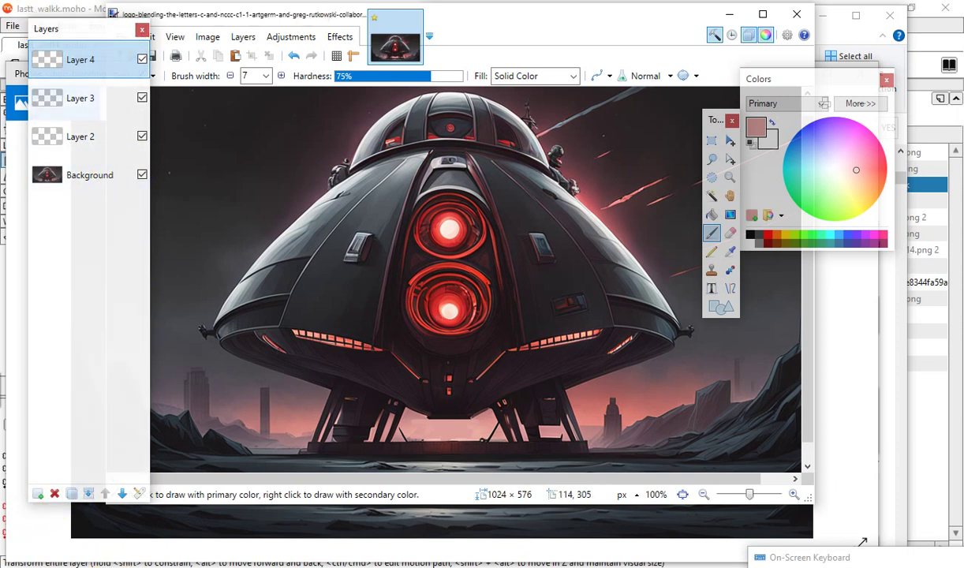
{"action": "left_click", "coordinate": [88, 144]}
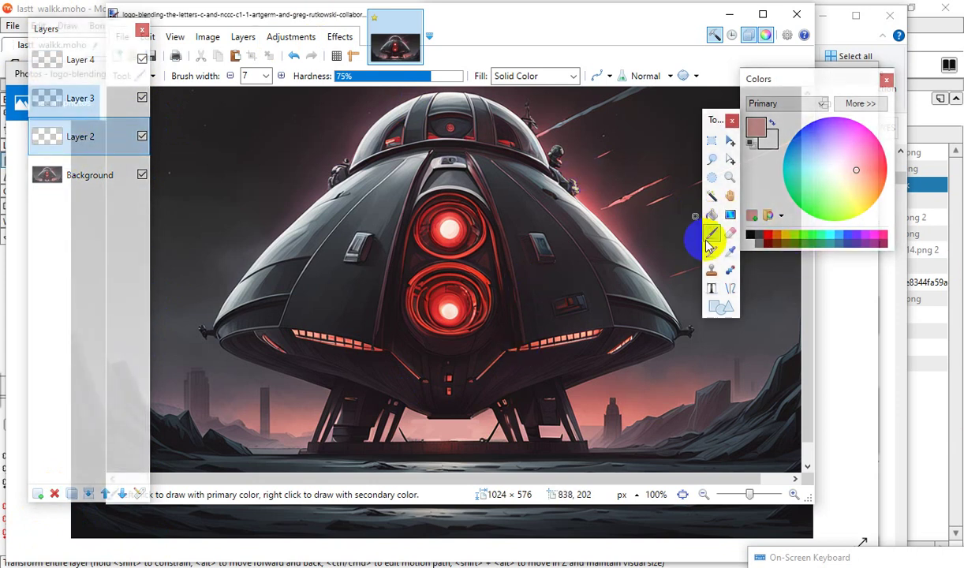
{"action": "left_click", "coordinate": [754, 149]}
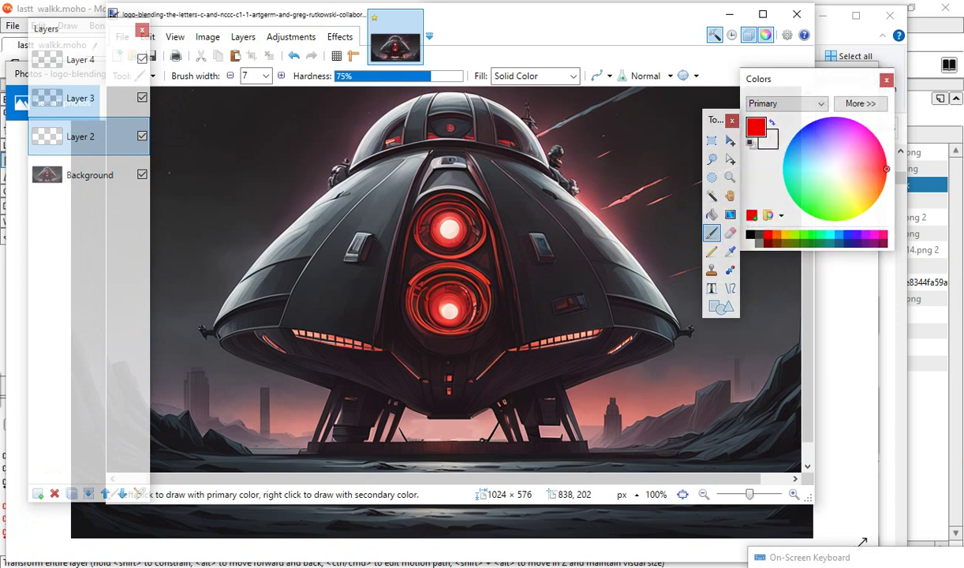
{"action": "double_click", "coordinate": [283, 79]}
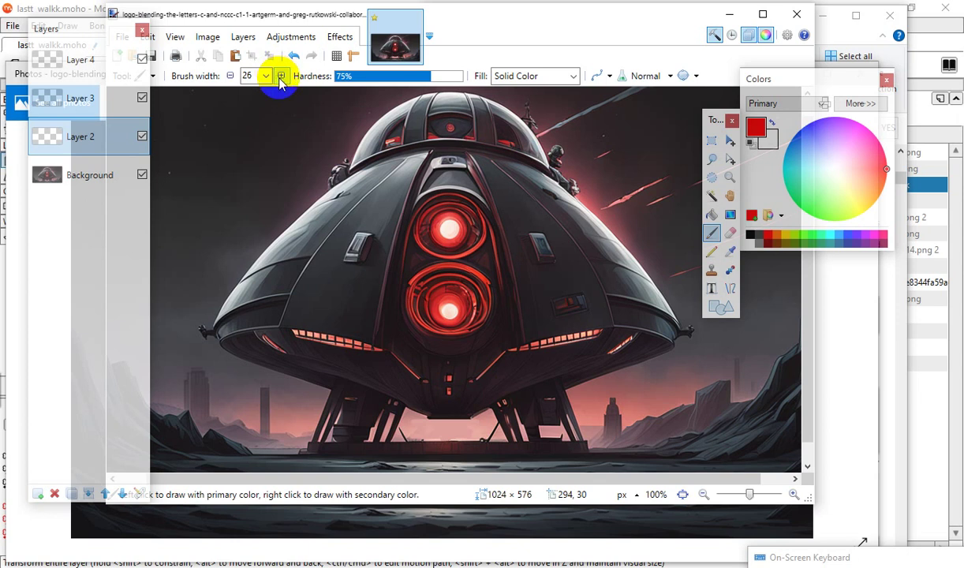
Set the primary colour to black and the brush width to 65.
{"action": "left_click", "coordinate": [751, 142]}
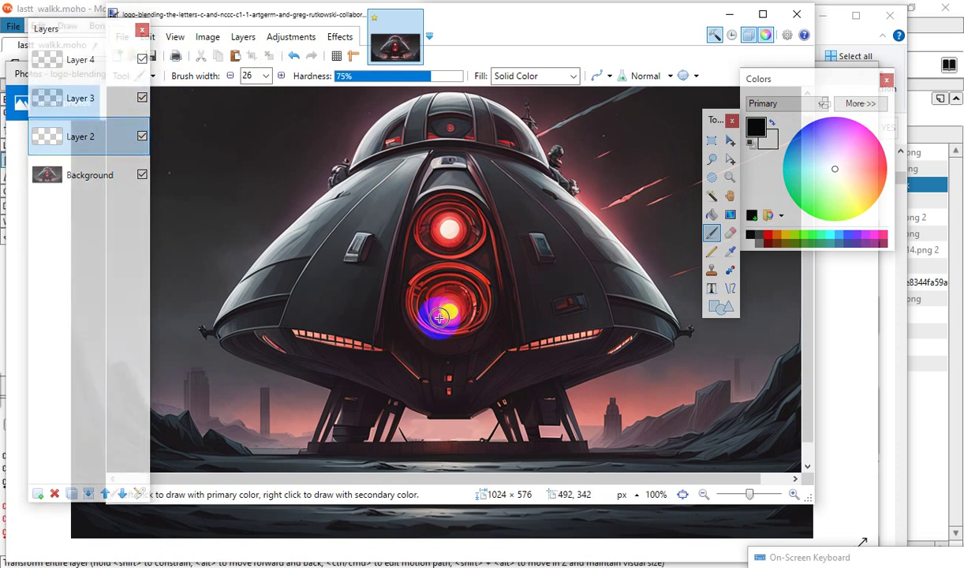
{"action": "left_click", "coordinate": [266, 76]}
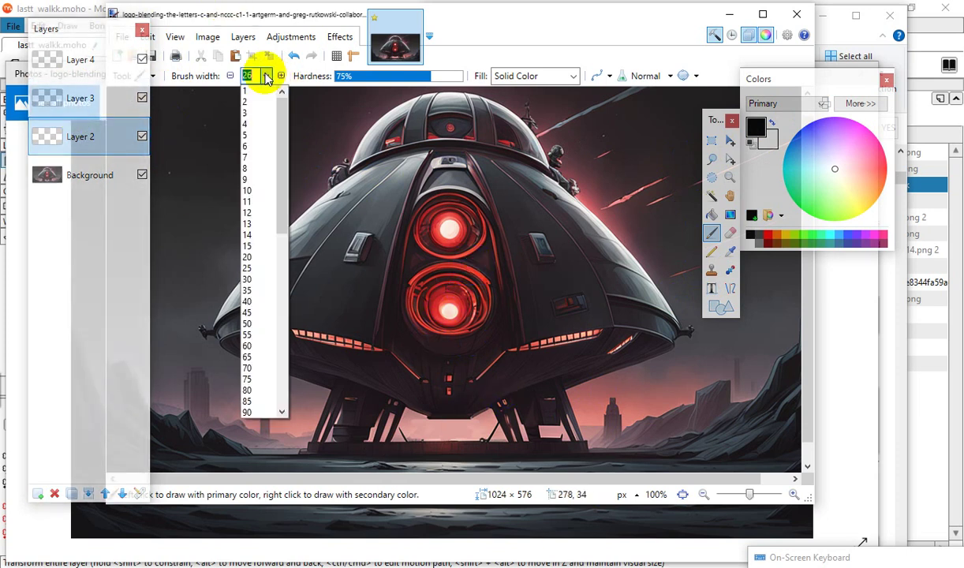
{"action": "left_click", "coordinate": [260, 359]}
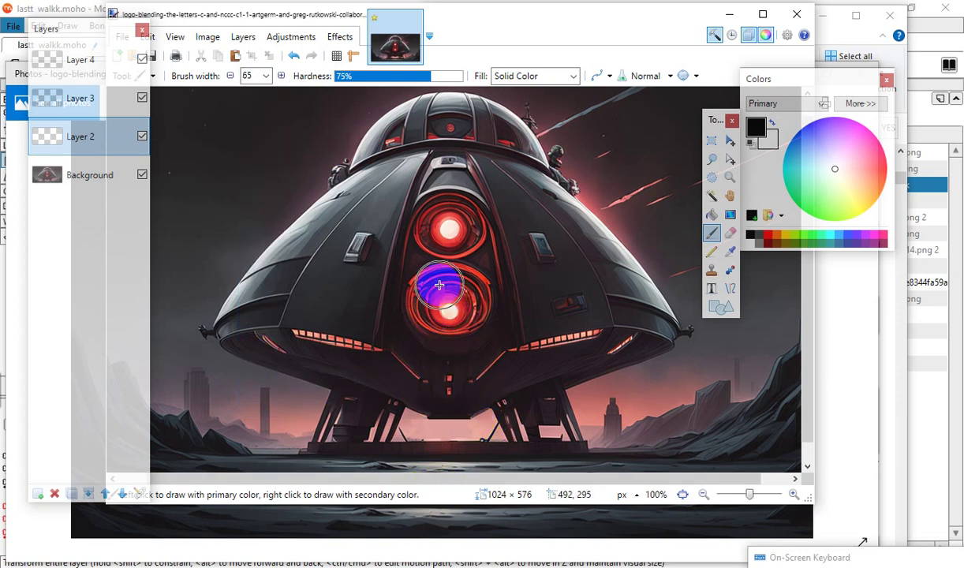
Paint black over the lower and upper red lights on the ship's front.
{"action": "mouse_move", "coordinate": [440, 298]}
{"action": "left_mouse_down"}
{"action": "mouse_move", "coordinate": [450, 310]}
{"action": "mouse_move", "coordinate": [450, 301]}
{"action": "mouse_move", "coordinate": [444, 315]}
{"action": "left_mouse_up"}
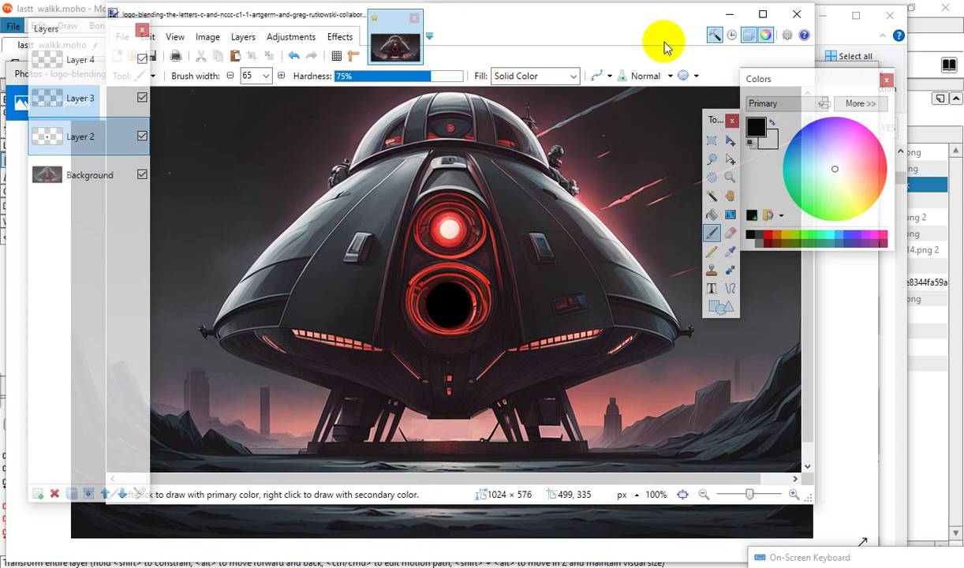
{"action": "left_click", "coordinate": [462, 230]}
{"action": "left_click_drag", "start_coordinate": [461, 229], "coordinate": [449, 226]}
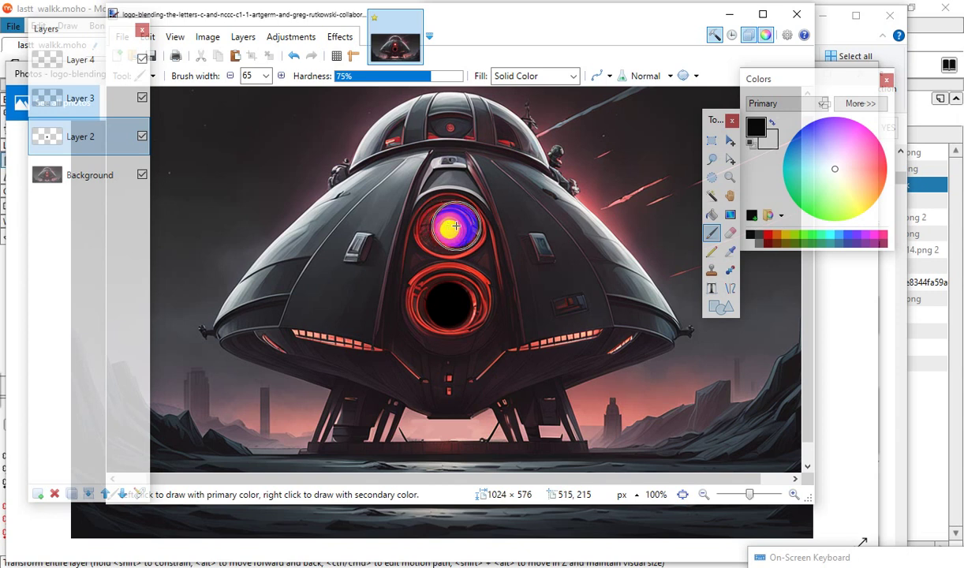
{"action": "left_click_drag", "start_coordinate": [447, 227], "coordinate": [448, 226]}
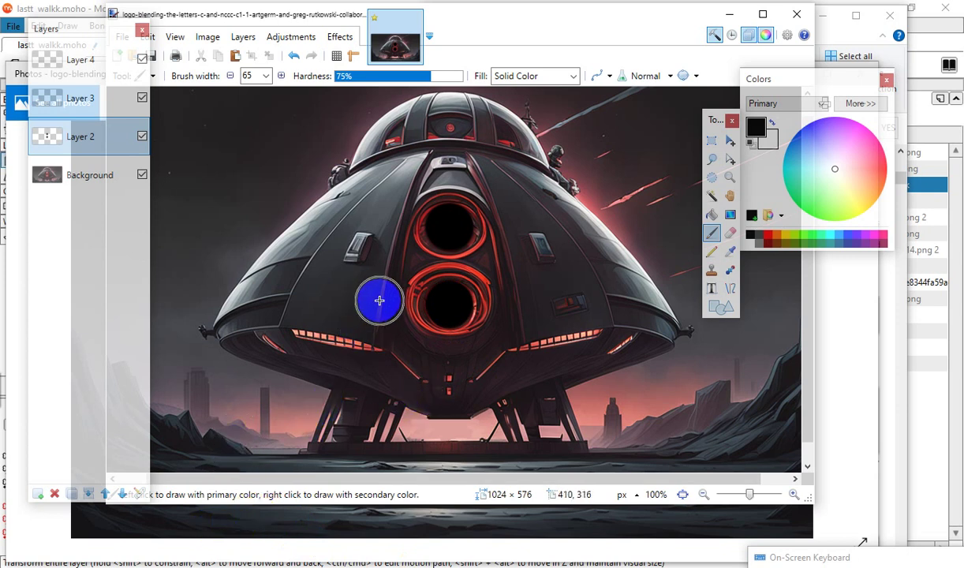
Move the Colors and Tools windows to the right edge, then reselect Layer 2.
{"action": "left_click_drag", "start_coordinate": [786, 85], "coordinate": [846, 45]}
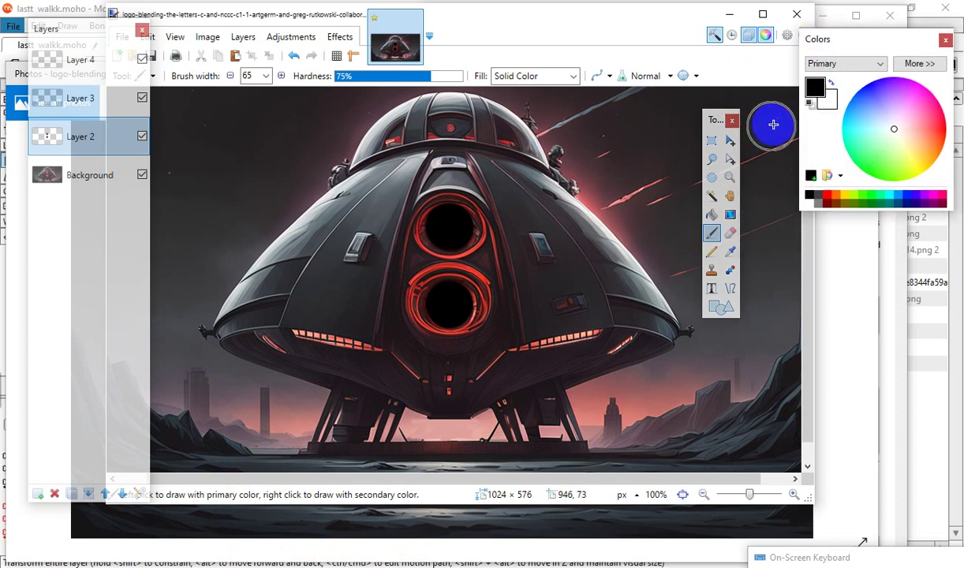
{"action": "left_click_drag", "start_coordinate": [714, 125], "coordinate": [716, 132]}
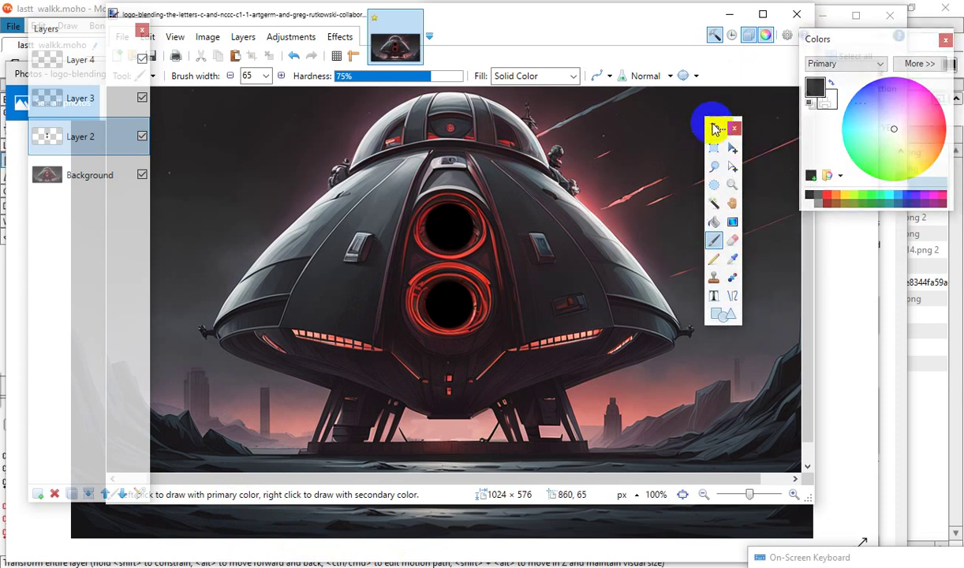
{"action": "mouse_move", "coordinate": [712, 123]}
{"action": "left_mouse_down"}
{"action": "mouse_move", "coordinate": [781, 224]}
{"action": "mouse_move", "coordinate": [842, 164]}
{"action": "left_mouse_up"}
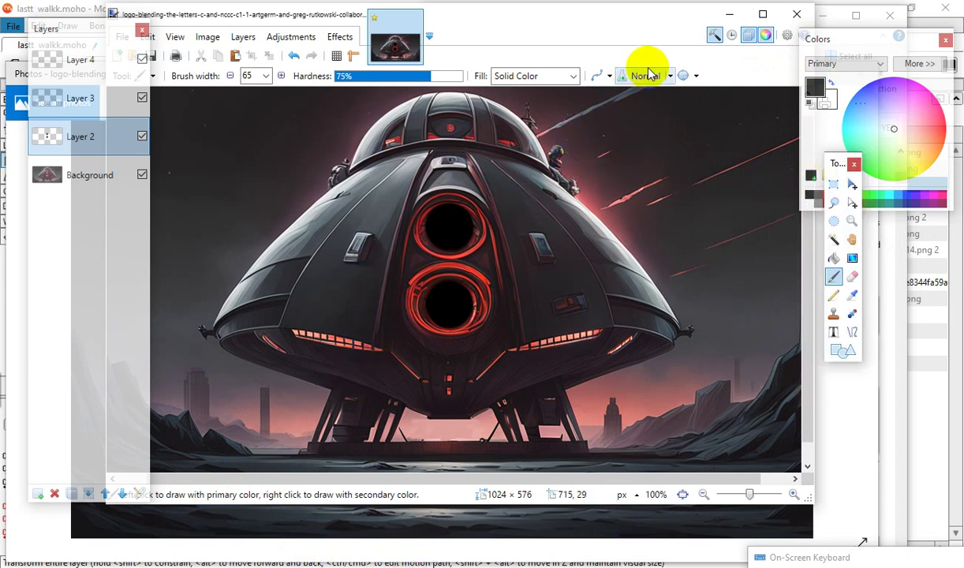
{"action": "left_click", "coordinate": [809, 103]}
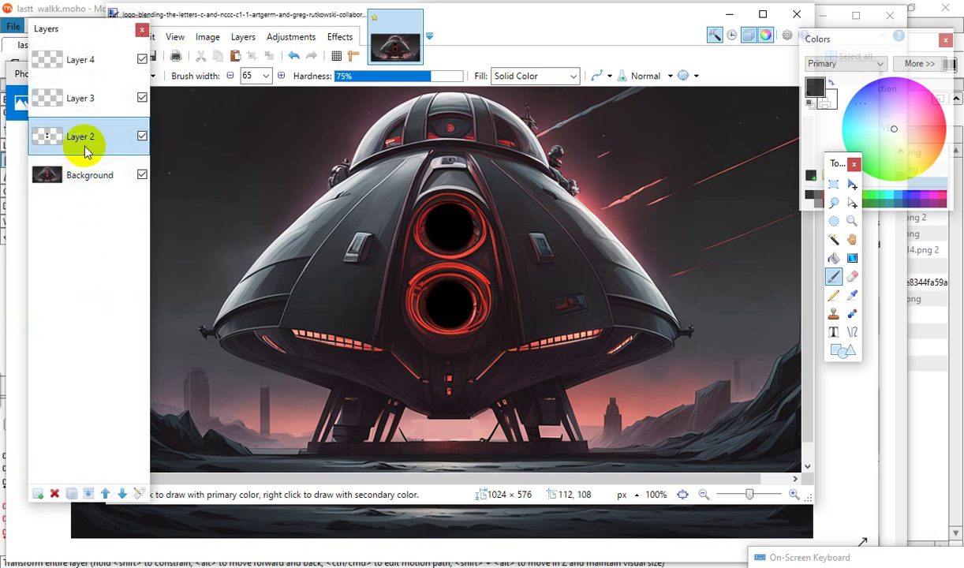
{"action": "left_click", "coordinate": [87, 134]}
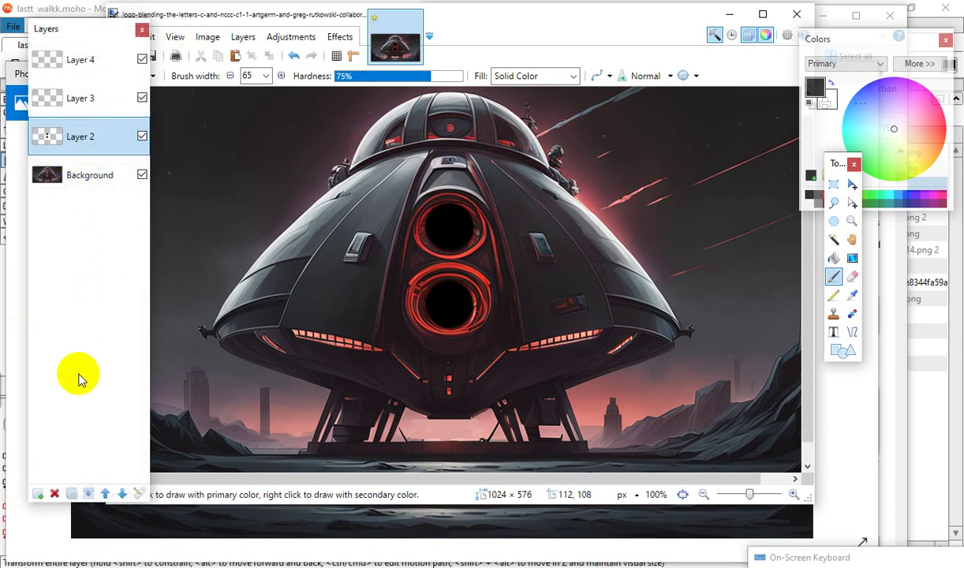
Add Layer 5 and lighten the primary colour to dark grey using the detailed colour sliders.
{"action": "left_click", "coordinate": [37, 494]}
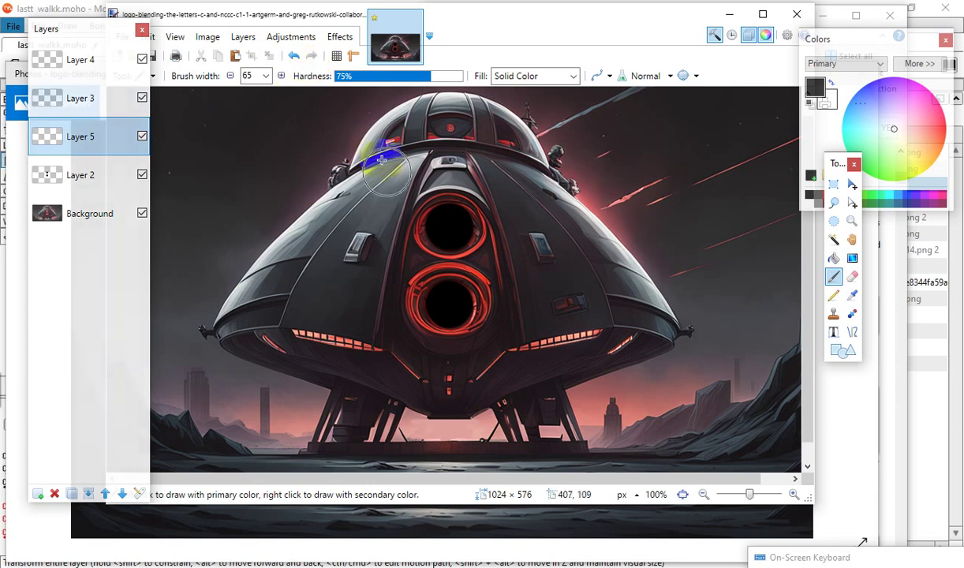
{"action": "left_click_drag", "start_coordinate": [858, 37], "coordinate": [789, 2]}
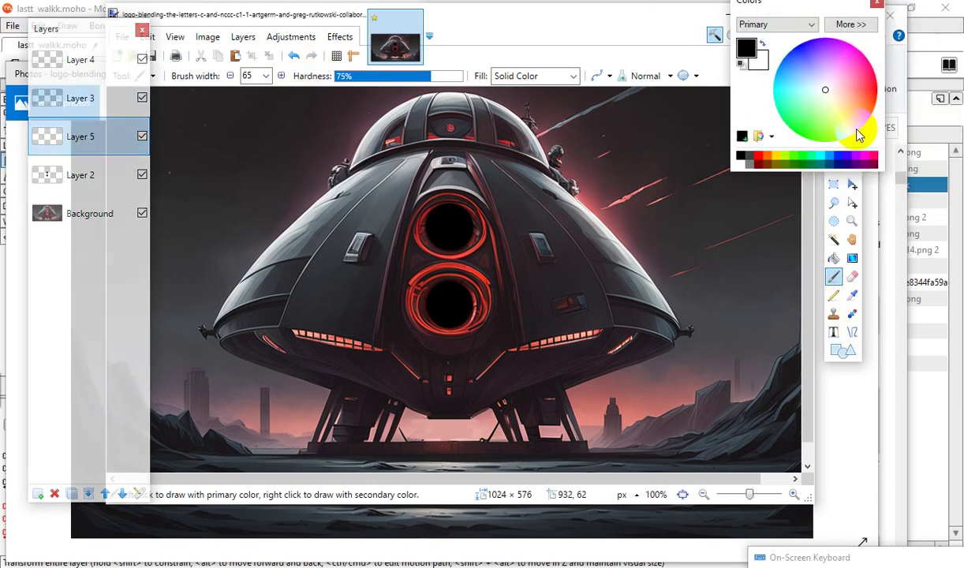
{"action": "left_click", "coordinate": [850, 24]}
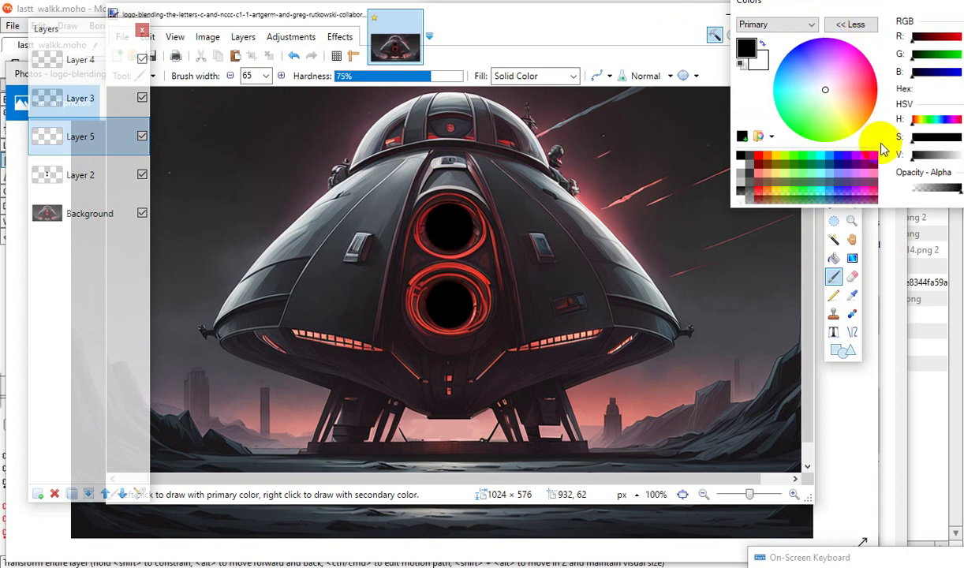
{"action": "left_click", "coordinate": [921, 158]}
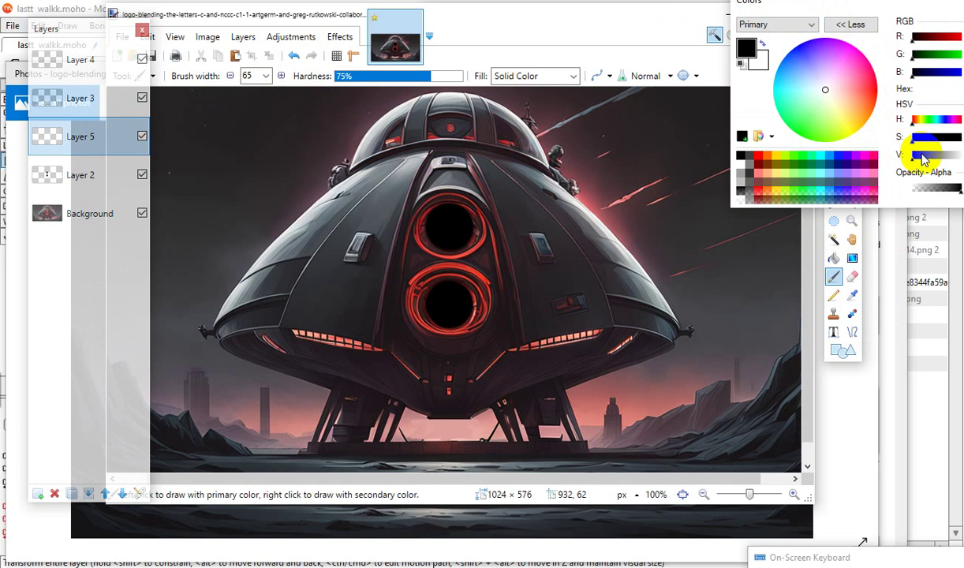
{"action": "left_click_drag", "start_coordinate": [921, 158], "coordinate": [929, 162]}
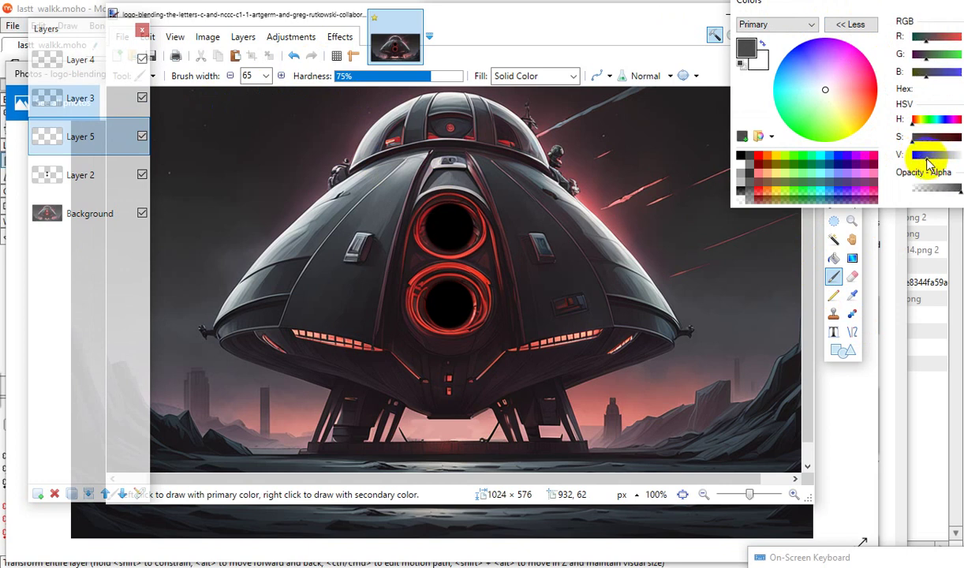
Undo a test grey dab and add Layer 6 for smoke.
{"action": "left_click", "coordinate": [633, 125]}
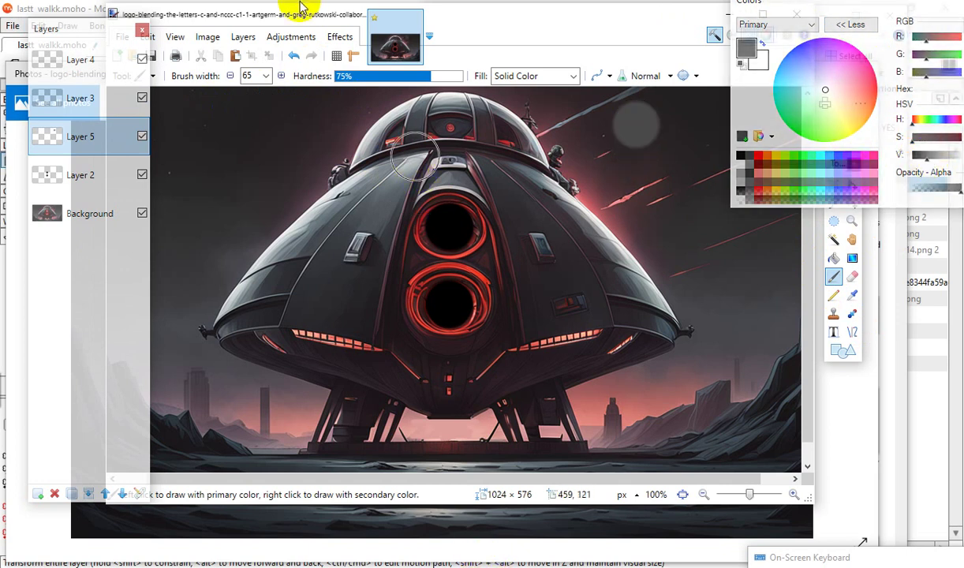
{"action": "left_click", "coordinate": [294, 60]}
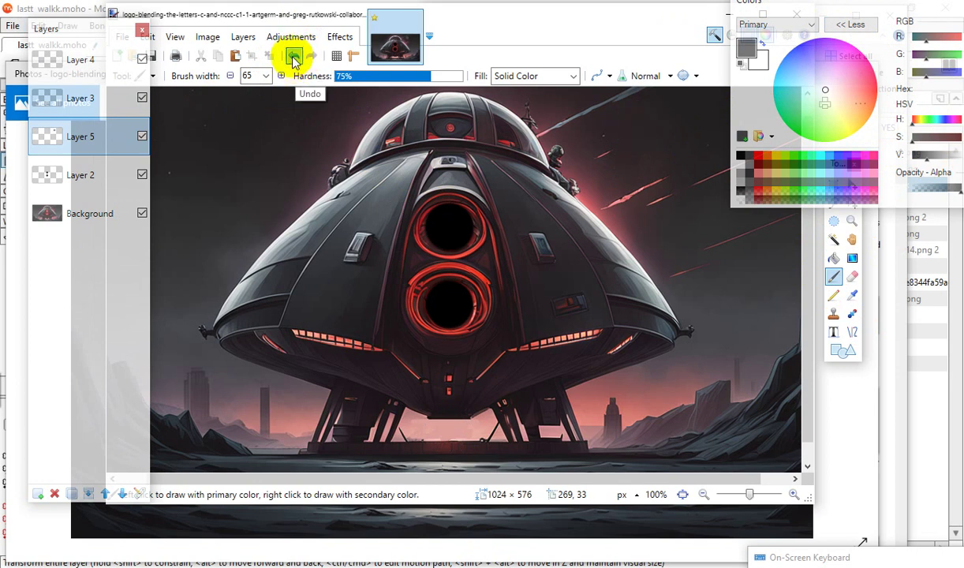
{"action": "left_click", "coordinate": [37, 494]}
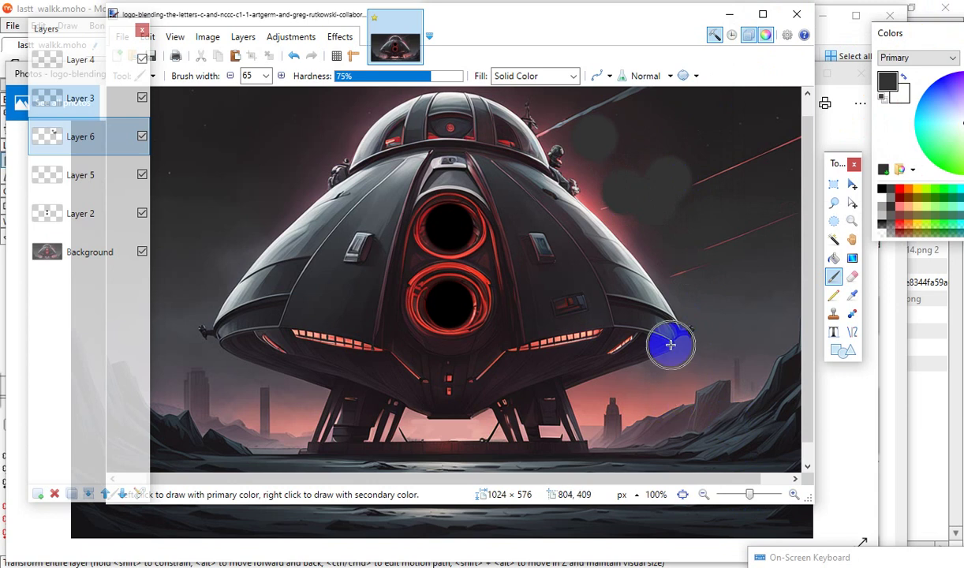
Paint dark grey smoke blobs across the upper-right sky around the dome on Layer 6.
{"action": "left_click_drag", "start_coordinate": [712, 203], "coordinate": [790, 151]}
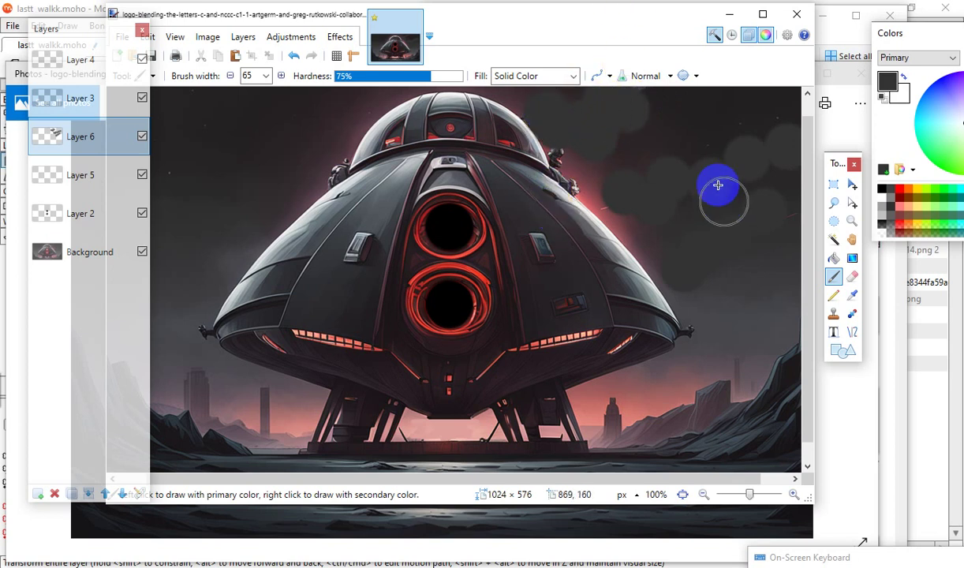
{"action": "left_click", "coordinate": [606, 112]}
{"action": "left_click_drag", "start_coordinate": [684, 220], "coordinate": [624, 110]}
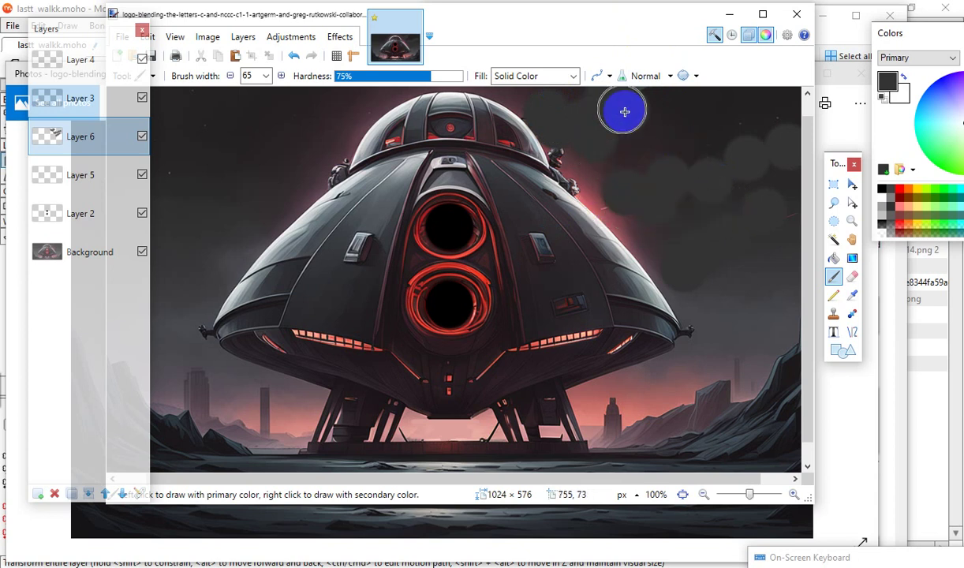
{"action": "mouse_move", "coordinate": [588, 138]}
{"action": "left_mouse_down"}
{"action": "mouse_move", "coordinate": [605, 209]}
{"action": "mouse_move", "coordinate": [684, 273]}
{"action": "left_mouse_up"}
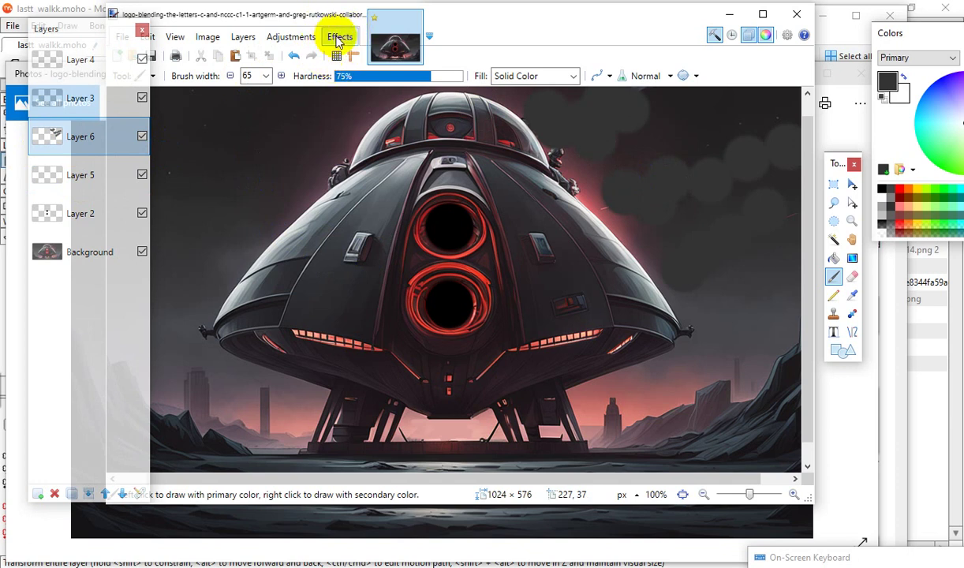
Apply a Gaussian Blur of radius 26 to Layer 6's smoke, keeping Layer 6 selected.
{"action": "left_click", "coordinate": [337, 40]}
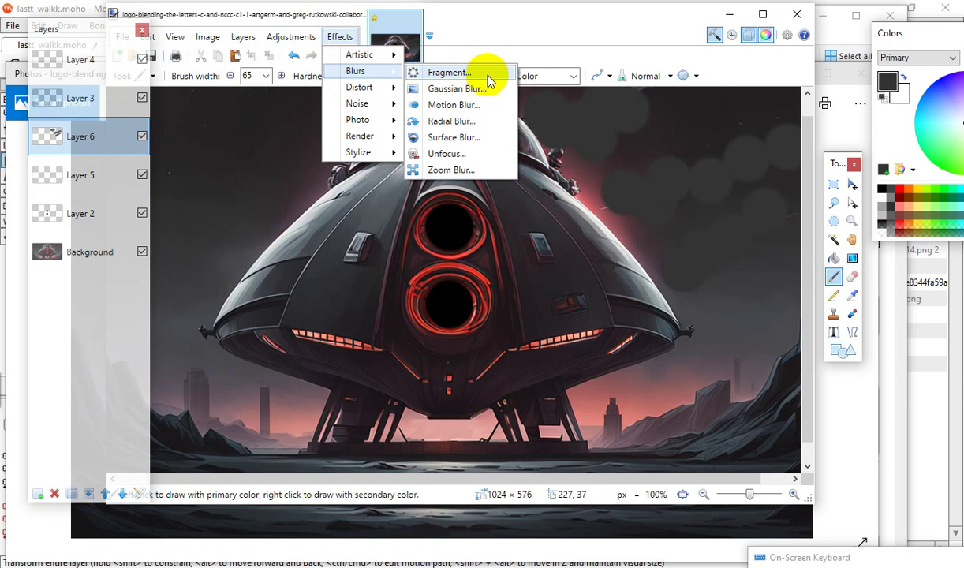
{"action": "left_click", "coordinate": [457, 88]}
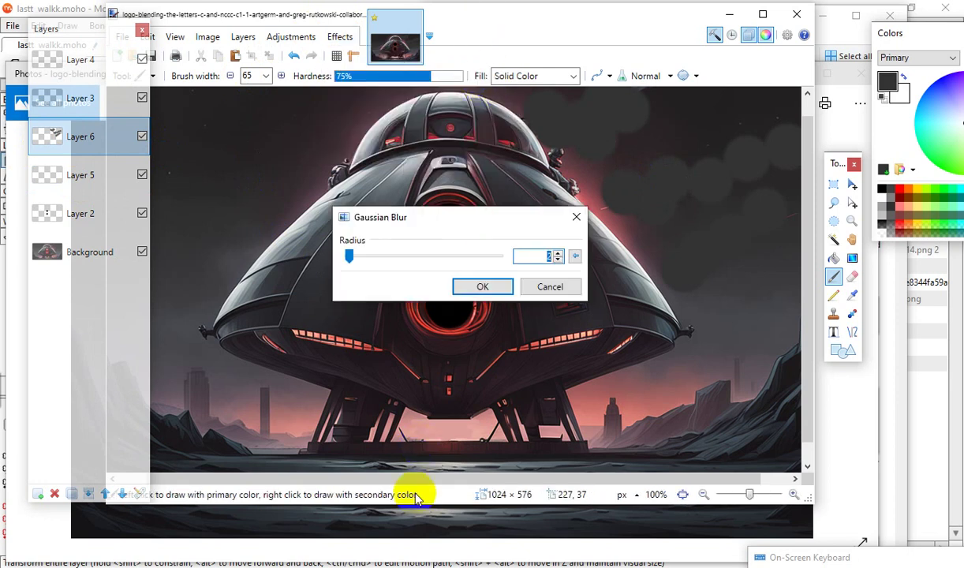
{"action": "left_click_drag", "start_coordinate": [464, 213], "coordinate": [286, 291]}
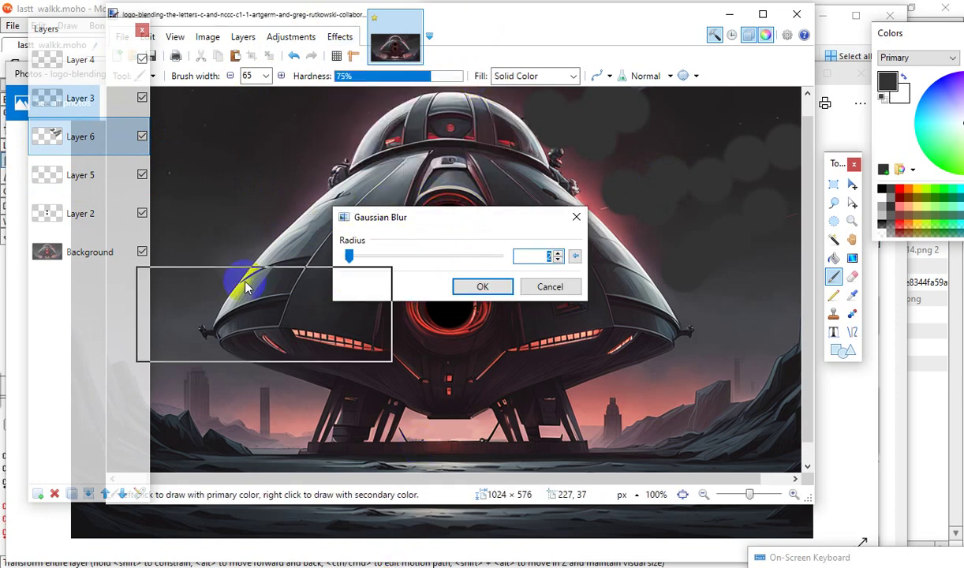
{"action": "left_click_drag", "start_coordinate": [377, 322], "coordinate": [403, 320]}
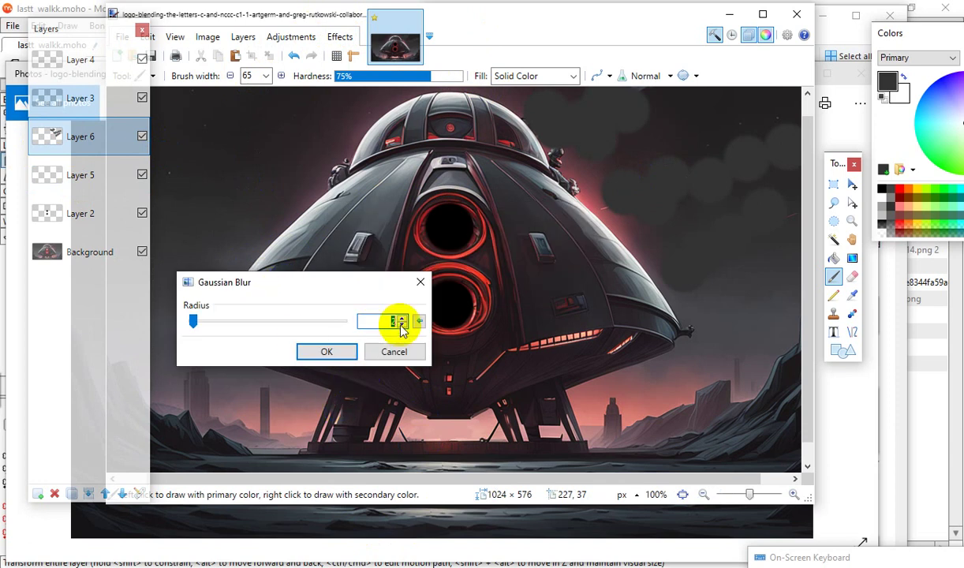
{"action": "left_click", "coordinate": [402, 318]}
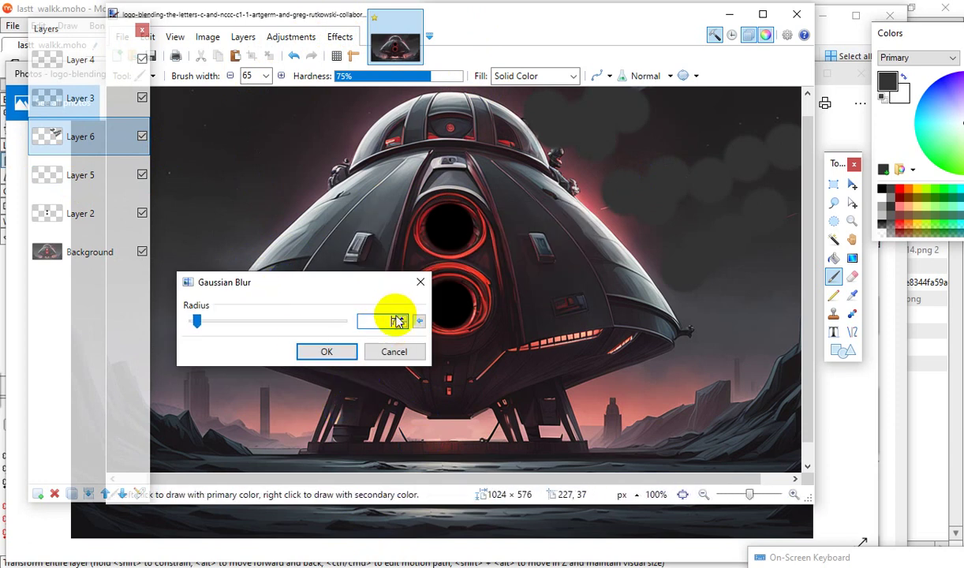
{"action": "left_click", "coordinate": [402, 318]}
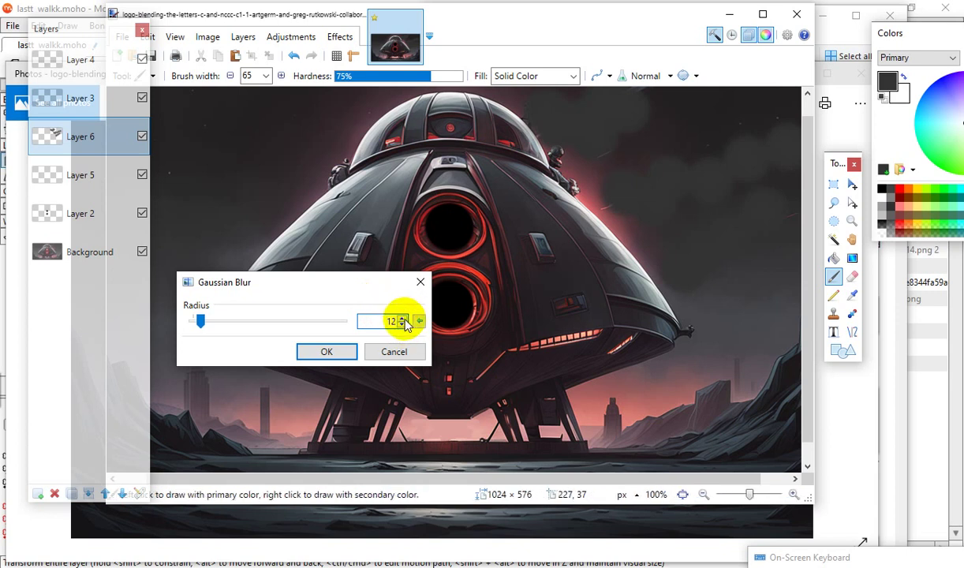
{"action": "left_click", "coordinate": [402, 319]}
{"action": "left_click", "coordinate": [403, 318]}
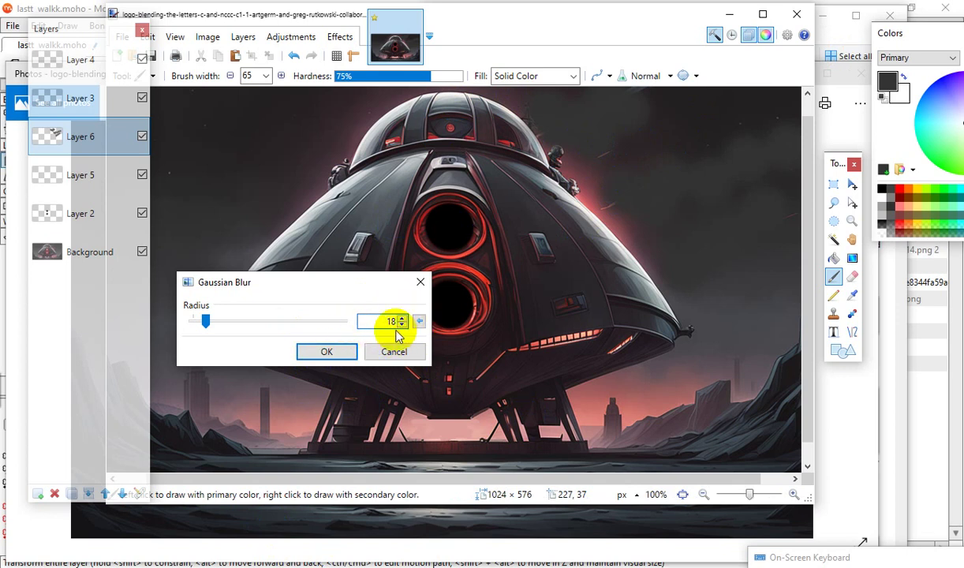
{"action": "left_click", "coordinate": [404, 317]}
{"action": "left_click", "coordinate": [404, 317]}
{"action": "left_click", "coordinate": [404, 317]}
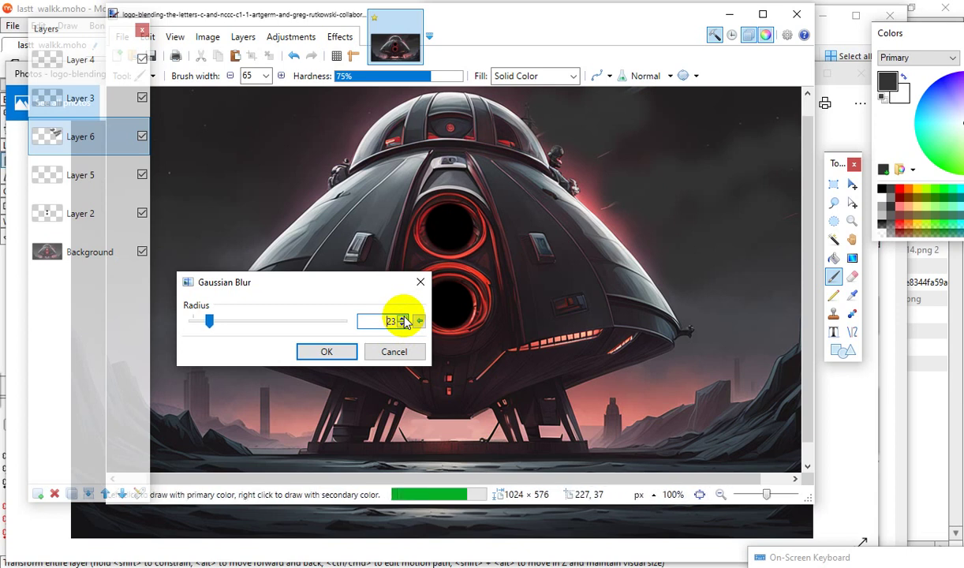
{"action": "left_click", "coordinate": [403, 318]}
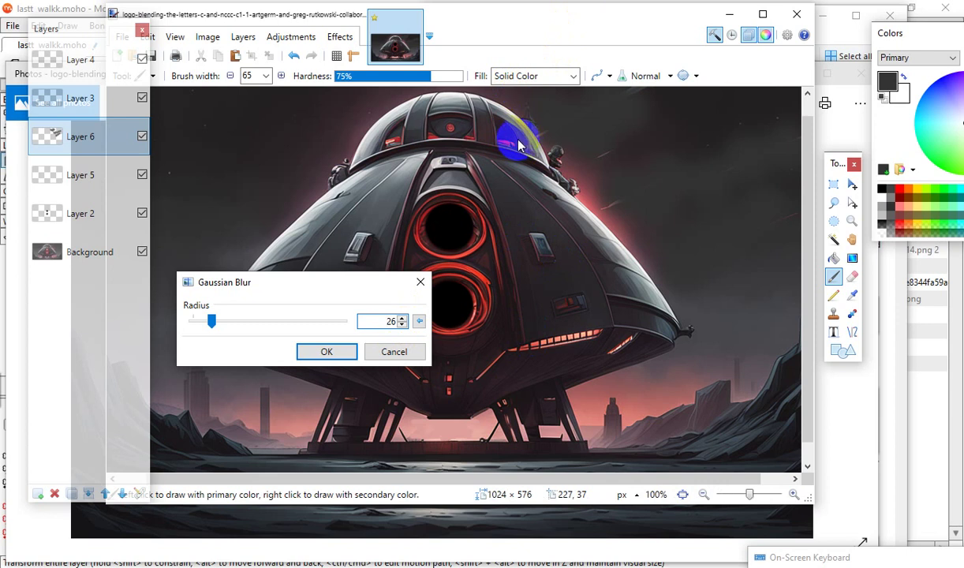
{"action": "left_click", "coordinate": [329, 352]}
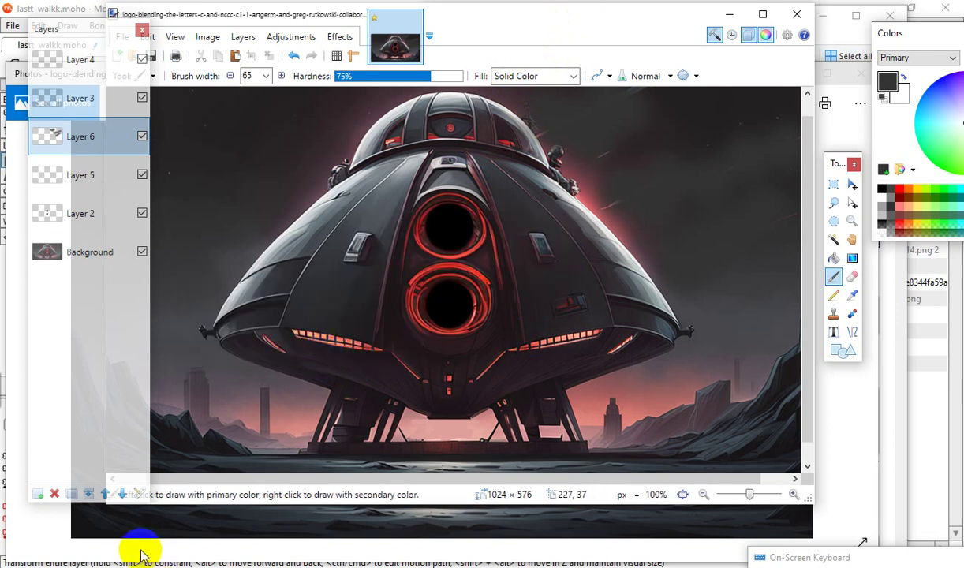
{"action": "left_click", "coordinate": [100, 149]}
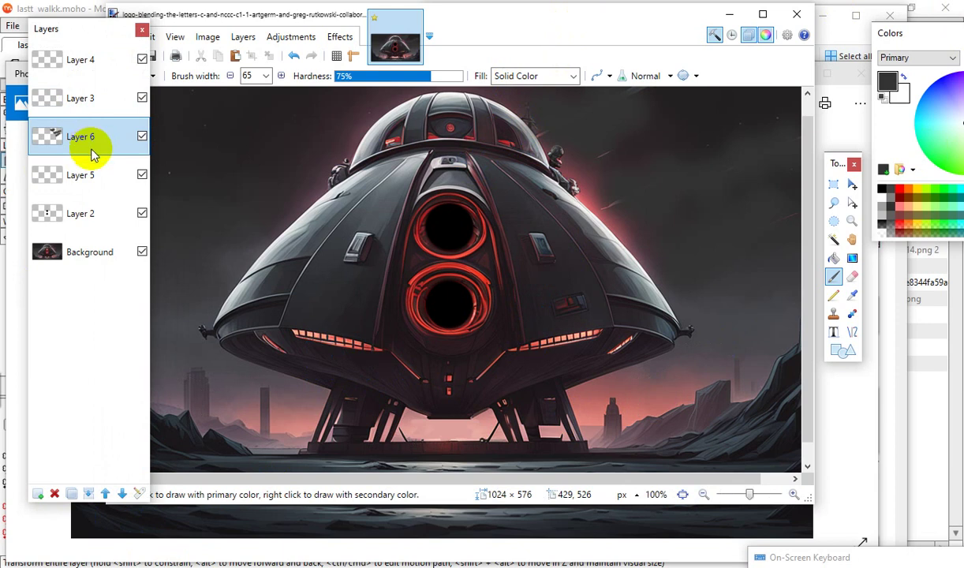
Add Layer 7 and darken the primary colour to 1E1E1E.
{"action": "left_click", "coordinate": [37, 494]}
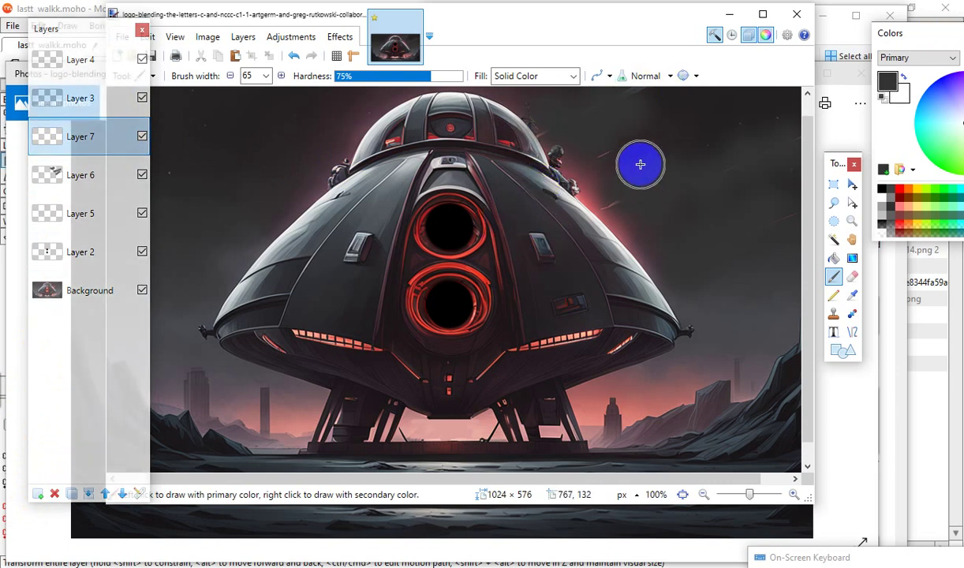
{"action": "left_click", "coordinate": [292, 56]}
{"action": "mouse_move", "coordinate": [744, 33]}
{"action": "left_mouse_down"}
{"action": "mouse_move", "coordinate": [672, 35]}
{"action": "mouse_move", "coordinate": [694, 27]}
{"action": "left_mouse_up"}
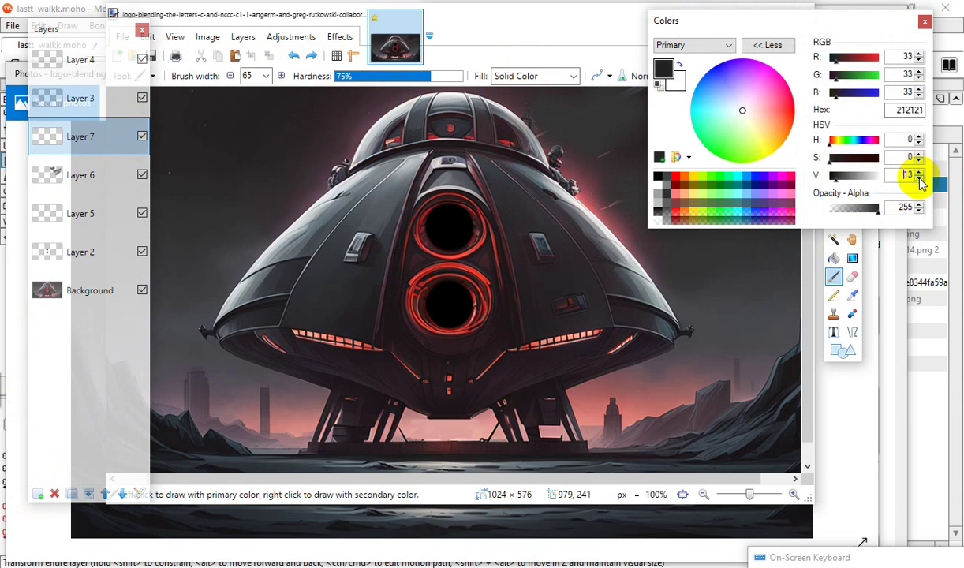
{"action": "left_click", "coordinate": [921, 179]}
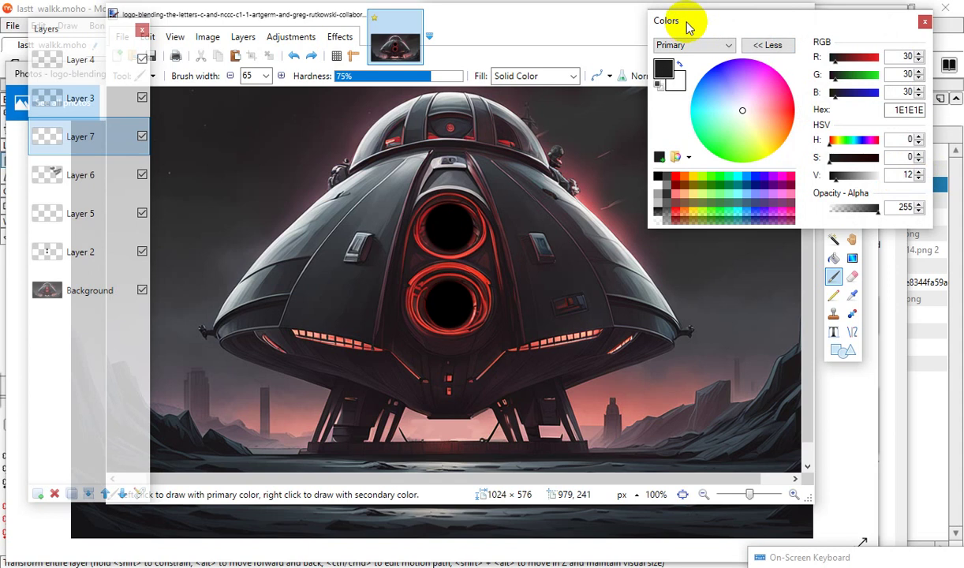
{"action": "left_click_drag", "start_coordinate": [687, 28], "coordinate": [807, 248]}
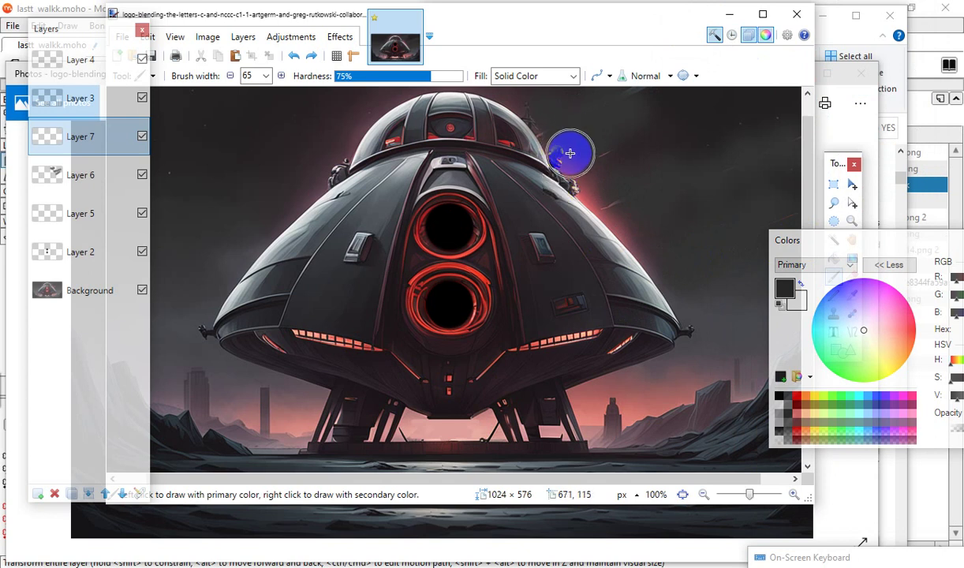
Dab four dark smoke spots just right of the ship's dome.
{"action": "left_click", "coordinate": [571, 151]}
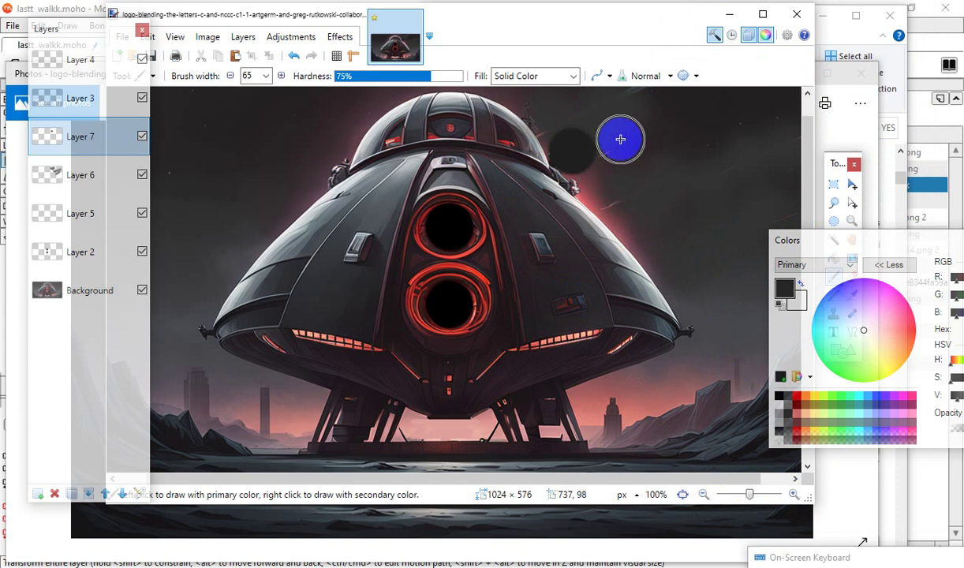
{"action": "left_click", "coordinate": [595, 162]}
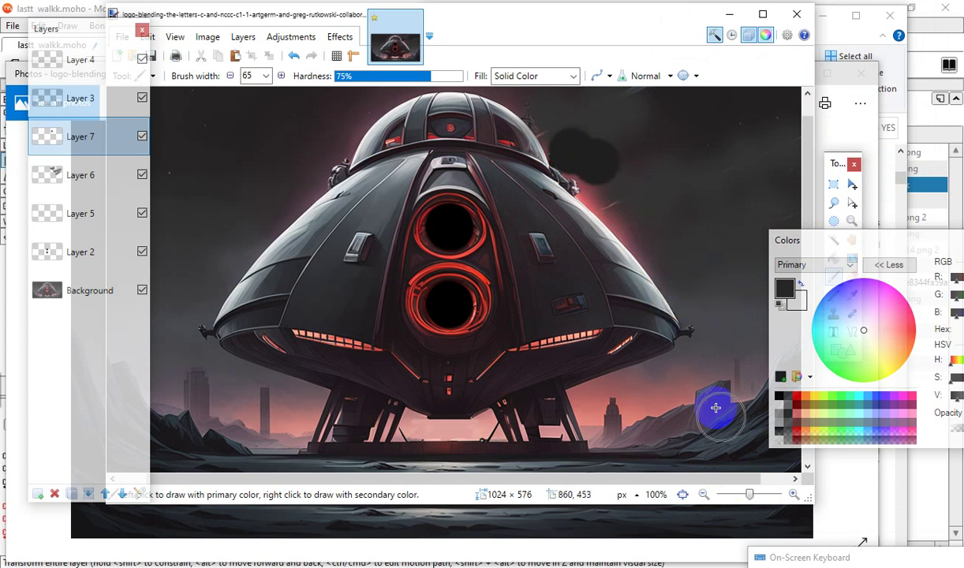
{"action": "left_click", "coordinate": [617, 204]}
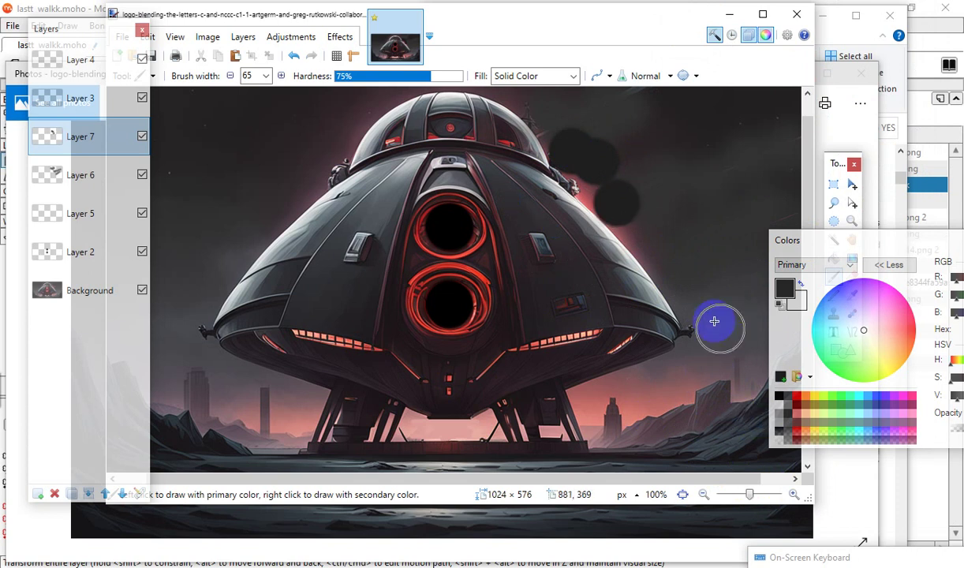
{"action": "left_click", "coordinate": [561, 124]}
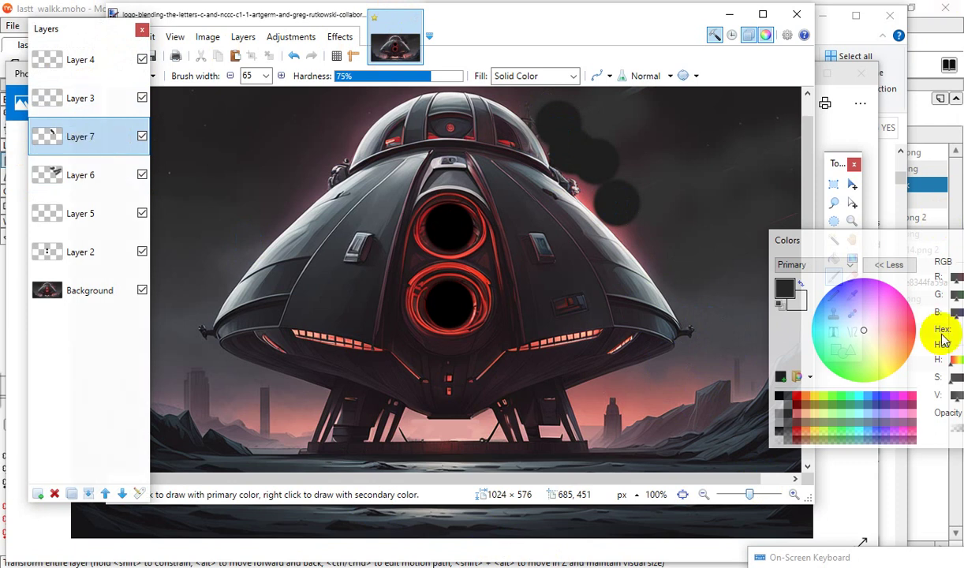
Soften Layer 7's dark dabs with a Gaussian Blur of radius 31.
{"action": "left_click", "coordinate": [339, 37]}
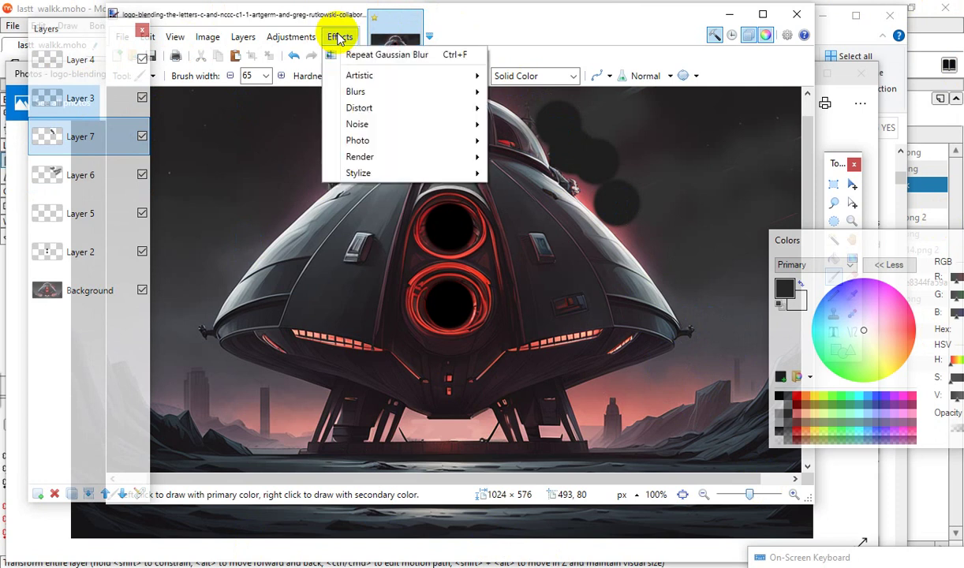
{"action": "mouse_move", "coordinate": [356, 91]}
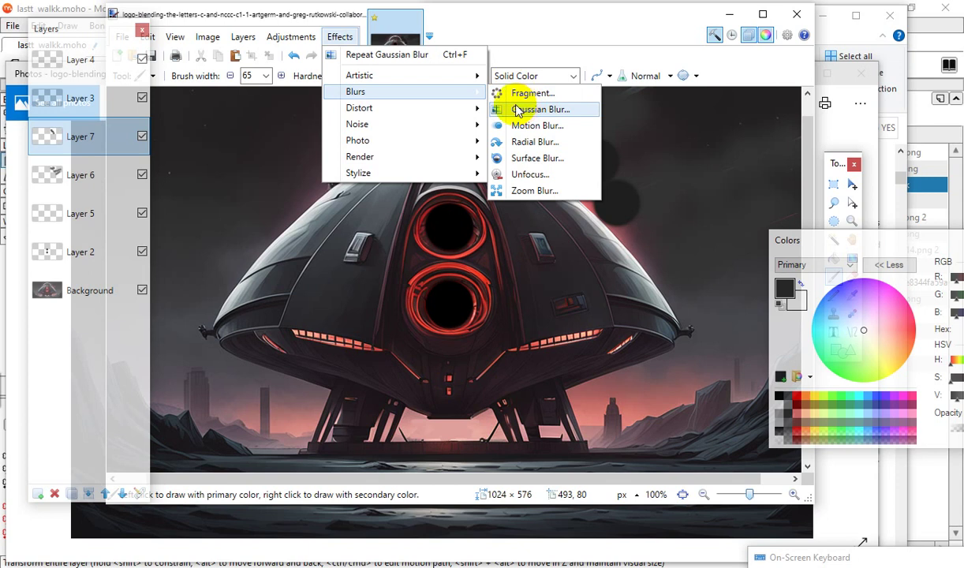
{"action": "left_click", "coordinate": [518, 111]}
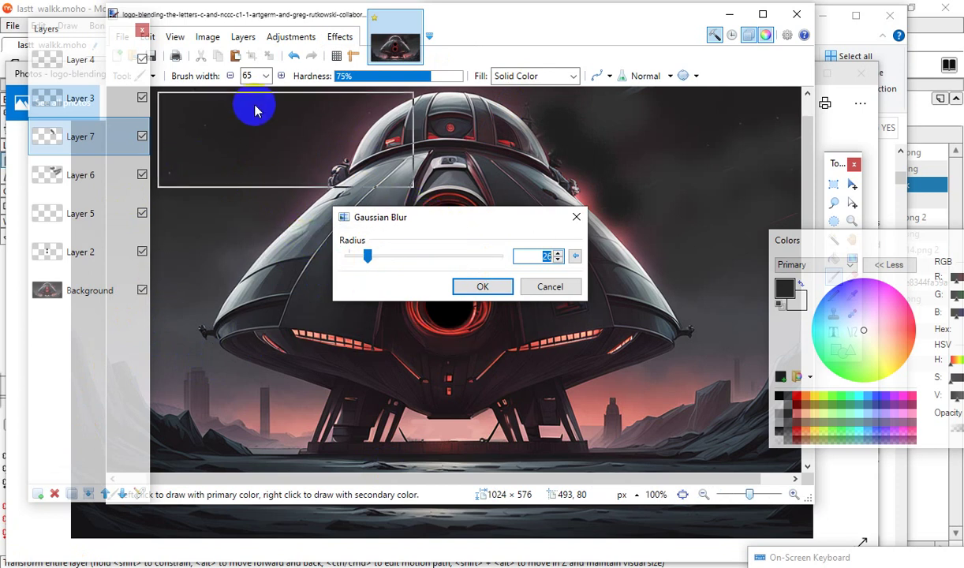
{"action": "left_click_drag", "start_coordinate": [233, 192], "coordinate": [234, 192]}
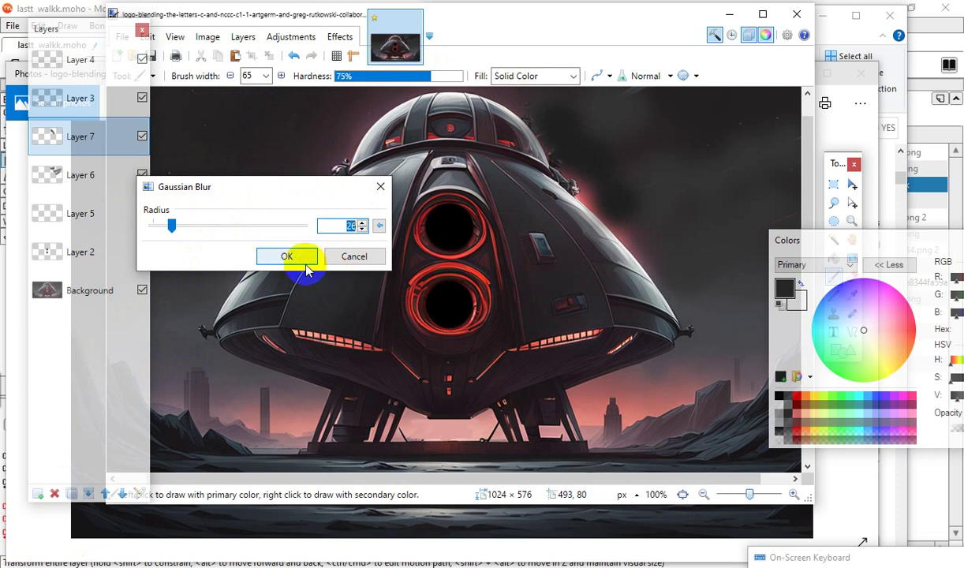
{"action": "left_click", "coordinate": [363, 224]}
{"action": "left_click", "coordinate": [363, 223]}
{"action": "left_click", "coordinate": [362, 223]}
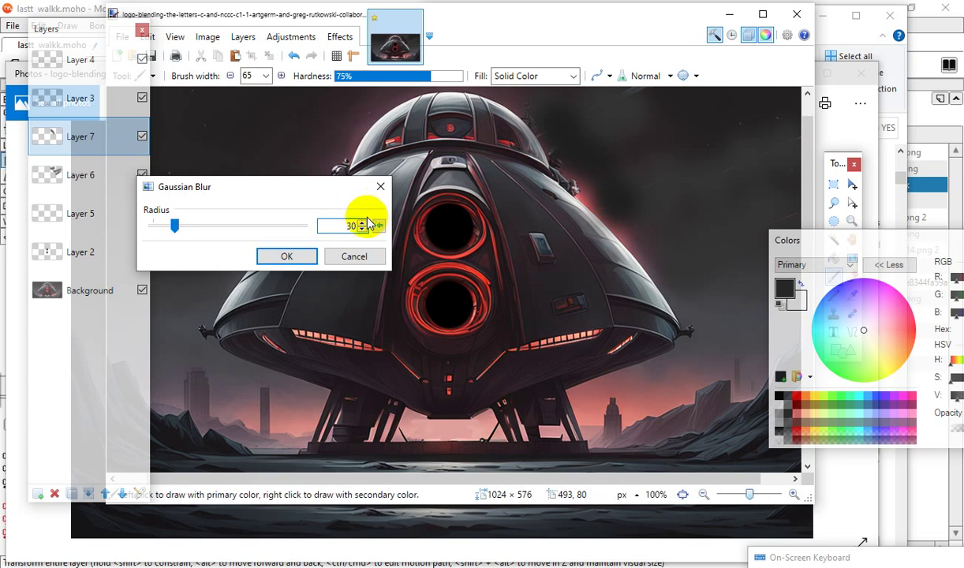
{"action": "left_click", "coordinate": [363, 224]}
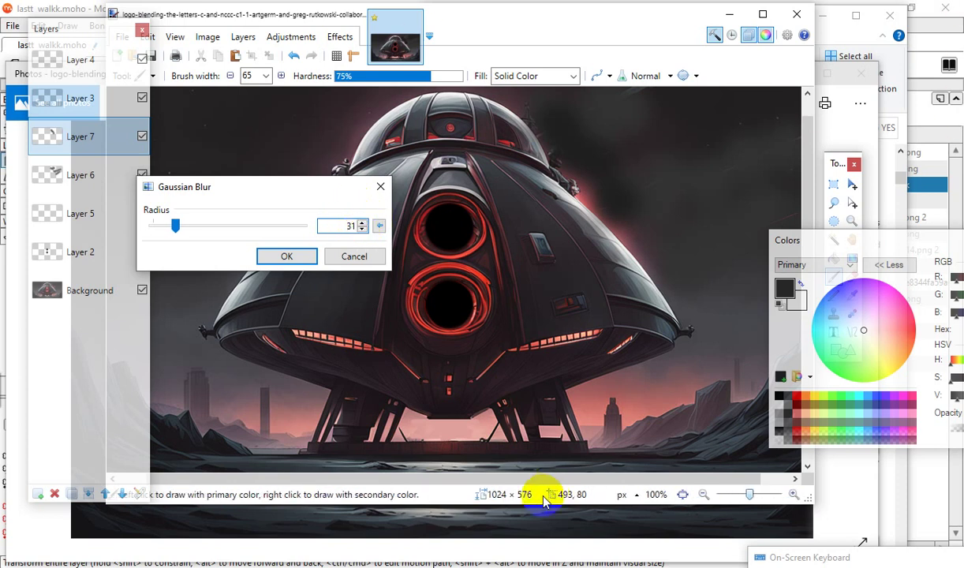
{"action": "left_click", "coordinate": [291, 264]}
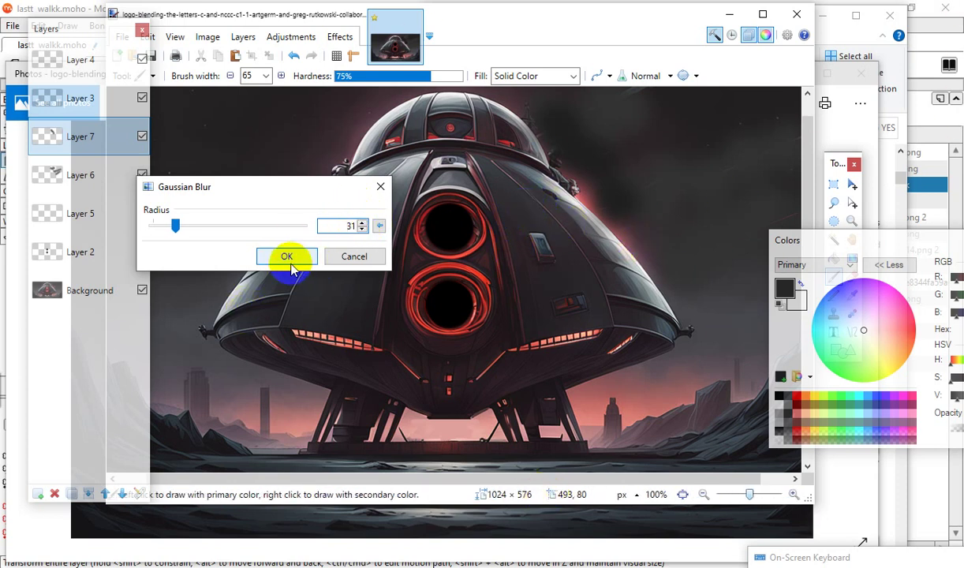
{"action": "left_click", "coordinate": [286, 260]}
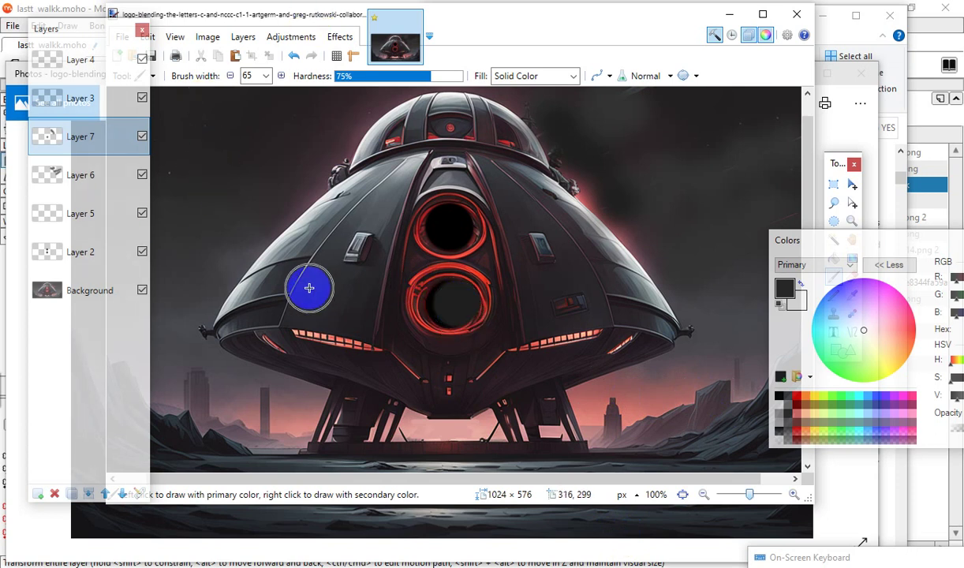
Undo the grey paint so the lower ring's centre is black again, then select Layer 4.
{"action": "left_click", "coordinate": [310, 54]}
{"action": "left_click", "coordinate": [308, 55]}
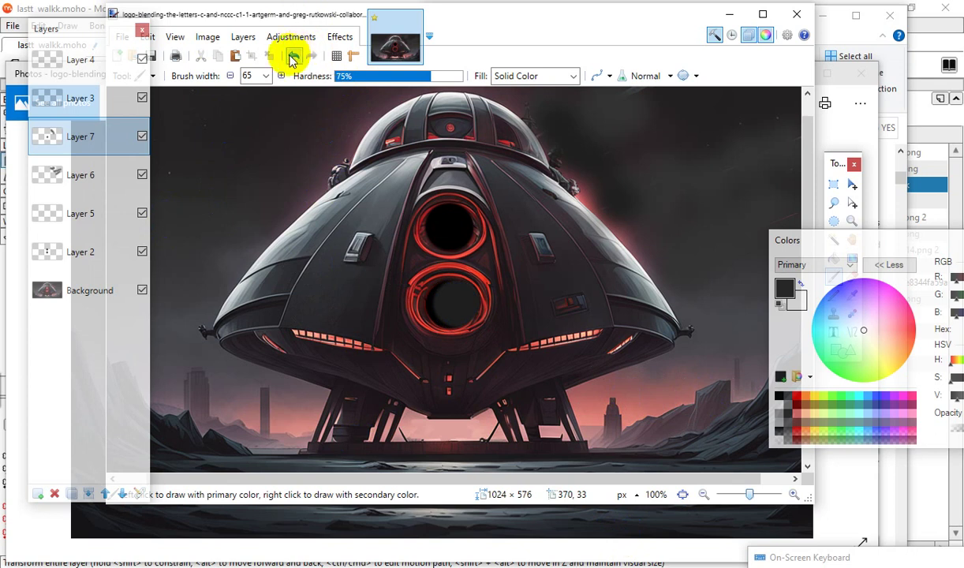
{"action": "left_click", "coordinate": [292, 59]}
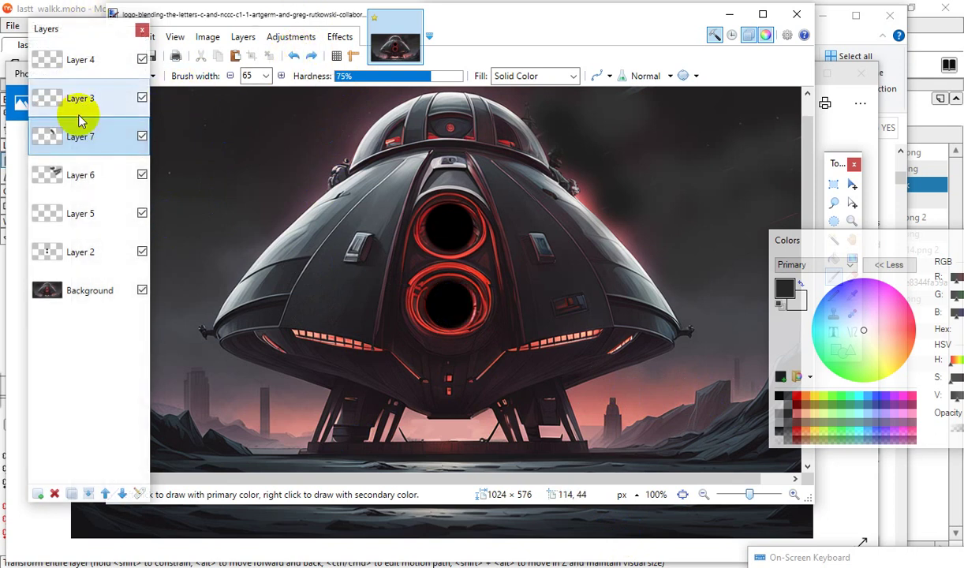
{"action": "left_click", "coordinate": [71, 62]}
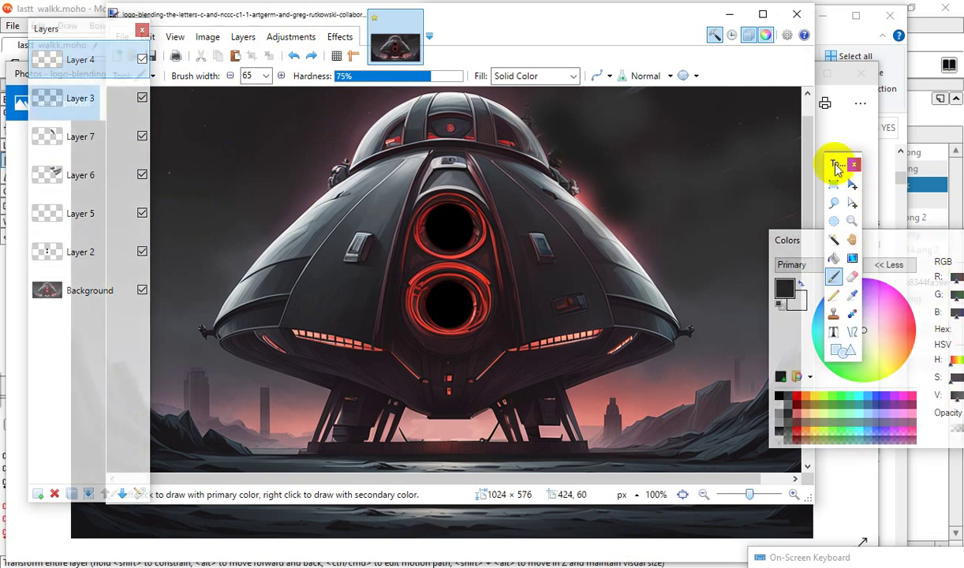
Choose the Line/Curve tool with black as the primary colour and brush width 3.
{"action": "left_click_drag", "start_coordinate": [836, 167], "coordinate": [711, 36]}
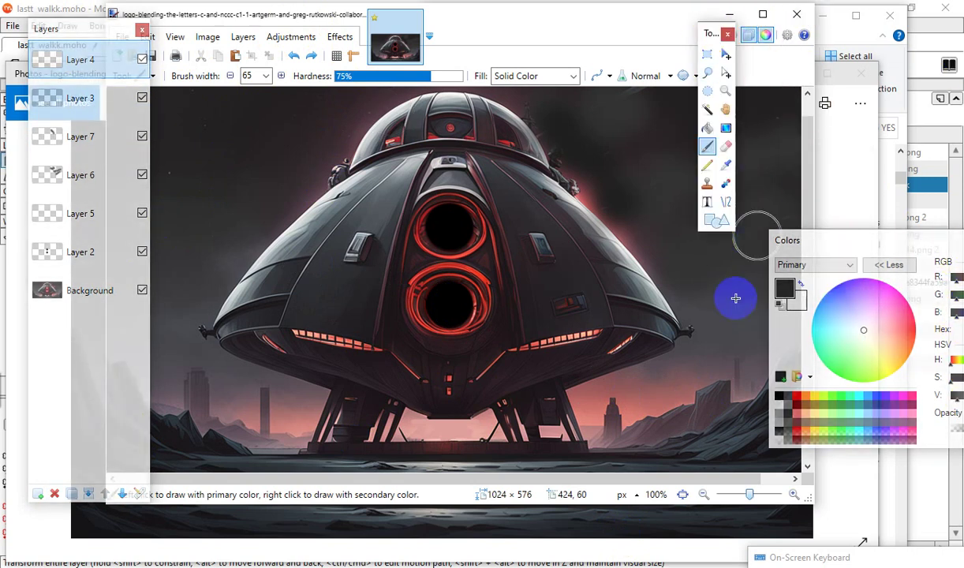
{"action": "left_click", "coordinate": [727, 210]}
{"action": "left_click", "coordinate": [727, 207]}
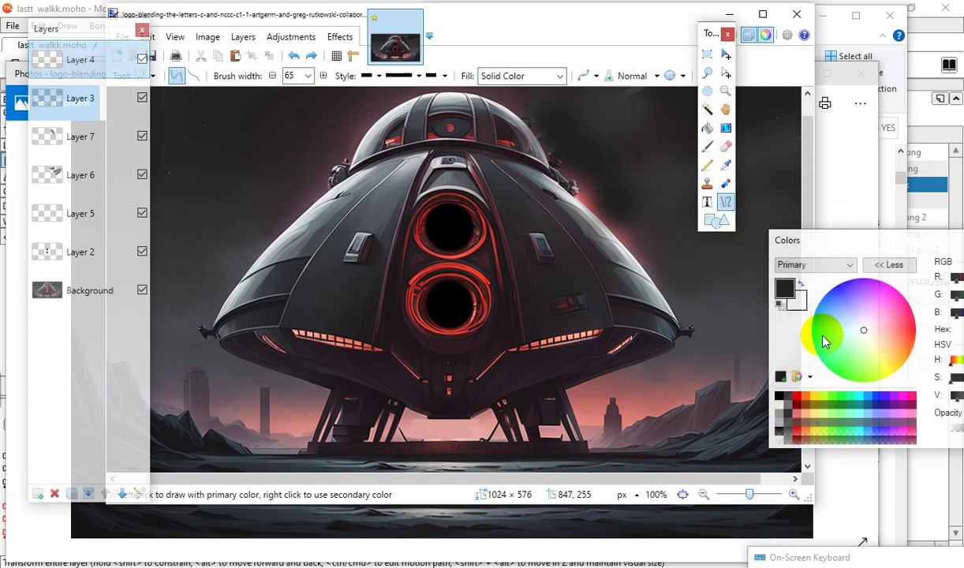
{"action": "left_click", "coordinate": [821, 334]}
{"action": "left_click", "coordinate": [779, 304]}
{"action": "left_click", "coordinate": [777, 305]}
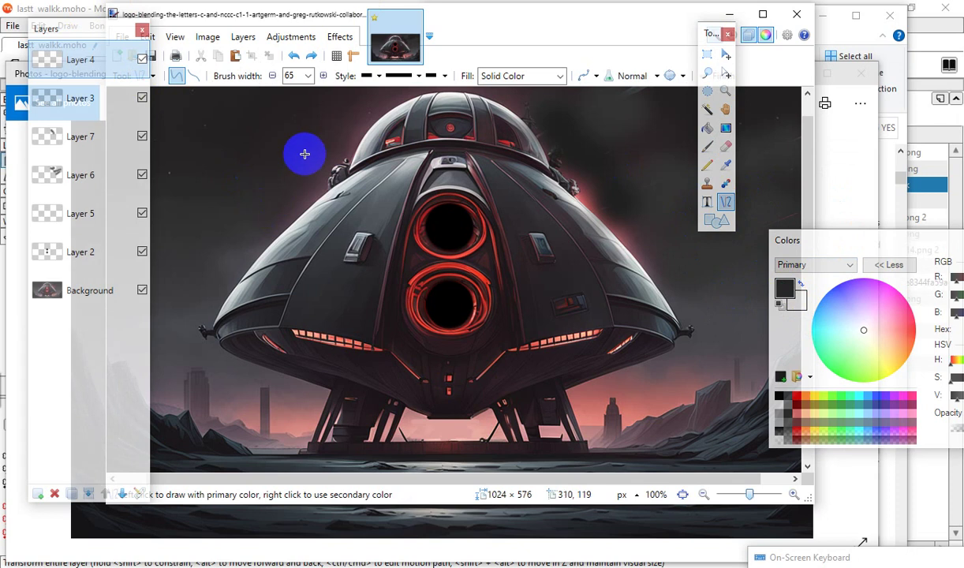
{"action": "left_click", "coordinate": [311, 74]}
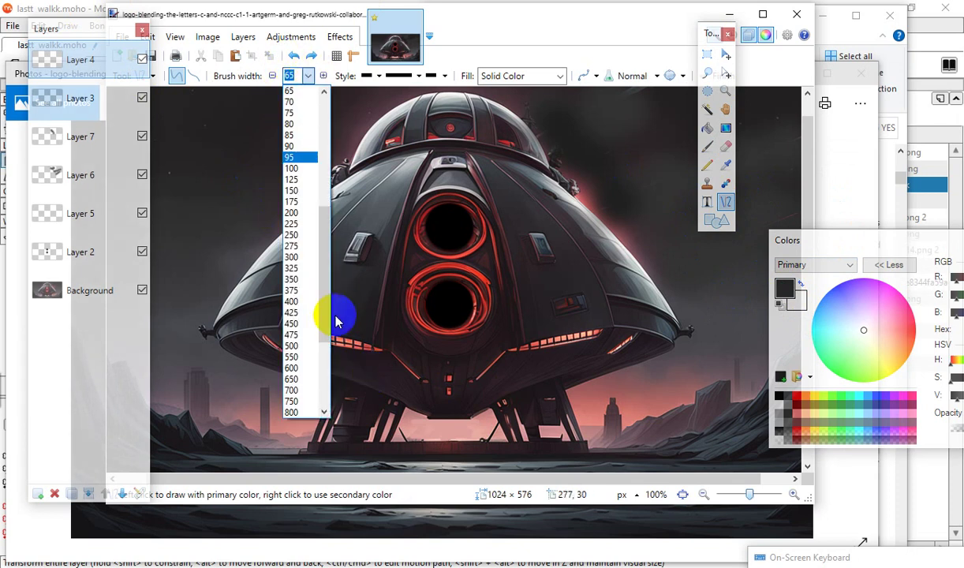
{"action": "left_click_drag", "start_coordinate": [328, 323], "coordinate": [301, 151]}
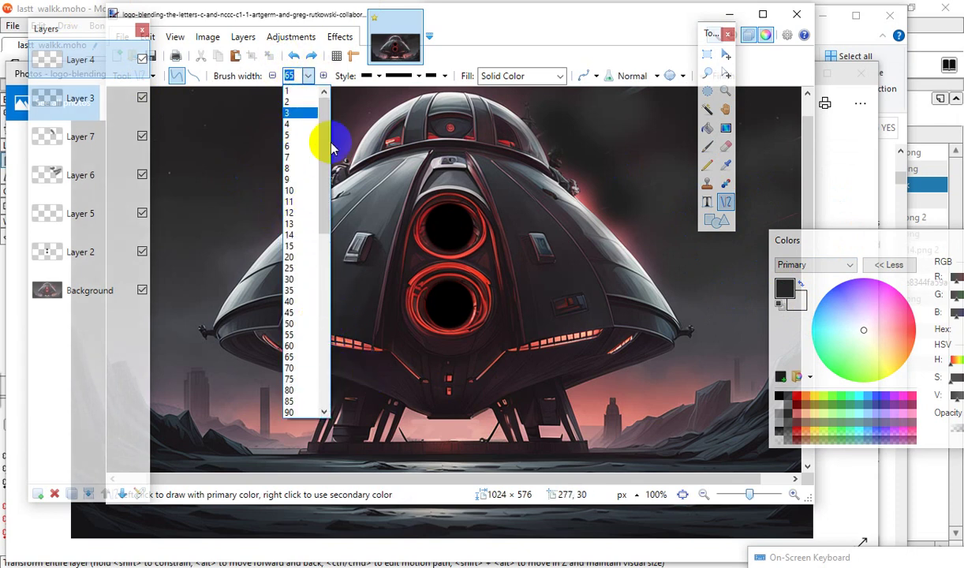
{"action": "left_click", "coordinate": [299, 139]}
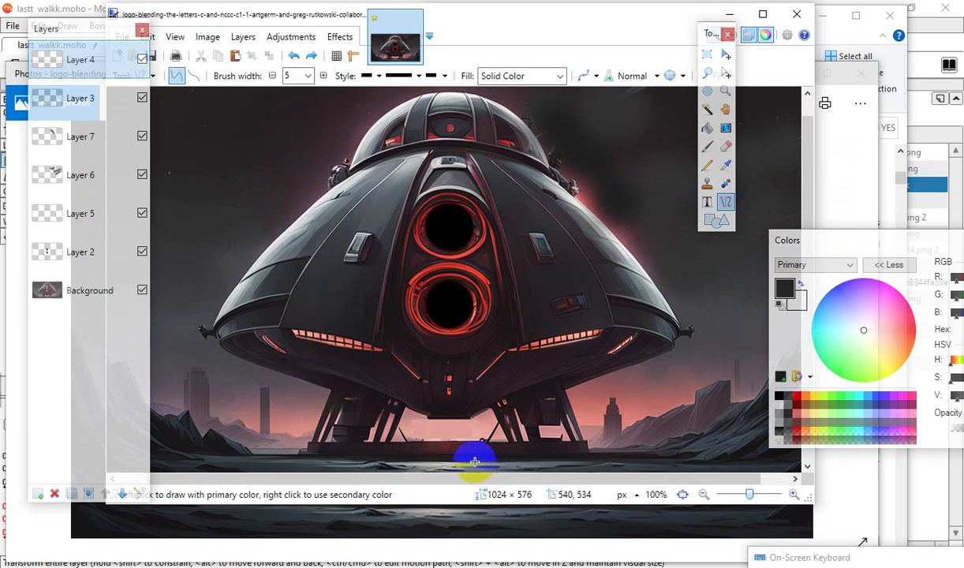
Try diagonal and vertical test lines across the hull, undoing each.
{"action": "left_click_drag", "start_coordinate": [224, 181], "coordinate": [310, 244]}
{"action": "left_click_drag", "start_coordinate": [350, 286], "coordinate": [368, 305]}
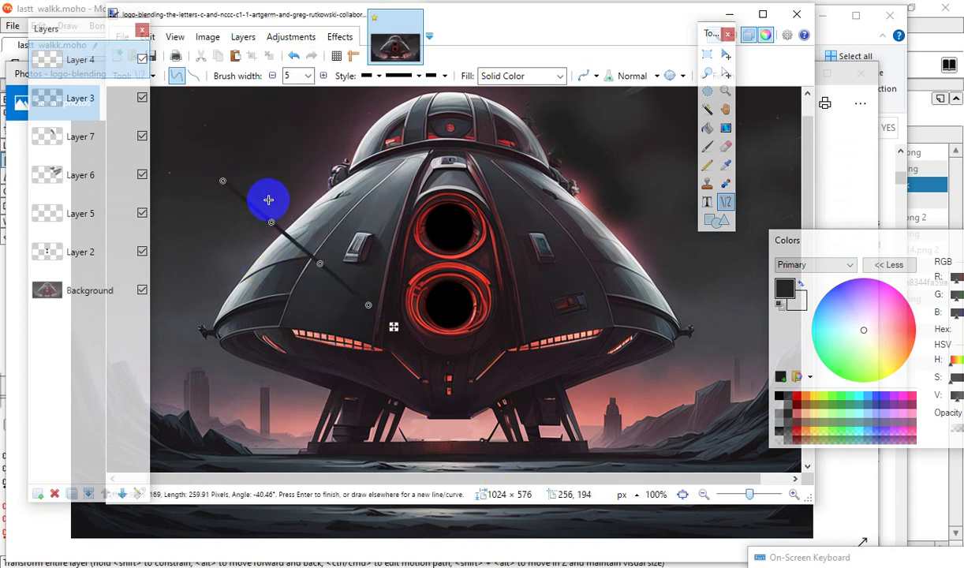
{"action": "left_click", "coordinate": [293, 56]}
{"action": "left_click", "coordinate": [260, 92]}
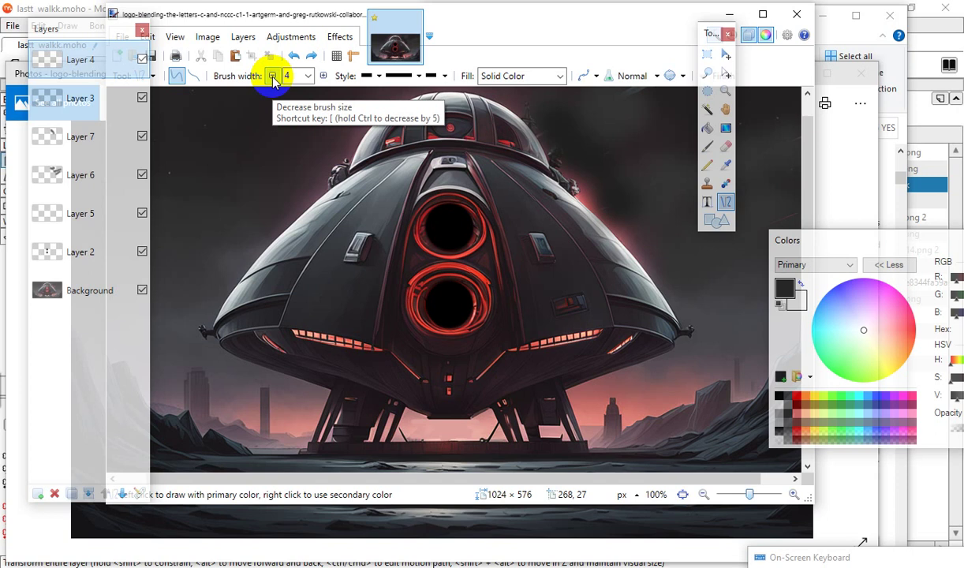
{"action": "left_click_drag", "start_coordinate": [270, 116], "coordinate": [275, 318]}
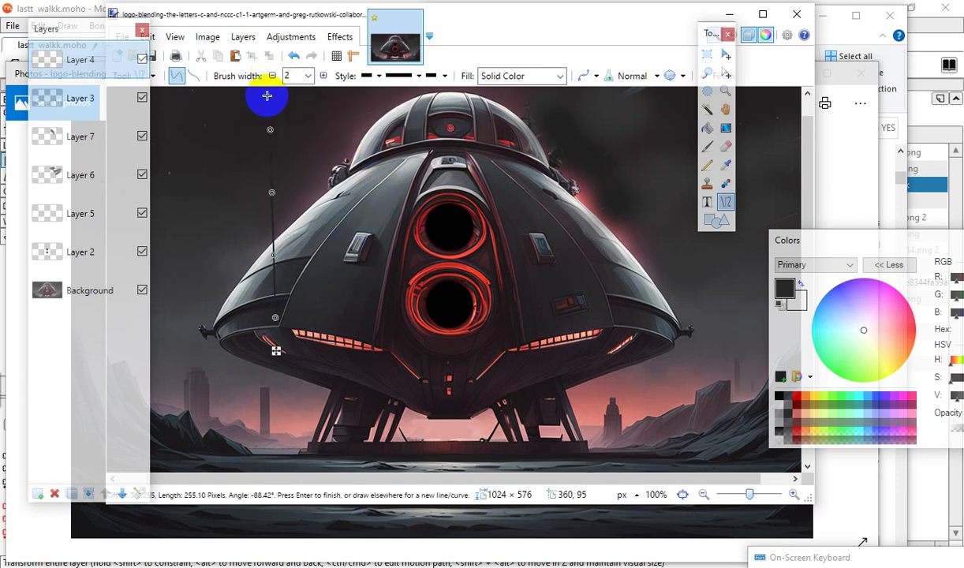
{"action": "left_click", "coordinate": [299, 63]}
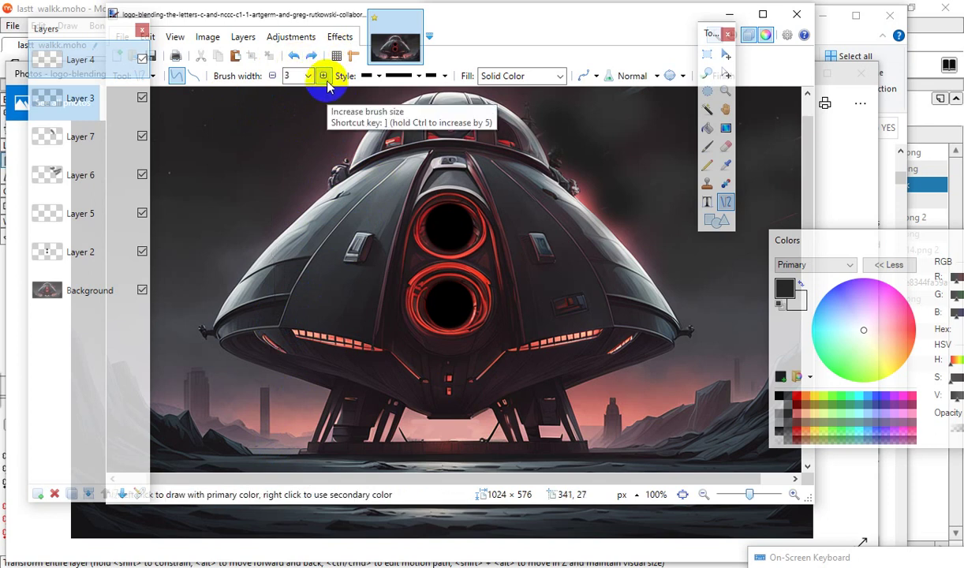
Draw a 3-pixel line along the ship's left hull edge, bending it to the curve.
{"action": "left_click_drag", "start_coordinate": [219, 339], "coordinate": [214, 331]}
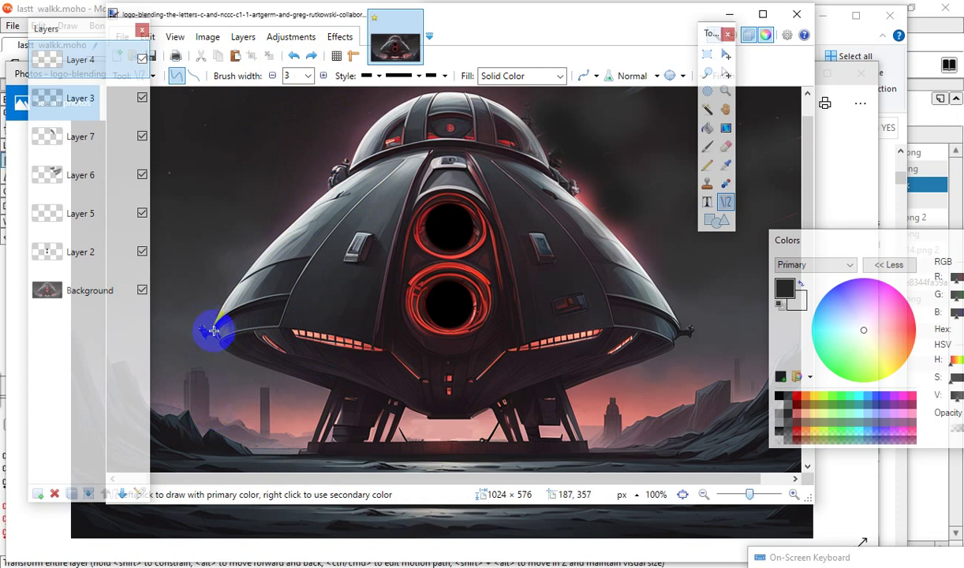
{"action": "left_click_drag", "start_coordinate": [213, 328], "coordinate": [353, 173]}
{"action": "left_click_drag", "start_coordinate": [310, 224], "coordinate": [290, 226]}
{"action": "mouse_move", "coordinate": [260, 276]}
{"action": "left_mouse_down"}
{"action": "mouse_move", "coordinate": [237, 274]}
{"action": "mouse_move", "coordinate": [243, 297]}
{"action": "mouse_move", "coordinate": [230, 282]}
{"action": "mouse_move", "coordinate": [233, 290]}
{"action": "left_mouse_up"}
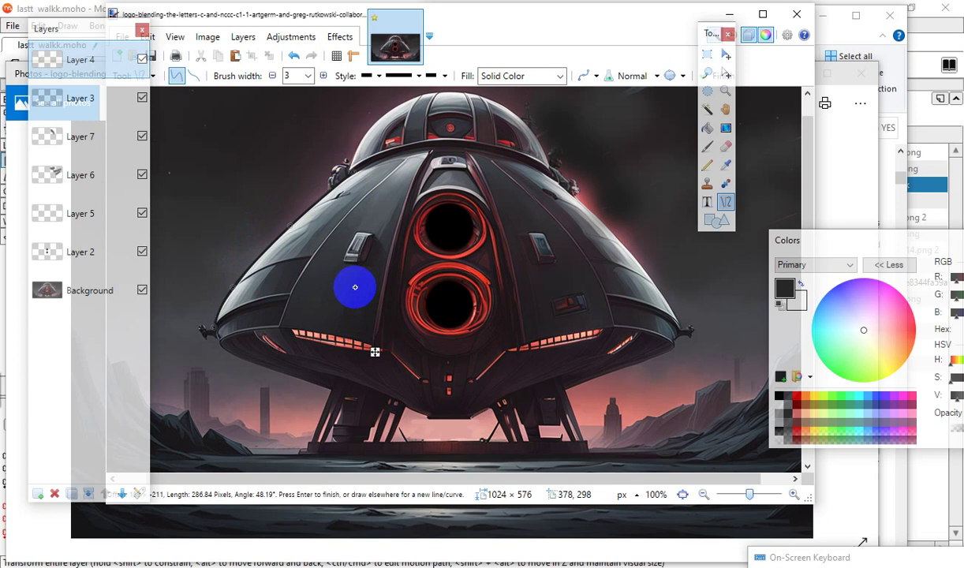
Commit the left hull outline and draw a line down the right hull edge.
{"action": "key", "text": "Return"}
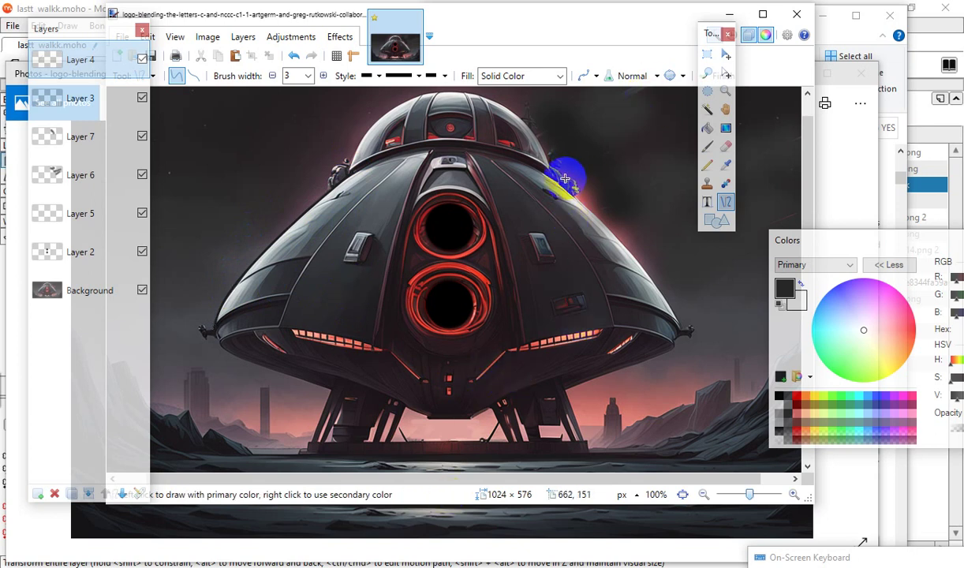
{"action": "left_click_drag", "start_coordinate": [553, 176], "coordinate": [677, 324]}
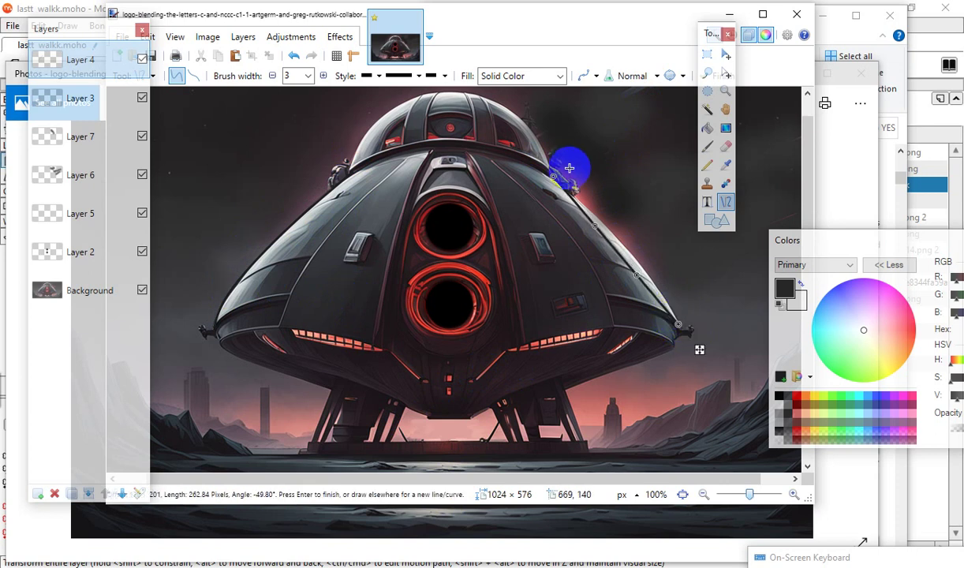
{"action": "mouse_move", "coordinate": [594, 229]}
{"action": "left_mouse_down"}
{"action": "mouse_move", "coordinate": [667, 304]}
{"action": "mouse_move", "coordinate": [668, 294]}
{"action": "left_mouse_up"}
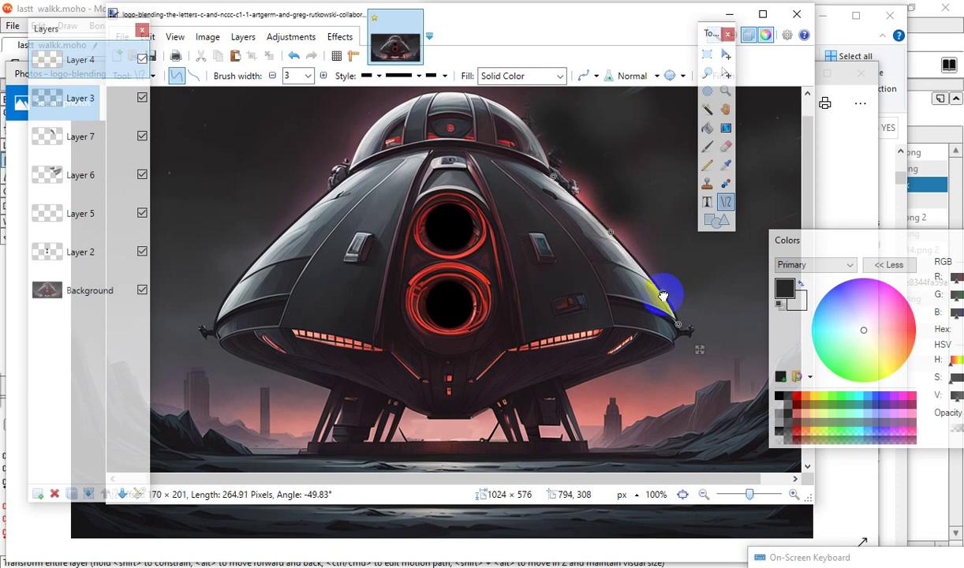
{"action": "left_click", "coordinate": [524, 308]}
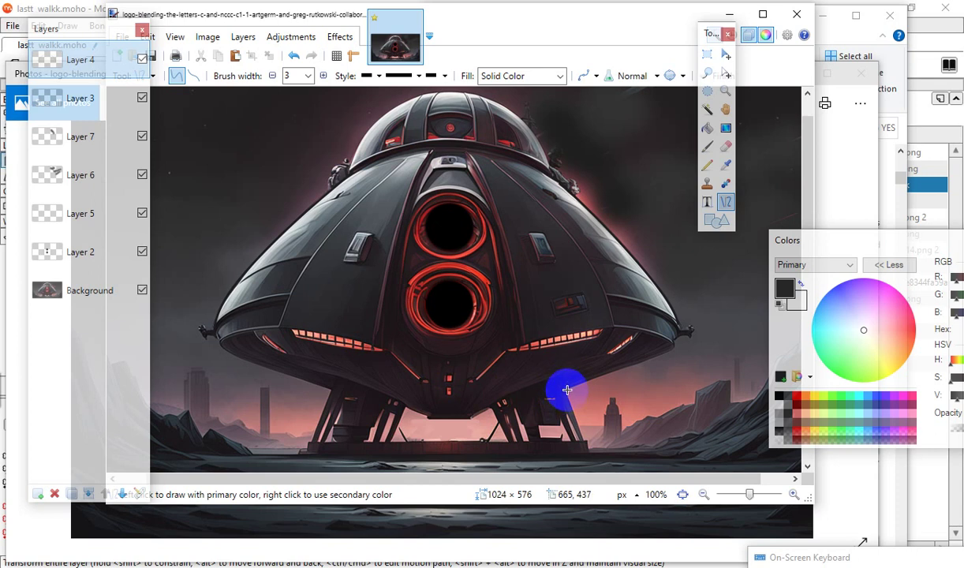
Add a bent outline under the right hull, then start a line across the lower rim.
{"action": "mouse_move", "coordinate": [567, 392]}
{"action": "left_mouse_down"}
{"action": "mouse_move", "coordinate": [683, 359]}
{"action": "mouse_move", "coordinate": [669, 340]}
{"action": "mouse_move", "coordinate": [675, 366]}
{"action": "mouse_move", "coordinate": [672, 334]}
{"action": "mouse_move", "coordinate": [675, 364]}
{"action": "mouse_move", "coordinate": [672, 349]}
{"action": "left_mouse_up"}
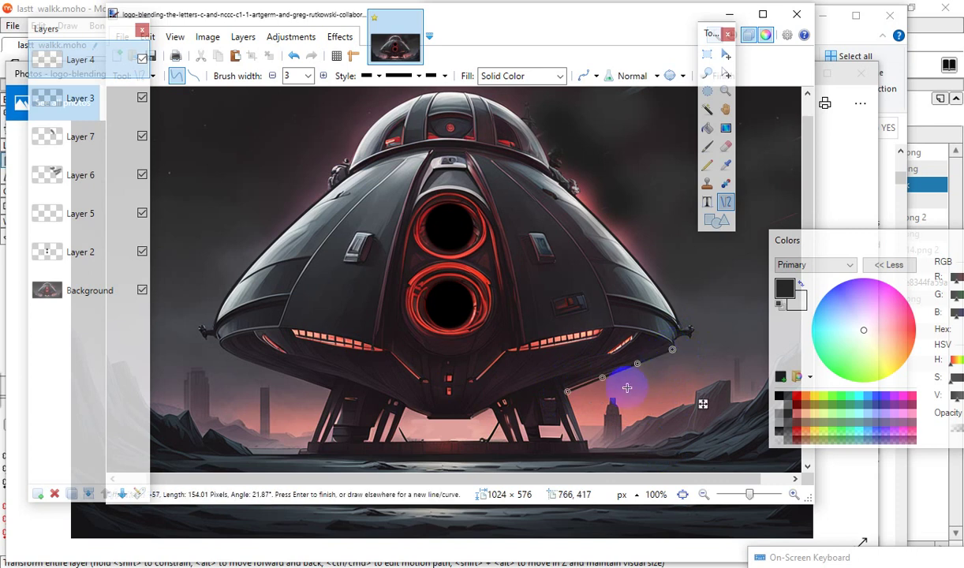
{"action": "left_click_drag", "start_coordinate": [565, 394], "coordinate": [556, 393]}
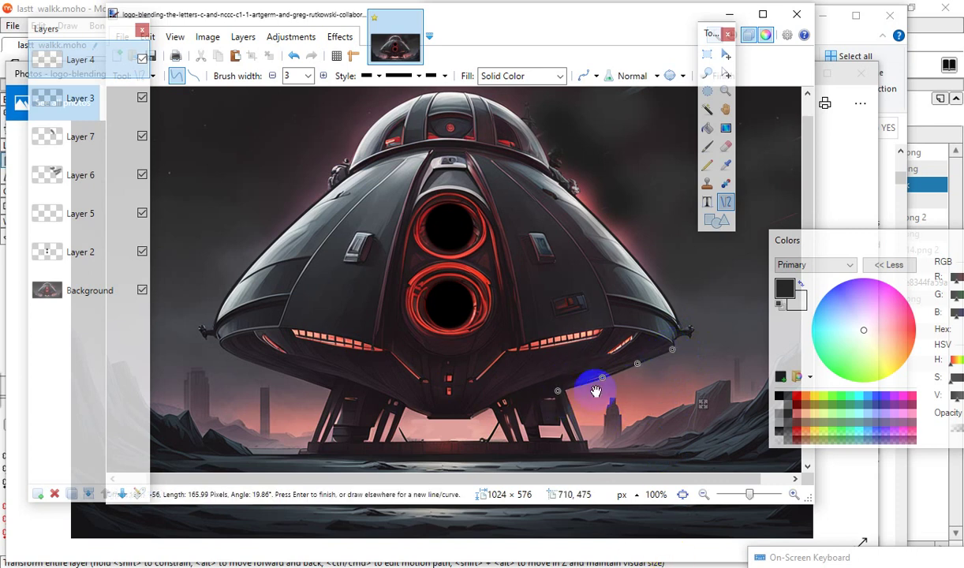
{"action": "left_click_drag", "start_coordinate": [602, 376], "coordinate": [601, 382]}
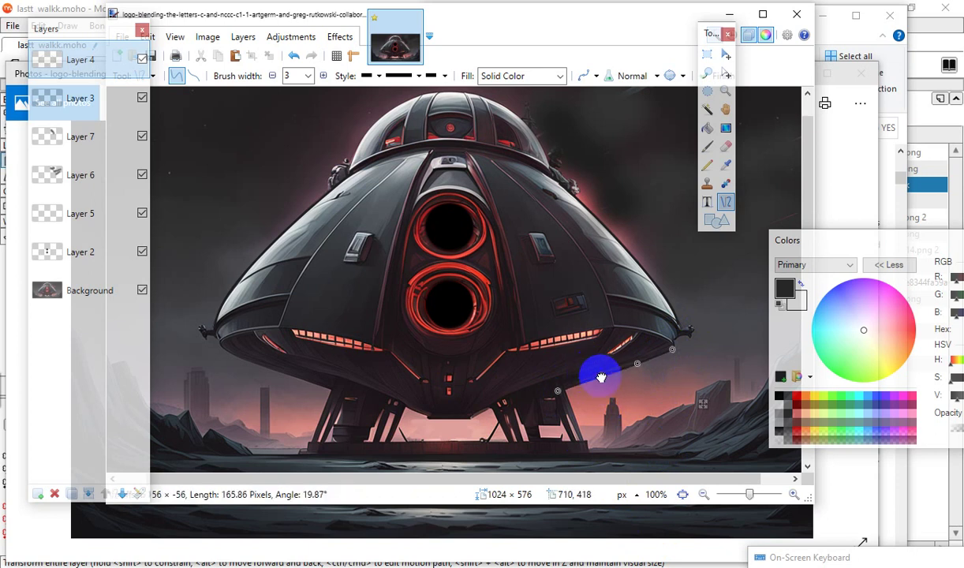
{"action": "key", "text": "Return"}
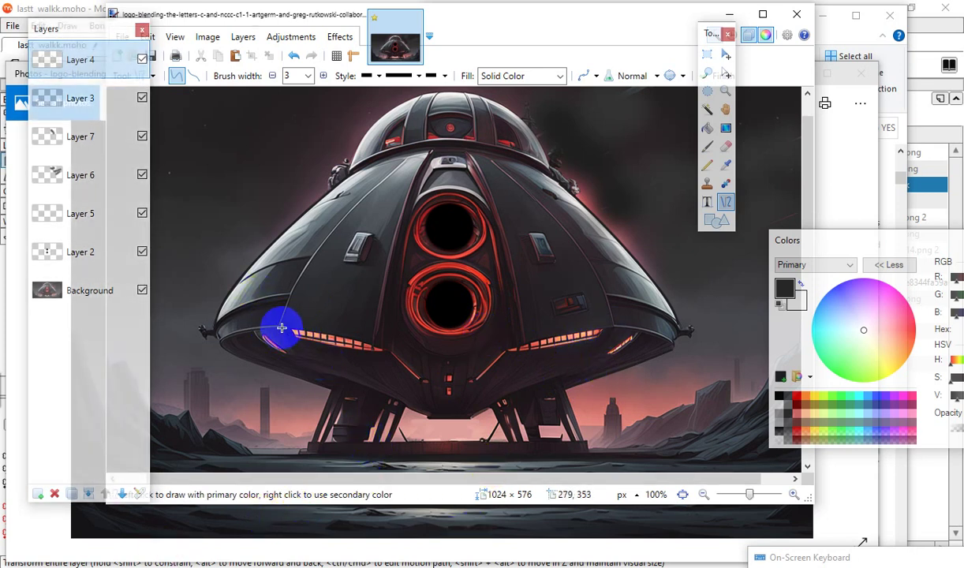
{"action": "mouse_move", "coordinate": [282, 327]}
{"action": "left_mouse_down"}
{"action": "mouse_move", "coordinate": [437, 361]}
{"action": "mouse_move", "coordinate": [390, 203]}
{"action": "mouse_move", "coordinate": [512, 380]}
{"action": "mouse_move", "coordinate": [549, 334]}
{"action": "mouse_move", "coordinate": [439, 370]}
{"action": "mouse_move", "coordinate": [518, 332]}
{"action": "mouse_move", "coordinate": [545, 338]}
{"action": "mouse_move", "coordinate": [535, 323]}
{"action": "mouse_move", "coordinate": [542, 338]}
{"action": "left_mouse_up"}
Set the colour to dark grey 565656 and bend the rim line into a 455-pixel curve.
{"action": "left_click_drag", "start_coordinate": [817, 247], "coordinate": [696, 39]}
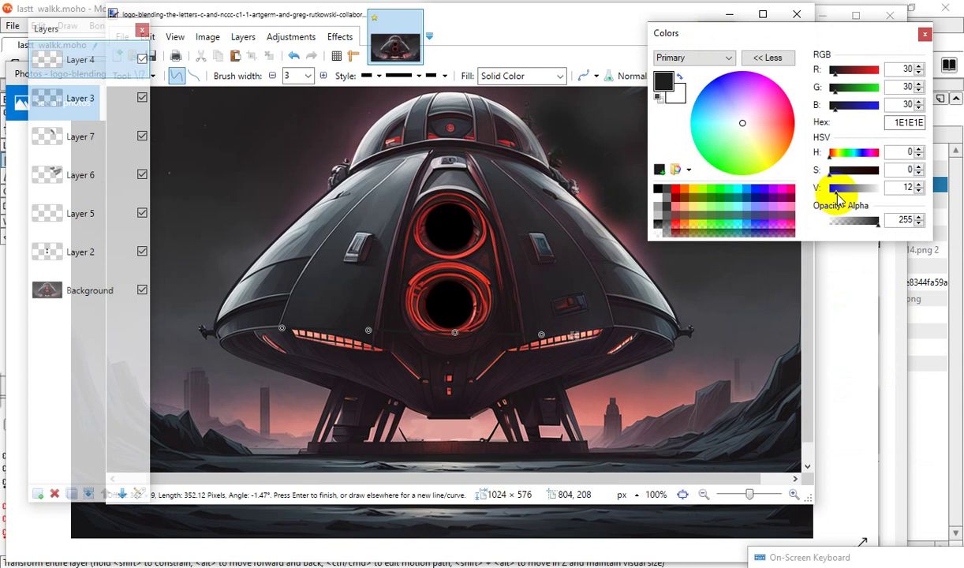
{"action": "left_click_drag", "start_coordinate": [838, 194], "coordinate": [850, 194]}
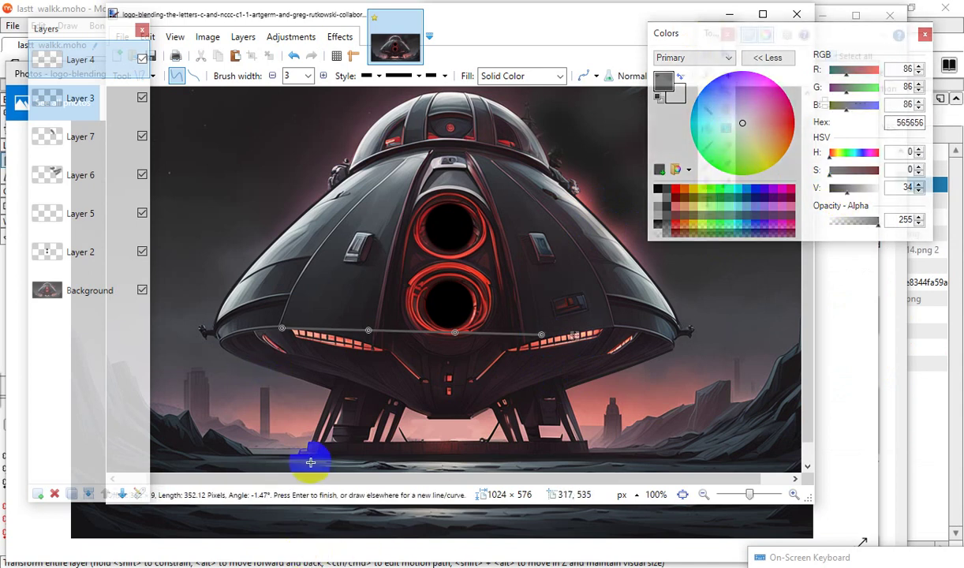
{"action": "mouse_move", "coordinate": [540, 337]}
{"action": "left_mouse_down"}
{"action": "mouse_move", "coordinate": [524, 426]}
{"action": "mouse_move", "coordinate": [607, 322]}
{"action": "mouse_move", "coordinate": [615, 329]}
{"action": "left_mouse_up"}
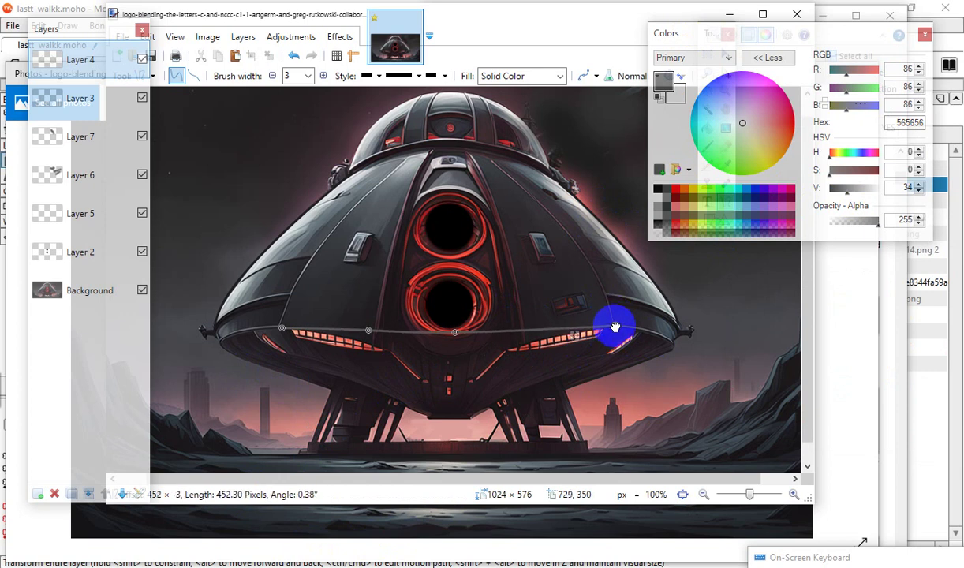
{"action": "left_click_drag", "start_coordinate": [615, 326], "coordinate": [615, 326]}
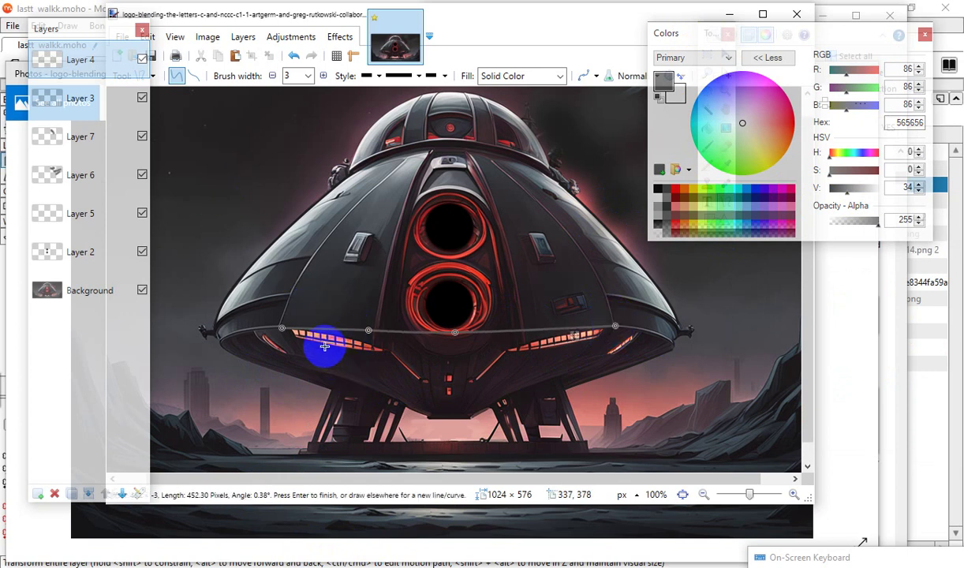
{"action": "mouse_move", "coordinate": [454, 332]}
{"action": "left_mouse_down"}
{"action": "mouse_move", "coordinate": [451, 350]}
{"action": "mouse_move", "coordinate": [439, 348]}
{"action": "left_mouse_up"}
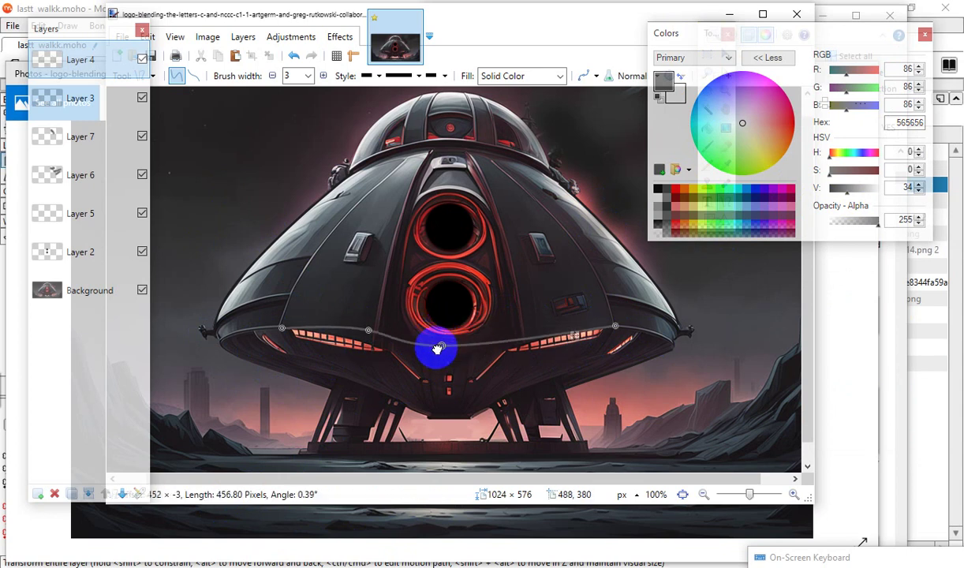
{"action": "left_click_drag", "start_coordinate": [438, 348], "coordinate": [441, 345]}
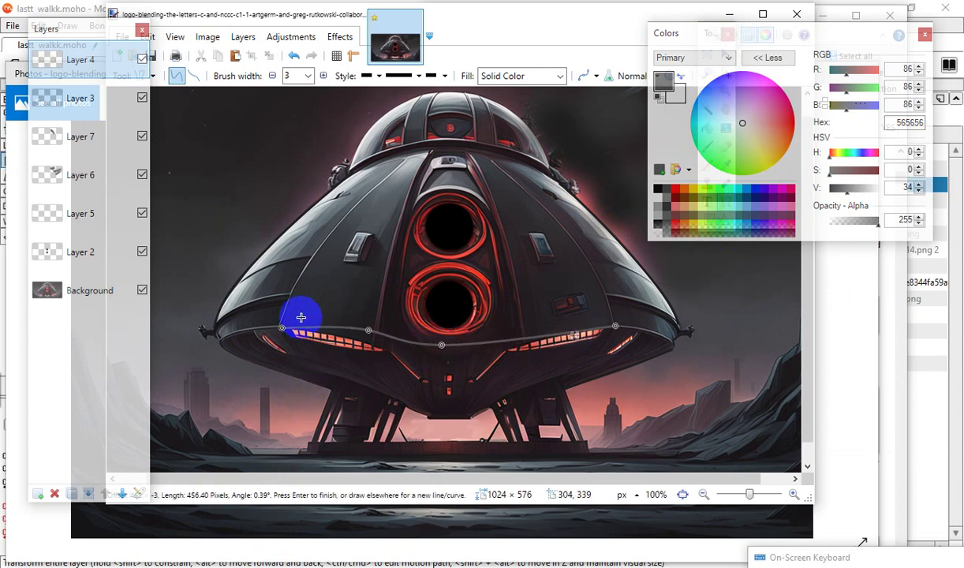
{"action": "mouse_move", "coordinate": [369, 333]}
{"action": "left_mouse_down"}
{"action": "mouse_move", "coordinate": [357, 326]}
{"action": "mouse_move", "coordinate": [357, 338]}
{"action": "left_mouse_up"}
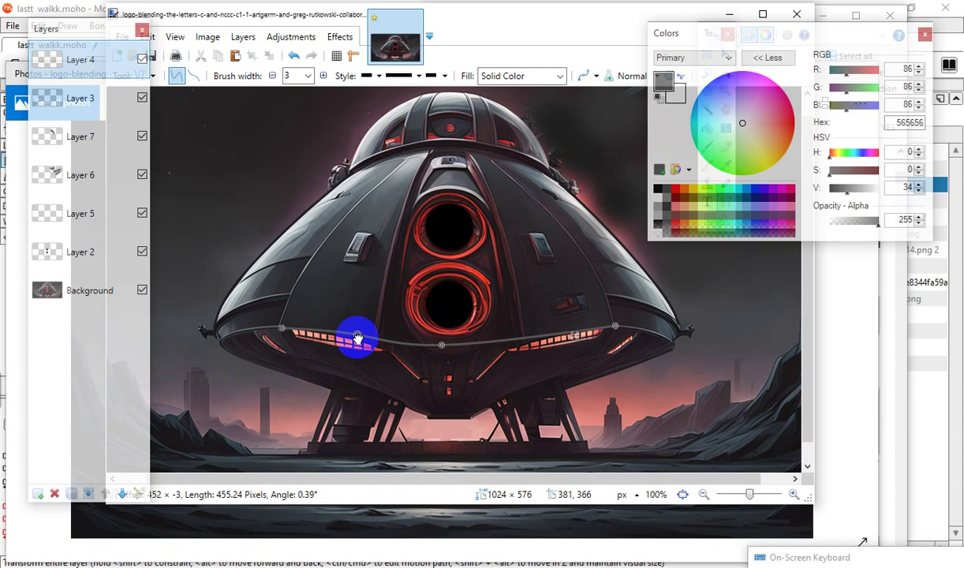
{"action": "left_click", "coordinate": [307, 229]}
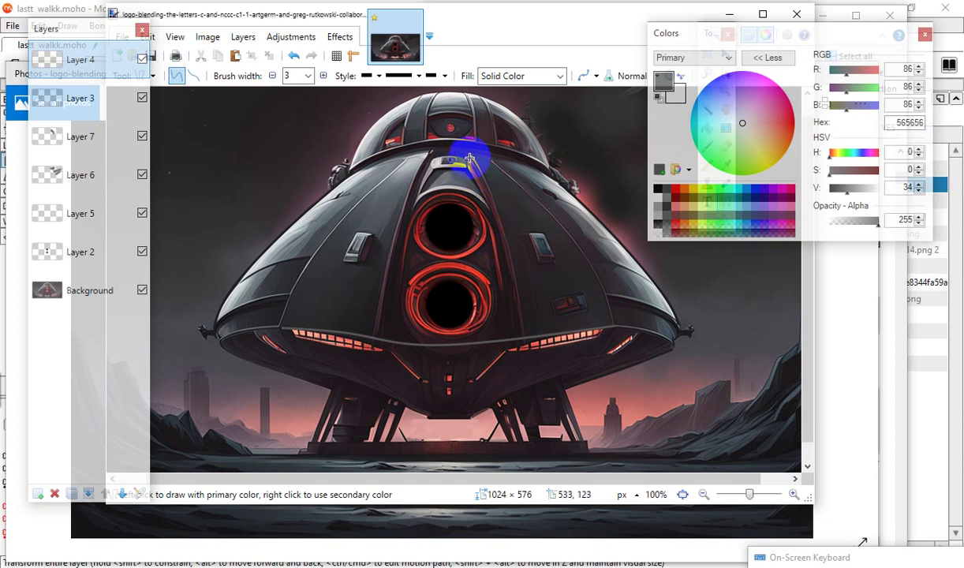
Draw a 2-pixel dark-grey curve from the dome down the central panel's right edge.
{"action": "left_click_drag", "start_coordinate": [467, 152], "coordinate": [524, 340]}
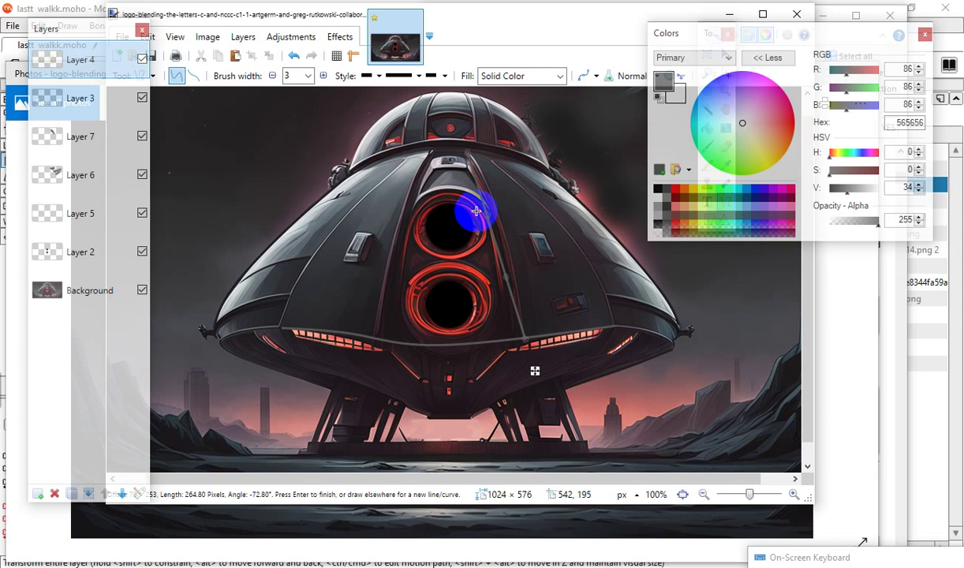
{"action": "mouse_move", "coordinate": [486, 212]}
{"action": "left_mouse_down"}
{"action": "mouse_move", "coordinate": [505, 204]}
{"action": "mouse_move", "coordinate": [505, 224]}
{"action": "left_mouse_up"}
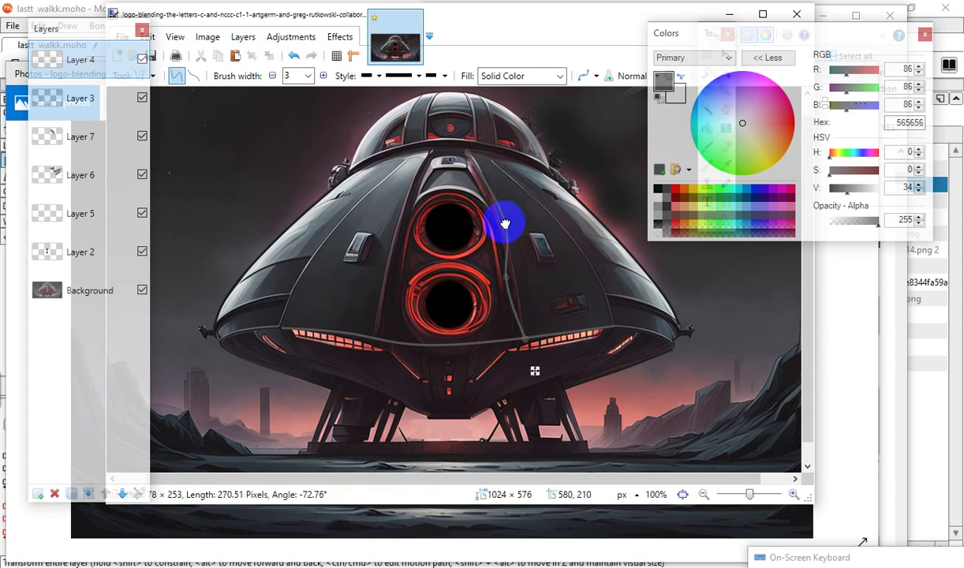
{"action": "left_click", "coordinate": [291, 77]}
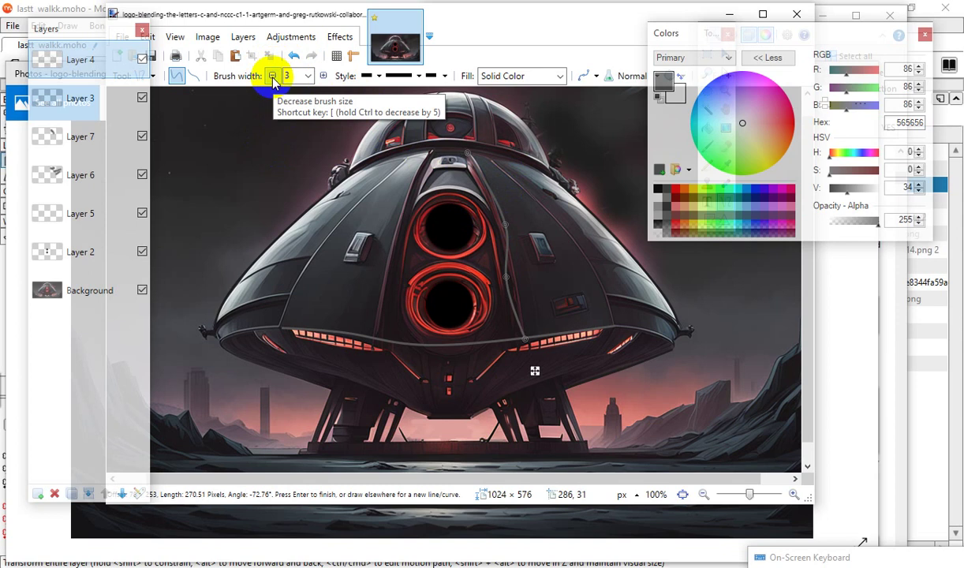
{"action": "left_click", "coordinate": [272, 77]}
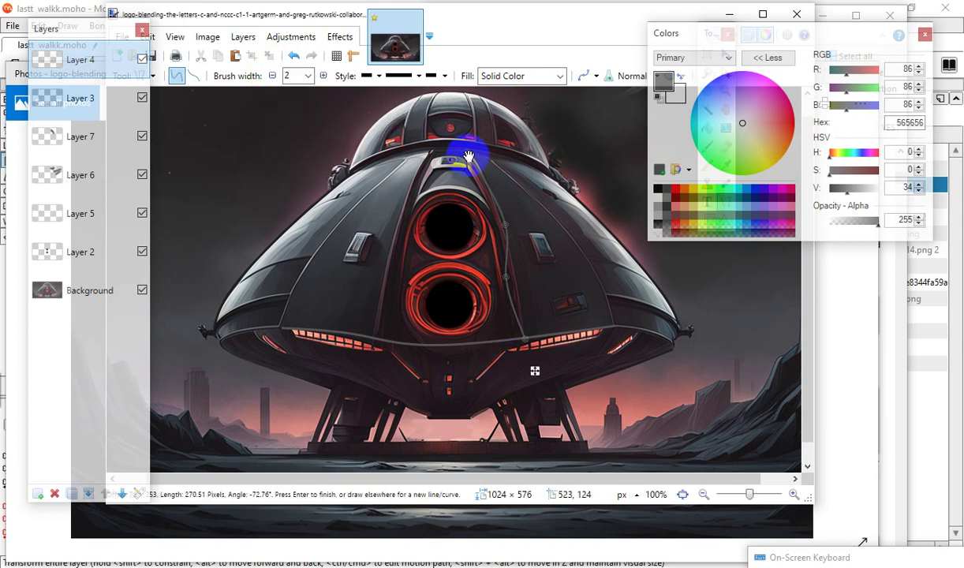
{"action": "mouse_move", "coordinate": [468, 152]}
{"action": "left_mouse_down"}
{"action": "mouse_move", "coordinate": [497, 156]}
{"action": "mouse_move", "coordinate": [456, 142]}
{"action": "mouse_move", "coordinate": [475, 163]}
{"action": "mouse_move", "coordinate": [469, 148]}
{"action": "mouse_move", "coordinate": [477, 149]}
{"action": "mouse_move", "coordinate": [468, 150]}
{"action": "left_mouse_up"}
{"action": "mouse_move", "coordinate": [504, 283]}
{"action": "left_mouse_down"}
{"action": "mouse_move", "coordinate": [524, 299]}
{"action": "mouse_move", "coordinate": [515, 305]}
{"action": "mouse_move", "coordinate": [523, 314]}
{"action": "left_mouse_up"}
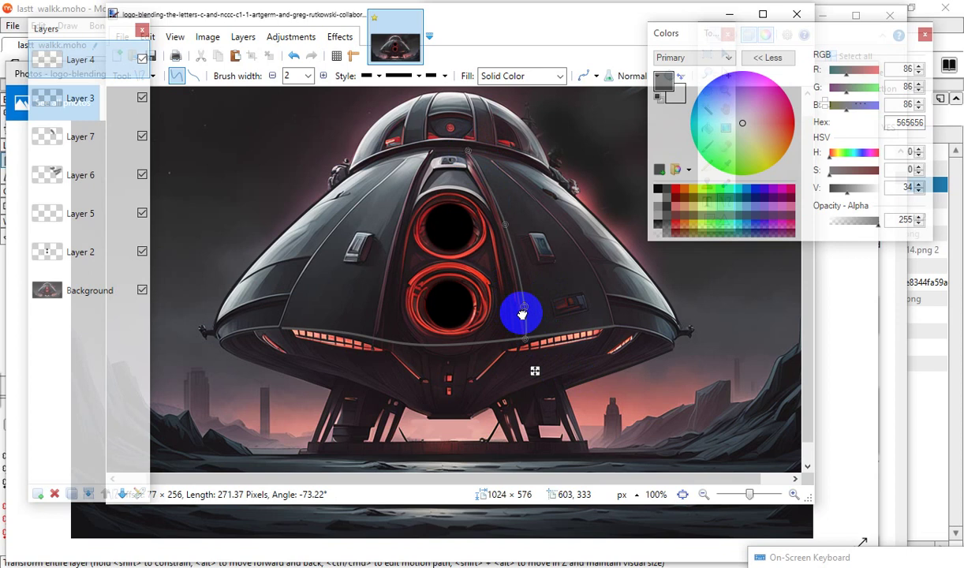
{"action": "key", "text": "Escape"}
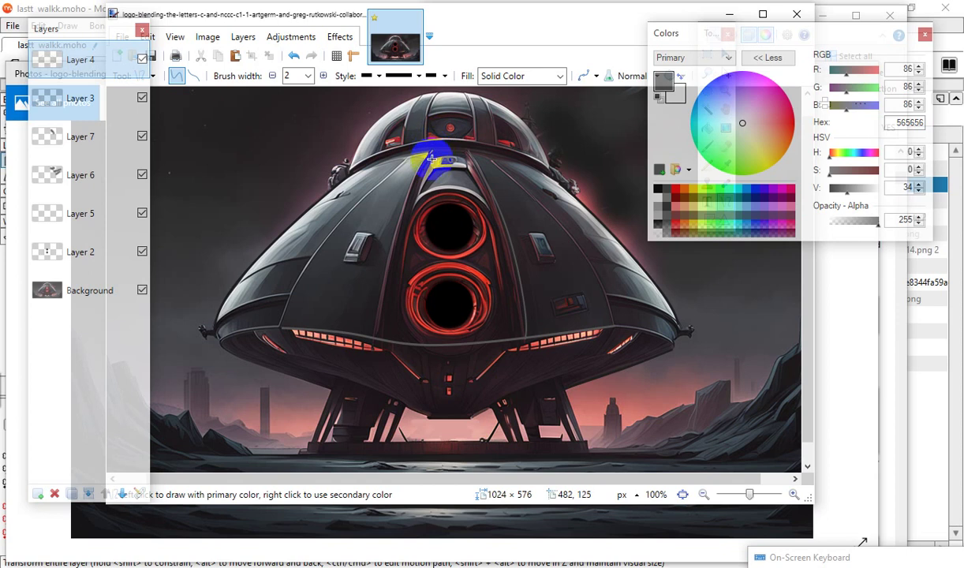
Draw a 270-pixel curve from the dome down the panel's left edge to the rim.
{"action": "left_click_drag", "start_coordinate": [432, 150], "coordinate": [380, 340]}
{"action": "left_click_drag", "start_coordinate": [413, 213], "coordinate": [404, 211]}
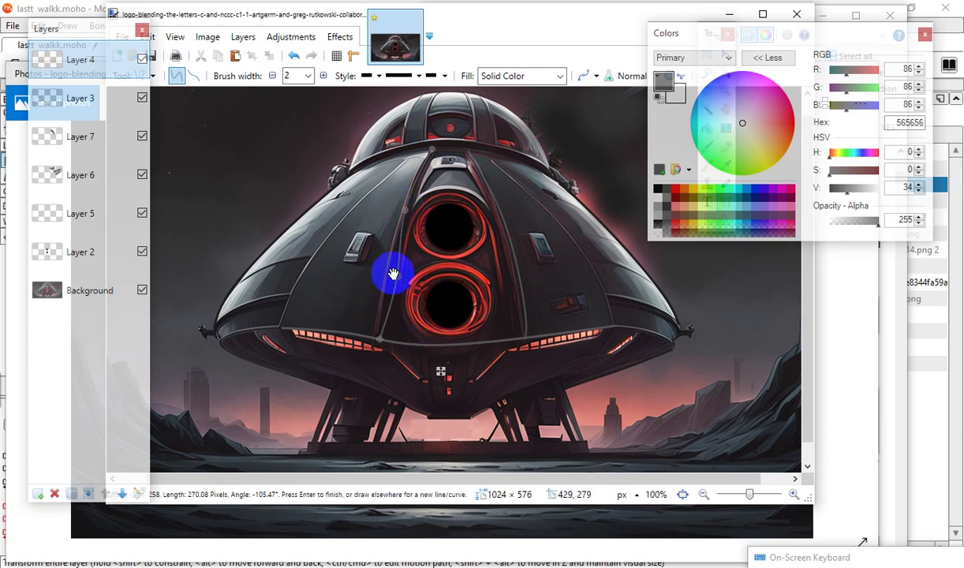
{"action": "left_click_drag", "start_coordinate": [397, 278], "coordinate": [385, 278]}
{"action": "key", "text": "Return"}
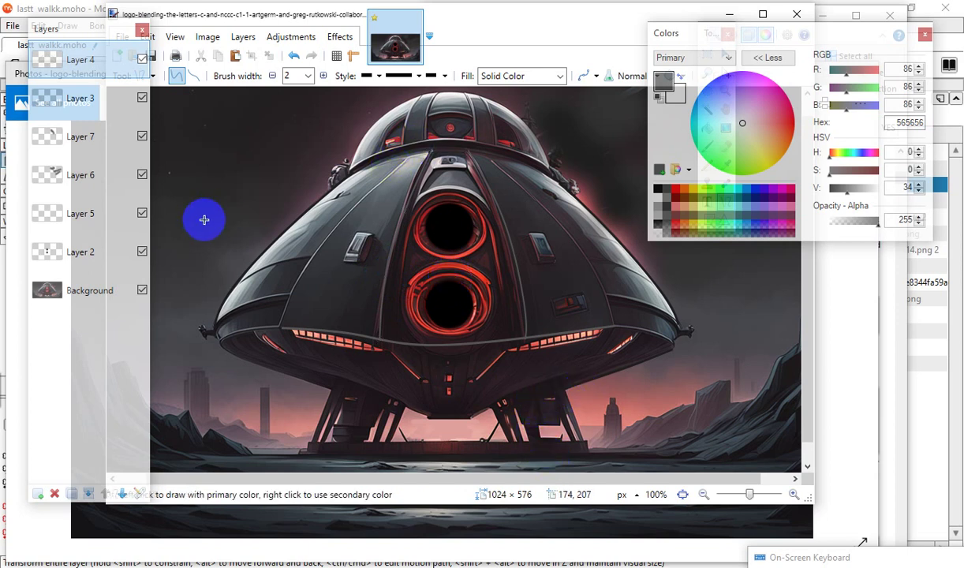
{"action": "scroll", "coordinate": [473, 277], "scroll_direction": "down", "scroll_amount": 1}
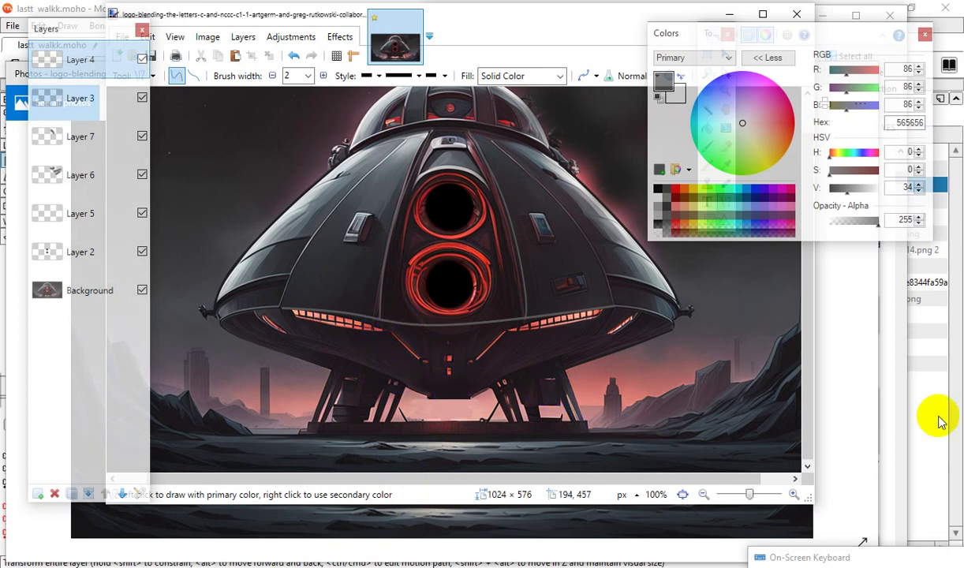
{"action": "scroll", "coordinate": [821, 285], "scroll_direction": "up", "scroll_amount": 1}
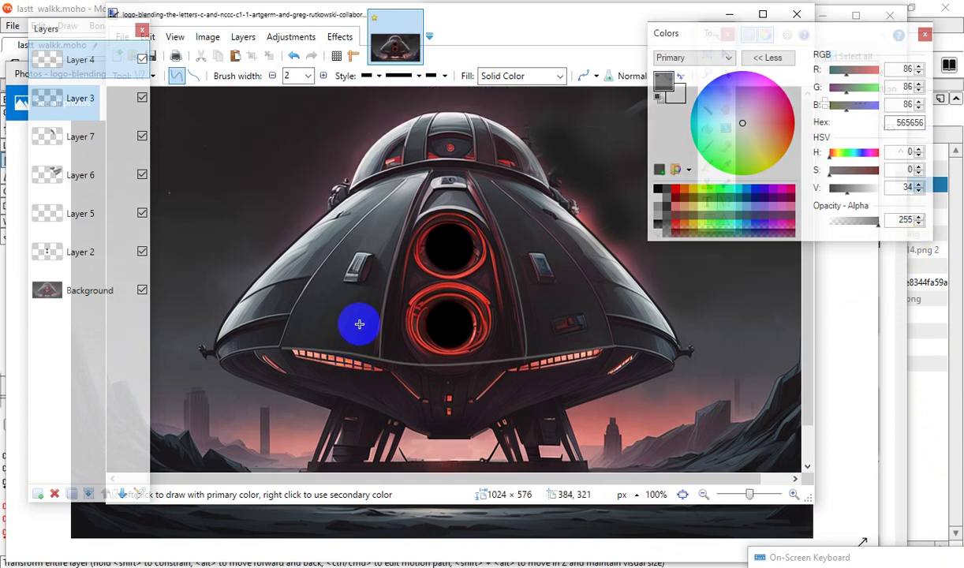
{"action": "scroll", "coordinate": [332, 312], "scroll_direction": "down", "scroll_amount": 1}
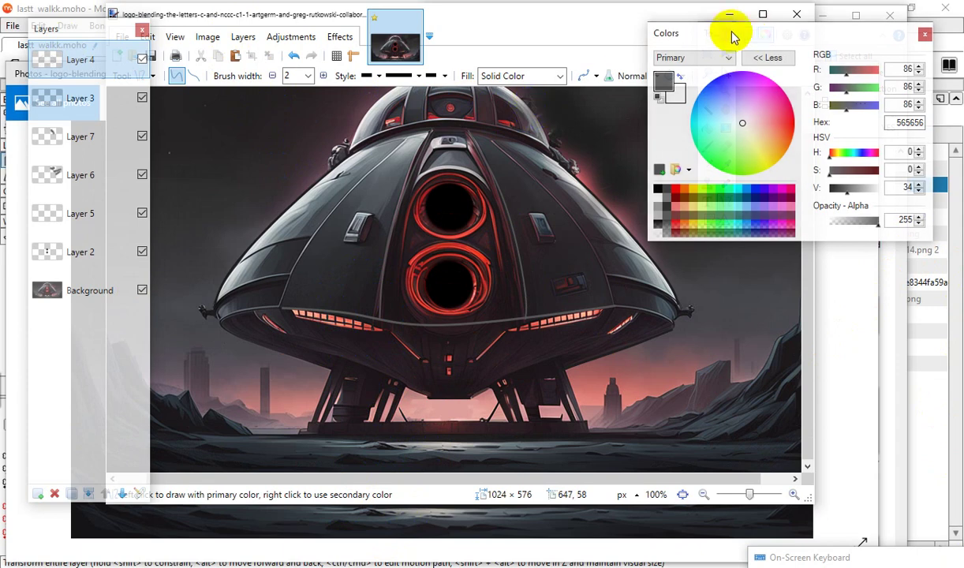
Switch back to black, select Layer 4 and add new Layer 8, discarding a trial line.
{"action": "left_click", "coordinate": [658, 103]}
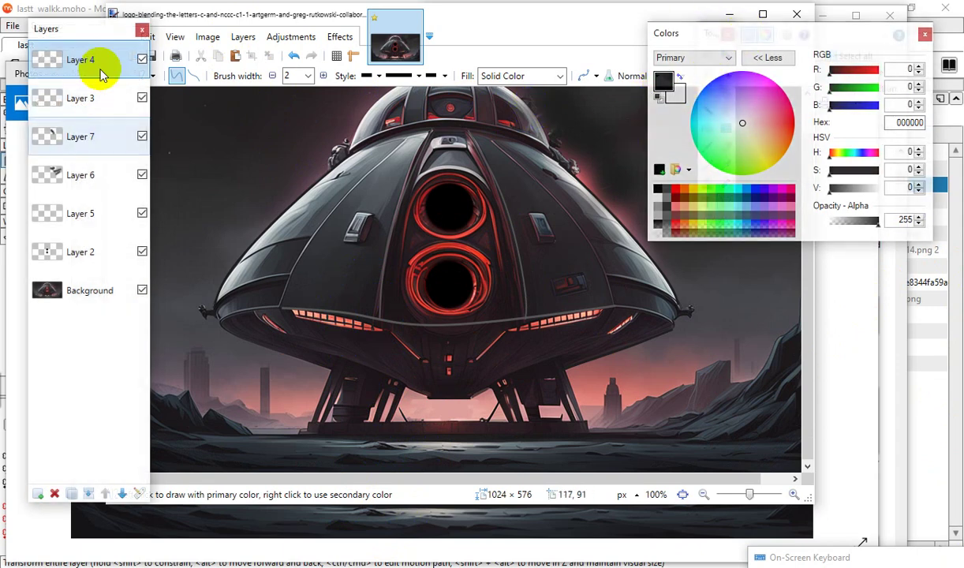
{"action": "left_click", "coordinate": [83, 61]}
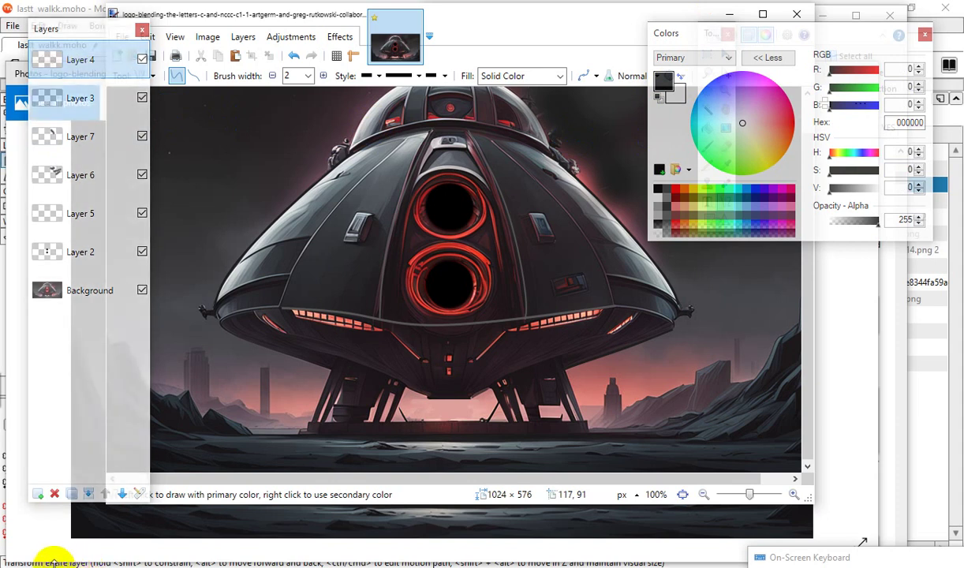
{"action": "left_click", "coordinate": [37, 494]}
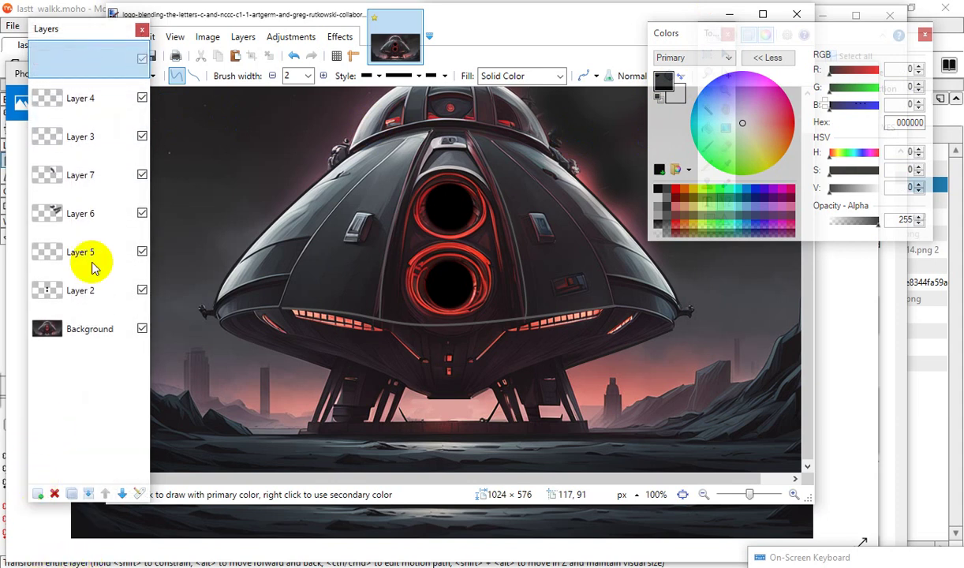
{"action": "left_click_drag", "start_coordinate": [208, 182], "coordinate": [362, 343]}
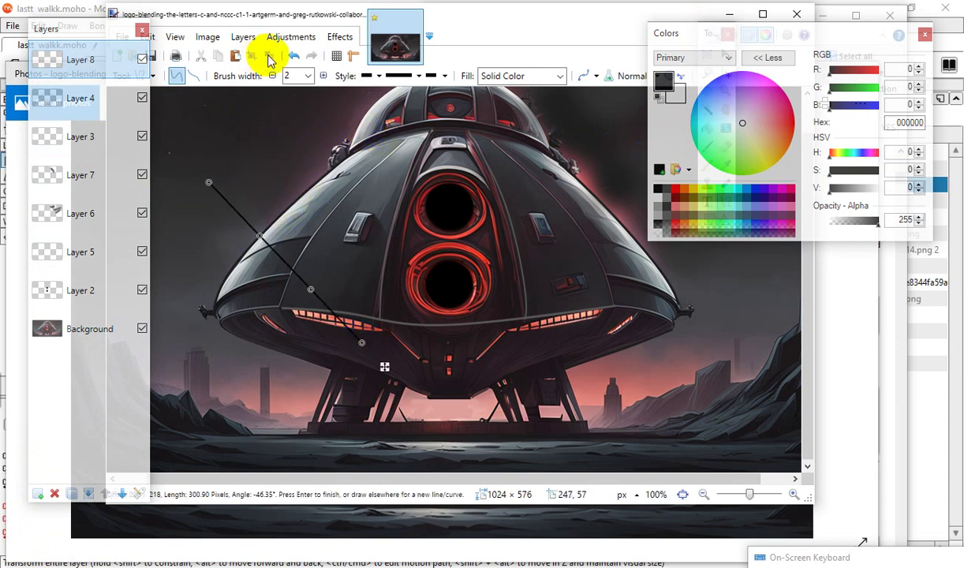
{"action": "left_click", "coordinate": [294, 64]}
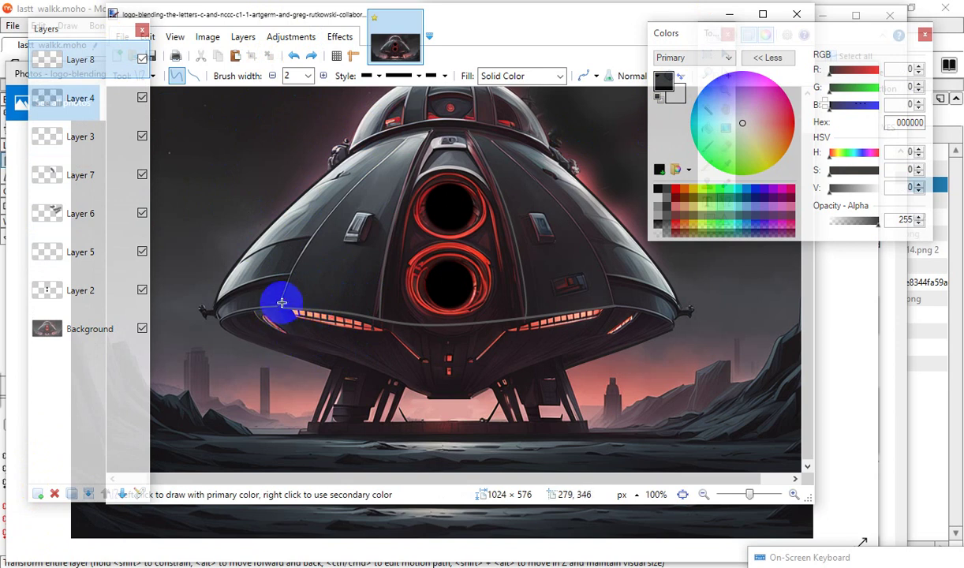
Draw a black 308-pixel curve along the left hull seam from the rim toward the dome.
{"action": "left_click_drag", "start_coordinate": [278, 314], "coordinate": [418, 133]}
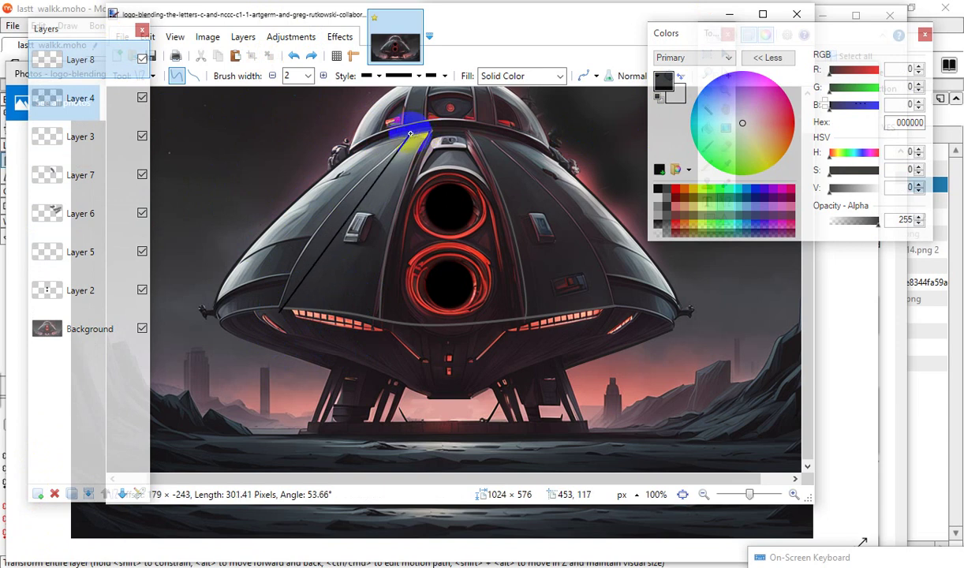
{"action": "left_click_drag", "start_coordinate": [413, 135], "coordinate": [413, 134]}
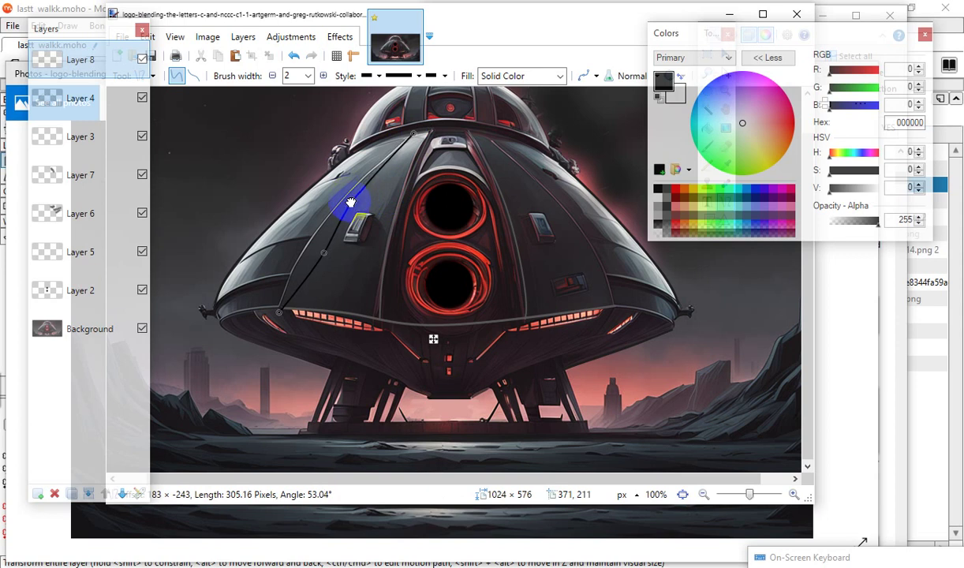
{"action": "left_click_drag", "start_coordinate": [346, 200], "coordinate": [352, 206]}
{"action": "left_click_drag", "start_coordinate": [322, 251], "coordinate": [309, 243]}
{"action": "left_click", "coordinate": [352, 199]}
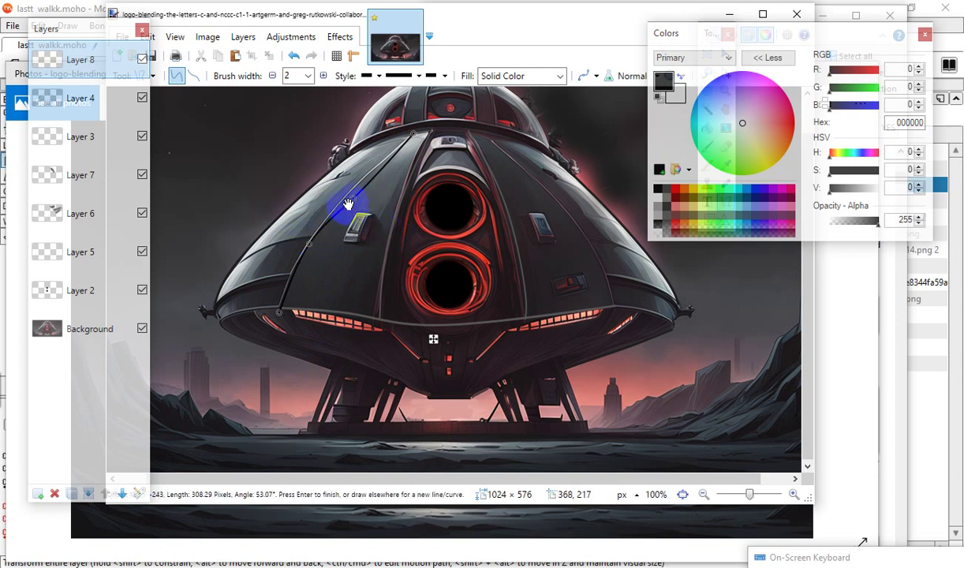
{"action": "left_click_drag", "start_coordinate": [352, 201], "coordinate": [359, 187]}
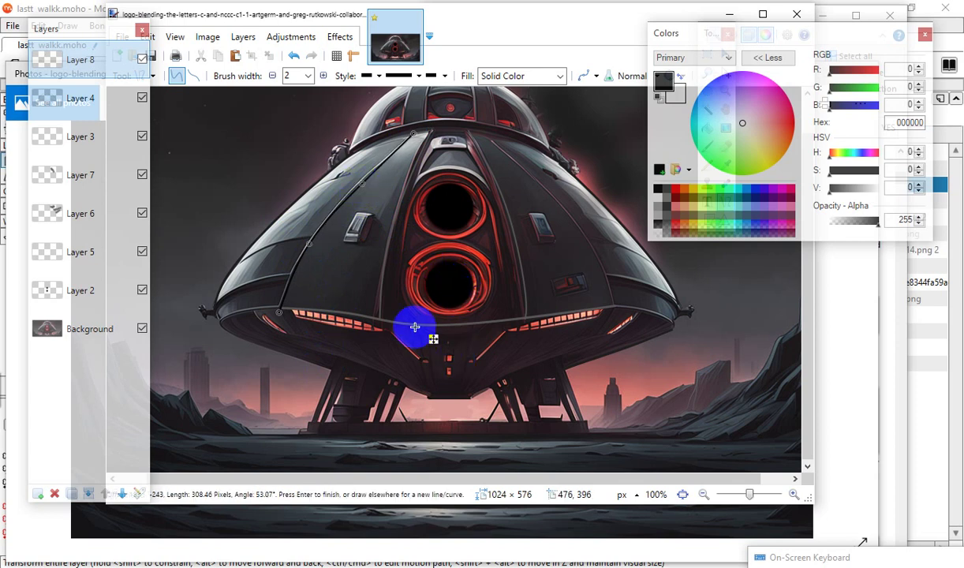
{"action": "key", "text": "Return"}
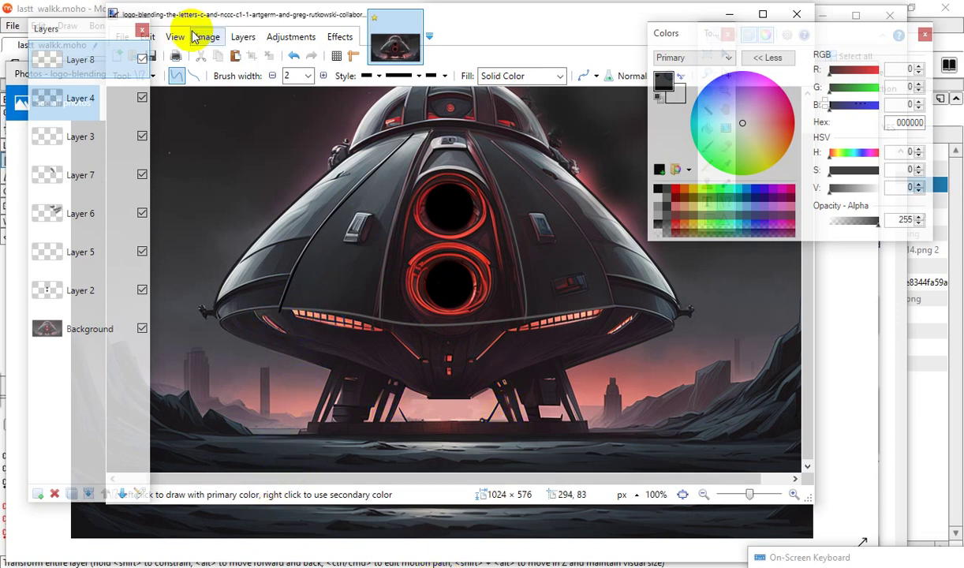
At width 4, draw black lines along the ship's lower right and lower left edges.
{"action": "left_click", "coordinate": [323, 76]}
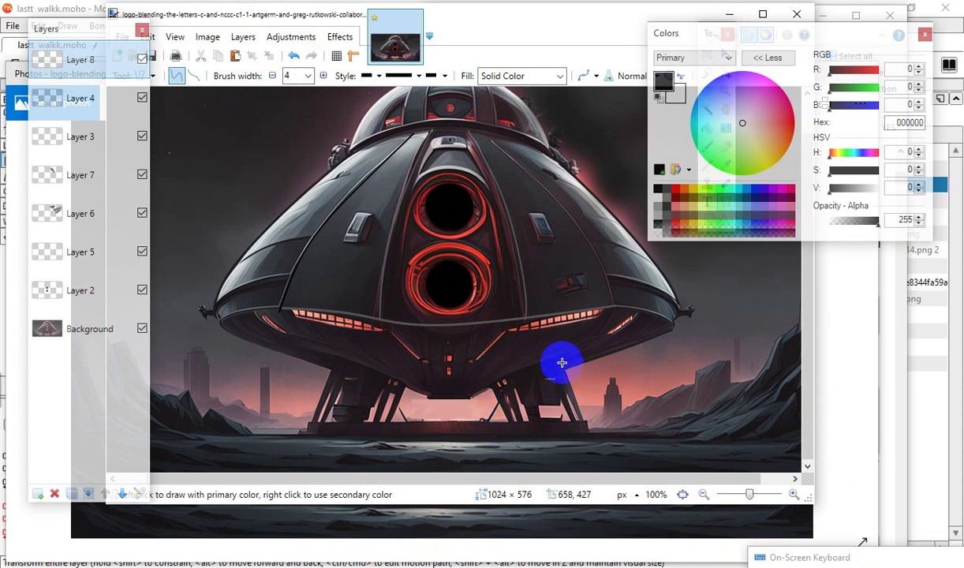
{"action": "left_click_drag", "start_coordinate": [563, 368], "coordinate": [669, 329]}
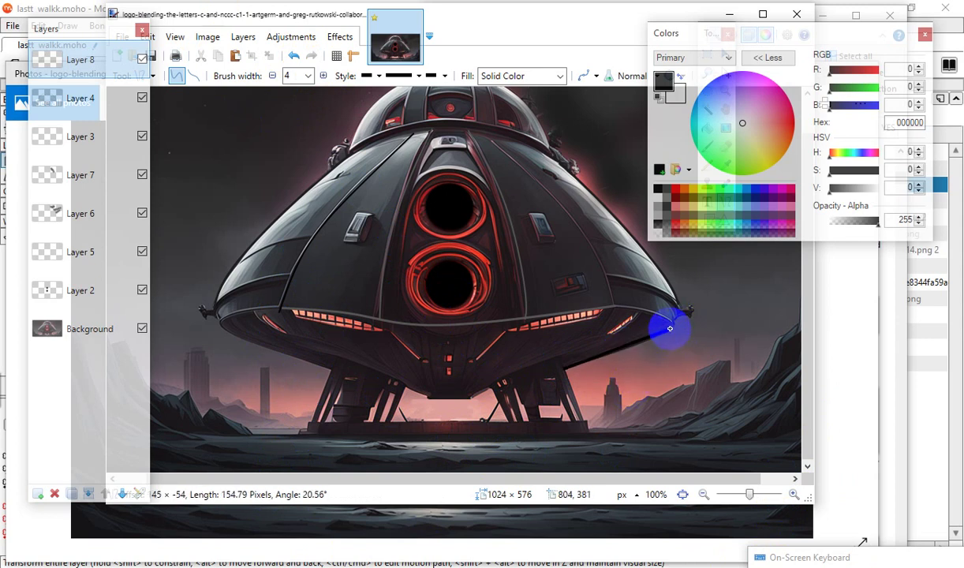
{"action": "key", "text": "Return"}
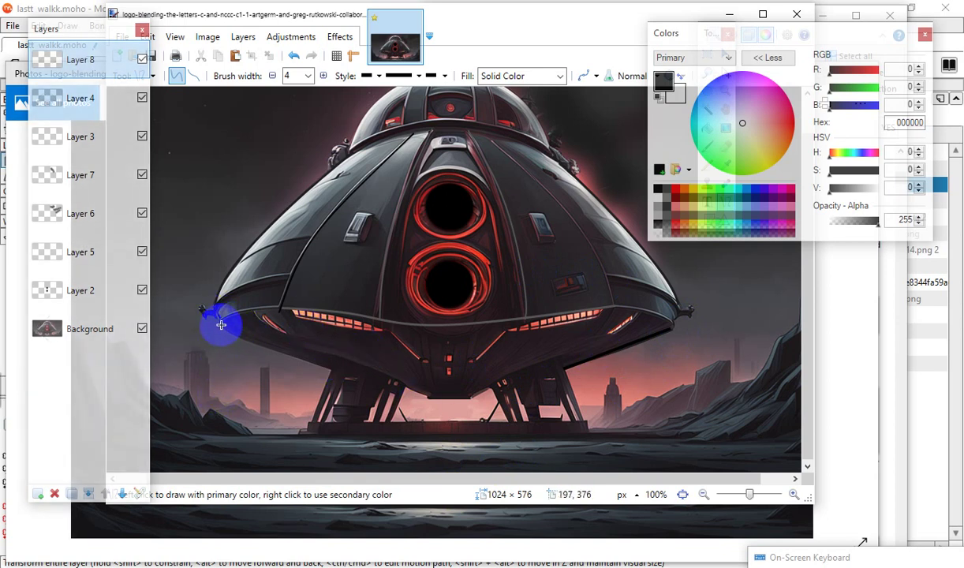
{"action": "left_click_drag", "start_coordinate": [221, 325], "coordinate": [326, 385]}
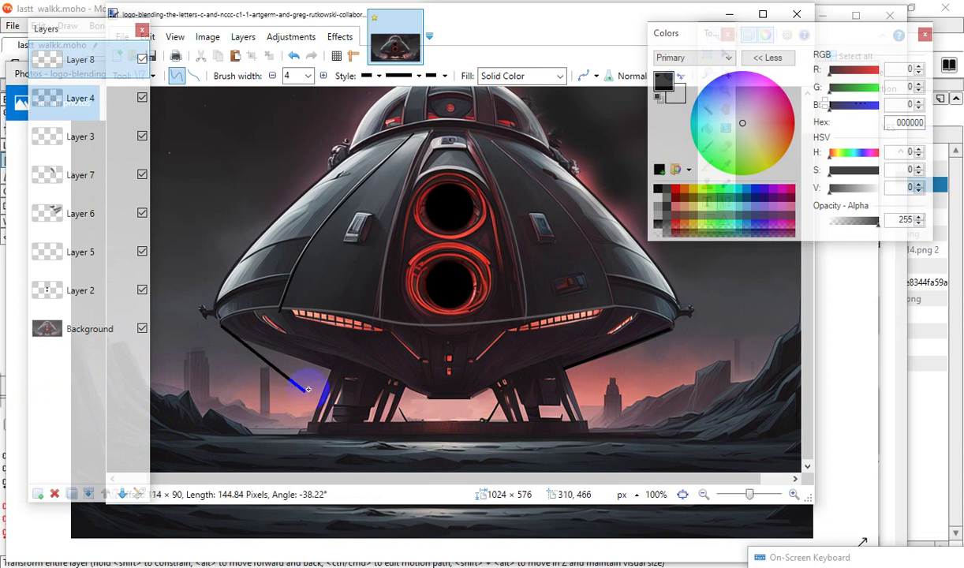
{"action": "left_click_drag", "start_coordinate": [326, 384], "coordinate": [333, 367]}
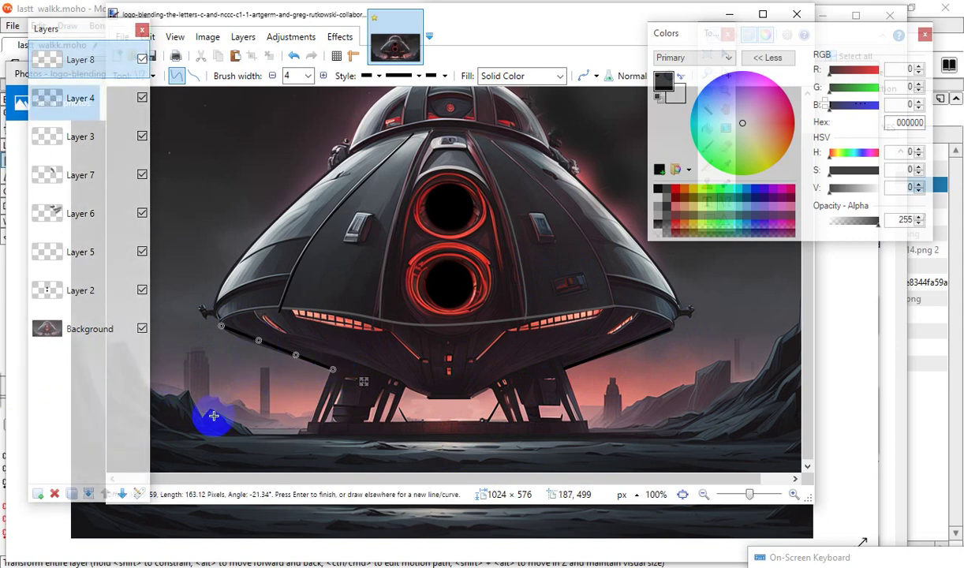
{"action": "key", "text": "Escape"}
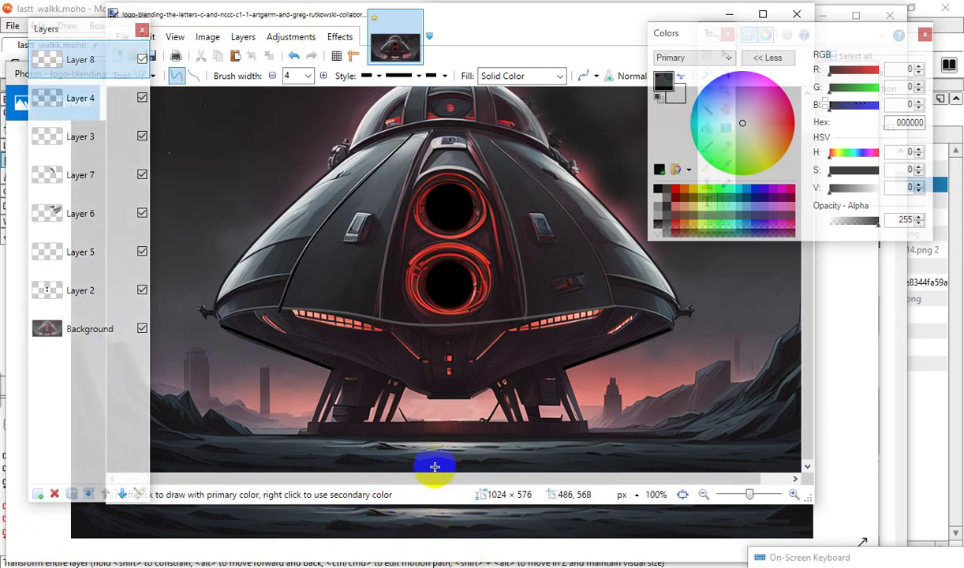
Draw a black line along the ground at the ship's left base.
{"action": "left_click", "coordinate": [562, 420]}
{"action": "mouse_move", "coordinate": [563, 420]}
{"action": "left_mouse_down"}
{"action": "mouse_move", "coordinate": [563, 357]}
{"action": "mouse_move", "coordinate": [557, 430]}
{"action": "left_mouse_up"}
{"action": "mouse_move", "coordinate": [567, 471]}
{"action": "left_mouse_down"}
{"action": "mouse_move", "coordinate": [538, 448]}
{"action": "mouse_move", "coordinate": [543, 426]}
{"action": "mouse_move", "coordinate": [637, 434]}
{"action": "mouse_move", "coordinate": [624, 422]}
{"action": "mouse_move", "coordinate": [456, 422]}
{"action": "mouse_move", "coordinate": [246, 436]}
{"action": "left_mouse_up"}
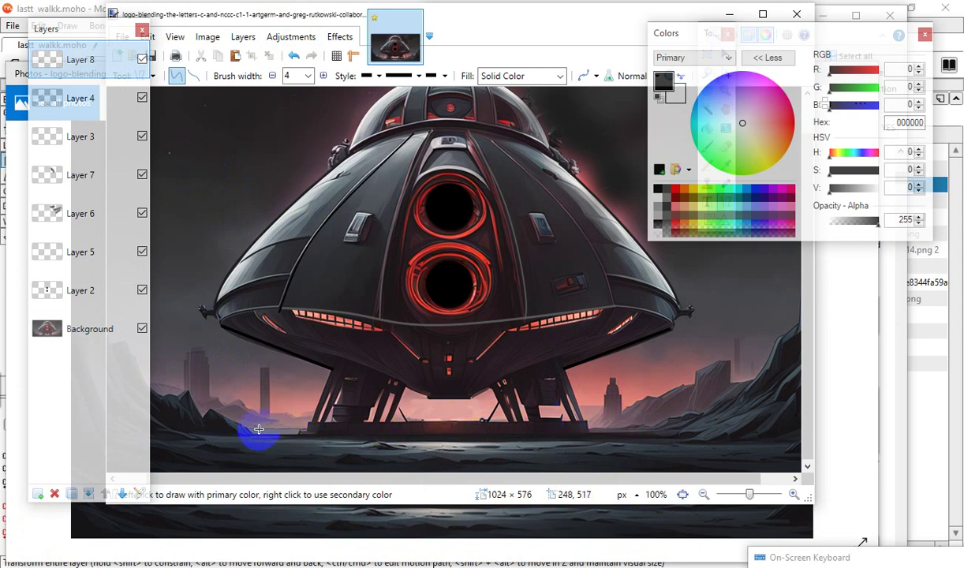
{"action": "mouse_move", "coordinate": [248, 430]}
{"action": "left_mouse_down"}
{"action": "mouse_move", "coordinate": [327, 413]}
{"action": "mouse_move", "coordinate": [322, 424]}
{"action": "mouse_move", "coordinate": [319, 409]}
{"action": "mouse_move", "coordinate": [313, 423]}
{"action": "left_mouse_up"}
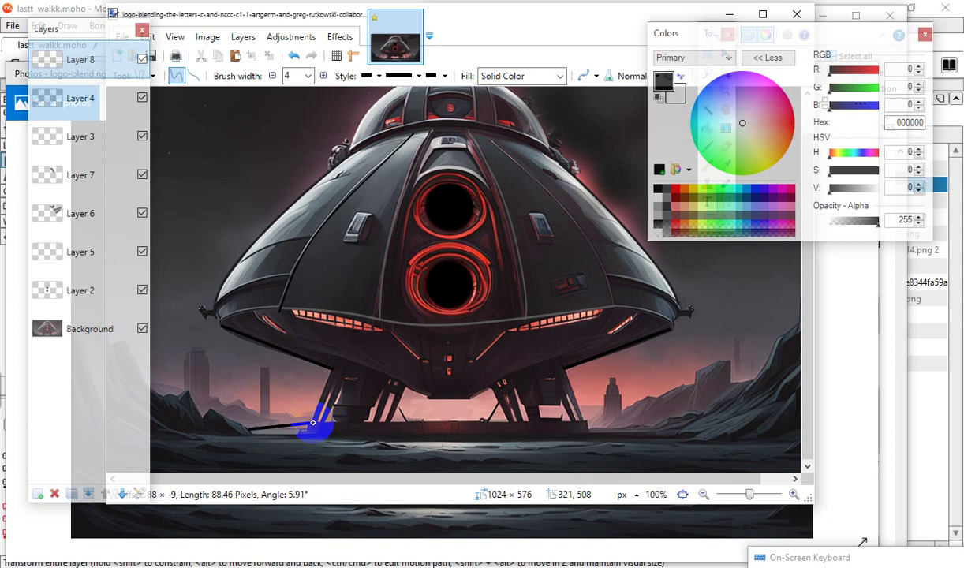
{"action": "mouse_move", "coordinate": [312, 423]}
{"action": "left_mouse_down"}
{"action": "mouse_move", "coordinate": [322, 457]}
{"action": "mouse_move", "coordinate": [303, 423]}
{"action": "mouse_move", "coordinate": [306, 398]}
{"action": "mouse_move", "coordinate": [323, 413]}
{"action": "mouse_move", "coordinate": [308, 419]}
{"action": "mouse_move", "coordinate": [314, 423]}
{"action": "left_mouse_up"}
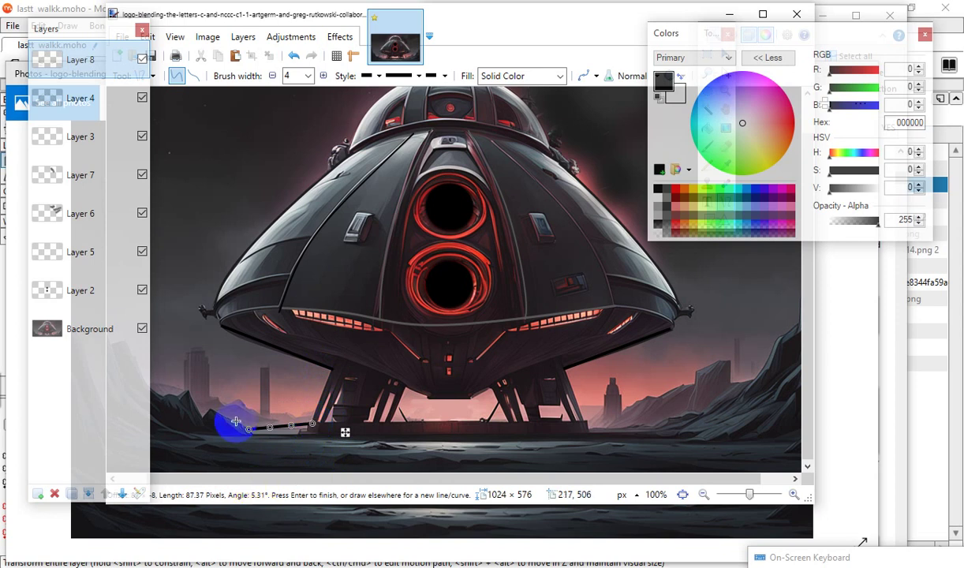
{"action": "key", "text": "Return"}
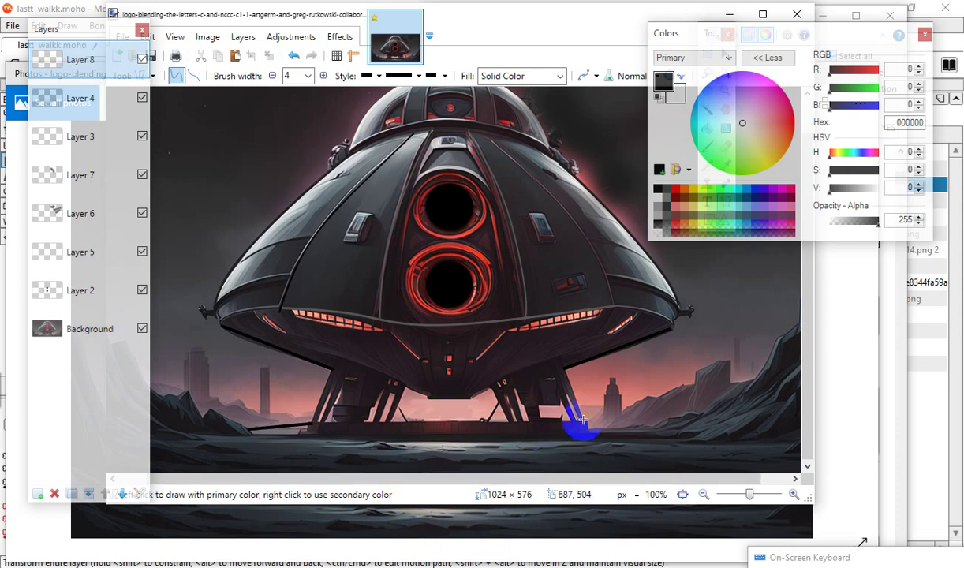
Draw a black line along the ground at the ship's right base.
{"action": "mouse_move", "coordinate": [582, 418]}
{"action": "left_mouse_down"}
{"action": "mouse_move", "coordinate": [665, 426]}
{"action": "mouse_move", "coordinate": [664, 440]}
{"action": "left_mouse_up"}
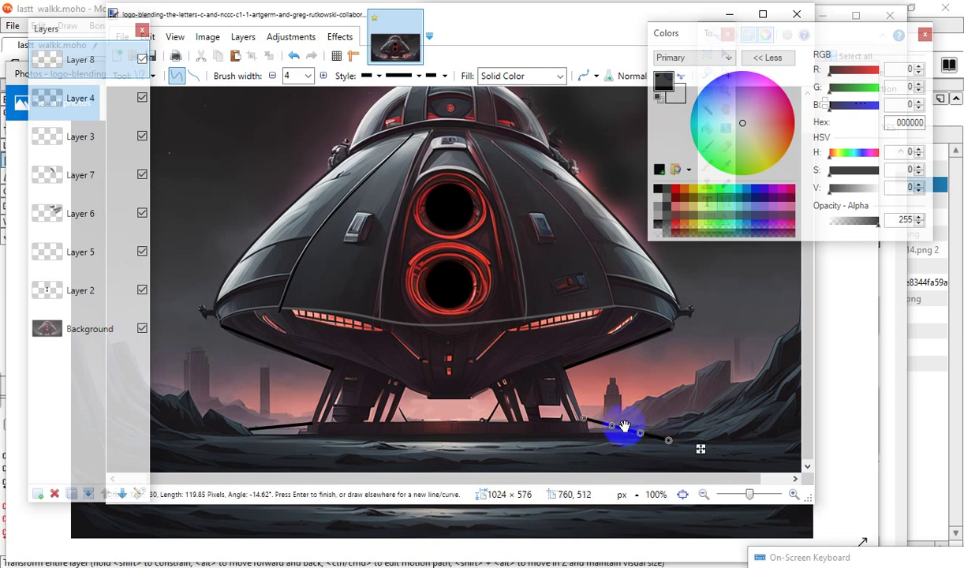
{"action": "mouse_move", "coordinate": [581, 420]}
{"action": "left_mouse_down"}
{"action": "mouse_move", "coordinate": [566, 396]}
{"action": "mouse_move", "coordinate": [585, 425]}
{"action": "left_mouse_up"}
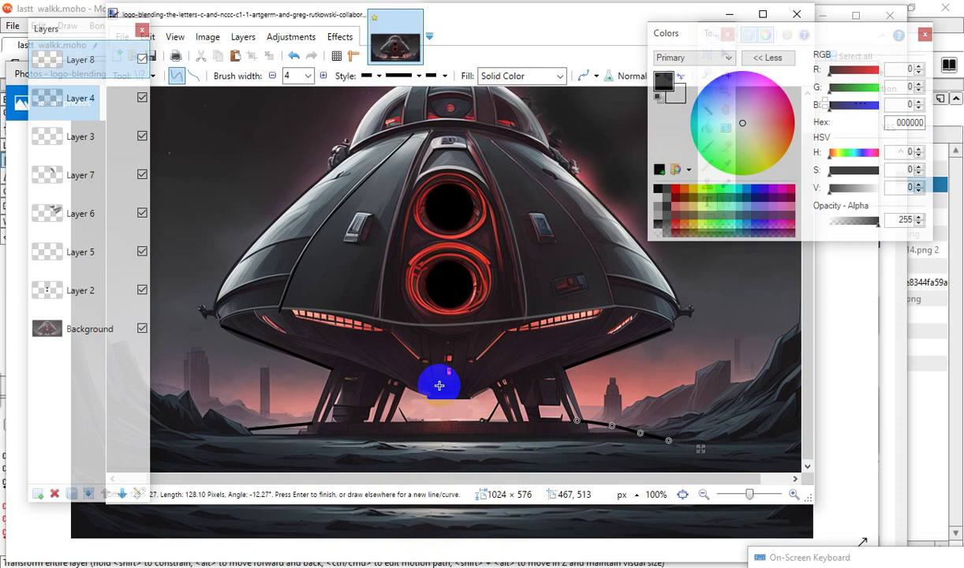
{"action": "key", "text": "Return"}
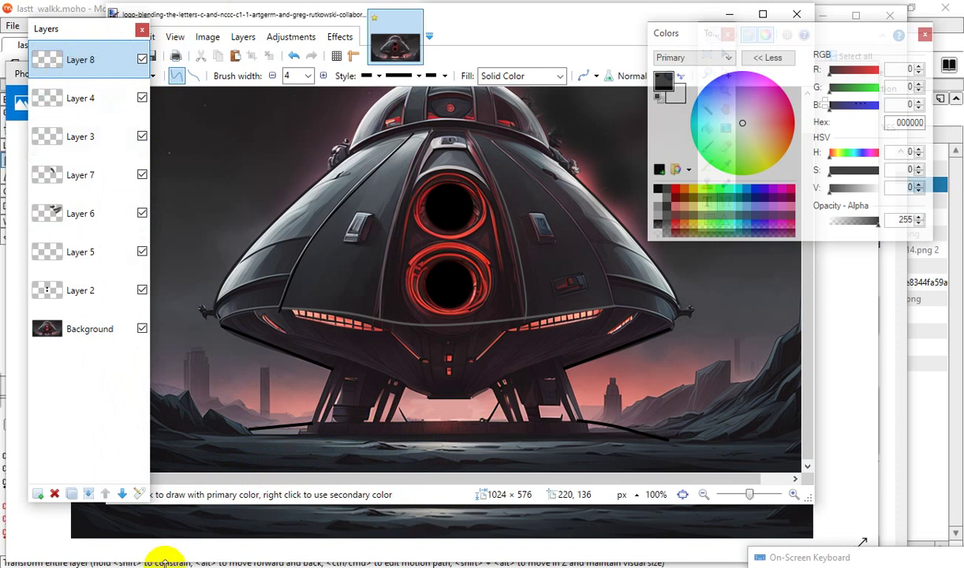
Add Layer 9, set primary colour to 333333 (V 20) at alpha 194, and move the Layers panel.
{"action": "left_click", "coordinate": [37, 495]}
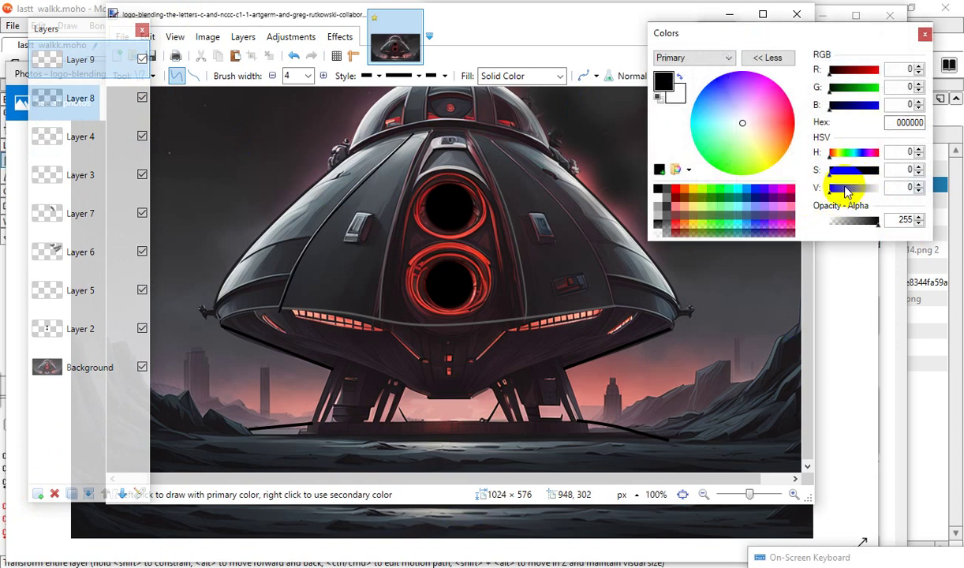
{"action": "left_click", "coordinate": [839, 188]}
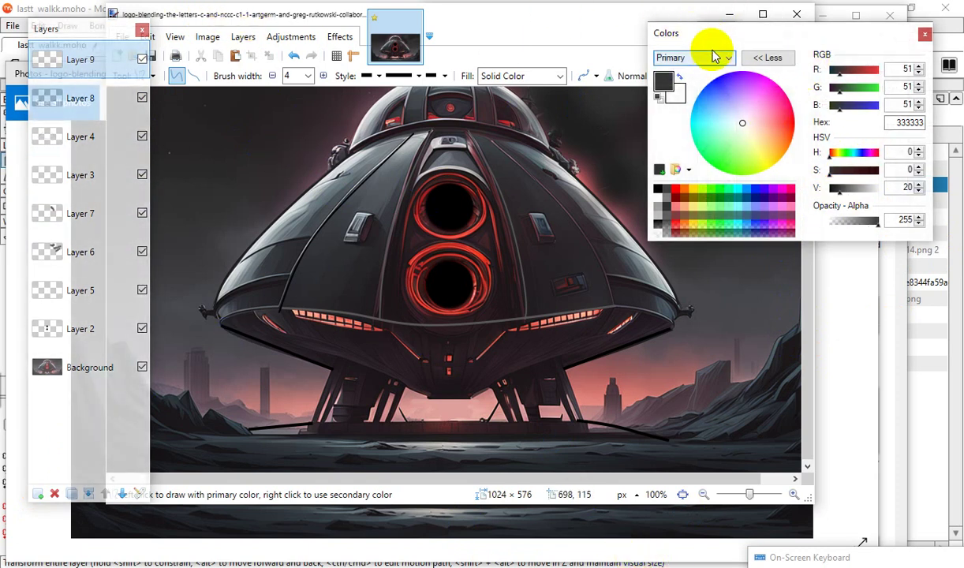
{"action": "left_click", "coordinate": [869, 227]}
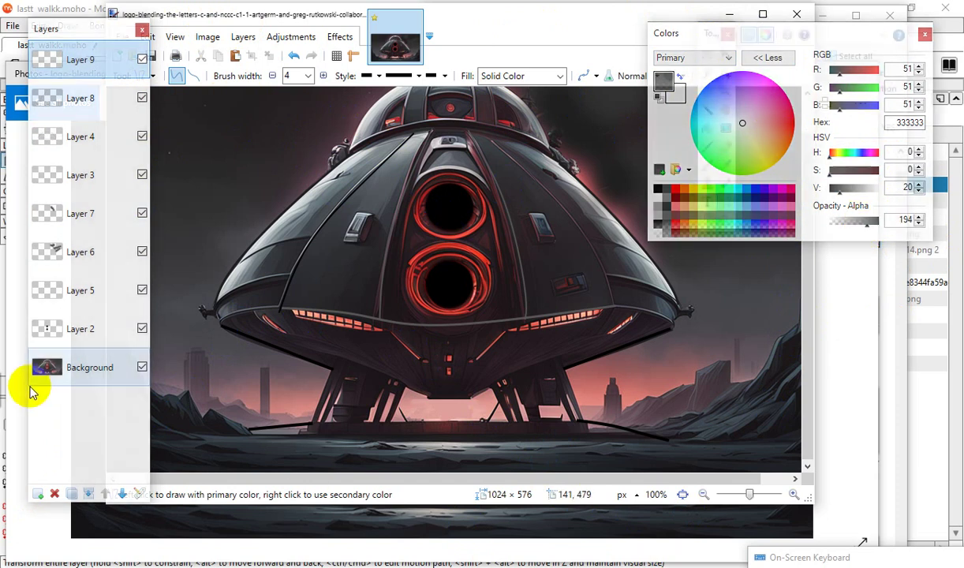
{"action": "left_click_drag", "start_coordinate": [77, 41], "coordinate": [135, 114]}
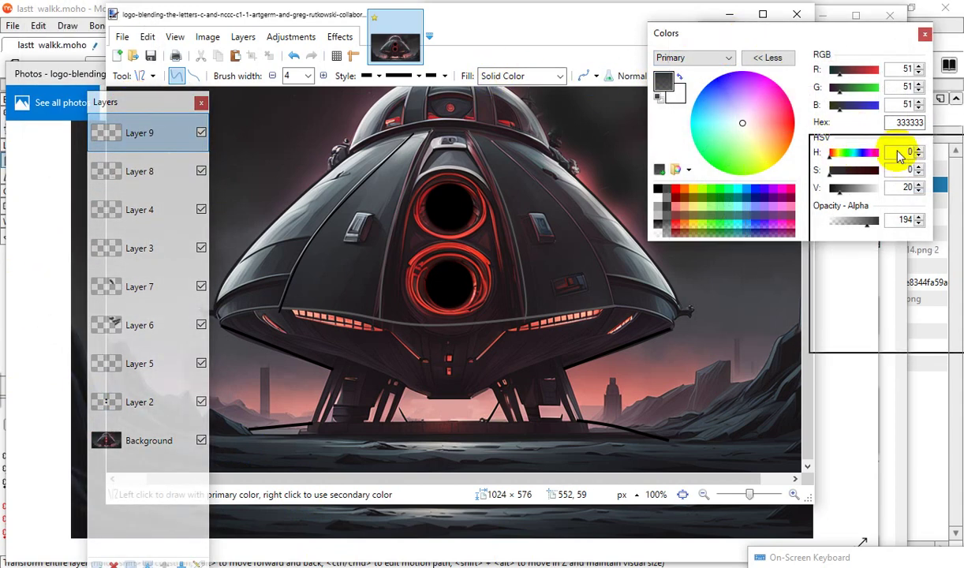
Widen the brush to 9 and draw a dark-grey line along the left ground.
{"action": "left_click_drag", "start_coordinate": [736, 43], "coordinate": [899, 157]}
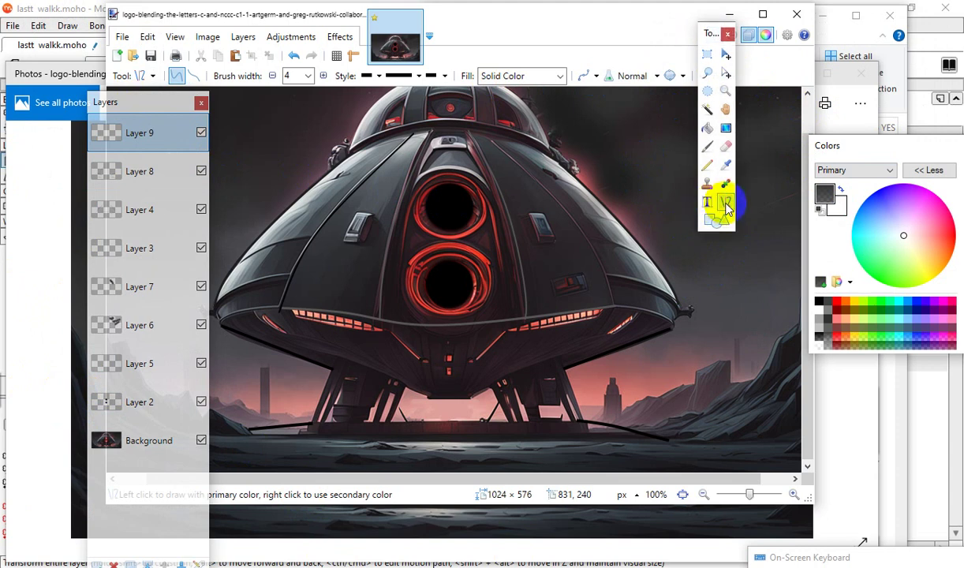
{"action": "left_click", "coordinate": [323, 76]}
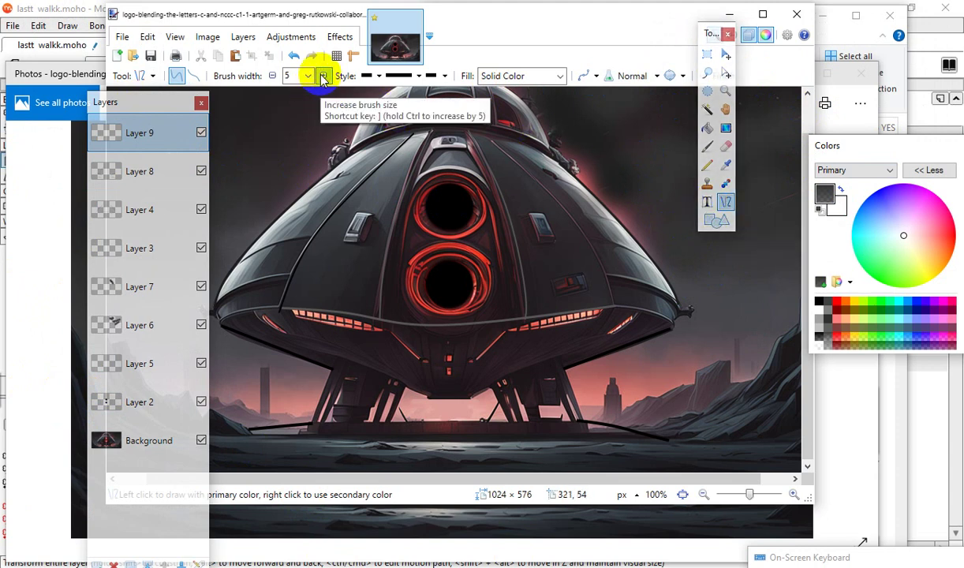
{"action": "left_click", "coordinate": [322, 75]}
{"action": "mouse_move", "coordinate": [258, 442]}
{"action": "left_mouse_down"}
{"action": "mouse_move", "coordinate": [247, 420]}
{"action": "mouse_move", "coordinate": [312, 429]}
{"action": "left_mouse_up"}
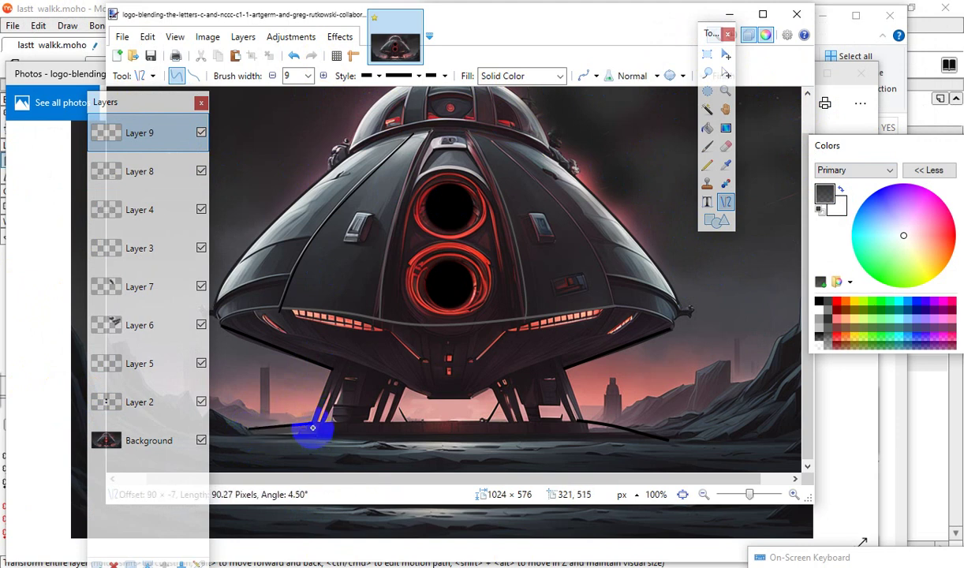
{"action": "left_click", "coordinate": [418, 283]}
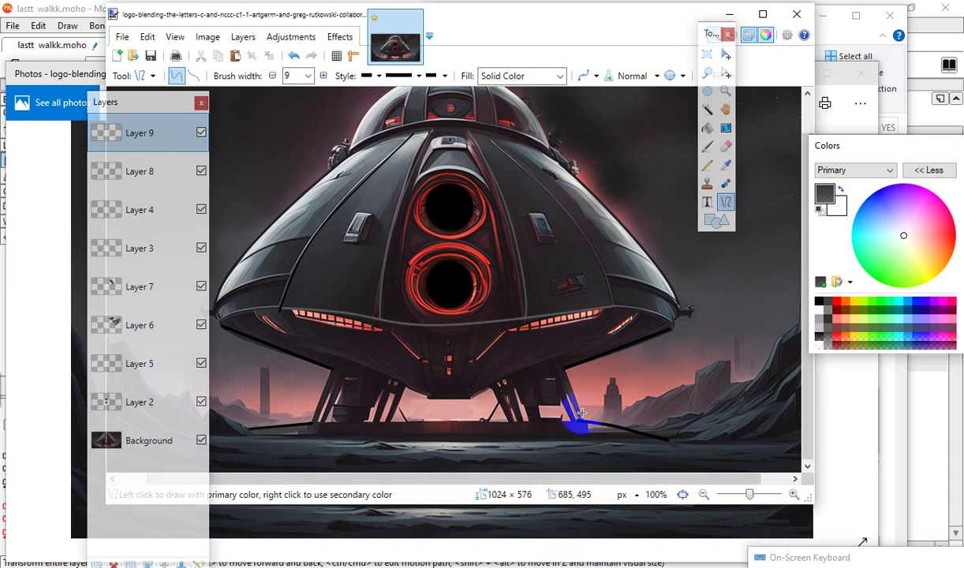
Add dark-grey strokes along the right ground, then another left ground line toward the centre.
{"action": "mouse_move", "coordinate": [586, 428]}
{"action": "left_mouse_down"}
{"action": "mouse_move", "coordinate": [632, 432]}
{"action": "mouse_move", "coordinate": [577, 426]}
{"action": "left_mouse_up"}
{"action": "mouse_move", "coordinate": [579, 426]}
{"action": "left_mouse_down"}
{"action": "mouse_move", "coordinate": [629, 441]}
{"action": "mouse_move", "coordinate": [618, 428]}
{"action": "left_mouse_up"}
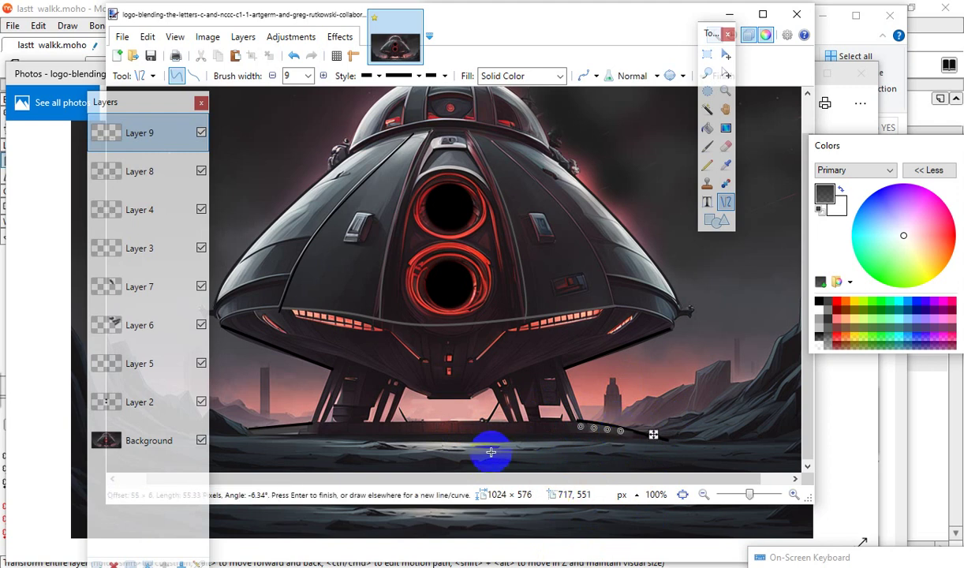
{"action": "key", "text": "Return"}
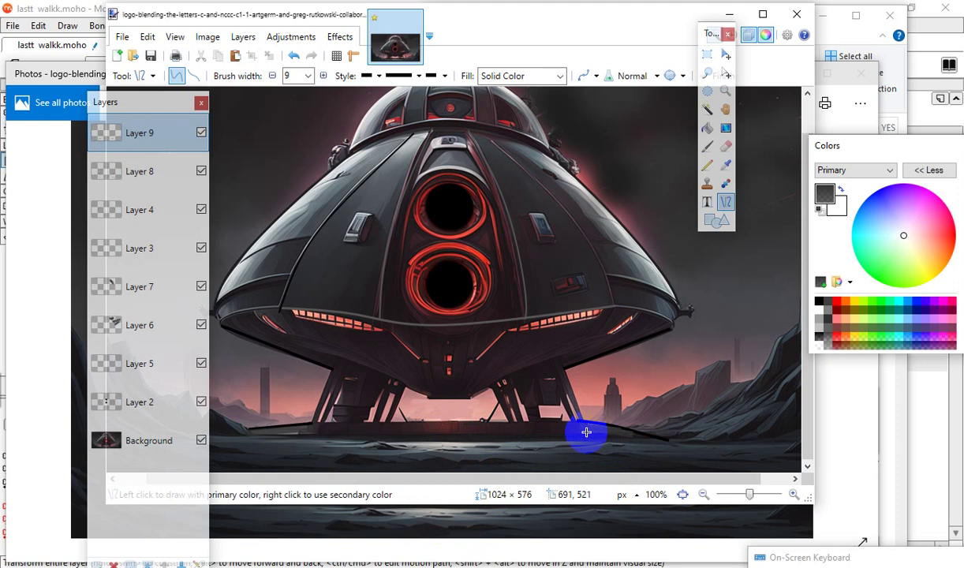
{"action": "mouse_move", "coordinate": [587, 429]}
{"action": "left_mouse_down"}
{"action": "mouse_move", "coordinate": [621, 430]}
{"action": "mouse_move", "coordinate": [660, 458]}
{"action": "mouse_move", "coordinate": [665, 436]}
{"action": "left_mouse_up"}
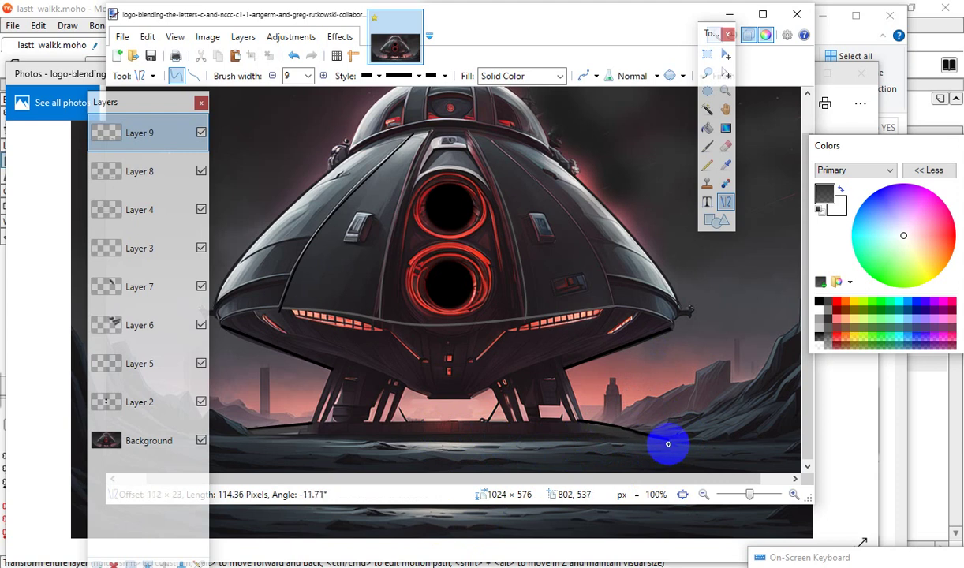
{"action": "left_click_drag", "start_coordinate": [669, 445], "coordinate": [657, 441]}
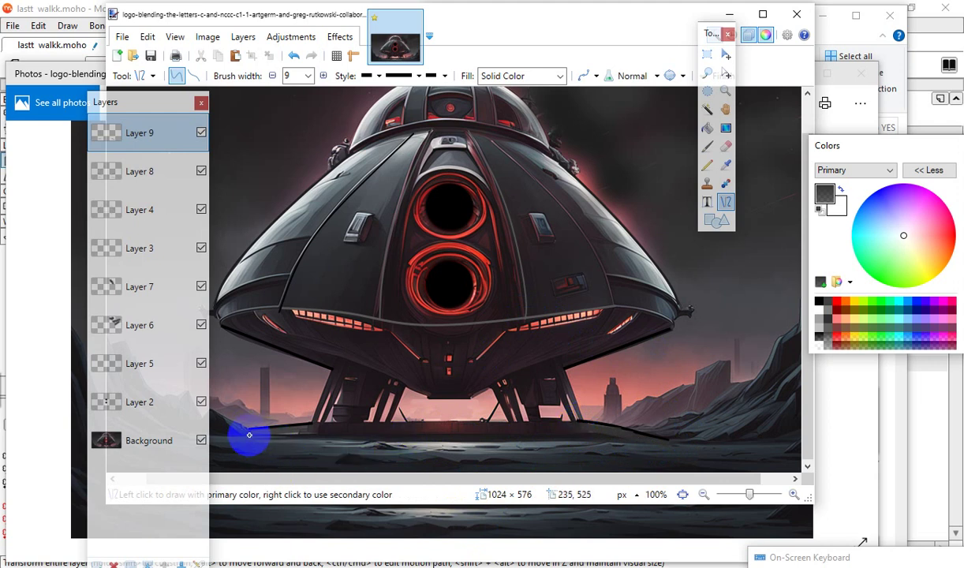
{"action": "left_click_drag", "start_coordinate": [249, 435], "coordinate": [309, 430]}
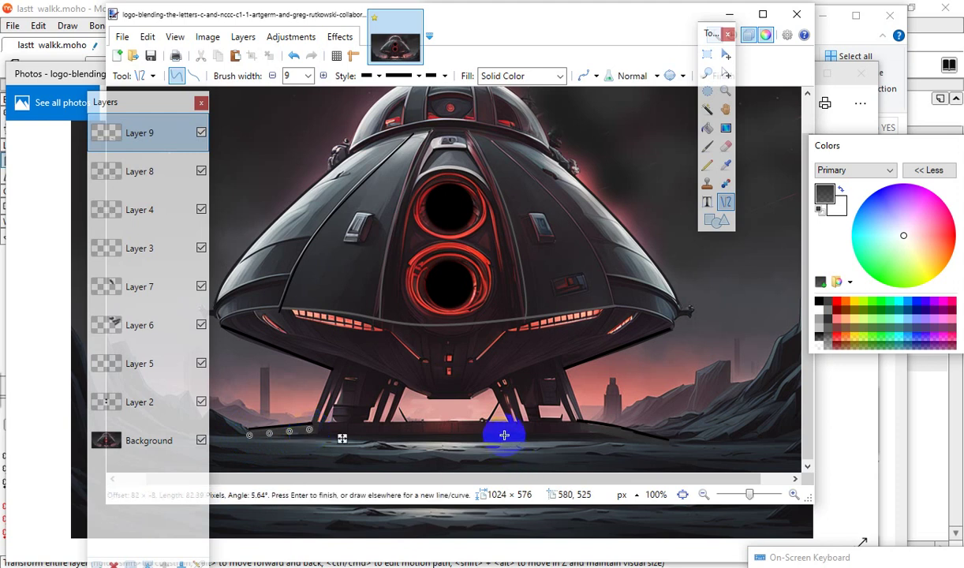
{"action": "left_click_drag", "start_coordinate": [309, 430], "coordinate": [503, 436]}
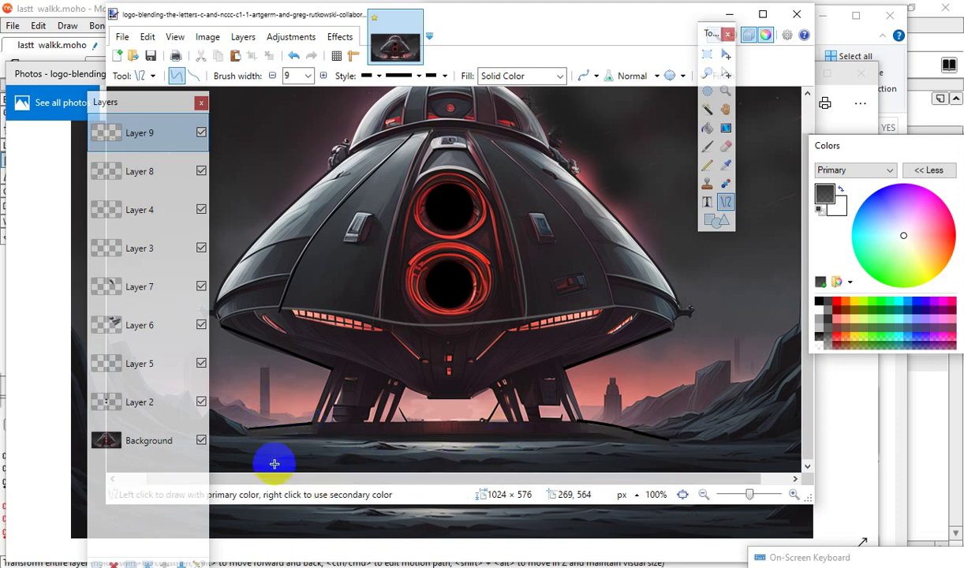
{"action": "left_click_drag", "start_coordinate": [322, 477], "coordinate": [208, 440]}
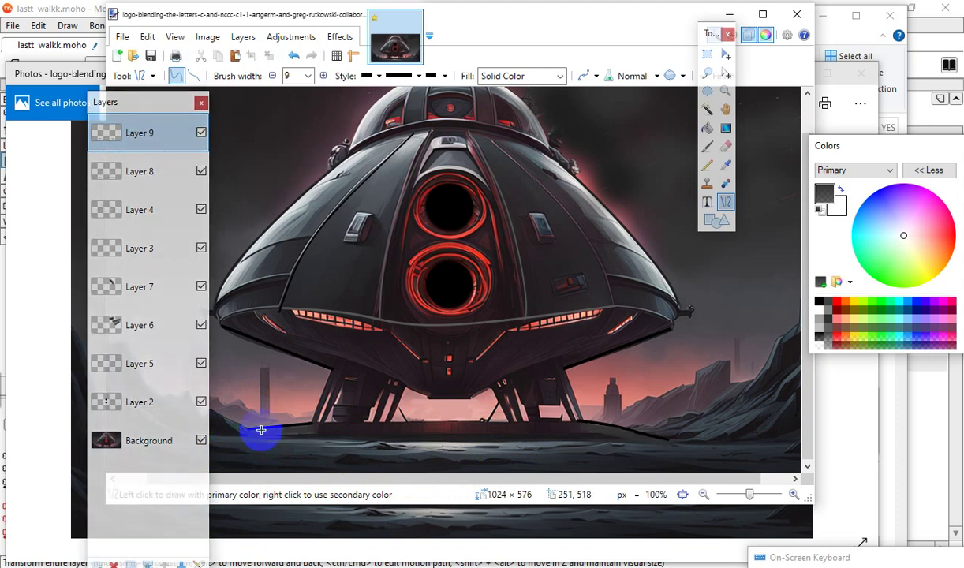
Narrow the brush to 5 pixels and draw a dark-grey line along the ground centre.
{"action": "left_click", "coordinate": [273, 77]}
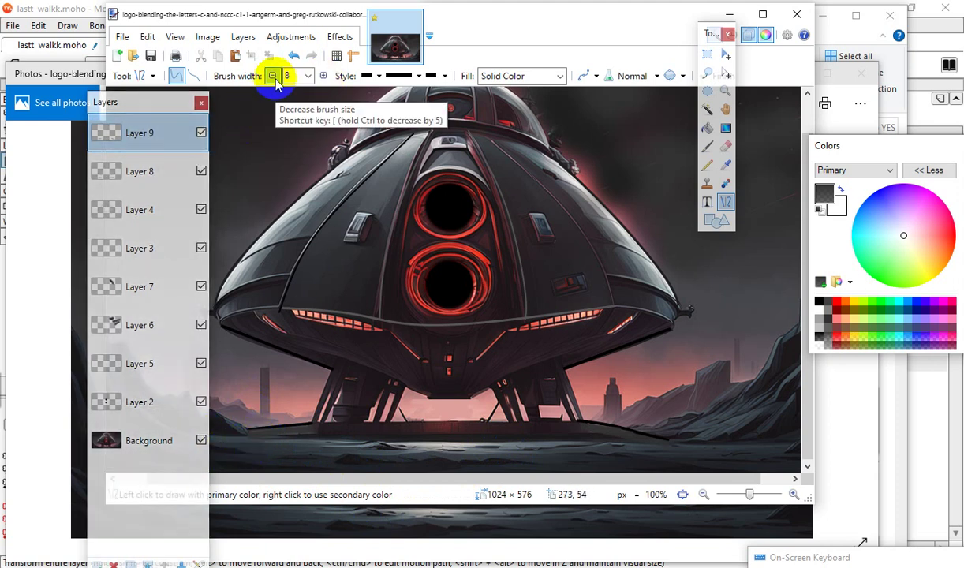
{"action": "mouse_move", "coordinate": [258, 439]}
{"action": "left_mouse_down"}
{"action": "mouse_move", "coordinate": [264, 447]}
{"action": "mouse_move", "coordinate": [251, 435]}
{"action": "mouse_move", "coordinate": [367, 424]}
{"action": "mouse_move", "coordinate": [336, 431]}
{"action": "left_mouse_up"}
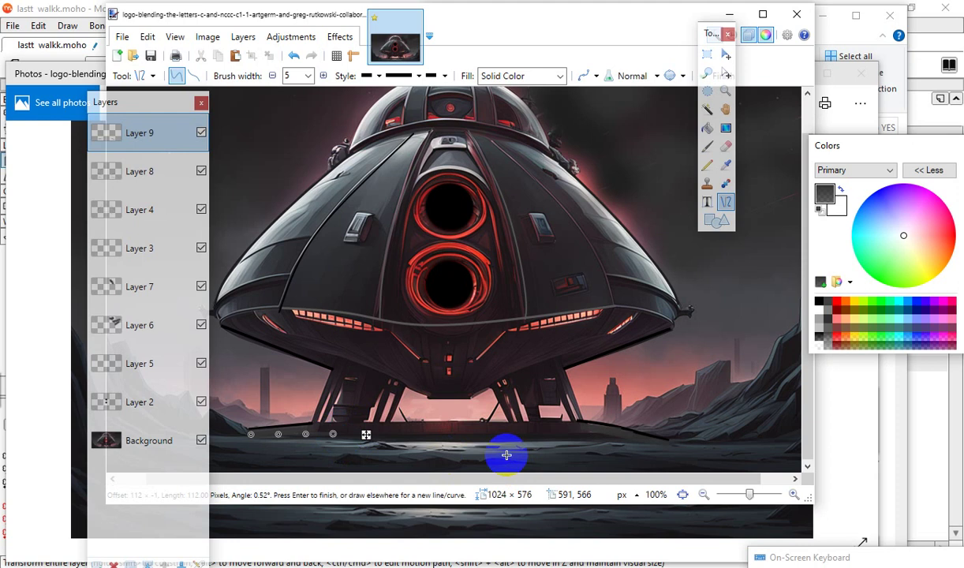
{"action": "key", "text": "Return"}
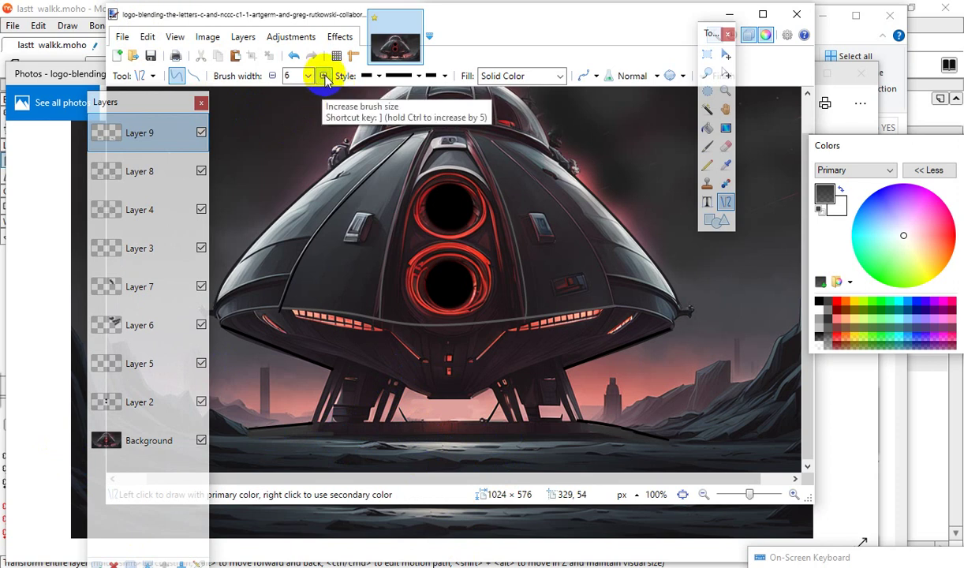
Widen the brush to 7 and draw a long stroke along the landing platform edge on Layer 9.
{"action": "left_click", "coordinate": [324, 76]}
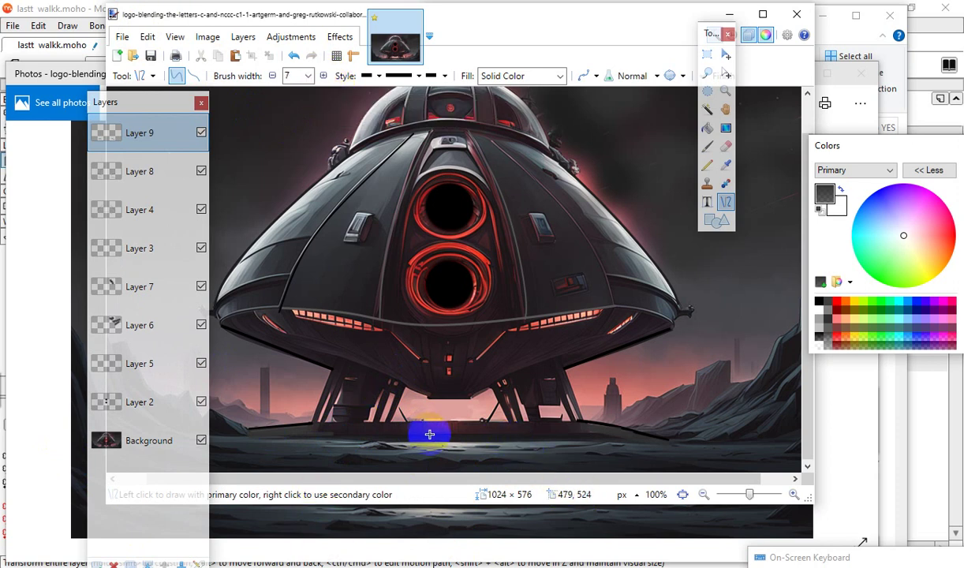
{"action": "mouse_move", "coordinate": [393, 428]}
{"action": "left_mouse_down"}
{"action": "mouse_move", "coordinate": [543, 430]}
{"action": "mouse_move", "coordinate": [531, 427]}
{"action": "left_mouse_up"}
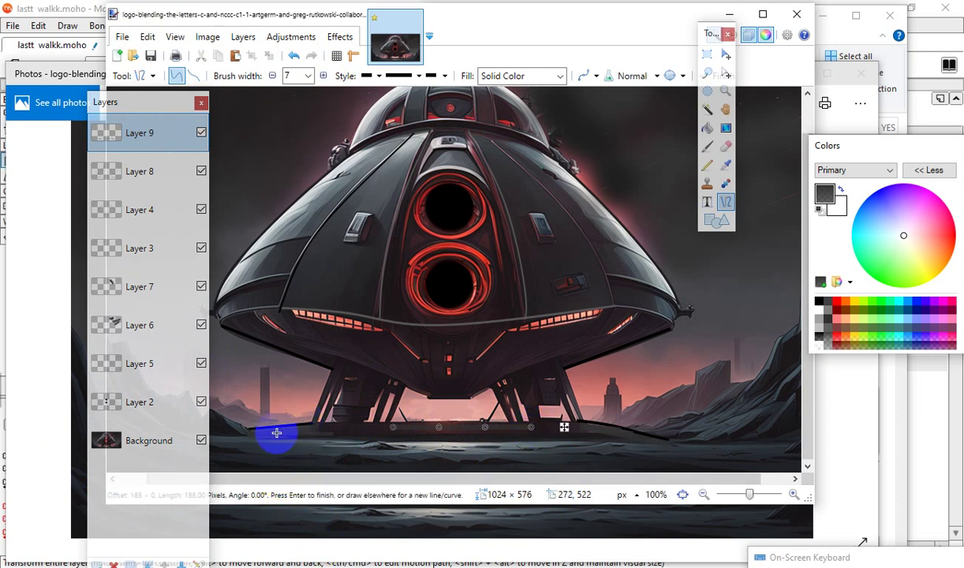
{"action": "left_click", "coordinate": [273, 465]}
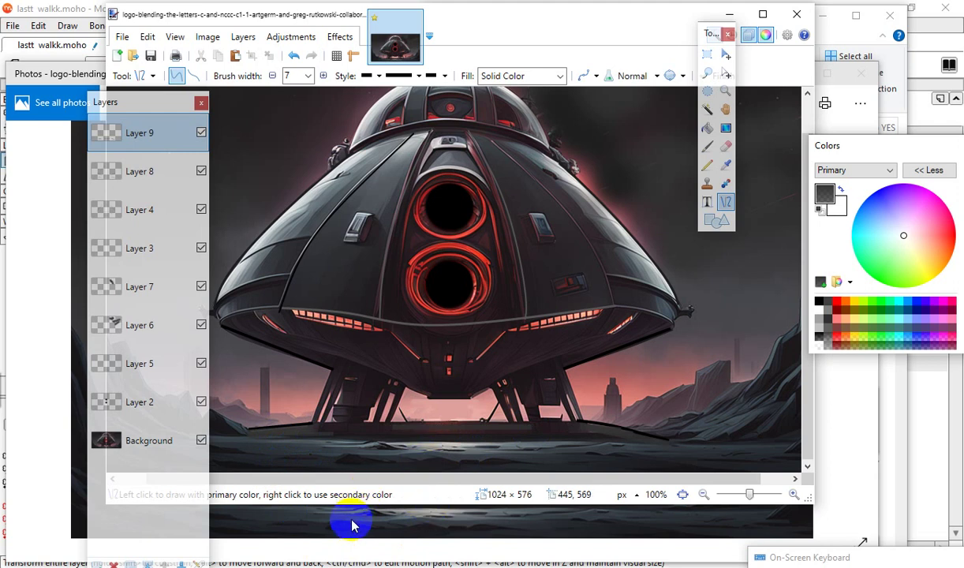
{"action": "left_click", "coordinate": [140, 136]}
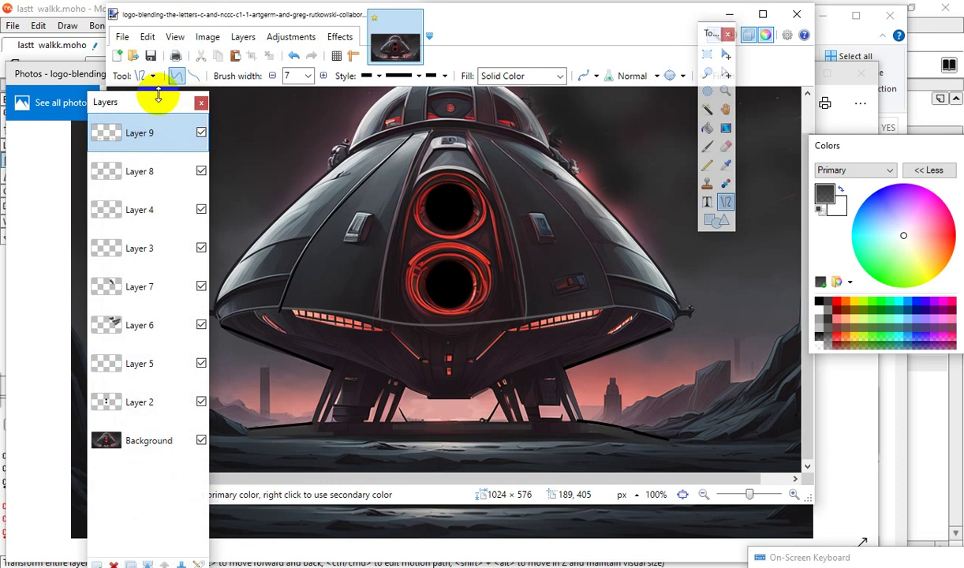
{"action": "mouse_move", "coordinate": [123, 104]}
{"action": "left_mouse_down"}
{"action": "mouse_move", "coordinate": [111, 49]}
{"action": "mouse_move", "coordinate": [116, 61]}
{"action": "left_mouse_up"}
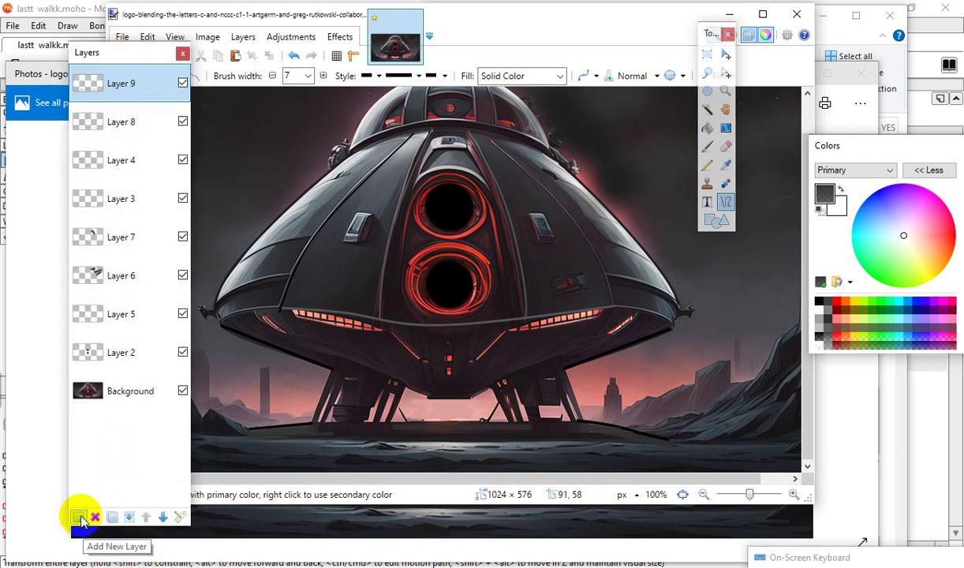
{"action": "left_click", "coordinate": [79, 518]}
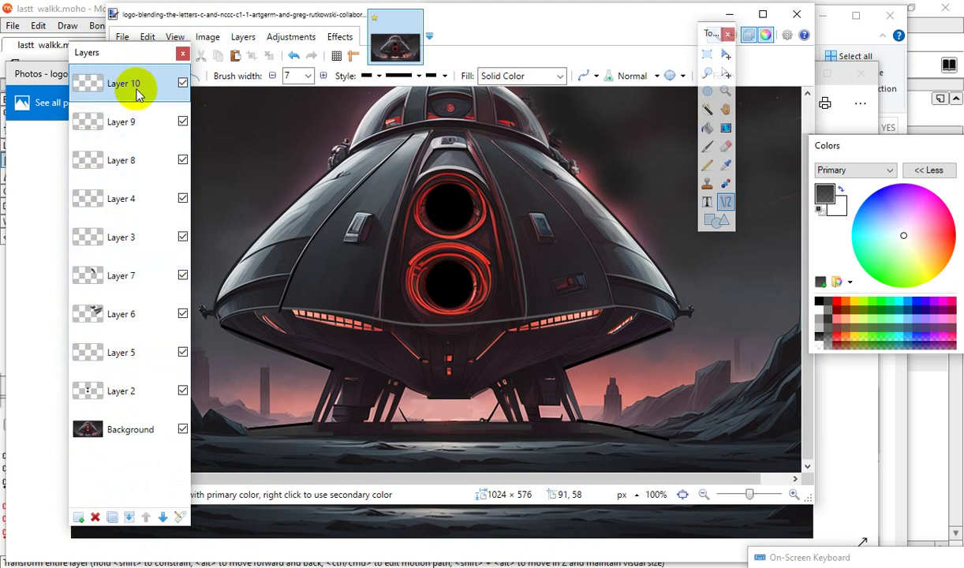
{"action": "left_click", "coordinate": [820, 211]}
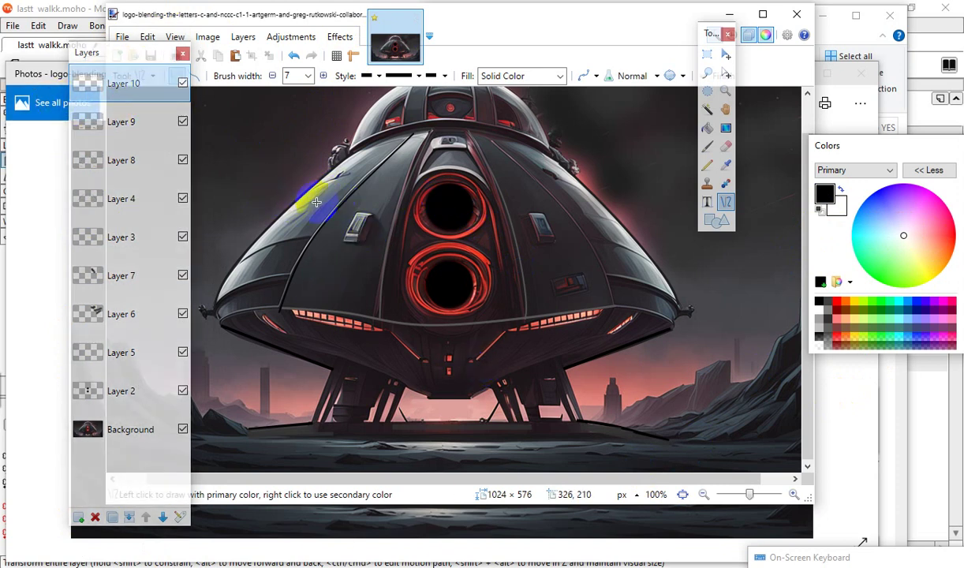
{"action": "left_click_drag", "start_coordinate": [316, 203], "coordinate": [624, 321]}
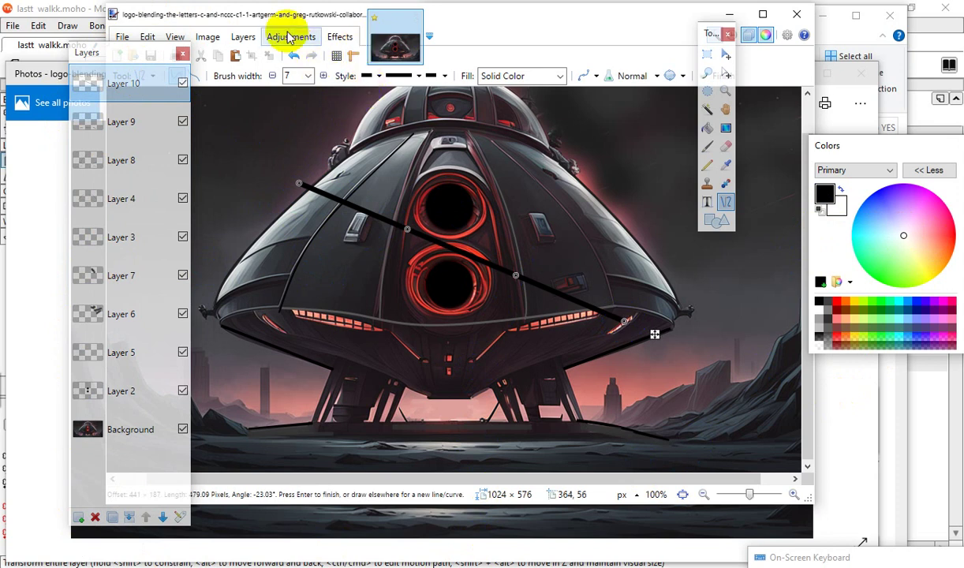
{"action": "left_click", "coordinate": [295, 63]}
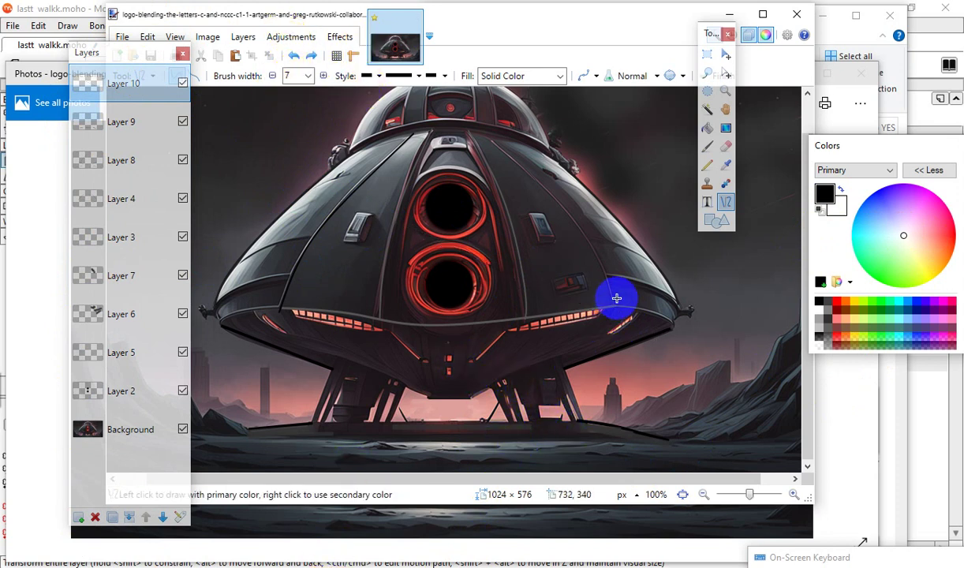
Zoom to 150% and outline the right and left landing legs down to the ground.
{"action": "left_click", "coordinate": [793, 494]}
{"action": "scroll", "coordinate": [383, 304], "scroll_direction": "down", "scroll_amount": 3}
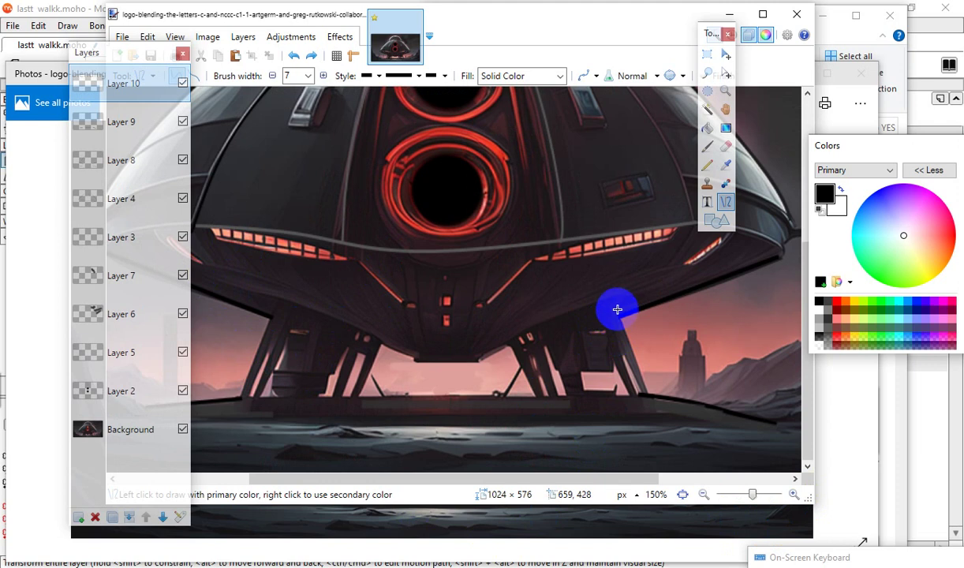
{"action": "mouse_move", "coordinate": [614, 321]}
{"action": "left_mouse_down"}
{"action": "mouse_move", "coordinate": [652, 400]}
{"action": "mouse_move", "coordinate": [647, 384]}
{"action": "mouse_move", "coordinate": [636, 400]}
{"action": "mouse_move", "coordinate": [646, 399]}
{"action": "left_mouse_up"}
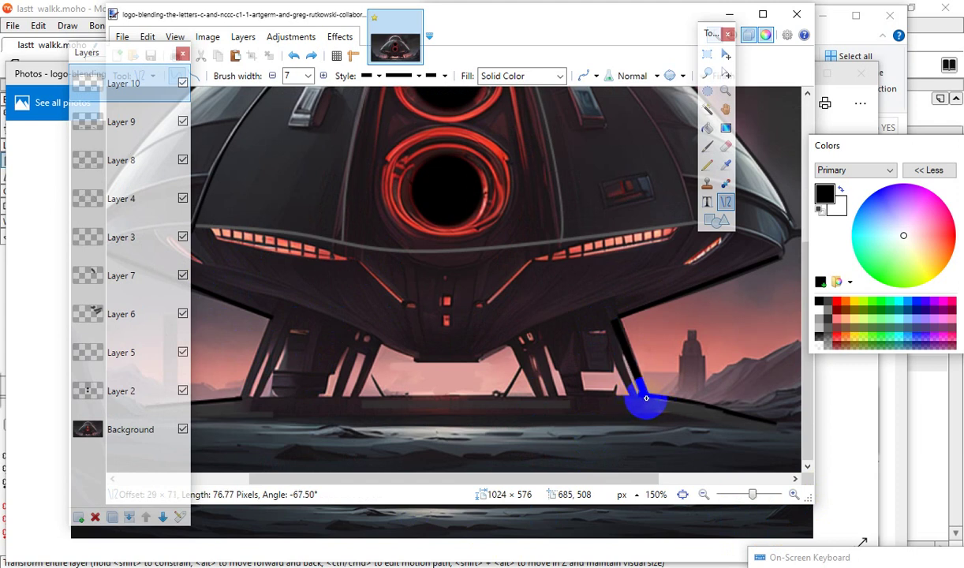
{"action": "left_click_drag", "start_coordinate": [646, 397], "coordinate": [646, 398]}
{"action": "key", "text": "Return"}
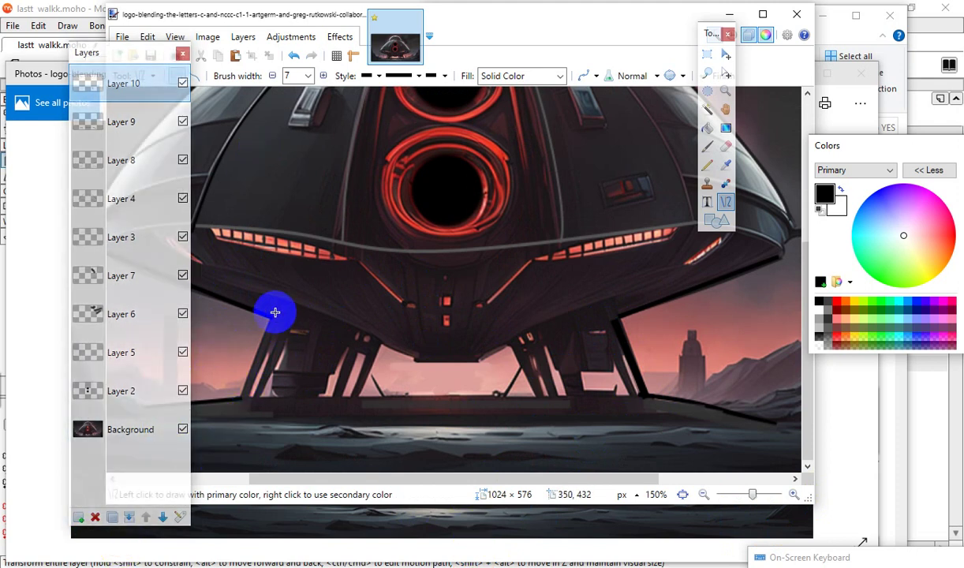
{"action": "mouse_move", "coordinate": [273, 320]}
{"action": "left_mouse_down"}
{"action": "mouse_move", "coordinate": [251, 382]}
{"action": "mouse_move", "coordinate": [263, 403]}
{"action": "mouse_move", "coordinate": [226, 395]}
{"action": "mouse_move", "coordinate": [242, 397]}
{"action": "left_mouse_up"}
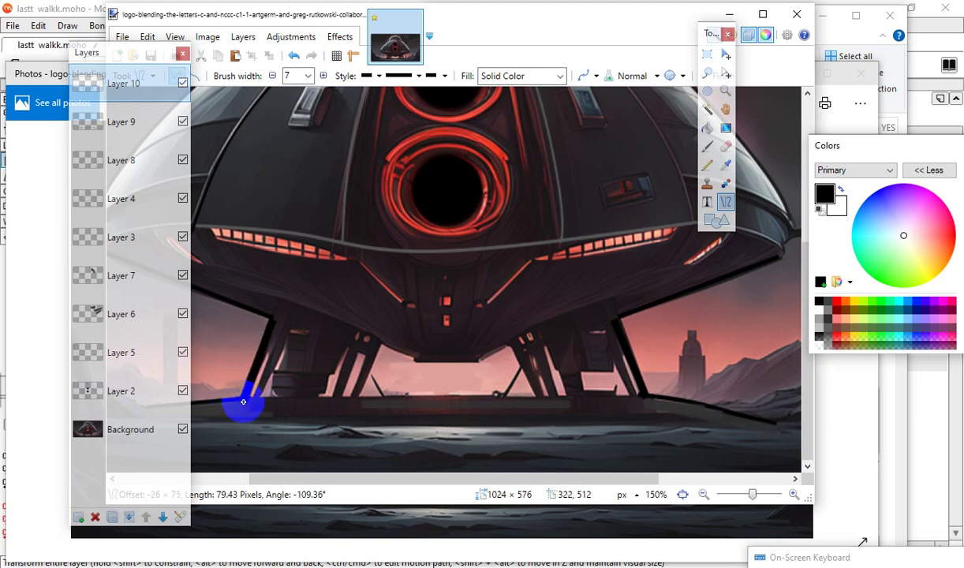
{"action": "mouse_move", "coordinate": [243, 402]}
{"action": "left_mouse_down"}
{"action": "mouse_move", "coordinate": [255, 398]}
{"action": "mouse_move", "coordinate": [230, 396]}
{"action": "mouse_move", "coordinate": [252, 397]}
{"action": "mouse_move", "coordinate": [241, 396]}
{"action": "left_mouse_up"}
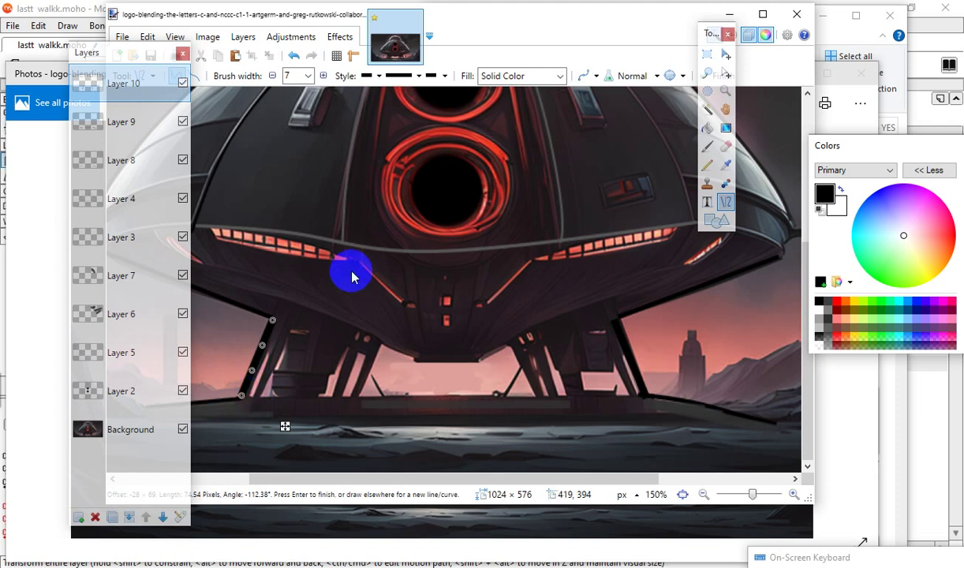
{"action": "key", "text": "Return"}
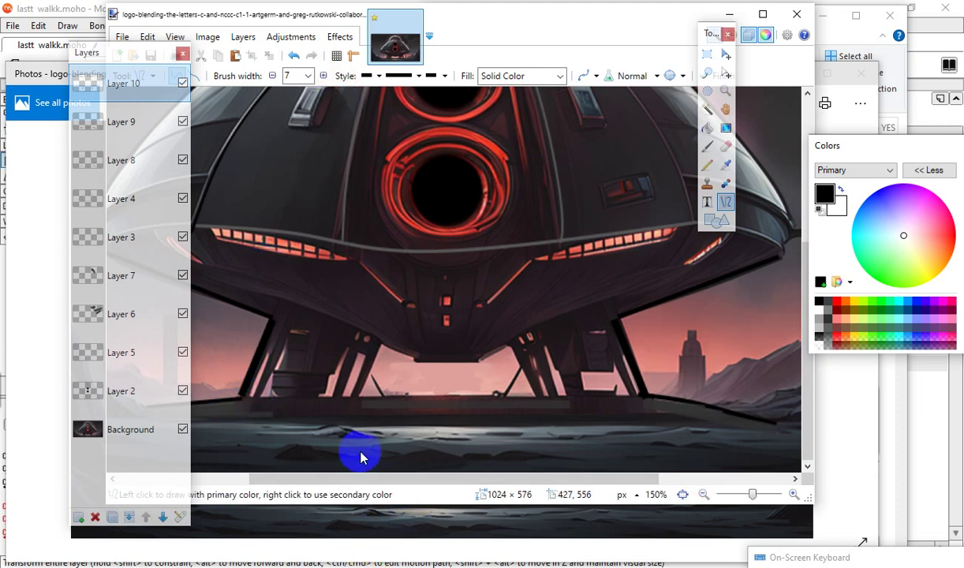
Lower the width to 6 and trace the hull's lower right underside edge, about 160 px.
{"action": "left_click", "coordinate": [272, 75]}
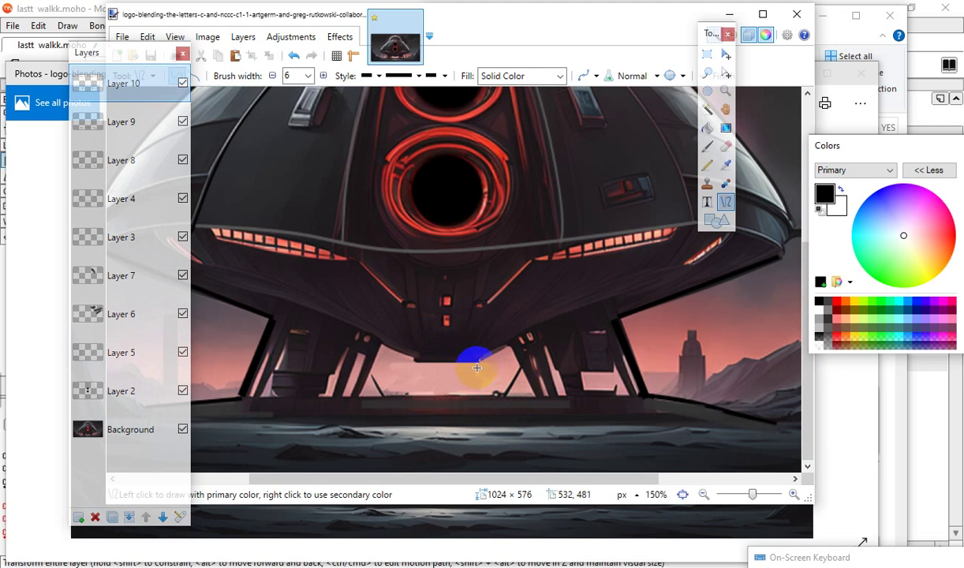
{"action": "mouse_move", "coordinate": [476, 359]}
{"action": "left_mouse_down"}
{"action": "mouse_move", "coordinate": [643, 314]}
{"action": "mouse_move", "coordinate": [624, 404]}
{"action": "mouse_move", "coordinate": [639, 304]}
{"action": "left_mouse_up"}
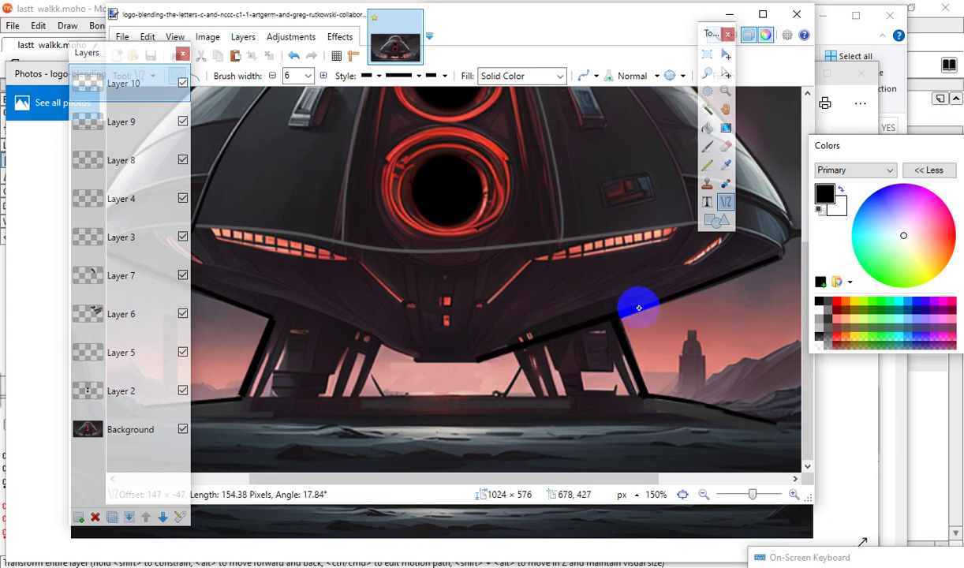
{"action": "left_click_drag", "start_coordinate": [639, 307], "coordinate": [645, 304]}
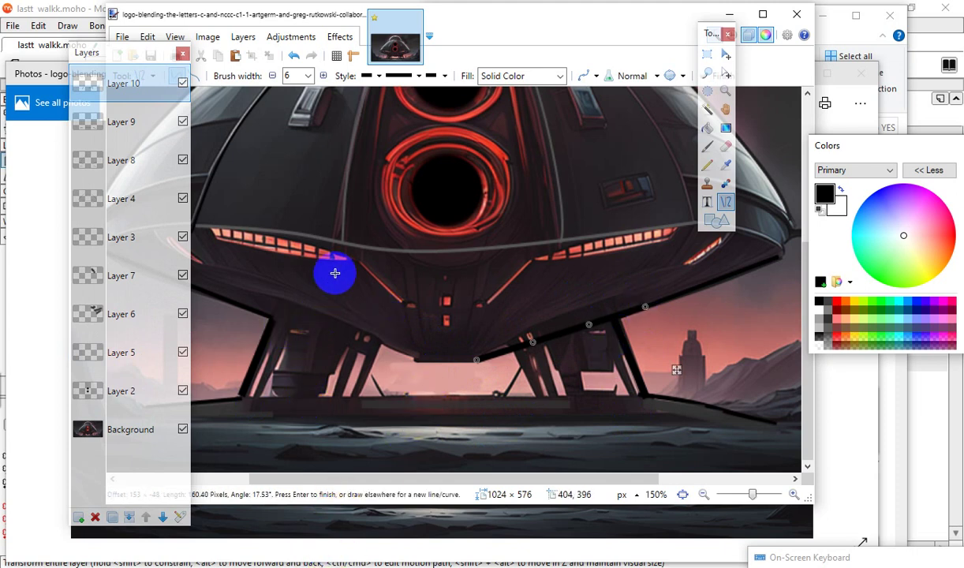
{"action": "key", "text": "Return"}
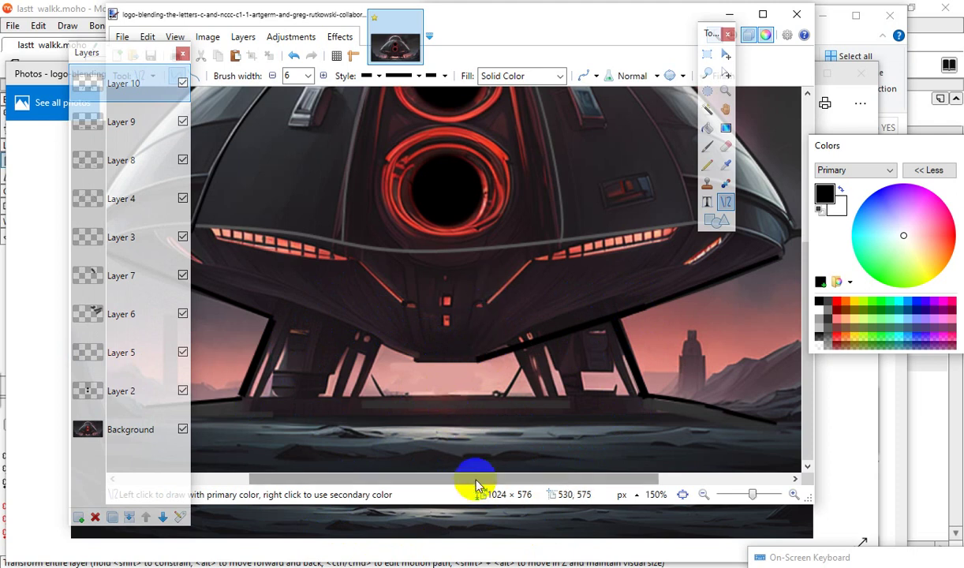
Draw a 294-pixel black line along the lower left hull edge and a short centre underside segment.
{"action": "left_click_drag", "start_coordinate": [476, 485], "coordinate": [467, 527]}
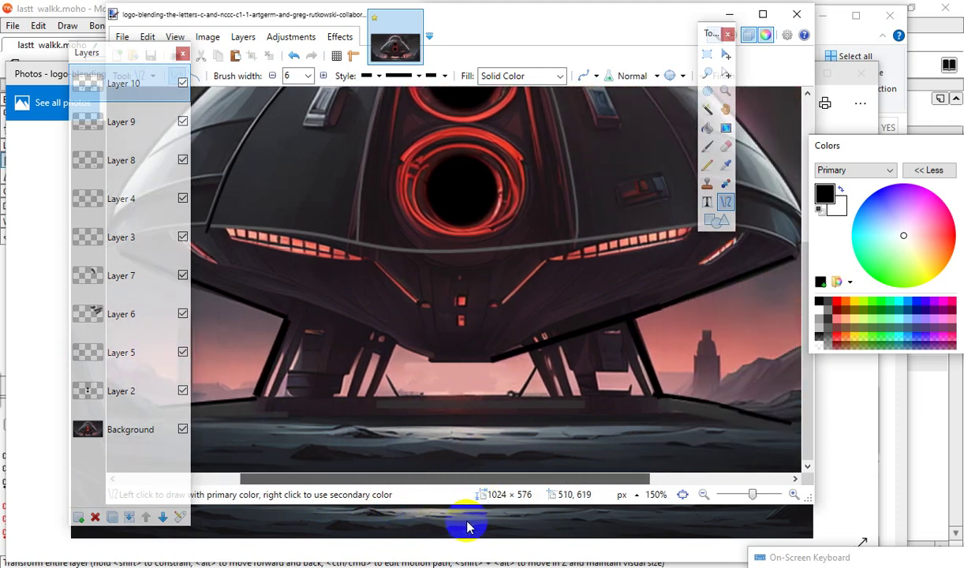
{"action": "left_click_drag", "start_coordinate": [466, 527], "coordinate": [422, 523]}
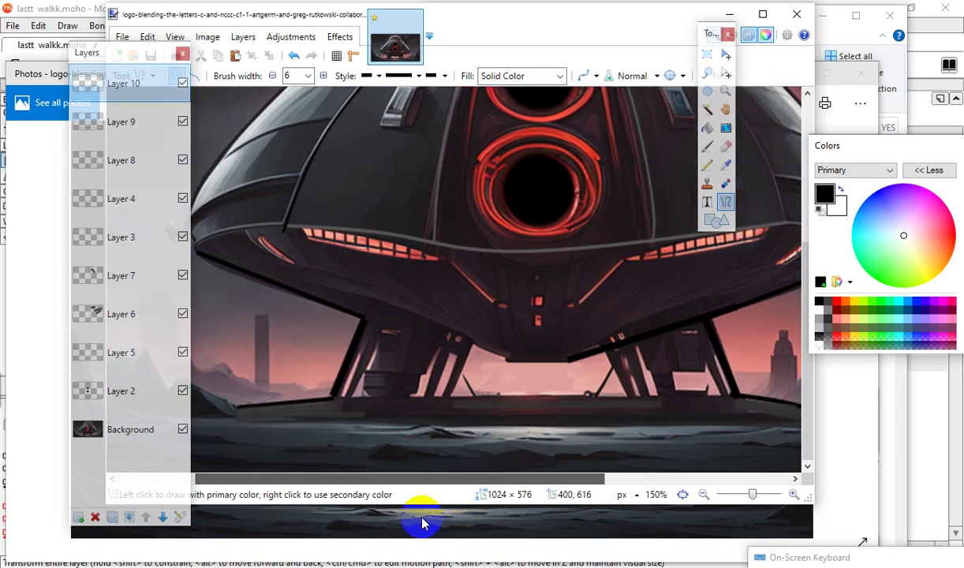
{"action": "left_click_drag", "start_coordinate": [422, 527], "coordinate": [418, 528]}
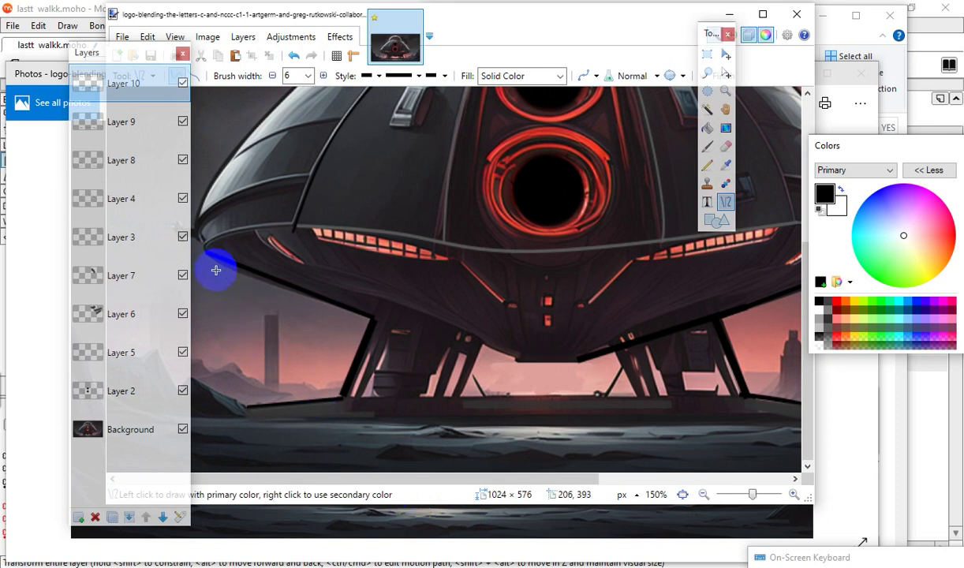
{"action": "left_click_drag", "start_coordinate": [212, 253], "coordinate": [518, 359]}
{"action": "key", "text": "Return"}
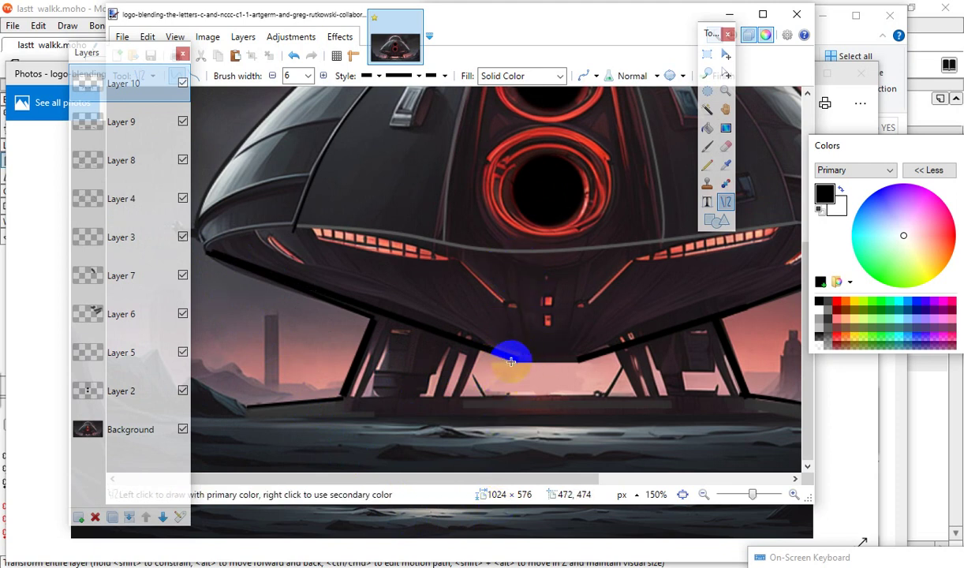
{"action": "left_click_drag", "start_coordinate": [510, 360], "coordinate": [582, 362]}
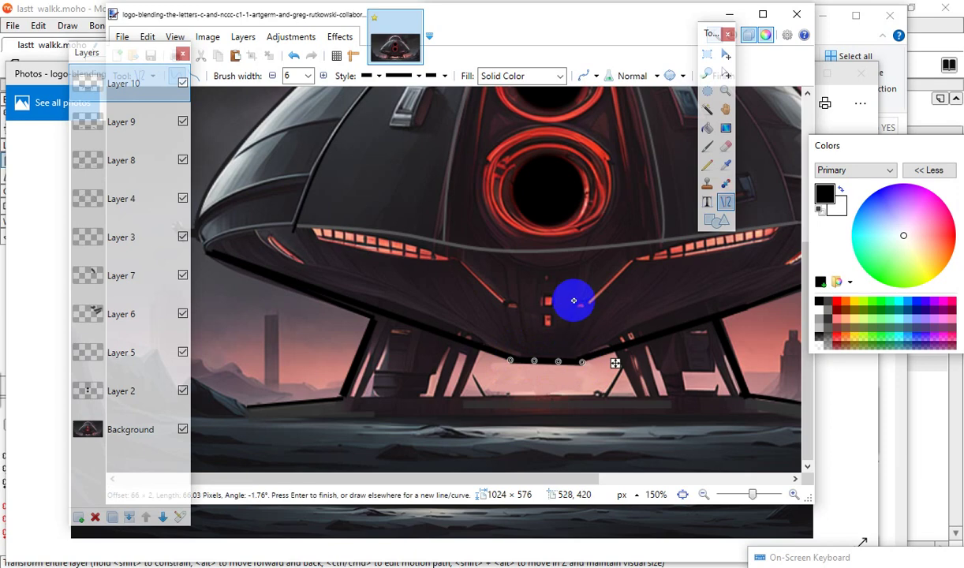
{"action": "key", "text": "Return"}
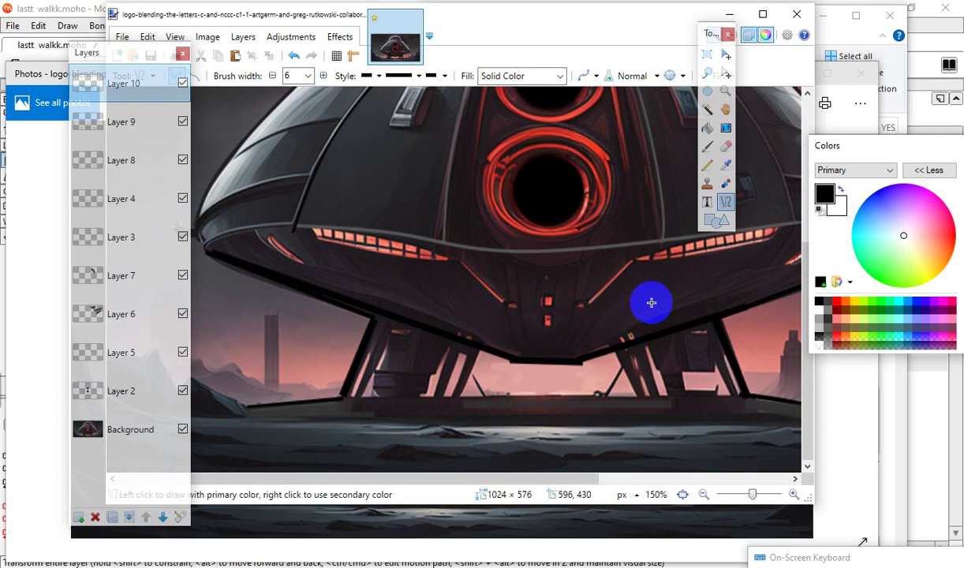
Draw a black line beneath the right light strip.
{"action": "scroll", "coordinate": [650, 302], "scroll_direction": "up", "scroll_amount": 3}
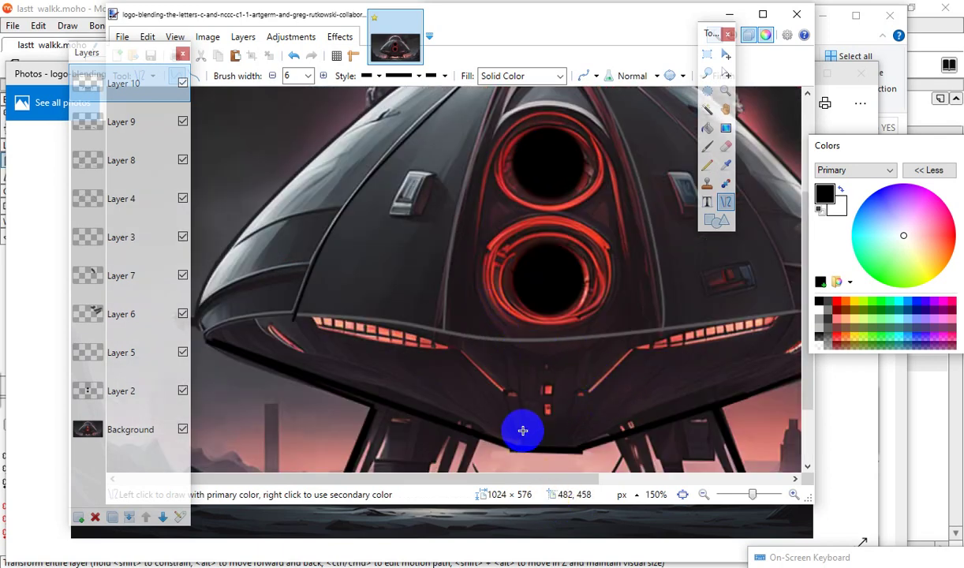
{"action": "left_click_drag", "start_coordinate": [514, 478], "coordinate": [564, 494]}
{"action": "scroll", "coordinate": [518, 405], "scroll_direction": "down", "scroll_amount": 3}
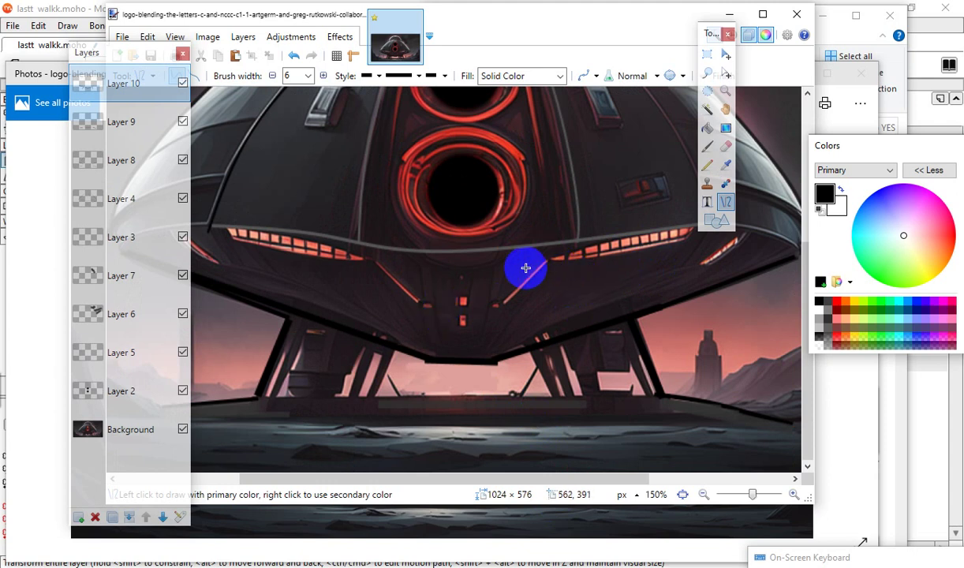
{"action": "left_click_drag", "start_coordinate": [550, 267], "coordinate": [693, 245]}
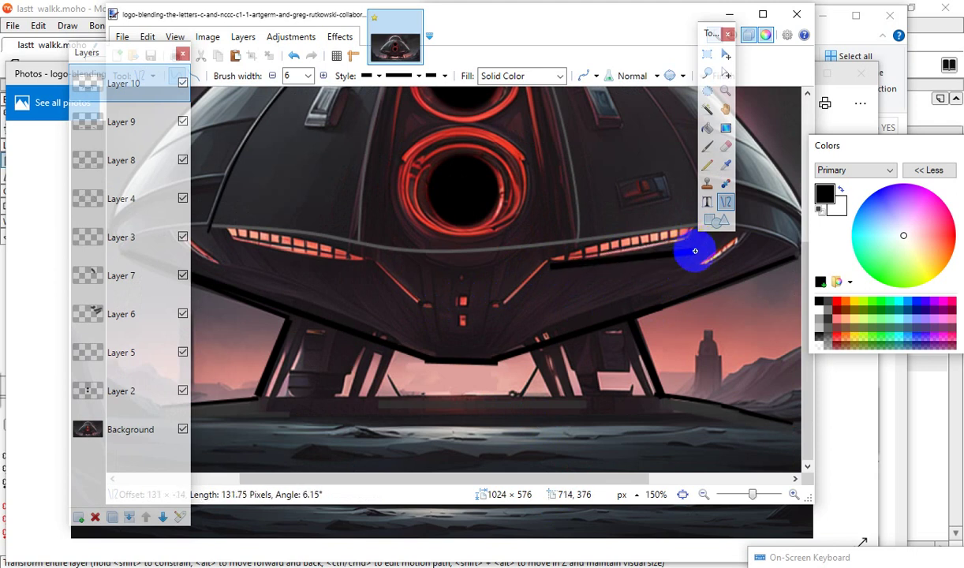
{"action": "left_click_drag", "start_coordinate": [693, 245], "coordinate": [693, 245]}
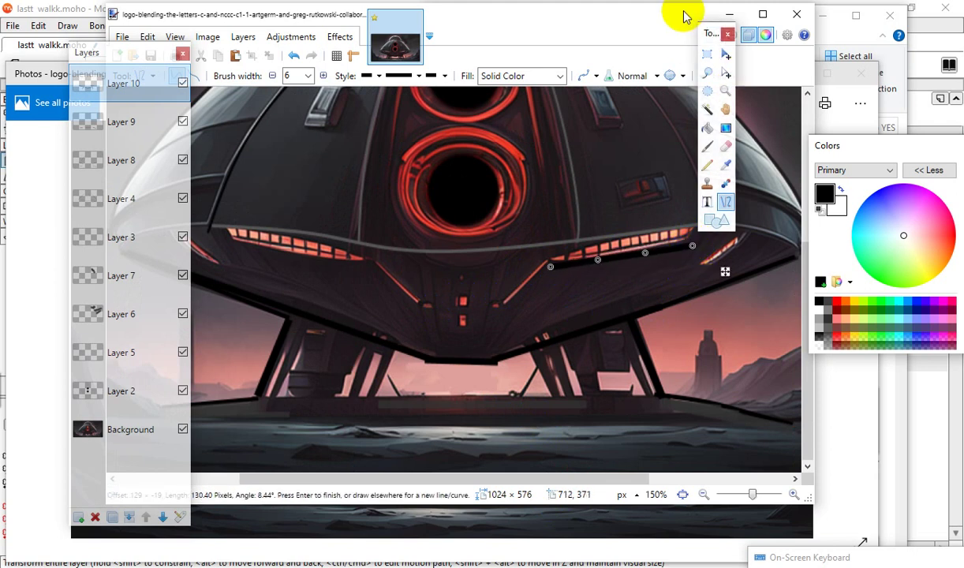
{"action": "left_click_drag", "start_coordinate": [761, 96], "coordinate": [834, 50]}
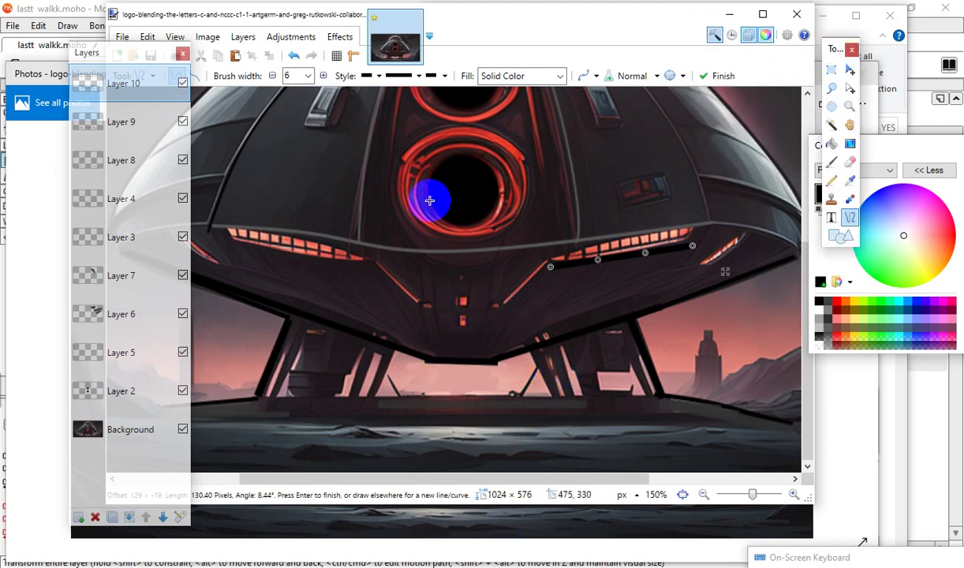
{"action": "key", "text": "Return"}
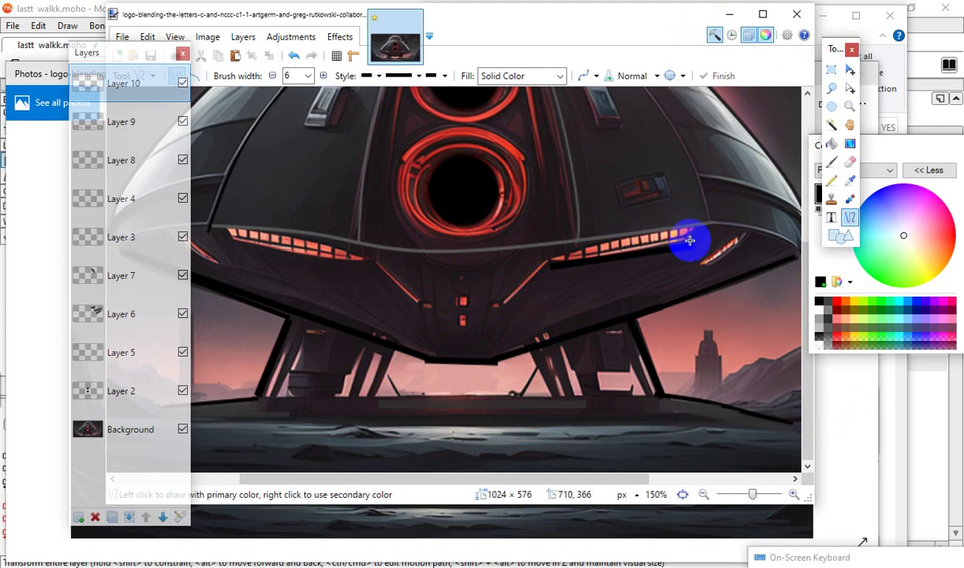
Add an 18-px stroke at the right strip's end and a line by the left strip, undoing a stray stroke.
{"action": "left_click_drag", "start_coordinate": [689, 245], "coordinate": [704, 220]}
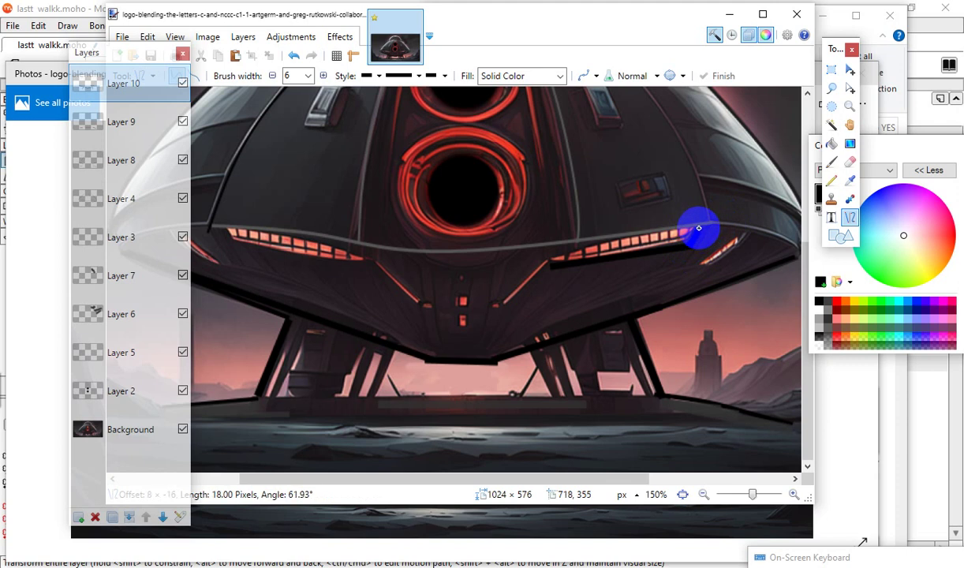
{"action": "left_click_drag", "start_coordinate": [704, 220], "coordinate": [699, 227]}
{"action": "key", "text": "Return"}
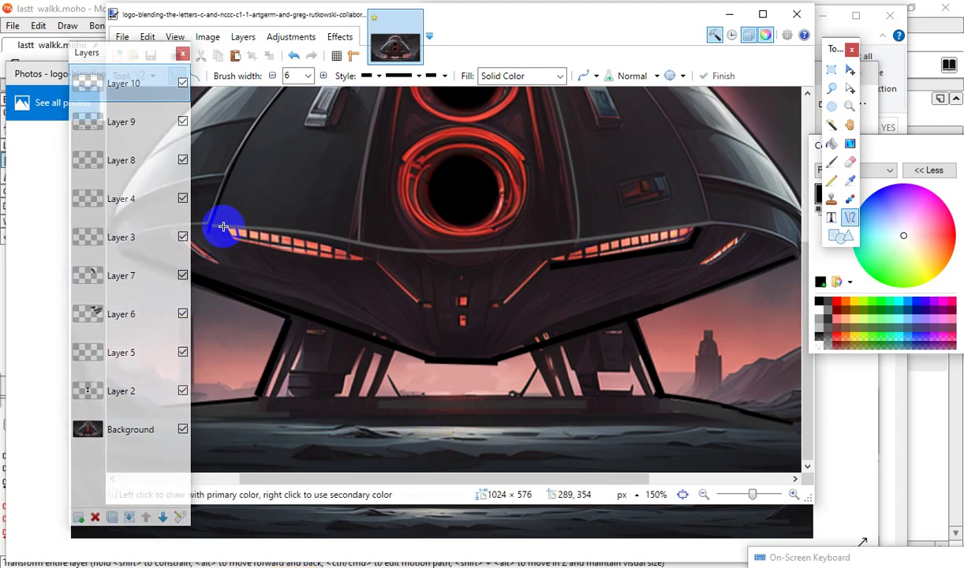
{"action": "mouse_move", "coordinate": [223, 232]}
{"action": "left_mouse_down"}
{"action": "mouse_move", "coordinate": [243, 248]}
{"action": "mouse_move", "coordinate": [221, 247]}
{"action": "mouse_move", "coordinate": [239, 251]}
{"action": "mouse_move", "coordinate": [385, 255]}
{"action": "mouse_move", "coordinate": [376, 279]}
{"action": "mouse_move", "coordinate": [369, 268]}
{"action": "left_mouse_up"}
{"action": "key", "text": "Return"}
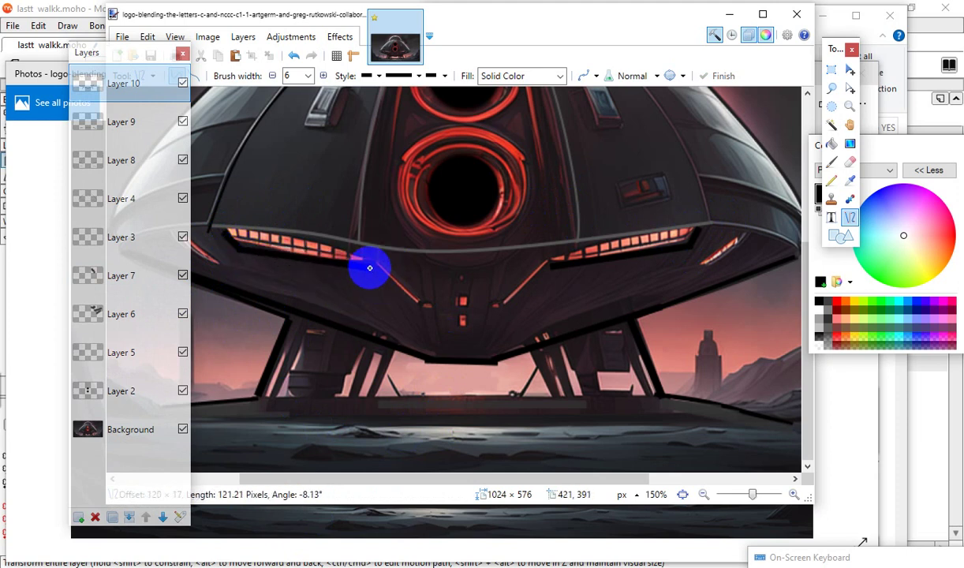
{"action": "key", "text": "Return"}
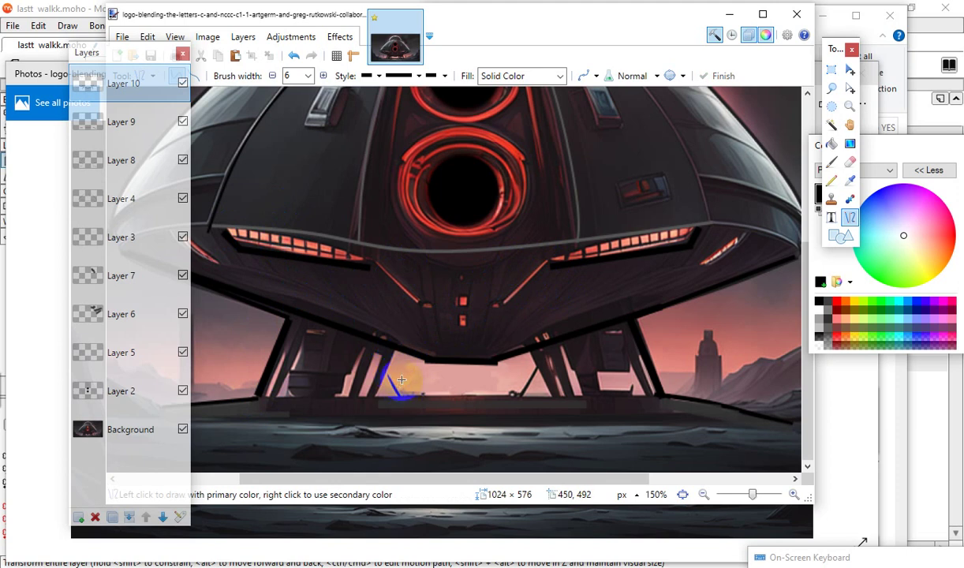
{"action": "key", "text": "ctrl+z"}
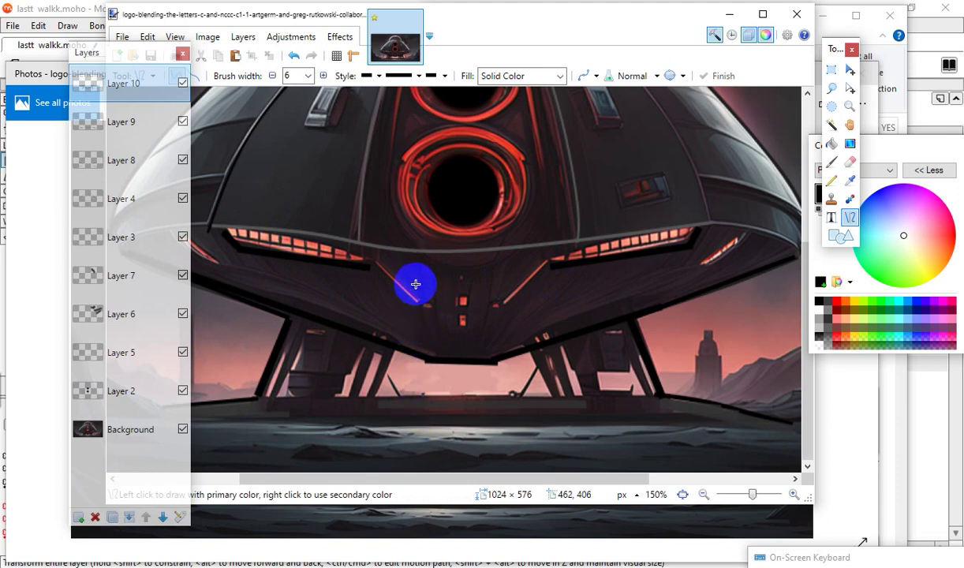
Draw vertical lines down the central panel's left side and up its right edge.
{"action": "mouse_move", "coordinate": [419, 277]}
{"action": "left_mouse_down"}
{"action": "mouse_move", "coordinate": [421, 369]}
{"action": "mouse_move", "coordinate": [382, 340]}
{"action": "mouse_move", "coordinate": [423, 349]}
{"action": "mouse_move", "coordinate": [433, 364]}
{"action": "mouse_move", "coordinate": [416, 353]}
{"action": "mouse_move", "coordinate": [426, 358]}
{"action": "left_mouse_up"}
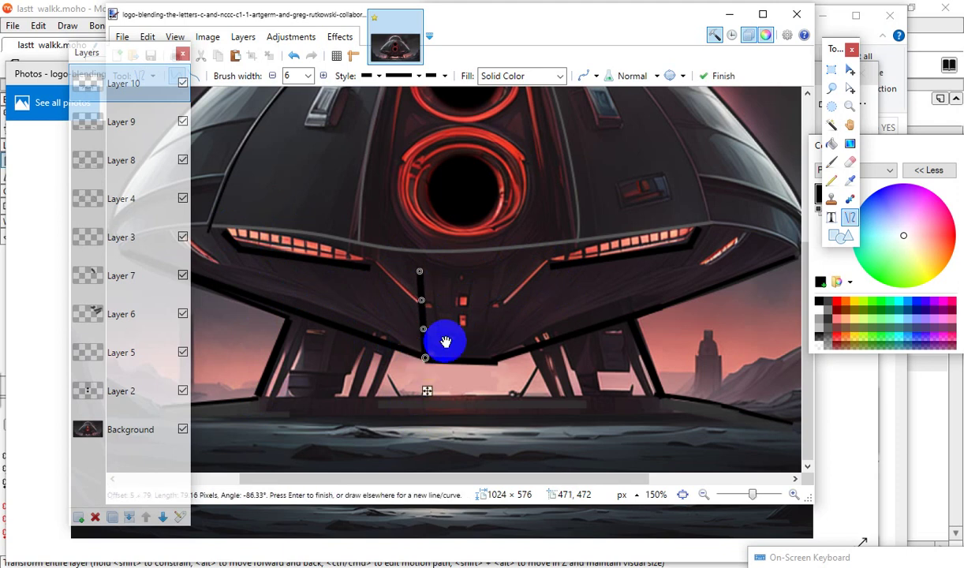
{"action": "left_click", "coordinate": [551, 209]}
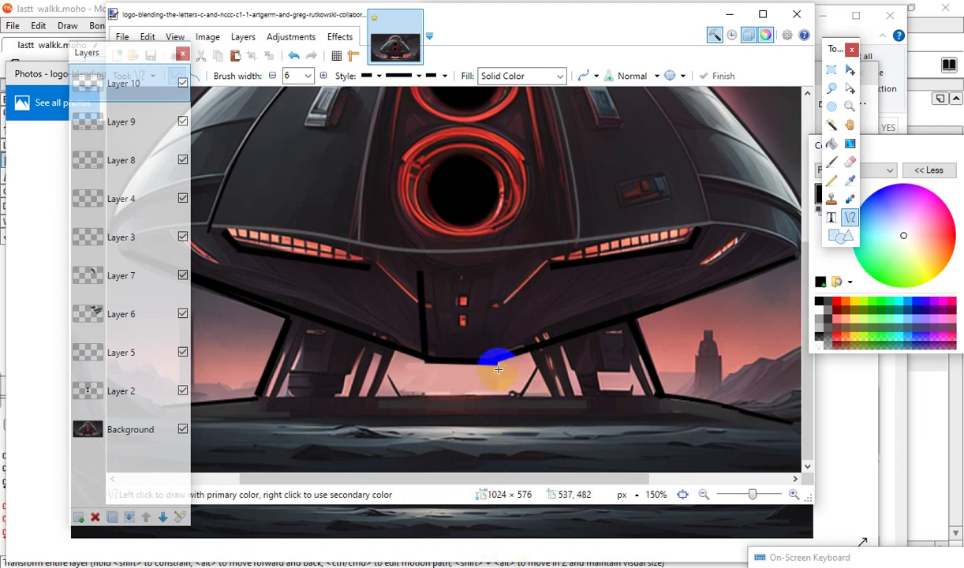
{"action": "left_click_drag", "start_coordinate": [496, 363], "coordinate": [507, 271]}
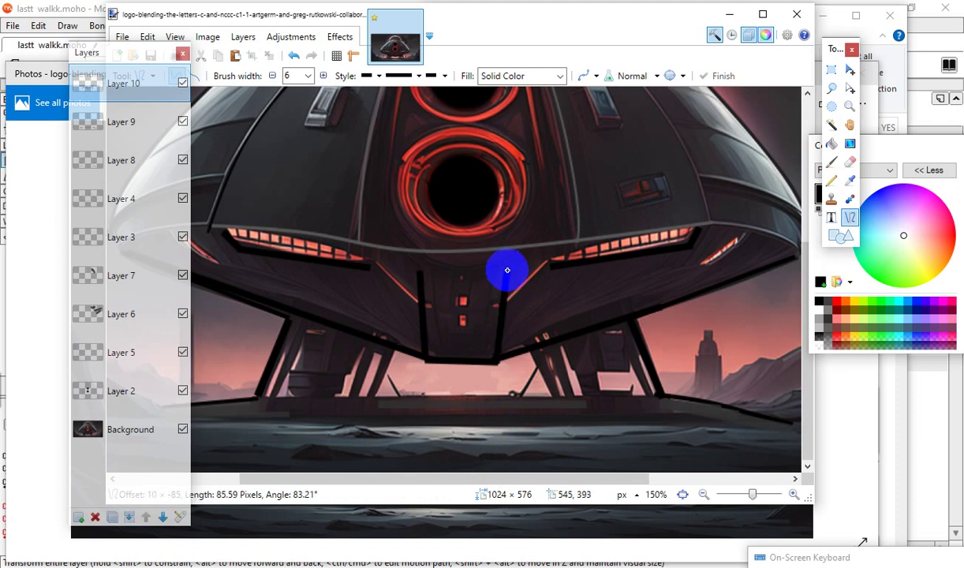
{"action": "mouse_move", "coordinate": [507, 271]}
{"action": "left_mouse_down"}
{"action": "mouse_move", "coordinate": [510, 280]}
{"action": "mouse_move", "coordinate": [505, 273]}
{"action": "left_mouse_up"}
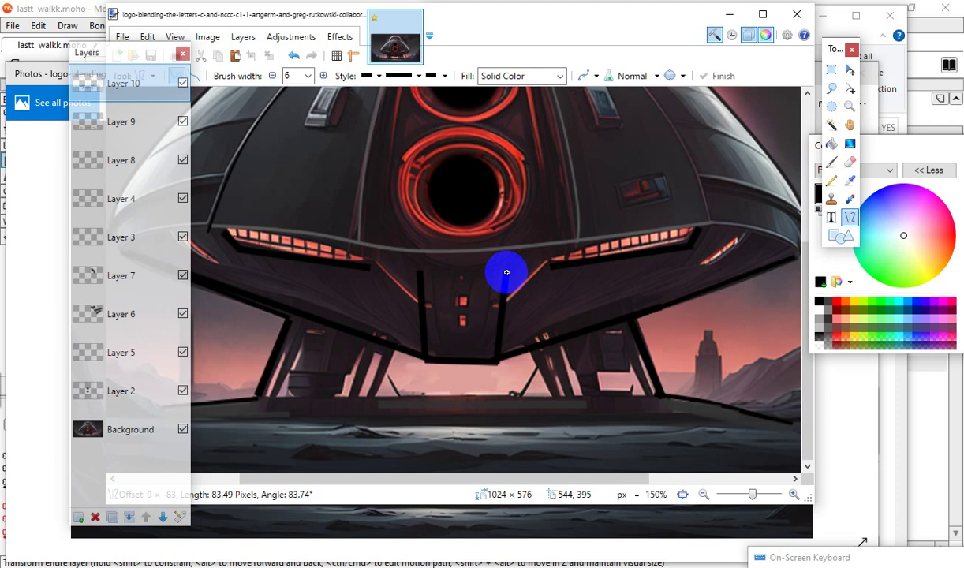
{"action": "left_click_drag", "start_coordinate": [506, 272], "coordinate": [507, 272]}
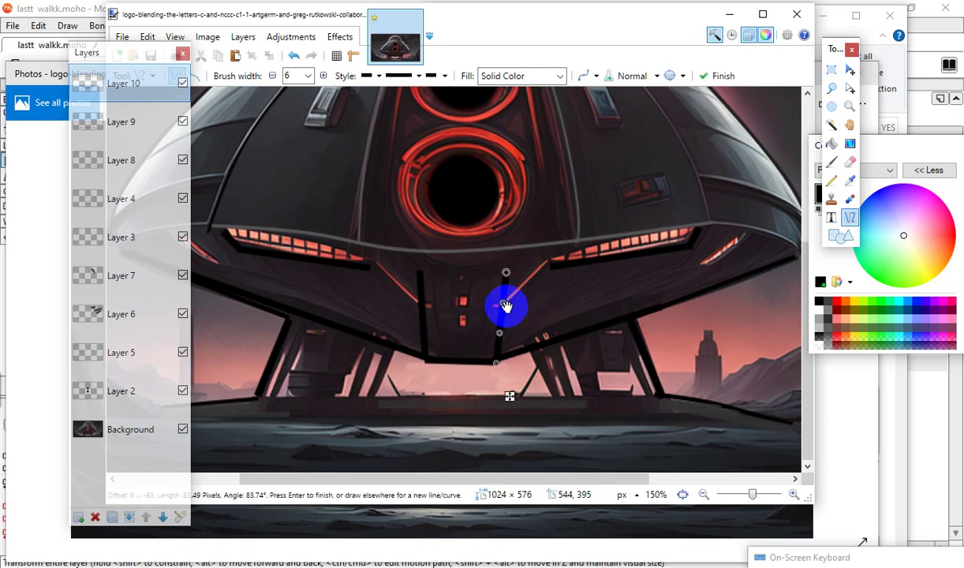
{"action": "key", "text": "Return"}
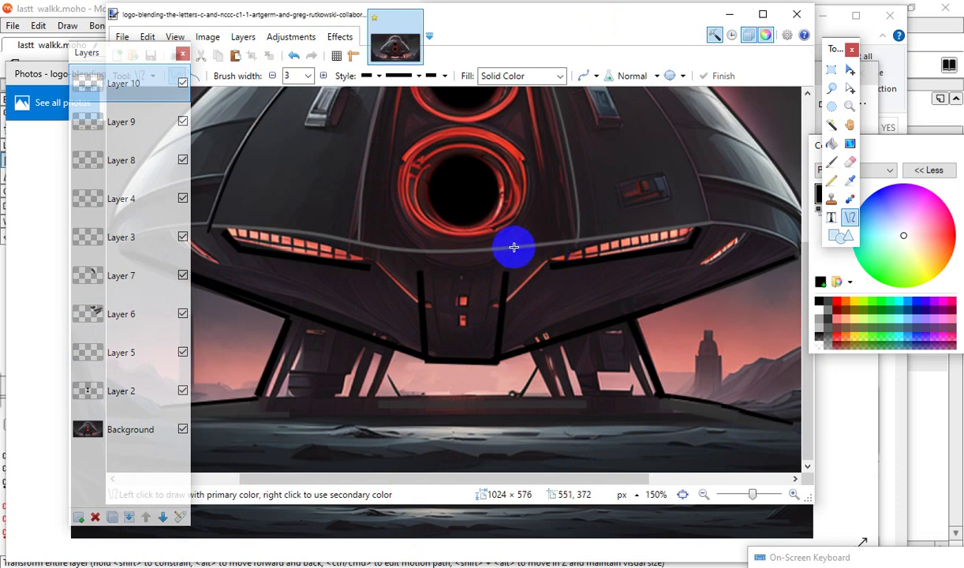
Draw a 3-pixel line along the right hull rim and a bent 187-px curve along the left rim.
{"action": "left_click_drag", "start_coordinate": [518, 254], "coordinate": [719, 225]}
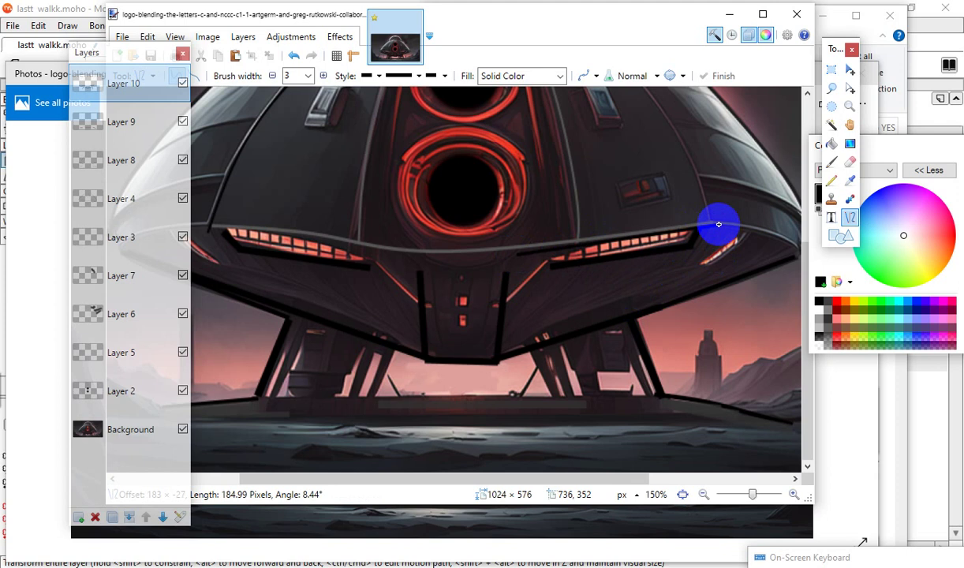
{"action": "key", "text": "Return"}
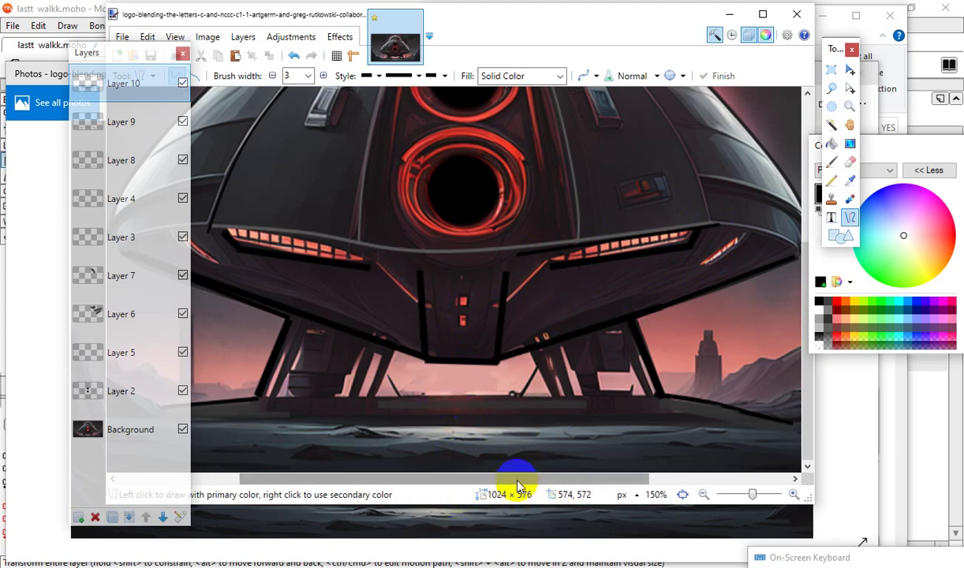
{"action": "scroll", "coordinate": [518, 484], "scroll_direction": "left", "scroll_amount": 3}
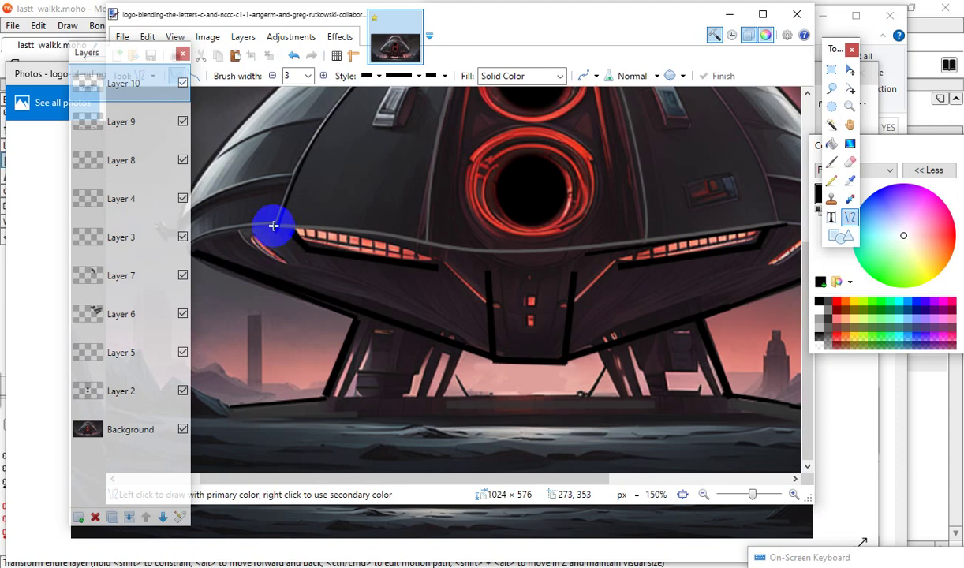
{"action": "left_click_drag", "start_coordinate": [273, 229], "coordinate": [477, 257]}
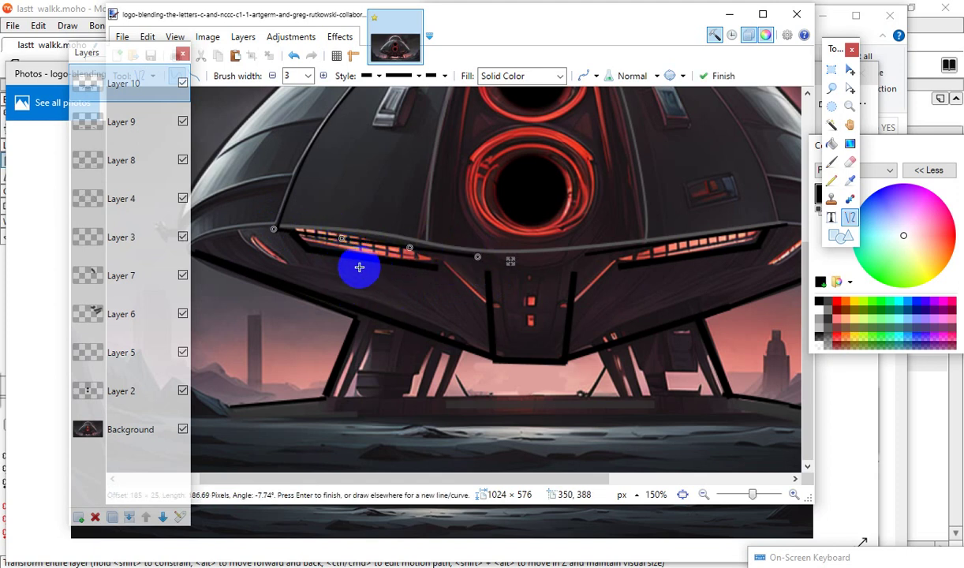
{"action": "left_click_drag", "start_coordinate": [342, 239], "coordinate": [353, 235]}
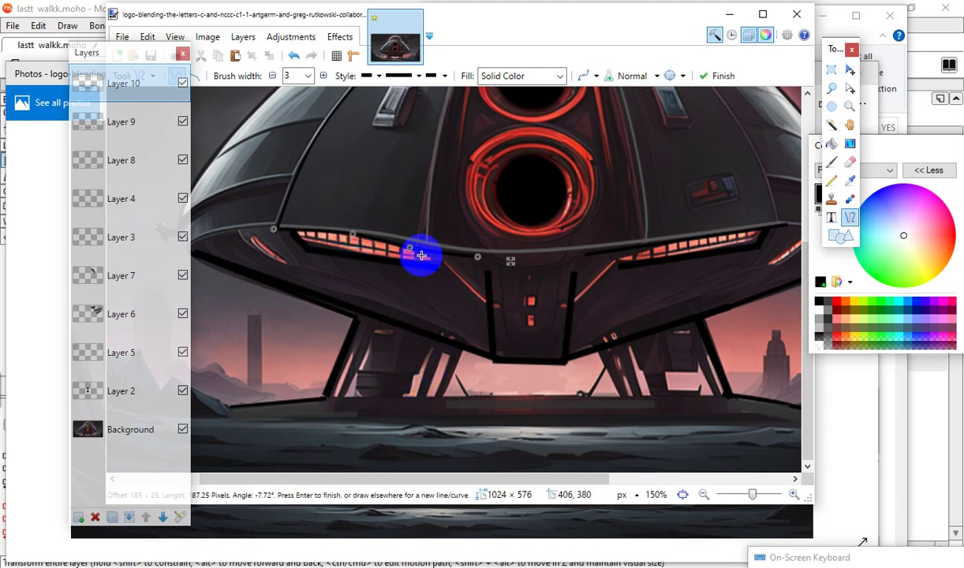
{"action": "mouse_move", "coordinate": [414, 252]}
{"action": "left_mouse_down"}
{"action": "mouse_move", "coordinate": [429, 241]}
{"action": "mouse_move", "coordinate": [424, 254]}
{"action": "left_mouse_up"}
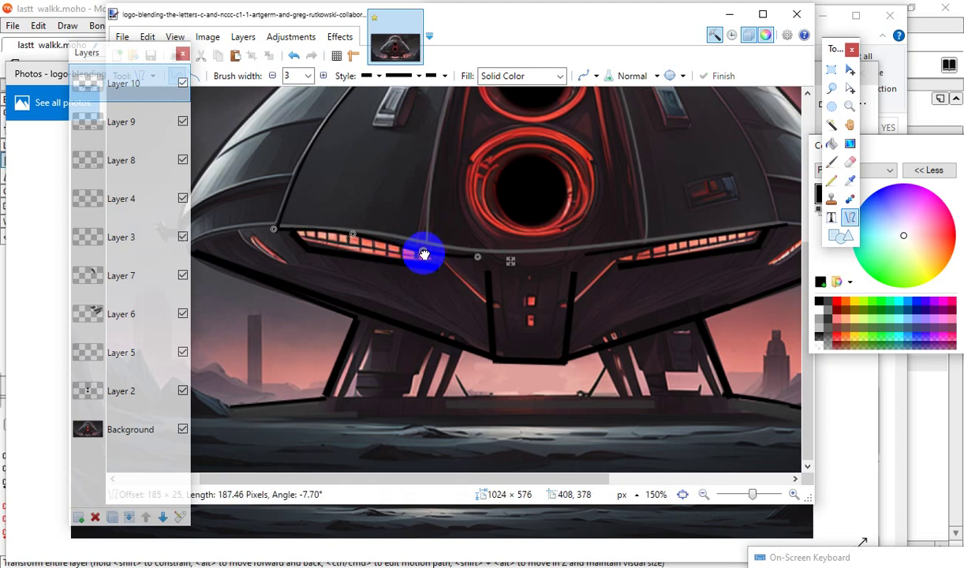
{"action": "mouse_move", "coordinate": [425, 252]}
{"action": "left_mouse_down"}
{"action": "mouse_move", "coordinate": [426, 243]}
{"action": "mouse_move", "coordinate": [431, 253]}
{"action": "left_mouse_up"}
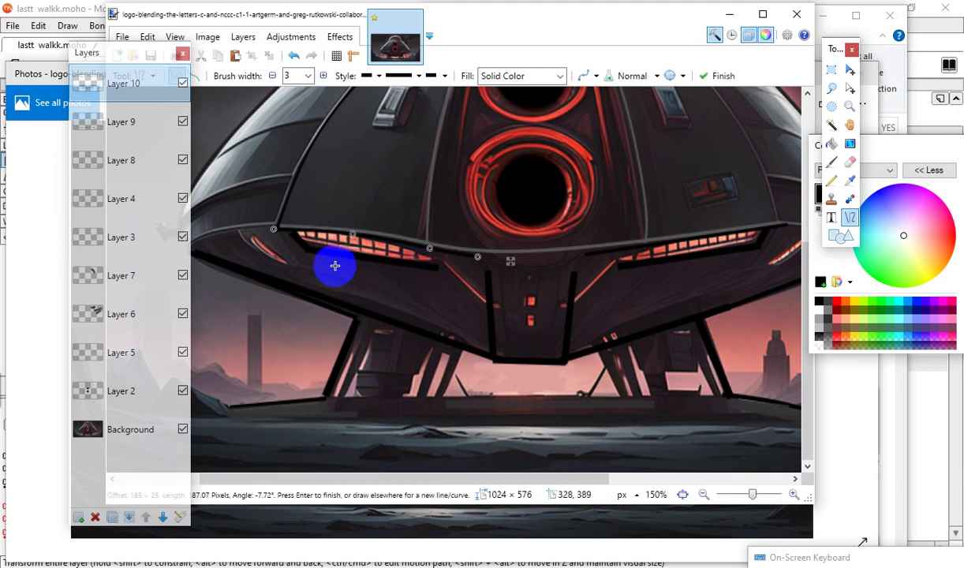
{"action": "left_click", "coordinate": [484, 392]}
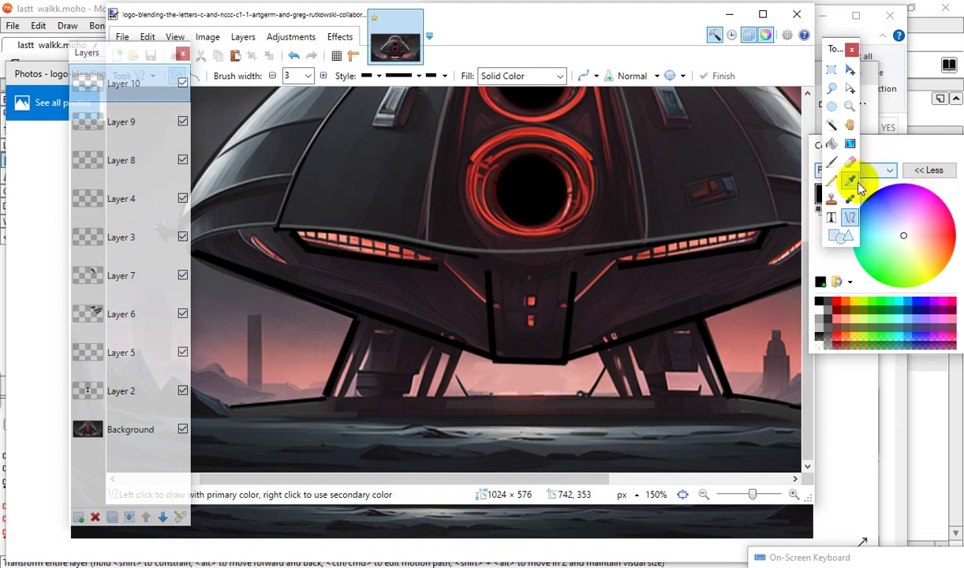
Set the colour to dark gray 2D2D2D (V 18) and draw a line along the rim's centre.
{"action": "mouse_move", "coordinate": [927, 151]}
{"action": "left_mouse_down"}
{"action": "mouse_move", "coordinate": [882, 102]}
{"action": "mouse_move", "coordinate": [753, 49]}
{"action": "left_mouse_up"}
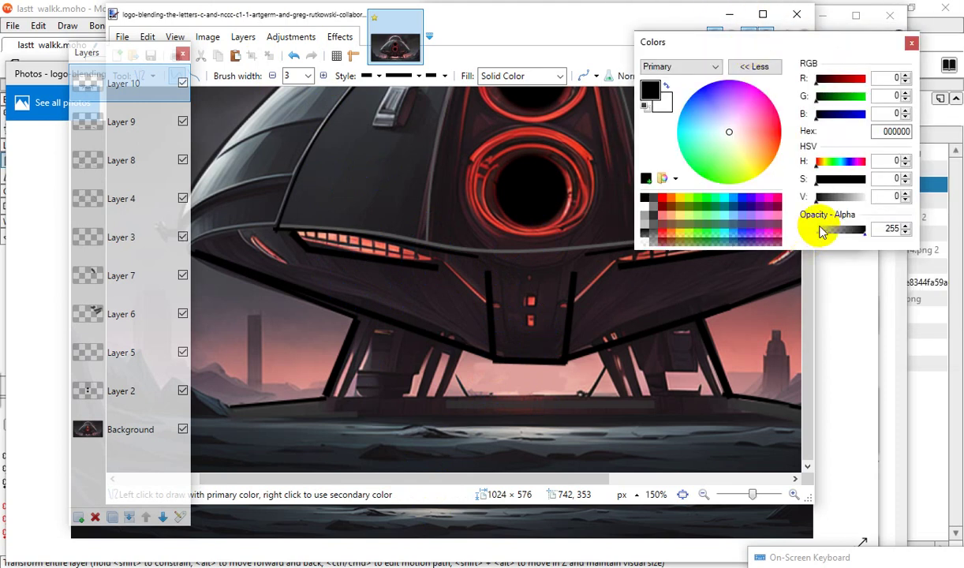
{"action": "left_click", "coordinate": [826, 198]}
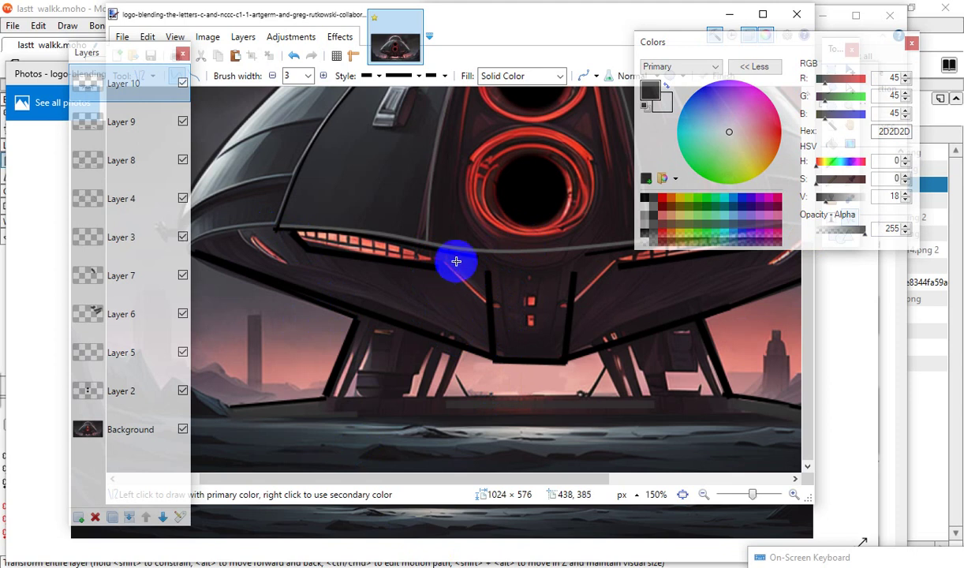
{"action": "mouse_move", "coordinate": [457, 261]}
{"action": "left_mouse_down"}
{"action": "mouse_move", "coordinate": [533, 250]}
{"action": "mouse_move", "coordinate": [555, 286]}
{"action": "mouse_move", "coordinate": [577, 264]}
{"action": "mouse_move", "coordinate": [594, 271]}
{"action": "mouse_move", "coordinate": [502, 274]}
{"action": "mouse_move", "coordinate": [588, 264]}
{"action": "left_mouse_up"}
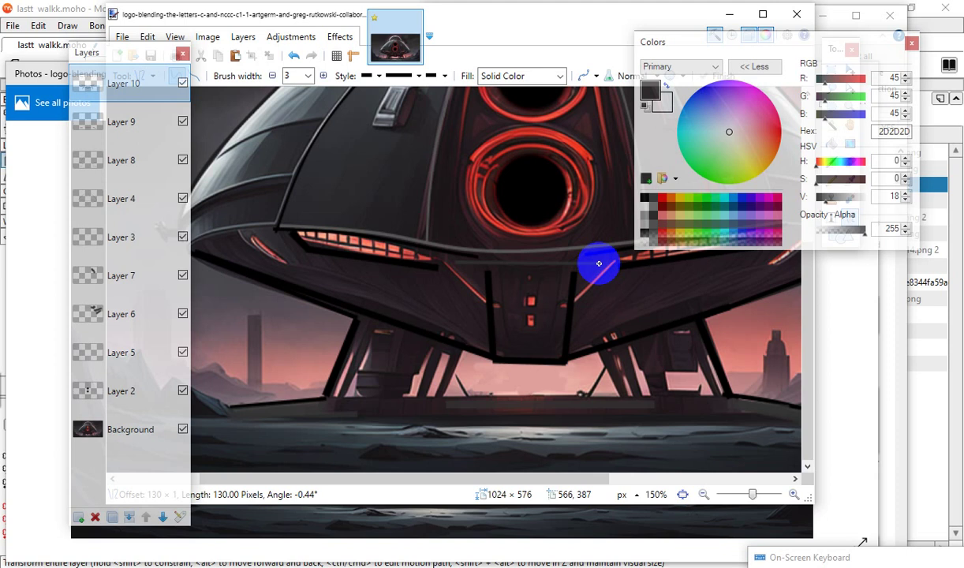
{"action": "left_click_drag", "start_coordinate": [599, 264], "coordinate": [598, 263]}
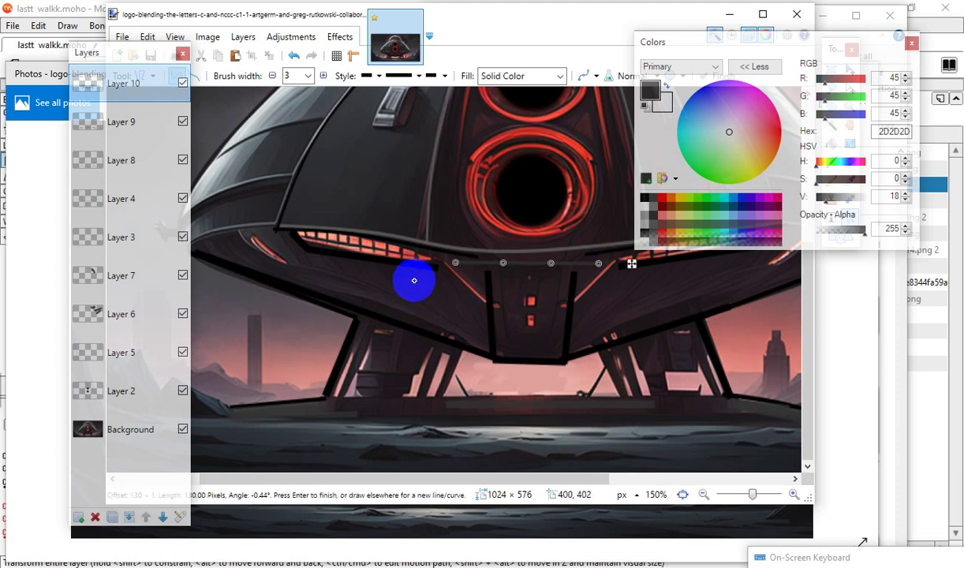
{"action": "left_click", "coordinate": [483, 480]}
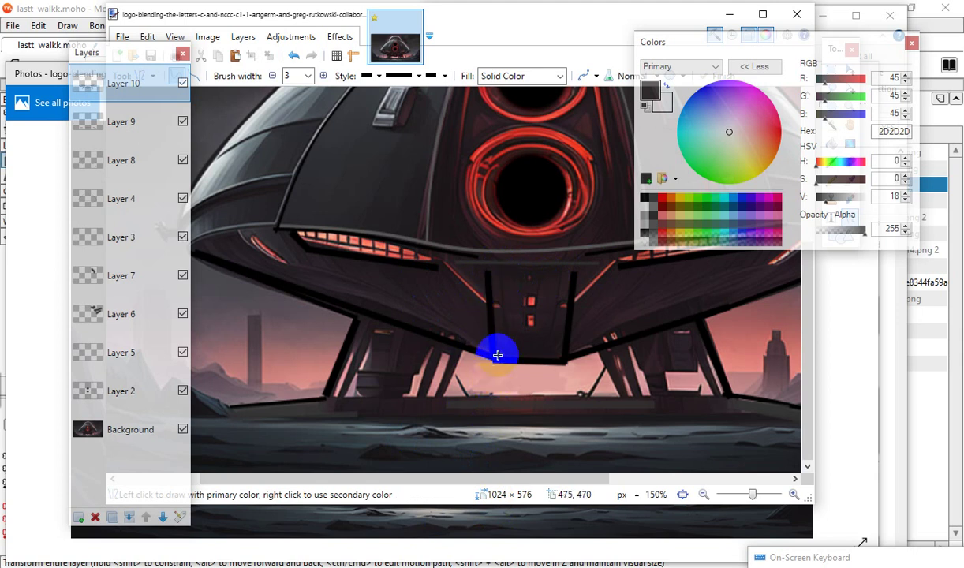
Draw lines down the central panel's edges, including a 75-px line from the bottom centre.
{"action": "left_click_drag", "start_coordinate": [504, 270], "coordinate": [512, 350]}
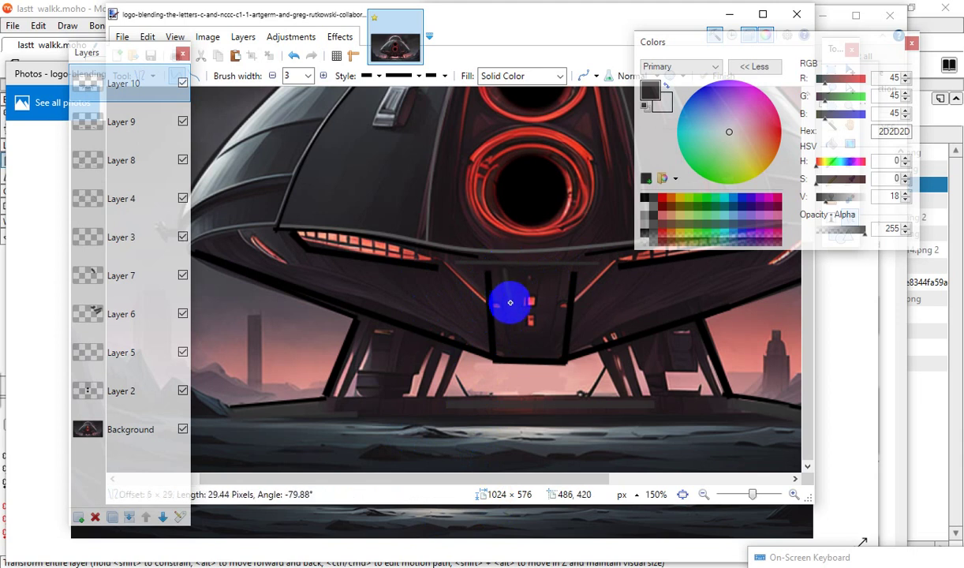
{"action": "left_click_drag", "start_coordinate": [508, 349], "coordinate": [510, 348]}
{"action": "left_click", "coordinate": [374, 303]}
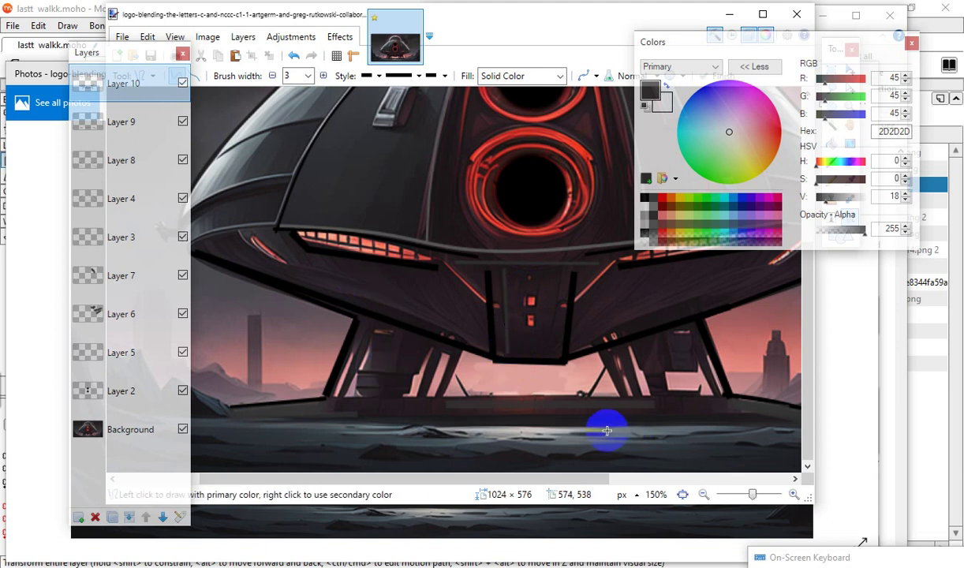
{"action": "mouse_move", "coordinate": [561, 293]}
{"action": "left_mouse_down"}
{"action": "mouse_move", "coordinate": [559, 271]}
{"action": "mouse_move", "coordinate": [557, 361]}
{"action": "mouse_move", "coordinate": [549, 357]}
{"action": "left_mouse_up"}
{"action": "left_click", "coordinate": [558, 273]}
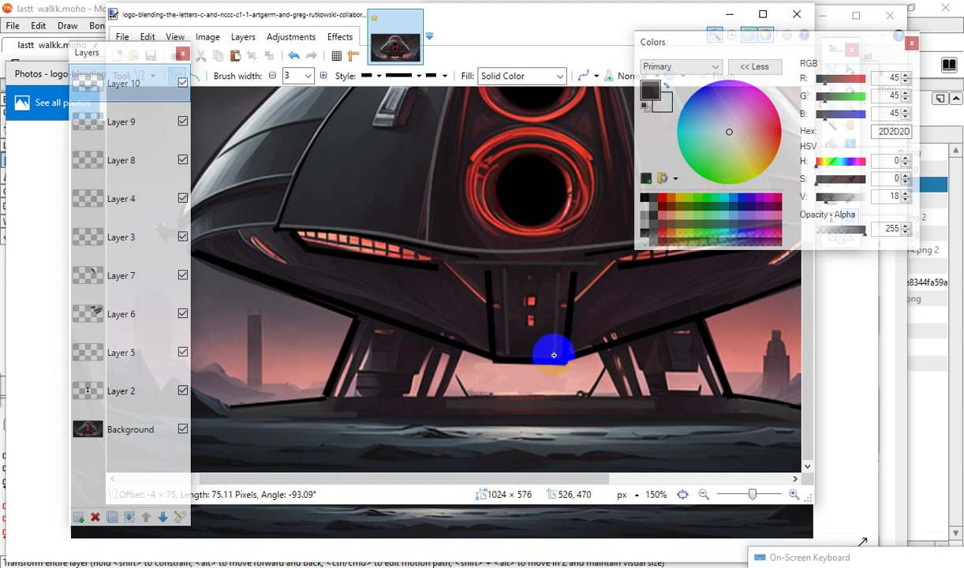
{"action": "key", "text": "Return"}
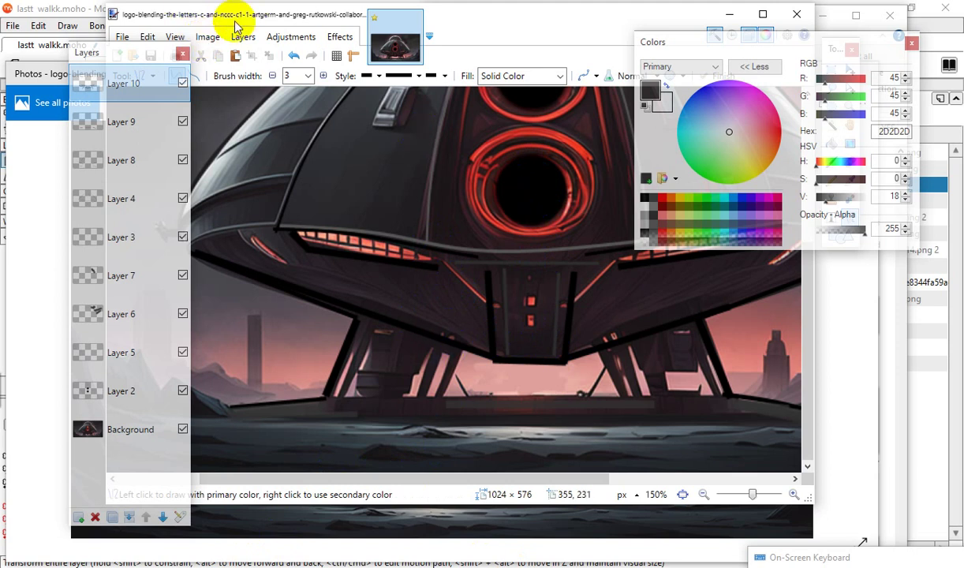
At width 2, darken to 1C1C1C, line the panel's left edge, then darken further to 141414.
{"action": "left_click", "coordinate": [273, 76]}
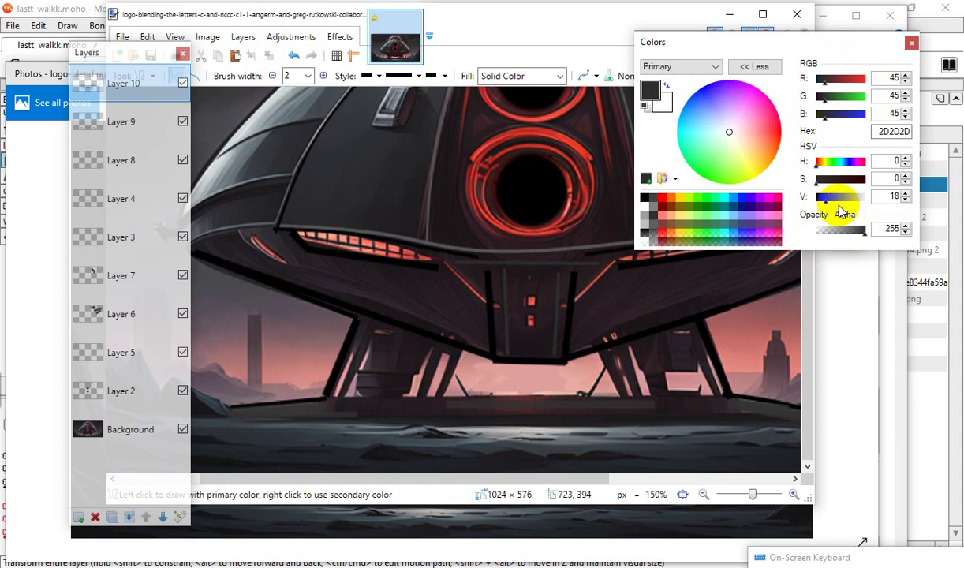
{"action": "left_click", "coordinate": [906, 201]}
{"action": "left_click", "coordinate": [906, 201]}
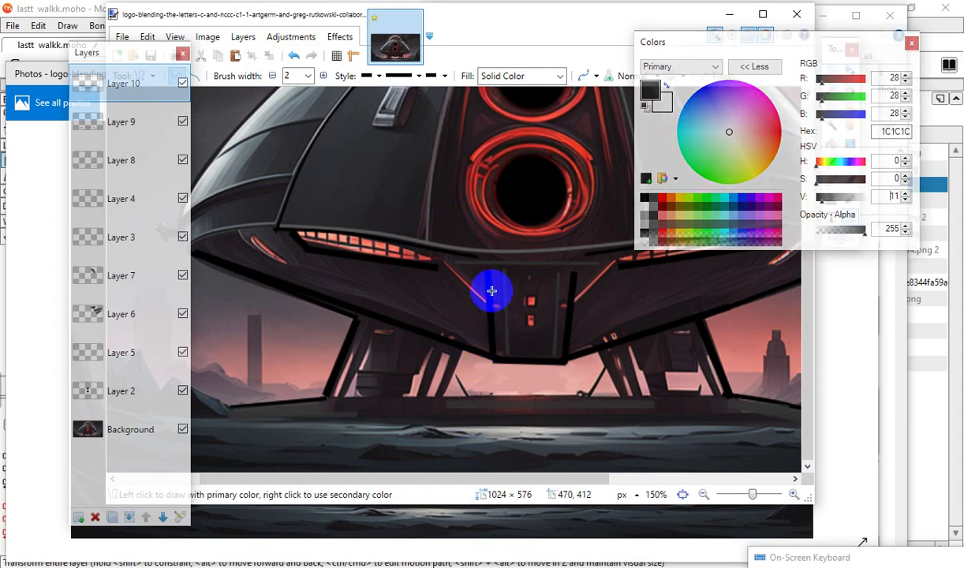
{"action": "left_click_drag", "start_coordinate": [505, 268], "coordinate": [501, 359]}
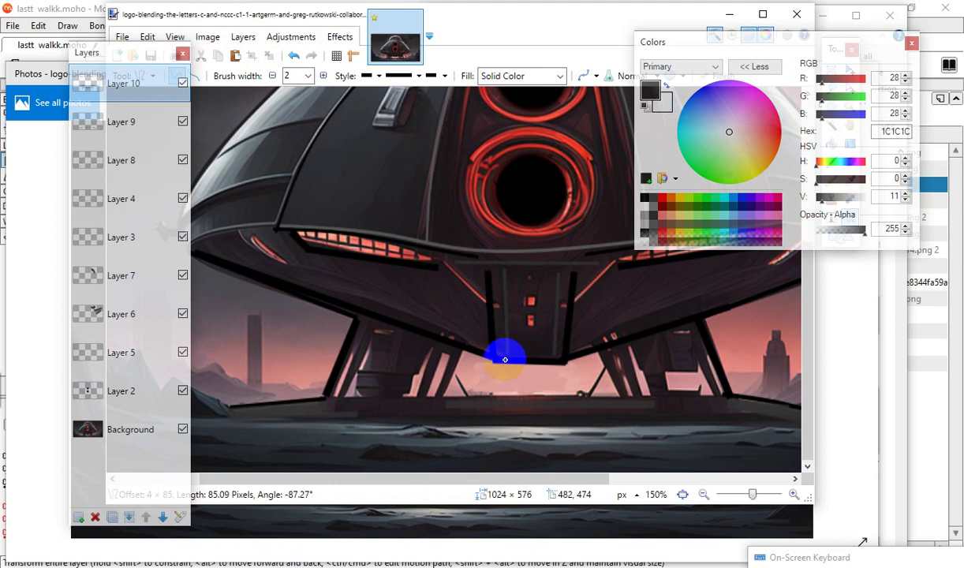
{"action": "left_click_drag", "start_coordinate": [505, 360], "coordinate": [505, 360]}
{"action": "left_click", "coordinate": [543, 414]}
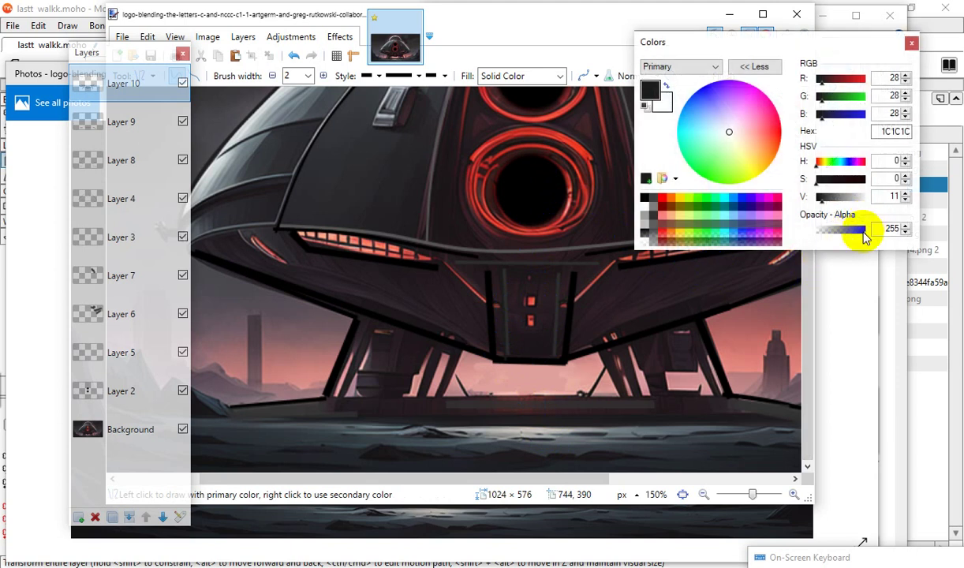
{"action": "left_click", "coordinate": [908, 200]}
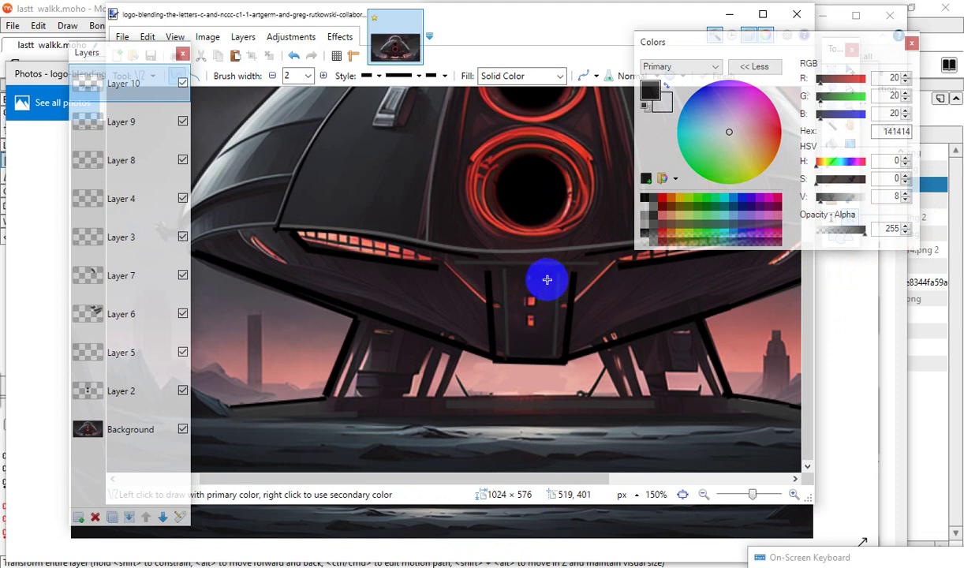
Draw 2-pixel 141414 lines down the central panel's edges and along its bottom edge.
{"action": "mouse_move", "coordinate": [557, 269]}
{"action": "left_mouse_down"}
{"action": "mouse_move", "coordinate": [531, 359]}
{"action": "mouse_move", "coordinate": [550, 364]}
{"action": "left_mouse_up"}
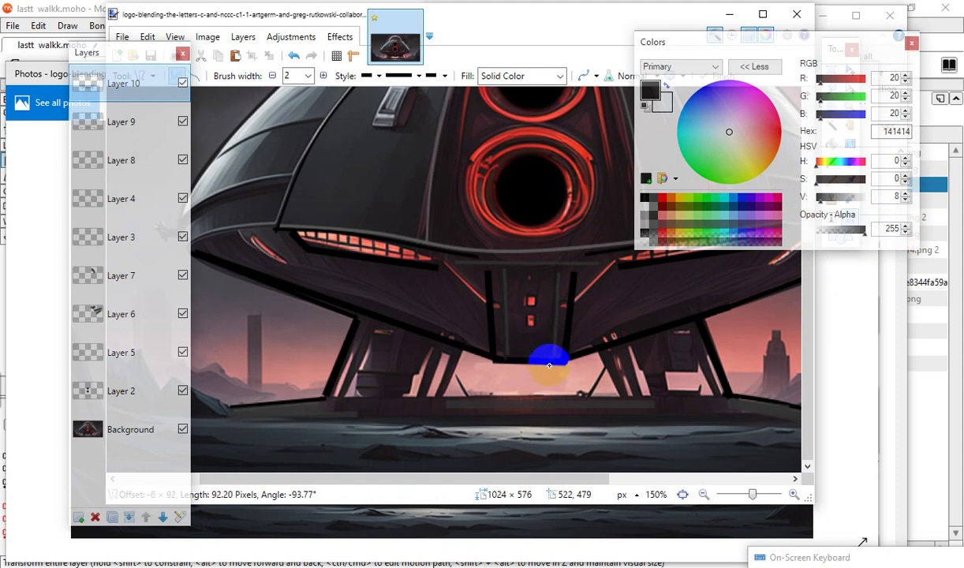
{"action": "key", "text": "Return"}
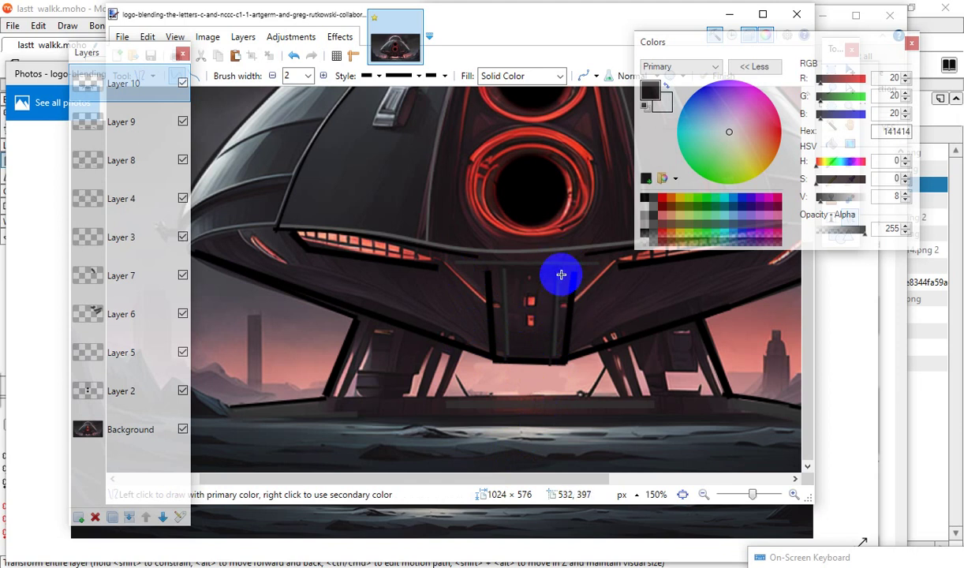
{"action": "mouse_move", "coordinate": [562, 268]}
{"action": "left_mouse_down"}
{"action": "mouse_move", "coordinate": [562, 361]}
{"action": "mouse_move", "coordinate": [558, 352]}
{"action": "left_mouse_up"}
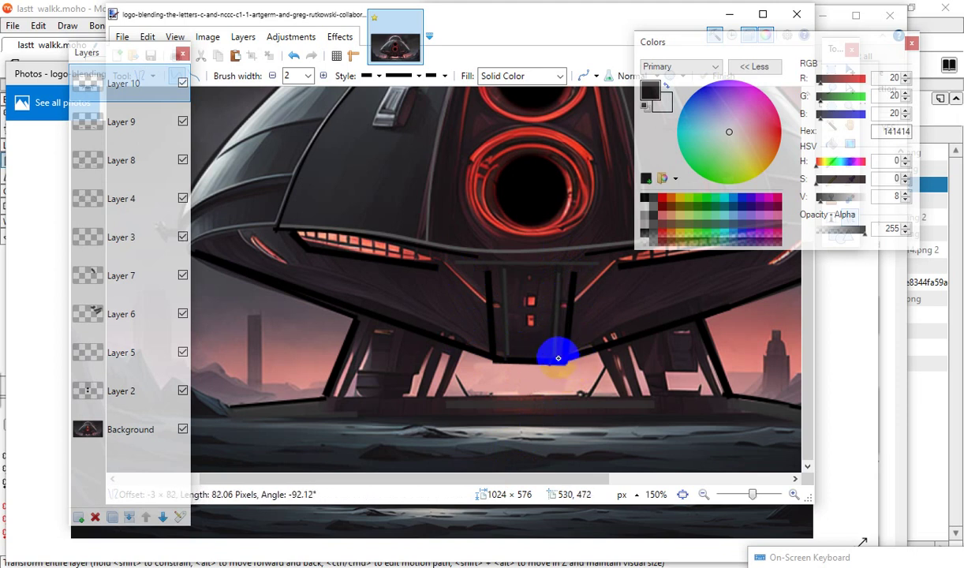
{"action": "left_click_drag", "start_coordinate": [558, 359], "coordinate": [340, 263]}
{"action": "left_click", "coordinate": [499, 349]}
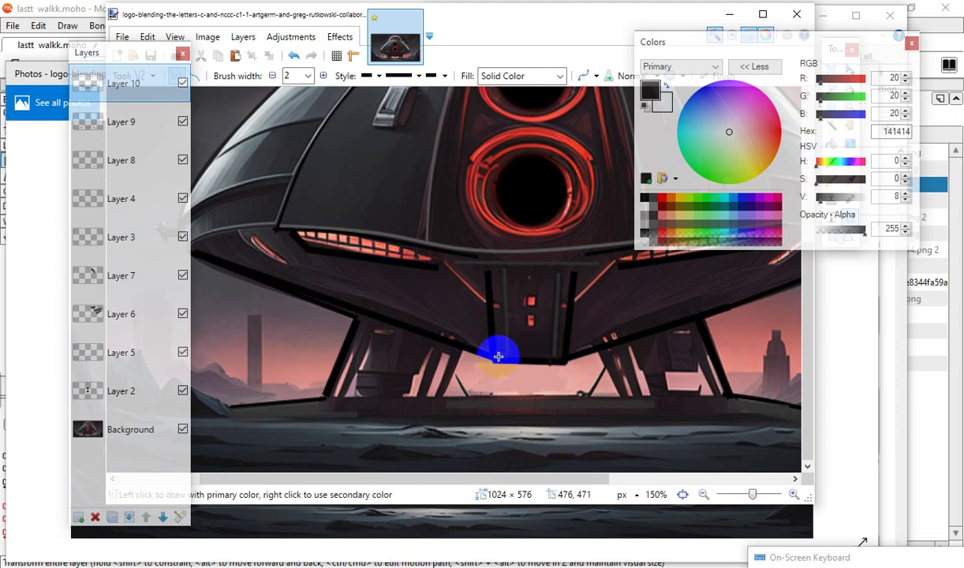
{"action": "mouse_move", "coordinate": [438, 445]}
{"action": "left_mouse_down"}
{"action": "mouse_move", "coordinate": [461, 320]}
{"action": "mouse_move", "coordinate": [461, 360]}
{"action": "mouse_move", "coordinate": [562, 387]}
{"action": "mouse_move", "coordinate": [530, 439]}
{"action": "mouse_move", "coordinate": [527, 351]}
{"action": "mouse_move", "coordinate": [508, 304]}
{"action": "mouse_move", "coordinate": [508, 263]}
{"action": "mouse_move", "coordinate": [519, 330]}
{"action": "mouse_move", "coordinate": [528, 353]}
{"action": "mouse_move", "coordinate": [543, 325]}
{"action": "mouse_move", "coordinate": [556, 390]}
{"action": "left_mouse_up"}
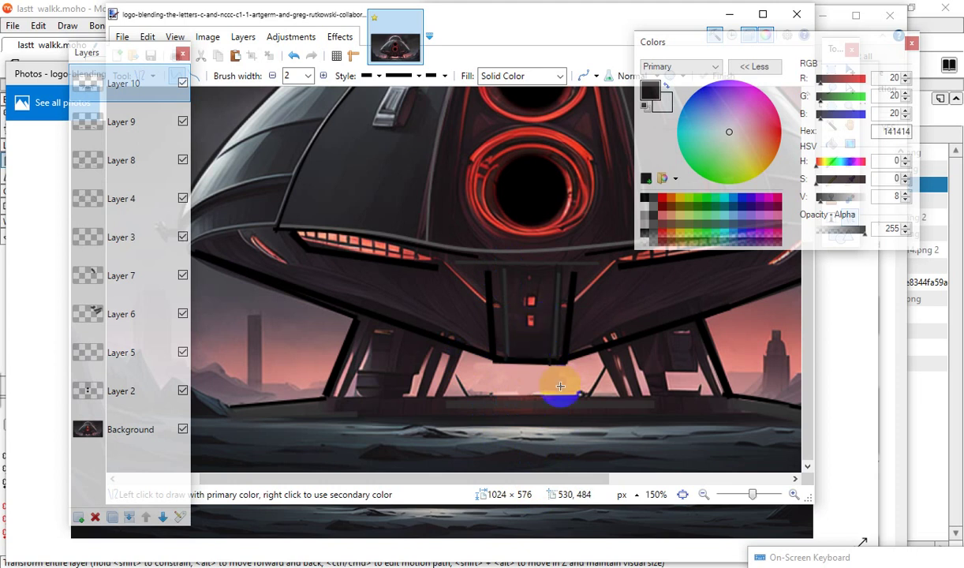
{"action": "left_click_drag", "start_coordinate": [547, 317], "coordinate": [511, 268]}
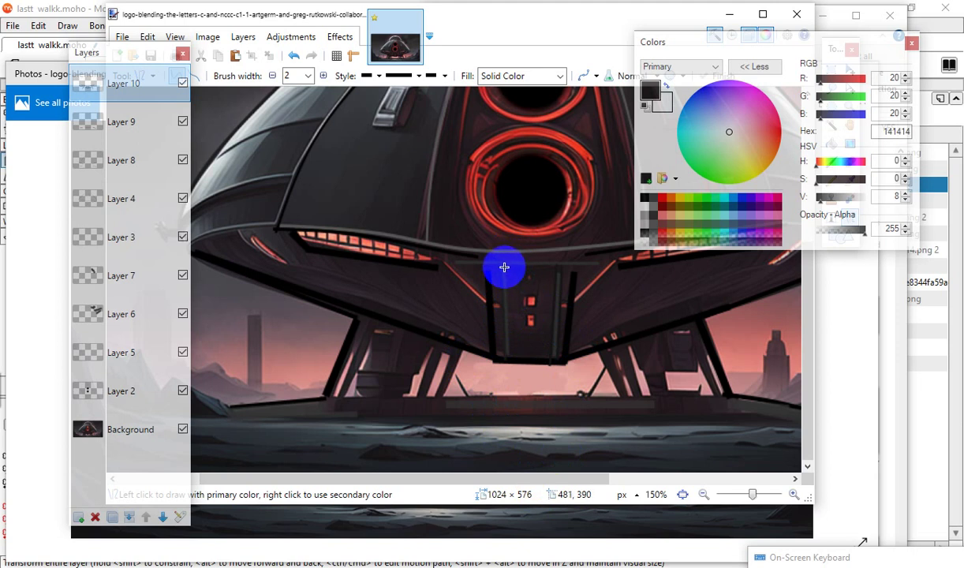
{"action": "mouse_move", "coordinate": [504, 268]}
{"action": "left_mouse_down"}
{"action": "mouse_move", "coordinate": [514, 280]}
{"action": "mouse_move", "coordinate": [497, 267]}
{"action": "mouse_move", "coordinate": [516, 265]}
{"action": "mouse_move", "coordinate": [524, 317]}
{"action": "mouse_move", "coordinate": [493, 377]}
{"action": "mouse_move", "coordinate": [513, 351]}
{"action": "mouse_move", "coordinate": [512, 361]}
{"action": "mouse_move", "coordinate": [530, 276]}
{"action": "mouse_move", "coordinate": [512, 289]}
{"action": "mouse_move", "coordinate": [500, 268]}
{"action": "mouse_move", "coordinate": [518, 276]}
{"action": "mouse_move", "coordinate": [512, 283]}
{"action": "mouse_move", "coordinate": [508, 260]}
{"action": "left_mouse_up"}
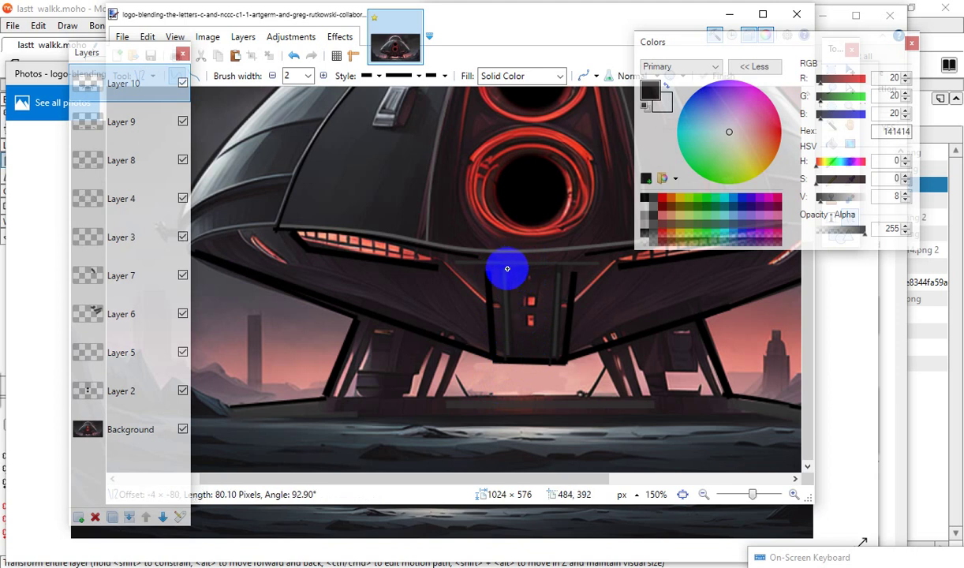
Add two near-black vertical lines down the central panel's side.
{"action": "left_click_drag", "start_coordinate": [508, 269], "coordinate": [507, 269]}
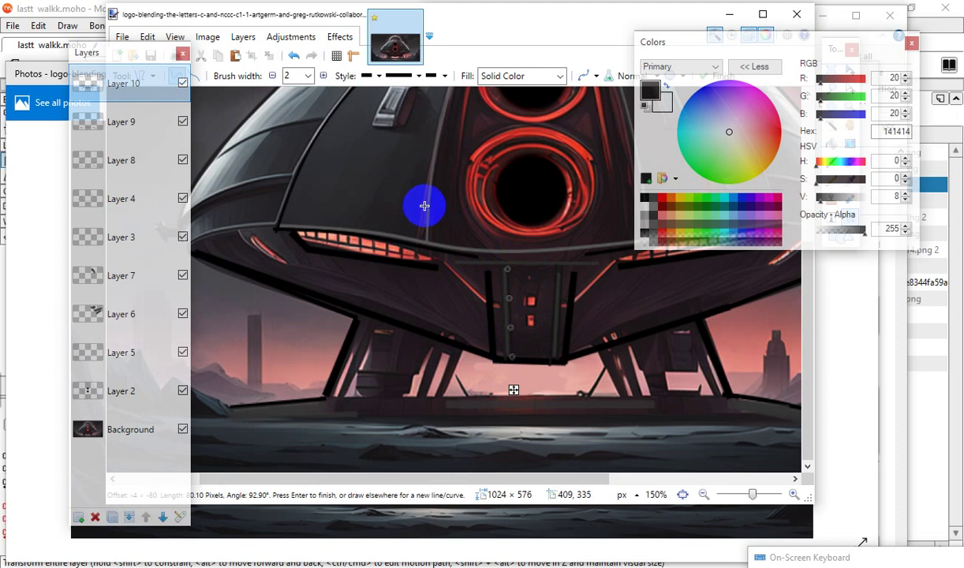
{"action": "key", "text": "Return"}
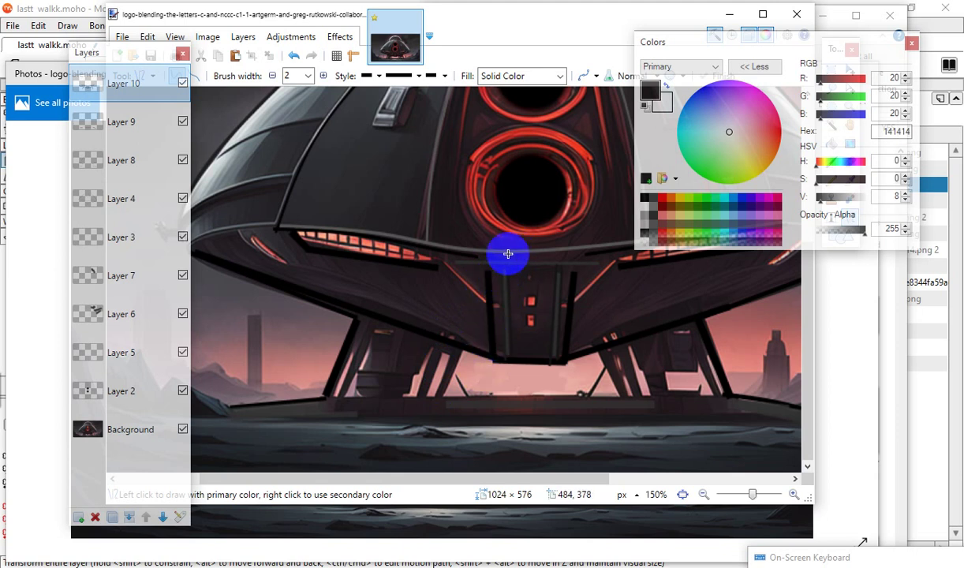
{"action": "left_click_drag", "start_coordinate": [501, 267], "coordinate": [503, 361]}
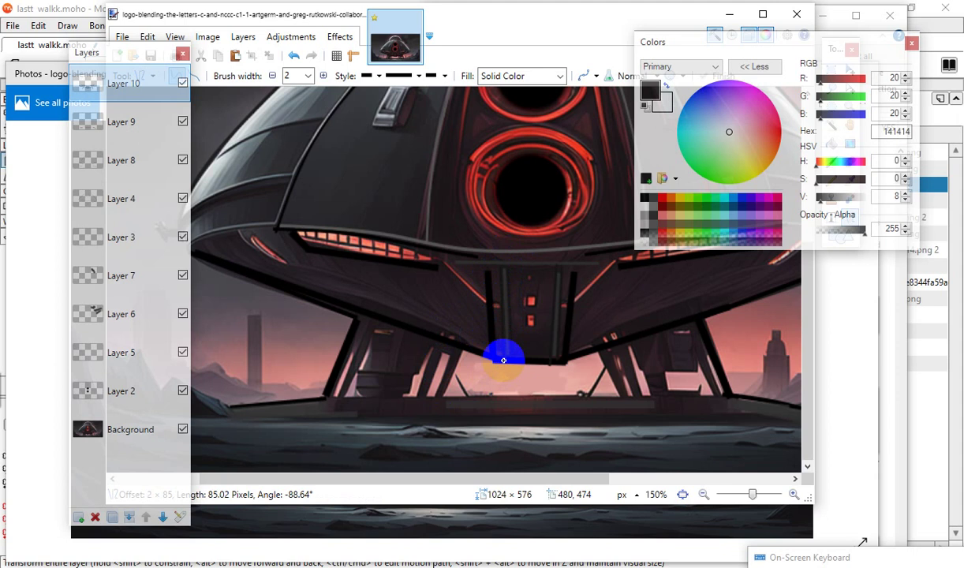
{"action": "key", "text": "Return"}
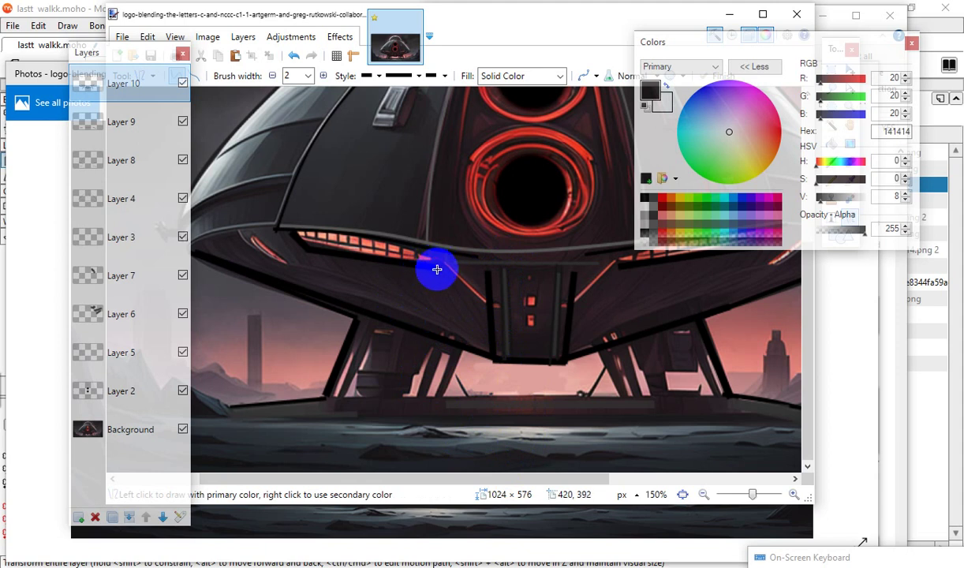
Draw a 171-pixel horizontal line across the hull rim above the central panel.
{"action": "left_click_drag", "start_coordinate": [437, 265], "coordinate": [627, 270]}
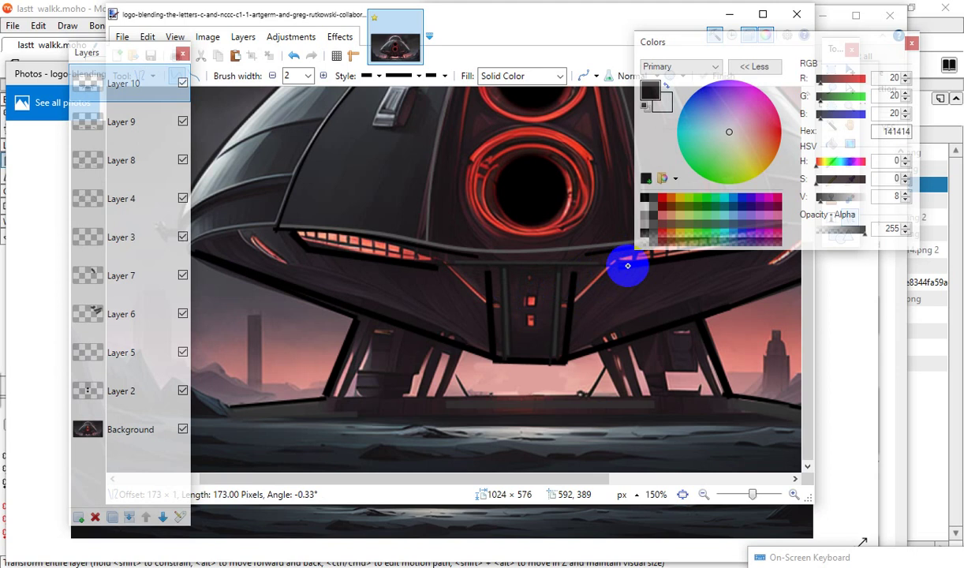
{"action": "mouse_move", "coordinate": [628, 266]}
{"action": "left_mouse_down"}
{"action": "mouse_move", "coordinate": [638, 262]}
{"action": "mouse_move", "coordinate": [625, 282]}
{"action": "mouse_move", "coordinate": [625, 266]}
{"action": "left_mouse_up"}
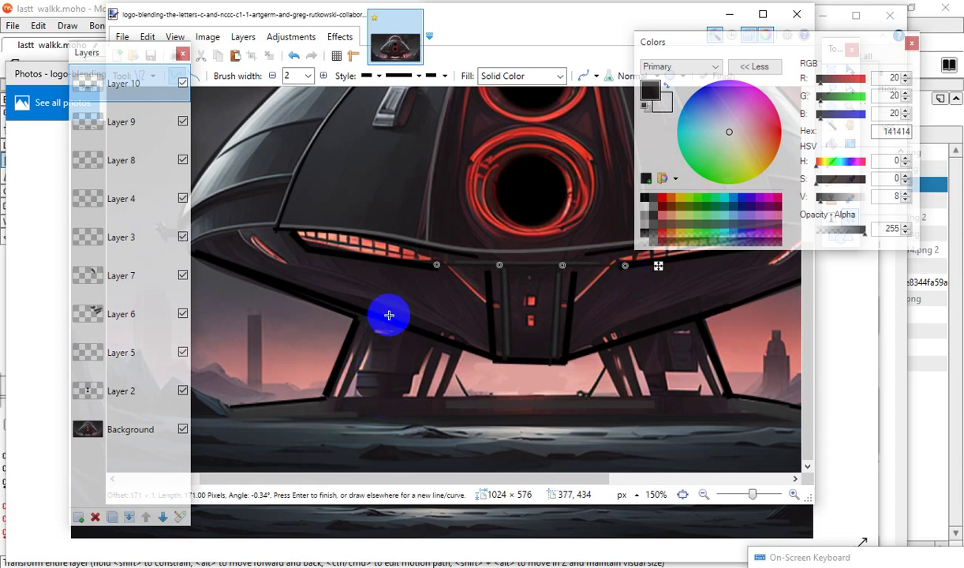
{"action": "key", "text": "b"}
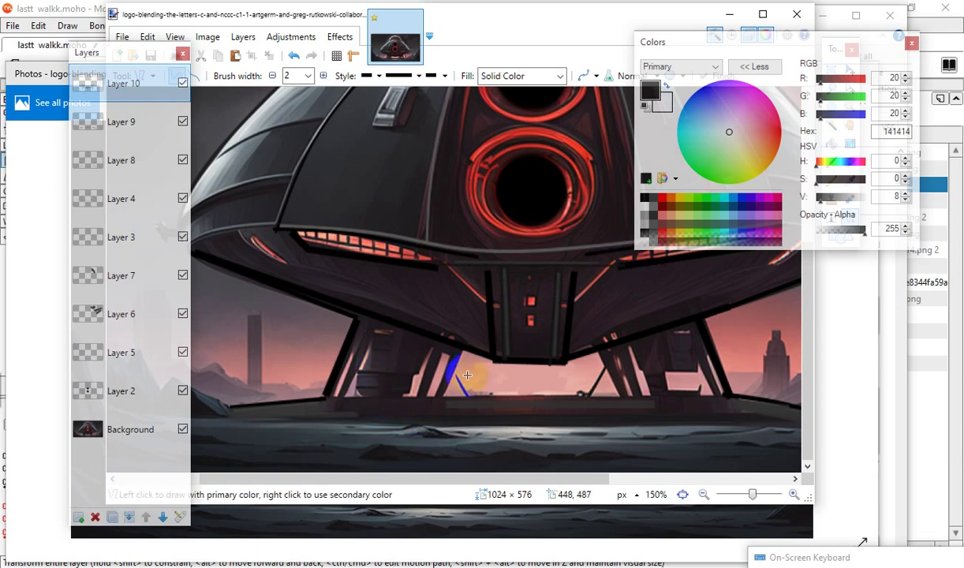
Lighten the colour to 3F3F3F (V 25) and add an empty Layer 11 on top.
{"action": "scroll", "coordinate": [521, 406], "scroll_direction": "up", "scroll_amount": 3}
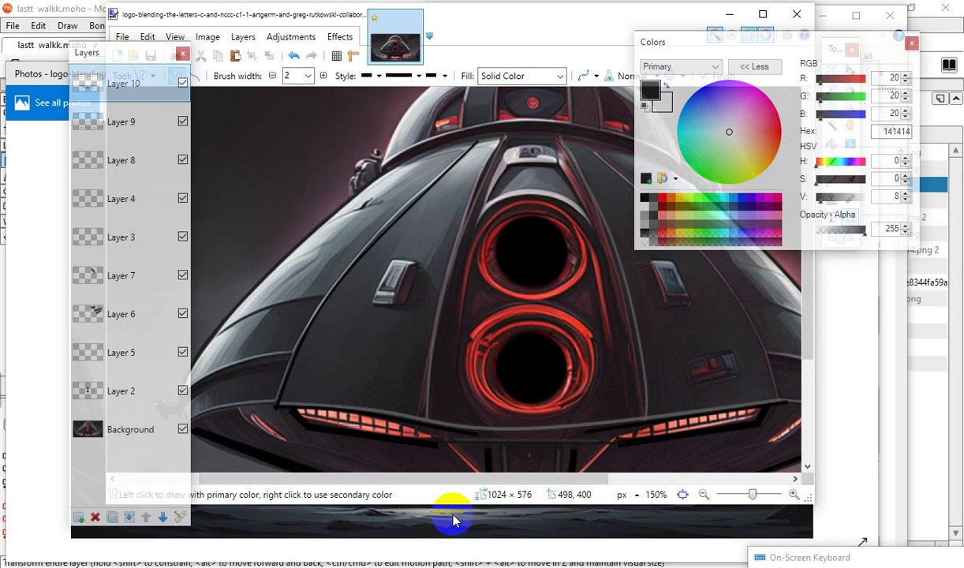
{"action": "scroll", "coordinate": [453, 521], "scroll_direction": "down", "scroll_amount": 3}
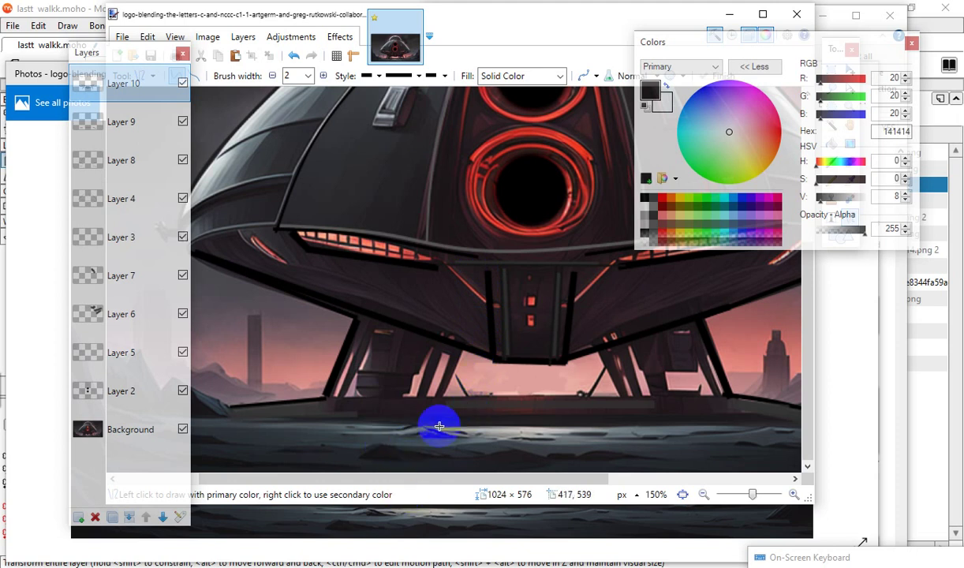
{"action": "left_click", "coordinate": [832, 203]}
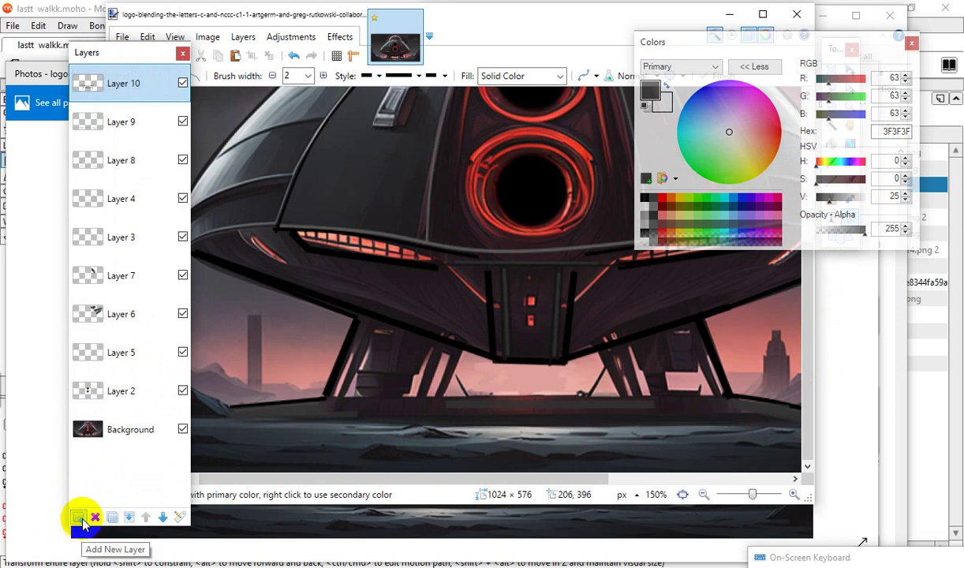
{"action": "left_click", "coordinate": [80, 517]}
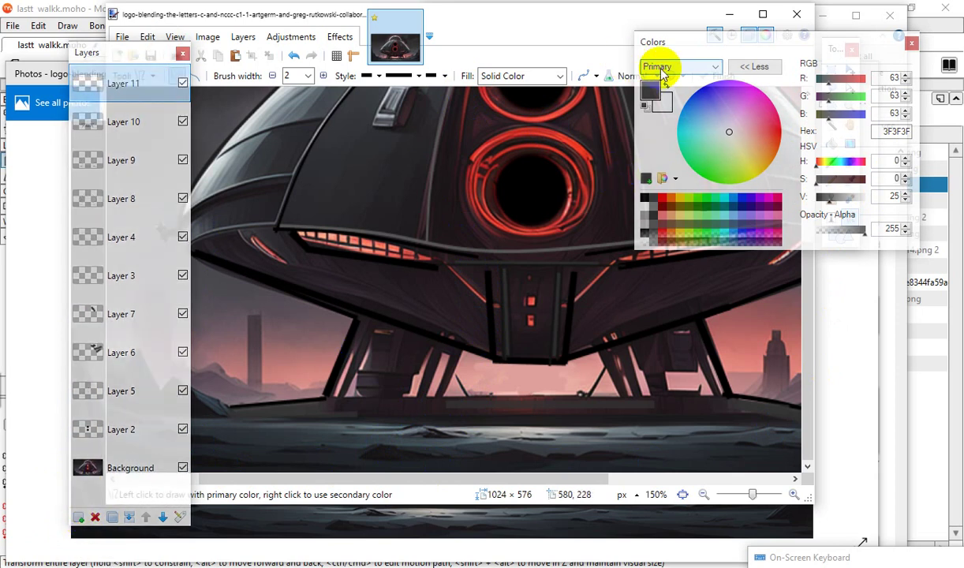
Widen the line brush to 10 pixels, drawing and undoing trial lines on the hull.
{"action": "left_click_drag", "start_coordinate": [721, 39], "coordinate": [819, 287]}
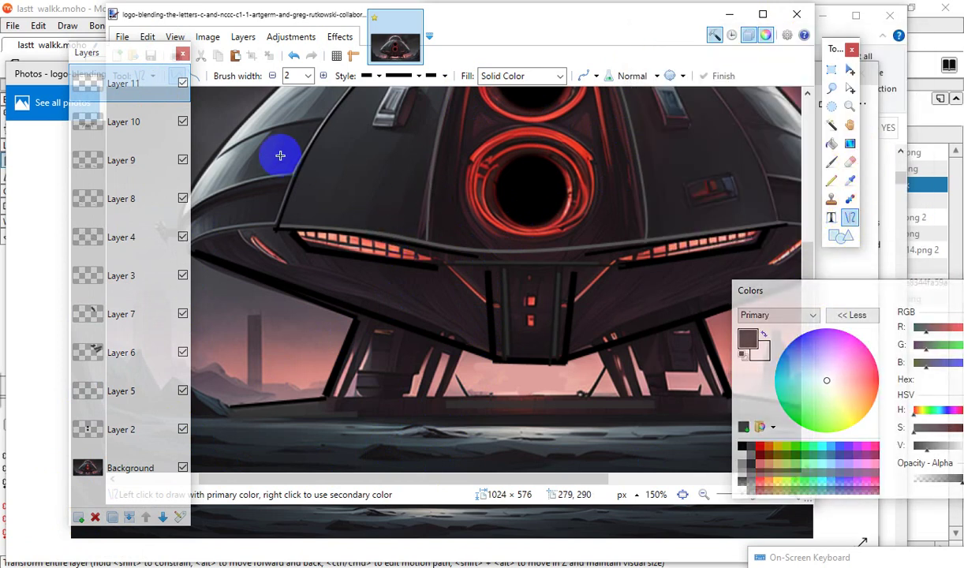
{"action": "left_click_drag", "start_coordinate": [280, 155], "coordinate": [456, 316]}
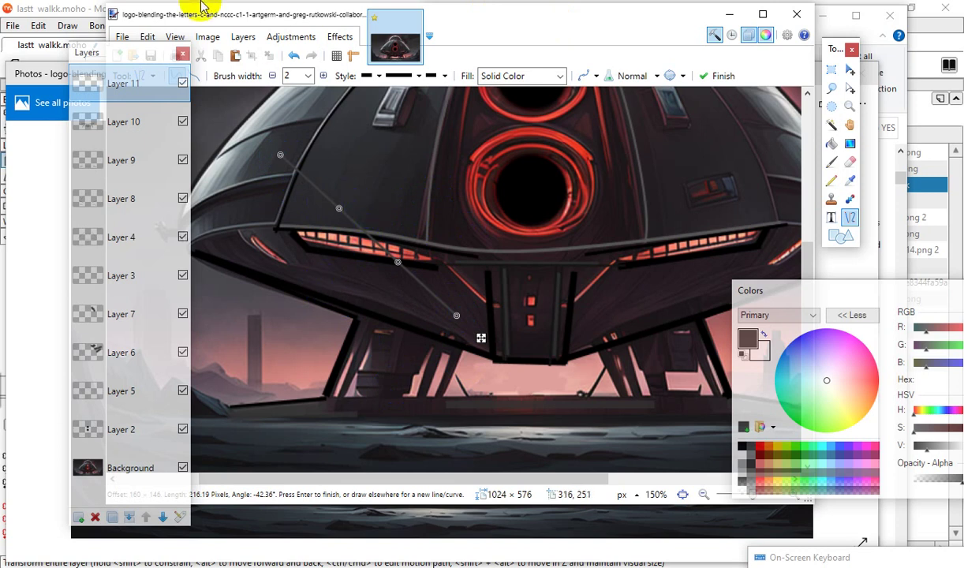
{"action": "left_click", "coordinate": [293, 55]}
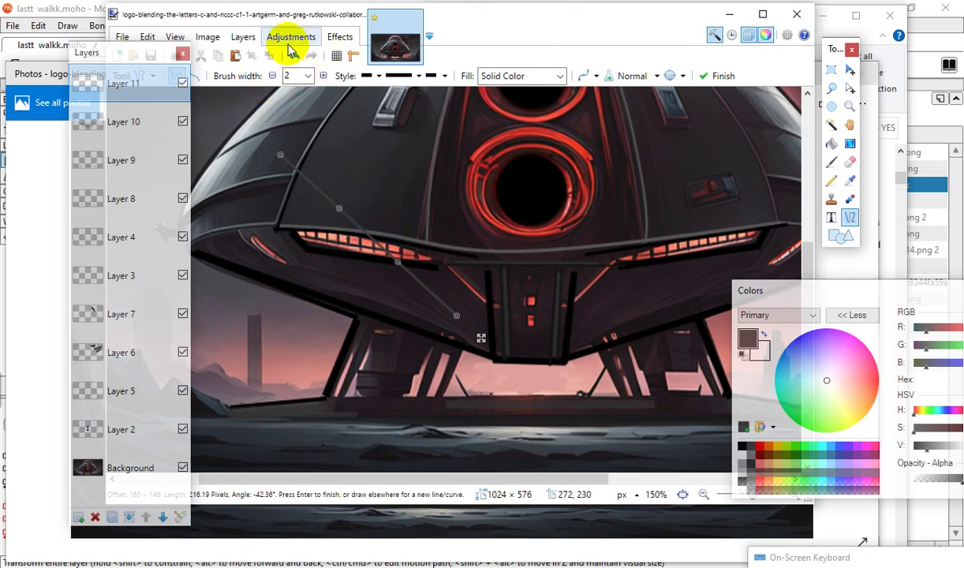
{"action": "left_click", "coordinate": [323, 76]}
{"action": "left_click", "coordinate": [324, 75]}
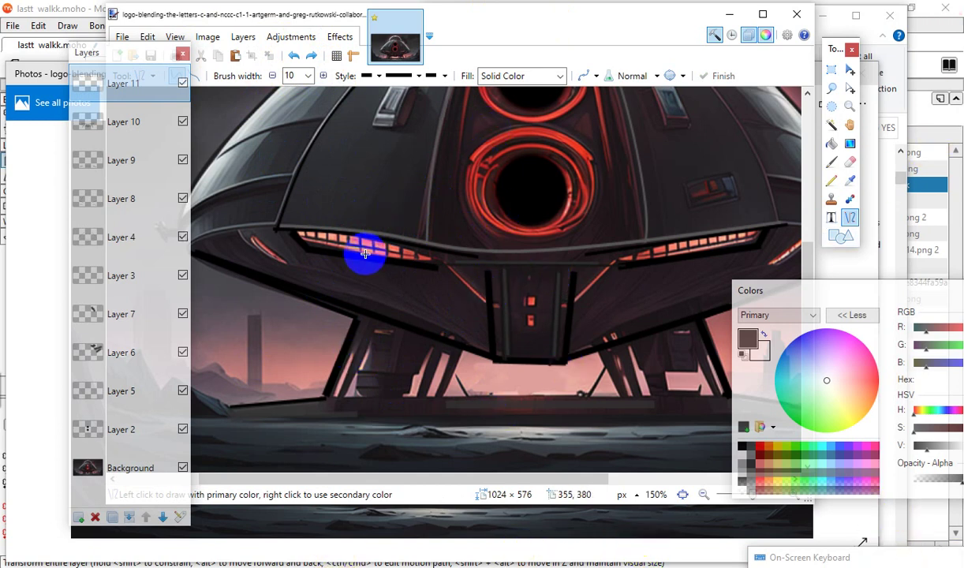
{"action": "left_click_drag", "start_coordinate": [377, 136], "coordinate": [381, 287]}
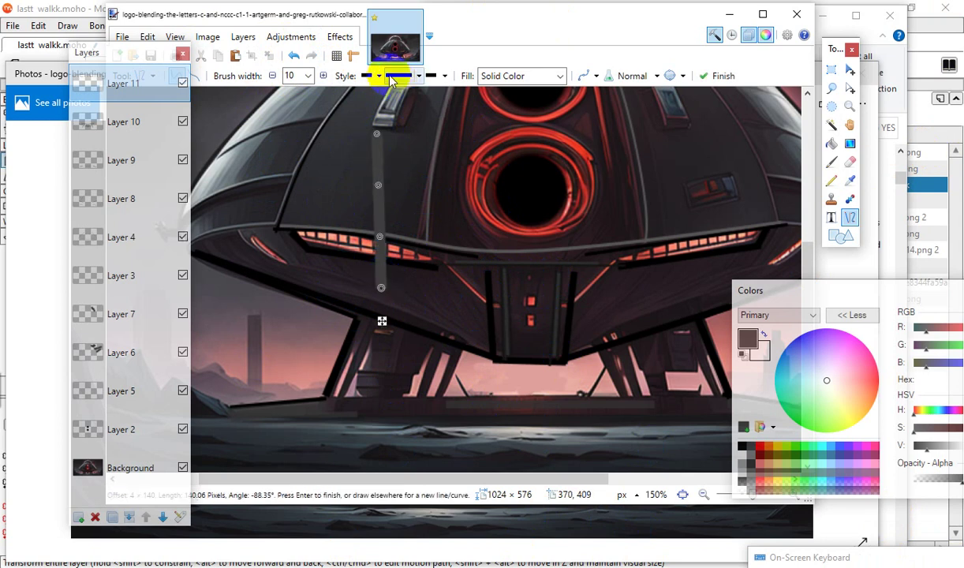
{"action": "left_click", "coordinate": [293, 57]}
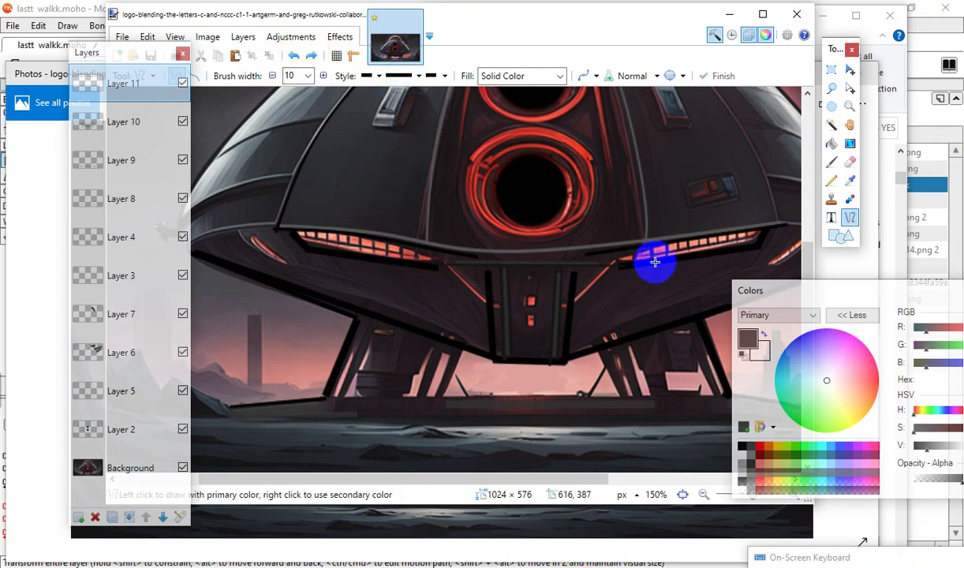
{"action": "left_click_drag", "start_coordinate": [897, 289], "coordinate": [803, 9]}
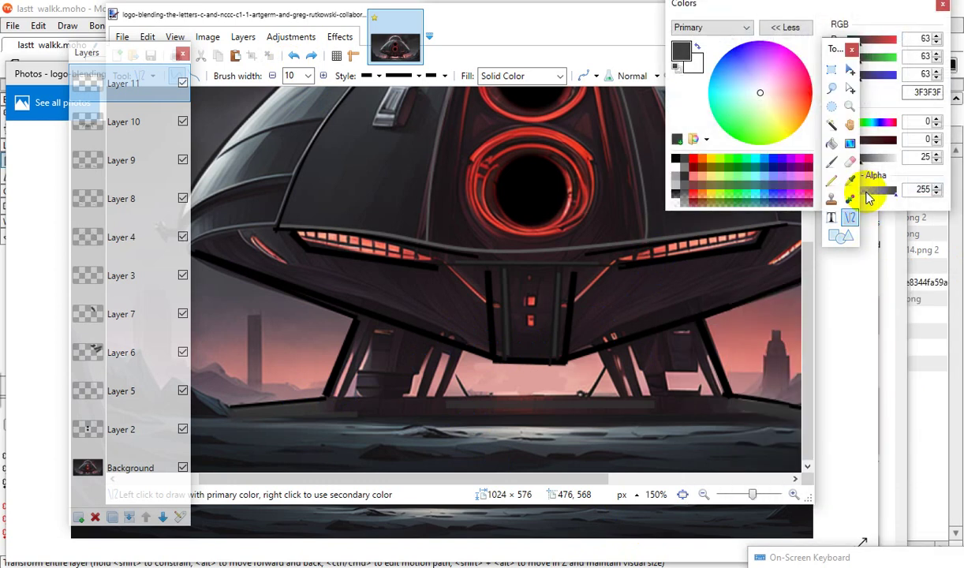
Try test lines across the hull and toward the ground, undoing each.
{"action": "left_click_drag", "start_coordinate": [838, 49], "coordinate": [893, 348]}
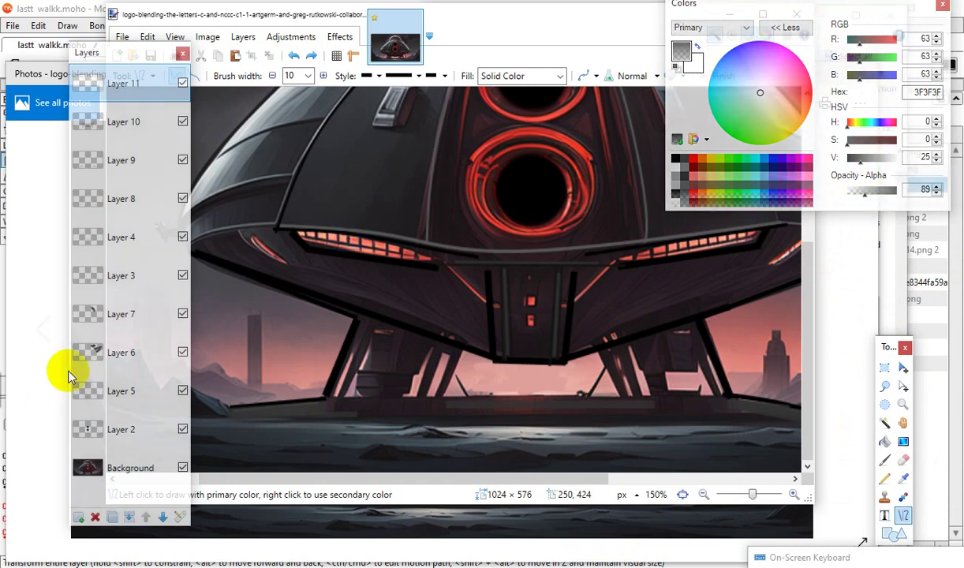
{"action": "left_click_drag", "start_coordinate": [346, 167], "coordinate": [431, 313]}
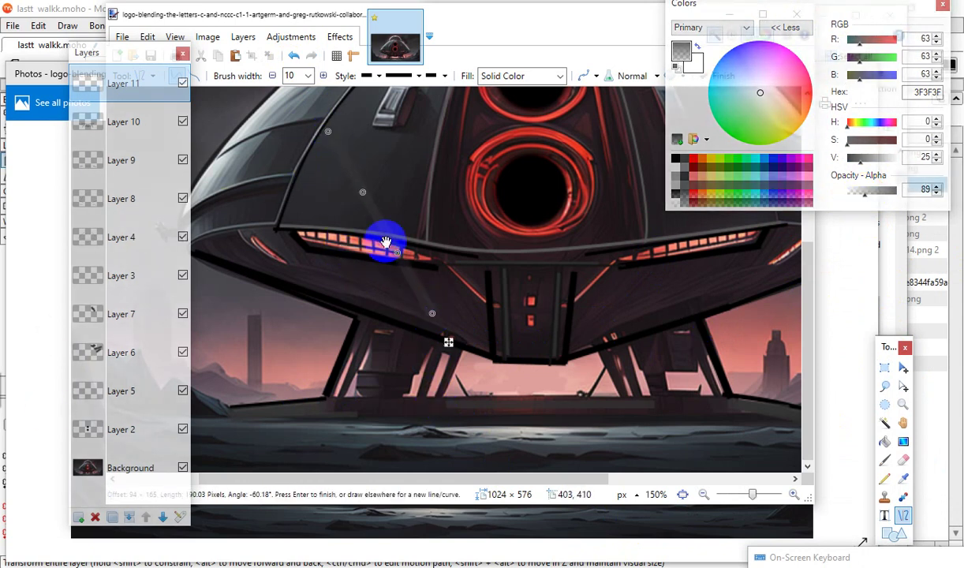
{"action": "left_click", "coordinate": [296, 60]}
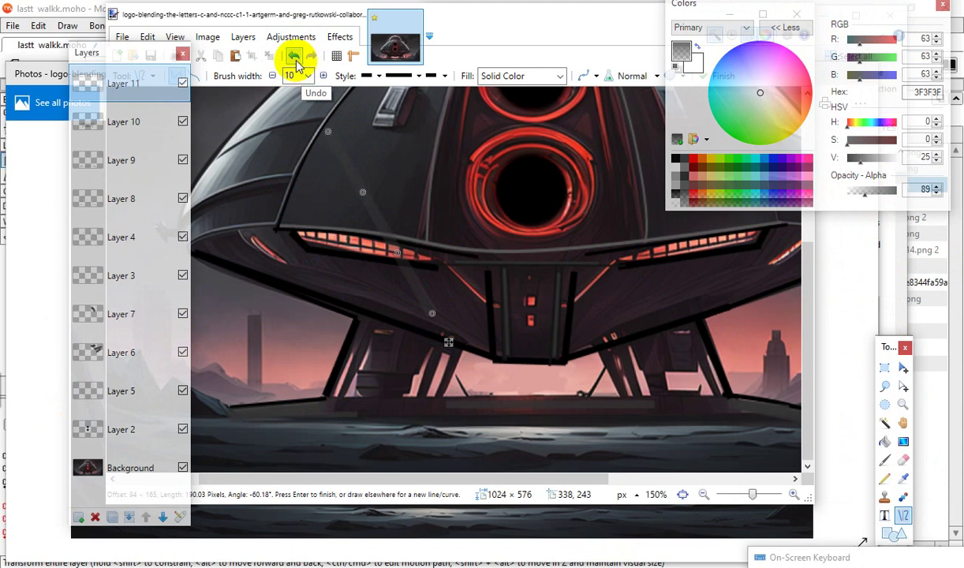
{"action": "left_click", "coordinate": [295, 60]}
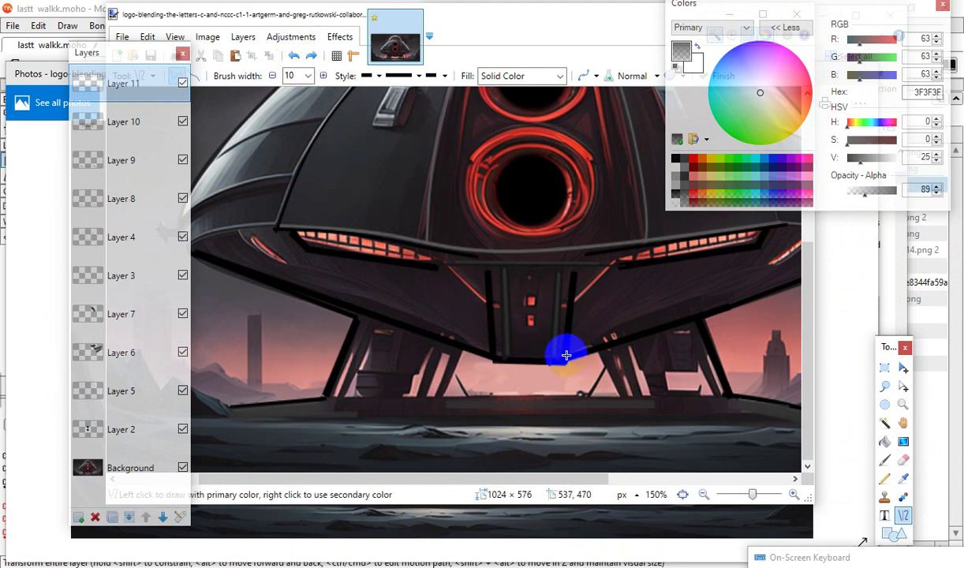
{"action": "mouse_move", "coordinate": [566, 355]}
{"action": "left_mouse_down"}
{"action": "mouse_move", "coordinate": [711, 301]}
{"action": "mouse_move", "coordinate": [658, 417]}
{"action": "left_mouse_up"}
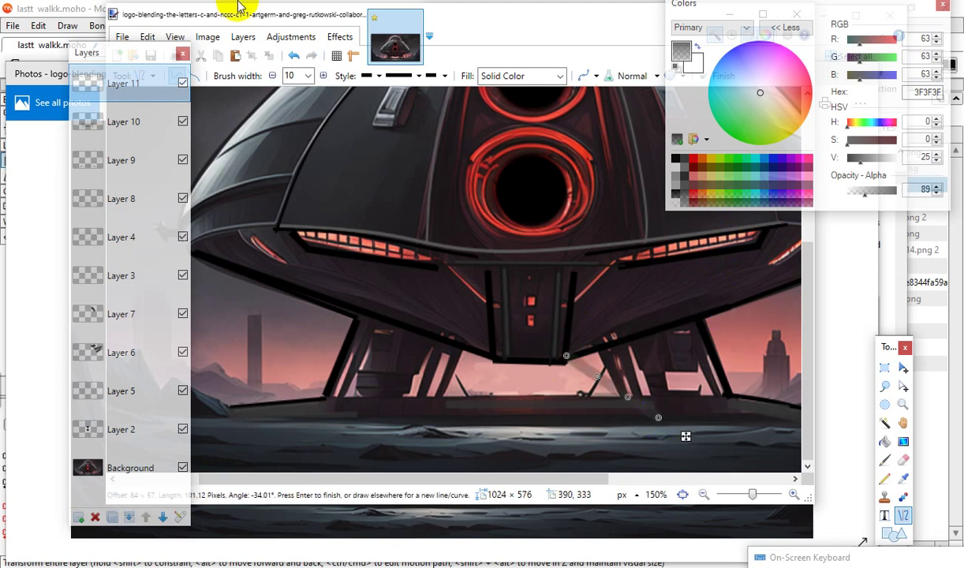
{"action": "left_click", "coordinate": [294, 56]}
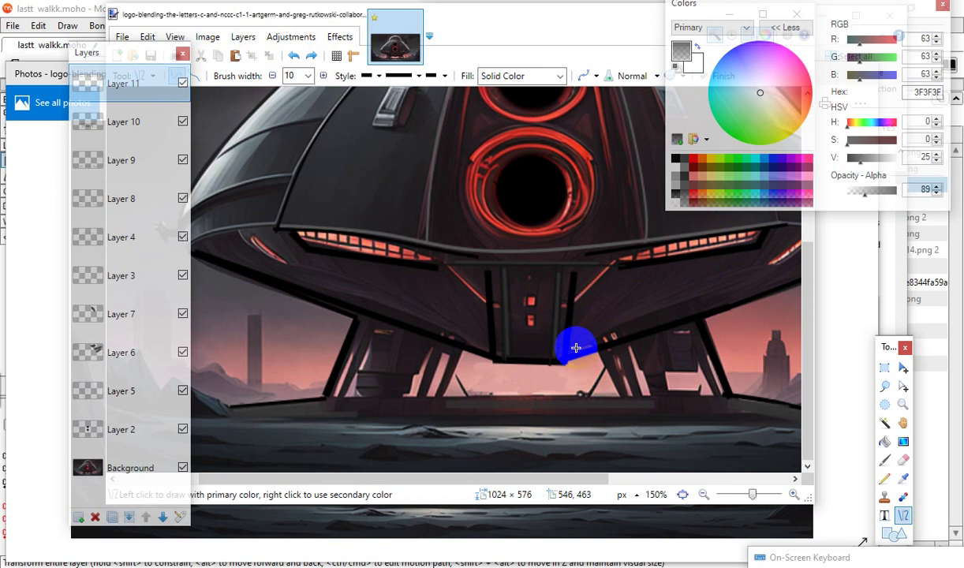
Draw and commit a dark-gray outline along the hull's right underside near the landing leg.
{"action": "left_click_drag", "start_coordinate": [553, 349], "coordinate": [711, 317]}
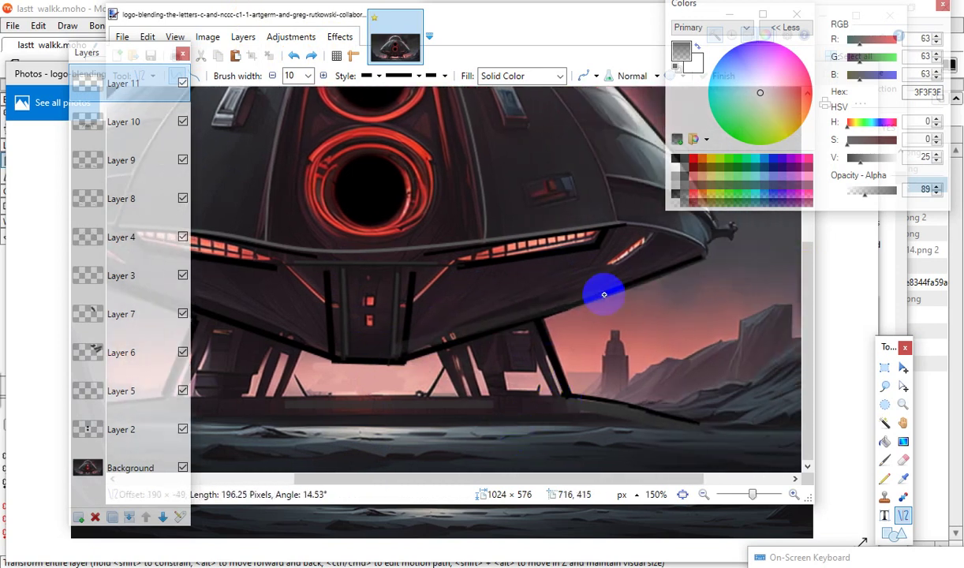
{"action": "mouse_move", "coordinate": [711, 318]}
{"action": "left_mouse_down"}
{"action": "mouse_move", "coordinate": [606, 283]}
{"action": "mouse_move", "coordinate": [633, 273]}
{"action": "left_mouse_up"}
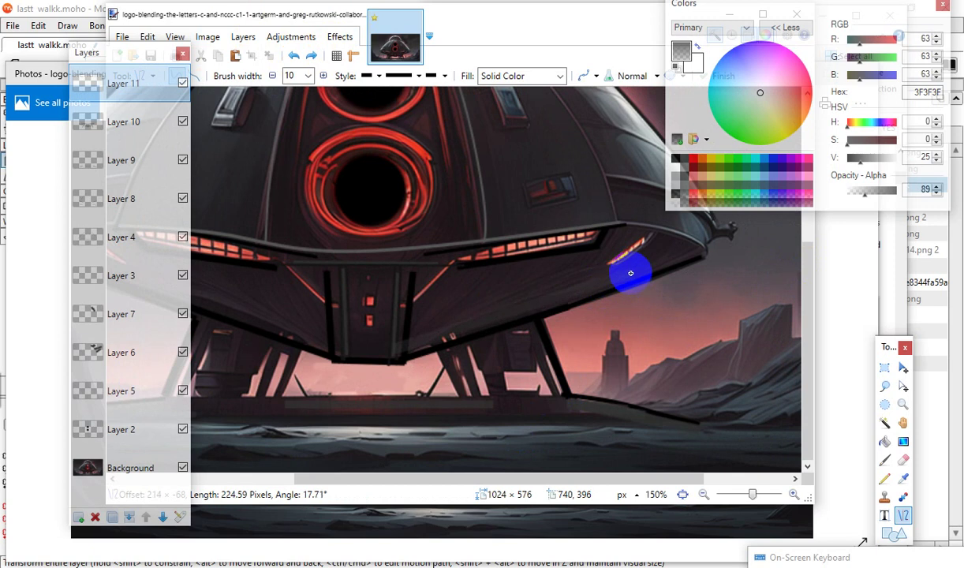
{"action": "left_click_drag", "start_coordinate": [630, 273], "coordinate": [631, 273]}
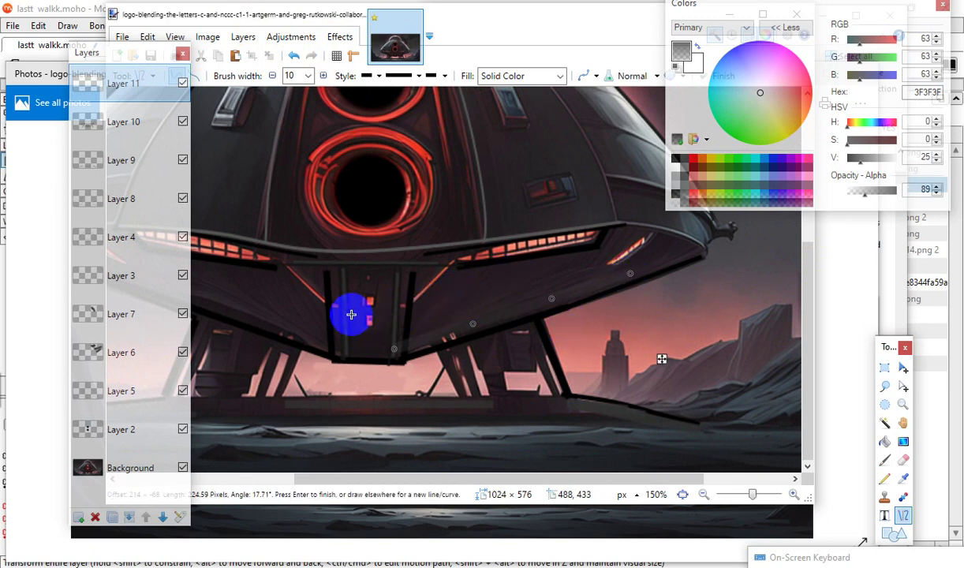
{"action": "key", "text": "Return"}
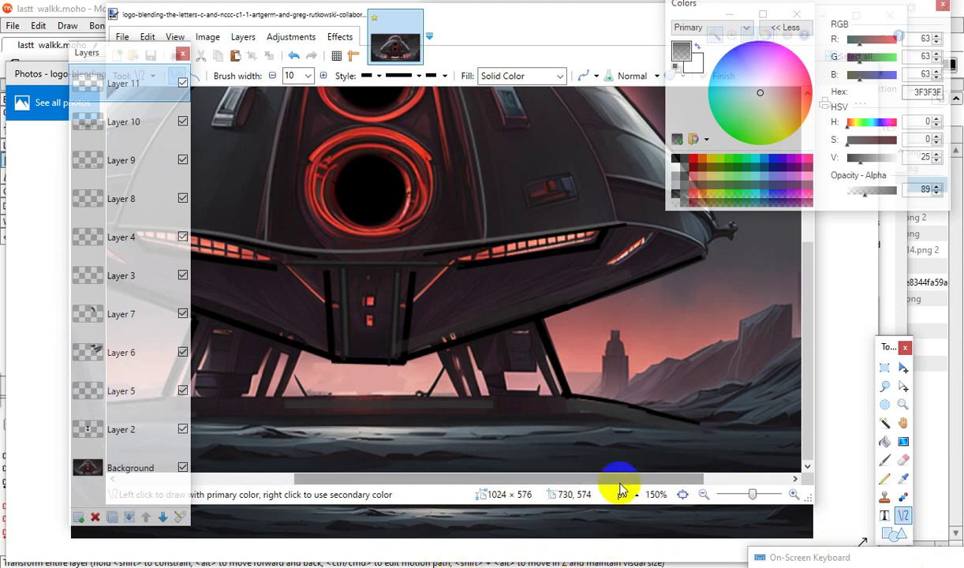
Pan the canvas and outline the hull's left underside in dark gray.
{"action": "left_click_drag", "start_coordinate": [643, 347], "coordinate": [574, 448]}
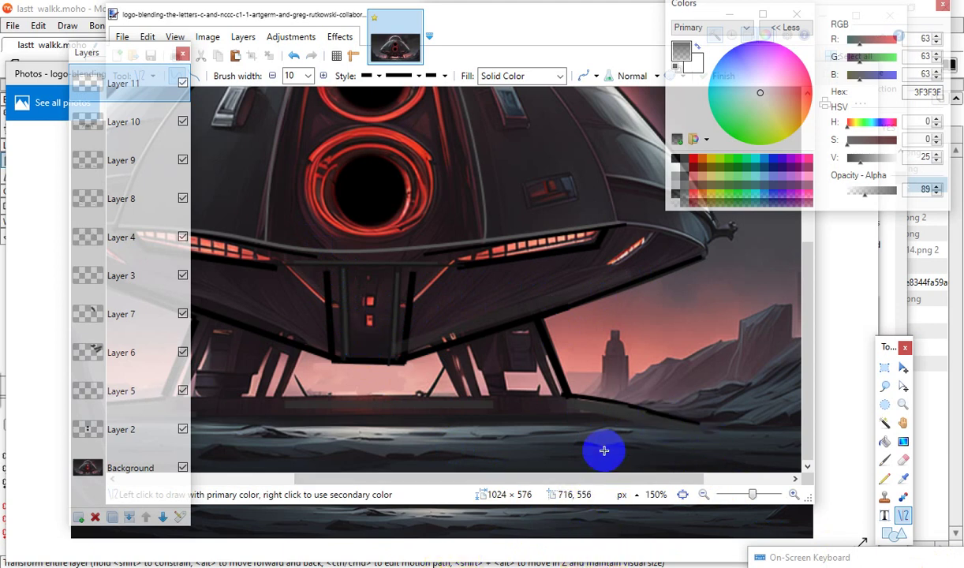
{"action": "left_click_drag", "start_coordinate": [587, 497], "coordinate": [525, 527]}
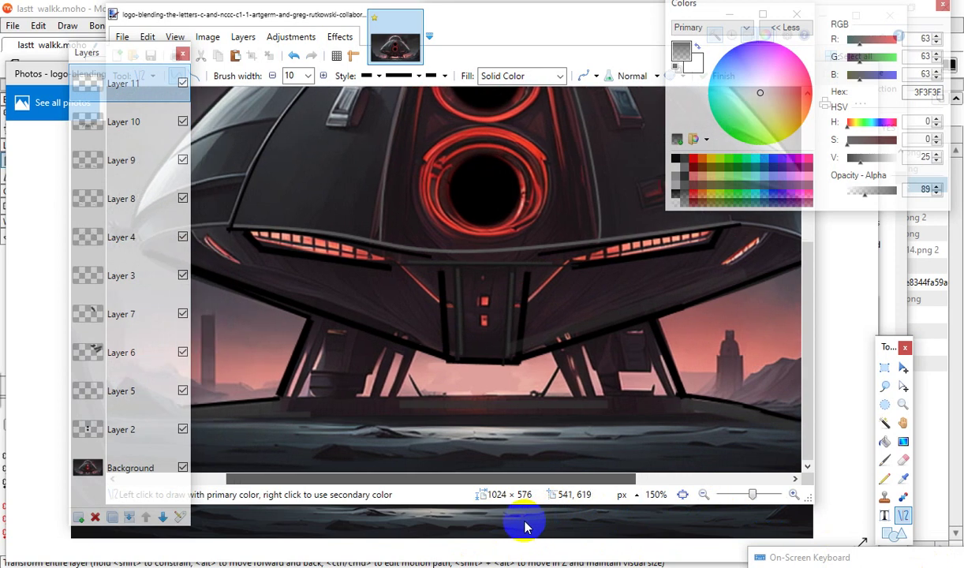
{"action": "left_click_drag", "start_coordinate": [525, 527], "coordinate": [467, 527]}
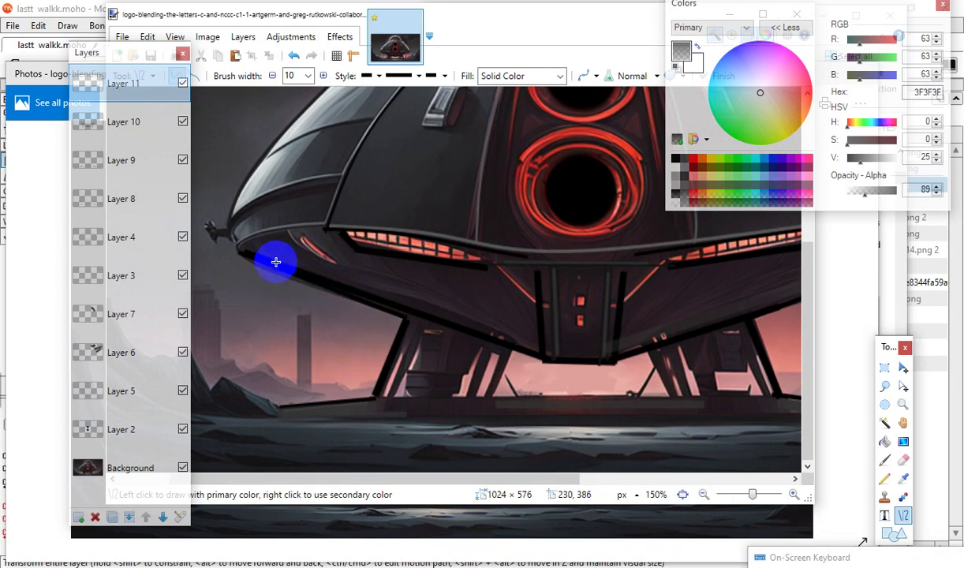
{"action": "mouse_move", "coordinate": [256, 254]}
{"action": "left_mouse_down"}
{"action": "mouse_move", "coordinate": [531, 317]}
{"action": "mouse_move", "coordinate": [530, 343]}
{"action": "left_mouse_up"}
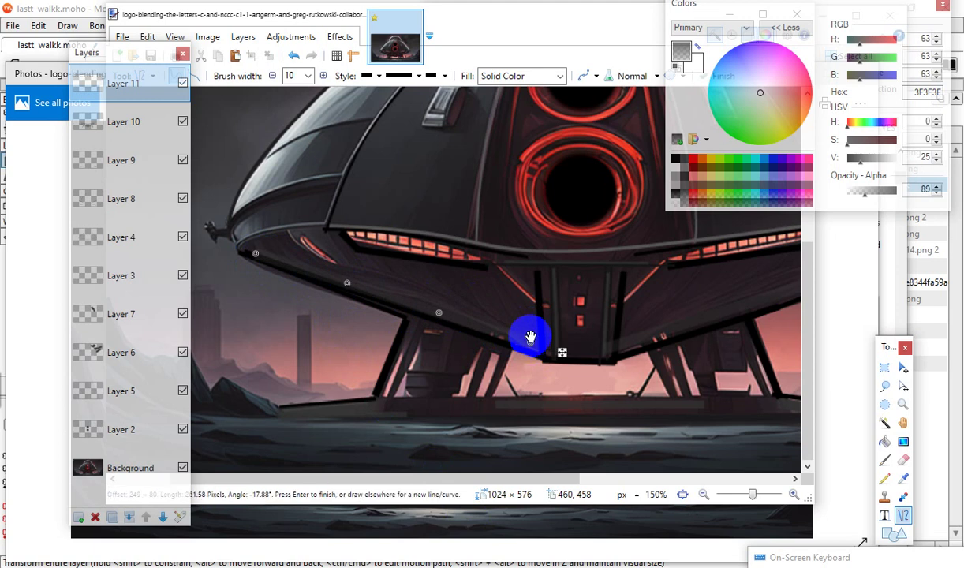
{"action": "key", "text": "Return"}
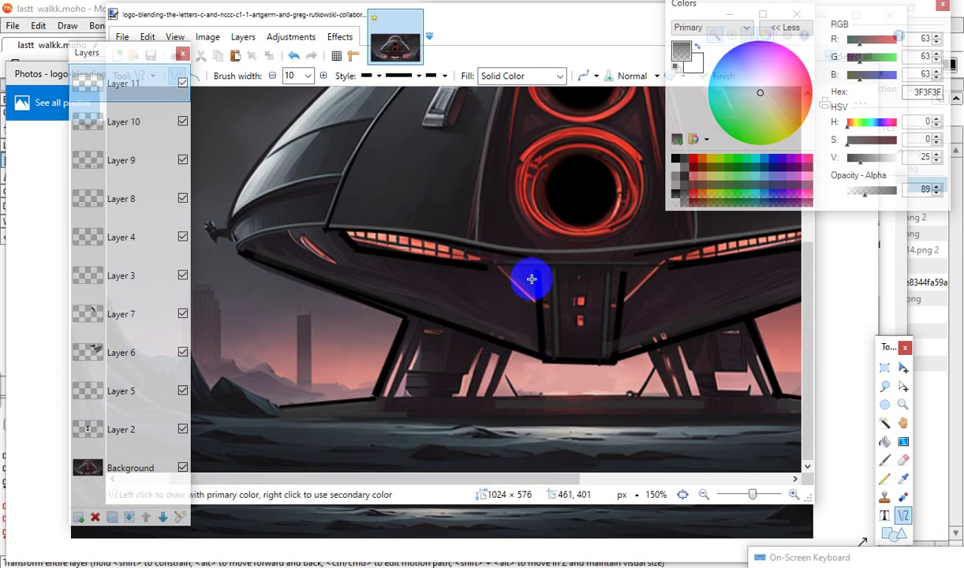
Draw five vertical dark-gray lines down the central panel, committing each in turn.
{"action": "left_click_drag", "start_coordinate": [533, 269], "coordinate": [536, 353]}
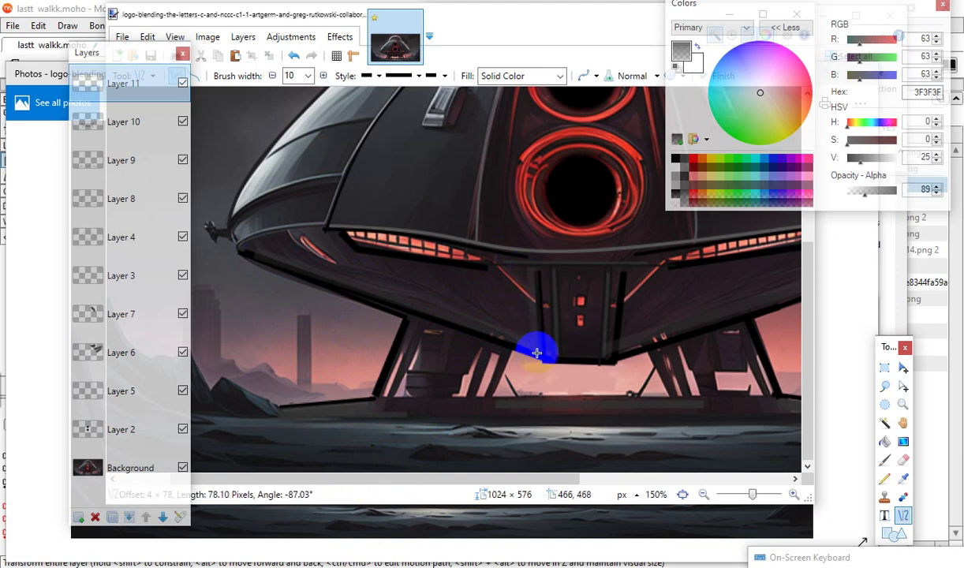
{"action": "key", "text": "Return"}
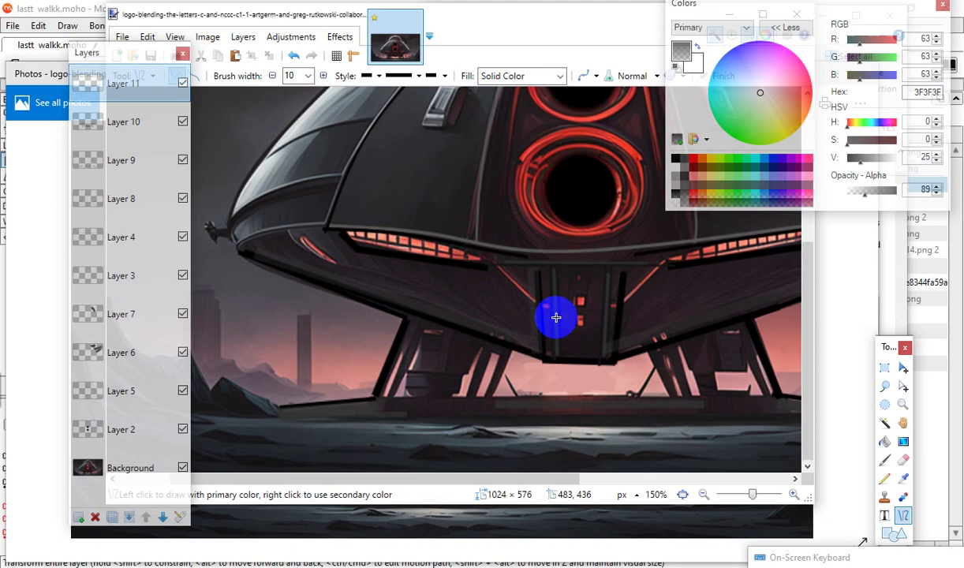
{"action": "left_click_drag", "start_coordinate": [629, 268], "coordinate": [624, 350]}
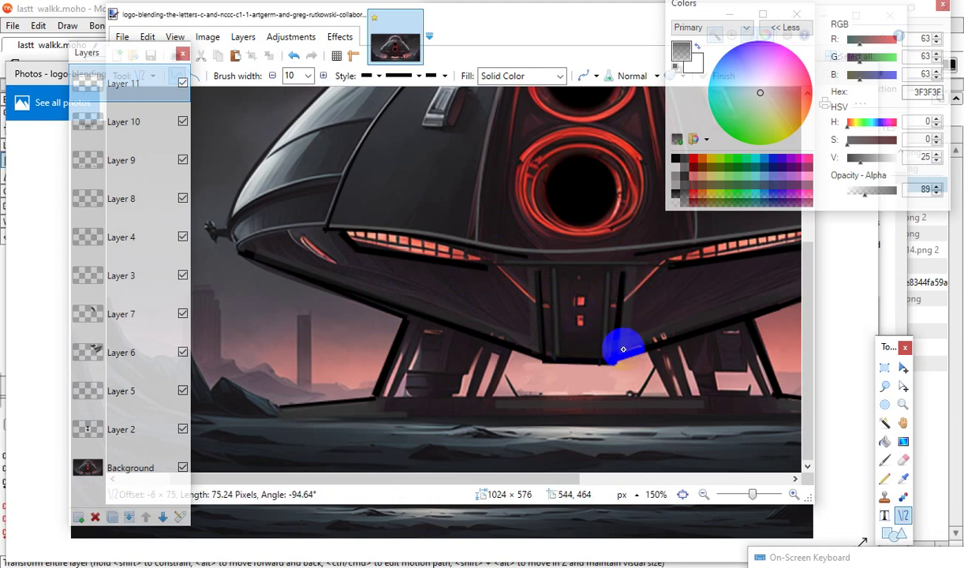
{"action": "key", "text": "Return"}
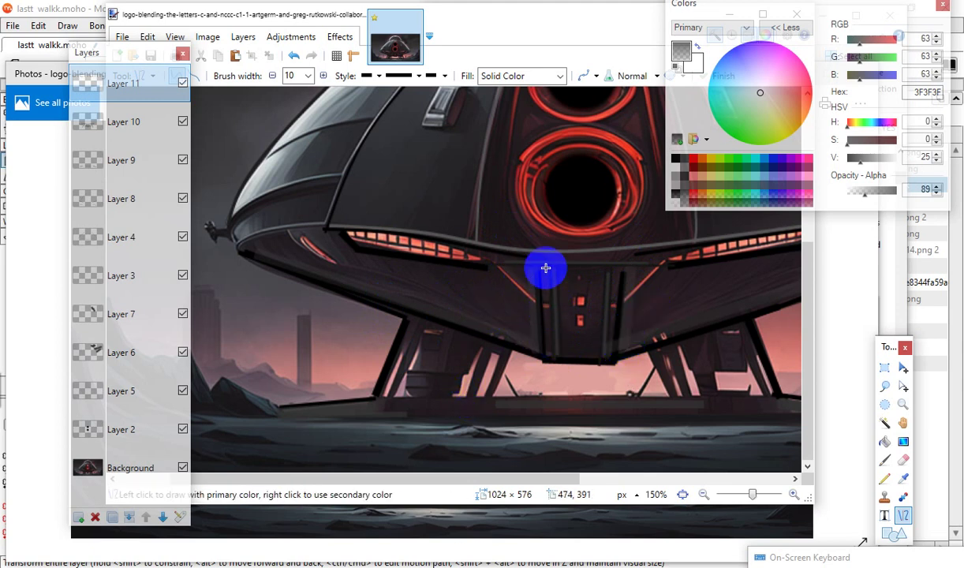
{"action": "left_click_drag", "start_coordinate": [544, 268], "coordinate": [543, 357]}
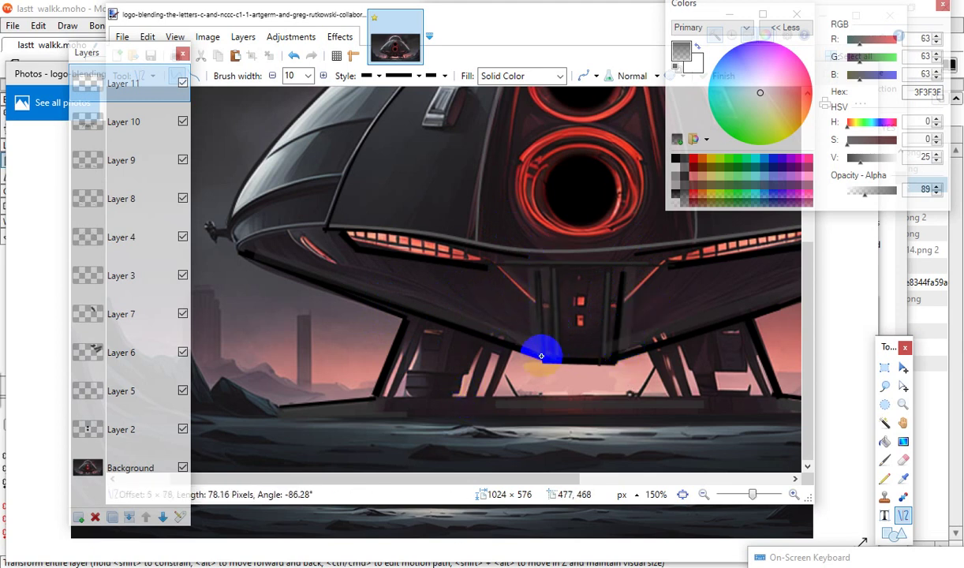
{"action": "mouse_move", "coordinate": [548, 357]}
{"action": "left_mouse_down"}
{"action": "mouse_move", "coordinate": [564, 360]}
{"action": "mouse_move", "coordinate": [520, 355]}
{"action": "mouse_move", "coordinate": [545, 362]}
{"action": "mouse_move", "coordinate": [545, 340]}
{"action": "mouse_move", "coordinate": [548, 358]}
{"action": "mouse_move", "coordinate": [560, 355]}
{"action": "mouse_move", "coordinate": [544, 358]}
{"action": "left_mouse_up"}
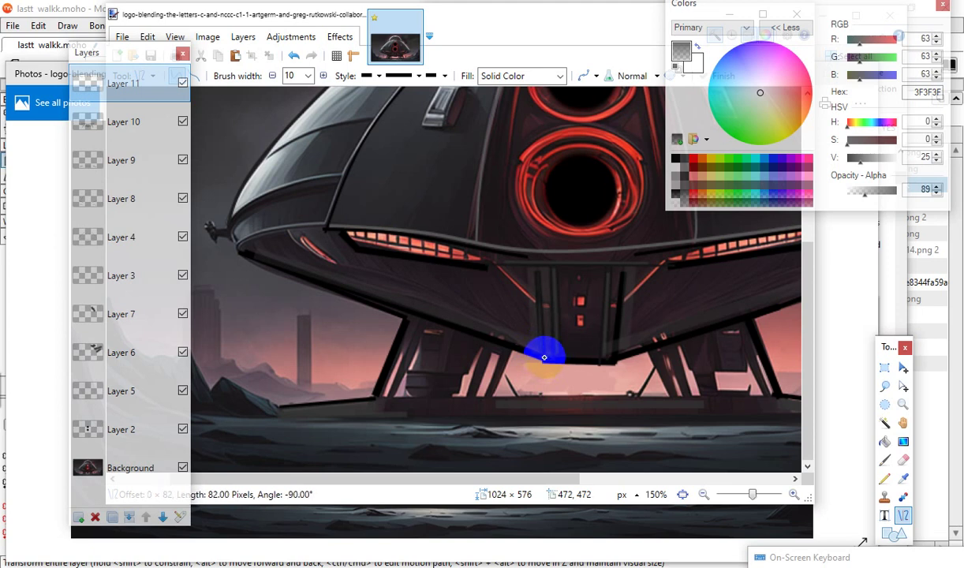
{"action": "left_click_drag", "start_coordinate": [545, 357], "coordinate": [545, 358]}
{"action": "key", "text": "Return"}
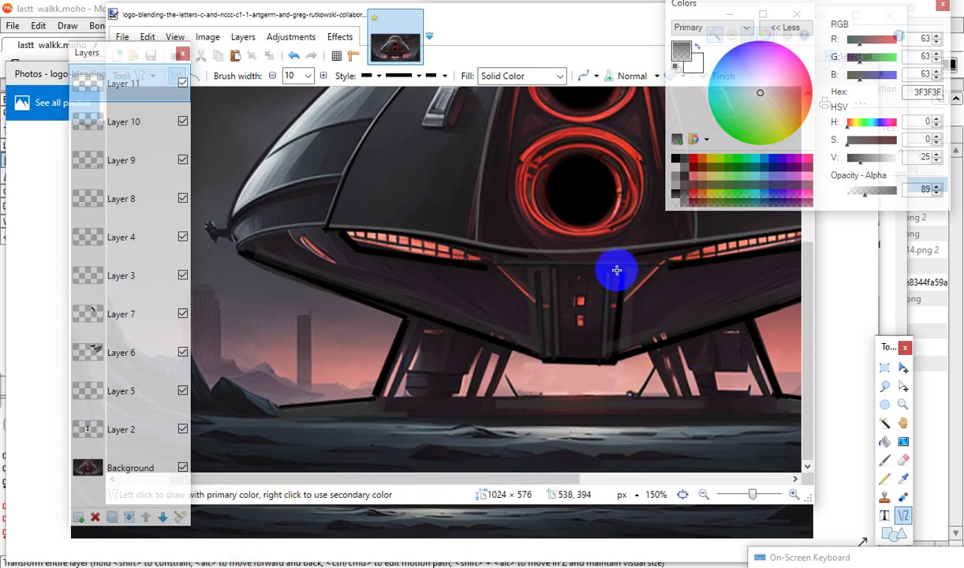
{"action": "mouse_move", "coordinate": [614, 269]}
{"action": "left_mouse_down"}
{"action": "mouse_move", "coordinate": [620, 392]}
{"action": "mouse_move", "coordinate": [607, 349]}
{"action": "left_mouse_up"}
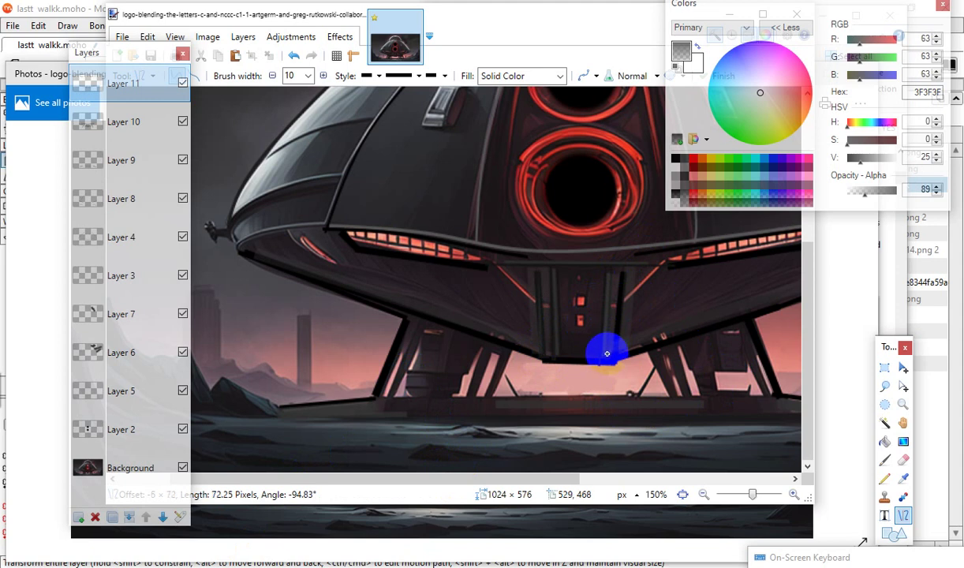
{"action": "key", "text": "Return"}
{"action": "mouse_move", "coordinate": [580, 267]}
{"action": "left_mouse_down"}
{"action": "mouse_move", "coordinate": [566, 367]}
{"action": "mouse_move", "coordinate": [577, 351]}
{"action": "mouse_move", "coordinate": [582, 359]}
{"action": "mouse_move", "coordinate": [570, 345]}
{"action": "mouse_move", "coordinate": [579, 352]}
{"action": "left_mouse_up"}
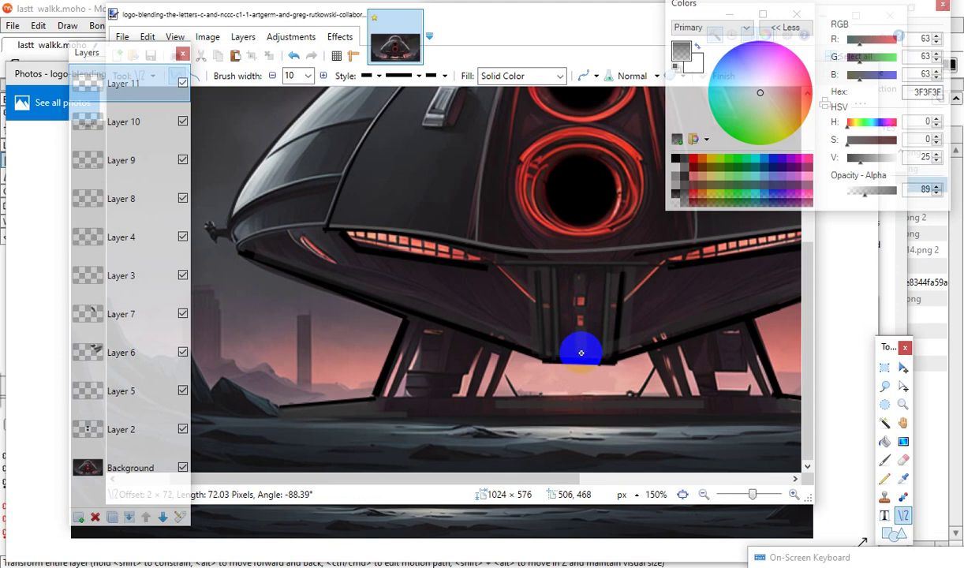
Finish the last vertical panel line and outline the central panel's top edge.
{"action": "mouse_move", "coordinate": [581, 353]}
{"action": "left_mouse_down"}
{"action": "mouse_move", "coordinate": [565, 346]}
{"action": "mouse_move", "coordinate": [576, 353]}
{"action": "left_mouse_up"}
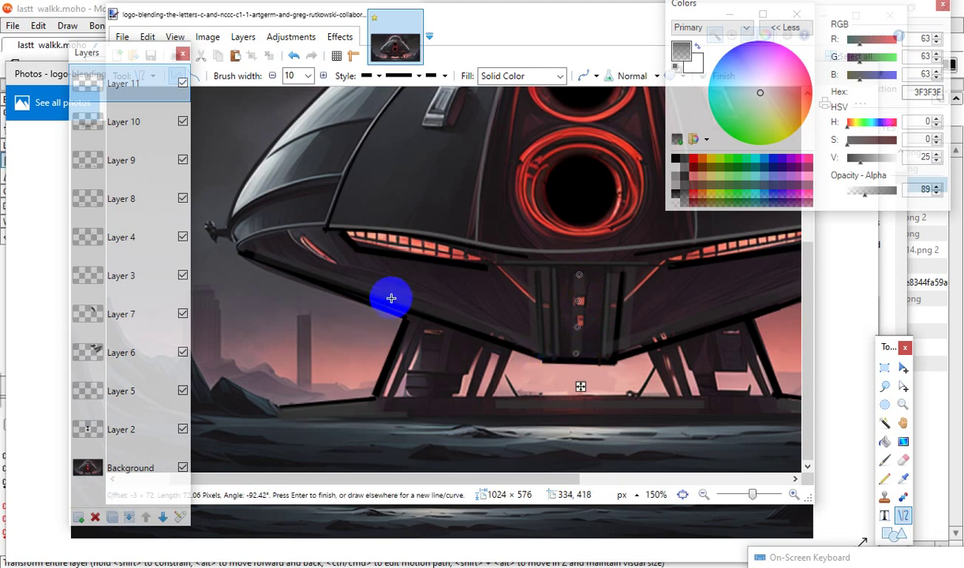
{"action": "key", "text": "Return"}
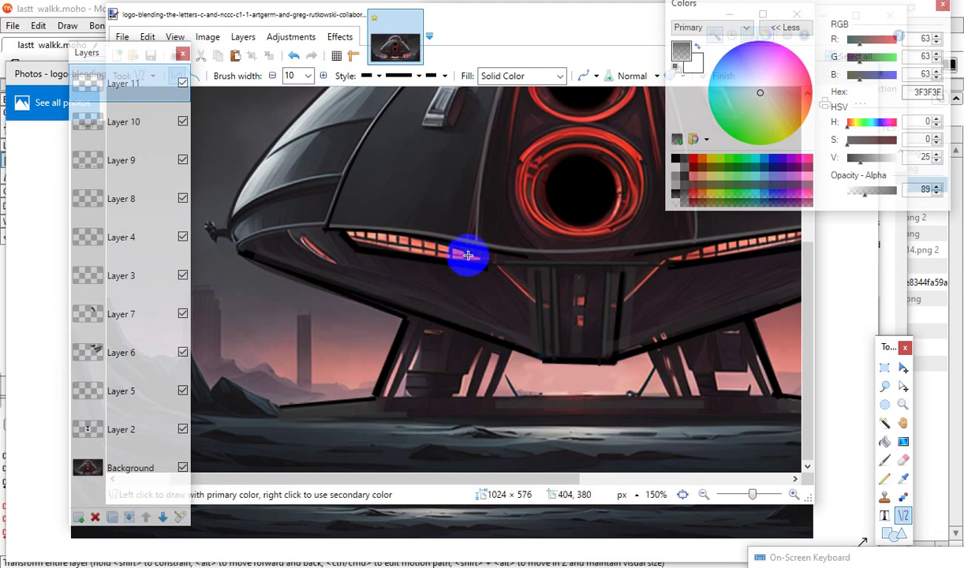
{"action": "left_click_drag", "start_coordinate": [483, 263], "coordinate": [666, 255]}
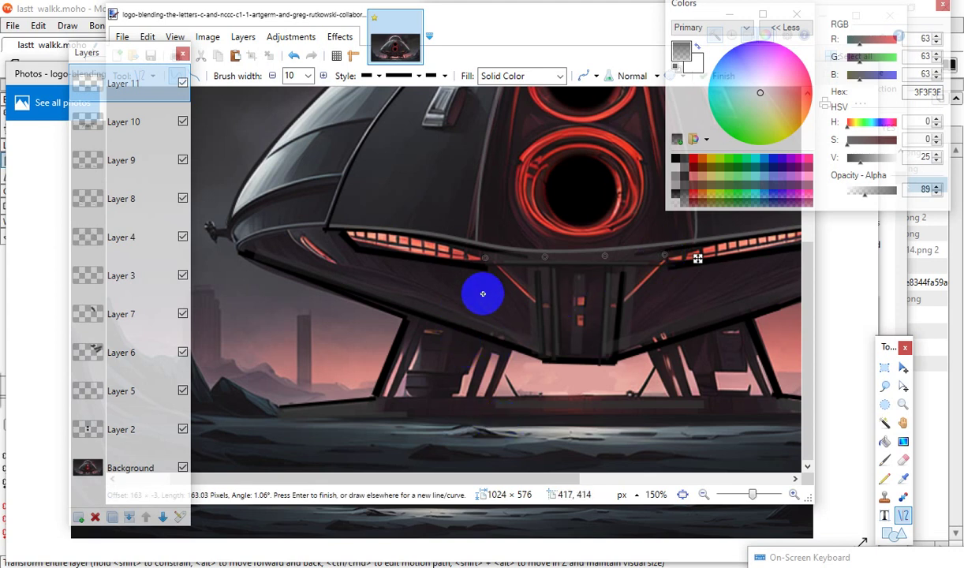
{"action": "key", "text": "Return"}
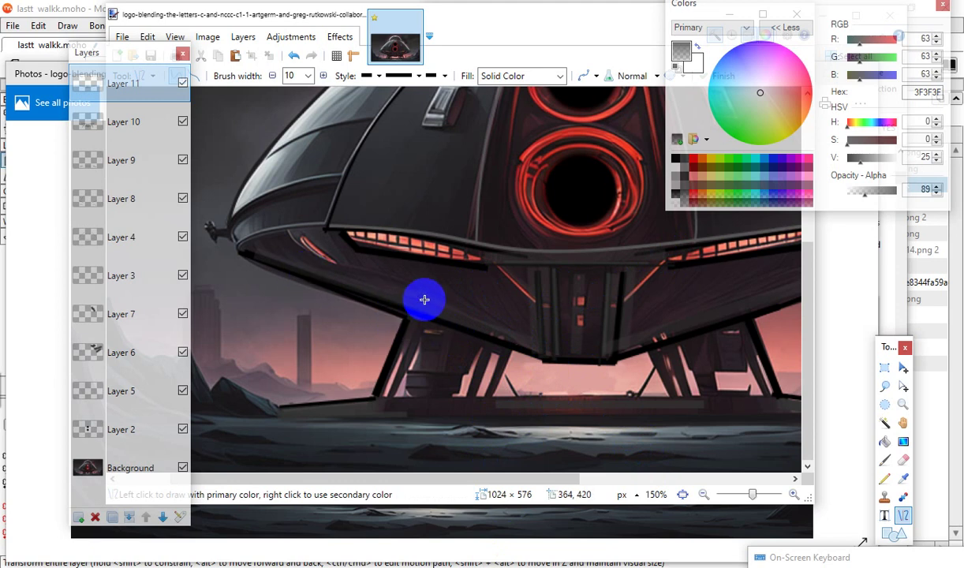
Add dark-gray strokes along the lower left and lower right hull edges.
{"action": "left_click_drag", "start_coordinate": [422, 306], "coordinate": [522, 344]}
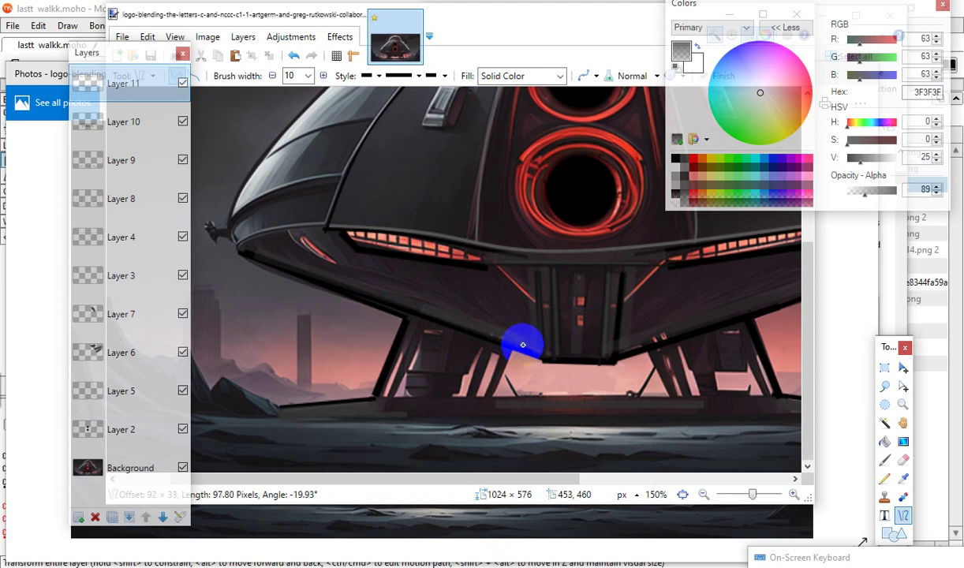
{"action": "left_click_drag", "start_coordinate": [525, 345], "coordinate": [524, 345]}
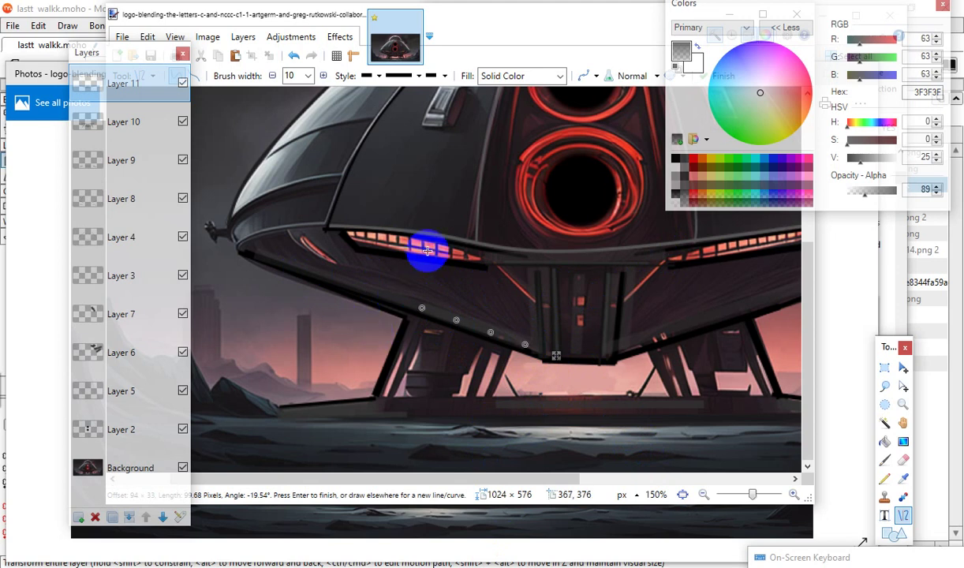
{"action": "key", "text": "Return"}
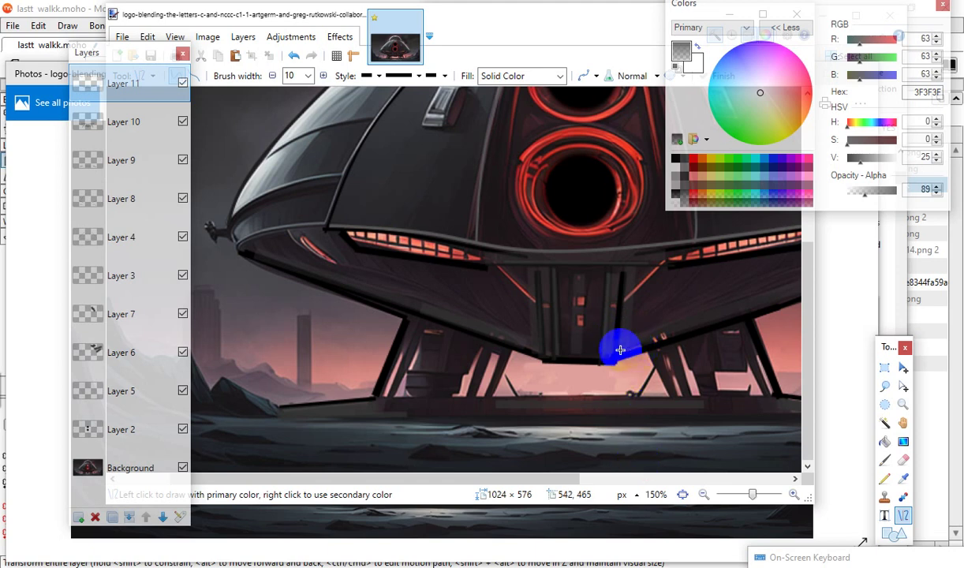
{"action": "mouse_move", "coordinate": [623, 347]}
{"action": "left_mouse_down"}
{"action": "mouse_move", "coordinate": [737, 286]}
{"action": "mouse_move", "coordinate": [686, 333]}
{"action": "mouse_move", "coordinate": [670, 312]}
{"action": "mouse_move", "coordinate": [671, 335]}
{"action": "left_mouse_up"}
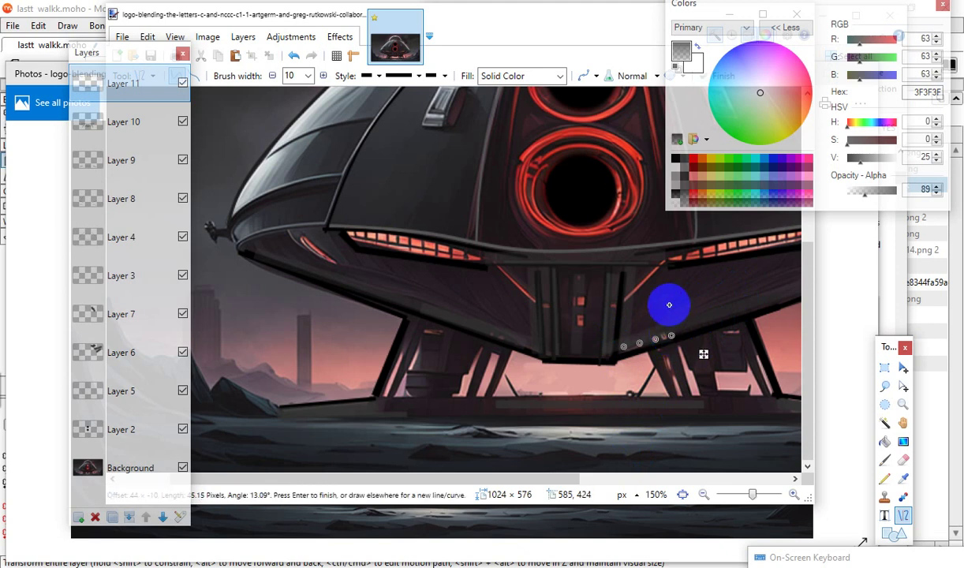
{"action": "key", "text": "Return"}
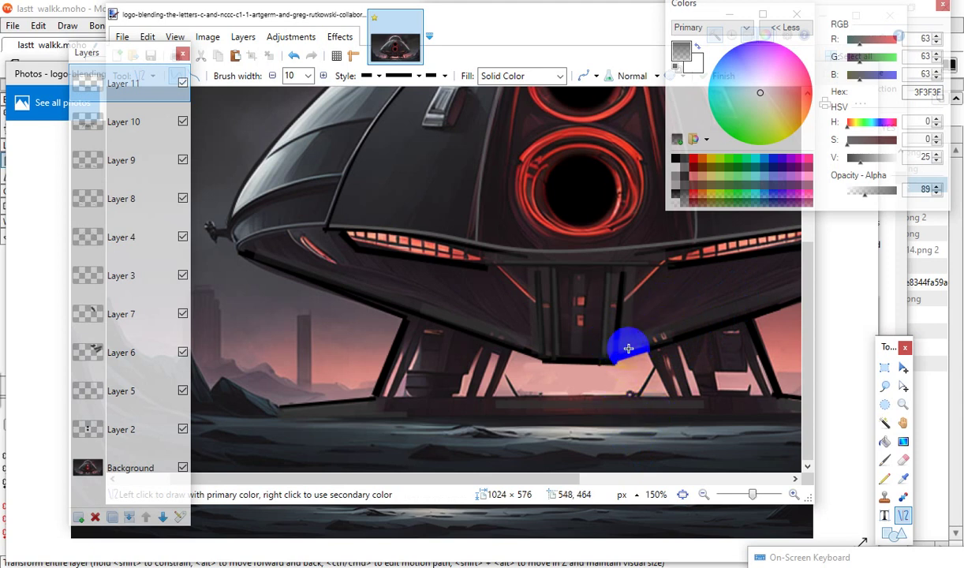
Add a short stroke beside the right leg, undo once, and begin a ground stroke.
{"action": "left_click_drag", "start_coordinate": [618, 345], "coordinate": [673, 334]}
{"action": "key", "text": "Return"}
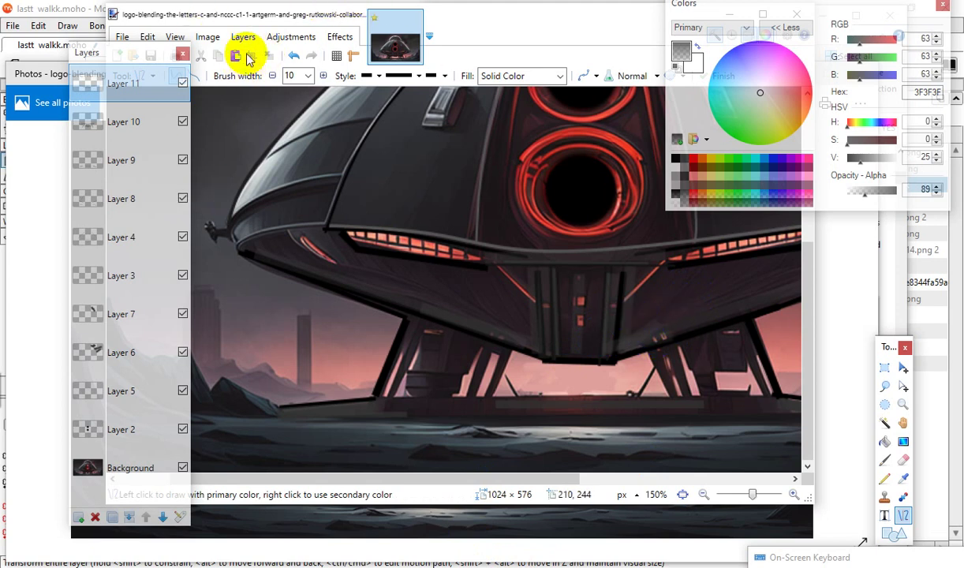
{"action": "left_click", "coordinate": [293, 56]}
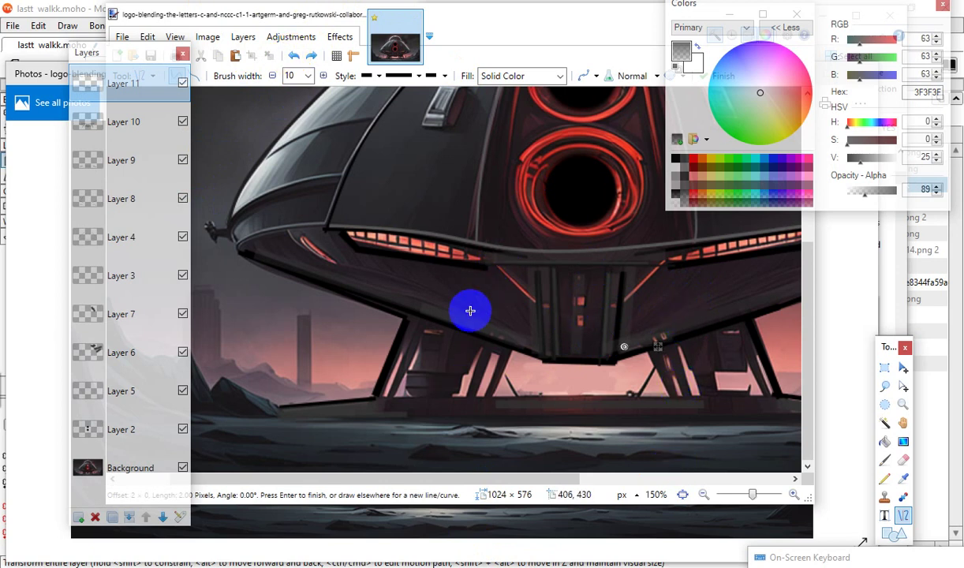
{"action": "left_click", "coordinate": [396, 306]}
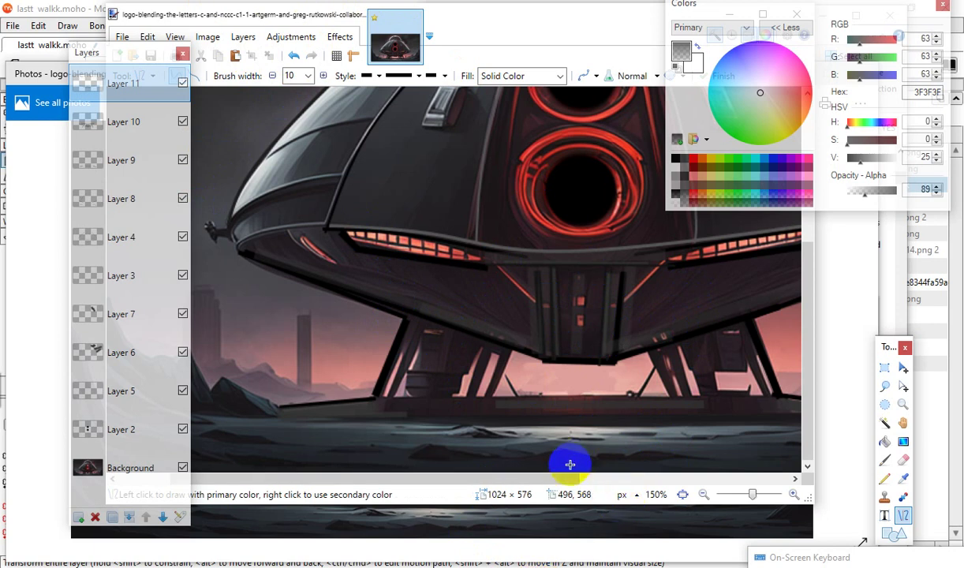
{"action": "left_click_drag", "start_coordinate": [507, 378], "coordinate": [528, 415]}
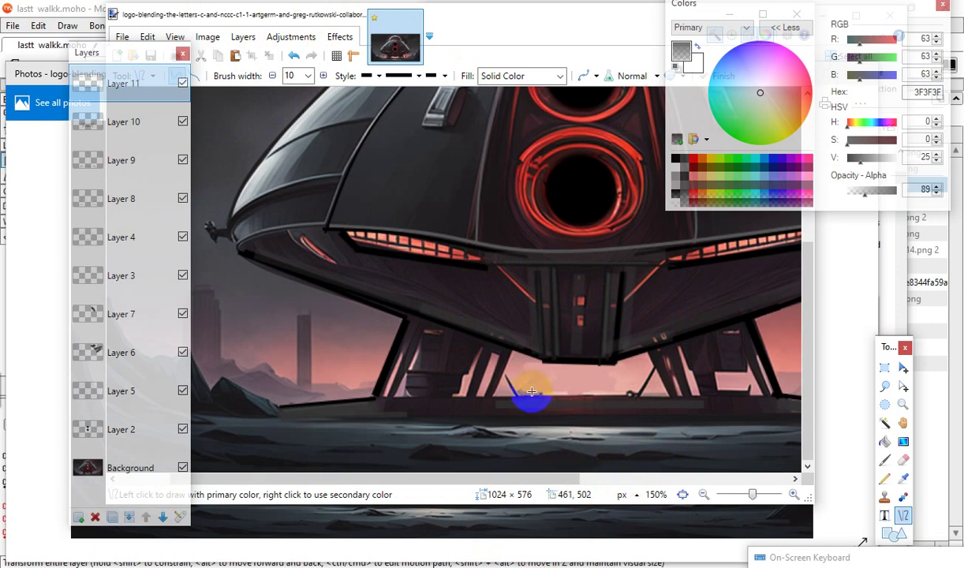
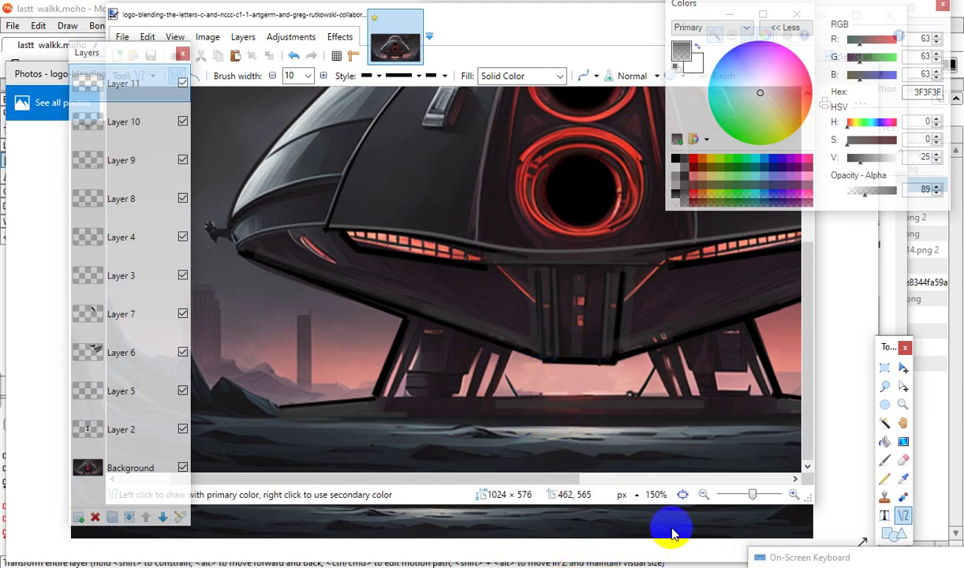
Trace the hull's lower right edge with a line, darkening the colour to V 16.
{"action": "left_click_drag", "start_coordinate": [657, 347], "coordinate": [617, 351]}
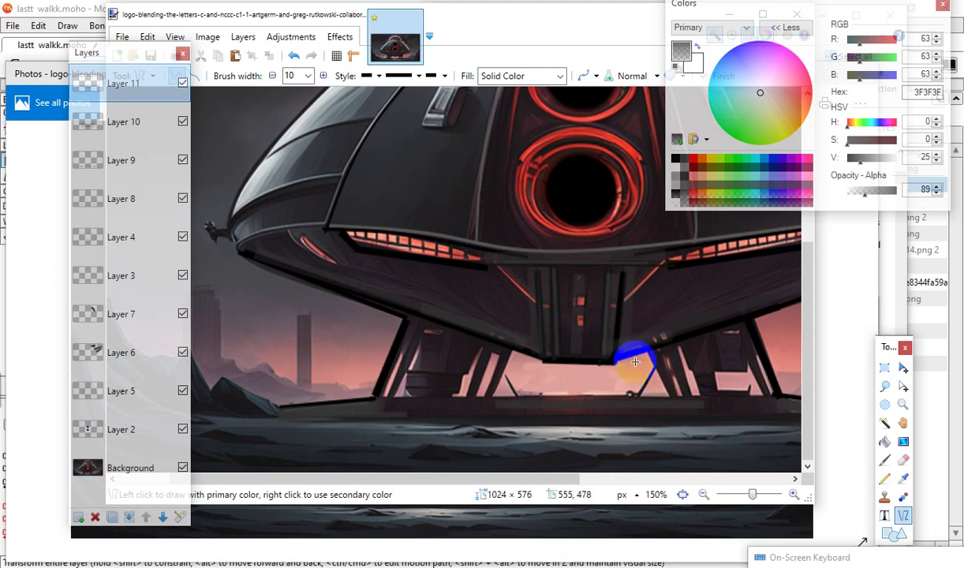
{"action": "mouse_move", "coordinate": [624, 348]}
{"action": "left_mouse_down"}
{"action": "mouse_move", "coordinate": [680, 295]}
{"action": "mouse_move", "coordinate": [670, 332]}
{"action": "left_mouse_up"}
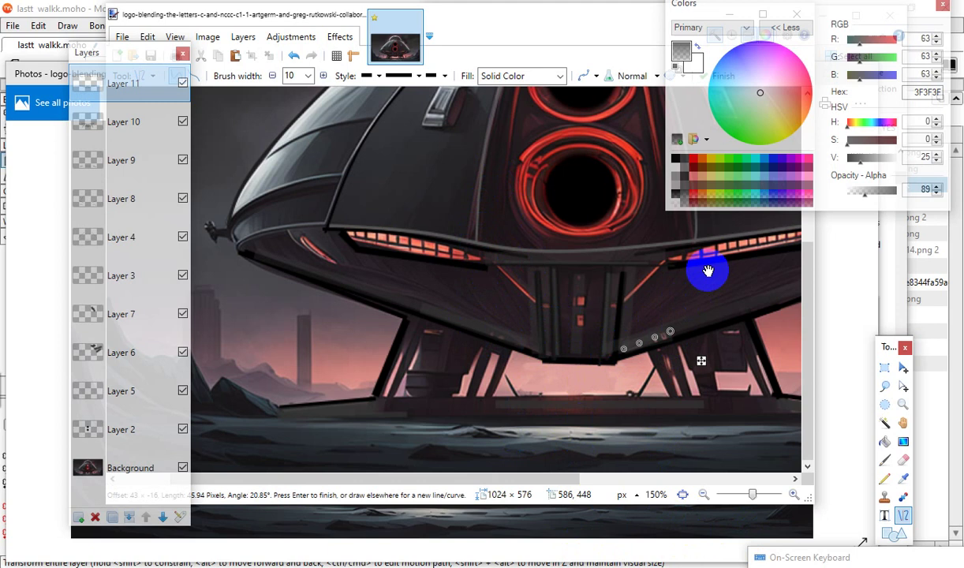
{"action": "left_click", "coordinate": [709, 292]}
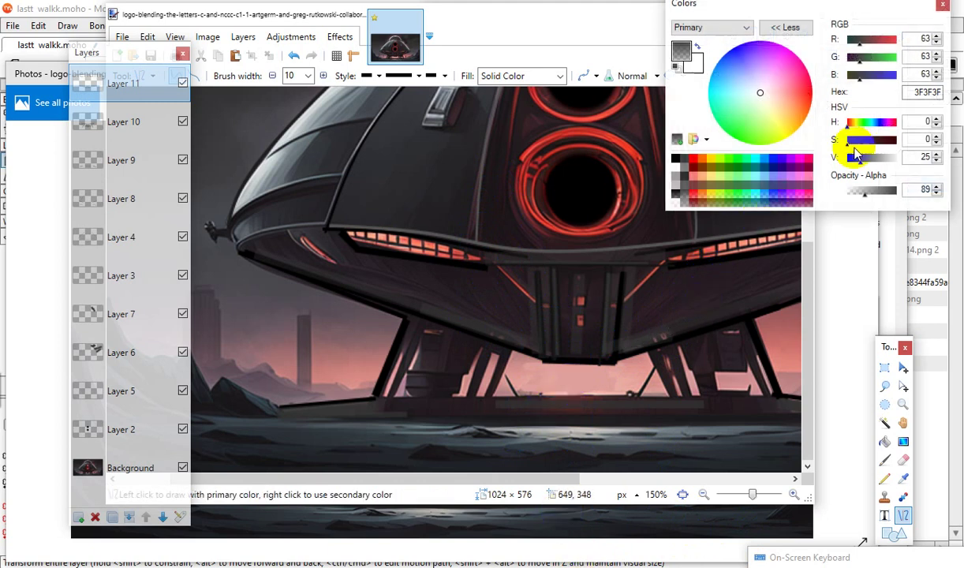
{"action": "double_click", "coordinate": [938, 161]}
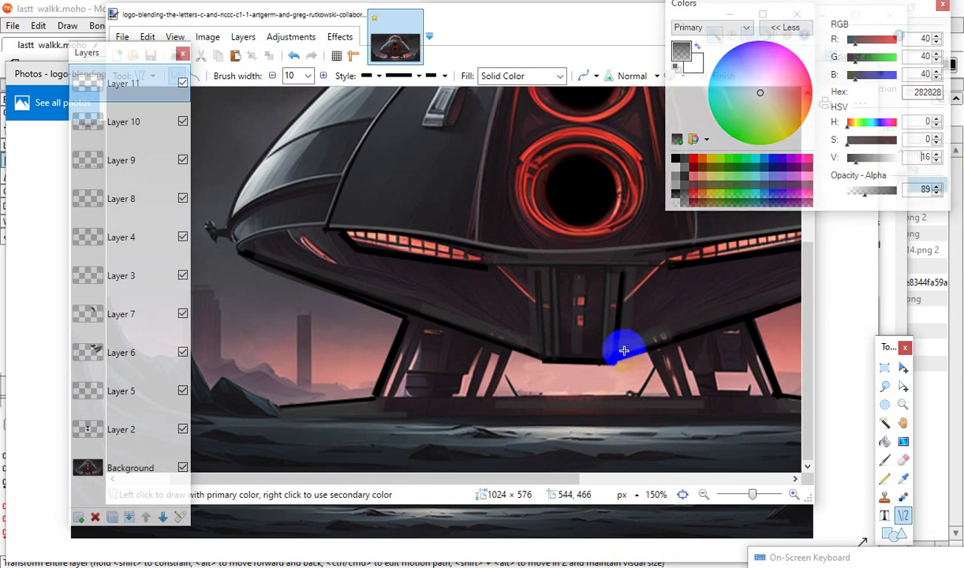
{"action": "left_click_drag", "start_coordinate": [624, 350], "coordinate": [673, 325]}
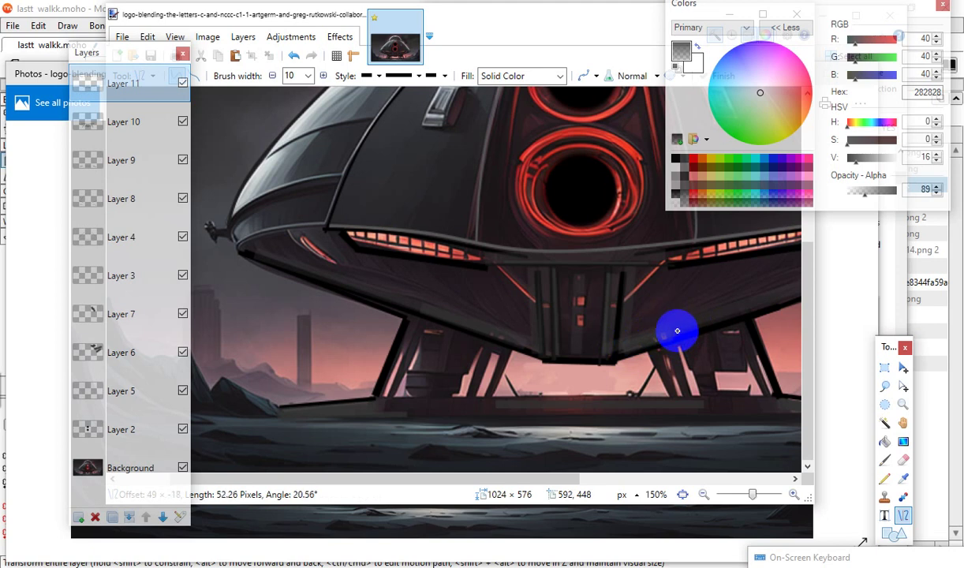
{"action": "key", "text": "Return"}
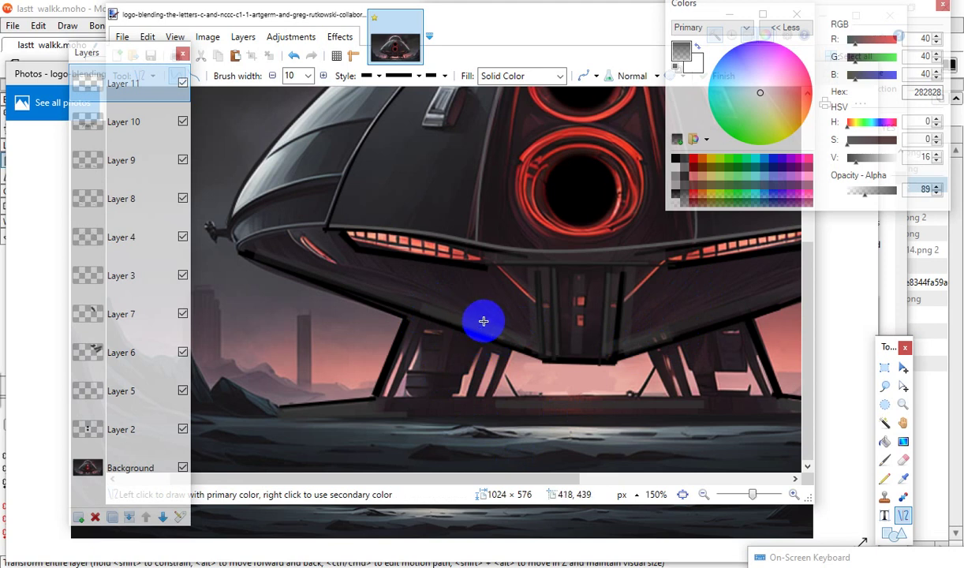
Draw the hull's lower left edge and two vertical lines down the centre panel.
{"action": "left_click_drag", "start_coordinate": [468, 324], "coordinate": [530, 352]}
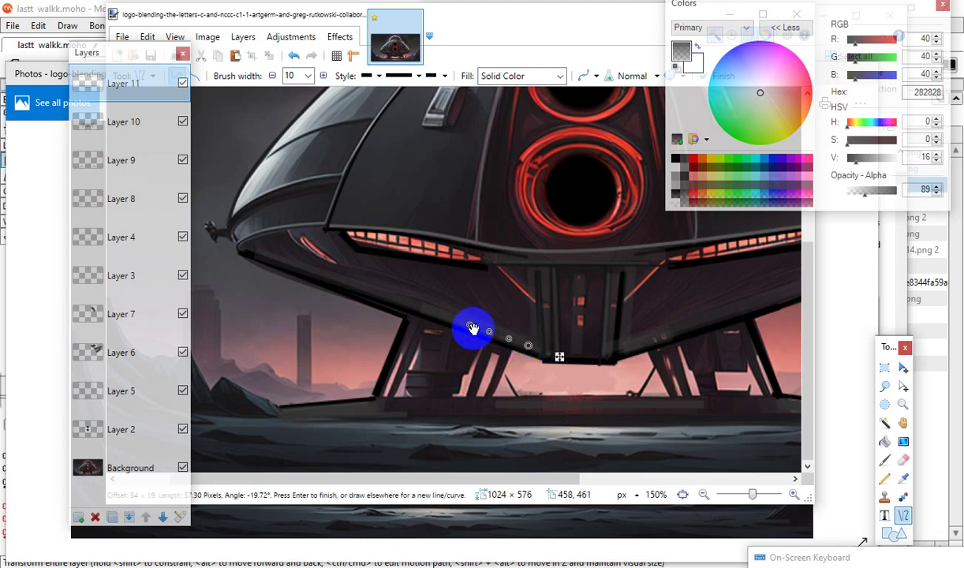
{"action": "key", "text": "Return"}
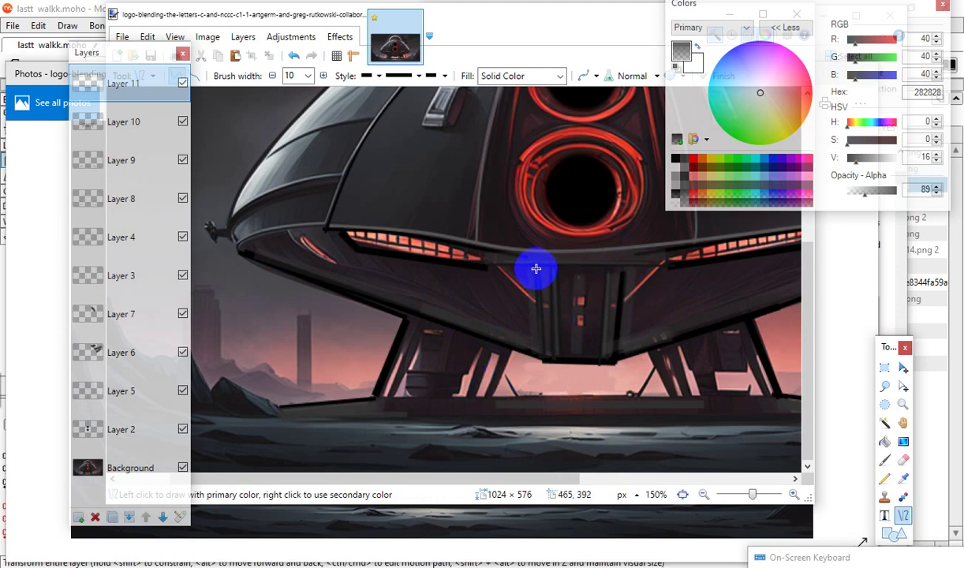
{"action": "left_click_drag", "start_coordinate": [536, 271], "coordinate": [545, 353]}
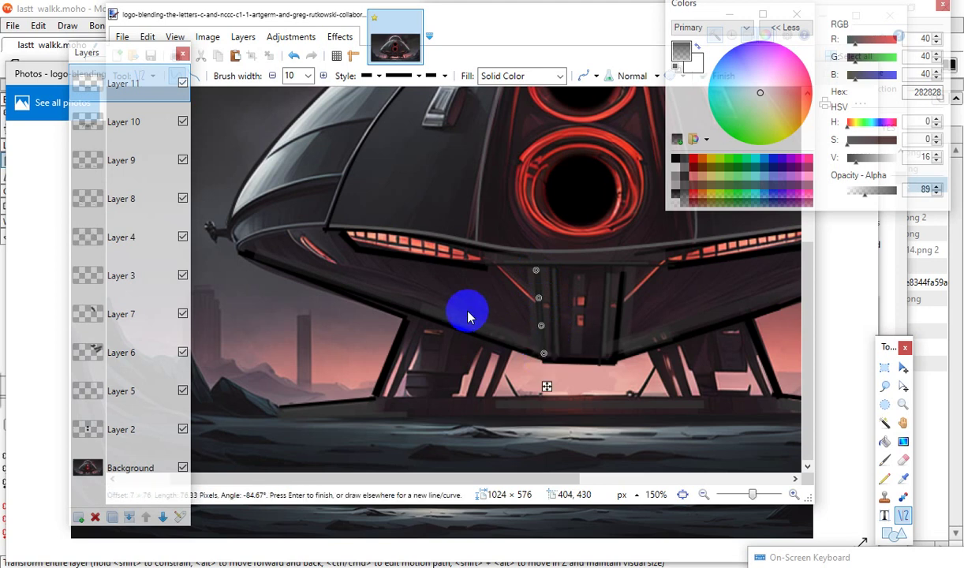
{"action": "key", "text": "Return"}
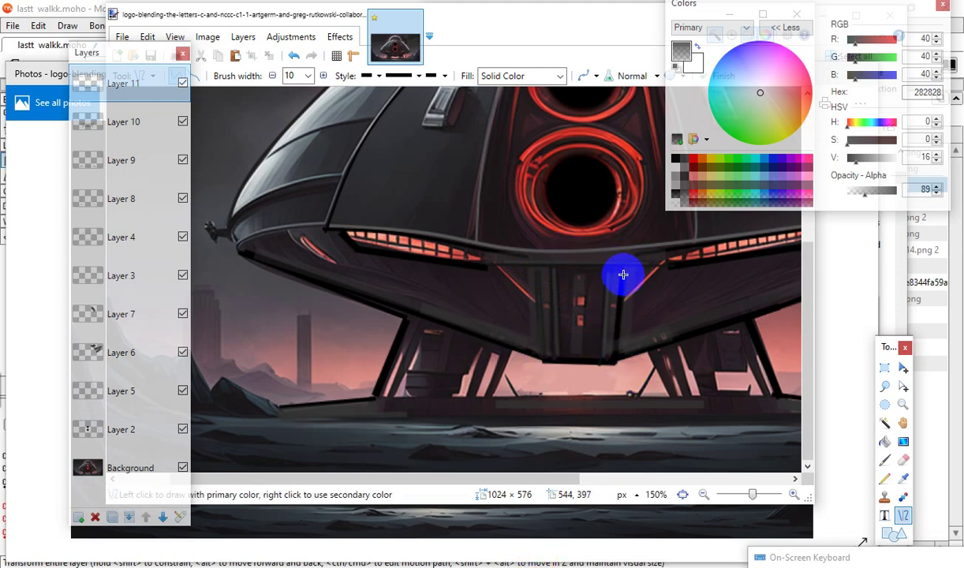
{"action": "mouse_move", "coordinate": [623, 266]}
{"action": "left_mouse_down"}
{"action": "mouse_move", "coordinate": [628, 354]}
{"action": "mouse_move", "coordinate": [617, 360]}
{"action": "left_mouse_up"}
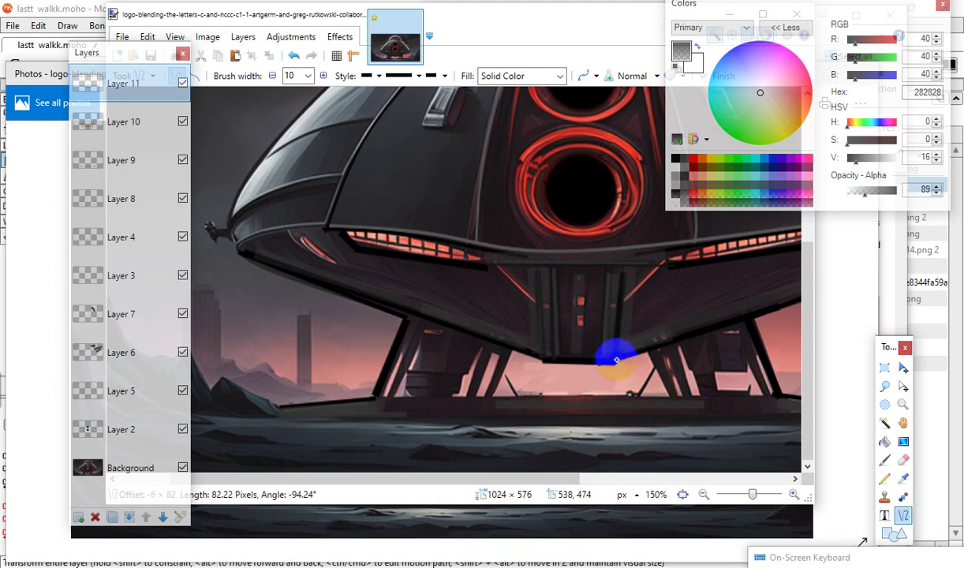
{"action": "key", "text": "Return"}
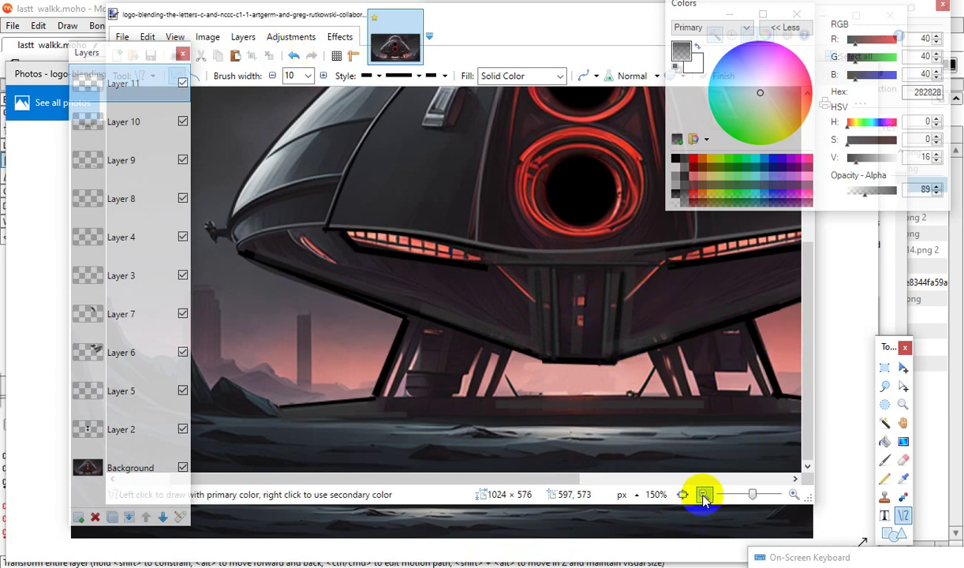
Merge every drawing layer down until only the Background layer remains.
{"action": "left_click", "coordinate": [705, 495]}
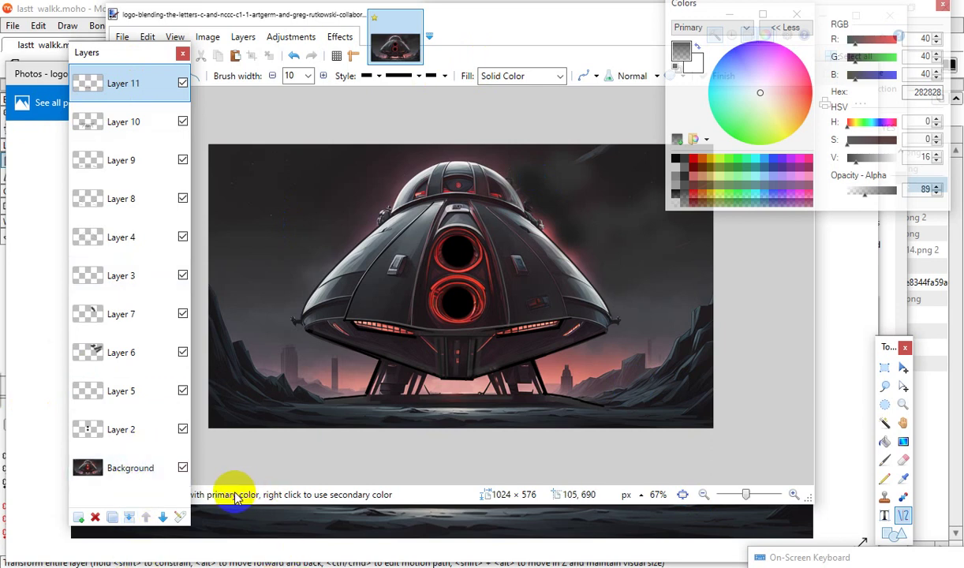
{"action": "left_click", "coordinate": [129, 518]}
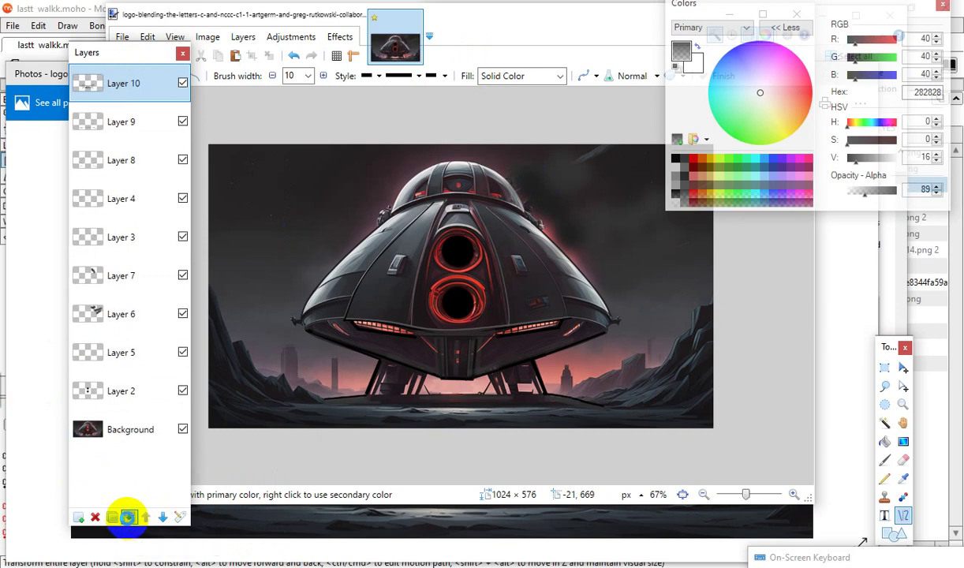
{"action": "left_click", "coordinate": [128, 518]}
{"action": "left_click", "coordinate": [128, 518]}
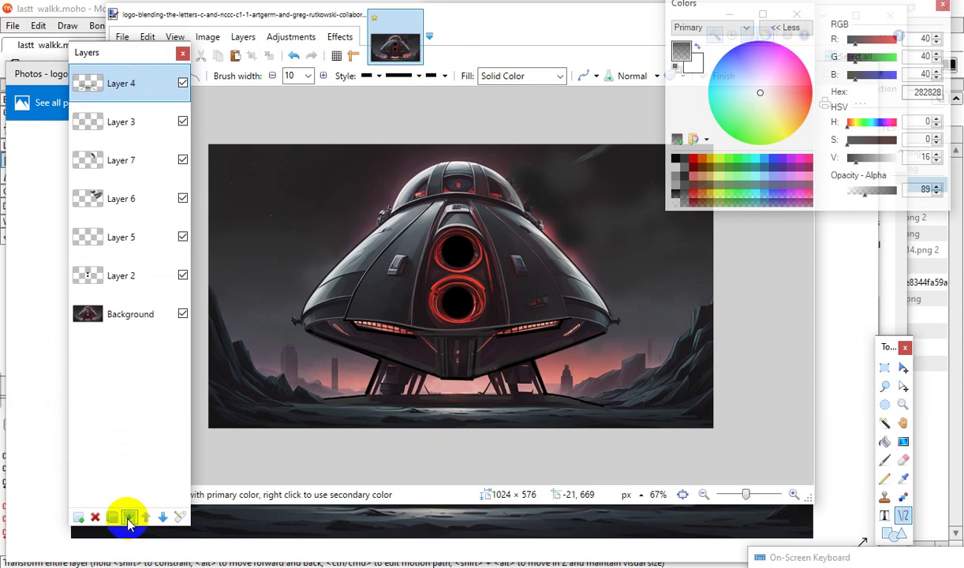
{"action": "left_click", "coordinate": [129, 519]}
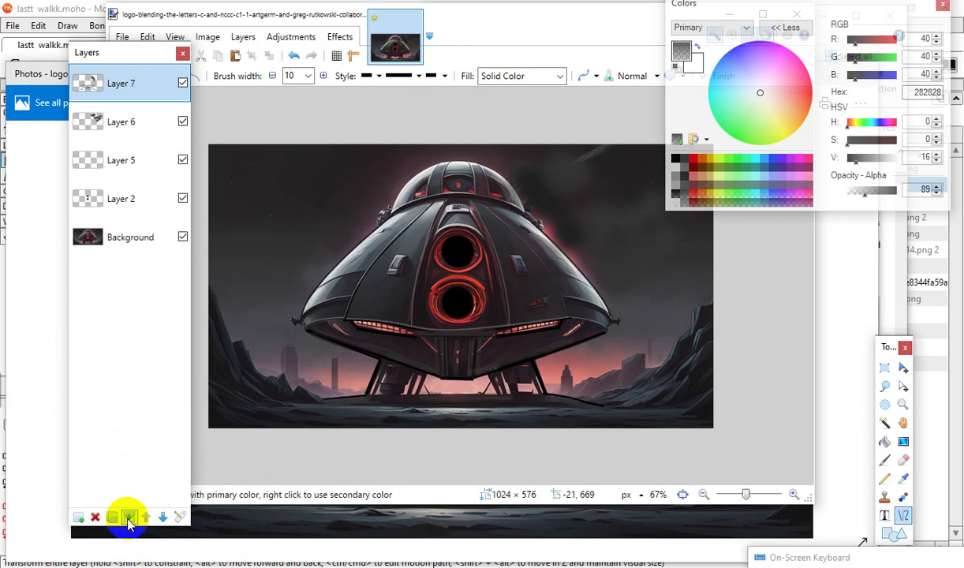
{"action": "left_click", "coordinate": [129, 519]}
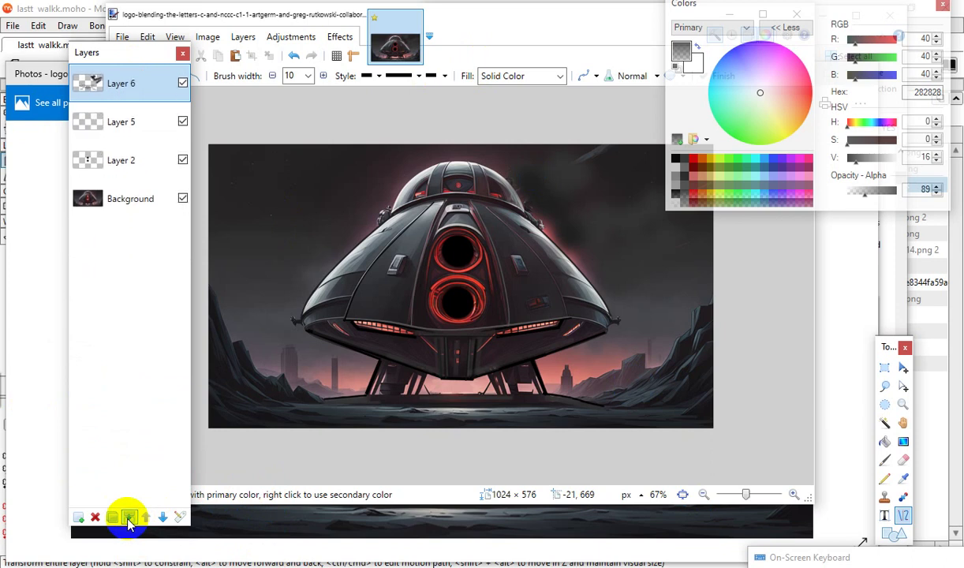
{"action": "left_click", "coordinate": [128, 518]}
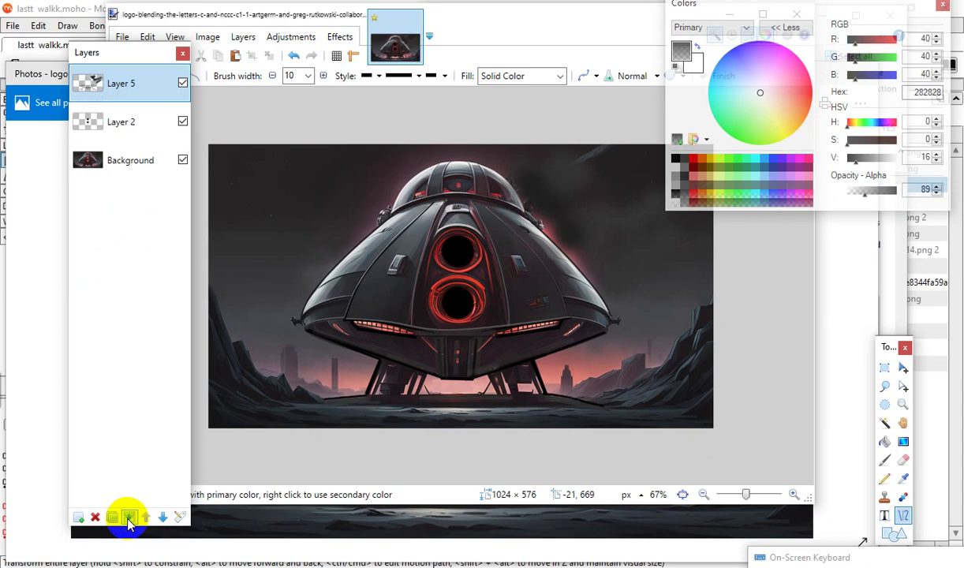
{"action": "left_click", "coordinate": [129, 518]}
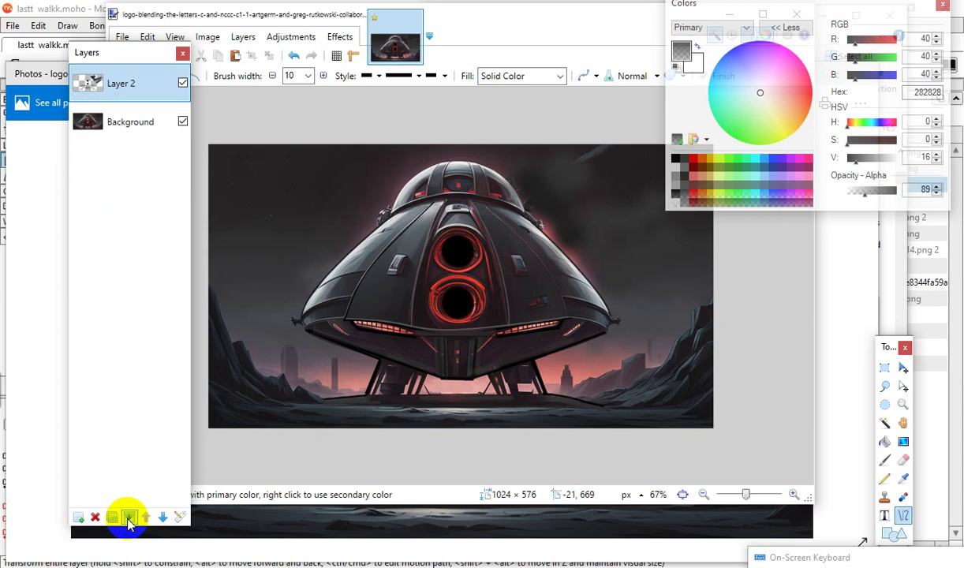
{"action": "left_click", "coordinate": [129, 518]}
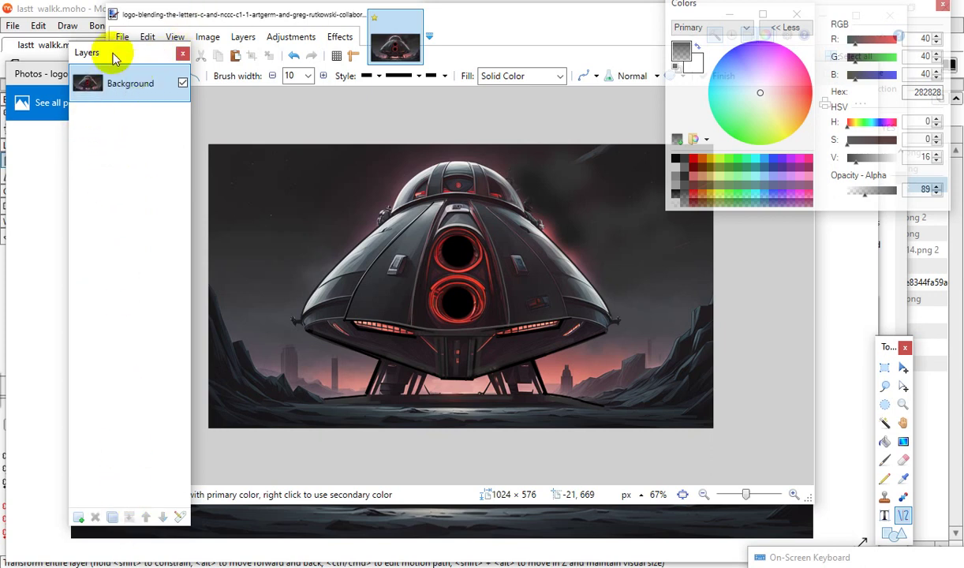
Select the entire 1024 × 576 image and copy it.
{"action": "left_click_drag", "start_coordinate": [147, 45], "coordinate": [146, 41]}
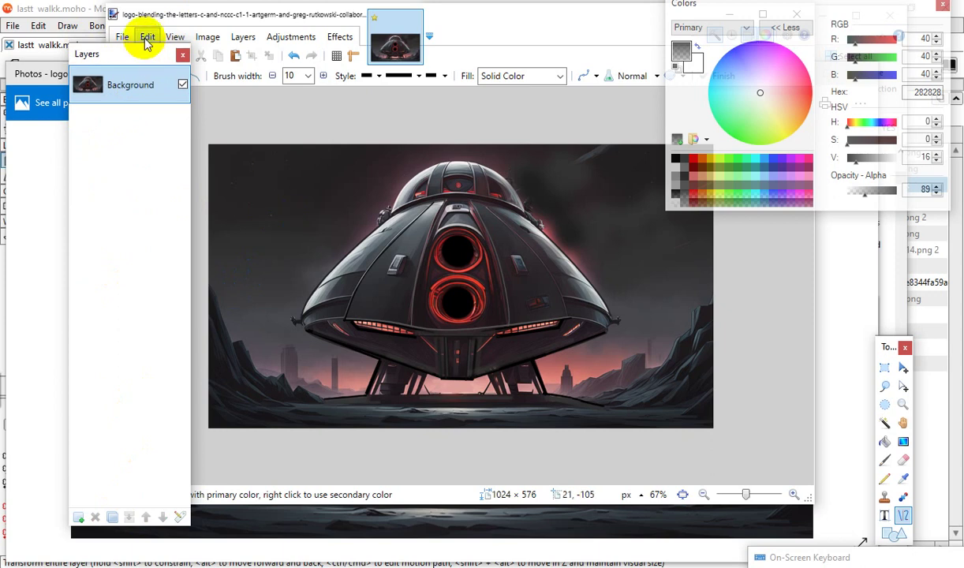
{"action": "left_click", "coordinate": [146, 41]}
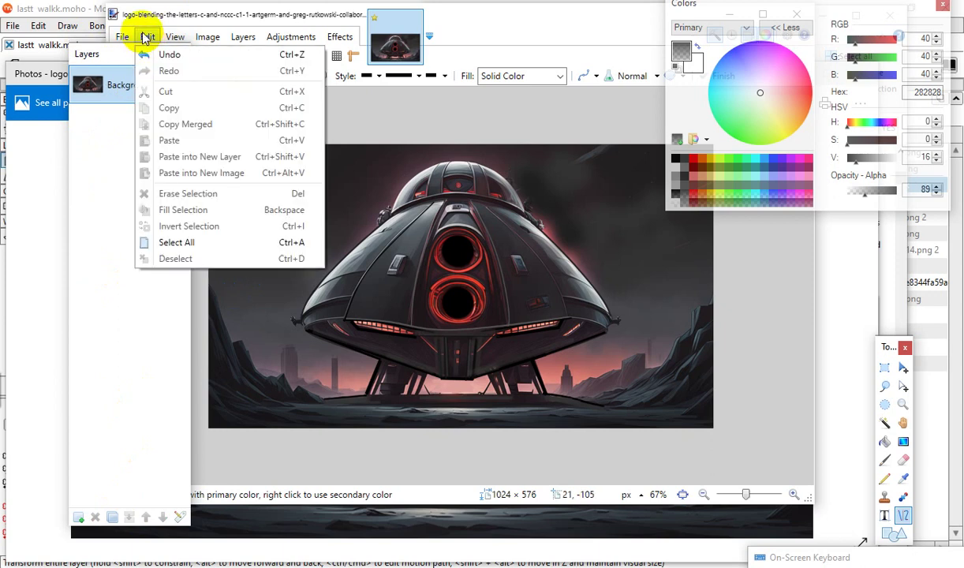
{"action": "left_click", "coordinate": [185, 242]}
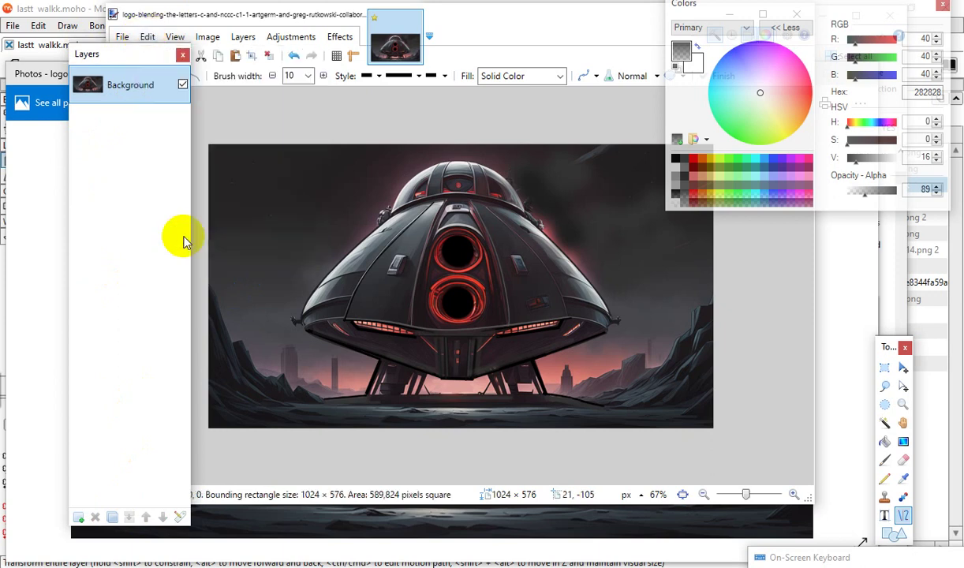
{"action": "left_click", "coordinate": [146, 38]}
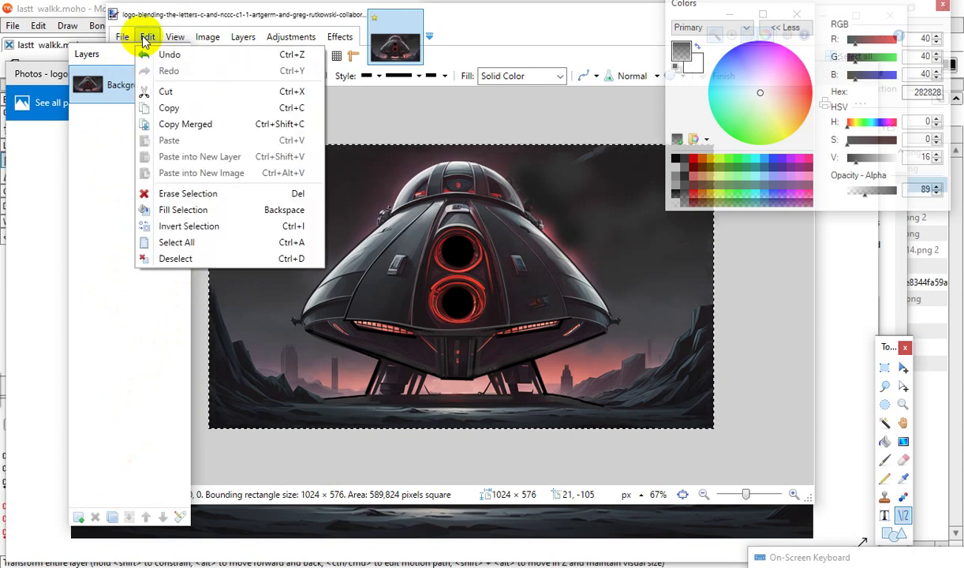
{"action": "left_click", "coordinate": [196, 113]}
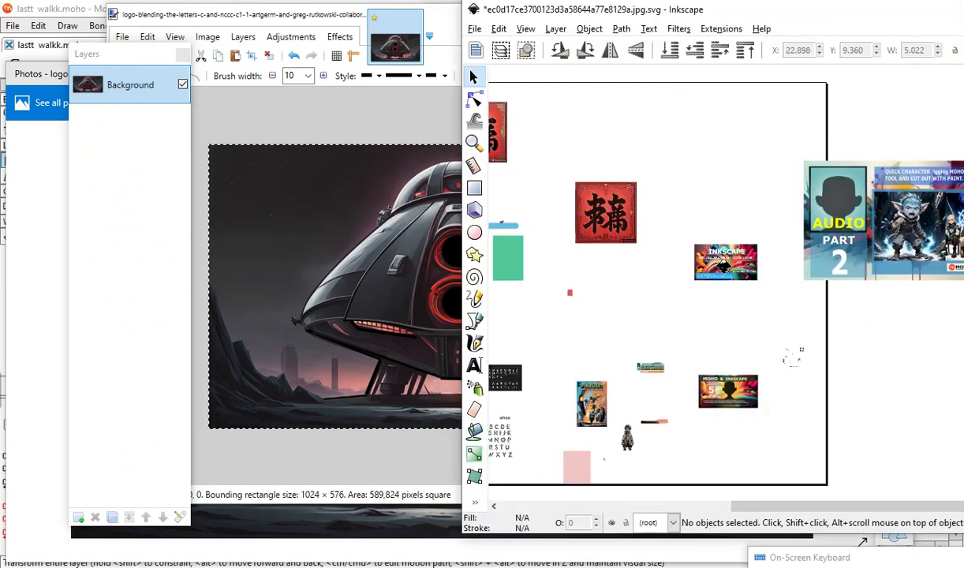
Paste the spaceship image into Inkscape and move it up on the canvas.
{"action": "scroll", "coordinate": [624, 282], "scroll_direction": "down", "scroll_amount": 1}
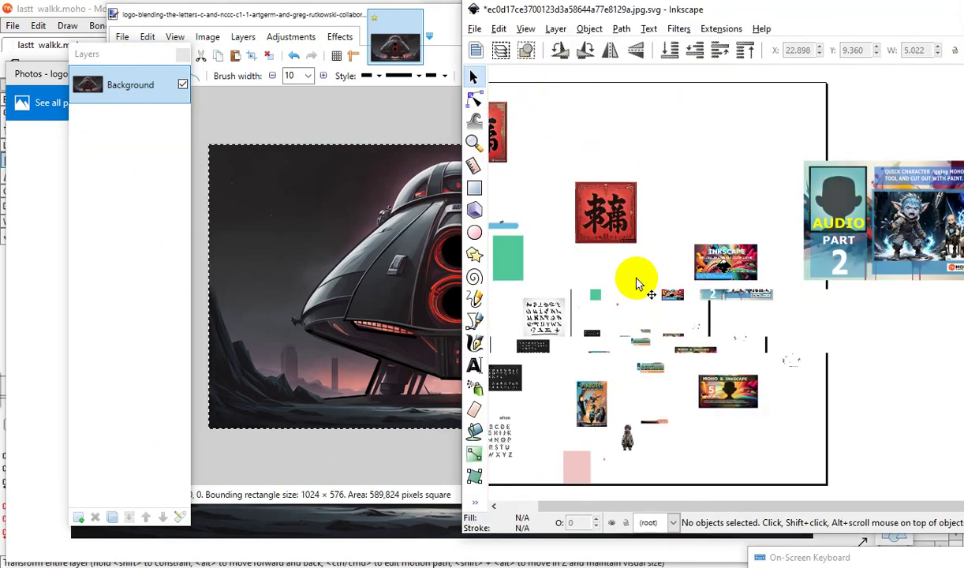
{"action": "scroll", "coordinate": [627, 308], "scroll_direction": "down", "scroll_amount": 2}
{"action": "scroll", "coordinate": [619, 338], "scroll_direction": "down", "scroll_amount": 2}
{"action": "scroll", "coordinate": [621, 340], "scroll_direction": "down", "scroll_amount": 1}
{"action": "scroll", "coordinate": [600, 88], "scroll_direction": "down", "scroll_amount": 1}
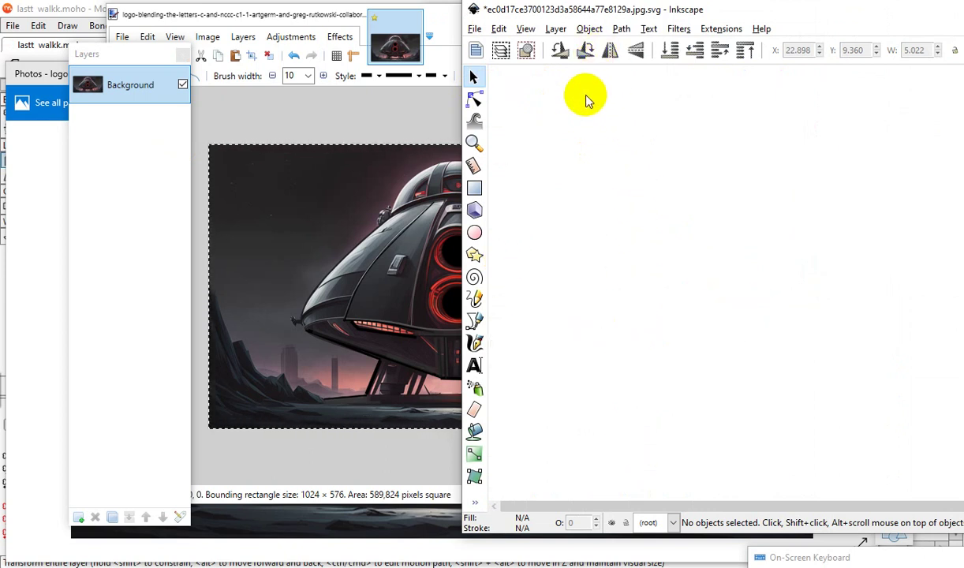
{"action": "left_click", "coordinate": [500, 30]}
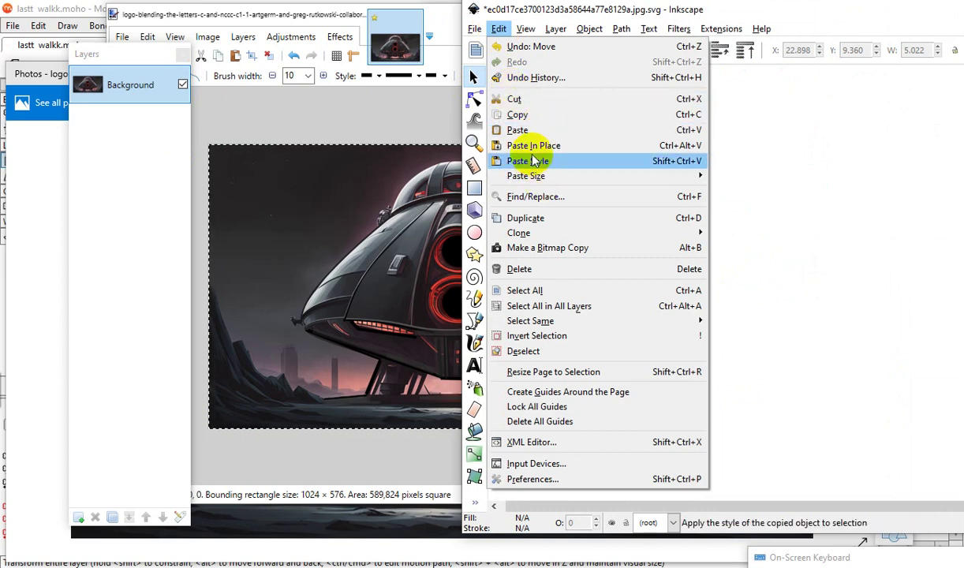
{"action": "left_click", "coordinate": [517, 131]}
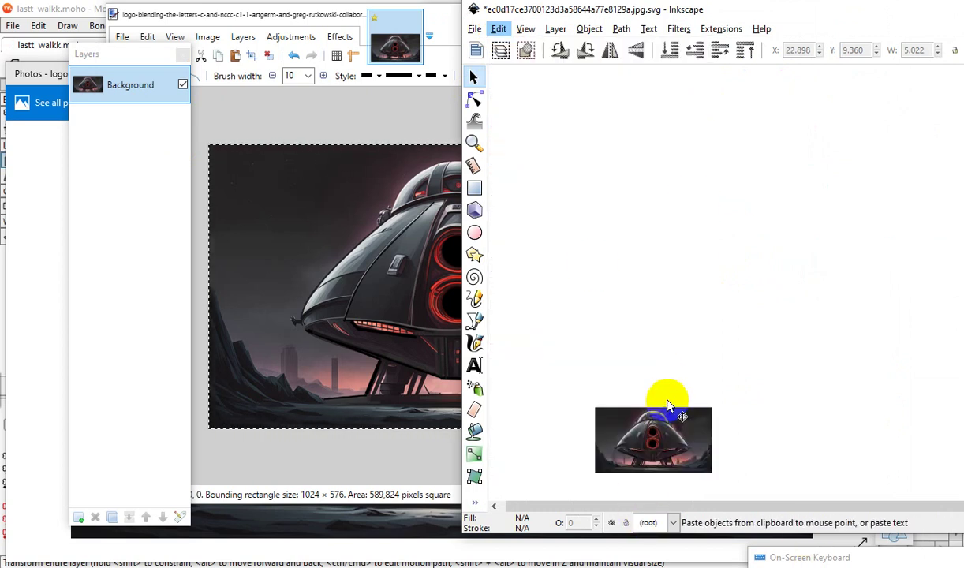
{"action": "left_click_drag", "start_coordinate": [684, 452], "coordinate": [714, 230]}
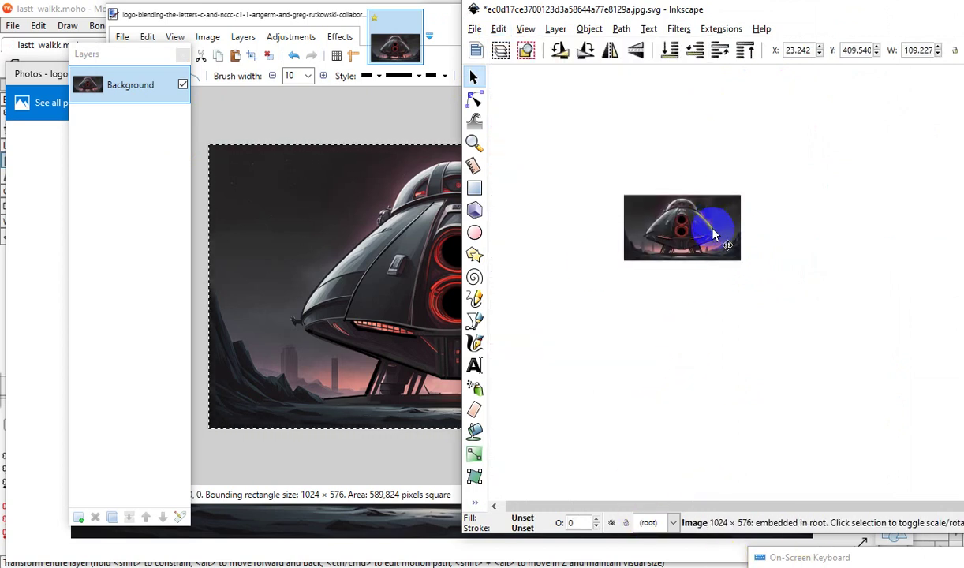
{"action": "scroll", "coordinate": [706, 222], "scroll_direction": "up", "scroll_amount": 3}
{"action": "scroll", "coordinate": [679, 201], "scroll_direction": "up", "scroll_amount": 3}
{"action": "scroll", "coordinate": [678, 200], "scroll_direction": "down", "scroll_amount": 3}
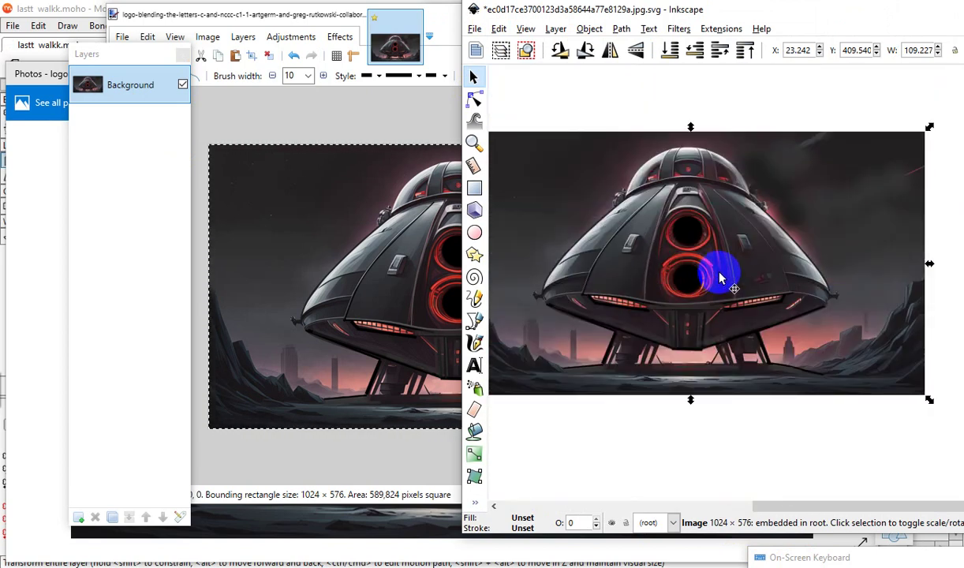
{"action": "scroll", "coordinate": [722, 286], "scroll_direction": "down", "scroll_amount": 1}
{"action": "scroll", "coordinate": [722, 277], "scroll_direction": "up", "scroll_amount": 1}
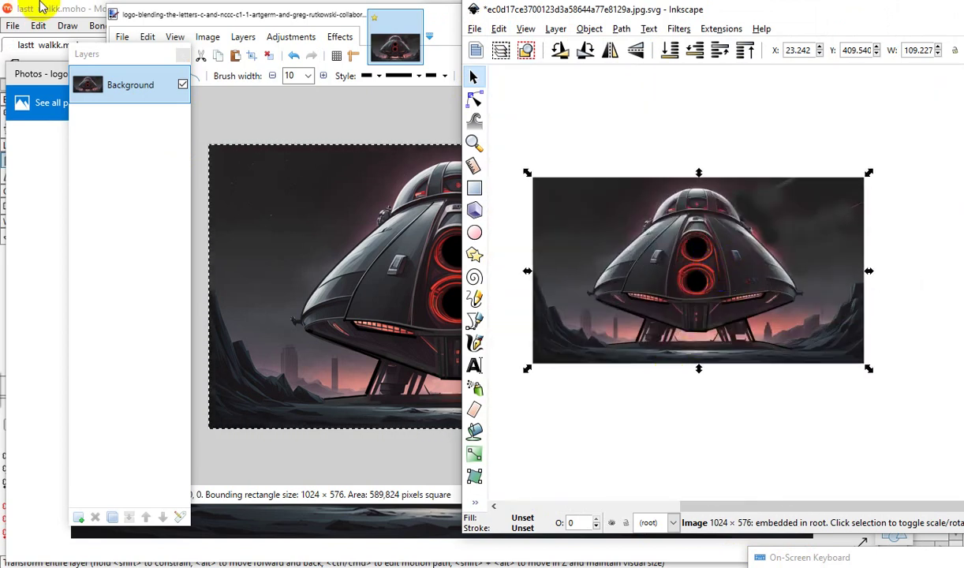
Minimize Paint.NET and widen the Inkscape window to the left.
{"action": "left_click", "coordinate": [301, 17]}
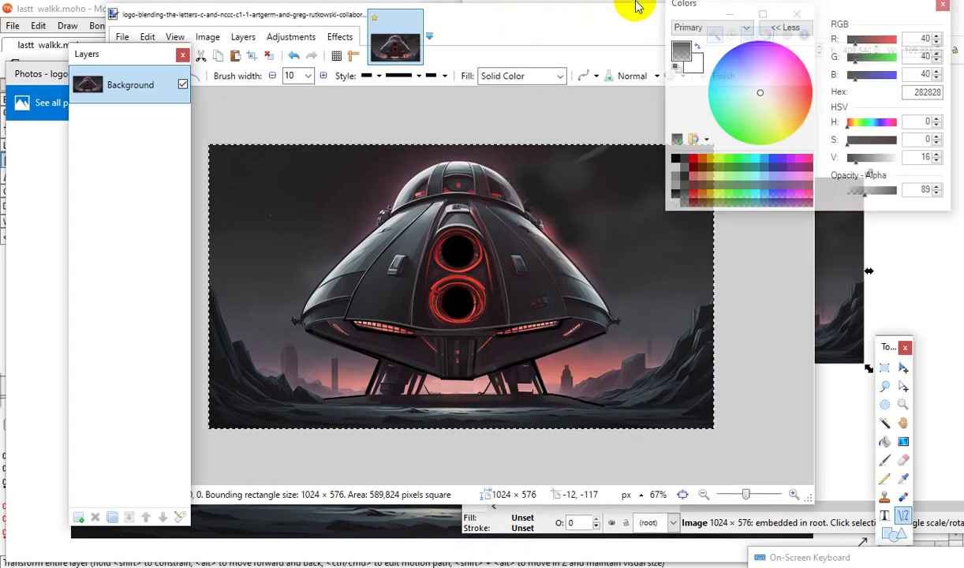
{"action": "left_click_drag", "start_coordinate": [866, 4], "coordinate": [277, 142]}
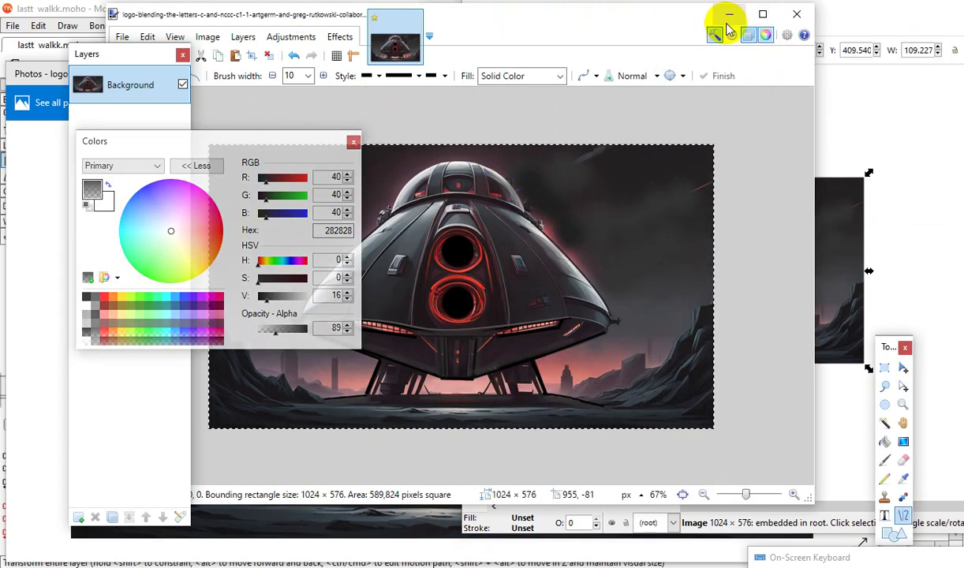
{"action": "left_click", "coordinate": [728, 14]}
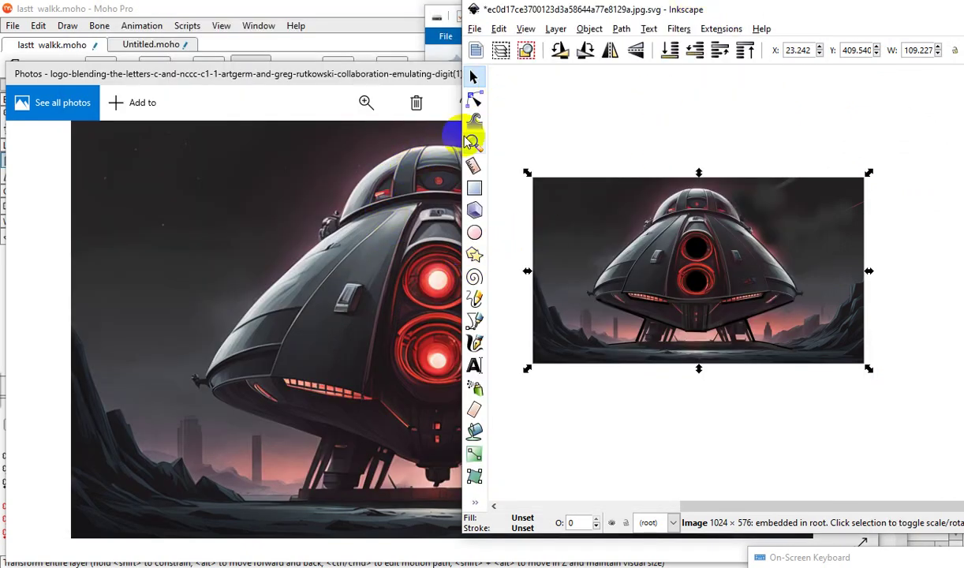
{"action": "left_click_drag", "start_coordinate": [456, 136], "coordinate": [92, 224]}
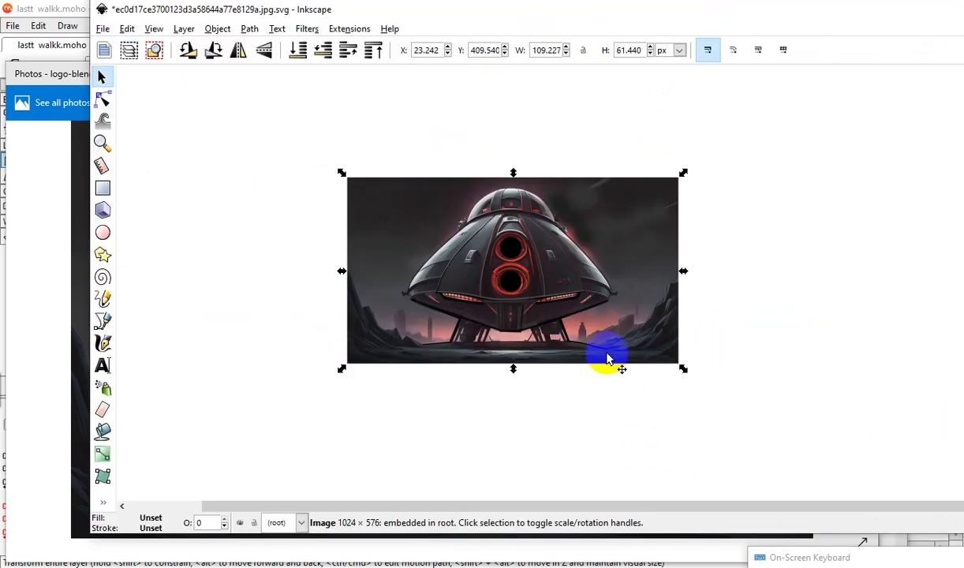
Draw a black circle left of the image and duplicate it.
{"action": "left_click", "coordinate": [102, 232]}
{"action": "scroll", "coordinate": [307, 300], "scroll_direction": "up", "scroll_amount": 2}
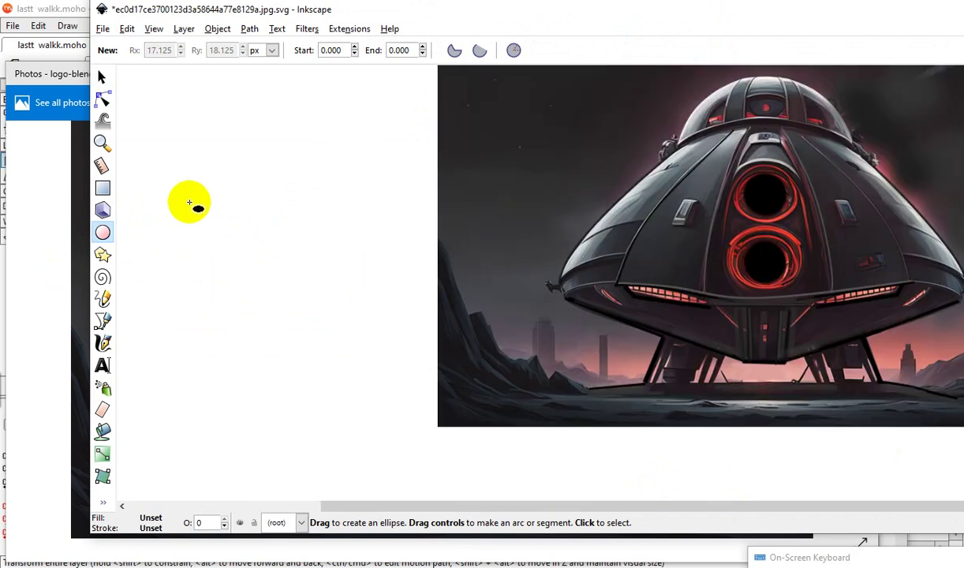
{"action": "mouse_move", "coordinate": [200, 168]}
{"action": "left_mouse_down"}
{"action": "mouse_move", "coordinate": [267, 276]}
{"action": "mouse_move", "coordinate": [311, 285]}
{"action": "left_mouse_up"}
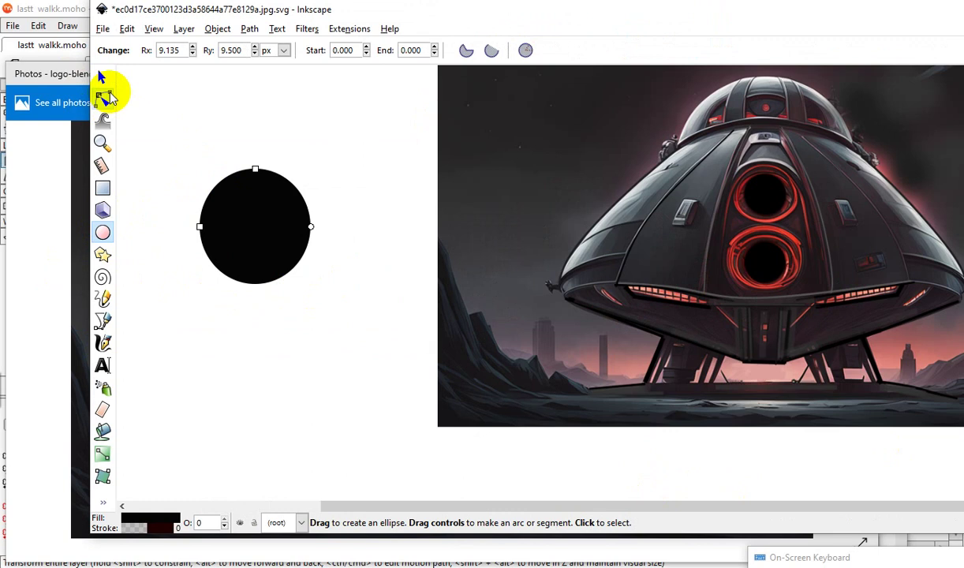
{"action": "left_click", "coordinate": [102, 77]}
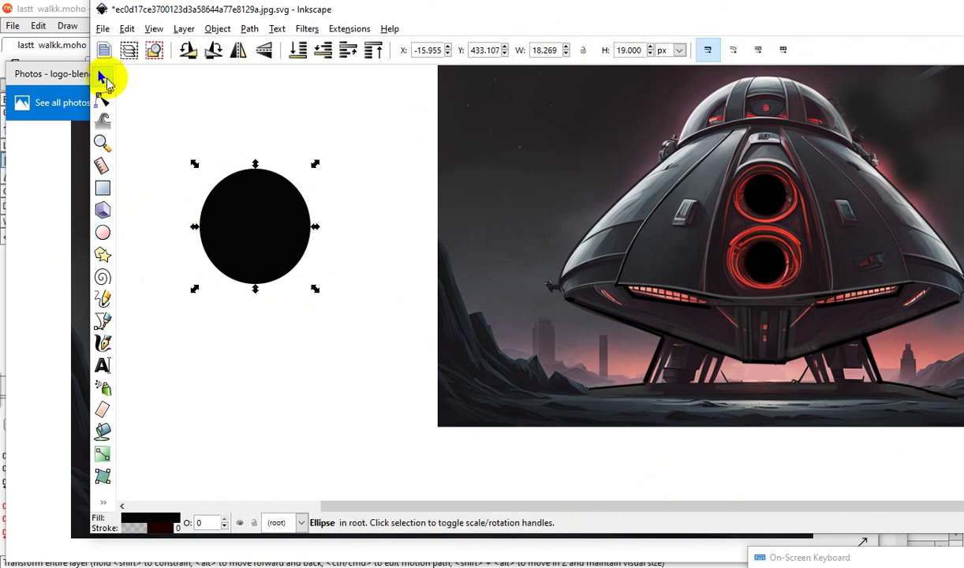
{"action": "left_click", "coordinate": [126, 30]}
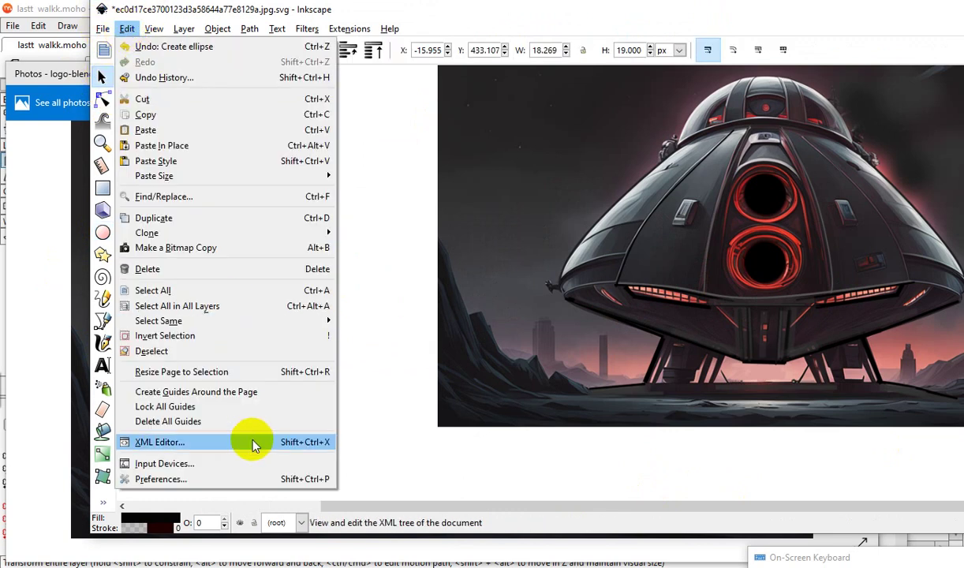
{"action": "left_click", "coordinate": [153, 218]}
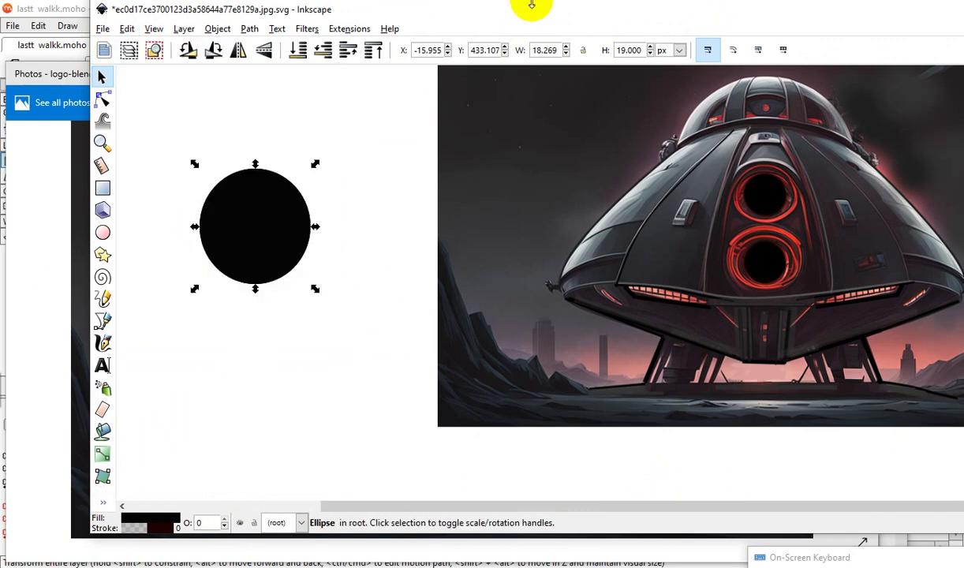
Give the copy a light grey fill (lightness 248), shrink it proportionally, and centre it.
{"action": "left_click", "coordinate": [217, 30]}
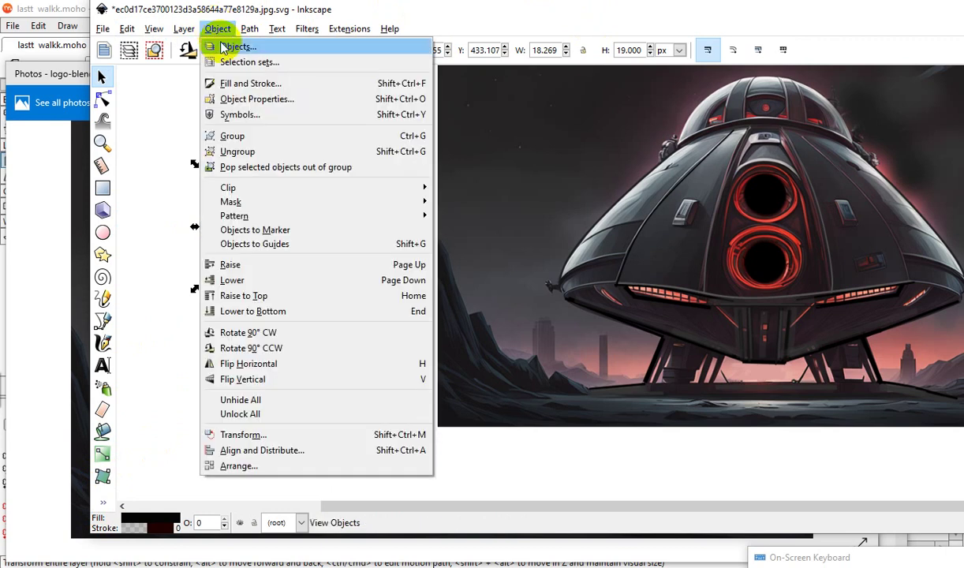
{"action": "left_click", "coordinate": [242, 84]}
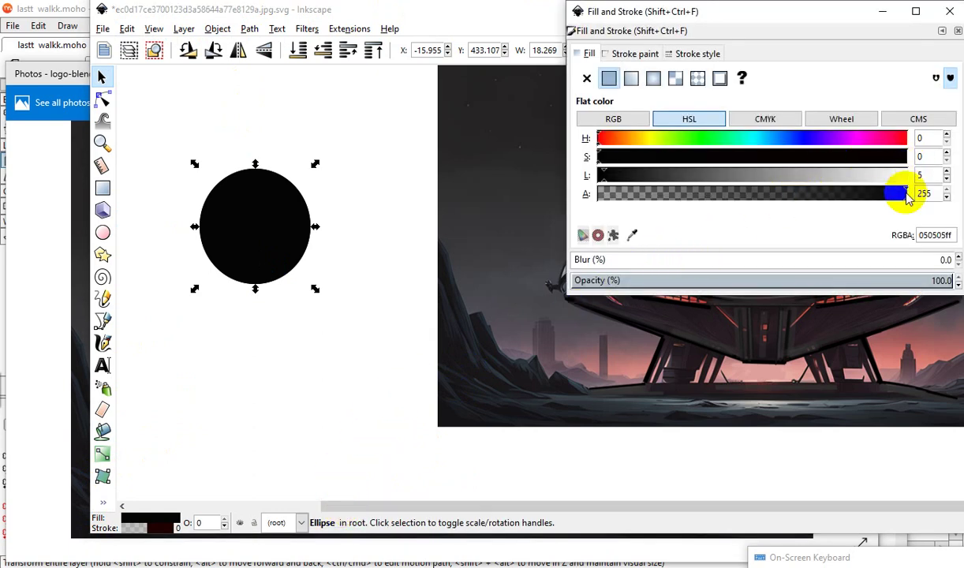
{"action": "left_click", "coordinate": [897, 175]}
{"action": "scroll", "coordinate": [226, 215], "scroll_direction": "up", "scroll_amount": 1}
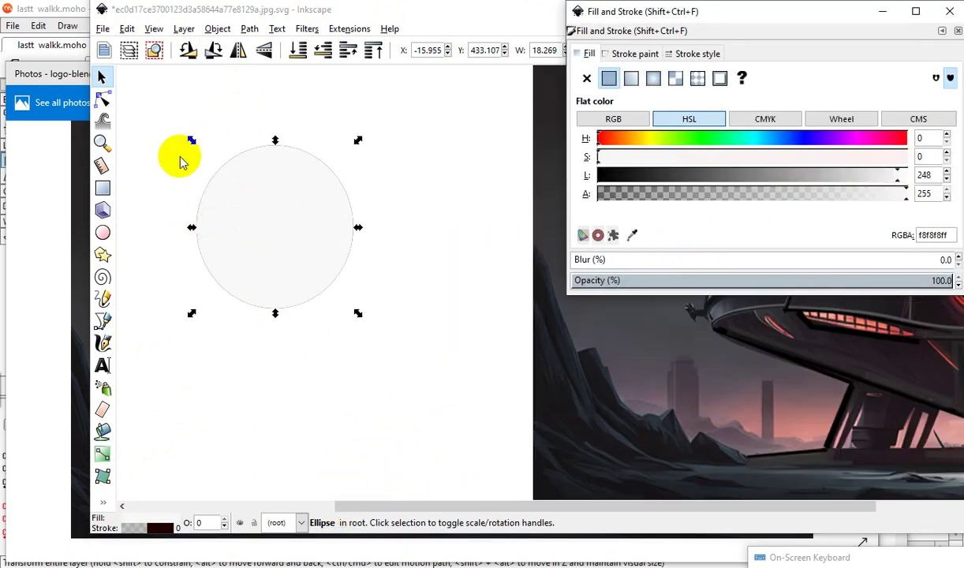
{"action": "left_click_drag", "start_coordinate": [653, 11], "coordinate": [696, 264]}
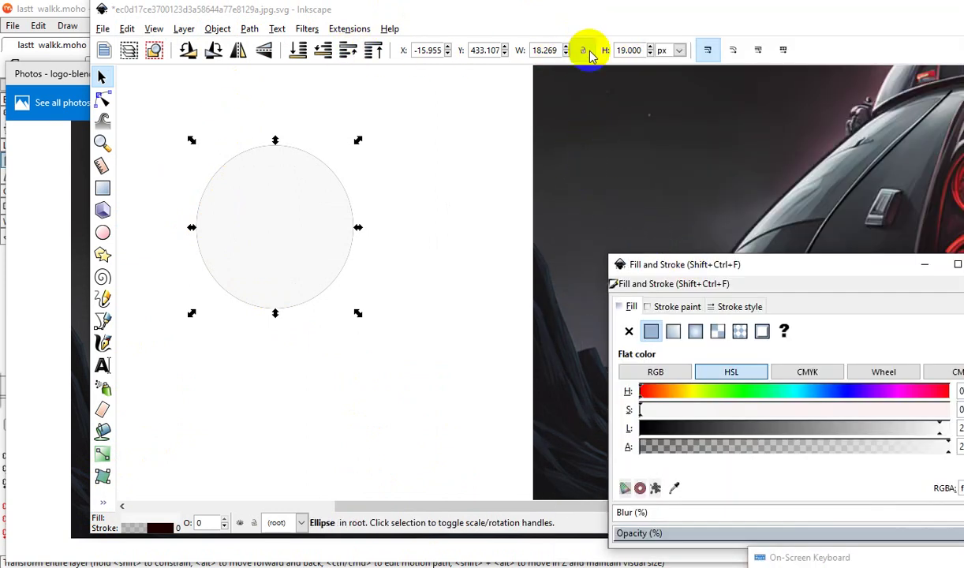
{"action": "left_click", "coordinate": [585, 51]}
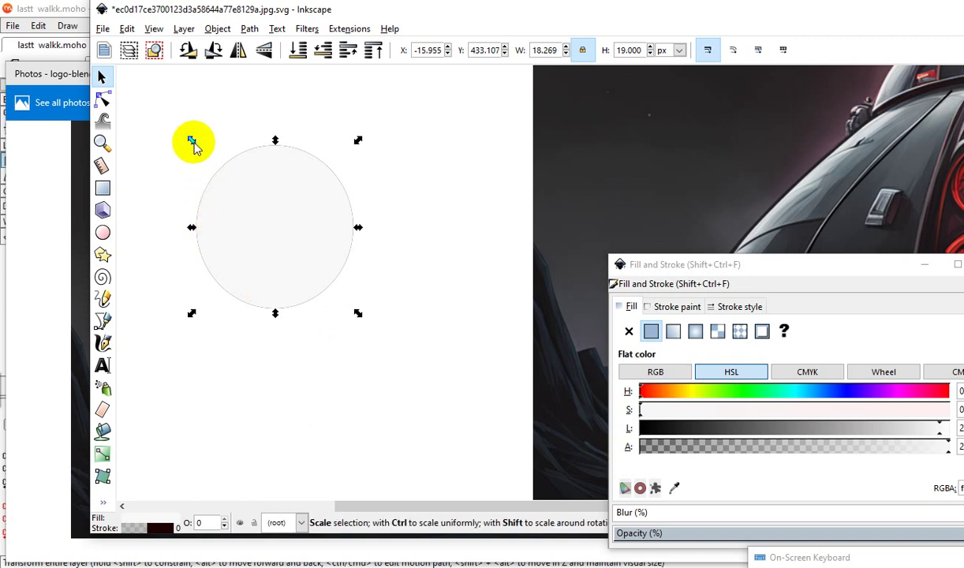
{"action": "left_click_drag", "start_coordinate": [192, 143], "coordinate": [191, 158]}
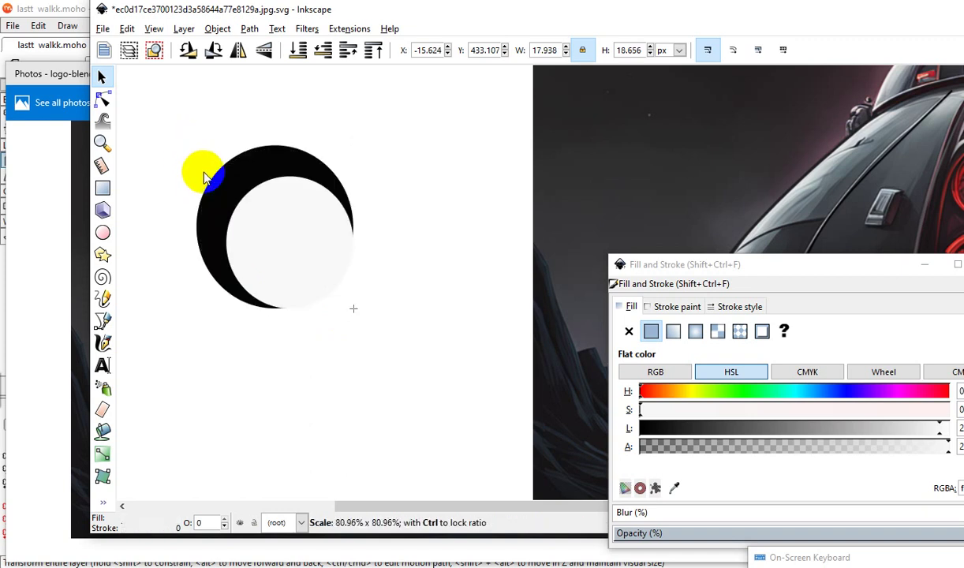
{"action": "left_click_drag", "start_coordinate": [347, 238], "coordinate": [335, 233]}
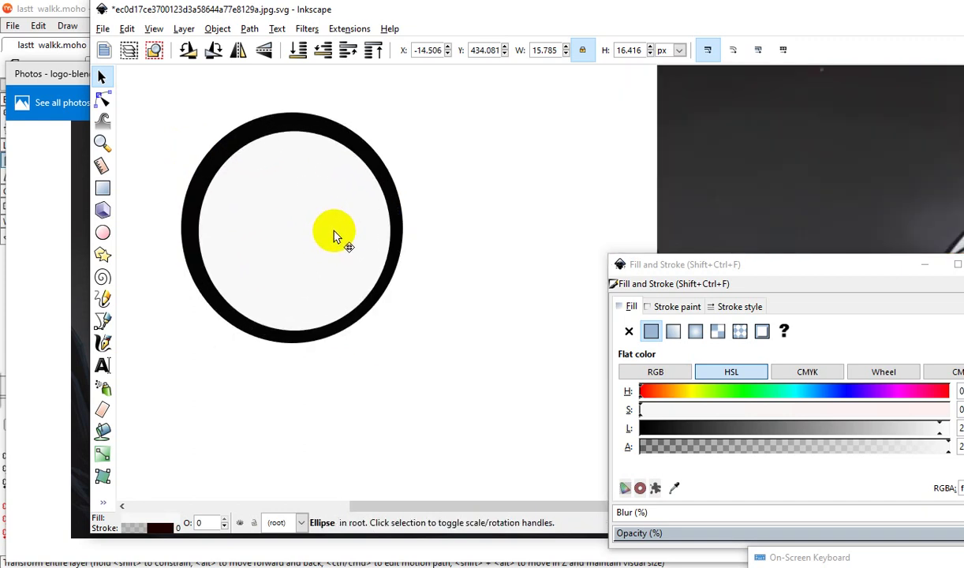
{"action": "left_click_drag", "start_coordinate": [333, 232], "coordinate": [332, 232]}
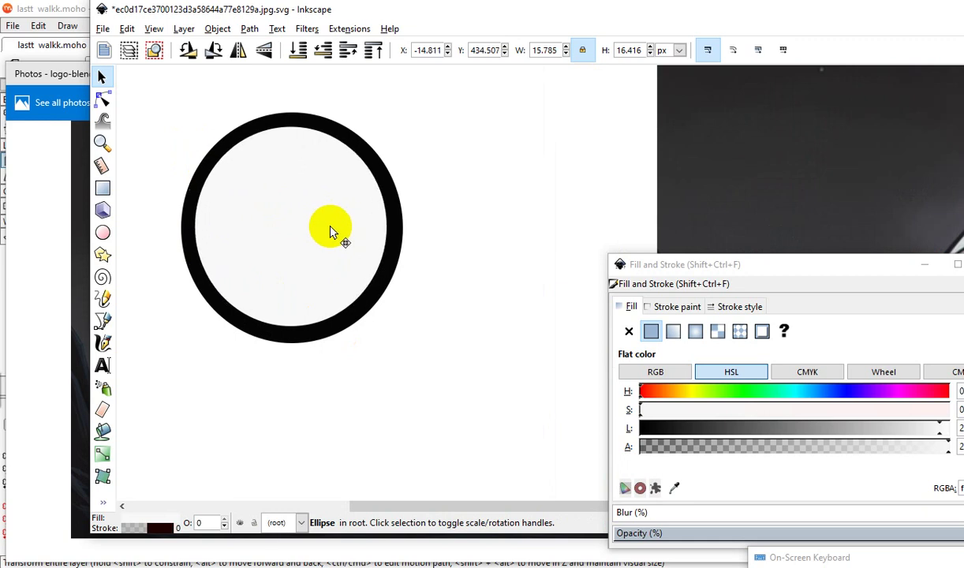
{"action": "left_click", "coordinate": [450, 423]}
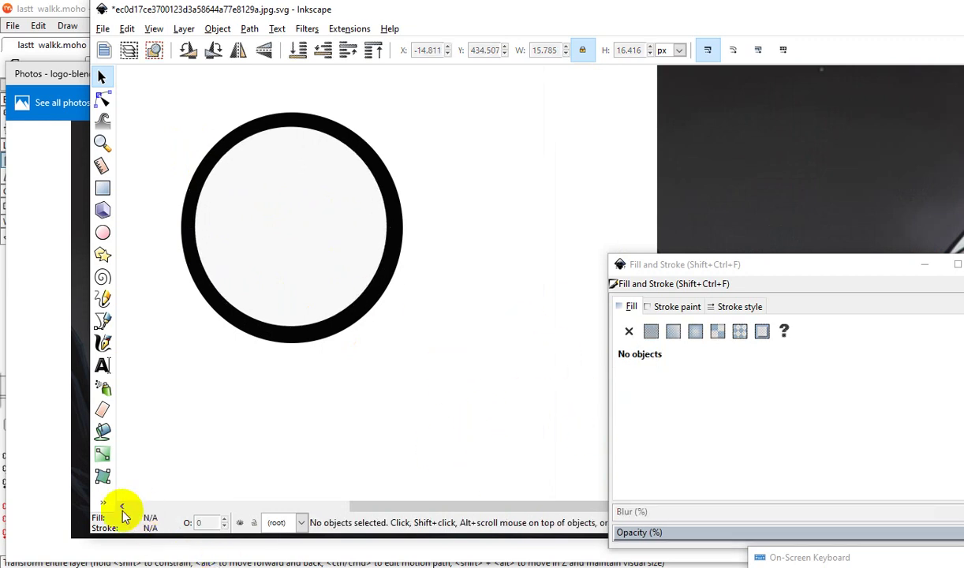
Bucket-fill the black ring into a new light ring path and drag it onto the image's left edge.
{"action": "left_click", "coordinate": [102, 429]}
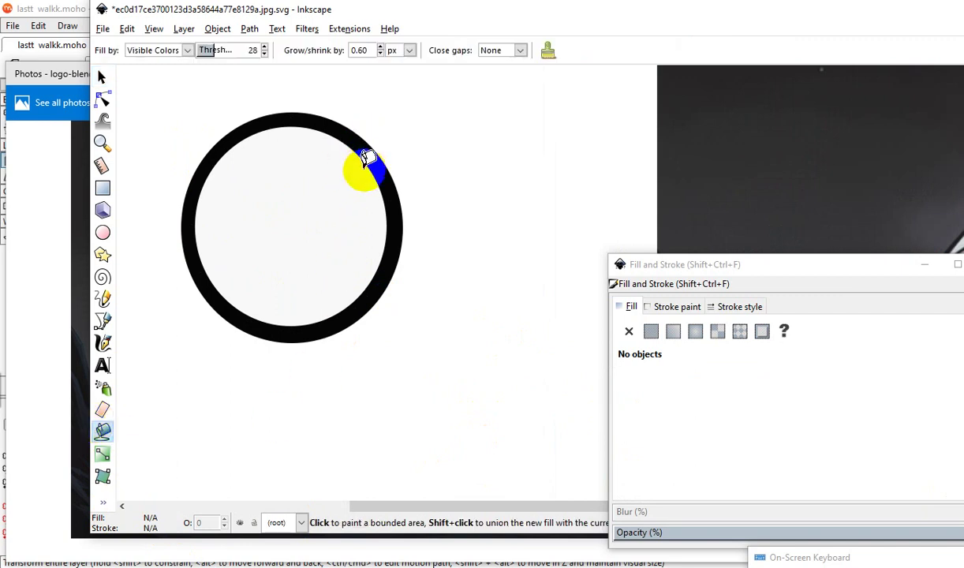
{"action": "left_click", "coordinate": [369, 163]}
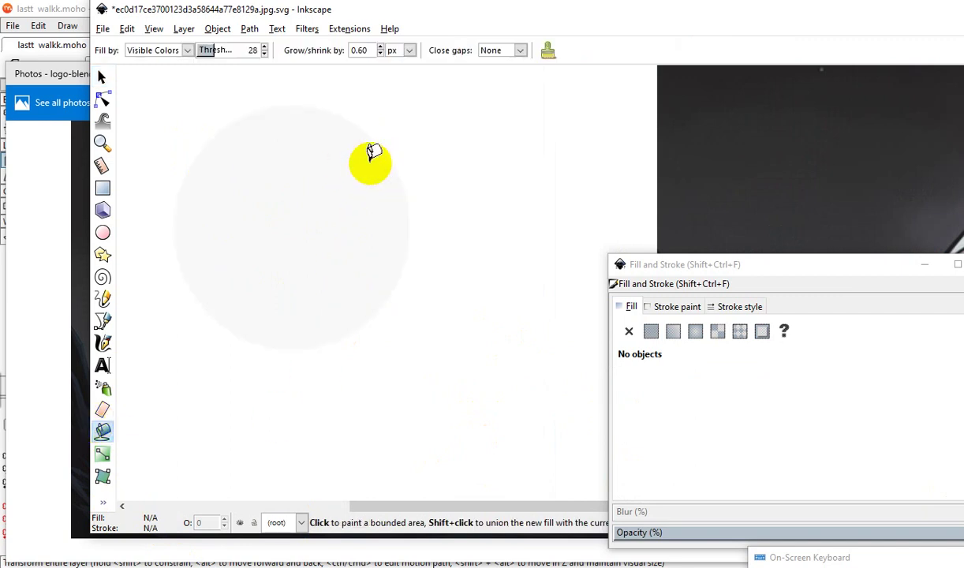
{"action": "left_click", "coordinate": [100, 77]}
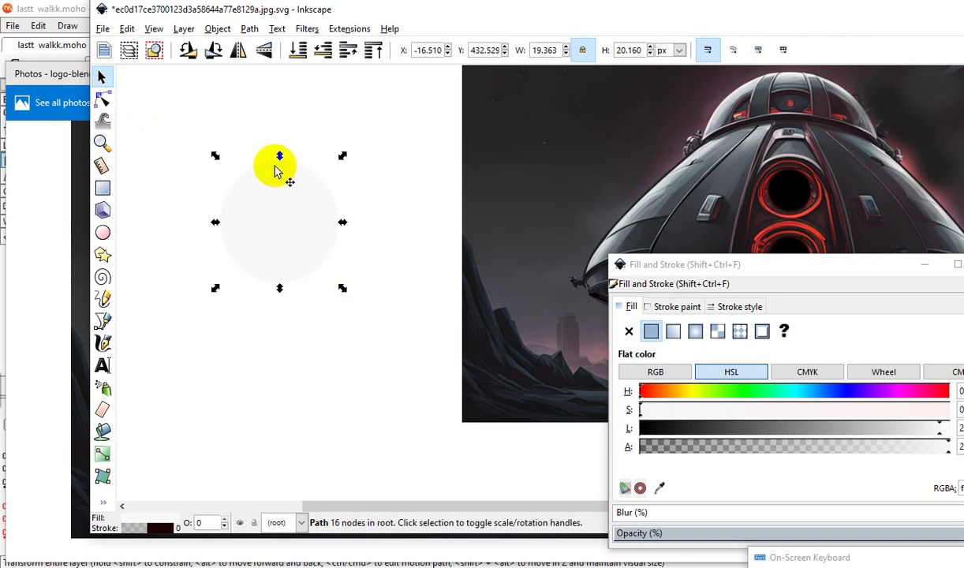
{"action": "left_click_drag", "start_coordinate": [276, 172], "coordinate": [438, 268]}
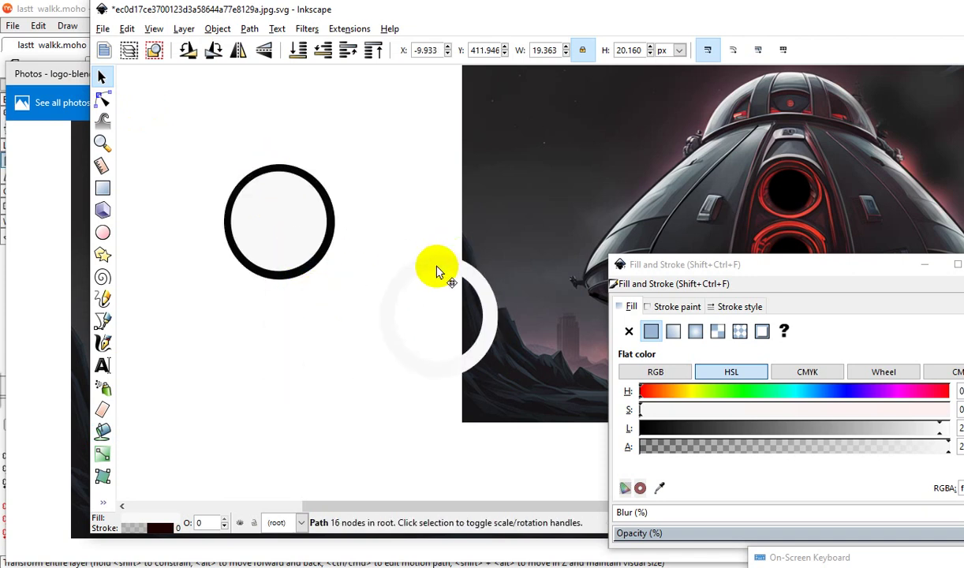
{"action": "scroll", "coordinate": [229, 232], "scroll_direction": "down", "scroll_amount": 1, "text": "ctrl"}
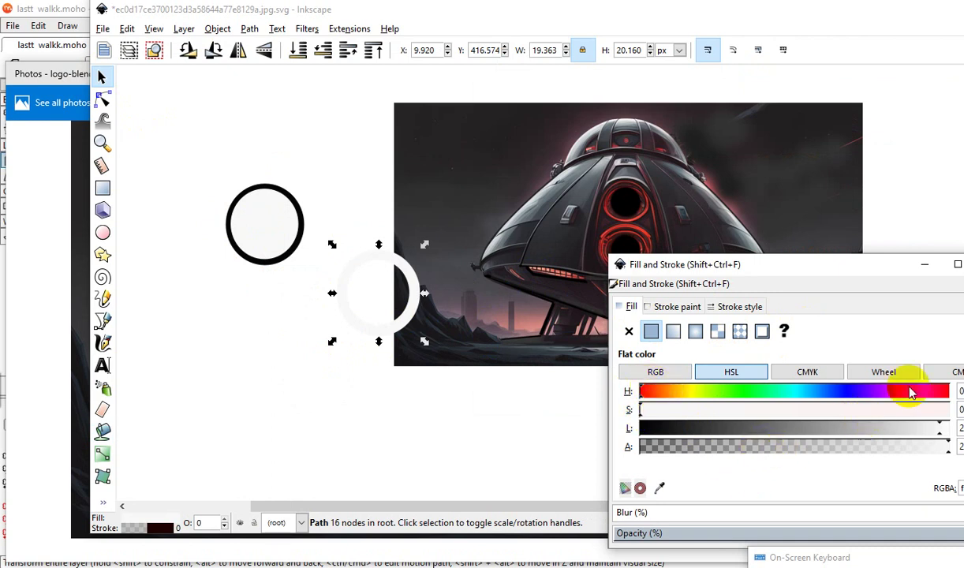
Fill the ring a deep red by adjusting its HSL saturation, hue and lightness.
{"action": "left_click", "coordinate": [909, 412]}
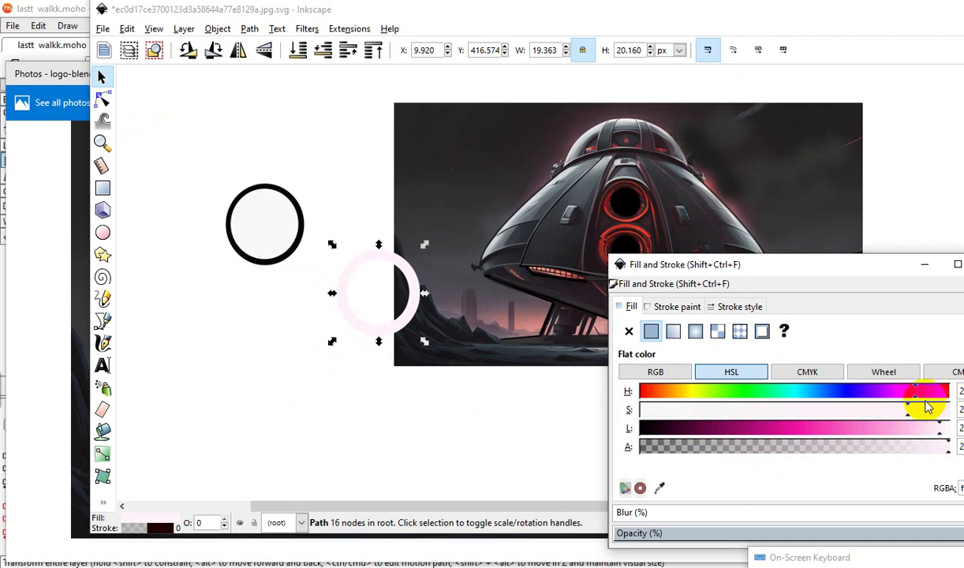
{"action": "left_click", "coordinate": [945, 392]}
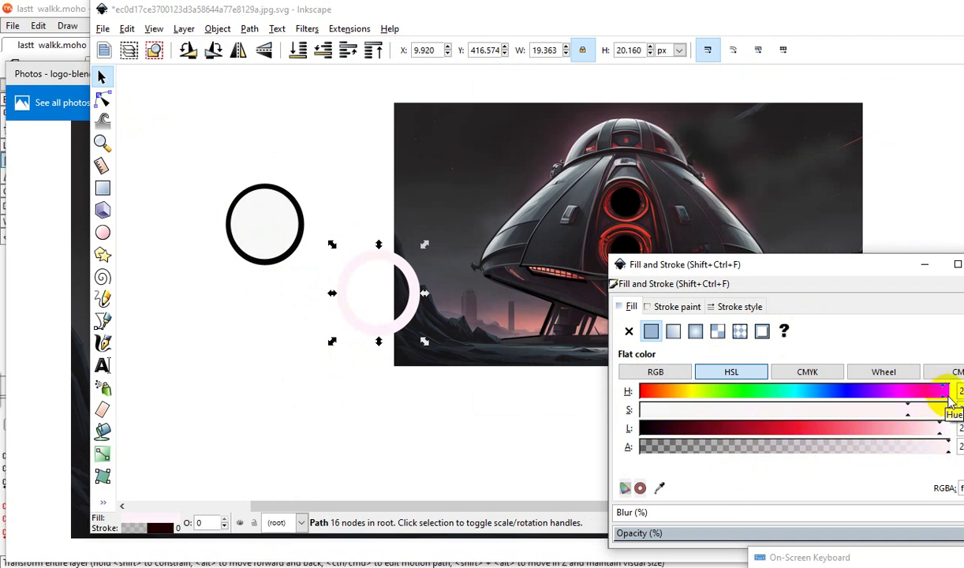
{"action": "left_click", "coordinate": [770, 431]}
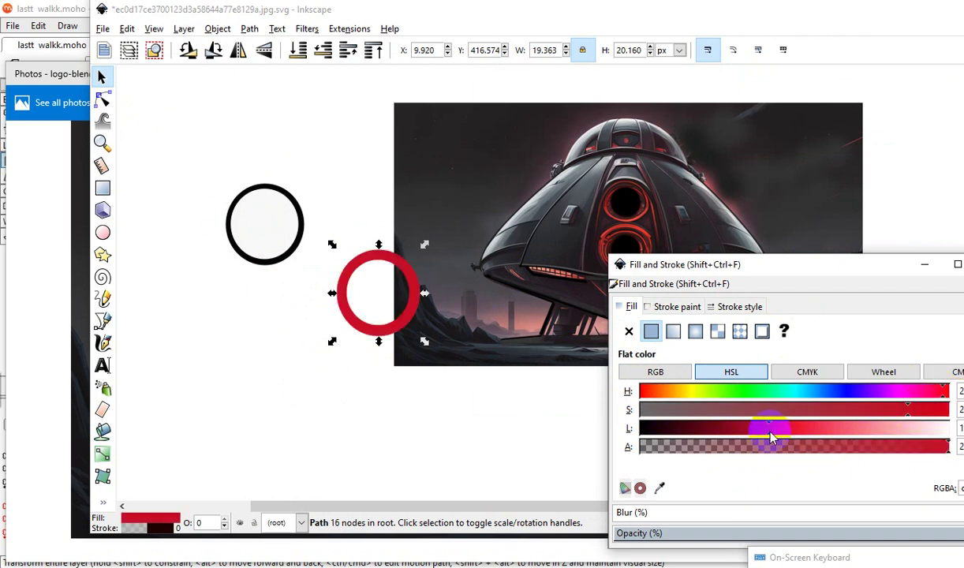
{"action": "left_click_drag", "start_coordinate": [757, 264], "coordinate": [855, 28]}
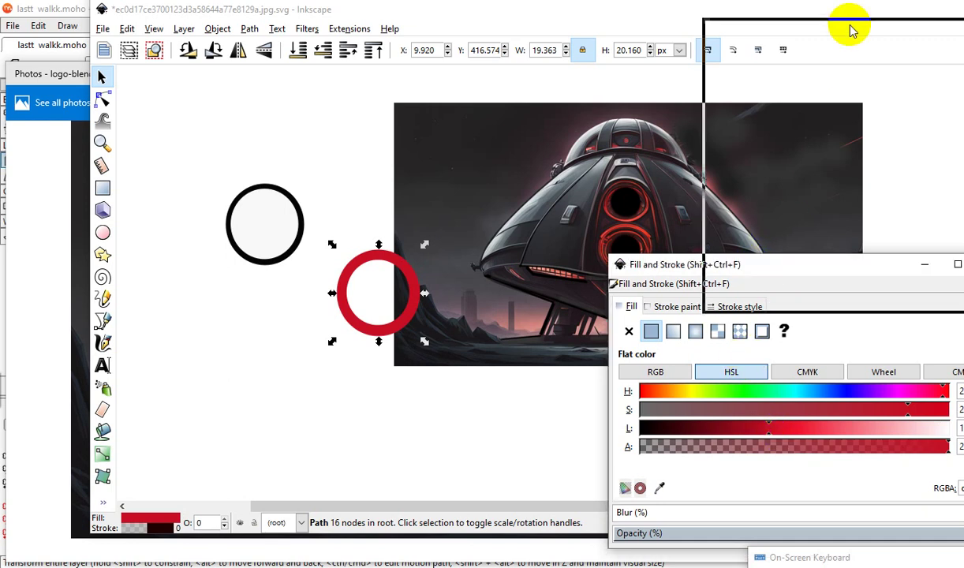
{"action": "left_click_drag", "start_coordinate": [500, 15], "coordinate": [426, 39]}
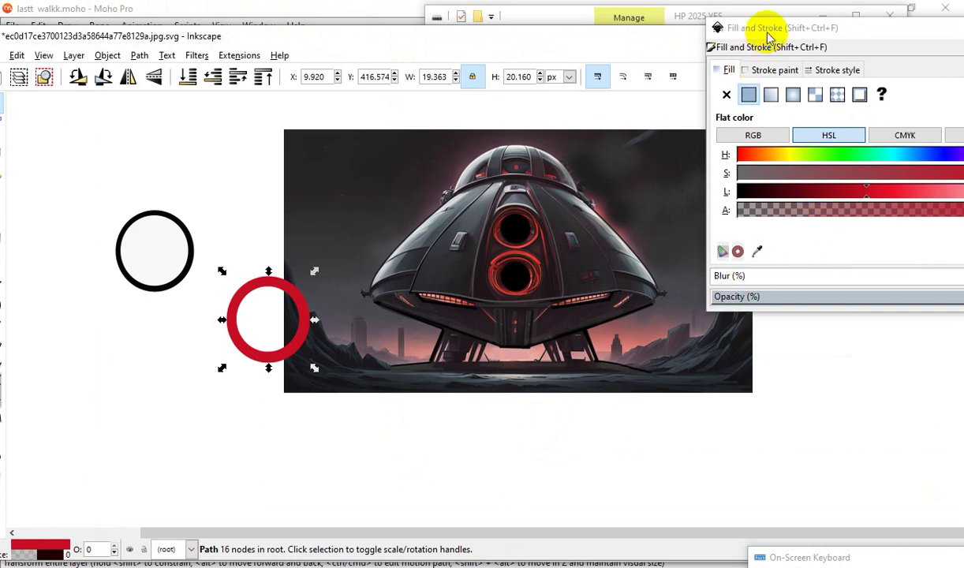
Blur the red ring into a soft glow and drag it onto the spaceship.
{"action": "left_click_drag", "start_coordinate": [770, 37], "coordinate": [739, 121]}
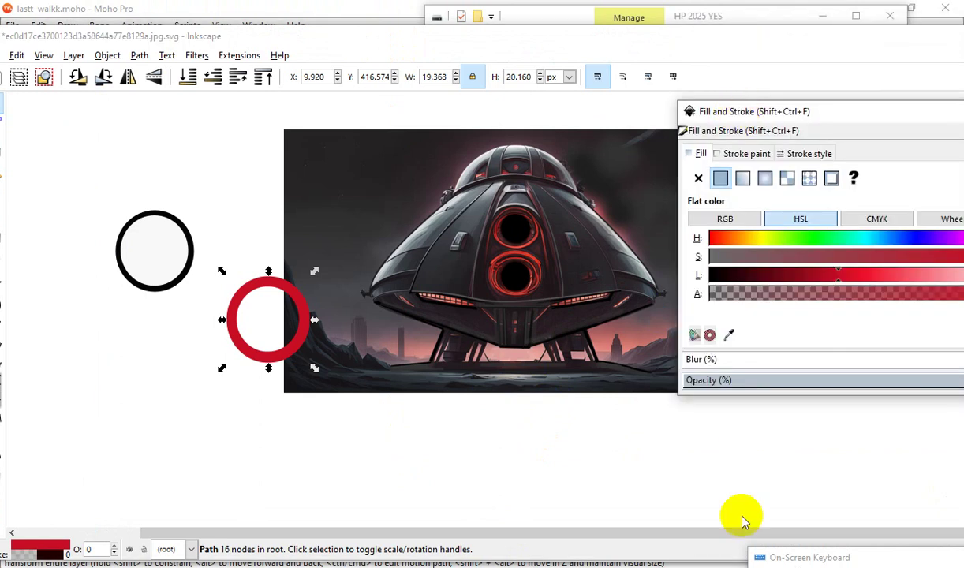
{"action": "mouse_move", "coordinate": [698, 363]}
{"action": "left_mouse_down"}
{"action": "mouse_move", "coordinate": [737, 365]}
{"action": "mouse_move", "coordinate": [724, 363]}
{"action": "left_mouse_up"}
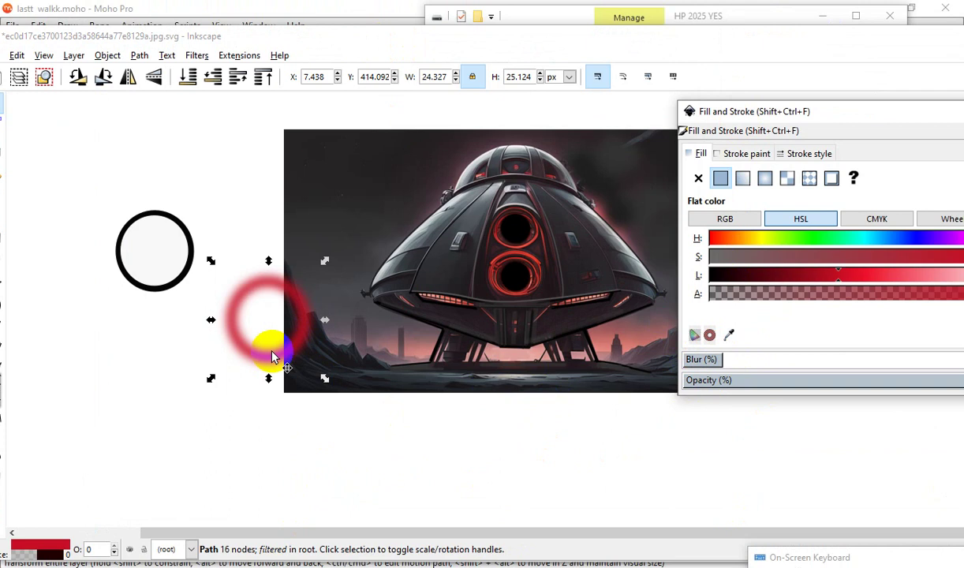
{"action": "mouse_move", "coordinate": [243, 351]}
{"action": "left_mouse_down"}
{"action": "mouse_move", "coordinate": [527, 388]}
{"action": "mouse_move", "coordinate": [553, 373]}
{"action": "mouse_move", "coordinate": [547, 400]}
{"action": "left_mouse_up"}
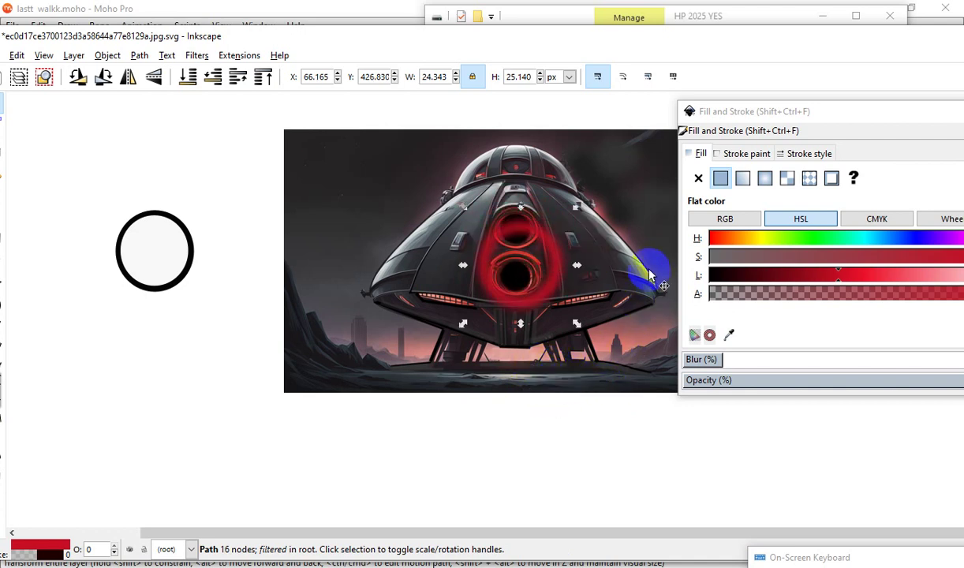
Zoom in, scale the red glow down, and align it over the lower porthole.
{"action": "key", "text": "plus"}
{"action": "left_click_drag", "start_coordinate": [430, 227], "coordinate": [281, 263]}
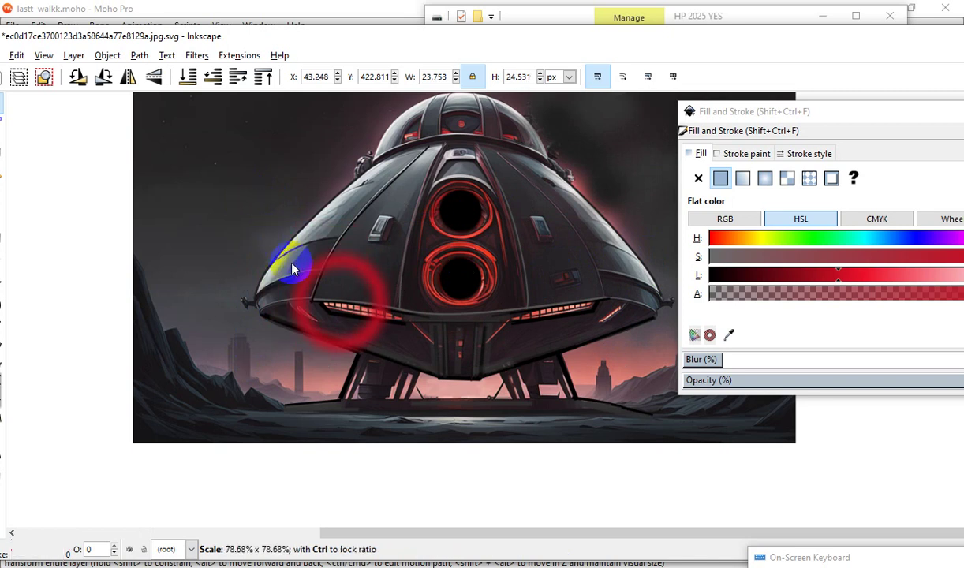
{"action": "left_click_drag", "start_coordinate": [249, 211], "coordinate": [300, 260]}
{"action": "mouse_move", "coordinate": [379, 340]}
{"action": "left_mouse_down"}
{"action": "mouse_move", "coordinate": [514, 318]}
{"action": "mouse_move", "coordinate": [470, 284]}
{"action": "mouse_move", "coordinate": [494, 304]}
{"action": "mouse_move", "coordinate": [495, 348]}
{"action": "left_mouse_up"}
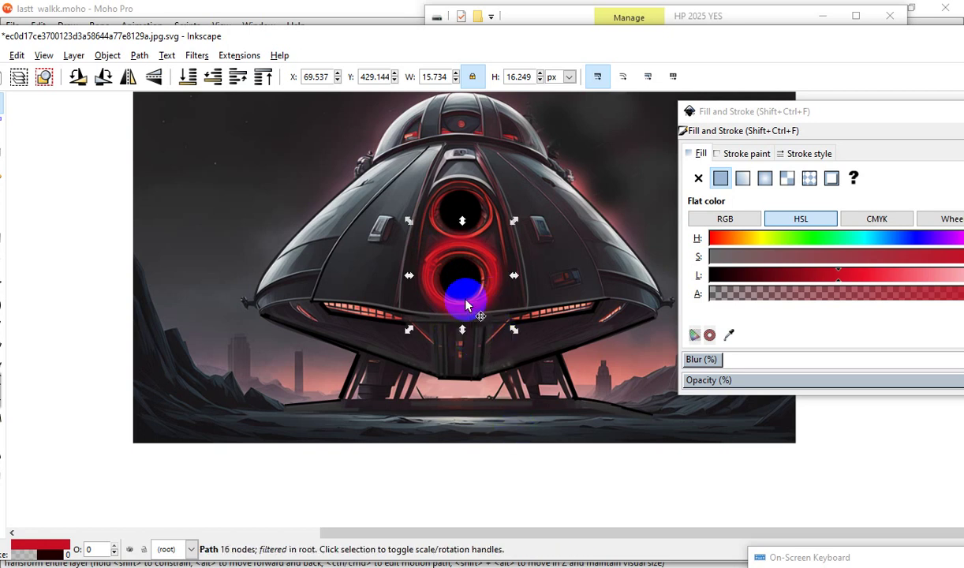
{"action": "scroll", "coordinate": [464, 300], "scroll_direction": "up", "scroll_amount": 1, "text": "ctrl"}
{"action": "scroll", "coordinate": [436, 377], "scroll_direction": "down", "scroll_amount": 1, "text": "ctrl"}
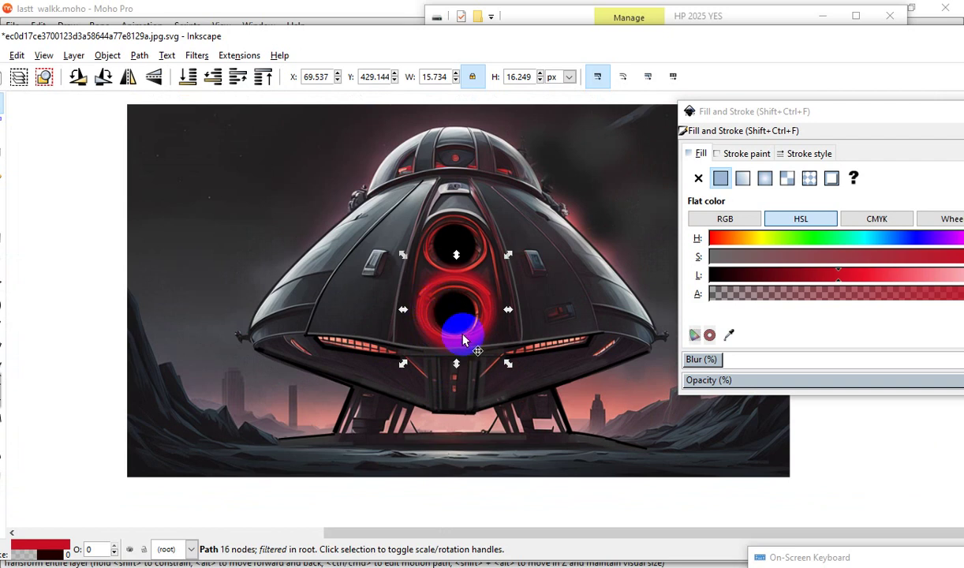
{"action": "scroll", "coordinate": [456, 323], "scroll_direction": "up", "scroll_amount": 1, "text": "ctrl"}
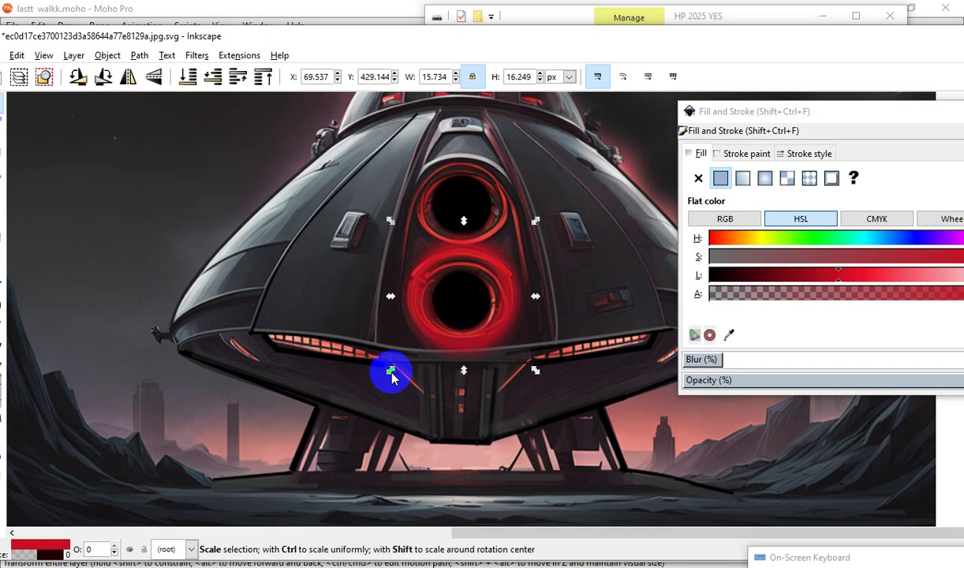
{"action": "left_click_drag", "start_coordinate": [392, 377], "coordinate": [430, 349]}
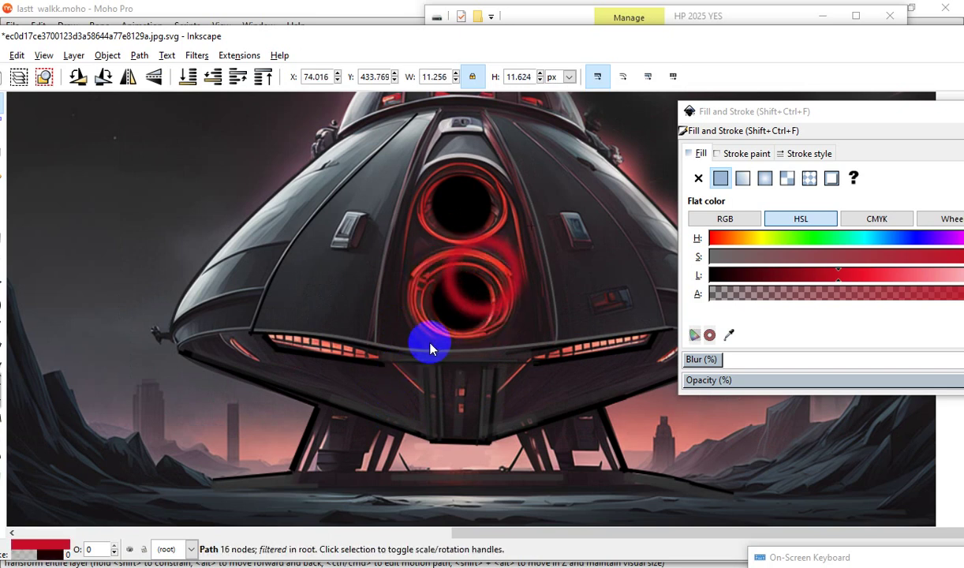
{"action": "mouse_move", "coordinate": [473, 312]}
{"action": "left_mouse_down"}
{"action": "mouse_move", "coordinate": [455, 340]}
{"action": "mouse_move", "coordinate": [469, 341]}
{"action": "left_mouse_up"}
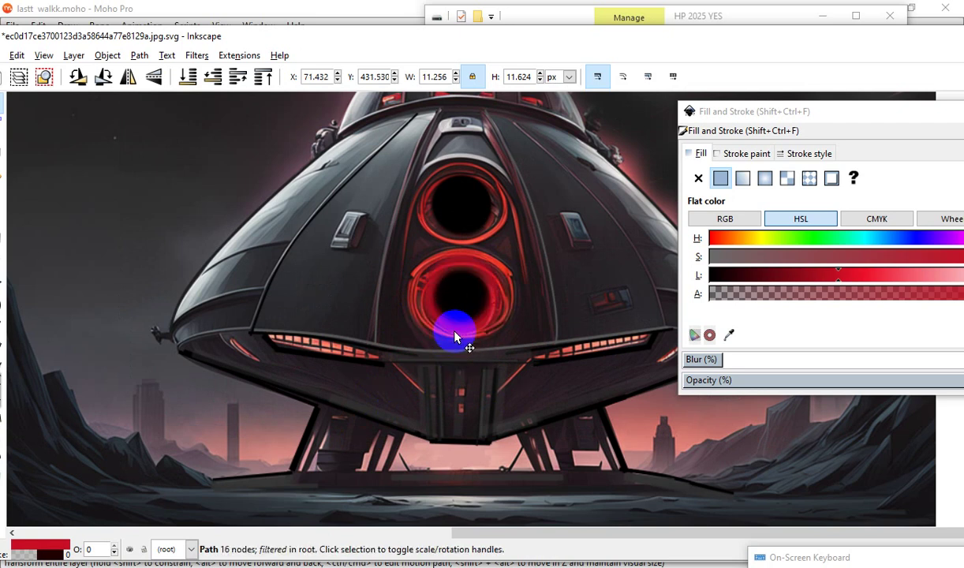
{"action": "left_click_drag", "start_coordinate": [459, 341], "coordinate": [457, 343]}
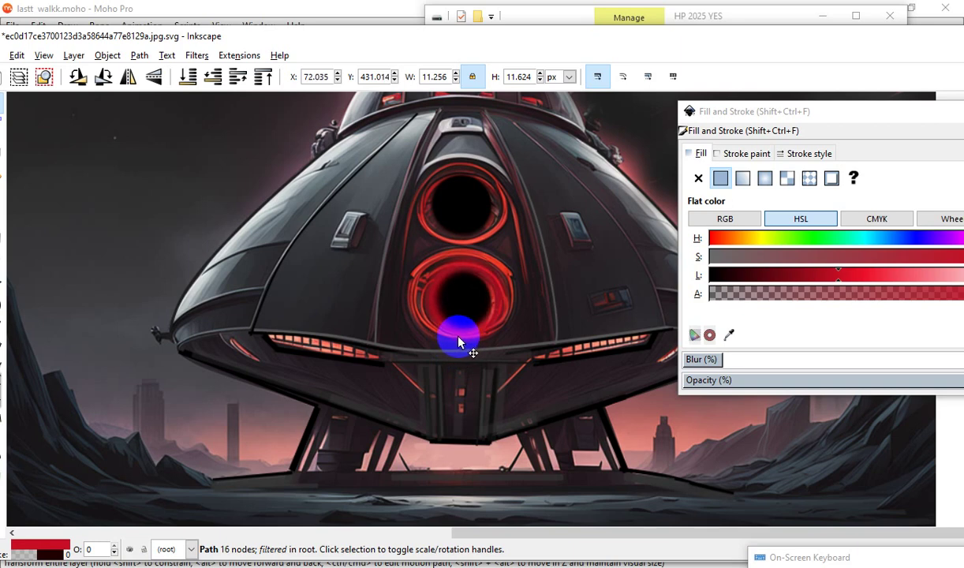
{"action": "key", "text": "5"}
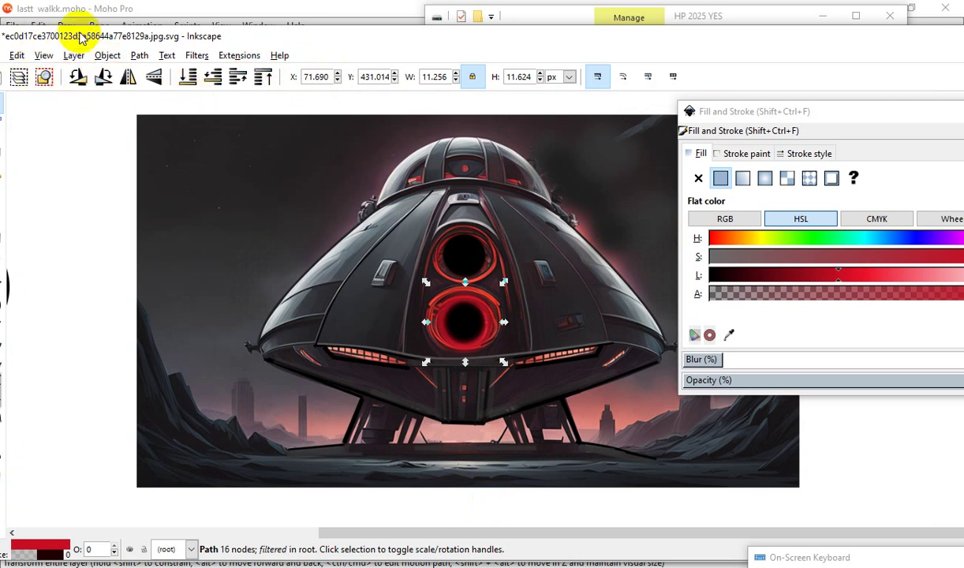
Duplicate the red glow ring and move the copy onto the upper porthole.
{"action": "double_click", "coordinate": [138, 37]}
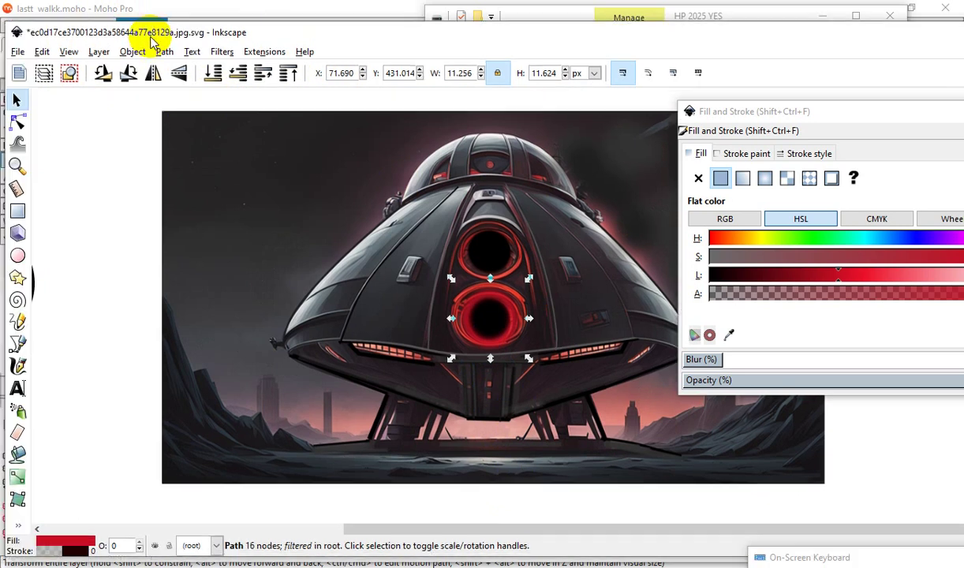
{"action": "left_click", "coordinate": [42, 53]}
{"action": "mouse_move", "coordinate": [61, 255]}
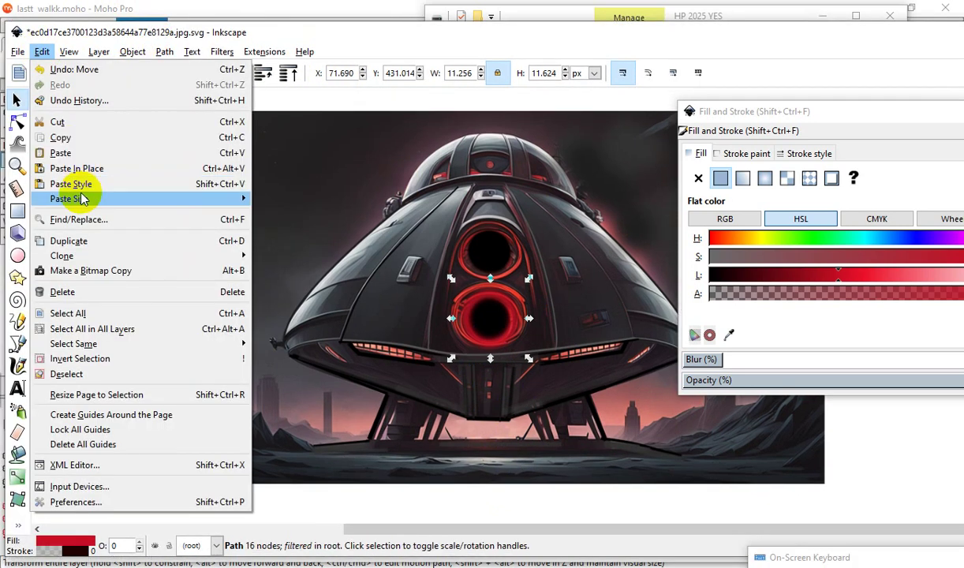
{"action": "left_click", "coordinate": [99, 241]}
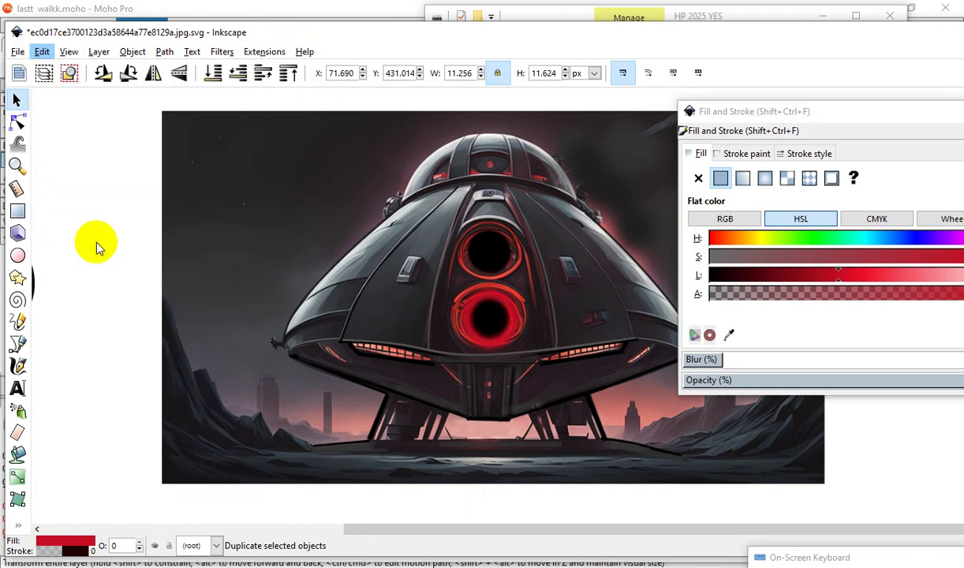
{"action": "mouse_move", "coordinate": [492, 341]}
{"action": "left_mouse_down"}
{"action": "mouse_move", "coordinate": [463, 249]}
{"action": "mouse_move", "coordinate": [489, 271]}
{"action": "left_mouse_up"}
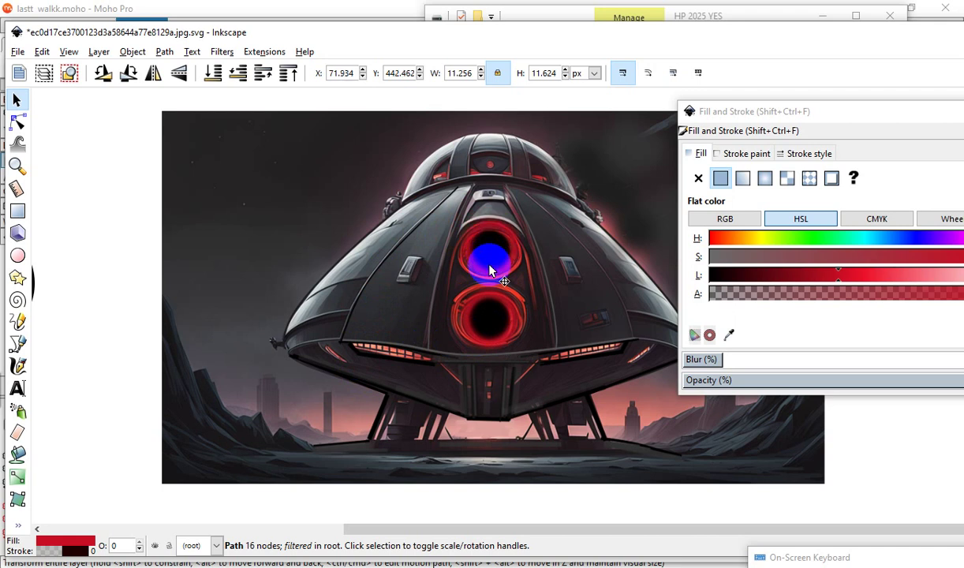
{"action": "left_click_drag", "start_coordinate": [773, 113], "coordinate": [720, 10]}
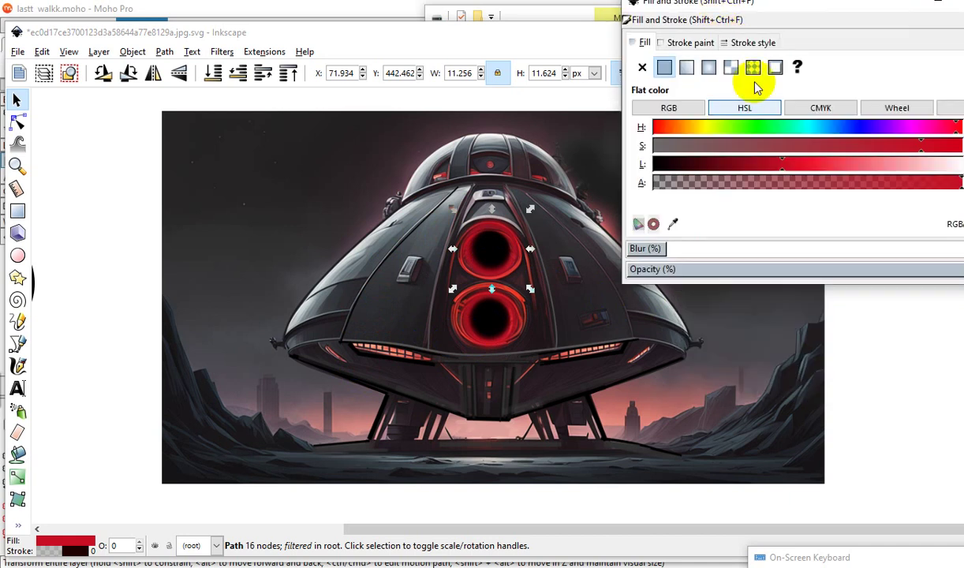
Brighten, blur and enlarge the upper porthole glow, recentring it on the port.
{"action": "mouse_move", "coordinate": [818, 168]}
{"action": "left_mouse_down"}
{"action": "mouse_move", "coordinate": [829, 162]}
{"action": "mouse_move", "coordinate": [769, 162]}
{"action": "mouse_move", "coordinate": [828, 163]}
{"action": "left_mouse_up"}
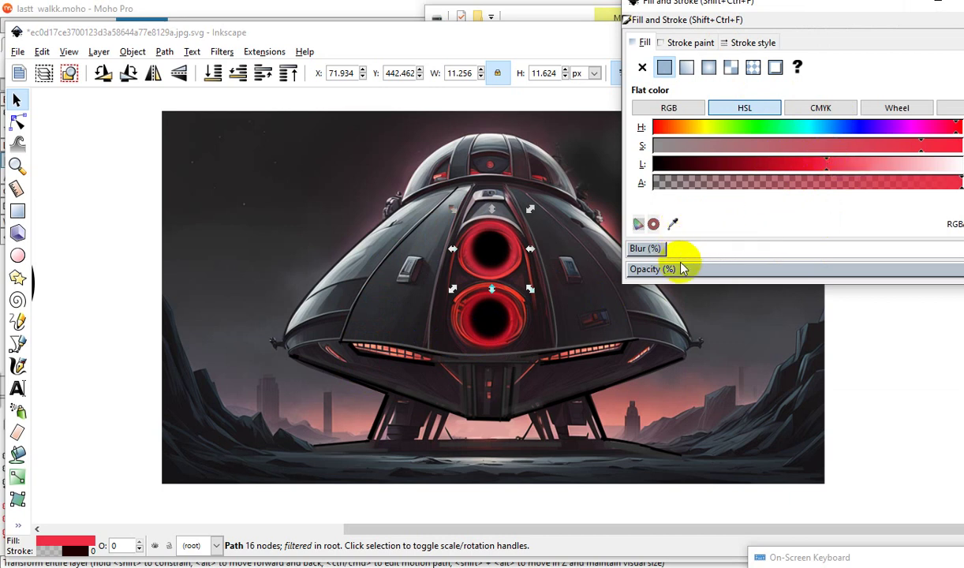
{"action": "mouse_move", "coordinate": [674, 250]}
{"action": "left_mouse_down"}
{"action": "mouse_move", "coordinate": [707, 249]}
{"action": "mouse_move", "coordinate": [689, 250]}
{"action": "left_mouse_up"}
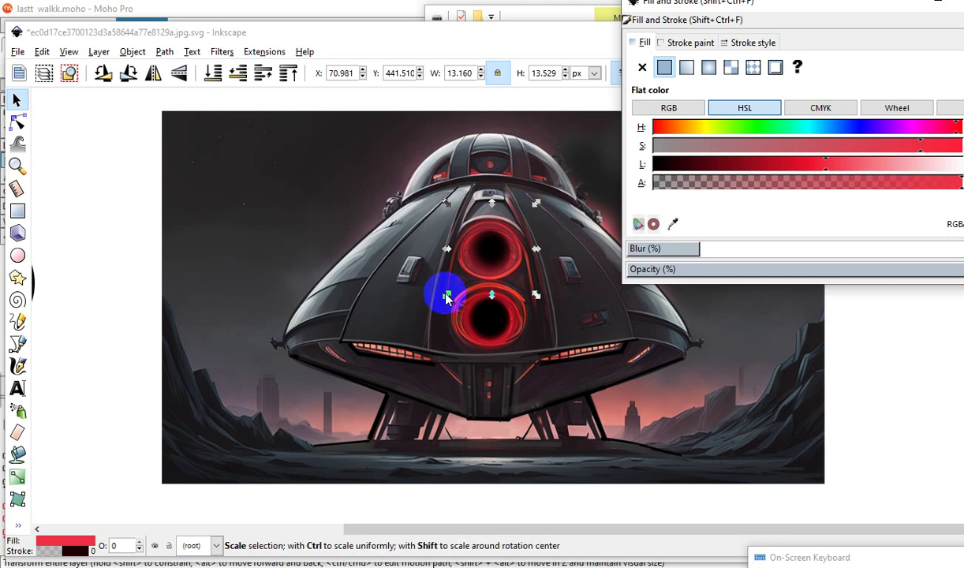
{"action": "mouse_move", "coordinate": [447, 296]}
{"action": "left_mouse_down"}
{"action": "mouse_move", "coordinate": [403, 337]}
{"action": "mouse_move", "coordinate": [417, 325]}
{"action": "left_mouse_up"}
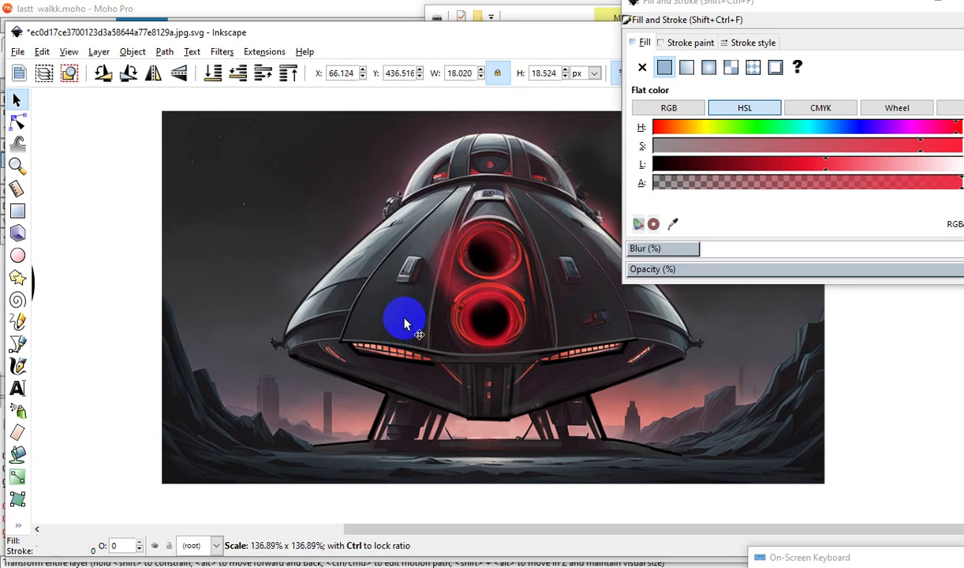
{"action": "left_click_drag", "start_coordinate": [451, 290], "coordinate": [464, 254]}
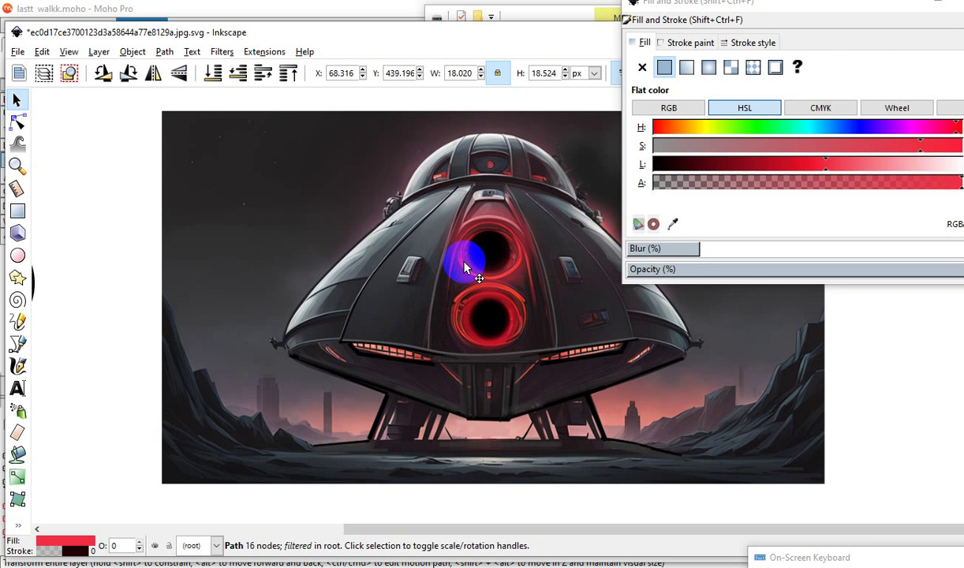
{"action": "left_click", "coordinate": [464, 267]}
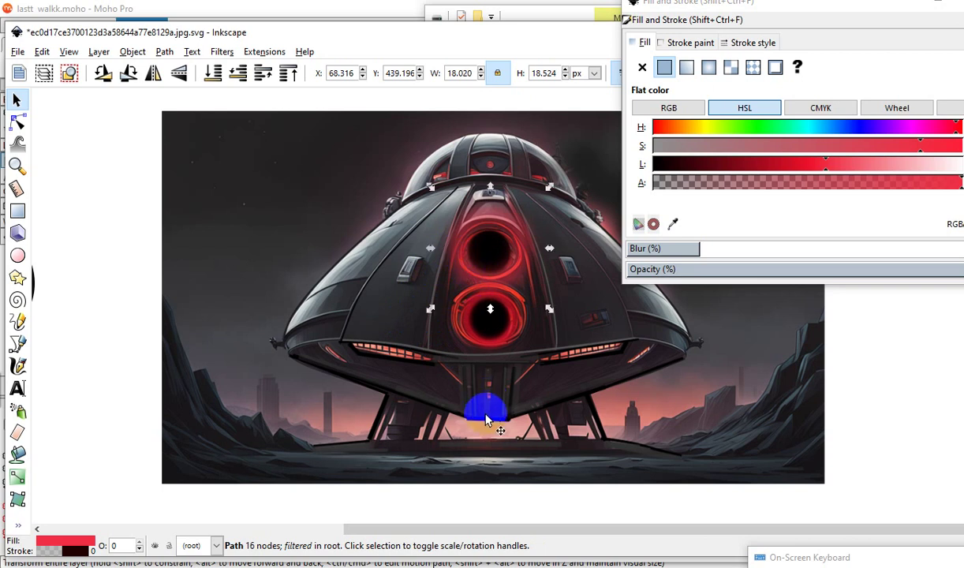
Enlarge the lower porthole glow and increase its blur, then deselect.
{"action": "left_click", "coordinate": [499, 347]}
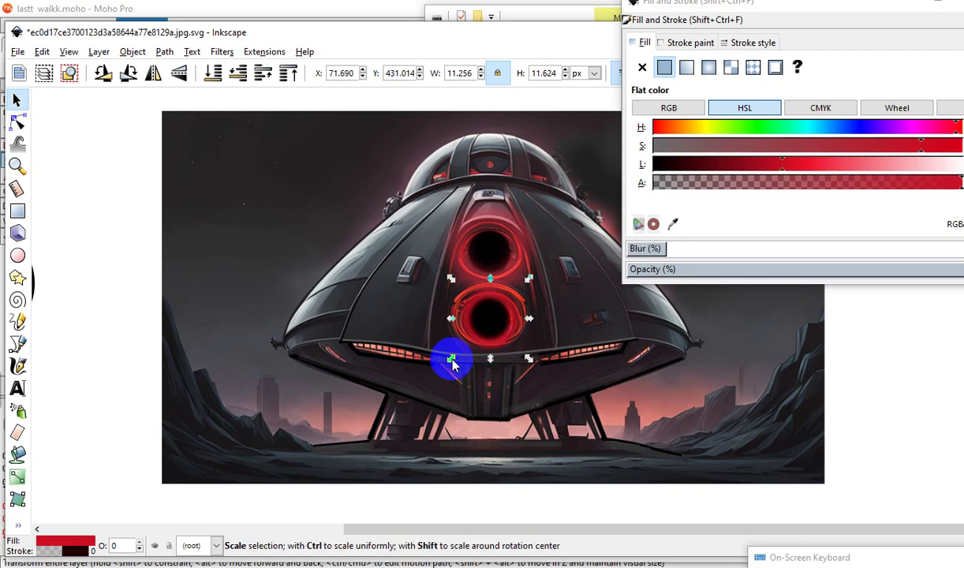
{"action": "mouse_move", "coordinate": [451, 361]}
{"action": "left_mouse_down"}
{"action": "mouse_move", "coordinate": [431, 378]}
{"action": "mouse_move", "coordinate": [477, 349]}
{"action": "left_mouse_up"}
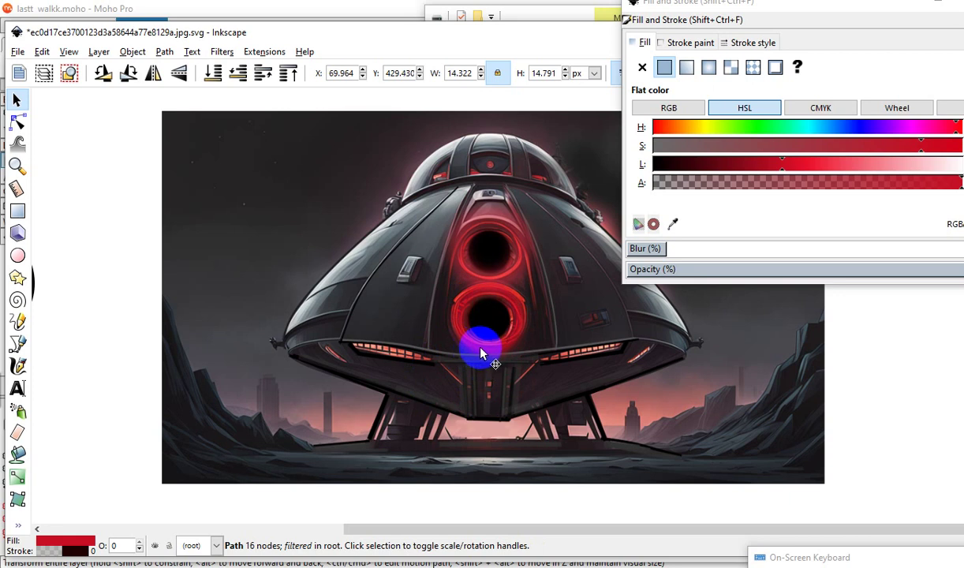
{"action": "left_click", "coordinate": [480, 352]}
{"action": "mouse_move", "coordinate": [682, 251]}
{"action": "left_mouse_down"}
{"action": "mouse_move", "coordinate": [707, 250]}
{"action": "mouse_move", "coordinate": [676, 251]}
{"action": "left_mouse_up"}
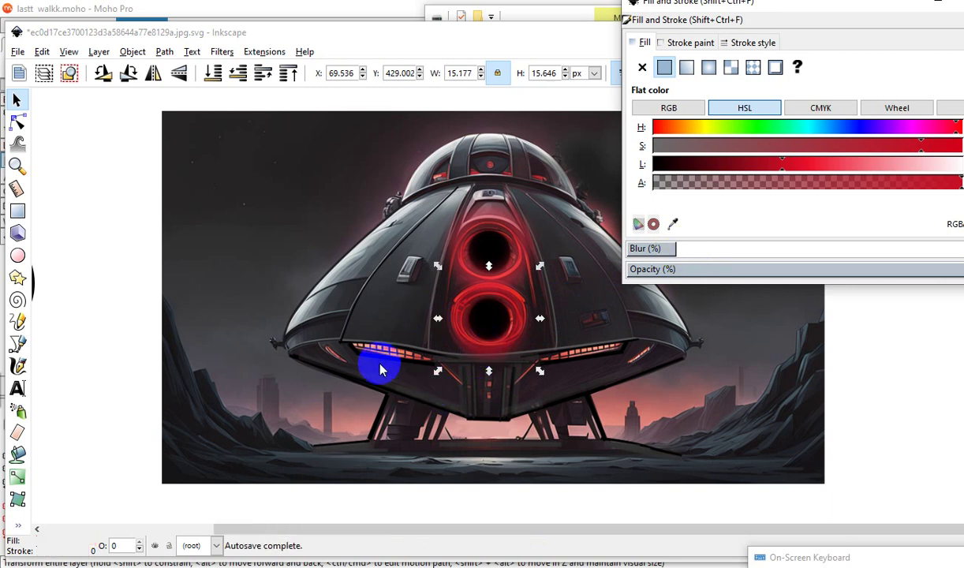
{"action": "scroll", "coordinate": [381, 366], "scroll_direction": "down", "scroll_amount": 1}
{"action": "scroll", "coordinate": [517, 387], "scroll_direction": "up", "scroll_amount": 1}
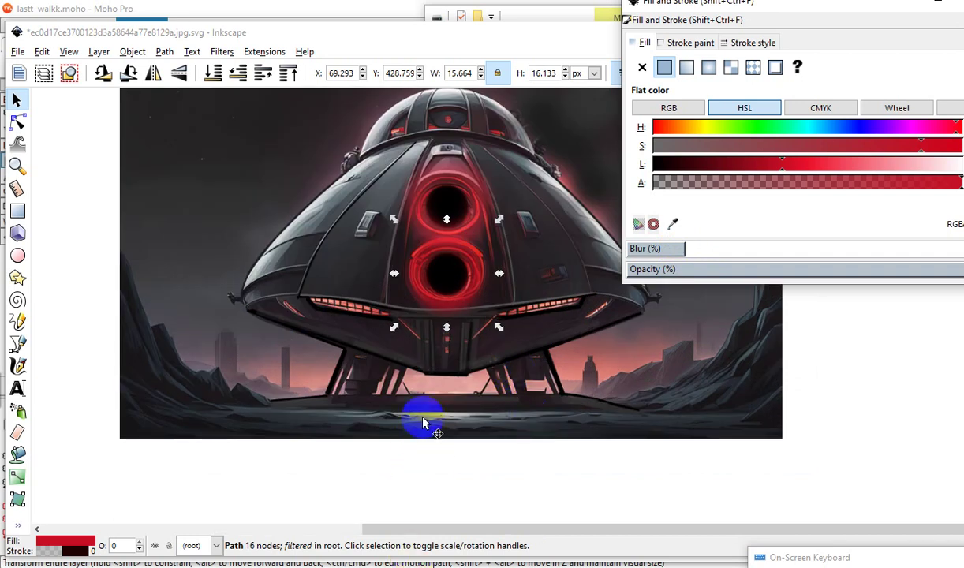
{"action": "left_click", "coordinate": [451, 508]}
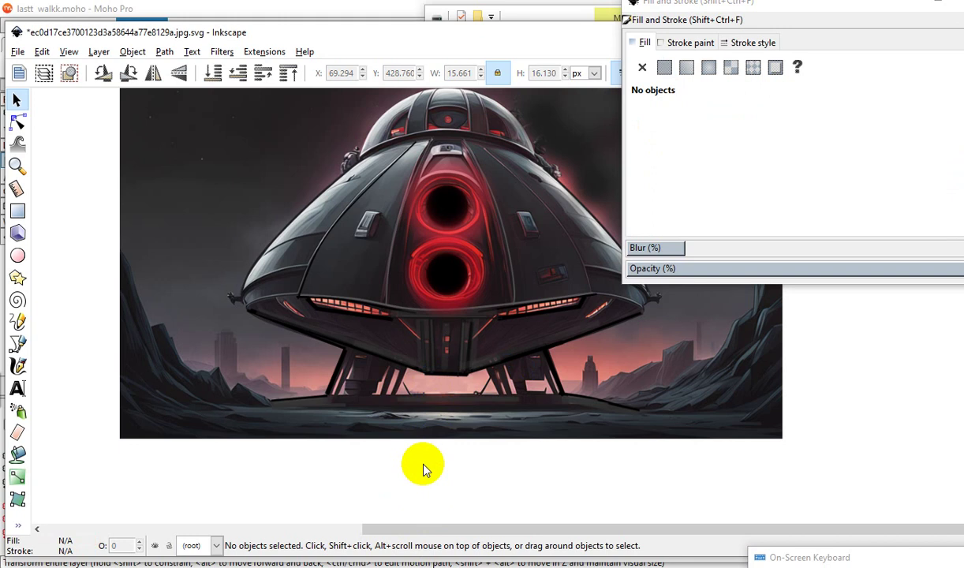
Draw a red circle, shrink it and position it over the upper porthole.
{"action": "left_click", "coordinate": [17, 257]}
{"action": "mouse_move", "coordinate": [46, 180]}
{"action": "left_mouse_down"}
{"action": "mouse_move", "coordinate": [76, 237]}
{"action": "mouse_move", "coordinate": [105, 240]}
{"action": "mouse_move", "coordinate": [98, 235]}
{"action": "left_mouse_up"}
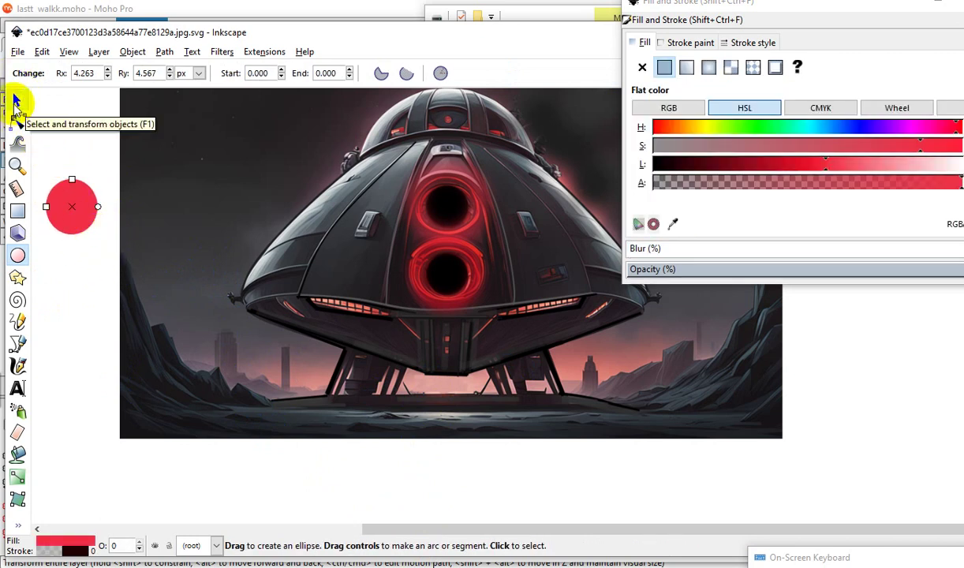
{"action": "left_click", "coordinate": [15, 103]}
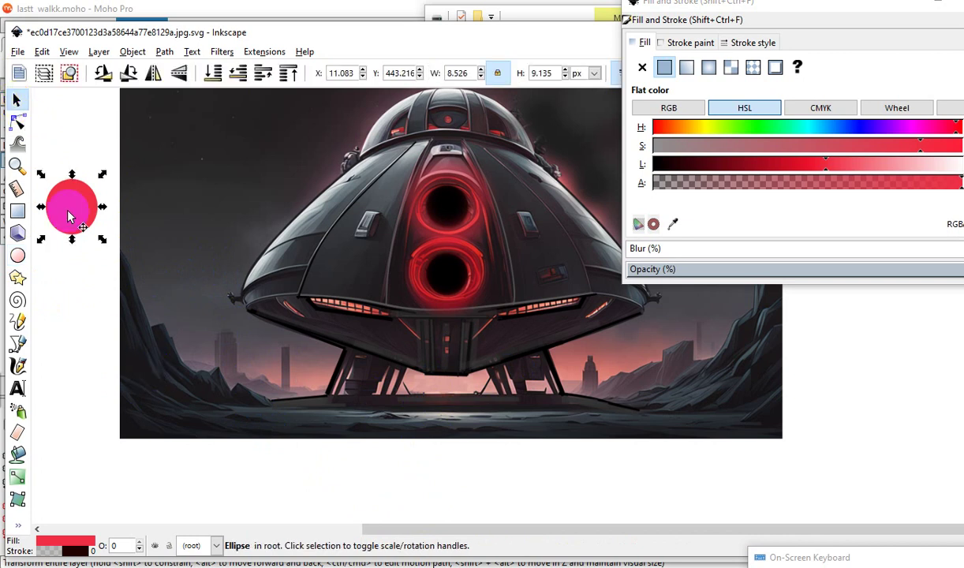
{"action": "mouse_move", "coordinate": [72, 221]}
{"action": "left_mouse_down"}
{"action": "mouse_move", "coordinate": [329, 257]}
{"action": "mouse_move", "coordinate": [355, 273]}
{"action": "left_mouse_up"}
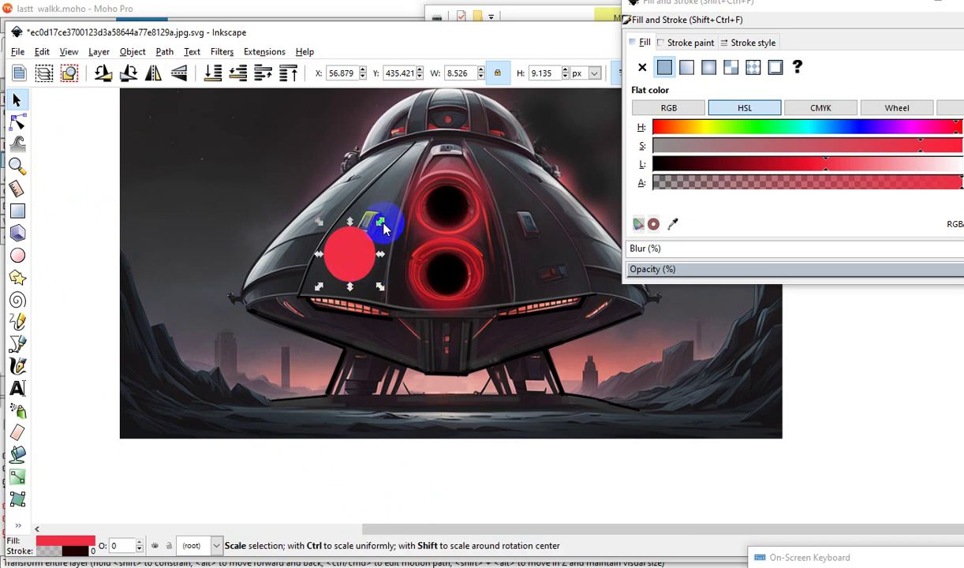
{"action": "left_click_drag", "start_coordinate": [382, 223], "coordinate": [371, 219]}
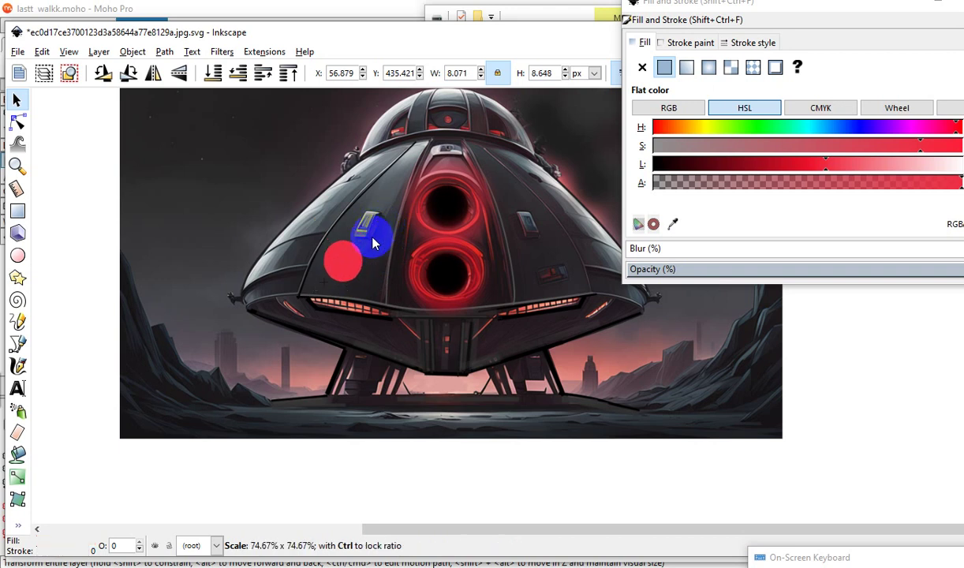
{"action": "left_click_drag", "start_coordinate": [344, 260], "coordinate": [446, 214]}
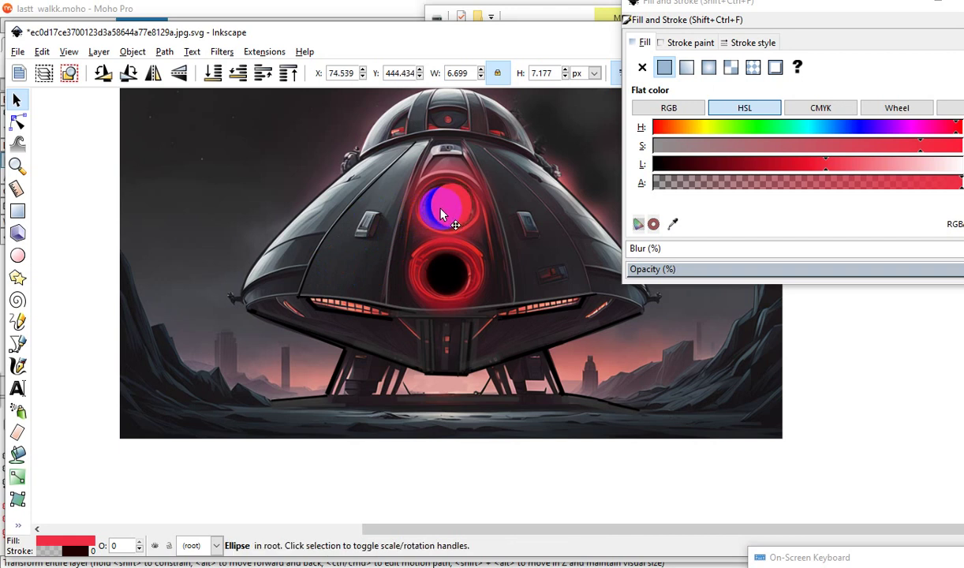
{"action": "left_click_drag", "start_coordinate": [440, 219], "coordinate": [438, 212]}
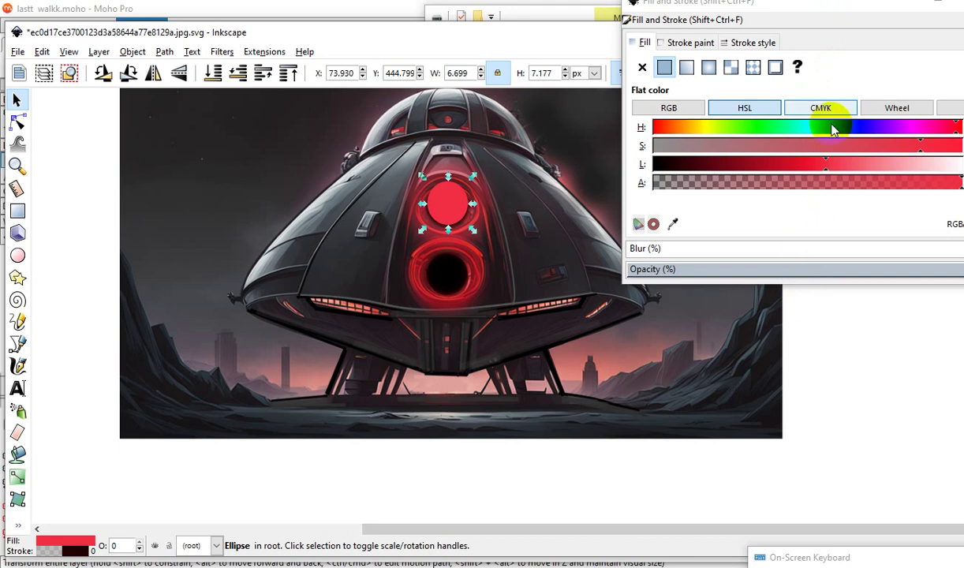
Lower the circle's alpha so its red fill is semi-transparent, comparing it against the porthole.
{"action": "left_click_drag", "start_coordinate": [803, 186], "coordinate": [819, 187]}
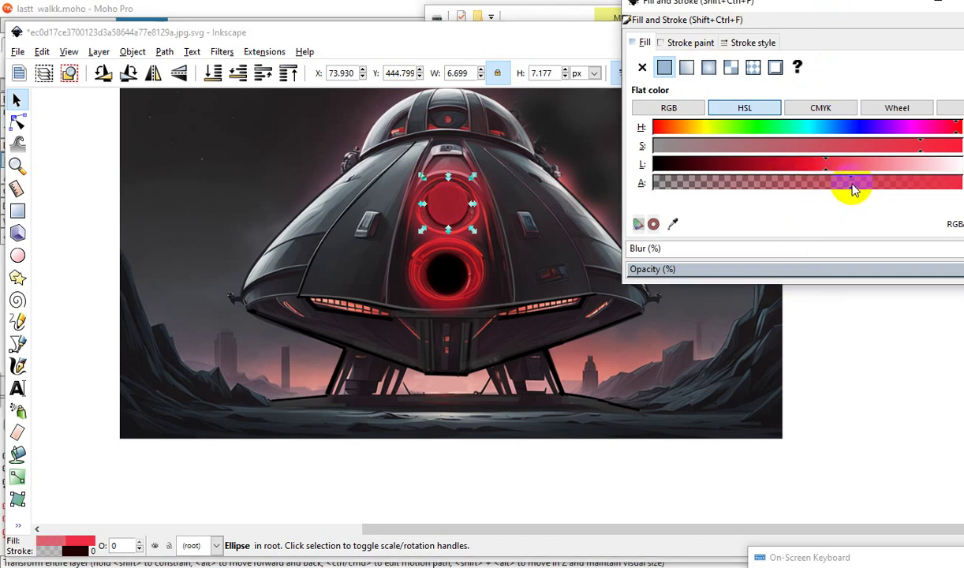
{"action": "left_click", "coordinate": [551, 486]}
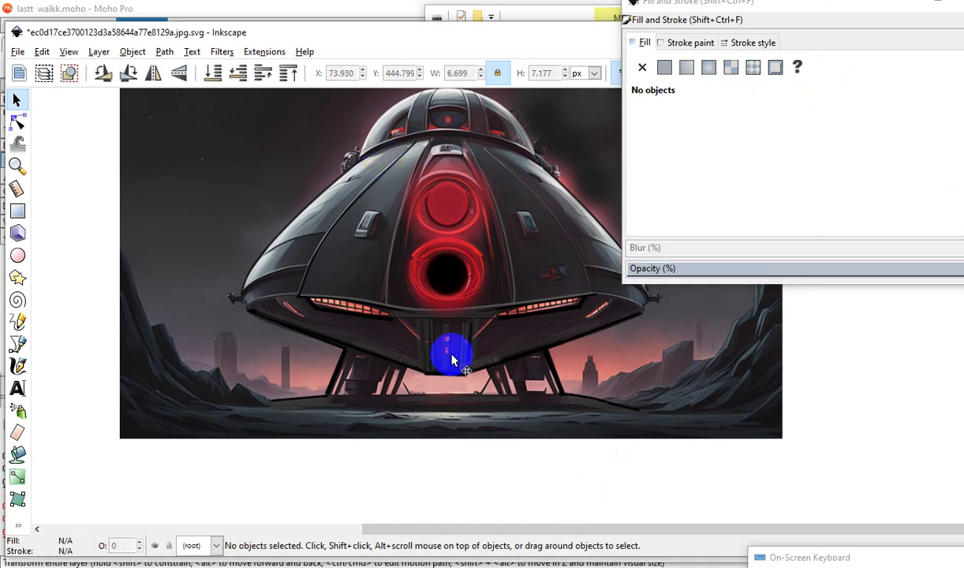
{"action": "left_click", "coordinate": [452, 208]}
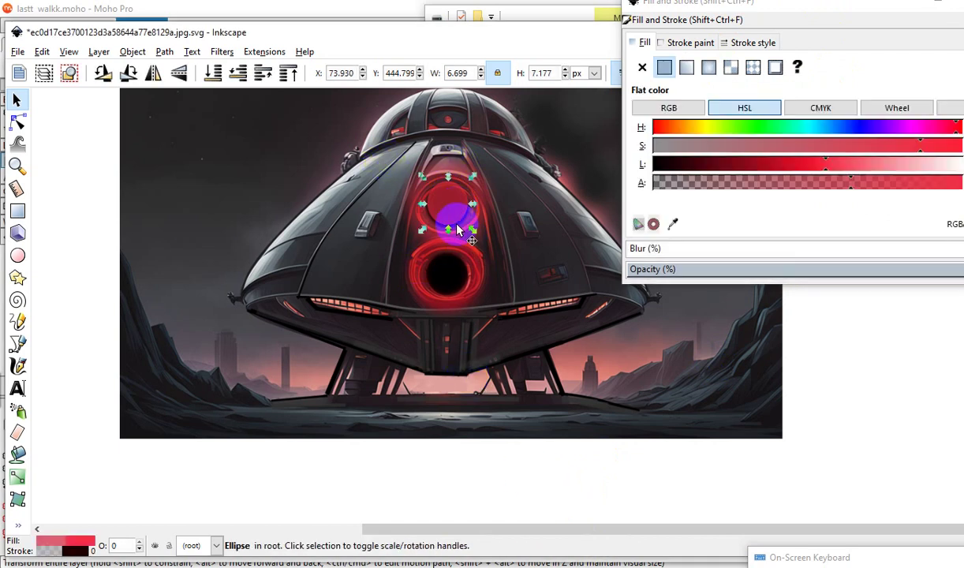
{"action": "left_click", "coordinate": [408, 505]}
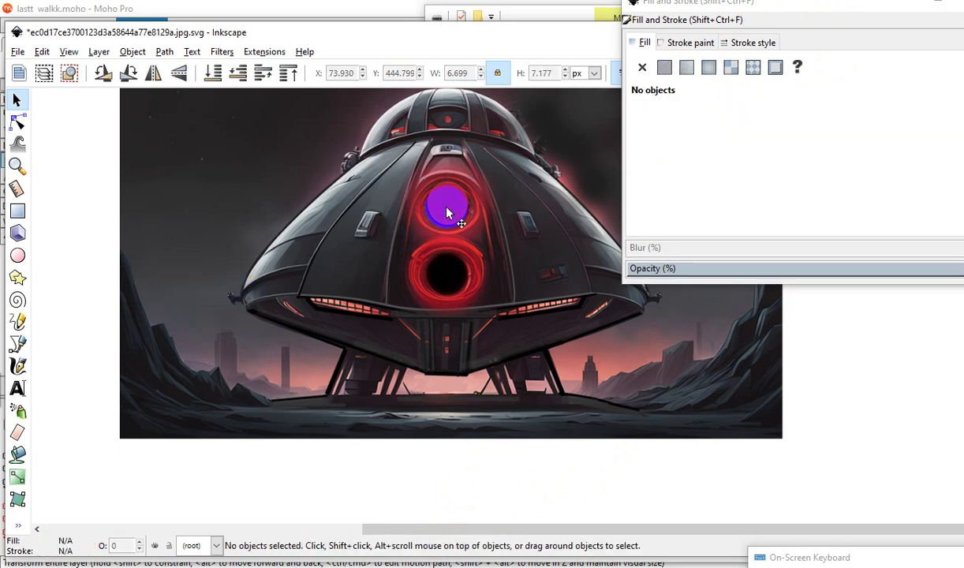
{"action": "left_click", "coordinate": [447, 213]}
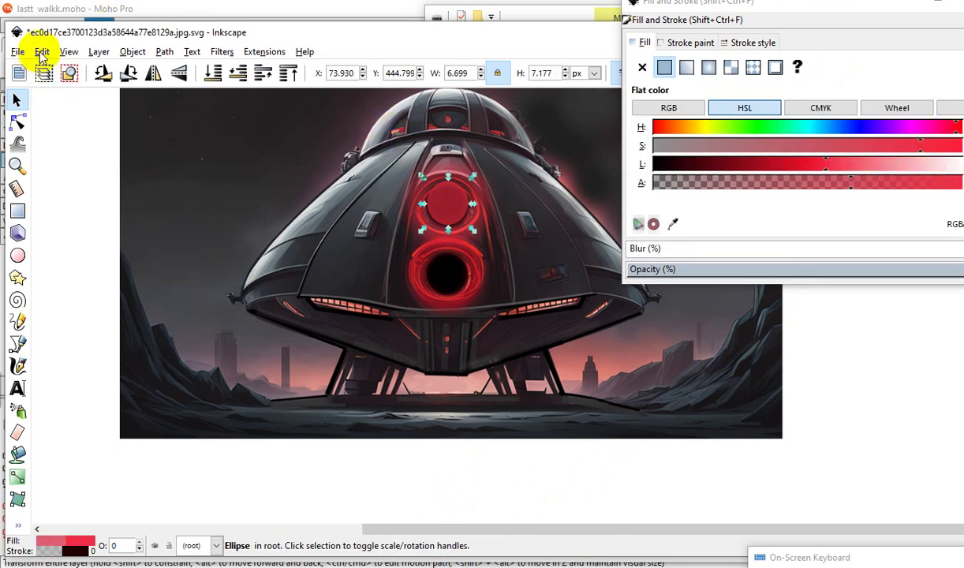
Duplicate the circle and give the copy lower saturation, added blur and a lighter fill.
{"action": "left_click", "coordinate": [41, 52]}
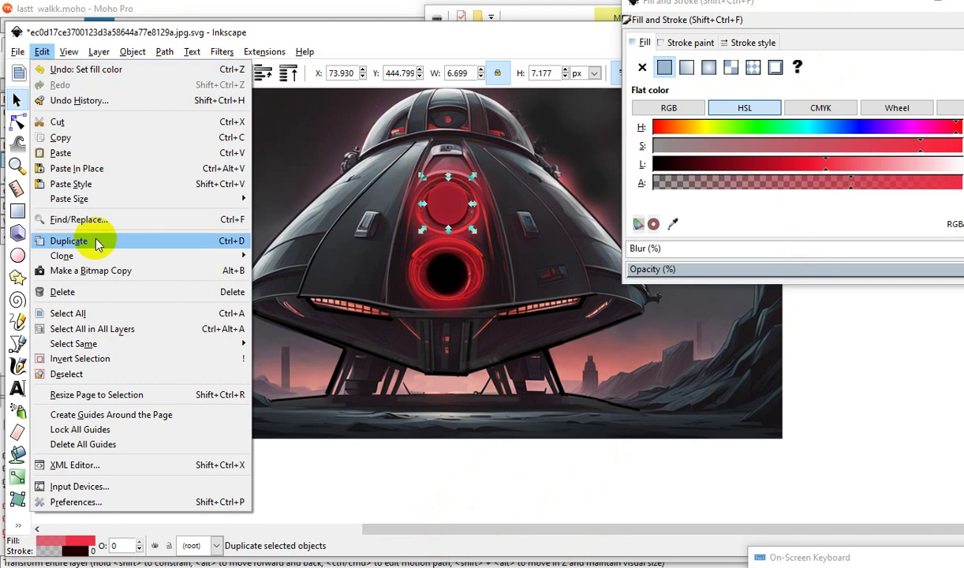
{"action": "left_click", "coordinate": [95, 244]}
{"action": "left_click", "coordinate": [703, 147]}
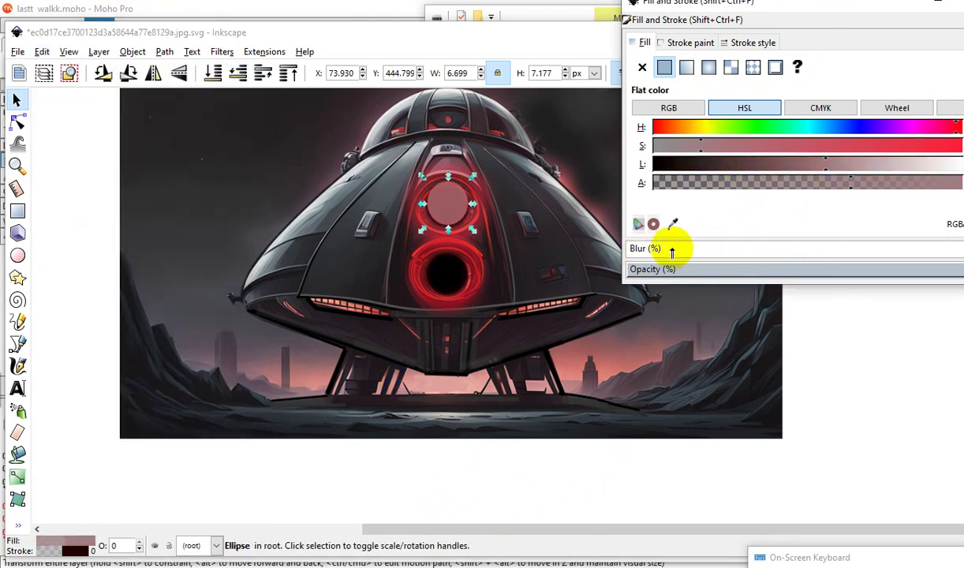
{"action": "left_click_drag", "start_coordinate": [670, 249], "coordinate": [699, 256]}
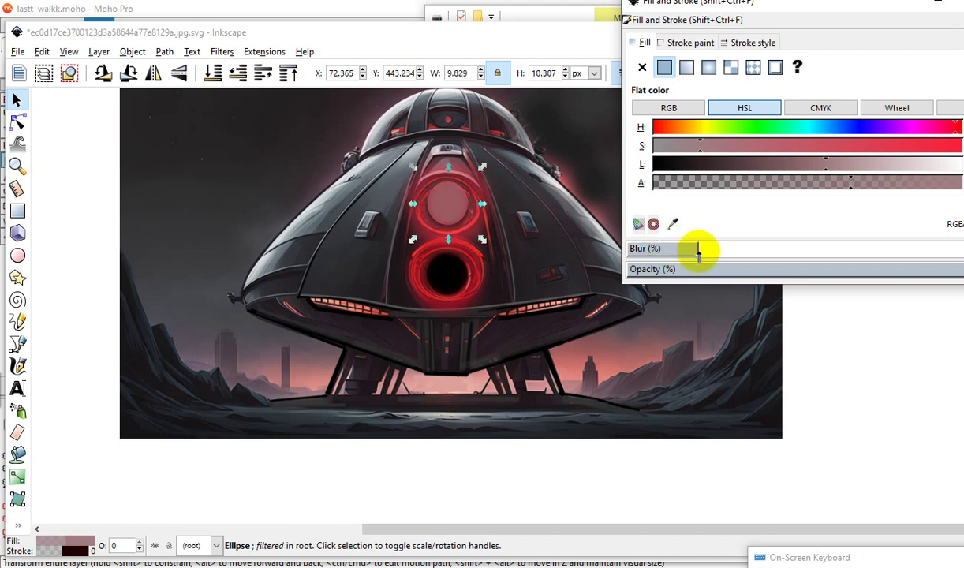
{"action": "left_click_drag", "start_coordinate": [950, 175], "coordinate": [963, 165]}
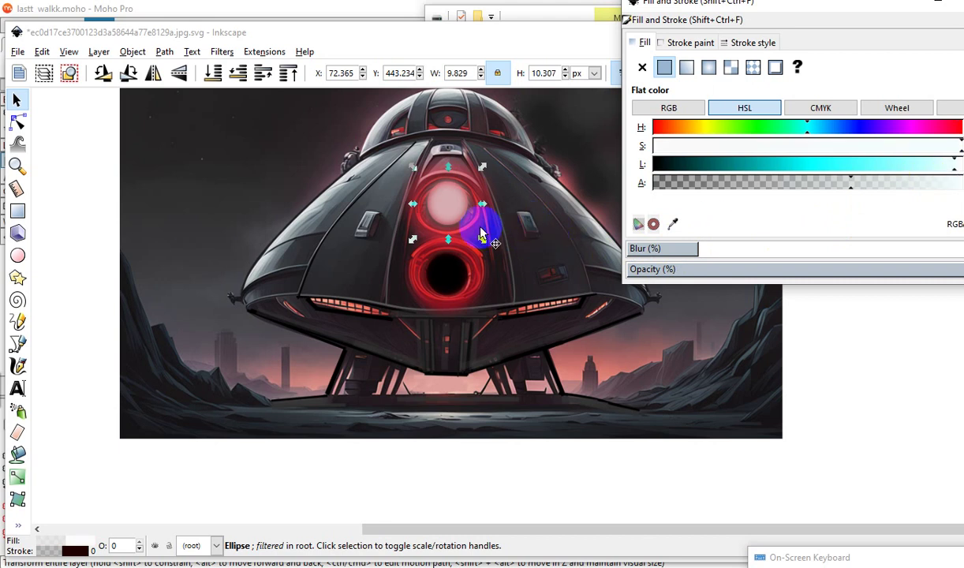
Shrink the pale blurred copy and centre it in the upper porthole.
{"action": "scroll", "coordinate": [465, 217], "scroll_direction": "up", "scroll_amount": 1, "text": "ctrl"}
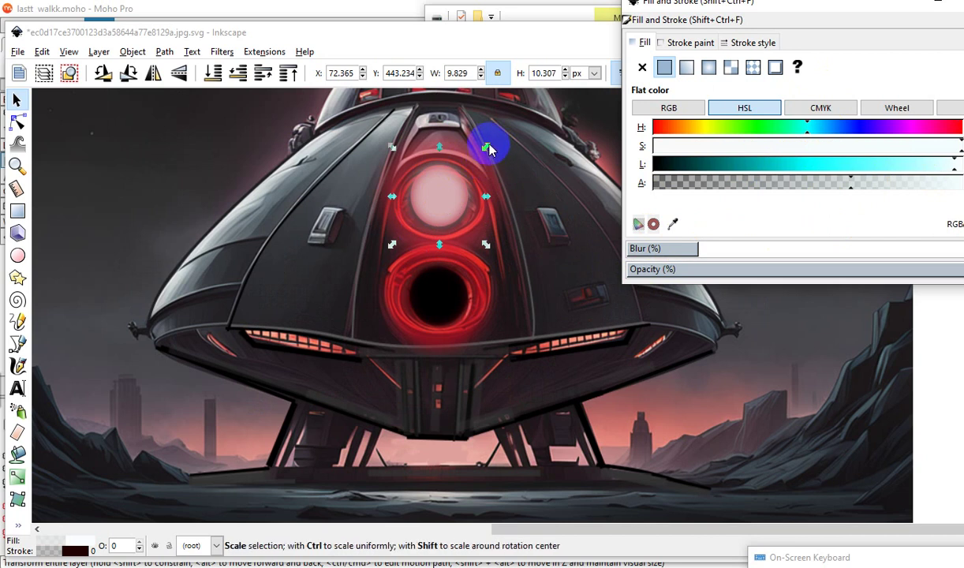
{"action": "left_click_drag", "start_coordinate": [488, 150], "coordinate": [482, 157]}
{"action": "left_click_drag", "start_coordinate": [436, 217], "coordinate": [436, 199]}
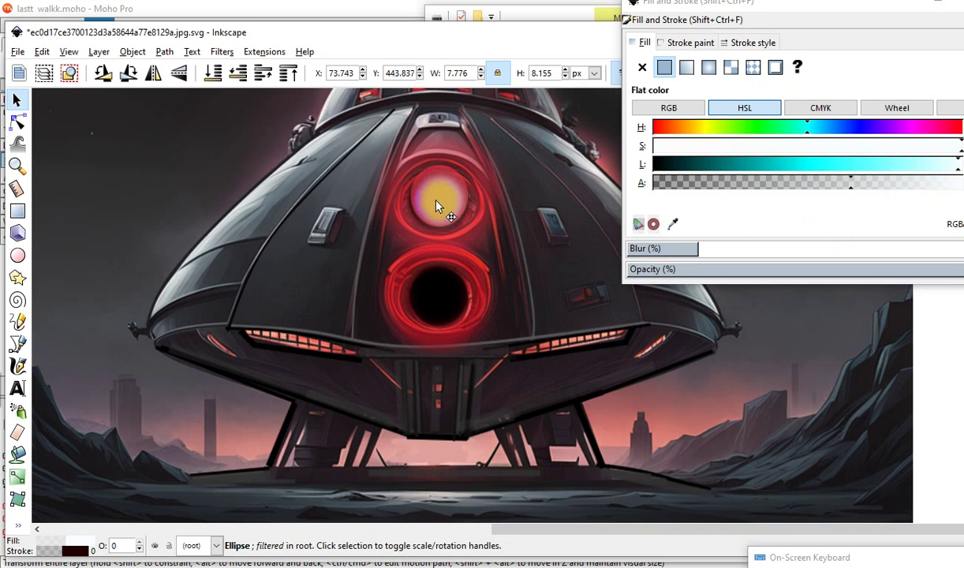
{"action": "scroll", "coordinate": [436, 196], "scroll_direction": "down", "scroll_amount": 2}
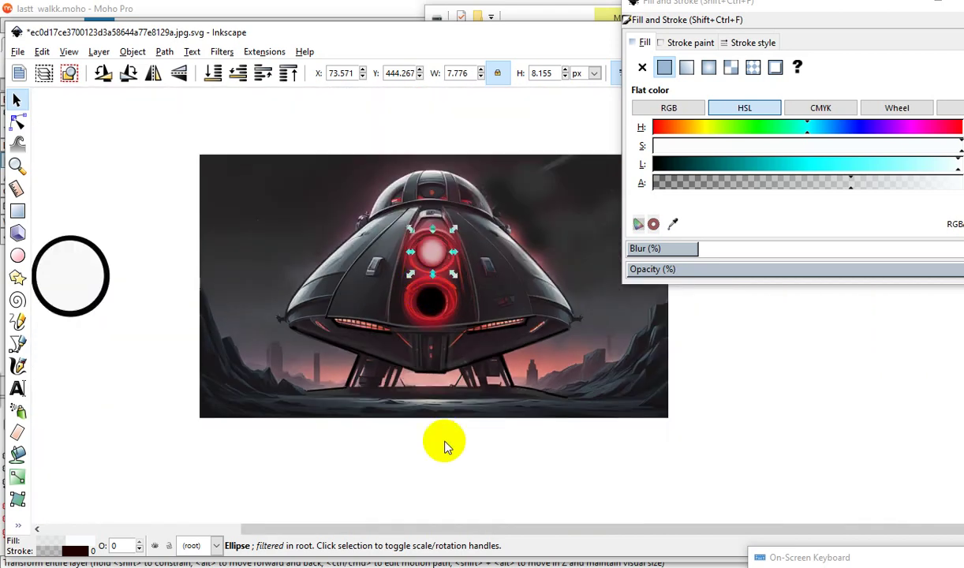
{"action": "left_click", "coordinate": [442, 464]}
{"action": "scroll", "coordinate": [407, 274], "scroll_direction": "up", "scroll_amount": 1}
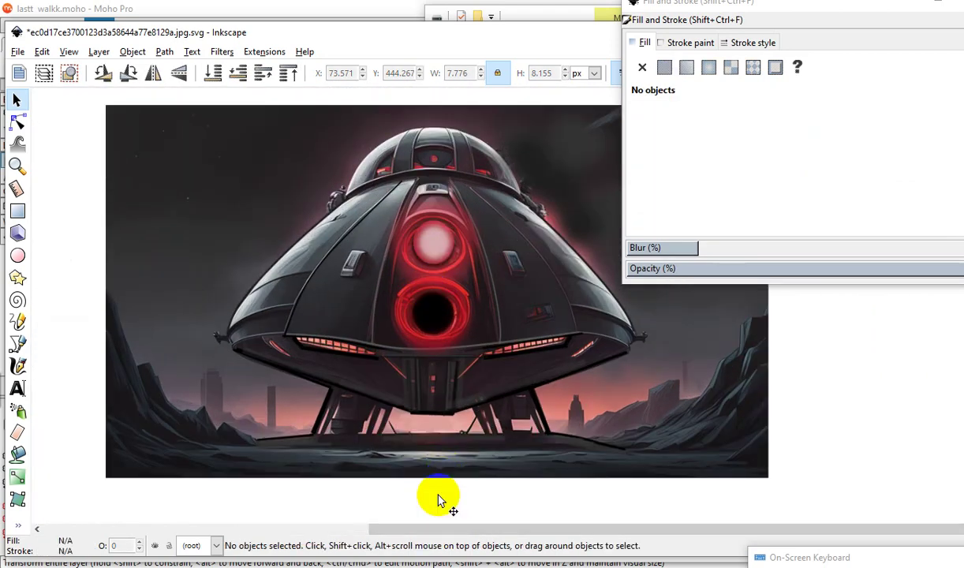
{"action": "scroll", "coordinate": [442, 269], "scroll_direction": "up", "scroll_amount": 1}
{"action": "scroll", "coordinate": [343, 289], "scroll_direction": "down", "scroll_amount": 1}
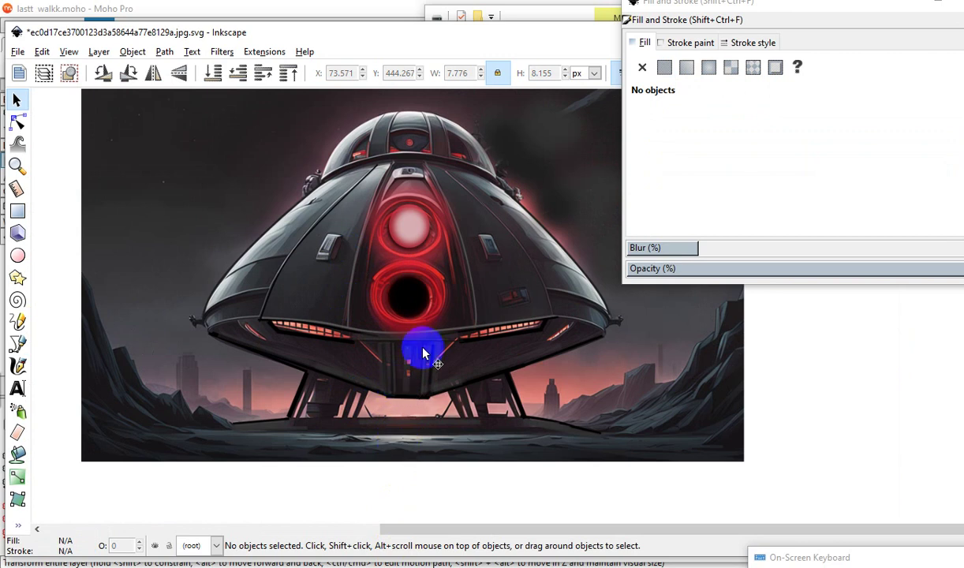
{"action": "scroll", "coordinate": [408, 259], "scroll_direction": "up", "scroll_amount": 1}
{"action": "scroll", "coordinate": [426, 355], "scroll_direction": "down", "scroll_amount": 2}
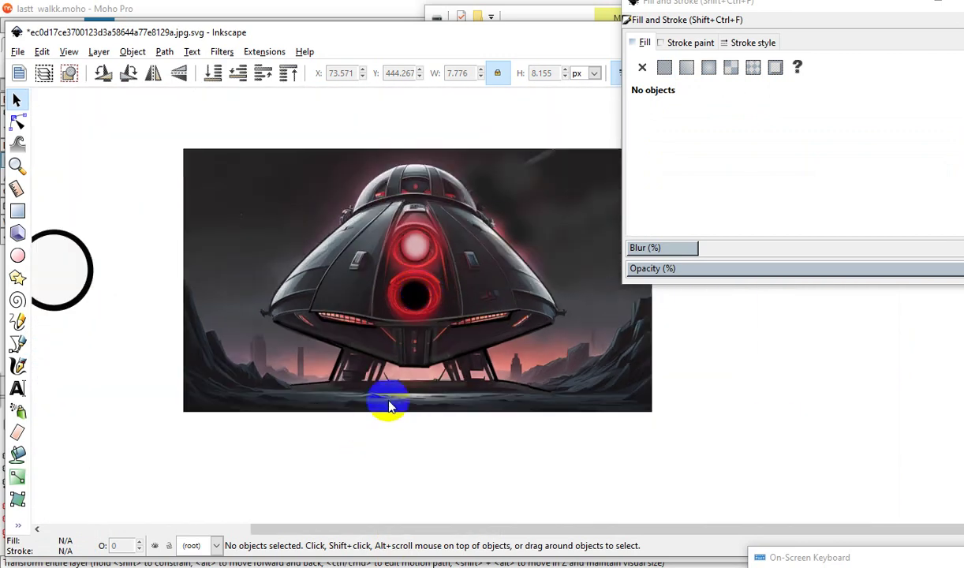
{"action": "scroll", "coordinate": [410, 483], "scroll_direction": "up", "scroll_amount": 1}
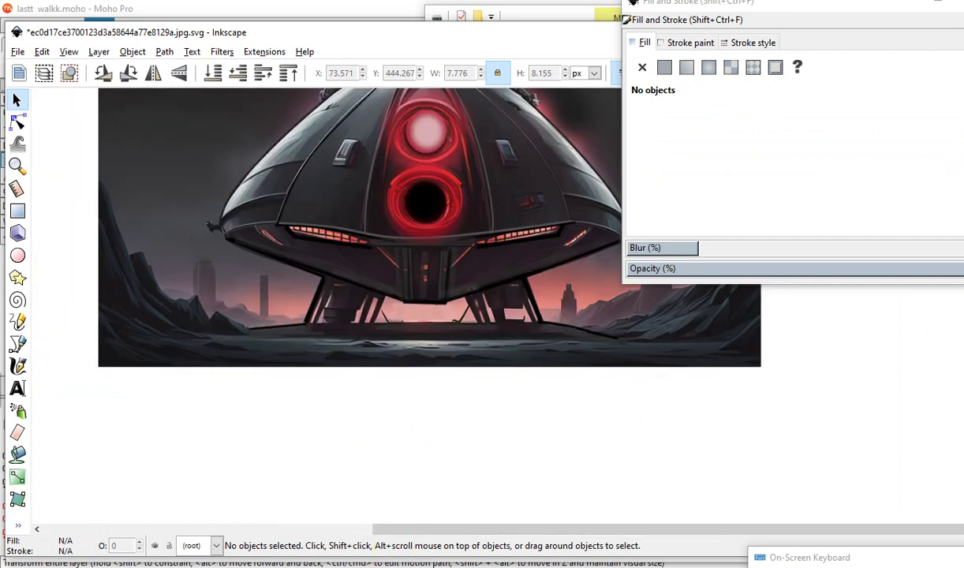
Draw a thin solid-filled strip below the image and make it slightly taller.
{"action": "left_click", "coordinate": [14, 213]}
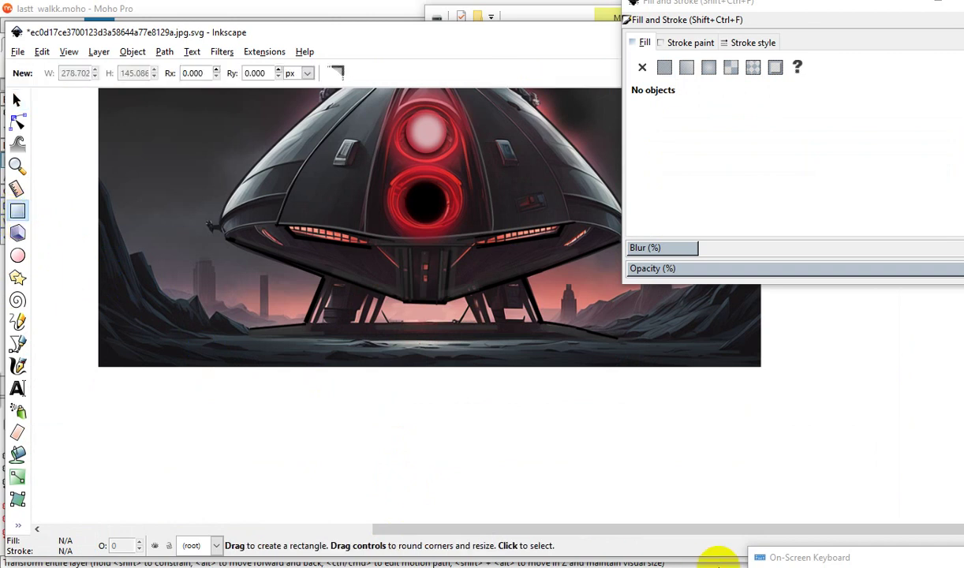
{"action": "left_click_drag", "start_coordinate": [404, 413], "coordinate": [546, 437]}
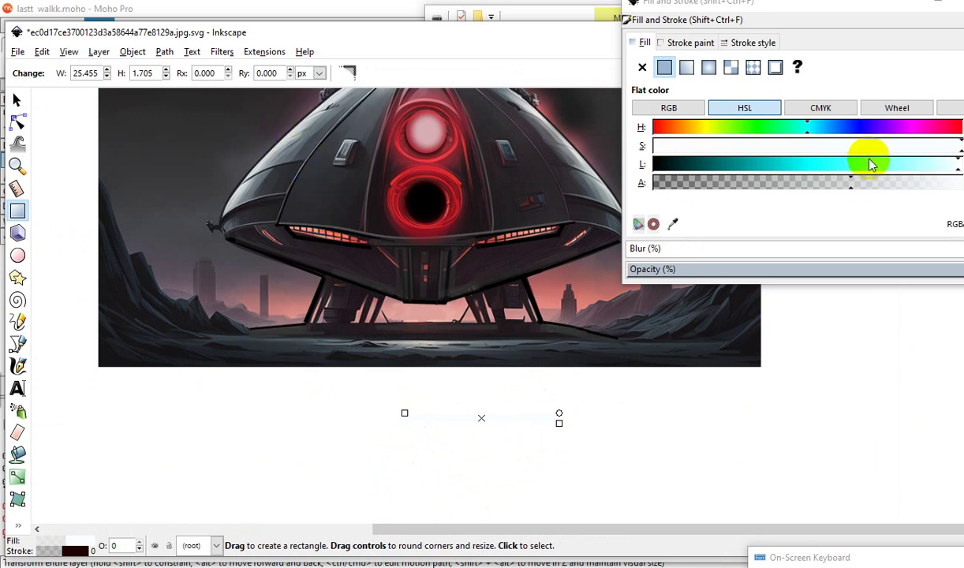
{"action": "left_click", "coordinate": [676, 170]}
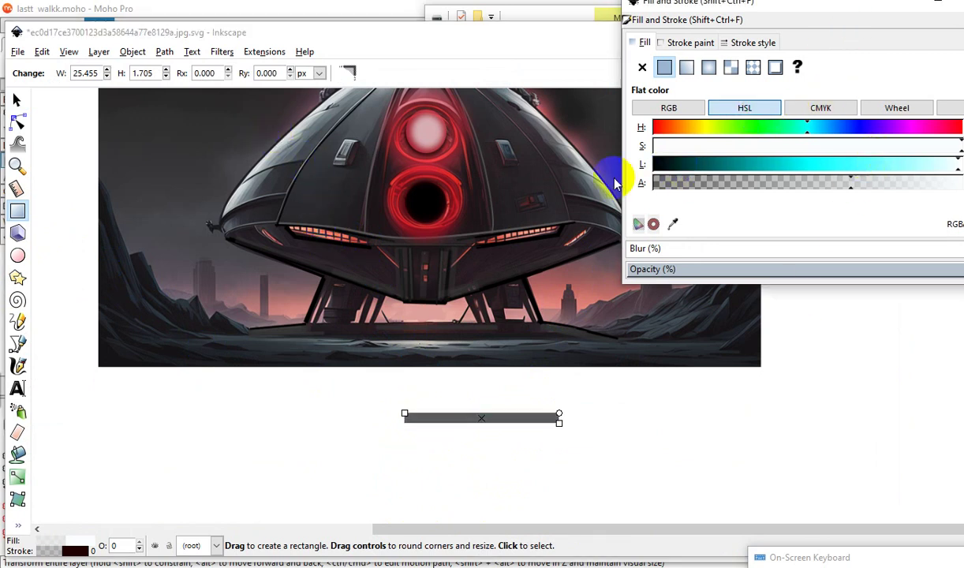
{"action": "left_click", "coordinate": [16, 100]}
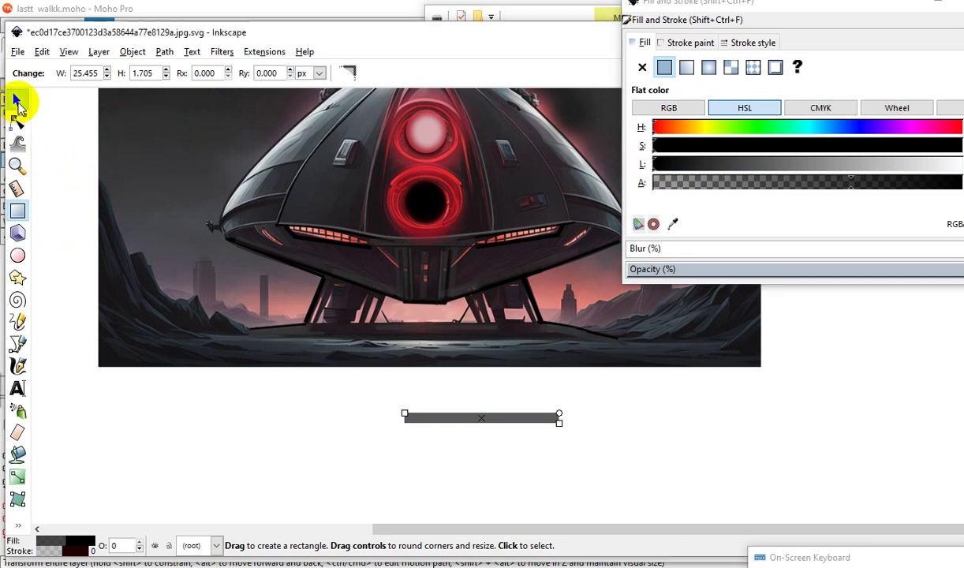
{"action": "scroll", "coordinate": [531, 456], "scroll_direction": "up", "scroll_amount": 1, "text": "ctrl"}
{"action": "scroll", "coordinate": [531, 457], "scroll_direction": "up", "scroll_amount": 2, "text": "ctrl"}
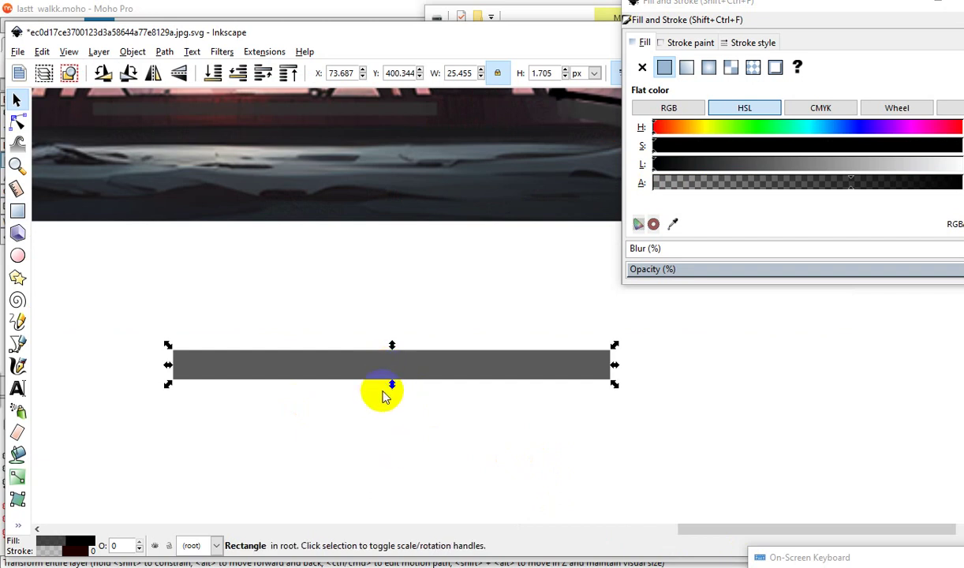
{"action": "left_click_drag", "start_coordinate": [392, 385], "coordinate": [396, 401]}
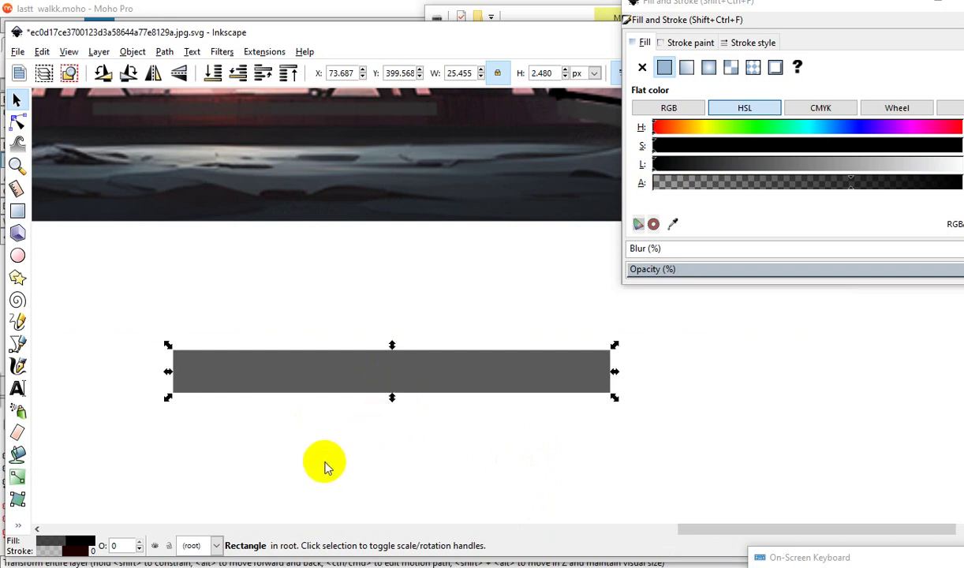
{"action": "left_click", "coordinate": [300, 467]}
Draw a small dark pane and fit it inside the grey strip.
{"action": "left_click", "coordinate": [18, 210]}
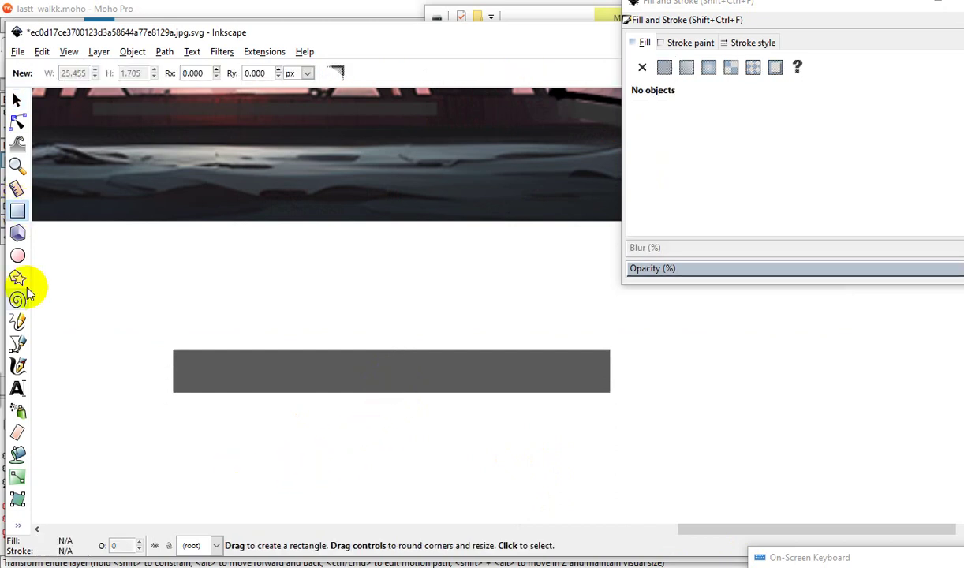
{"action": "left_click_drag", "start_coordinate": [204, 419], "coordinate": [249, 448]}
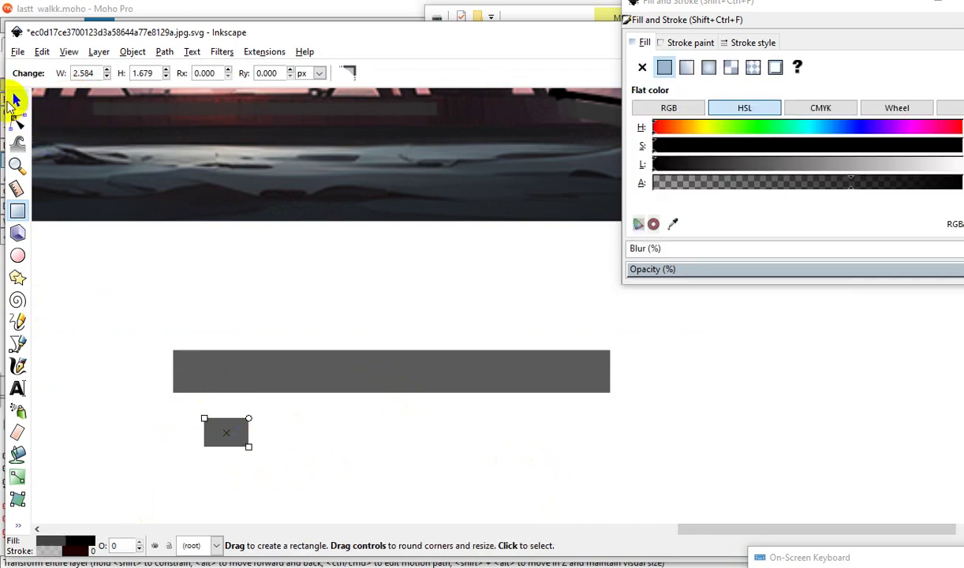
{"action": "left_click", "coordinate": [15, 101]}
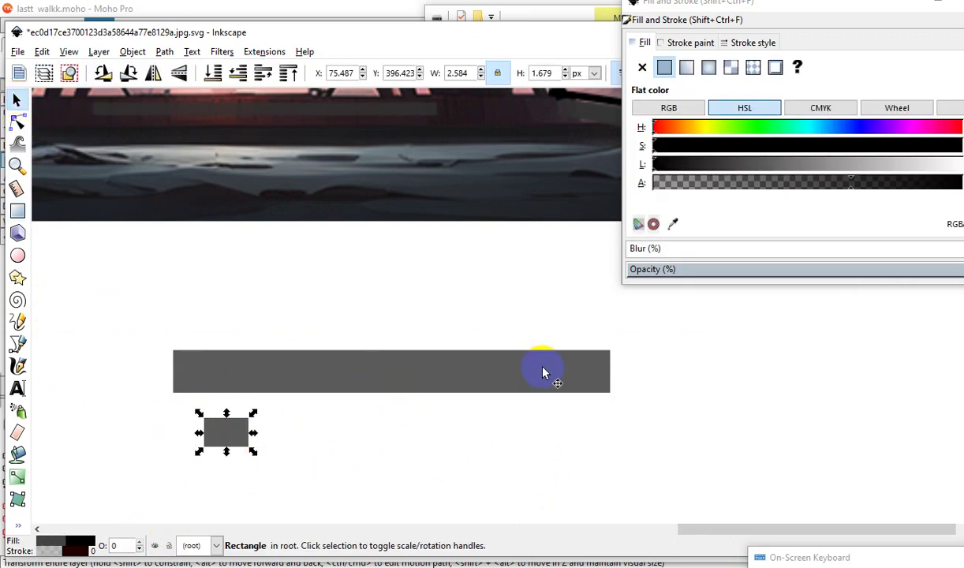
{"action": "mouse_move", "coordinate": [218, 446]}
{"action": "left_mouse_down"}
{"action": "mouse_move", "coordinate": [218, 465]}
{"action": "mouse_move", "coordinate": [216, 373]}
{"action": "left_mouse_up"}
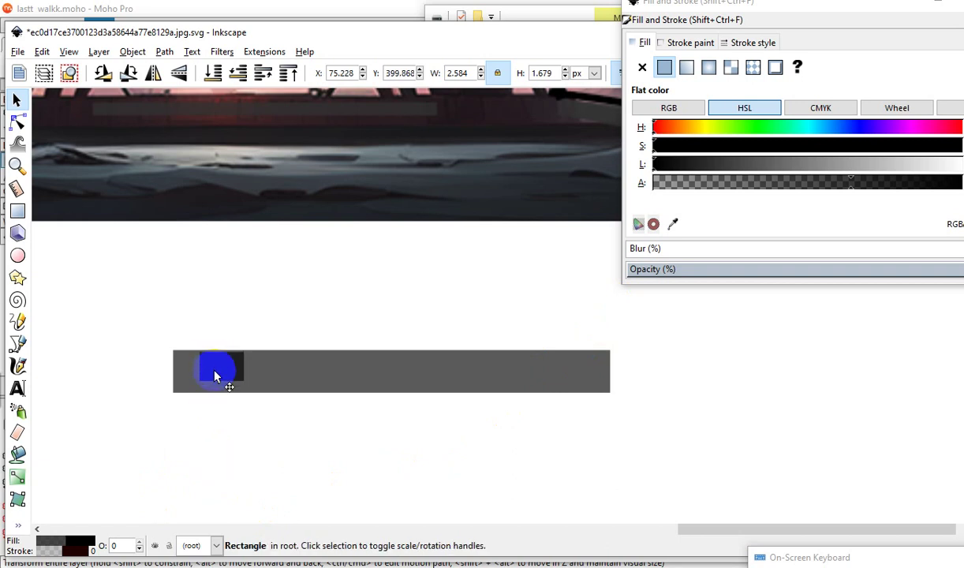
{"action": "left_click_drag", "start_coordinate": [215, 376], "coordinate": [218, 374]}
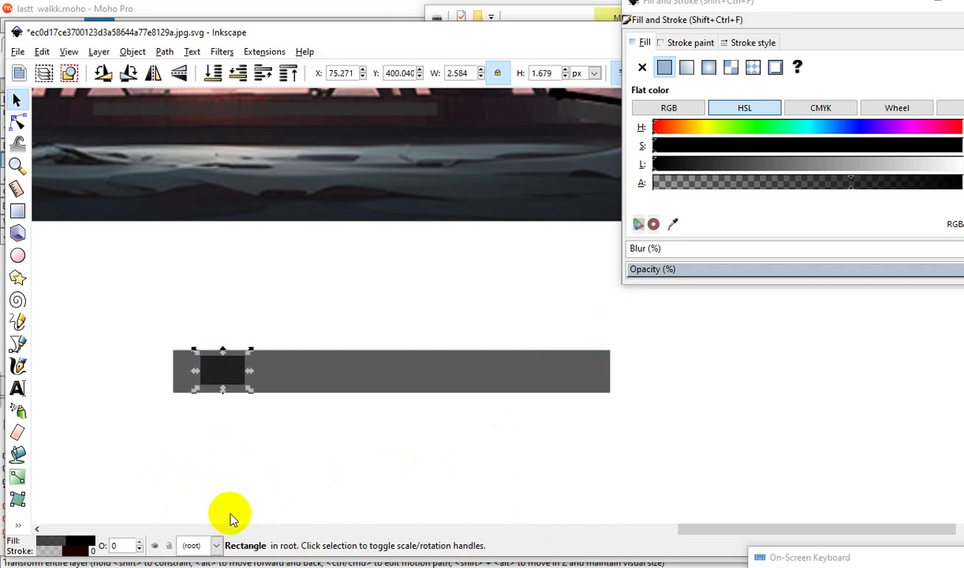
{"action": "left_click", "coordinate": [231, 517]}
Duplicate the dark pane and place the copy just above the strip.
{"action": "scroll", "coordinate": [247, 456], "scroll_direction": "up", "scroll_amount": 1}
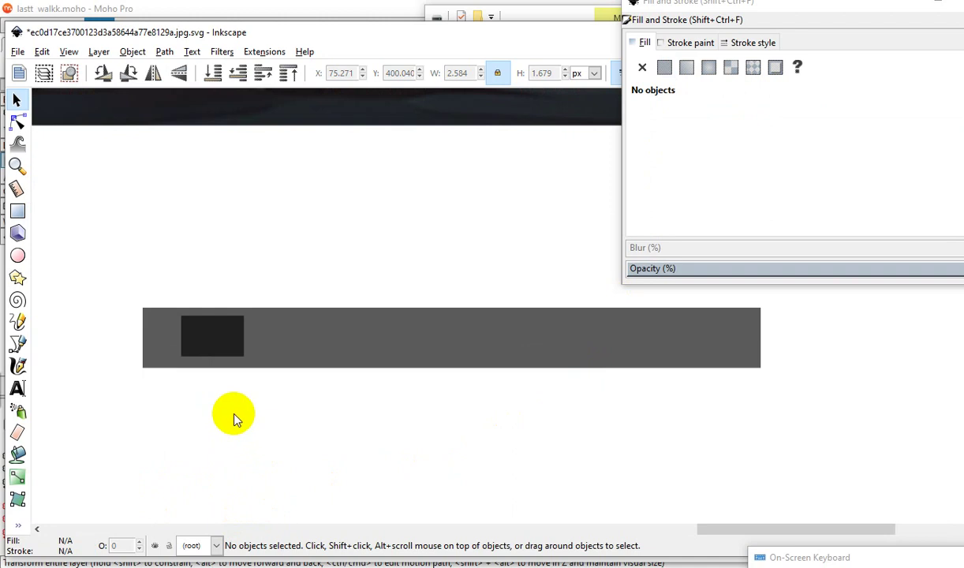
{"action": "left_click_drag", "start_coordinate": [150, 236], "coordinate": [305, 467]}
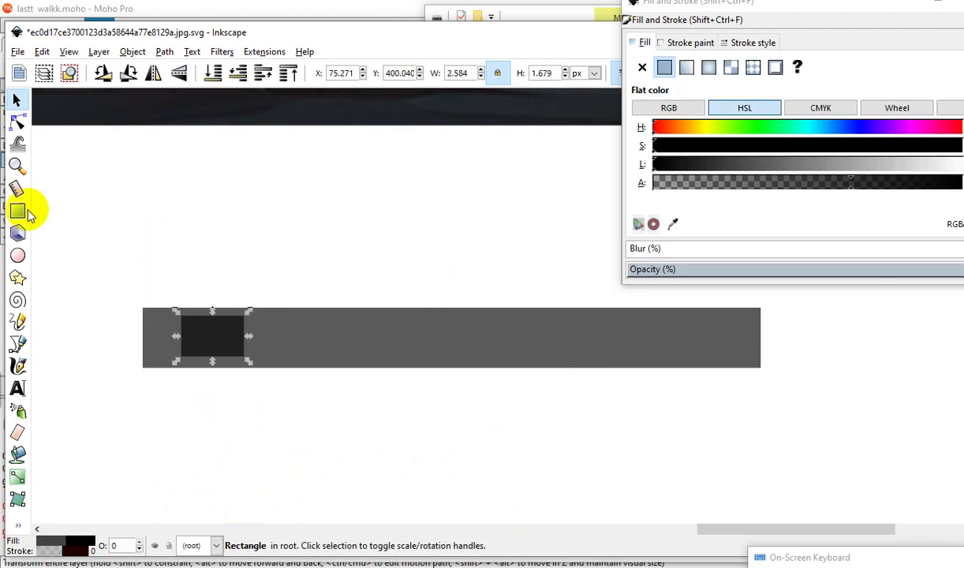
{"action": "left_click", "coordinate": [41, 52]}
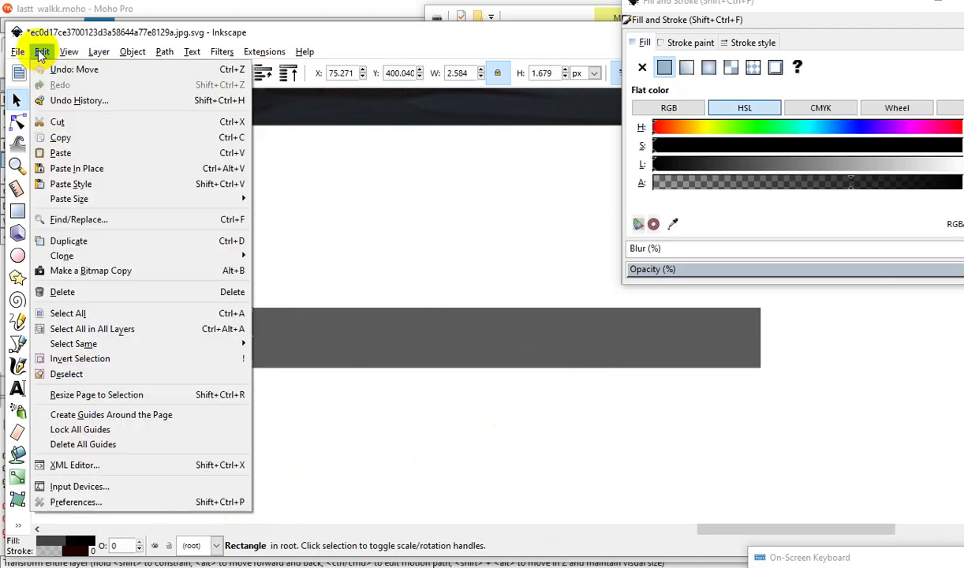
{"action": "left_click", "coordinate": [87, 235]}
{"action": "left_click_drag", "start_coordinate": [207, 338], "coordinate": [341, 257]}
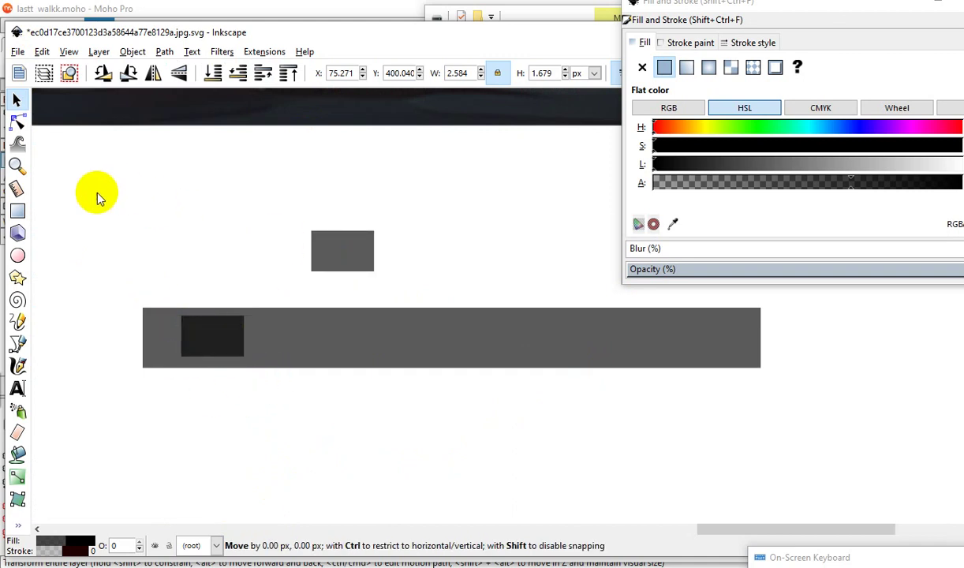
Draw a tall thin rectangle with a light pinkish-red fill.
{"action": "left_click", "coordinate": [17, 210]}
{"action": "mouse_move", "coordinate": [119, 181]}
{"action": "left_mouse_down"}
{"action": "mouse_move", "coordinate": [111, 420]}
{"action": "mouse_move", "coordinate": [86, 413]}
{"action": "left_mouse_up"}
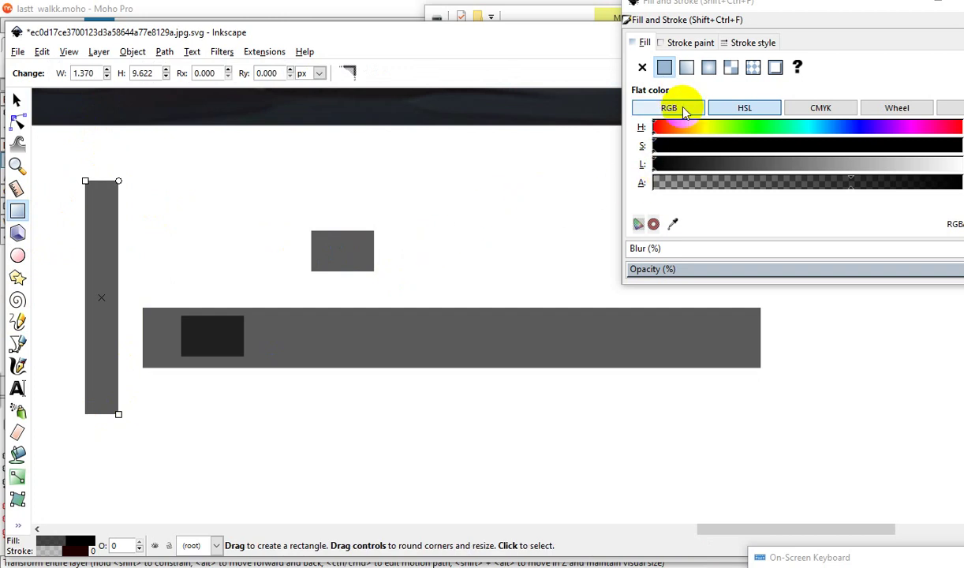
{"action": "left_click_drag", "start_coordinate": [722, 163], "coordinate": [787, 163]}
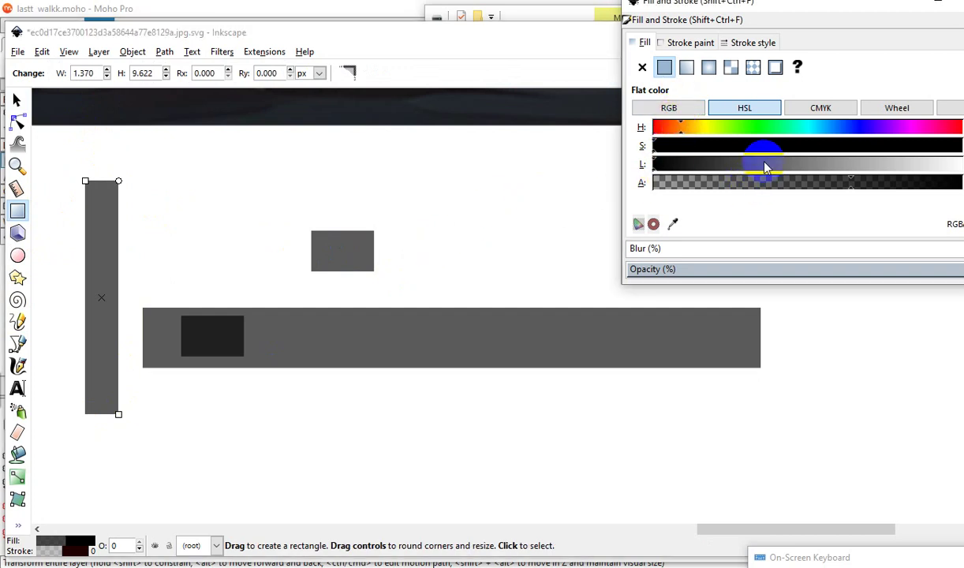
{"action": "left_click", "coordinate": [830, 146]}
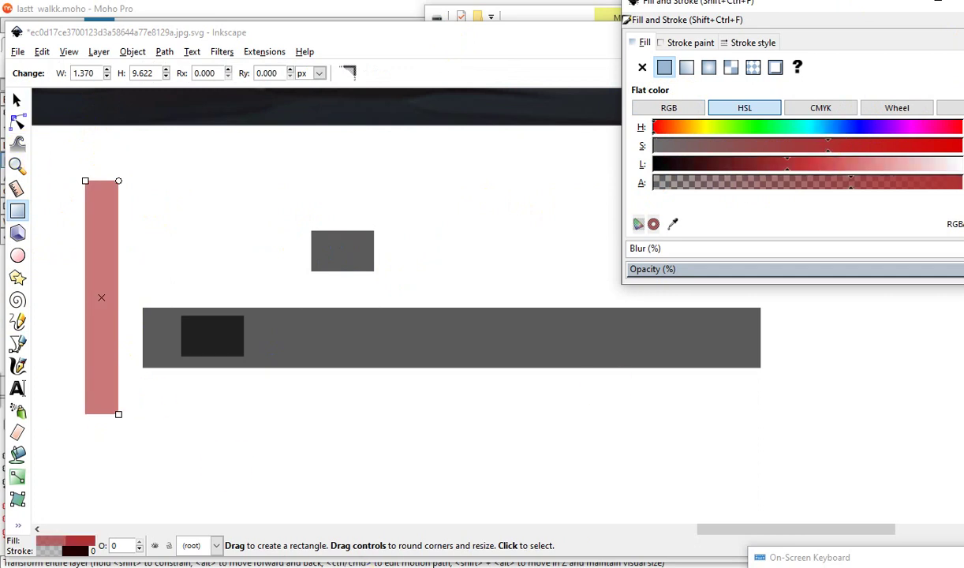
Move the red bar across the grey strip just right of the dark pane.
{"action": "left_click", "coordinate": [16, 100]}
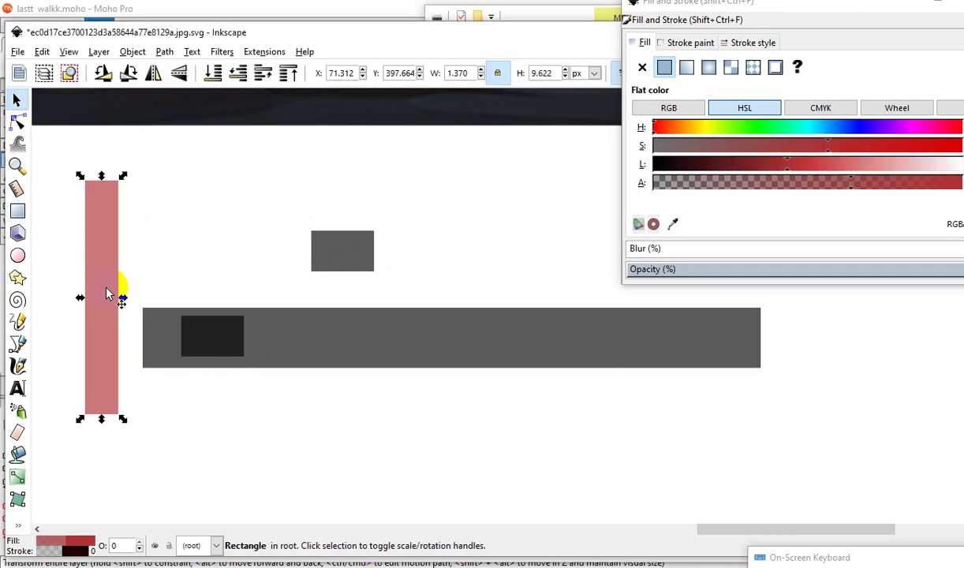
{"action": "mouse_move", "coordinate": [96, 257]}
{"action": "left_mouse_down"}
{"action": "mouse_move", "coordinate": [271, 349]}
{"action": "mouse_move", "coordinate": [259, 321]}
{"action": "left_mouse_up"}
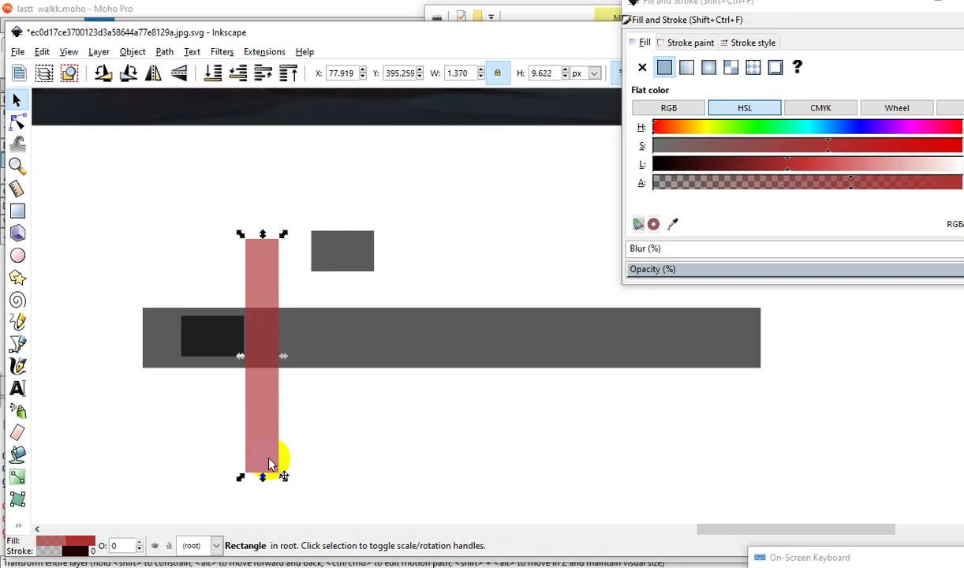
{"action": "left_click", "coordinate": [197, 472]}
{"action": "scroll", "coordinate": [205, 426], "scroll_direction": "up", "scroll_amount": 2}
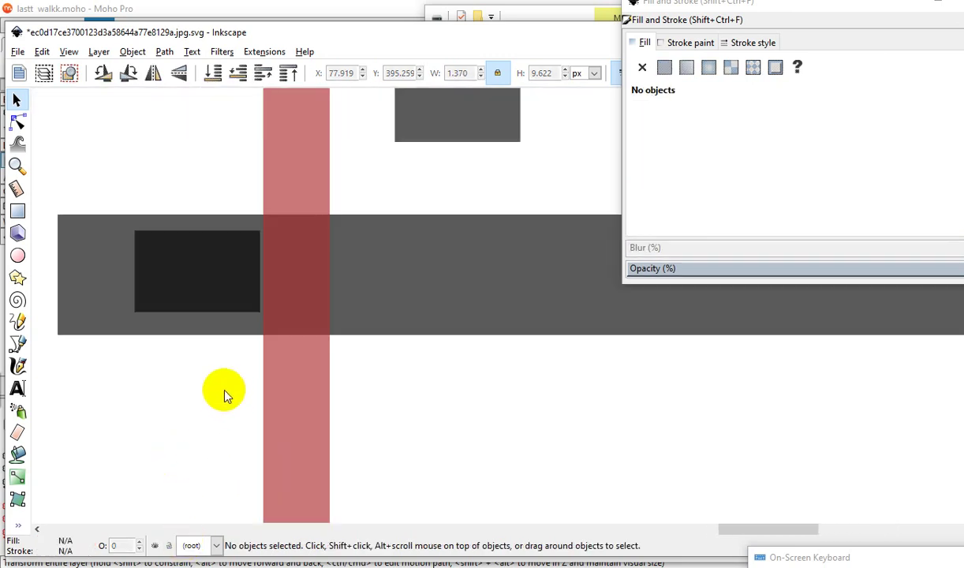
{"action": "scroll", "coordinate": [171, 312], "scroll_direction": "down", "scroll_amount": 2}
{"action": "scroll", "coordinate": [171, 313], "scroll_direction": "down", "scroll_amount": 1}
{"action": "scroll", "coordinate": [187, 342], "scroll_direction": "up", "scroll_amount": 2}
{"action": "left_click", "coordinate": [183, 334]}
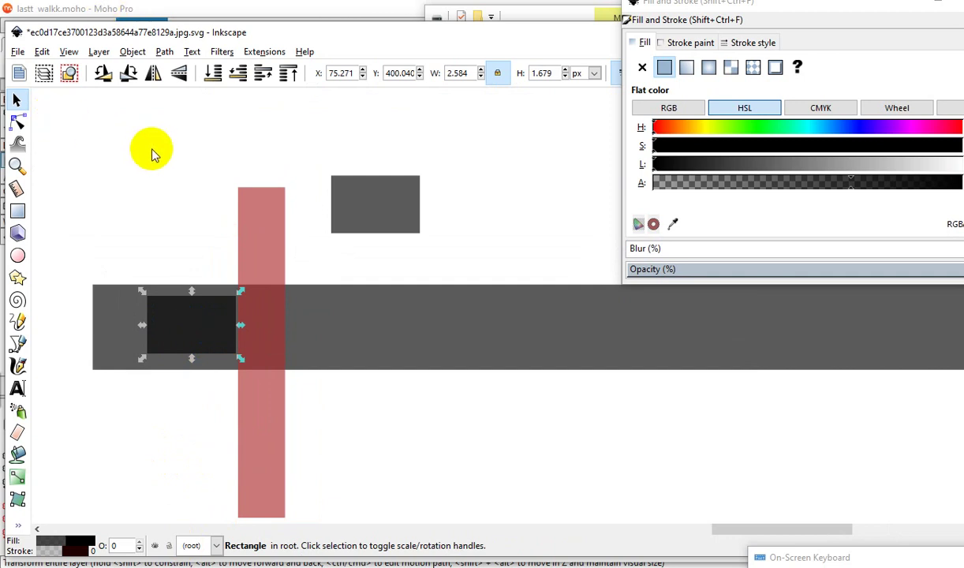
Duplicate the dark pane and place the copy in the strip right of the red bar.
{"action": "left_click", "coordinate": [41, 52]}
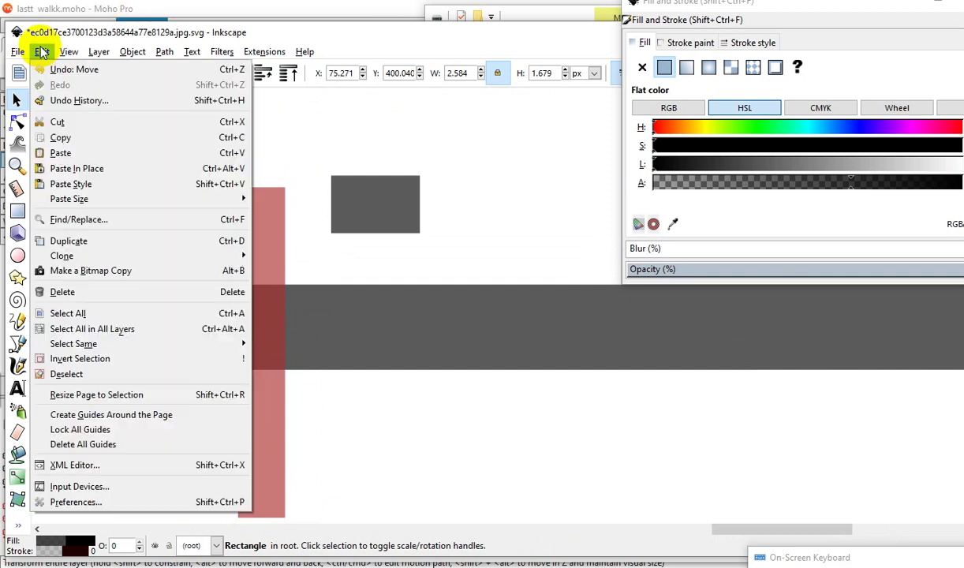
{"action": "left_click", "coordinate": [89, 241]}
{"action": "mouse_move", "coordinate": [177, 319]}
{"action": "left_mouse_down"}
{"action": "mouse_move", "coordinate": [398, 411]}
{"action": "mouse_move", "coordinate": [366, 357]}
{"action": "mouse_move", "coordinate": [352, 354]}
{"action": "mouse_move", "coordinate": [353, 369]}
{"action": "left_mouse_up"}
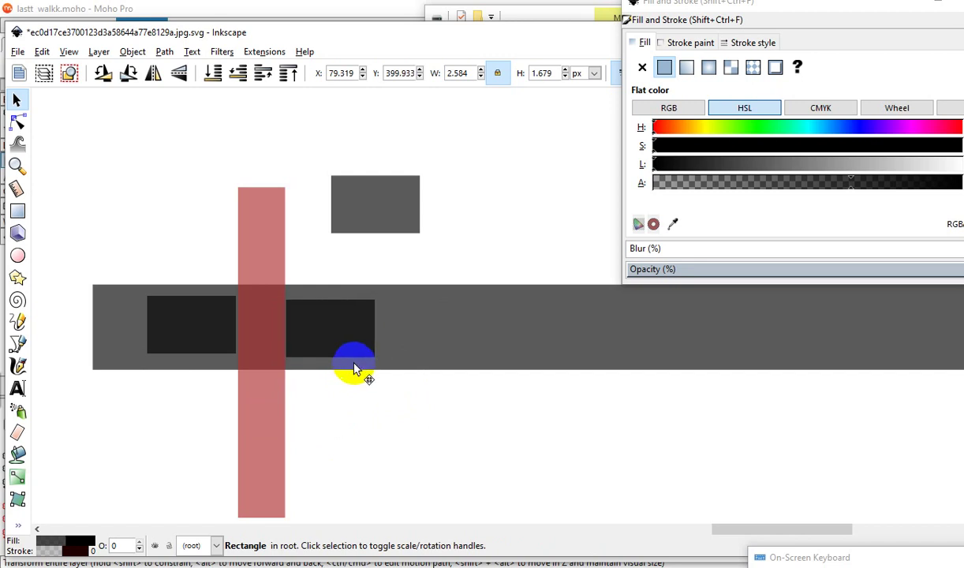
{"action": "left_click_drag", "start_coordinate": [353, 368], "coordinate": [354, 370]}
Cut the spare pane above the strip out of the drawing.
{"action": "scroll", "coordinate": [254, 361], "scroll_direction": "down", "scroll_amount": 2, "text": "ctrl"}
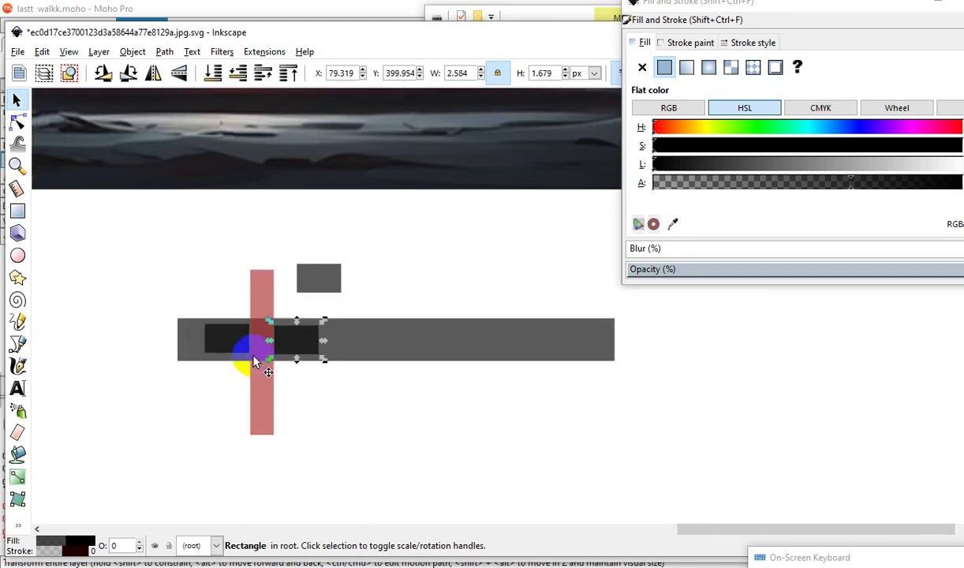
{"action": "left_click", "coordinate": [289, 209]}
{"action": "left_click", "coordinate": [319, 292]}
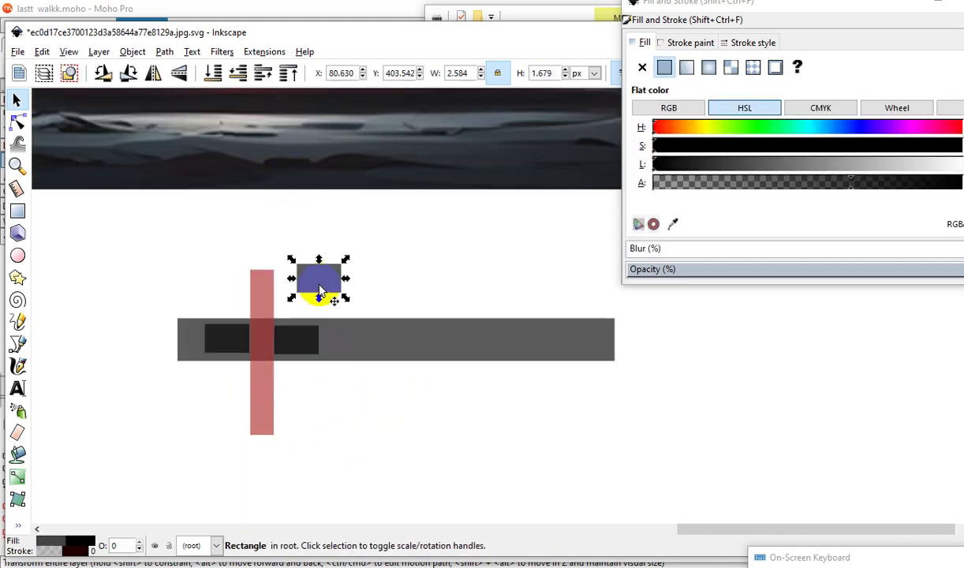
{"action": "left_click", "coordinate": [42, 52]}
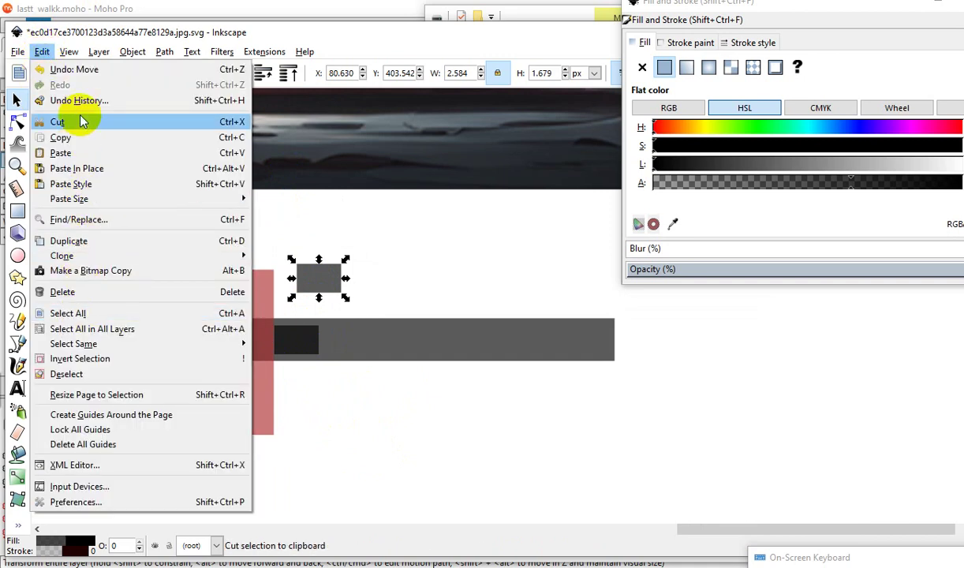
{"action": "left_click", "coordinate": [75, 109]}
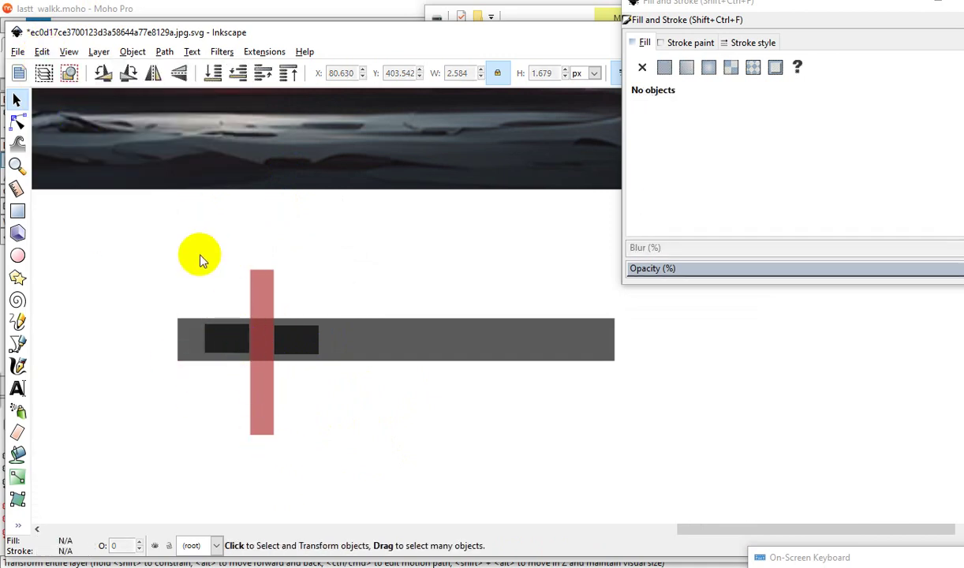
Duplicate the pane–bar–pane set and move the copy further right along the strip.
{"action": "mouse_move", "coordinate": [191, 214]}
{"action": "left_mouse_down"}
{"action": "mouse_move", "coordinate": [310, 447]}
{"action": "mouse_move", "coordinate": [335, 456]}
{"action": "left_mouse_up"}
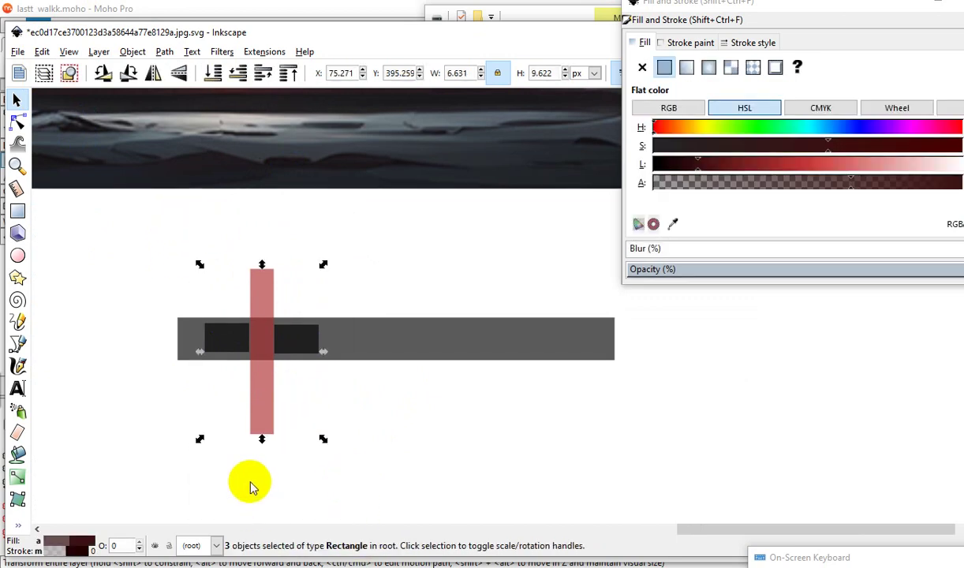
{"action": "left_click", "coordinate": [43, 55]}
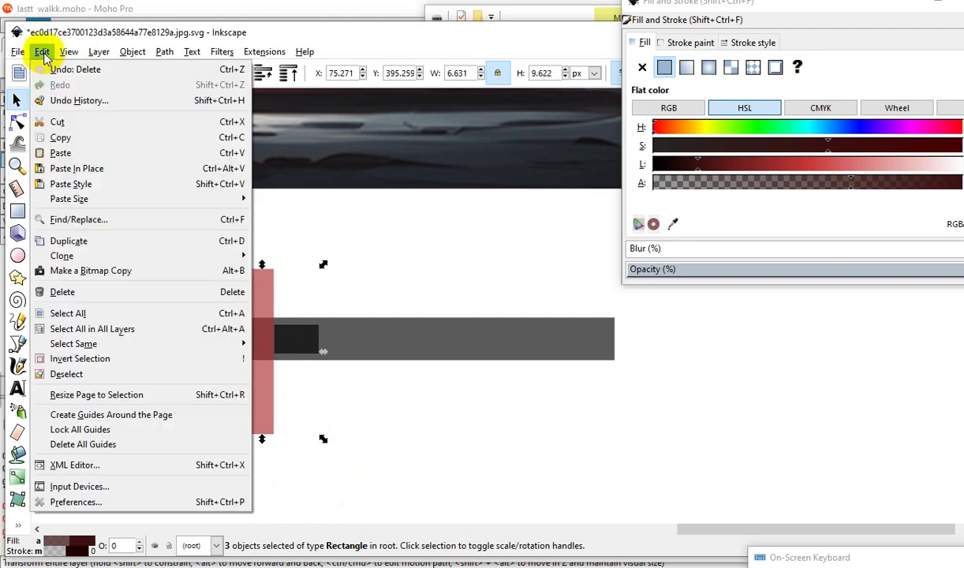
{"action": "left_click", "coordinate": [90, 247]}
{"action": "mouse_move", "coordinate": [258, 319]}
{"action": "left_mouse_down"}
{"action": "mouse_move", "coordinate": [353, 392]}
{"action": "mouse_move", "coordinate": [396, 328]}
{"action": "mouse_move", "coordinate": [387, 328]}
{"action": "left_mouse_up"}
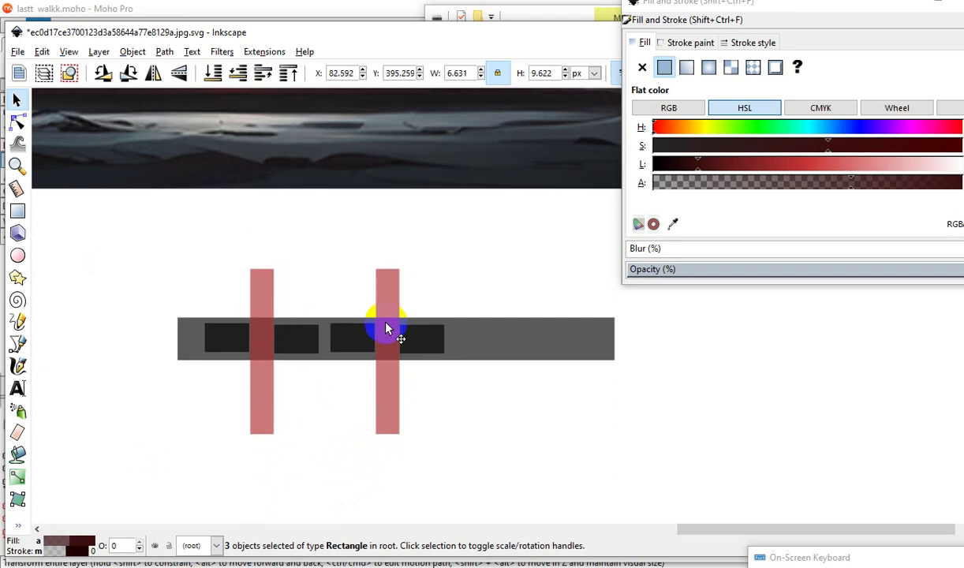
{"action": "left_click_drag", "start_coordinate": [386, 323], "coordinate": [397, 328]}
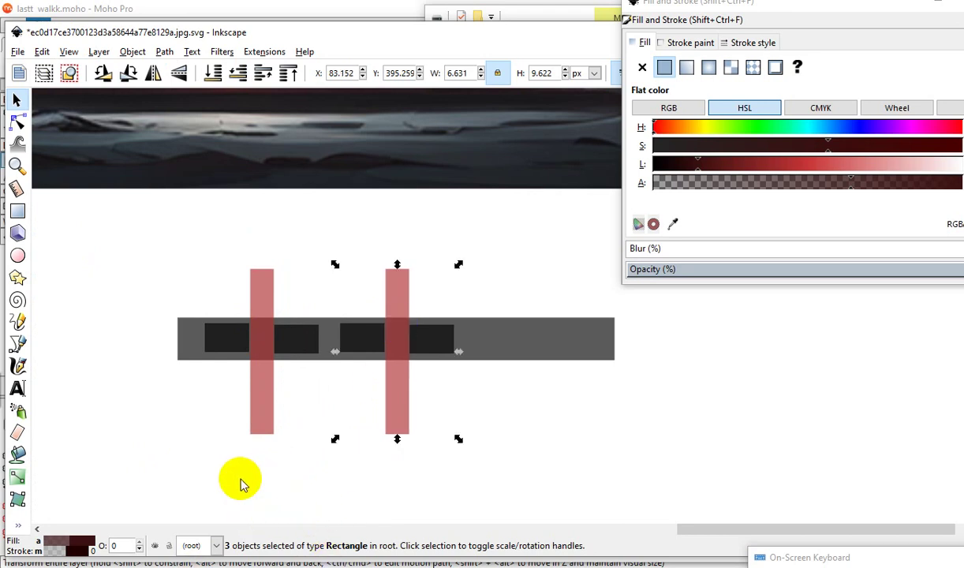
{"action": "left_click", "coordinate": [286, 433]}
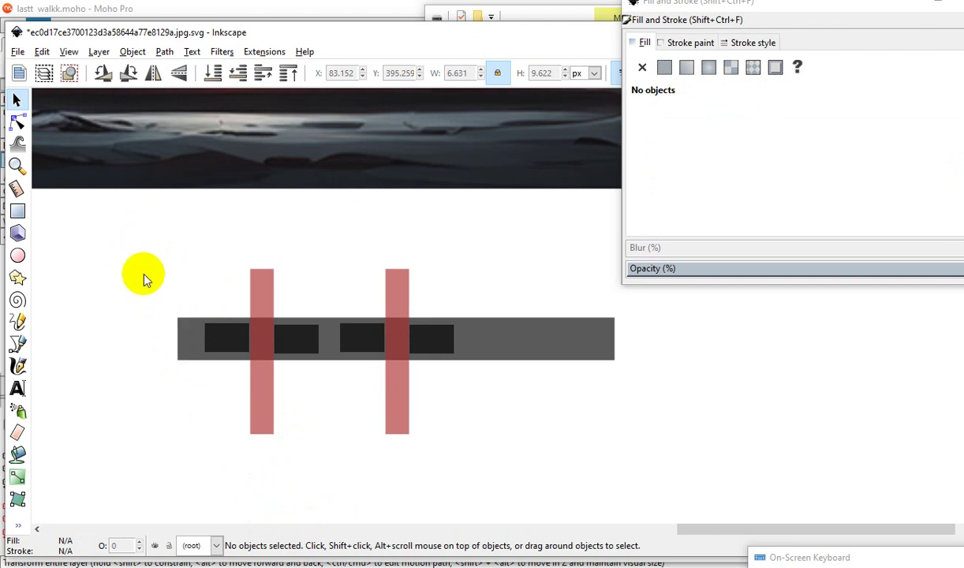
Paste the cut pane back and move it into the strip's right end.
{"action": "left_click", "coordinate": [43, 52]}
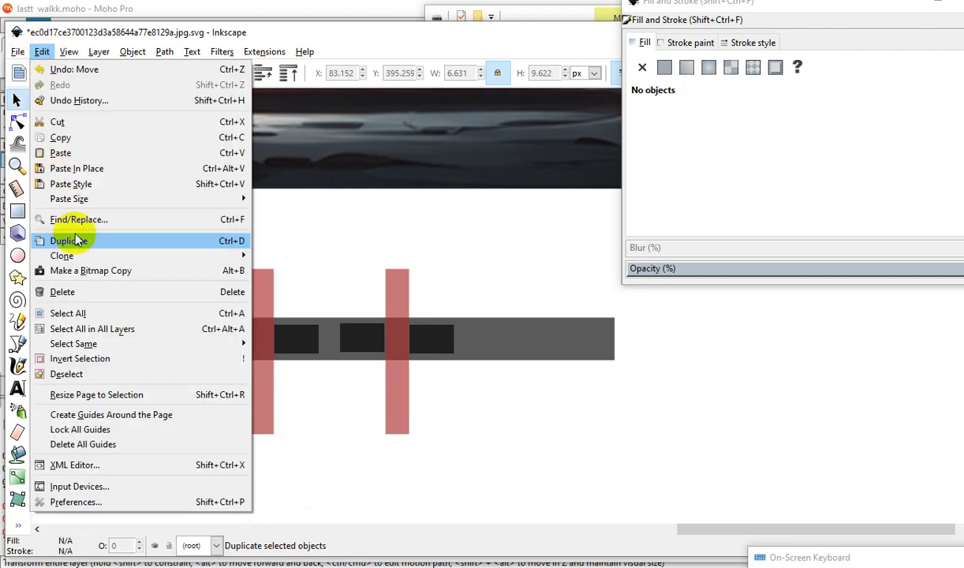
{"action": "left_click", "coordinate": [69, 153]}
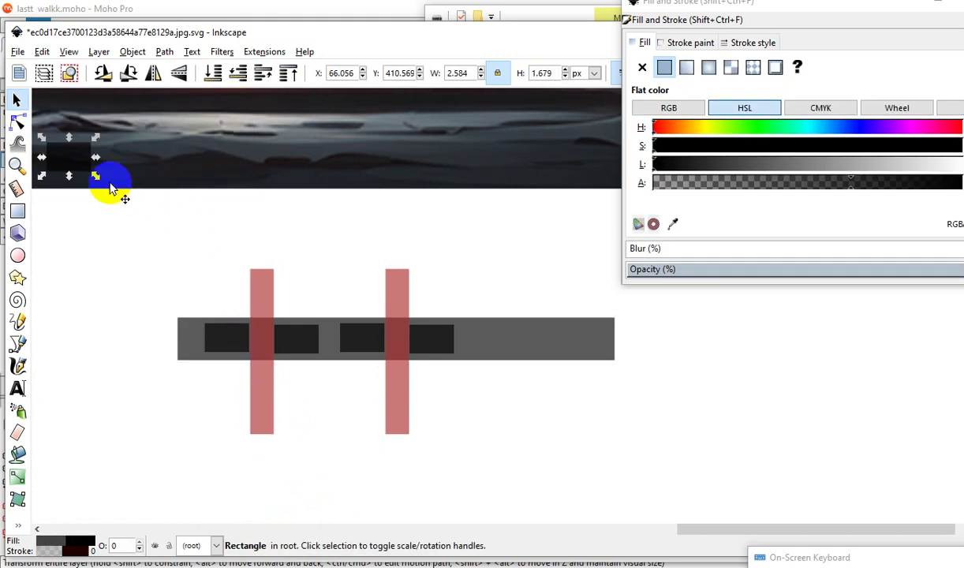
{"action": "mouse_move", "coordinate": [71, 157]}
{"action": "left_mouse_down"}
{"action": "mouse_move", "coordinate": [116, 292]}
{"action": "mouse_move", "coordinate": [504, 401]}
{"action": "left_mouse_up"}
{"action": "left_click_drag", "start_coordinate": [506, 361], "coordinate": [500, 331]}
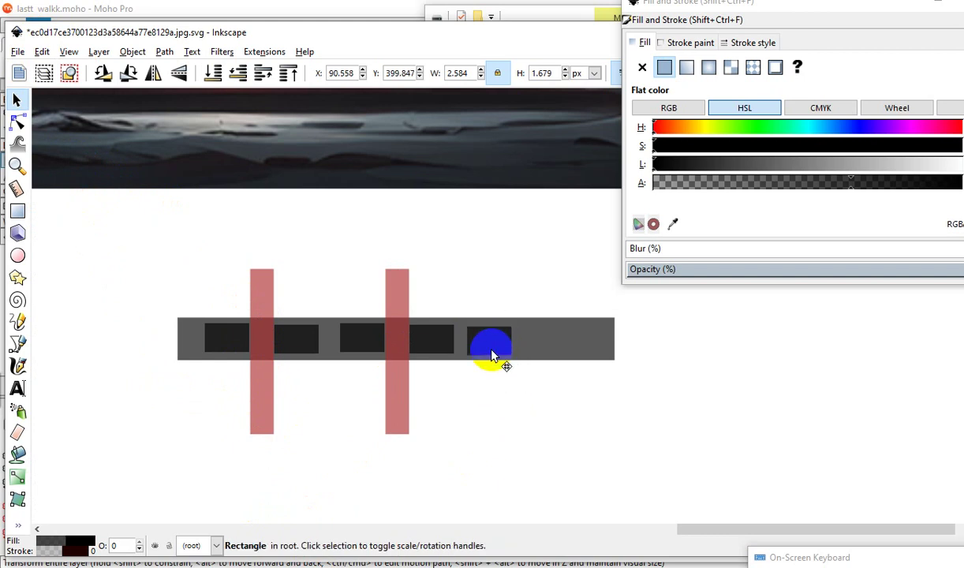
Shift the right red bar further right and nudge the last dark pane into line.
{"action": "scroll", "coordinate": [458, 453], "scroll_direction": "up", "scroll_amount": 1}
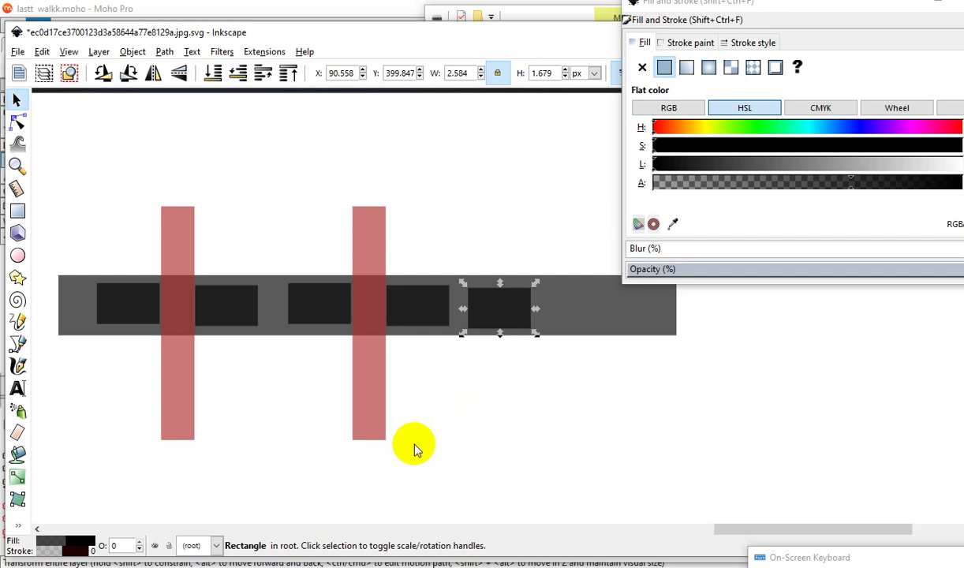
{"action": "left_click", "coordinate": [361, 384]}
{"action": "left_click_drag", "start_coordinate": [361, 384], "coordinate": [453, 382]}
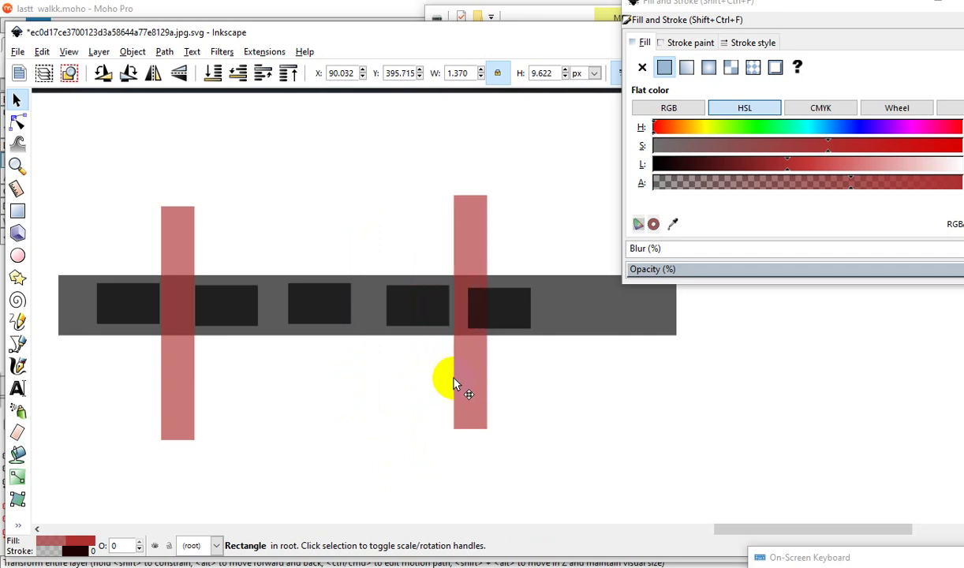
{"action": "left_click", "coordinate": [454, 384]}
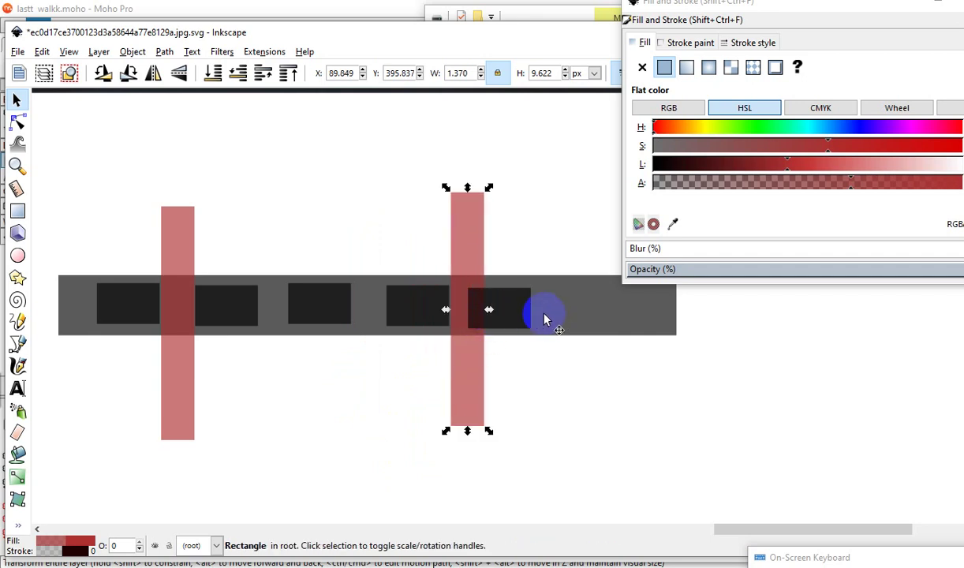
{"action": "left_click", "coordinate": [511, 315]}
{"action": "left_click_drag", "start_coordinate": [494, 328], "coordinate": [503, 306]}
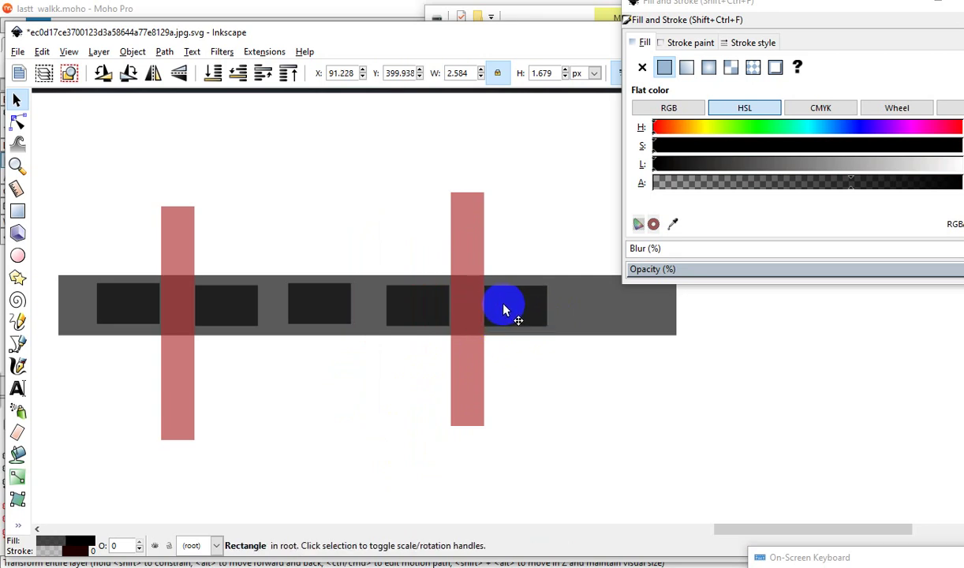
{"action": "left_click", "coordinate": [503, 310]}
{"action": "scroll", "coordinate": [352, 398], "scroll_direction": "down", "scroll_amount": 1}
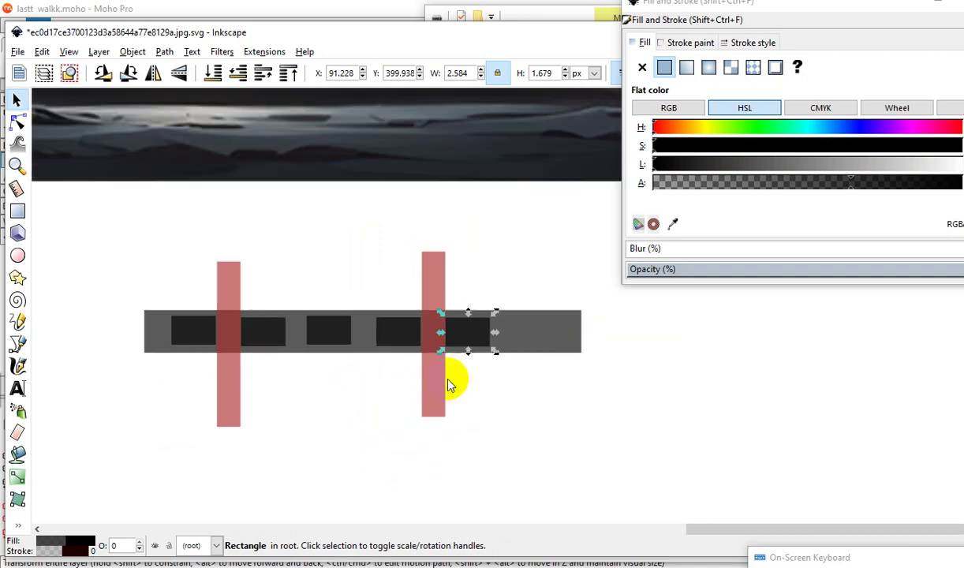
{"action": "left_click", "coordinate": [456, 409]}
{"action": "scroll", "coordinate": [452, 400], "scroll_direction": "up", "scroll_amount": 1}
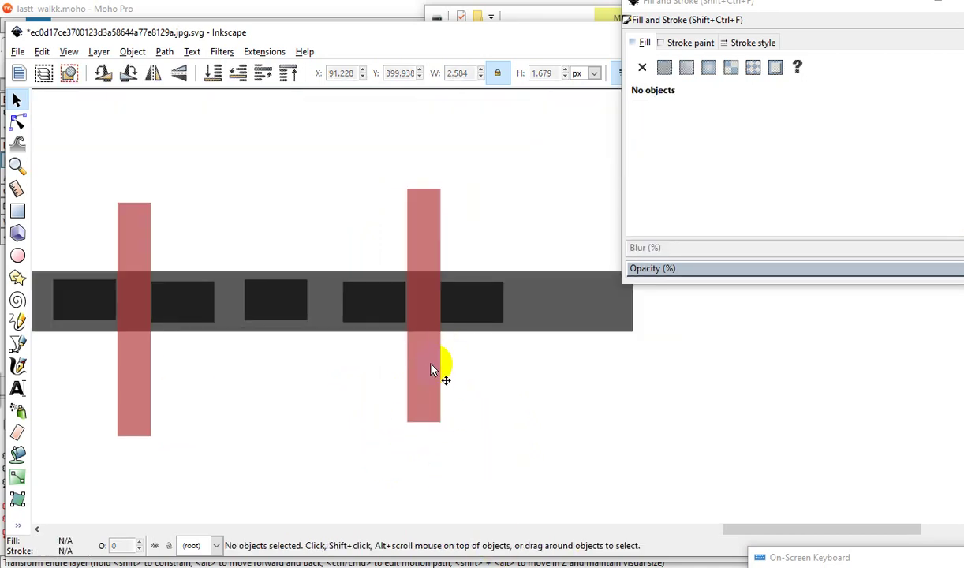
{"action": "left_click", "coordinate": [433, 368]}
{"action": "mouse_move", "coordinate": [432, 369]}
{"action": "left_mouse_down"}
{"action": "mouse_move", "coordinate": [532, 371]}
{"action": "mouse_move", "coordinate": [532, 364]}
{"action": "left_mouse_up"}
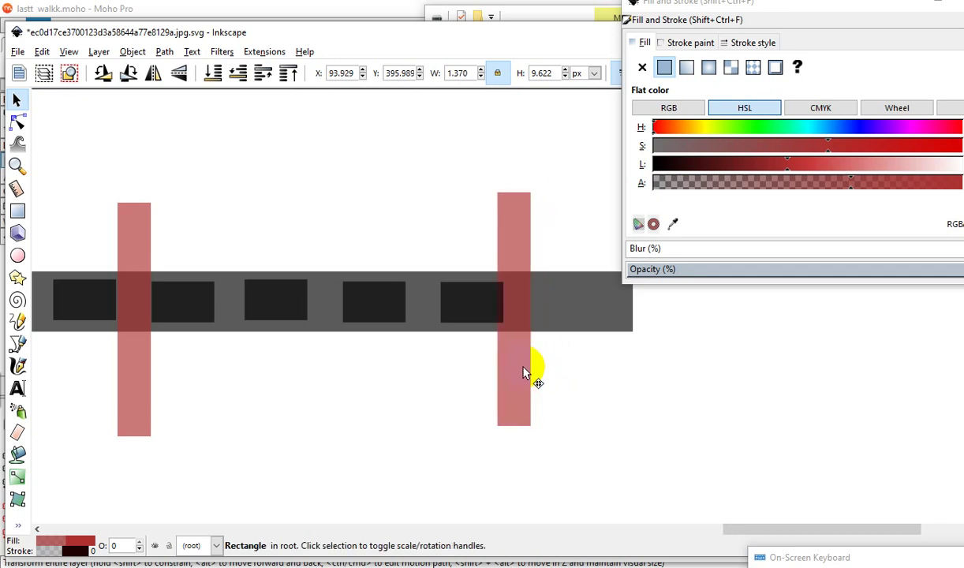
{"action": "left_click_drag", "start_coordinate": [532, 372], "coordinate": [526, 367]}
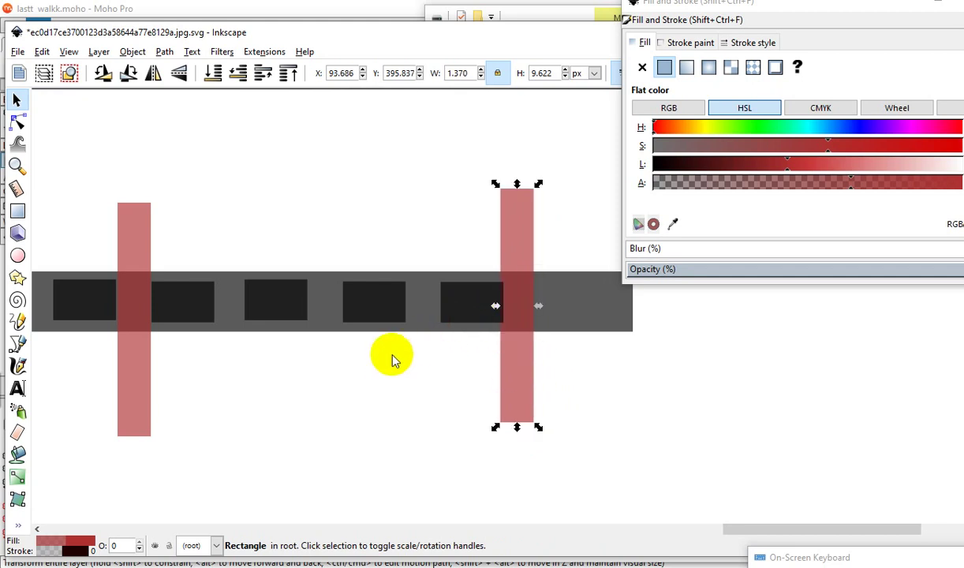
Duplicate the last dark pane and place the sixth pane at the row's right end.
{"action": "left_click", "coordinate": [441, 312]}
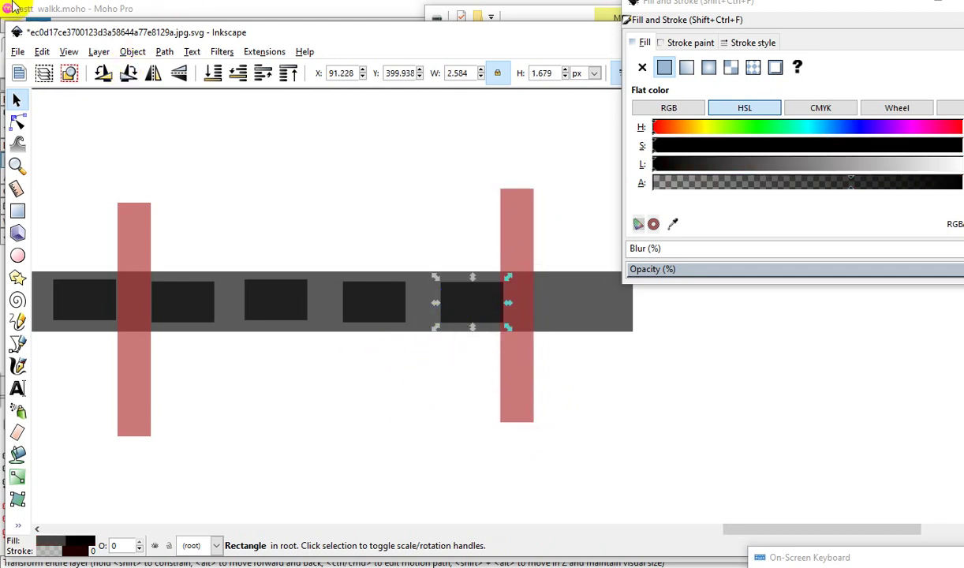
{"action": "left_click", "coordinate": [44, 52]}
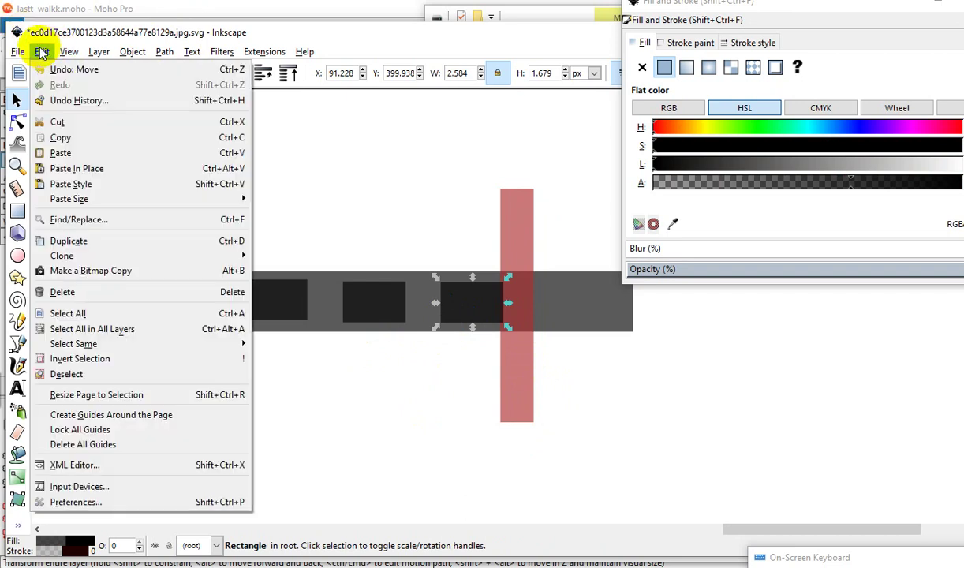
{"action": "left_click", "coordinate": [100, 251]}
{"action": "mouse_move", "coordinate": [469, 284]}
{"action": "left_mouse_down"}
{"action": "mouse_move", "coordinate": [469, 298]}
{"action": "mouse_move", "coordinate": [569, 307]}
{"action": "mouse_move", "coordinate": [559, 327]}
{"action": "left_mouse_up"}
{"action": "scroll", "coordinate": [559, 326], "scroll_direction": "down", "scroll_amount": 1}
{"action": "left_click", "coordinate": [473, 420]}
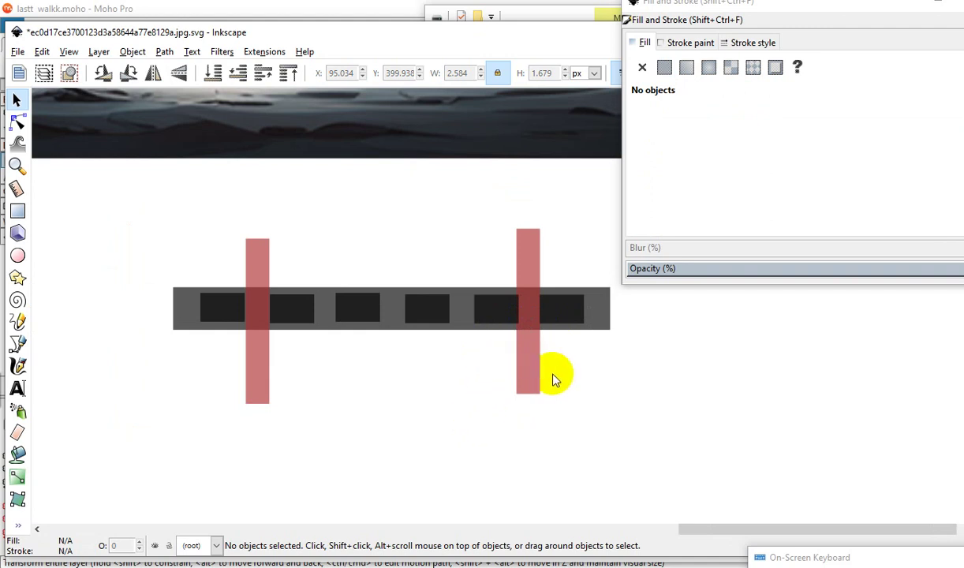
Move the two red bars to the strip's right and left ends.
{"action": "left_click", "coordinate": [527, 382]}
{"action": "mouse_move", "coordinate": [527, 383]}
{"action": "left_mouse_down"}
{"action": "mouse_move", "coordinate": [601, 408]}
{"action": "mouse_move", "coordinate": [593, 367]}
{"action": "left_mouse_up"}
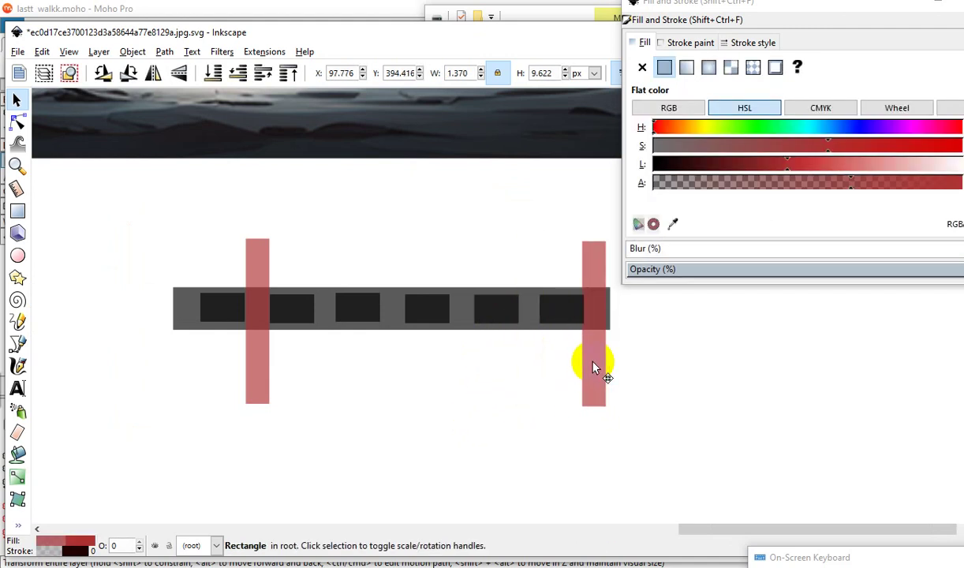
{"action": "left_click", "coordinate": [268, 391]}
{"action": "left_click_drag", "start_coordinate": [259, 363], "coordinate": [191, 370]}
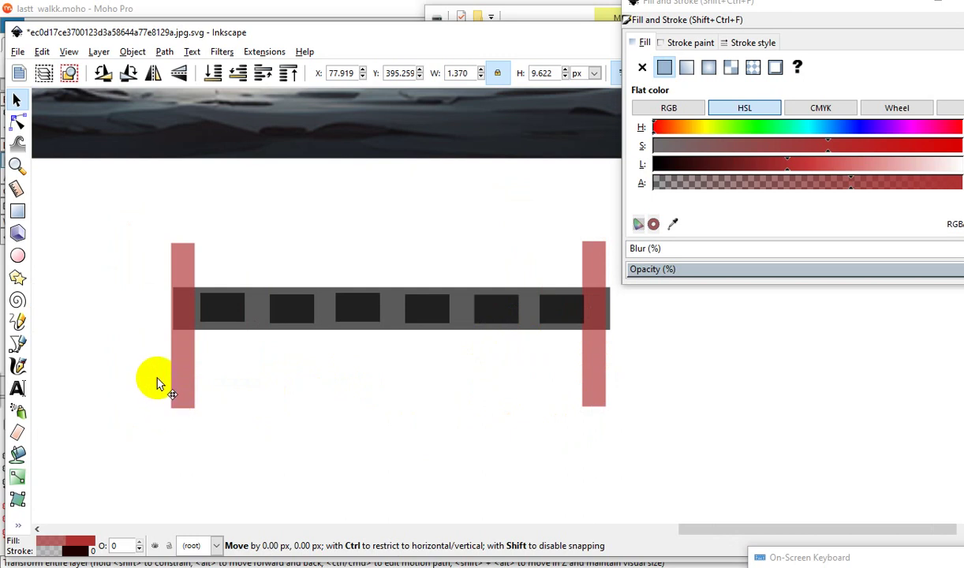
{"action": "left_click", "coordinate": [240, 388]}
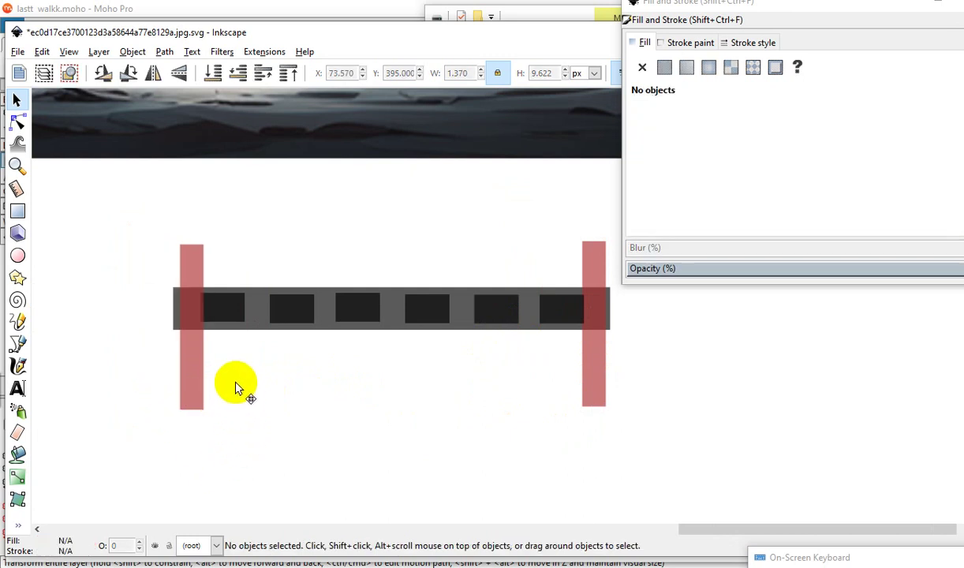
{"action": "scroll", "coordinate": [218, 385], "scroll_direction": "up", "scroll_amount": 2, "text": "ctrl"}
{"action": "left_click_drag", "start_coordinate": [150, 345], "coordinate": [139, 355]}
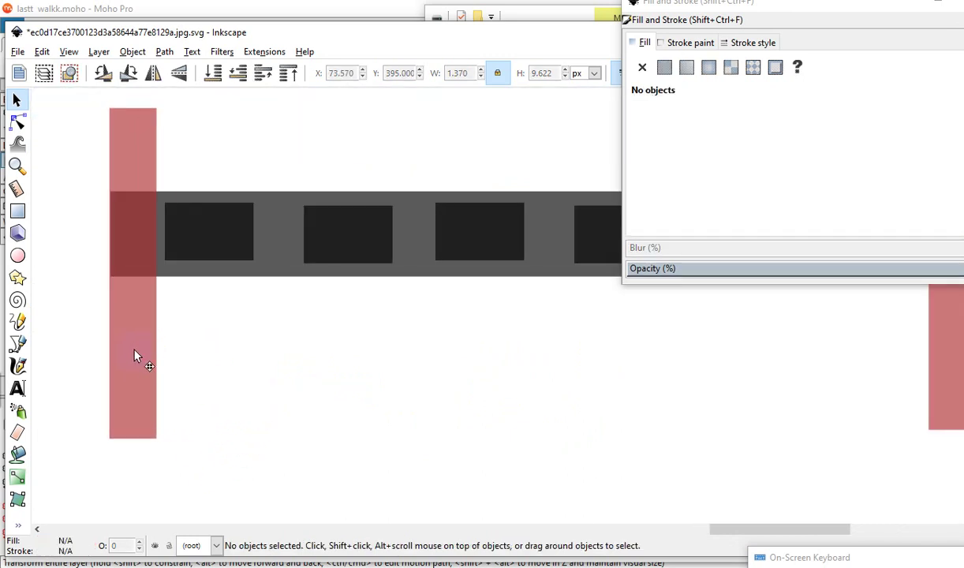
Check the six-pane strip and reselect the right red bar.
{"action": "scroll", "coordinate": [162, 351], "scroll_direction": "down", "scroll_amount": 3, "text": "ctrl"}
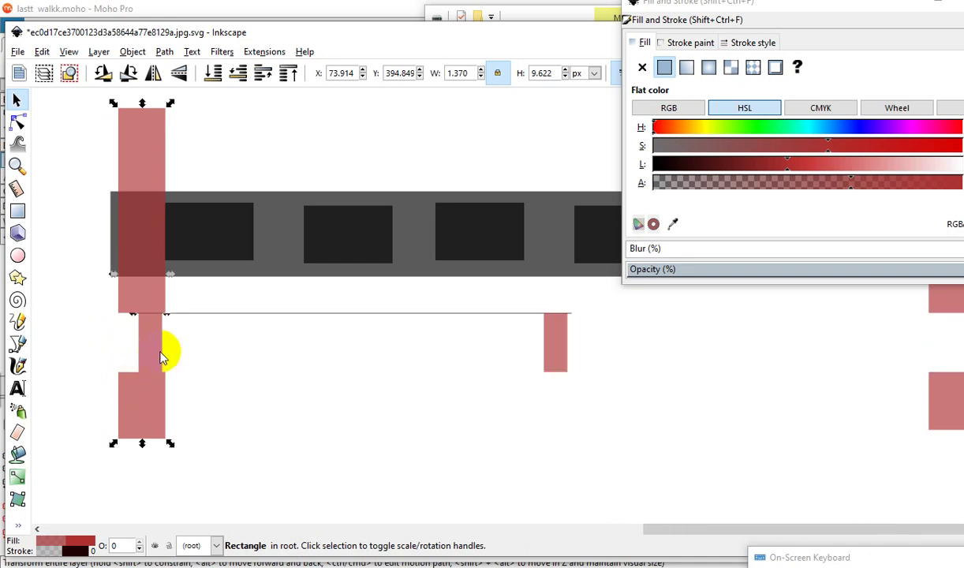
{"action": "scroll", "coordinate": [451, 298], "scroll_direction": "up", "scroll_amount": 2, "text": "ctrl"}
{"action": "scroll", "coordinate": [452, 298], "scroll_direction": "down", "scroll_amount": 1, "text": "ctrl"}
{"action": "scroll", "coordinate": [439, 347], "scroll_direction": "down", "scroll_amount": 2, "text": "ctrl"}
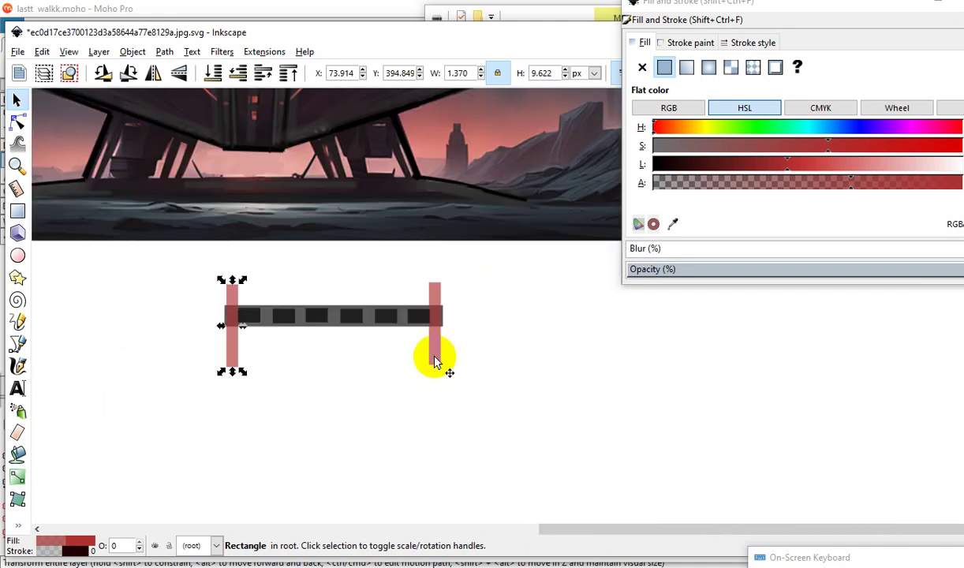
{"action": "scroll", "coordinate": [357, 359], "scroll_direction": "up", "scroll_amount": 1, "text": "ctrl"}
{"action": "scroll", "coordinate": [357, 359], "scroll_direction": "up", "scroll_amount": 1, "text": "ctrl"}
{"action": "left_click", "coordinate": [402, 387]}
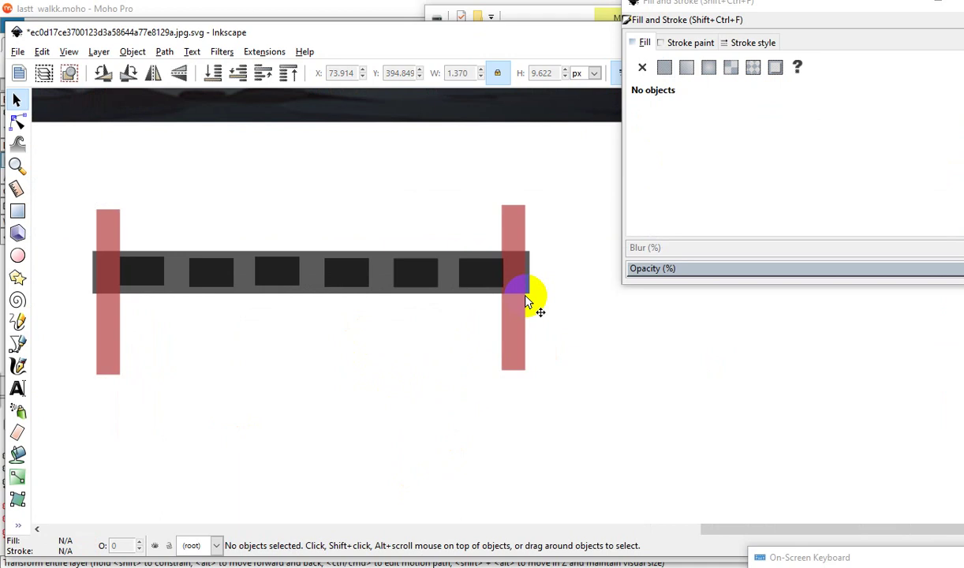
{"action": "left_click", "coordinate": [516, 334]}
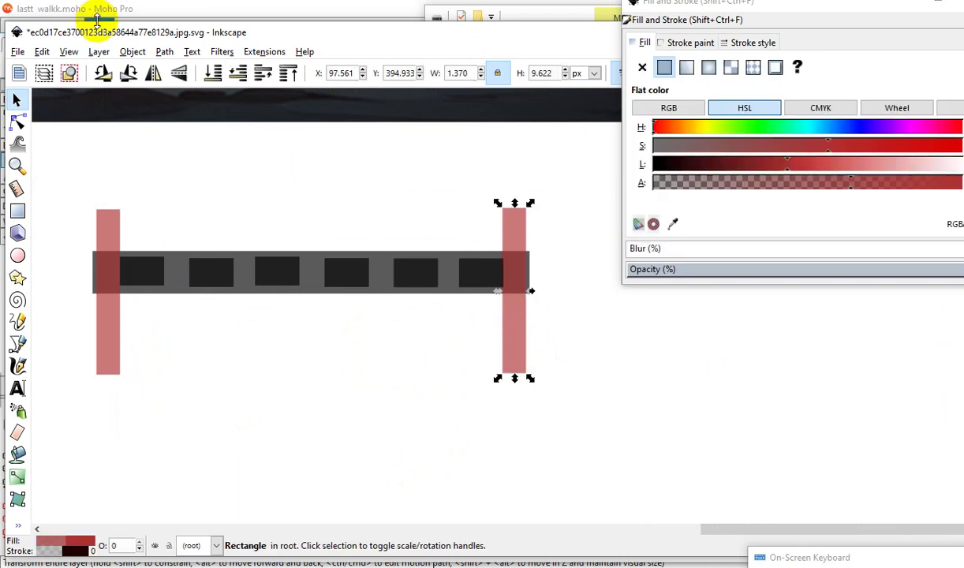
{"action": "left_click", "coordinate": [42, 52]}
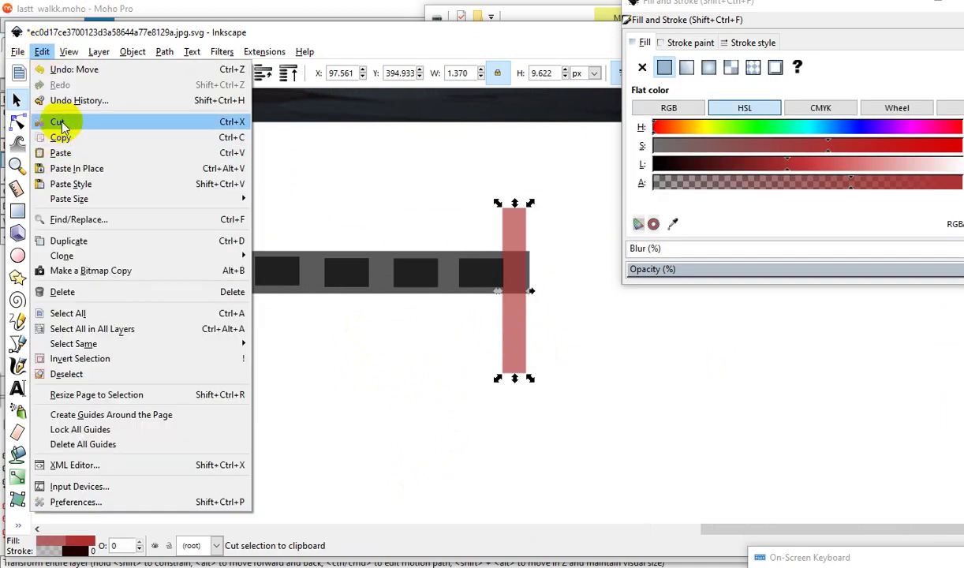
Cut both red bars out of the drawing.
{"action": "left_click", "coordinate": [59, 122]}
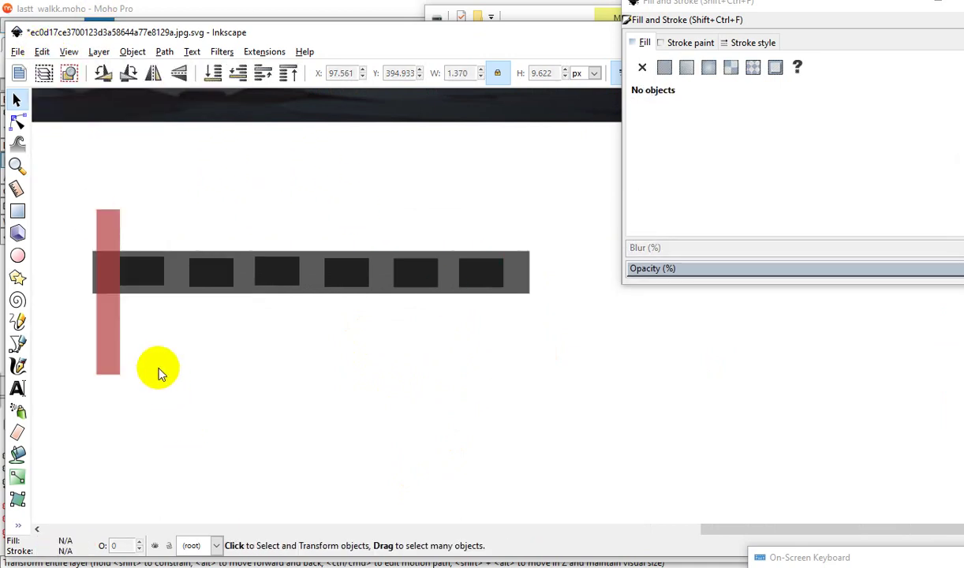
{"action": "left_click", "coordinate": [114, 345]}
{"action": "left_click", "coordinate": [42, 52]}
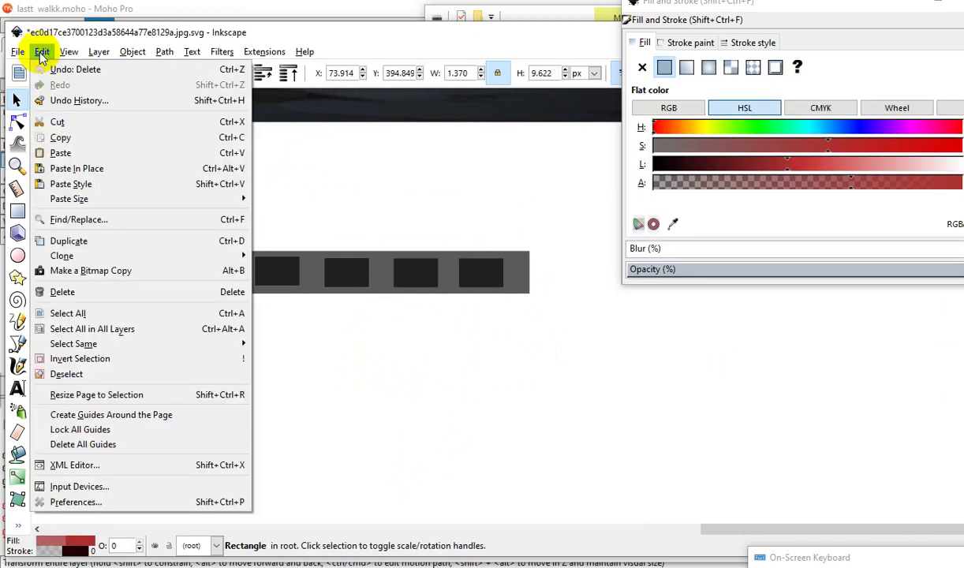
{"action": "left_click", "coordinate": [71, 122]}
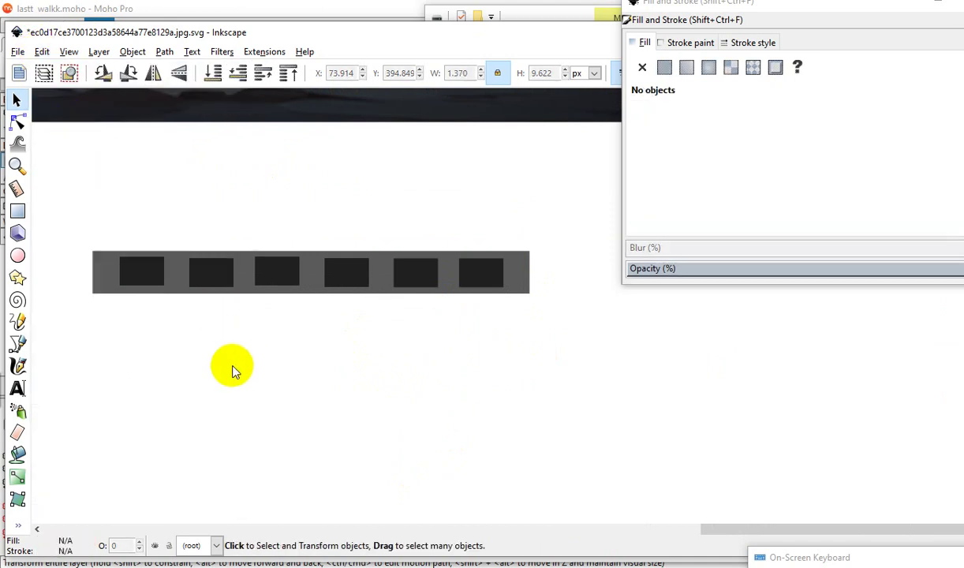
Try a Paint Bucket fill on the strip, then undo it.
{"action": "left_click", "coordinate": [18, 455]}
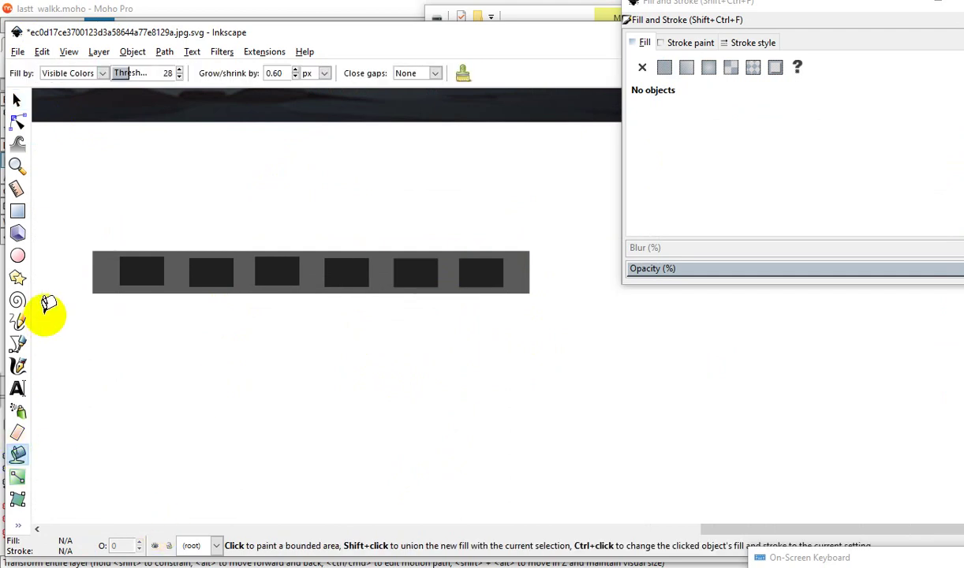
{"action": "left_click", "coordinate": [106, 265]}
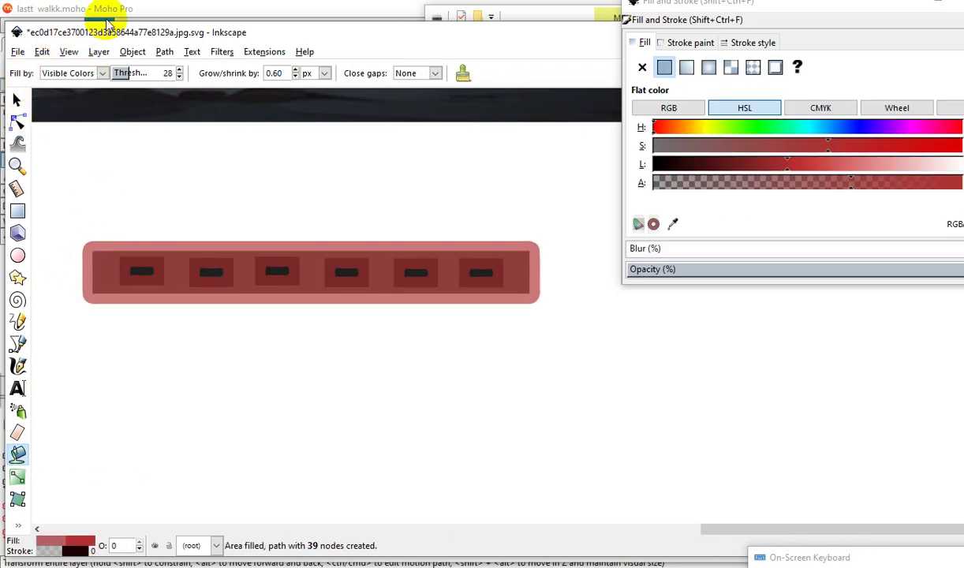
{"action": "left_click", "coordinate": [42, 52]}
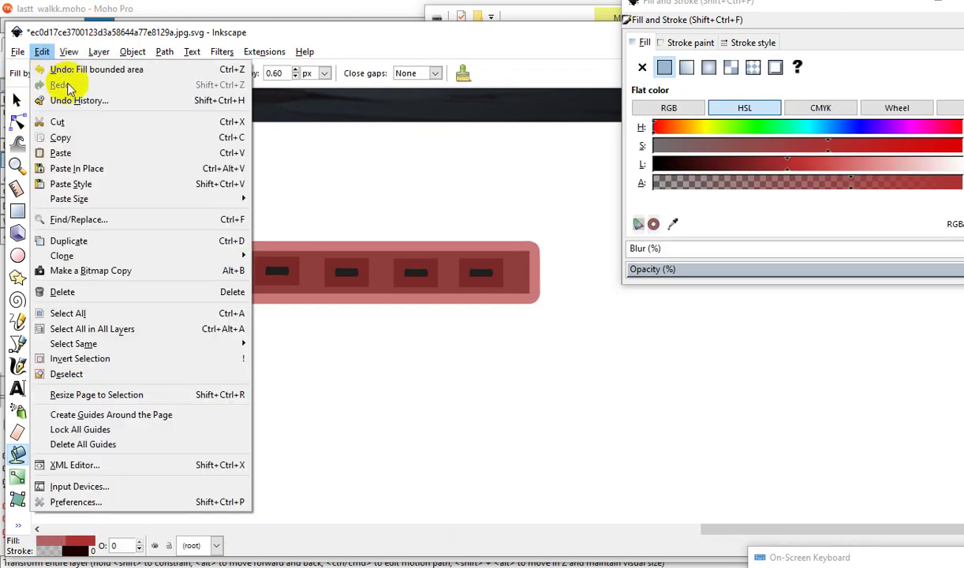
{"action": "left_click", "coordinate": [54, 70]}
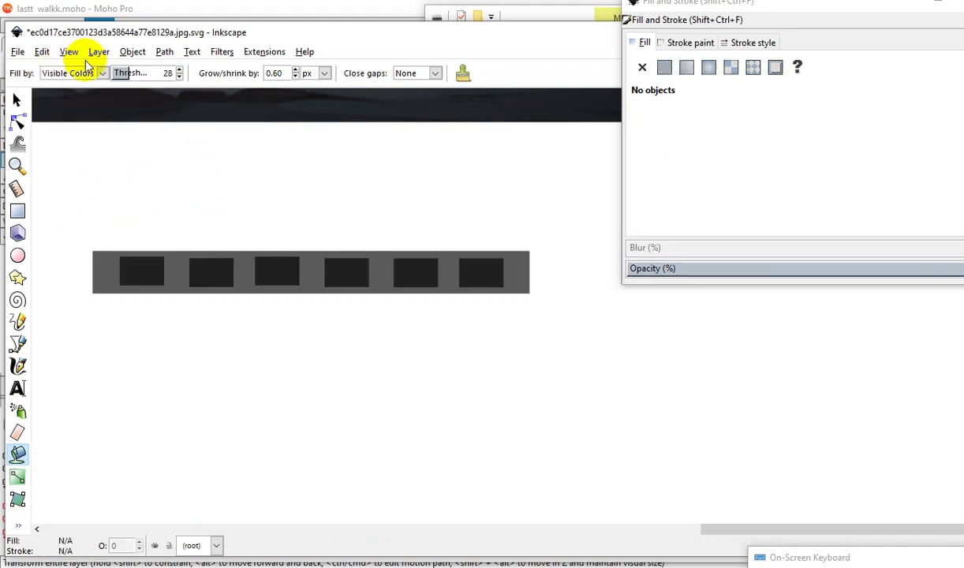
Set the Paint Bucket threshold to 5 and grow/shrink to 0.10 px.
{"action": "scroll", "coordinate": [144, 90], "scroll_direction": "down", "scroll_amount": 2, "text": "ctrl"}
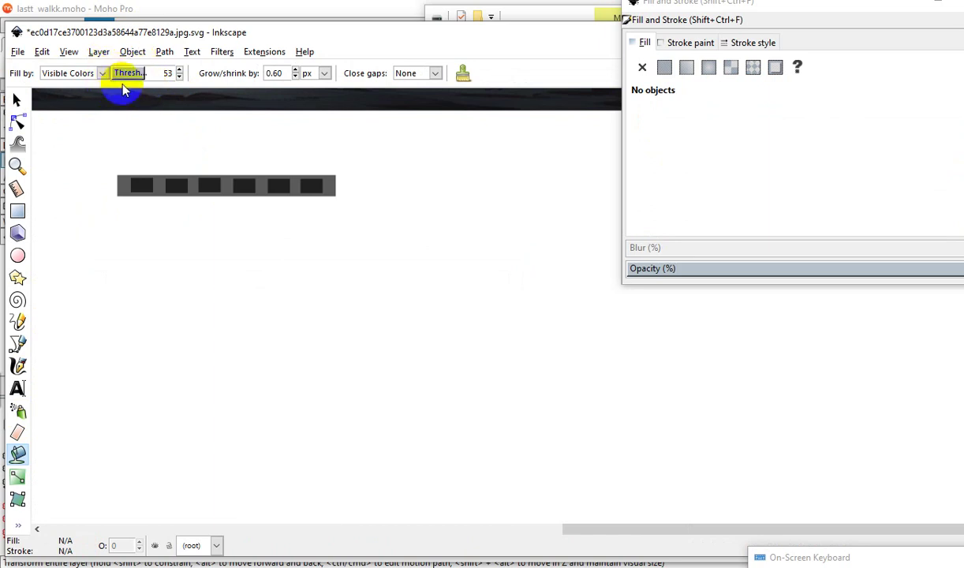
{"action": "scroll", "coordinate": [155, 197], "scroll_direction": "up", "scroll_amount": 1, "text": "ctrl"}
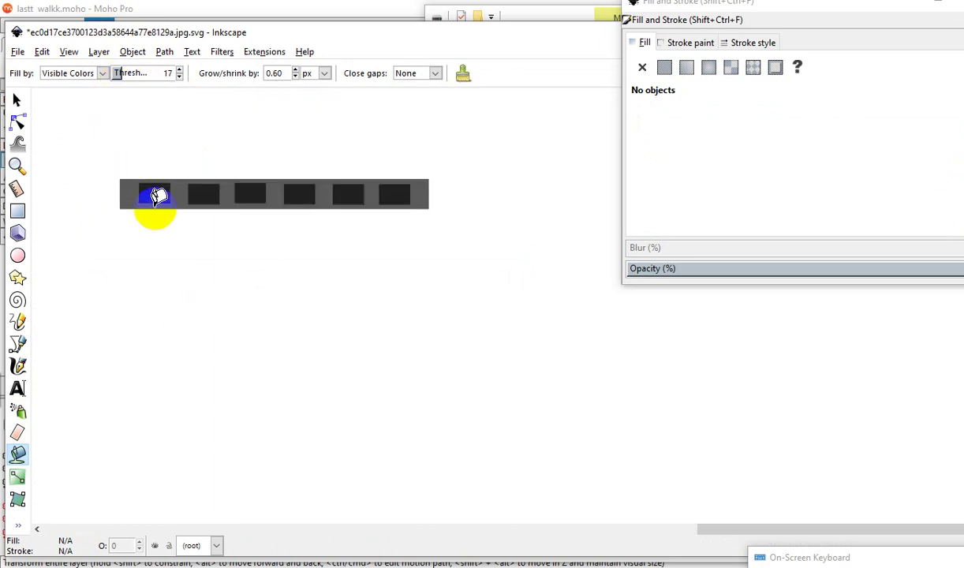
{"action": "scroll", "coordinate": [138, 158], "scroll_direction": "up", "scroll_amount": 1, "text": "ctrl"}
{"action": "scroll", "coordinate": [126, 102], "scroll_direction": "up", "scroll_amount": 1, "text": "ctrl"}
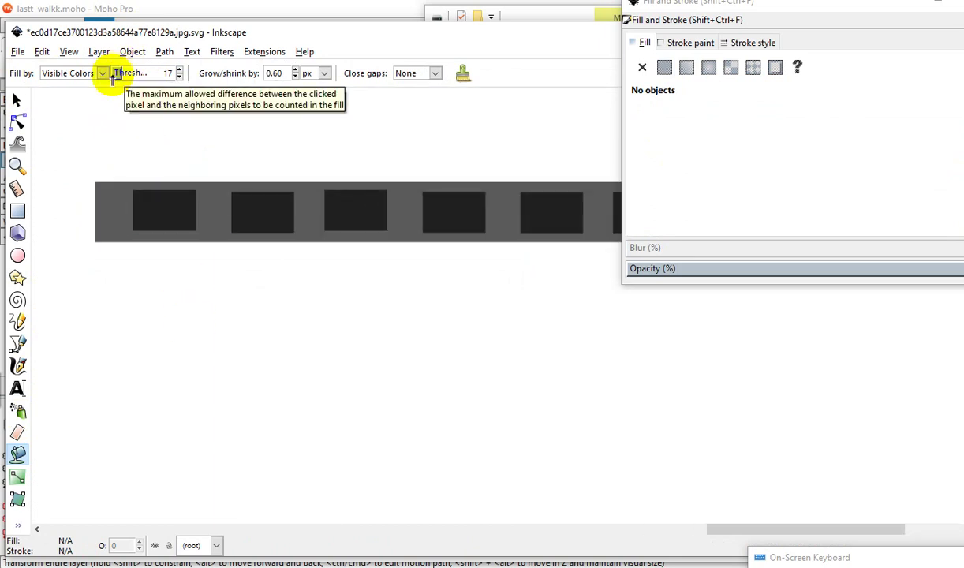
{"action": "left_click", "coordinate": [180, 77]}
{"action": "left_click", "coordinate": [180, 77]}
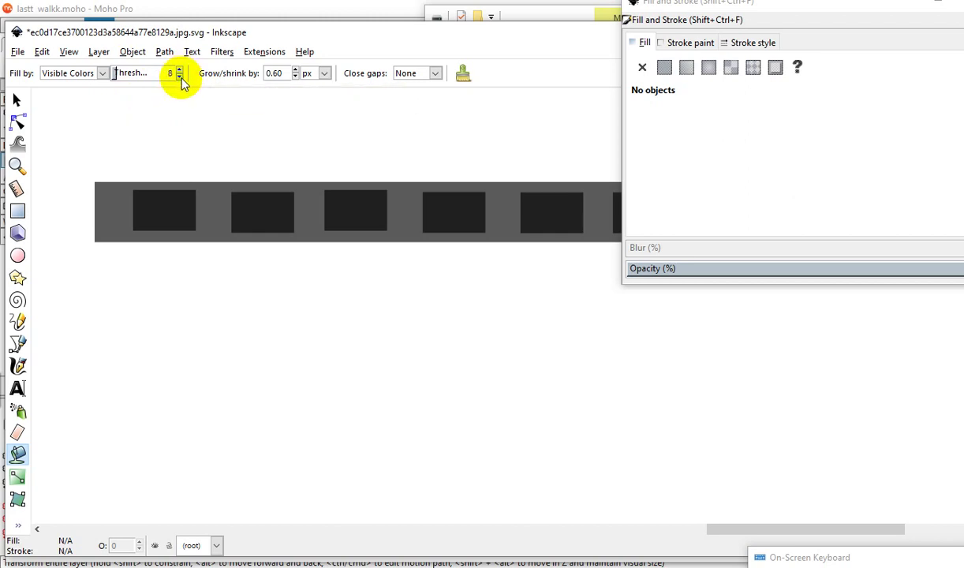
{"action": "left_click", "coordinate": [180, 77]}
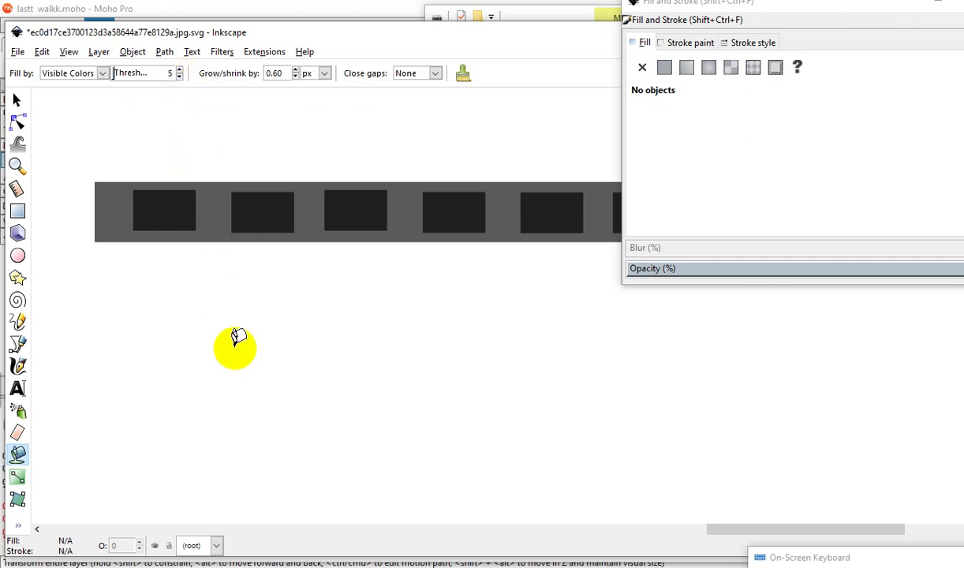
{"action": "left_click", "coordinate": [204, 198]}
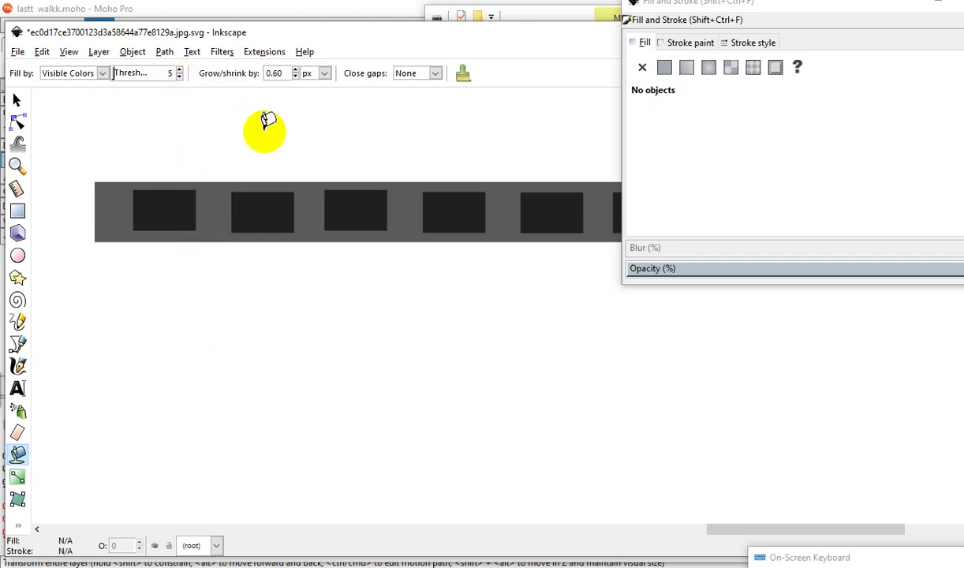
{"action": "left_click", "coordinate": [296, 76]}
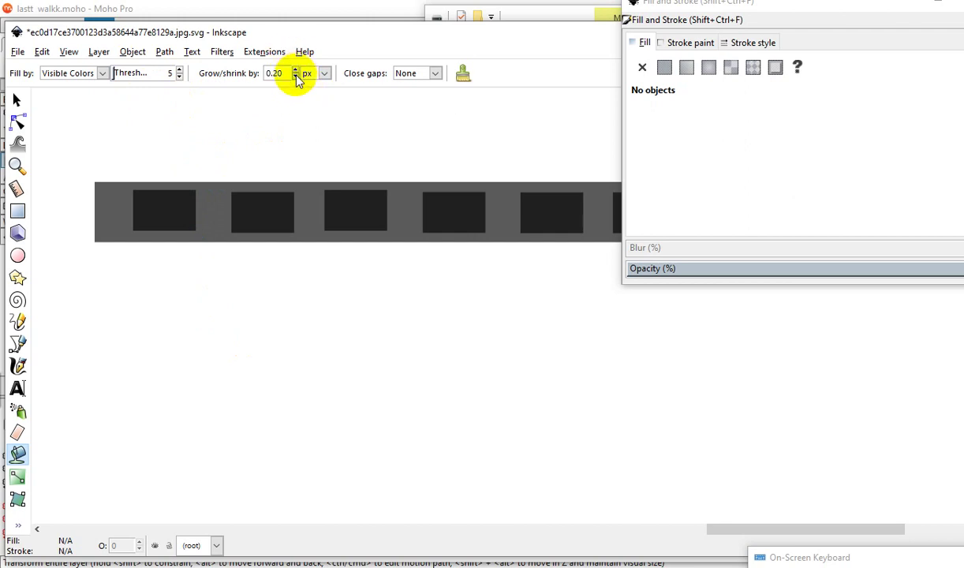
{"action": "left_click", "coordinate": [296, 76]}
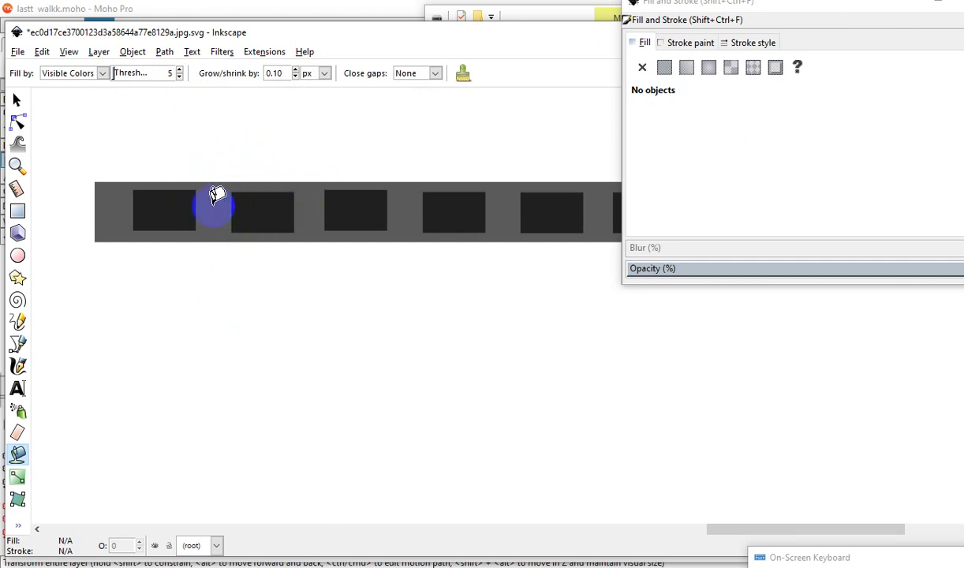
Bucket-fill the grey window strip as a red frame and move it onto the spaceship.
{"action": "left_click", "coordinate": [226, 221]}
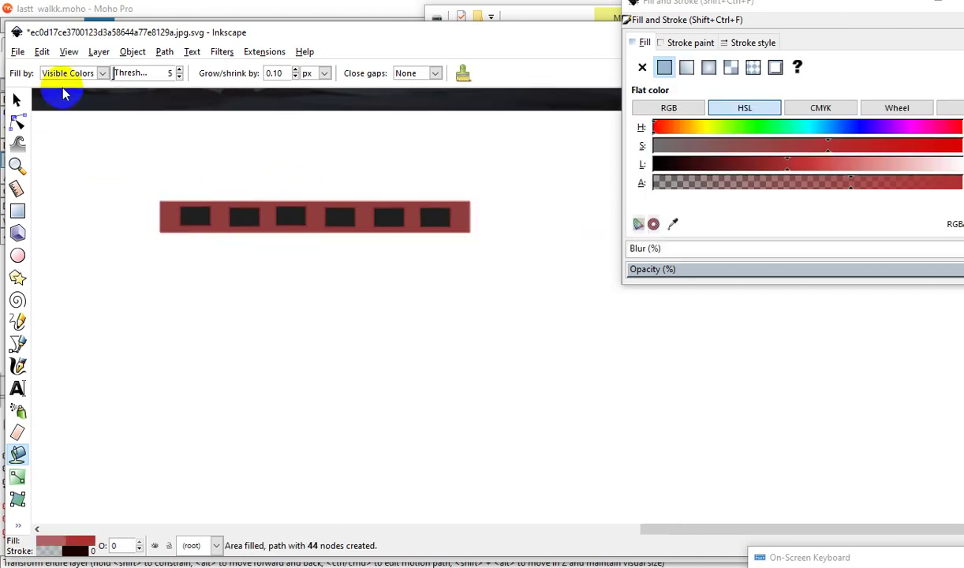
{"action": "left_click", "coordinate": [17, 100]}
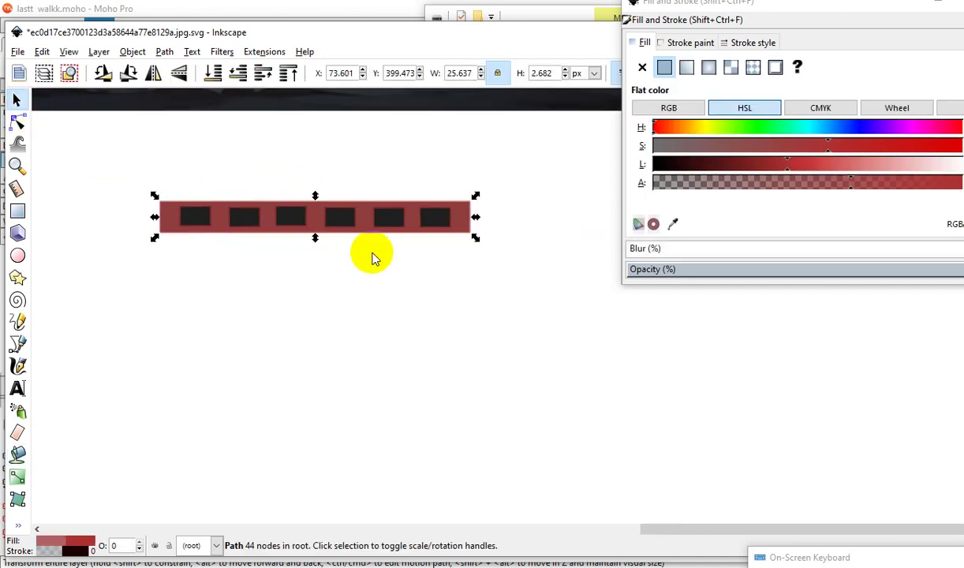
{"action": "left_click_drag", "start_coordinate": [275, 221], "coordinate": [342, 330]}
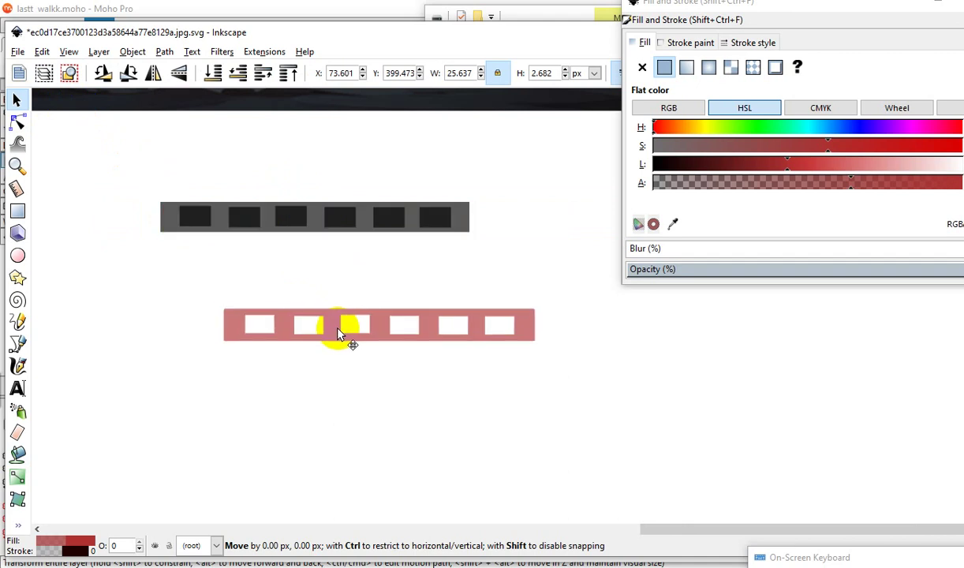
{"action": "scroll", "coordinate": [411, 426], "scroll_direction": "down", "scroll_amount": 1}
{"action": "scroll", "coordinate": [398, 414], "scroll_direction": "down", "scroll_amount": 2}
{"action": "scroll", "coordinate": [384, 280], "scroll_direction": "up", "scroll_amount": 1}
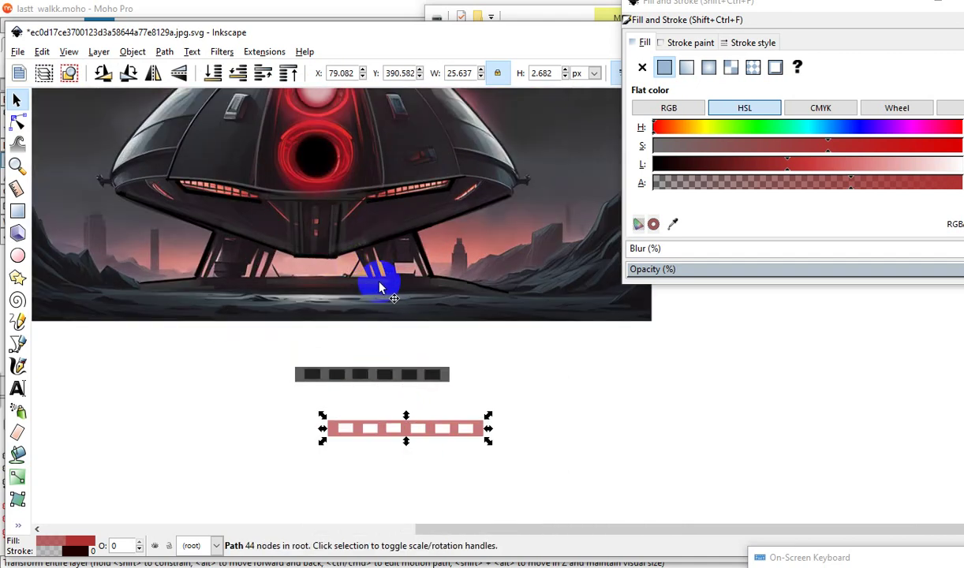
{"action": "mouse_move", "coordinate": [430, 426]}
{"action": "left_mouse_down"}
{"action": "mouse_move", "coordinate": [473, 320]}
{"action": "mouse_move", "coordinate": [442, 203]}
{"action": "left_mouse_up"}
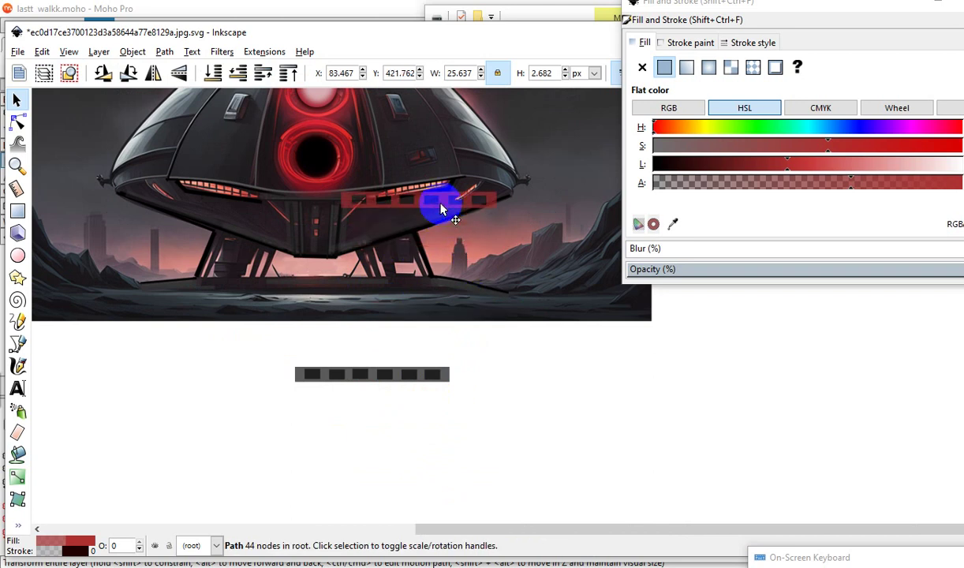
Shrink the red window-frame strip to about 60% of its width.
{"action": "scroll", "coordinate": [598, 209], "scroll_direction": "up", "scroll_amount": 1}
{"action": "scroll", "coordinate": [594, 245], "scroll_direction": "up", "scroll_amount": 2}
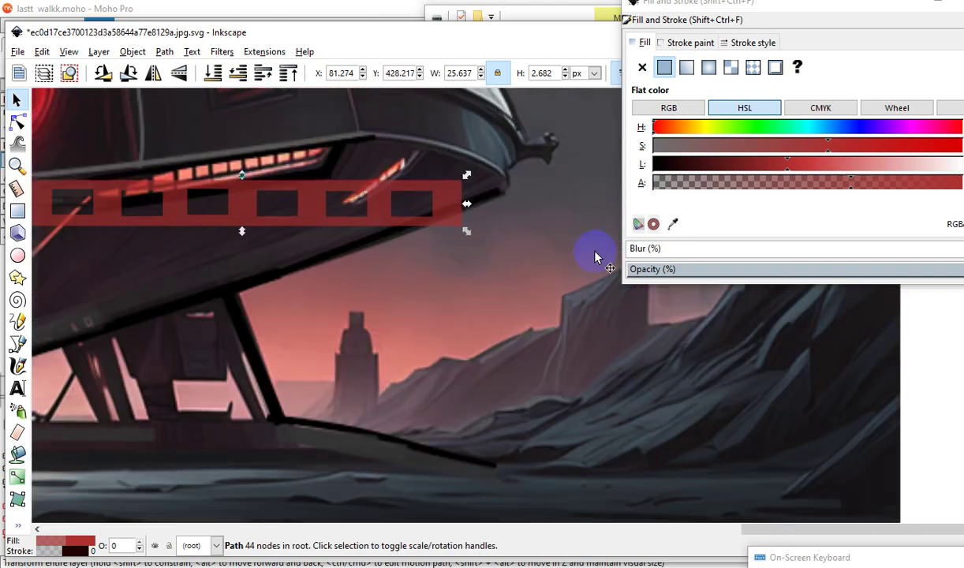
{"action": "scroll", "coordinate": [529, 272], "scroll_direction": "down", "scroll_amount": 1}
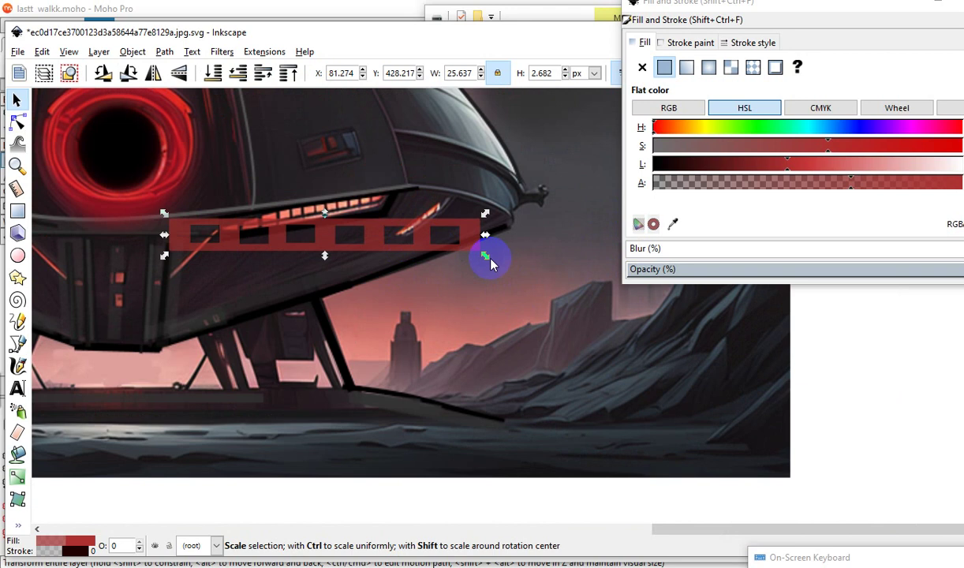
{"action": "mouse_move", "coordinate": [485, 256]}
{"action": "left_mouse_down"}
{"action": "mouse_move", "coordinate": [359, 252]}
{"action": "mouse_move", "coordinate": [323, 270]}
{"action": "mouse_move", "coordinate": [324, 258]}
{"action": "left_mouse_up"}
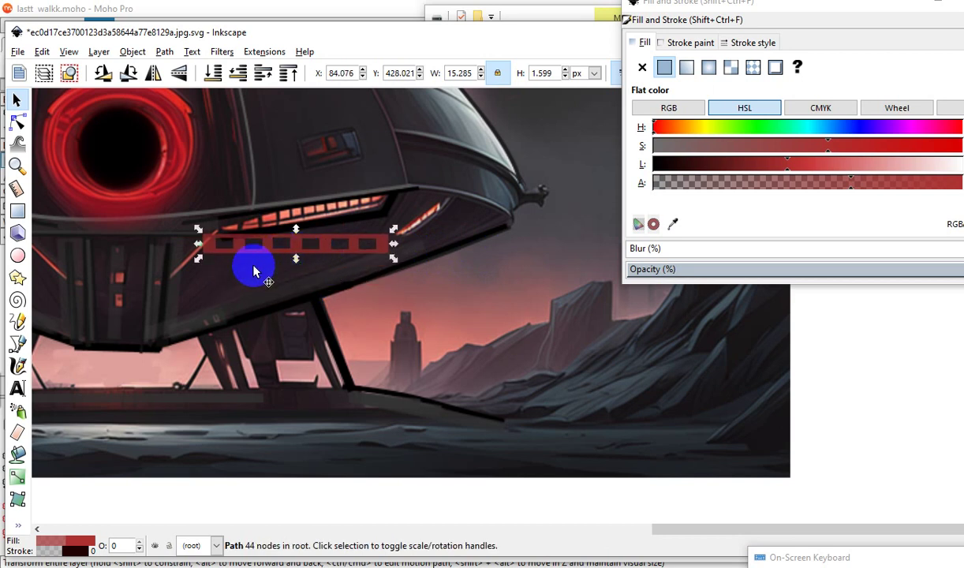
Move the strip's rotation centre to its left end.
{"action": "scroll", "coordinate": [189, 236], "scroll_direction": "up", "scroll_amount": 1, "text": "ctrl"}
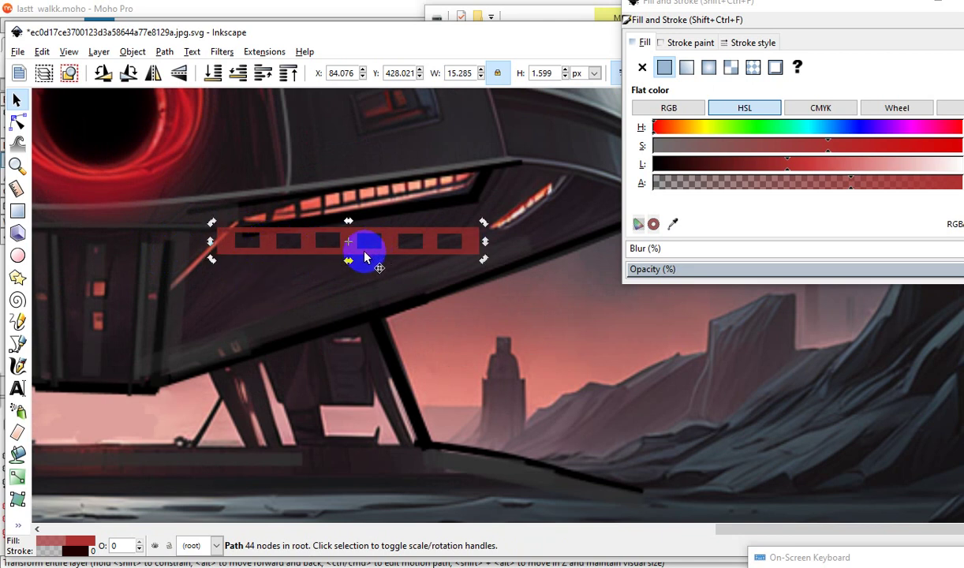
{"action": "left_click_drag", "start_coordinate": [352, 244], "coordinate": [229, 246]}
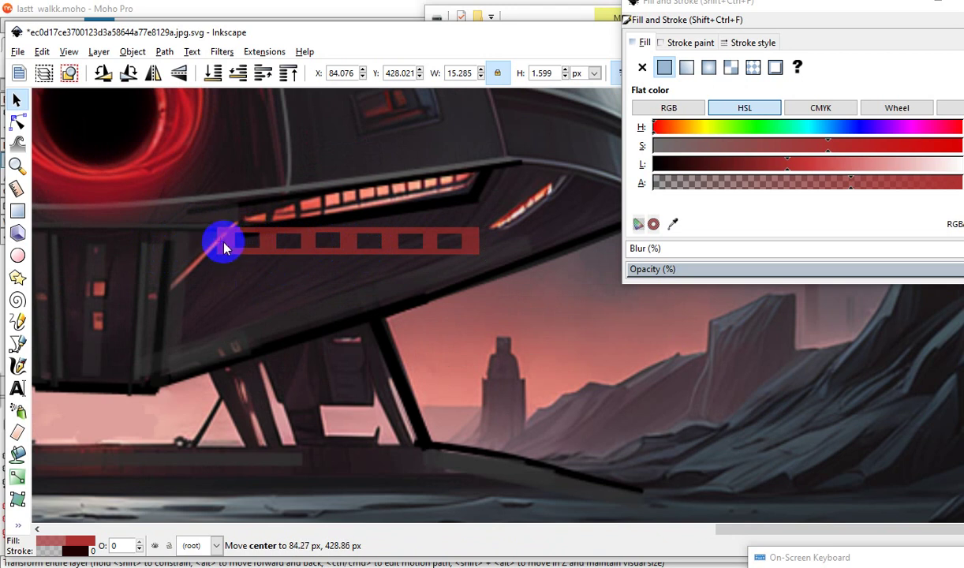
{"action": "left_click_drag", "start_coordinate": [224, 245], "coordinate": [225, 245]}
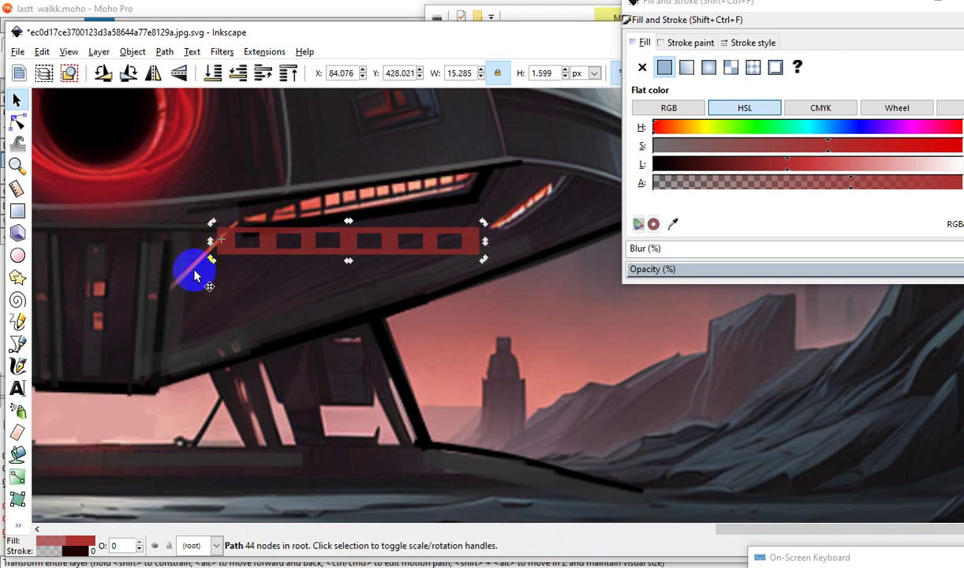
{"action": "scroll", "coordinate": [194, 267], "scroll_direction": "up", "scroll_amount": 2}
{"action": "scroll", "coordinate": [300, 314], "scroll_direction": "down", "scroll_amount": 1}
{"action": "scroll", "coordinate": [418, 293], "scroll_direction": "down", "scroll_amount": 2}
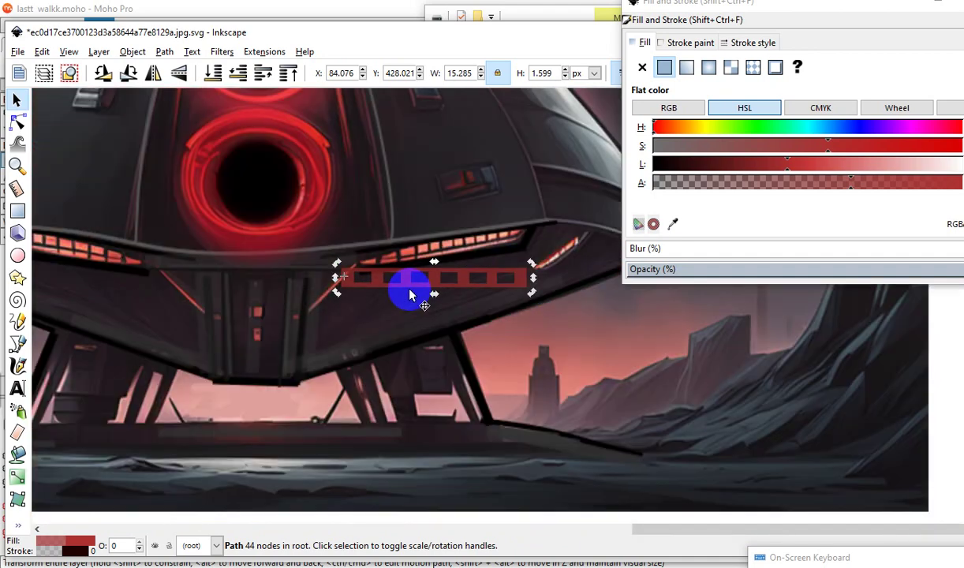
{"action": "scroll", "coordinate": [497, 288], "scroll_direction": "up", "scroll_amount": 1}
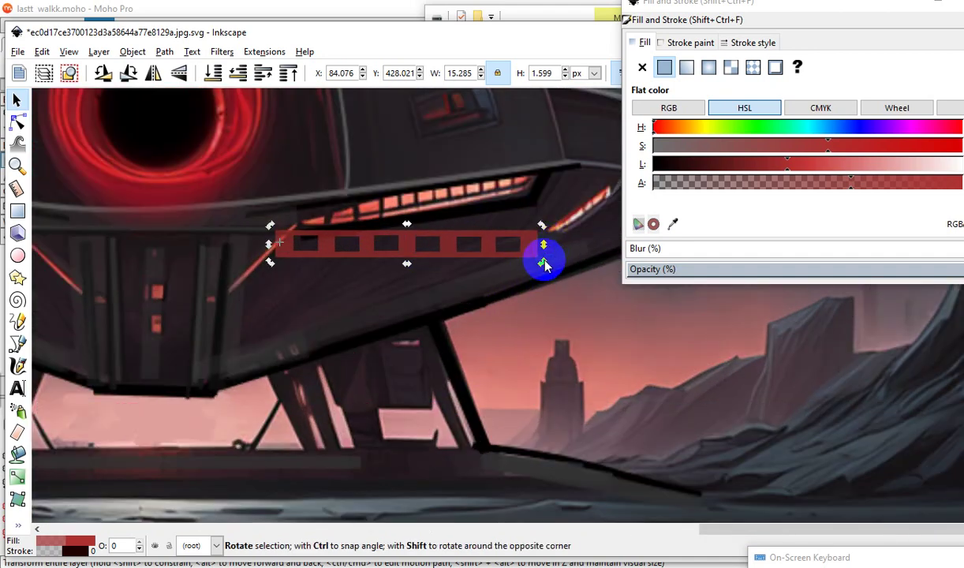
Tilt the red strip to the windows' slope and move it onto the ship's window row.
{"action": "left_click_drag", "start_coordinate": [542, 269], "coordinate": [525, 228]}
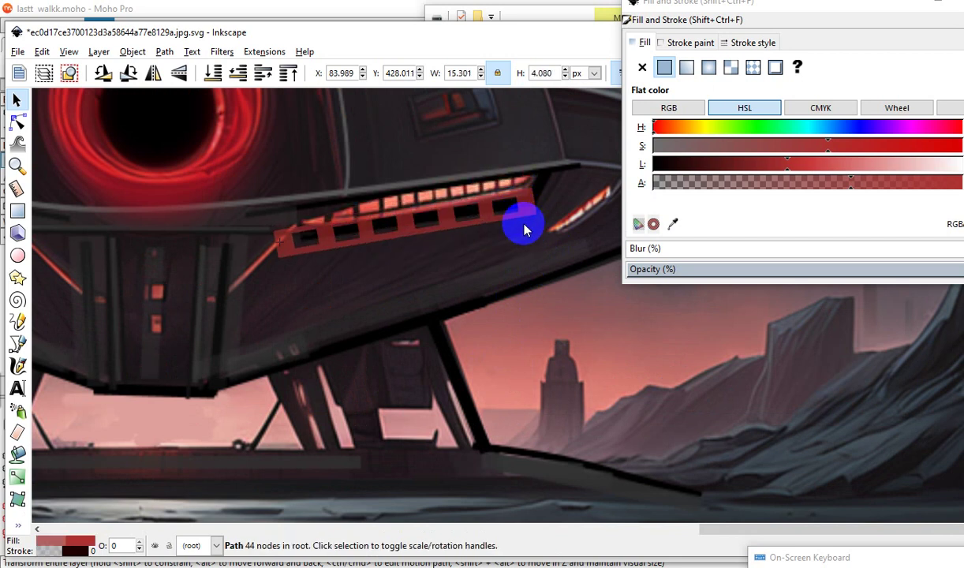
{"action": "left_click", "coordinate": [388, 231]}
{"action": "mouse_move", "coordinate": [395, 226]}
{"action": "left_mouse_down"}
{"action": "mouse_move", "coordinate": [408, 234]}
{"action": "mouse_move", "coordinate": [403, 205]}
{"action": "left_mouse_up"}
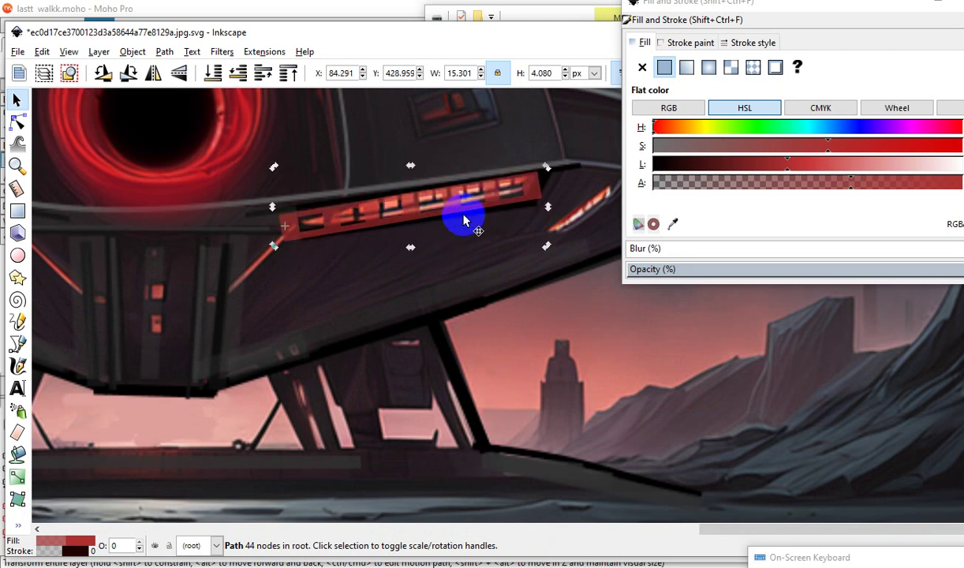
{"action": "scroll", "coordinate": [473, 221], "scroll_direction": "up", "scroll_amount": 1, "text": "ctrl"}
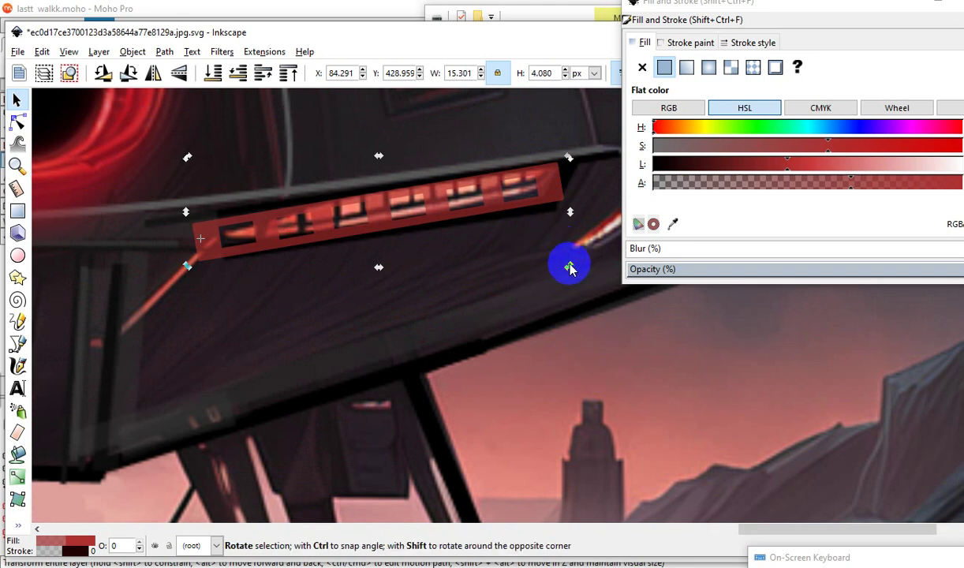
{"action": "left_click_drag", "start_coordinate": [570, 269], "coordinate": [565, 295]}
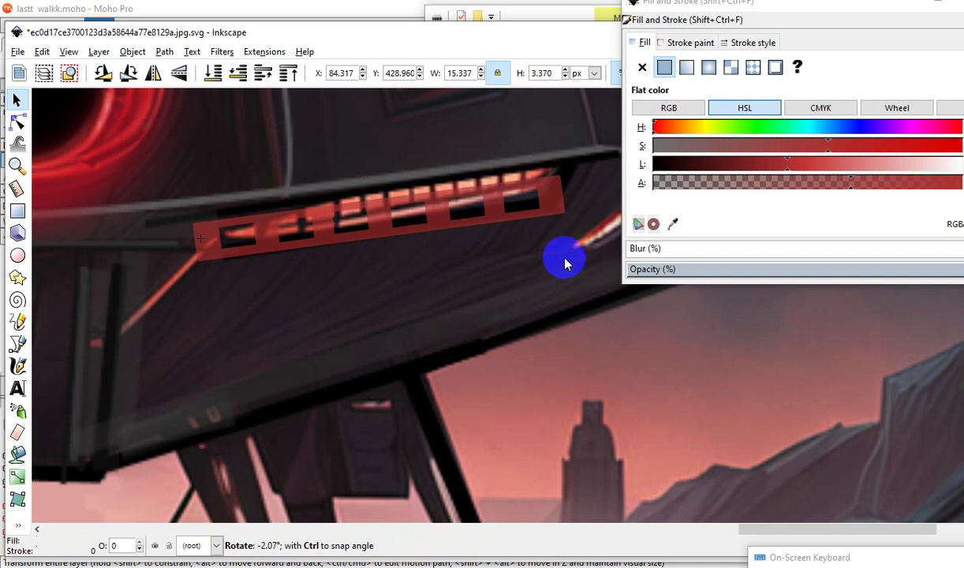
{"action": "left_click_drag", "start_coordinate": [565, 295], "coordinate": [558, 278]}
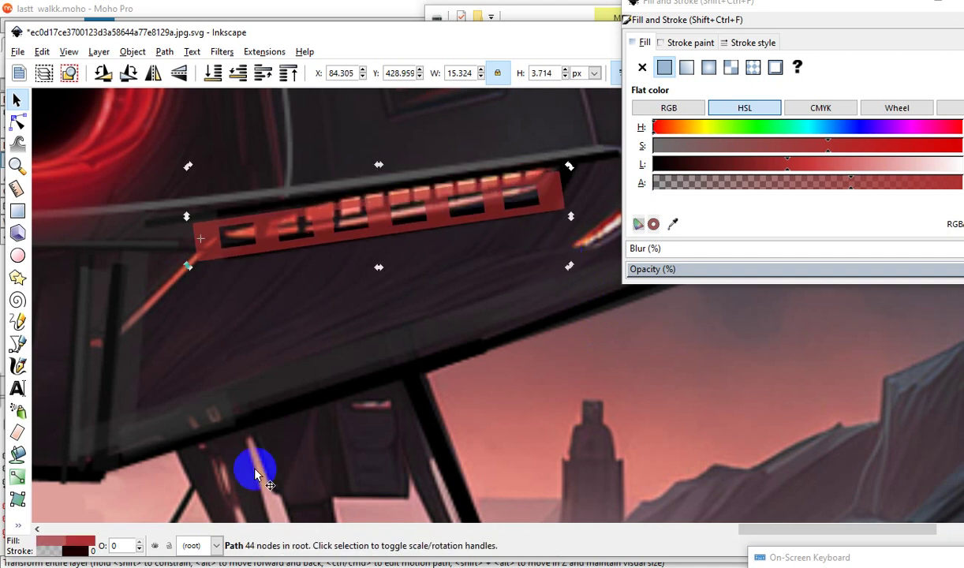
{"action": "scroll", "coordinate": [363, 259], "scroll_direction": "down", "scroll_amount": 3}
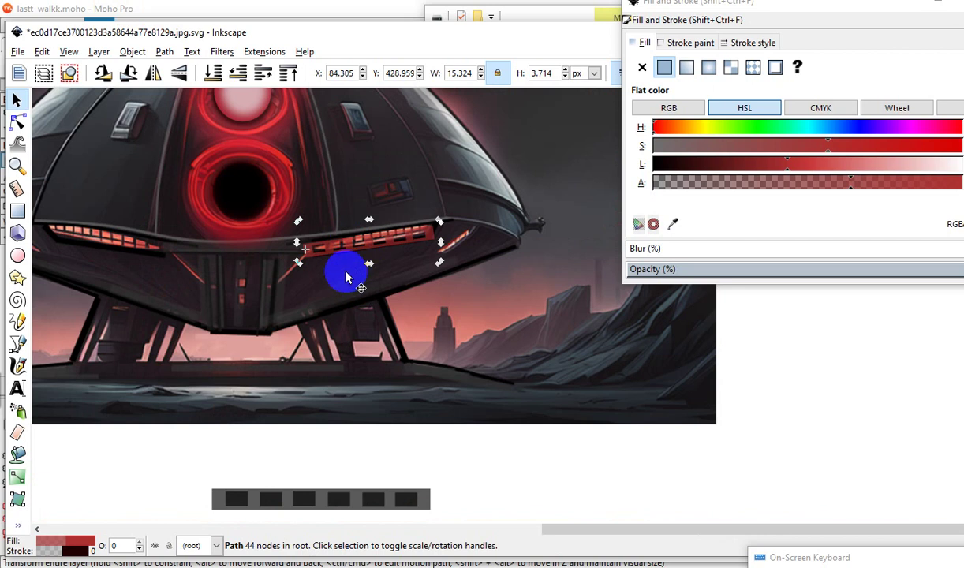
Check the placement, then shrink the red strip to about 78% width.
{"action": "left_click", "coordinate": [438, 461]}
{"action": "scroll", "coordinate": [265, 276], "scroll_direction": "up", "scroll_amount": 1}
{"action": "scroll", "coordinate": [383, 291], "scroll_direction": "up", "scroll_amount": 1}
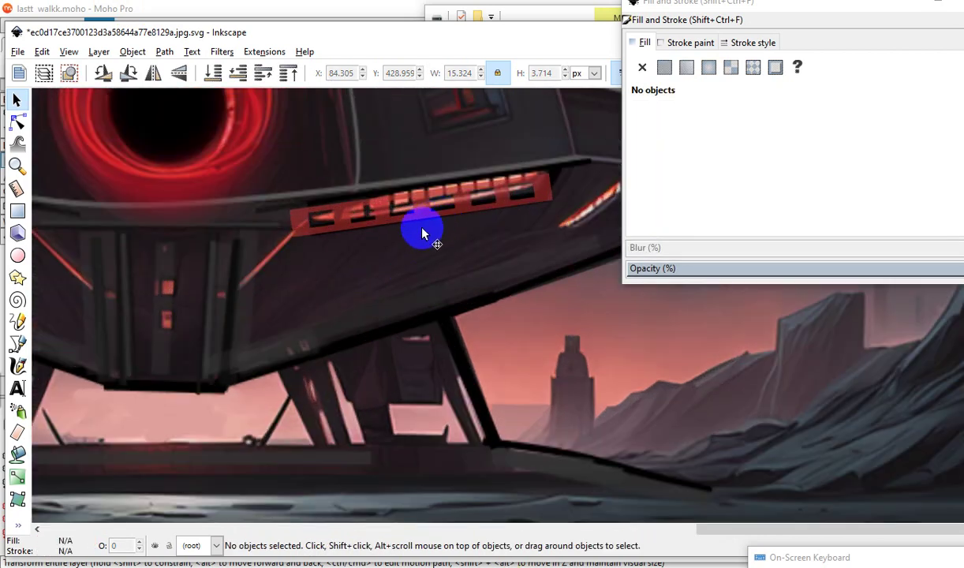
{"action": "left_click", "coordinate": [304, 229]}
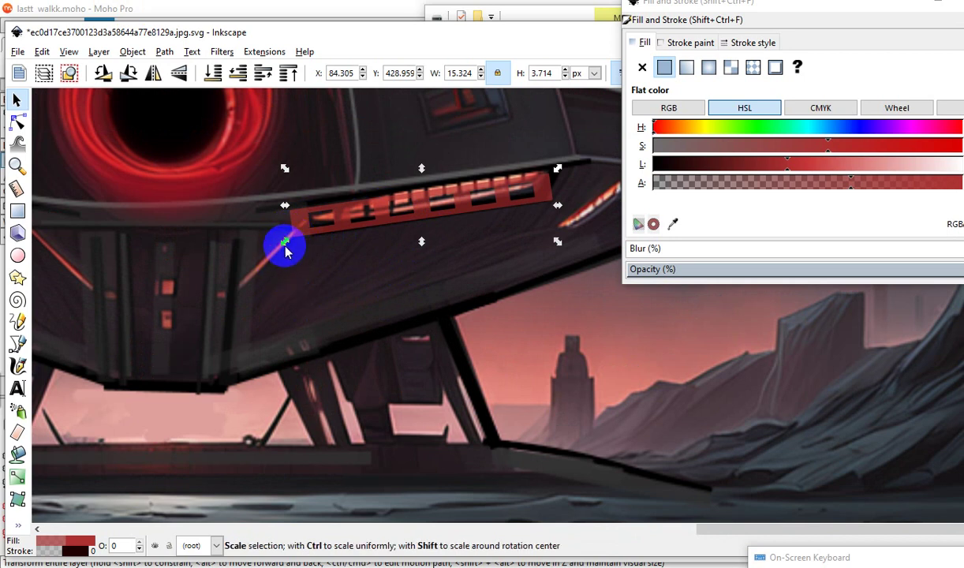
{"action": "mouse_move", "coordinate": [285, 247]}
{"action": "left_mouse_down"}
{"action": "mouse_move", "coordinate": [448, 216]}
{"action": "mouse_move", "coordinate": [384, 212]}
{"action": "mouse_move", "coordinate": [368, 197]}
{"action": "left_mouse_up"}
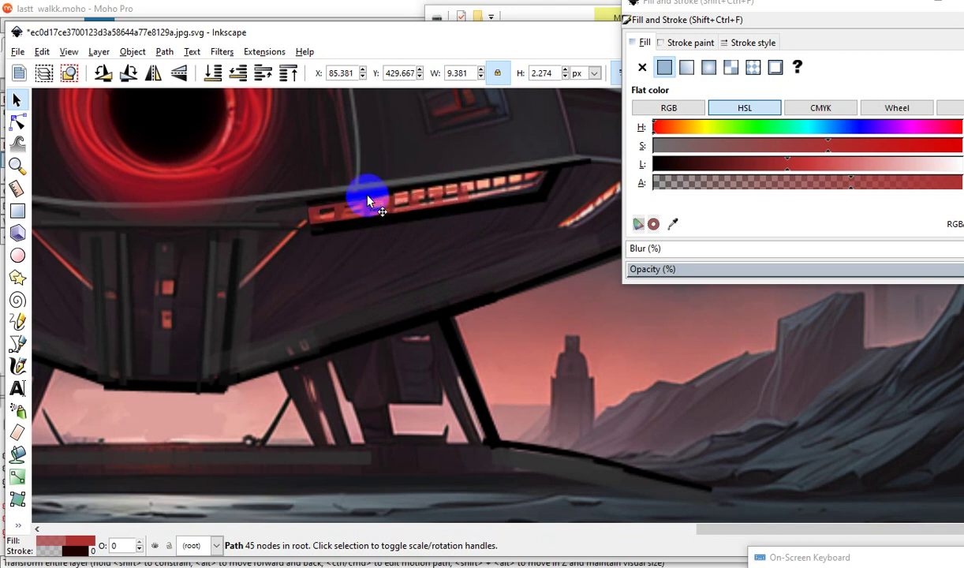
{"action": "scroll", "coordinate": [369, 199], "scroll_direction": "up", "scroll_amount": 3, "text": "ctrl"}
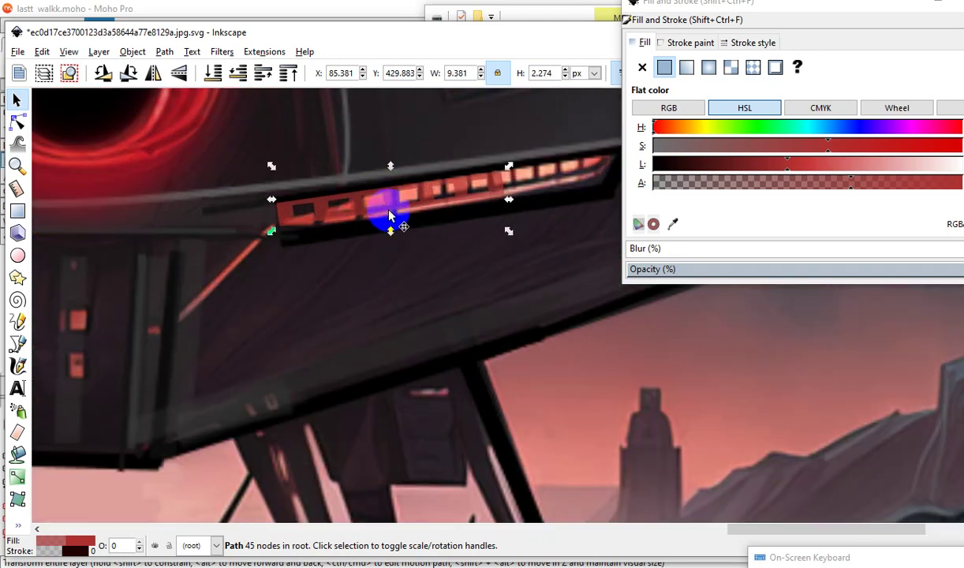
{"action": "scroll", "coordinate": [416, 190], "scroll_direction": "down", "scroll_amount": 3, "text": "ctrl"}
{"action": "scroll", "coordinate": [413, 275], "scroll_direction": "down", "scroll_amount": 2, "text": "ctrl"}
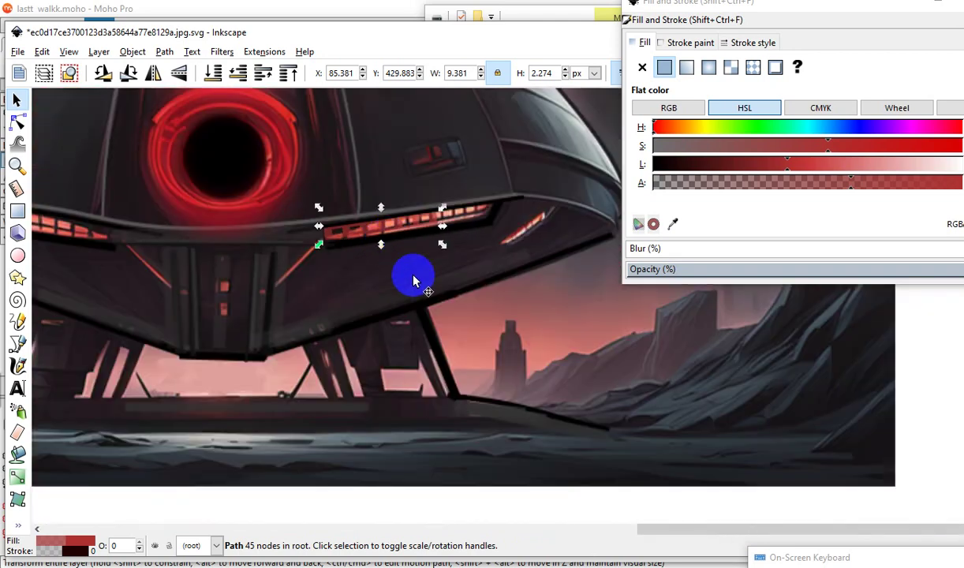
{"action": "scroll", "coordinate": [478, 351], "scroll_direction": "down", "scroll_amount": 1, "text": "ctrl"}
Deselect the strip and zoom in to inspect its fit over the left window row.
{"action": "left_click", "coordinate": [347, 464]}
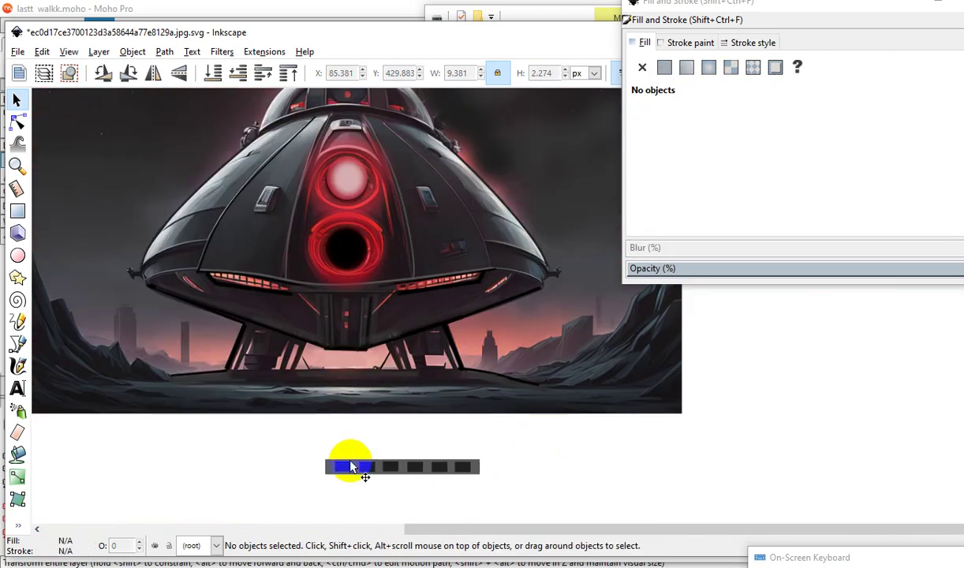
{"action": "scroll", "coordinate": [324, 344], "scroll_direction": "up", "scroll_amount": 1}
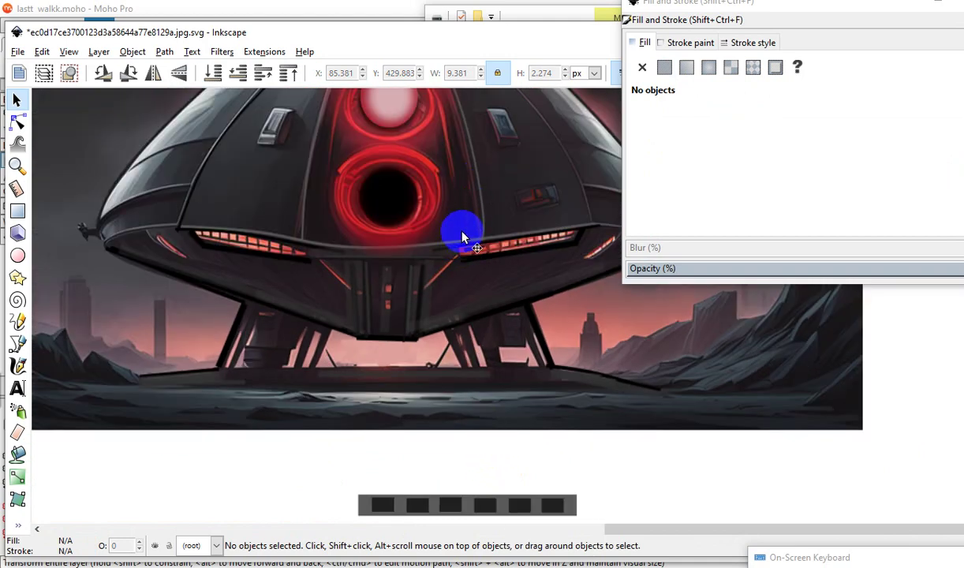
{"action": "scroll", "coordinate": [462, 237], "scroll_direction": "up", "scroll_amount": 2}
{"action": "scroll", "coordinate": [479, 324], "scroll_direction": "down", "scroll_amount": 2}
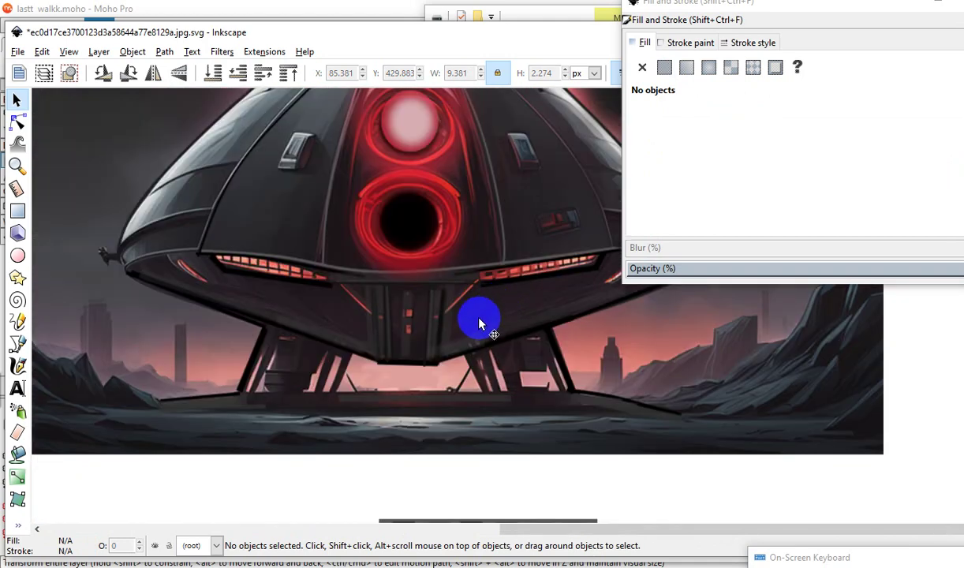
{"action": "scroll", "coordinate": [479, 323], "scroll_direction": "up", "scroll_amount": 1}
{"action": "scroll", "coordinate": [489, 289], "scroll_direction": "up", "scroll_amount": 1}
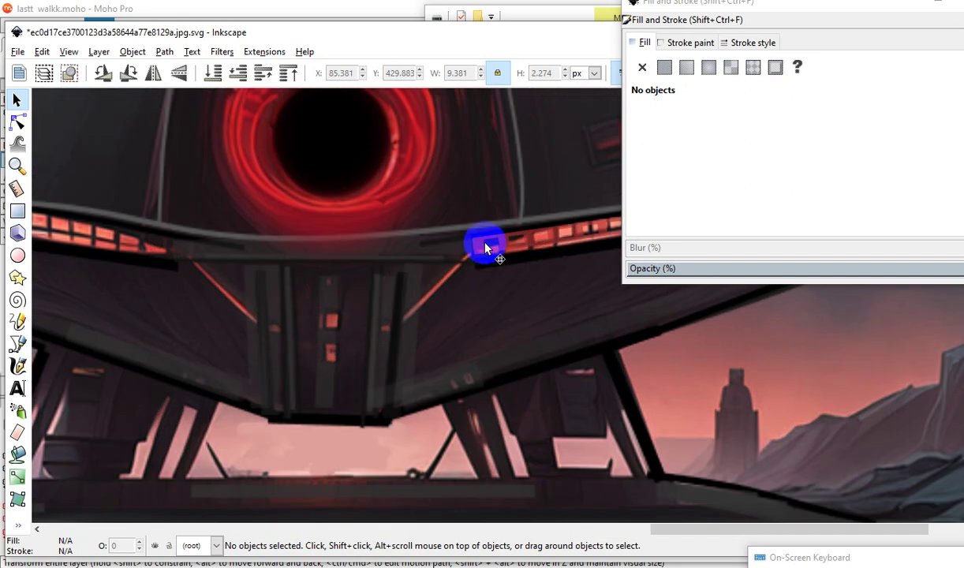
{"action": "scroll", "coordinate": [489, 245], "scroll_direction": "up", "scroll_amount": 1}
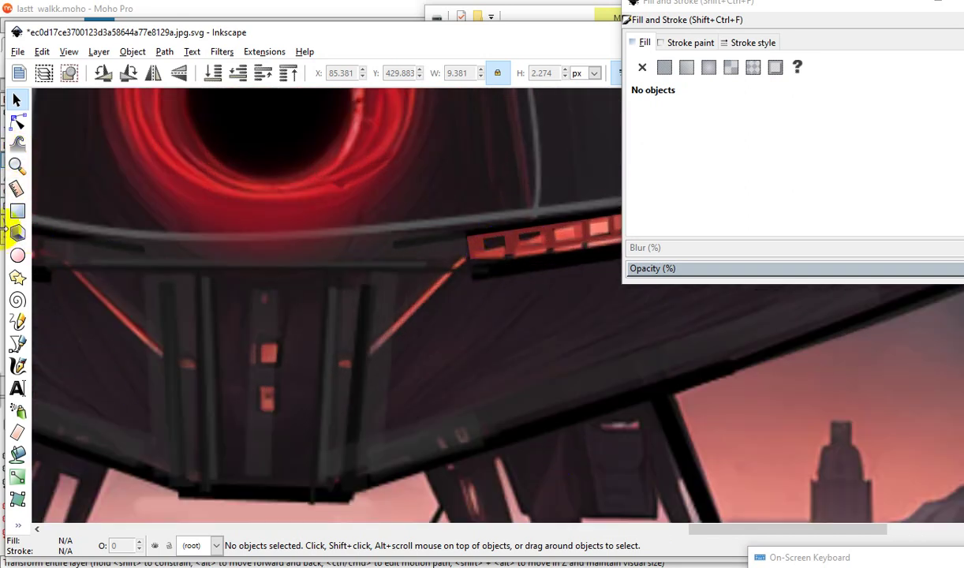
Draw a small rectangle pane over the first window opening with a pale pink fill.
{"action": "left_click", "coordinate": [17, 213]}
{"action": "scroll", "coordinate": [485, 251], "scroll_direction": "up", "scroll_amount": 2}
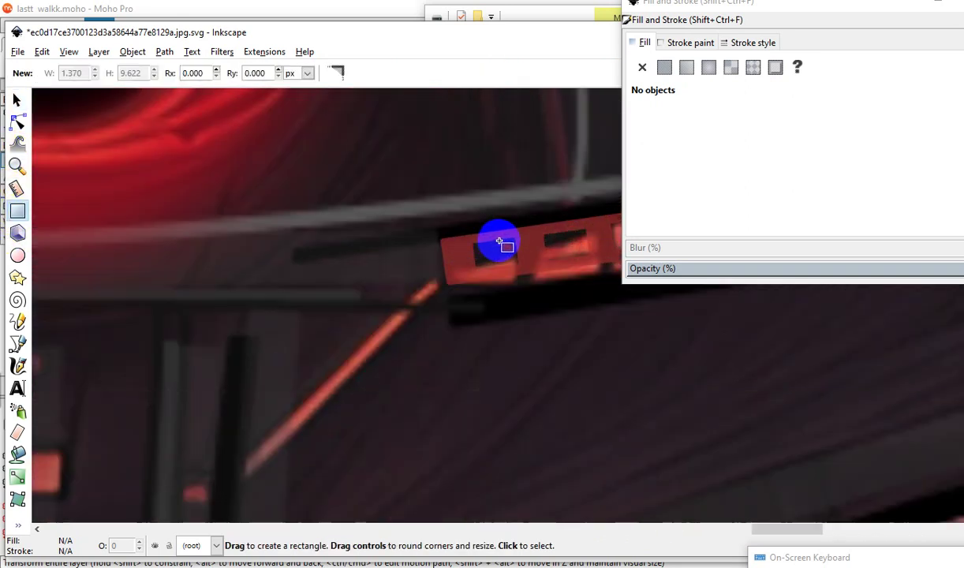
{"action": "scroll", "coordinate": [470, 258], "scroll_direction": "up", "scroll_amount": 2}
{"action": "left_click_drag", "start_coordinate": [427, 229], "coordinate": [556, 302]}
{"action": "scroll", "coordinate": [370, 332], "scroll_direction": "down", "scroll_amount": 3}
{"action": "scroll", "coordinate": [490, 405], "scroll_direction": "down", "scroll_amount": 4}
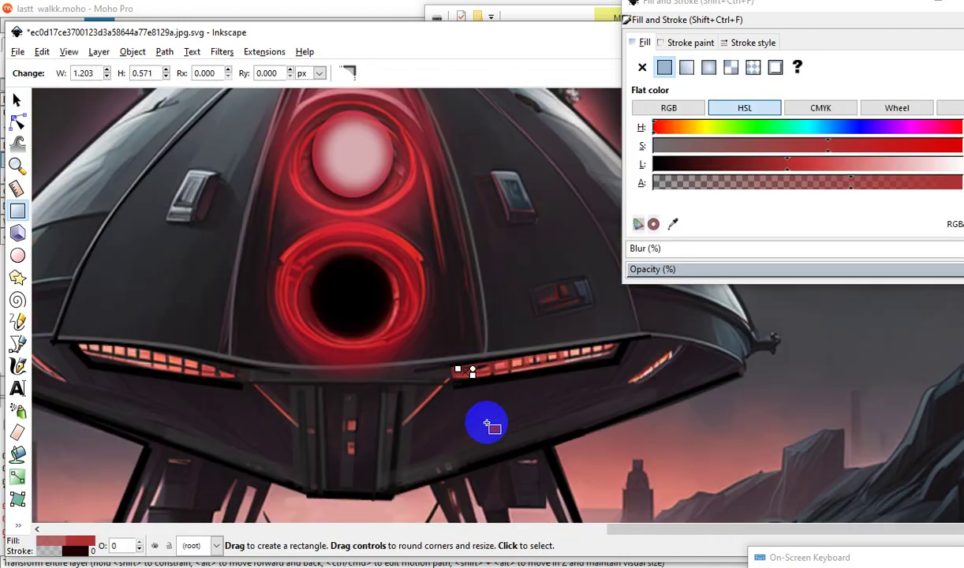
{"action": "scroll", "coordinate": [482, 370], "scroll_direction": "up", "scroll_amount": 3}
{"action": "scroll", "coordinate": [435, 254], "scroll_direction": "up", "scroll_amount": 2}
{"action": "scroll", "coordinate": [435, 254], "scroll_direction": "up", "scroll_amount": 1}
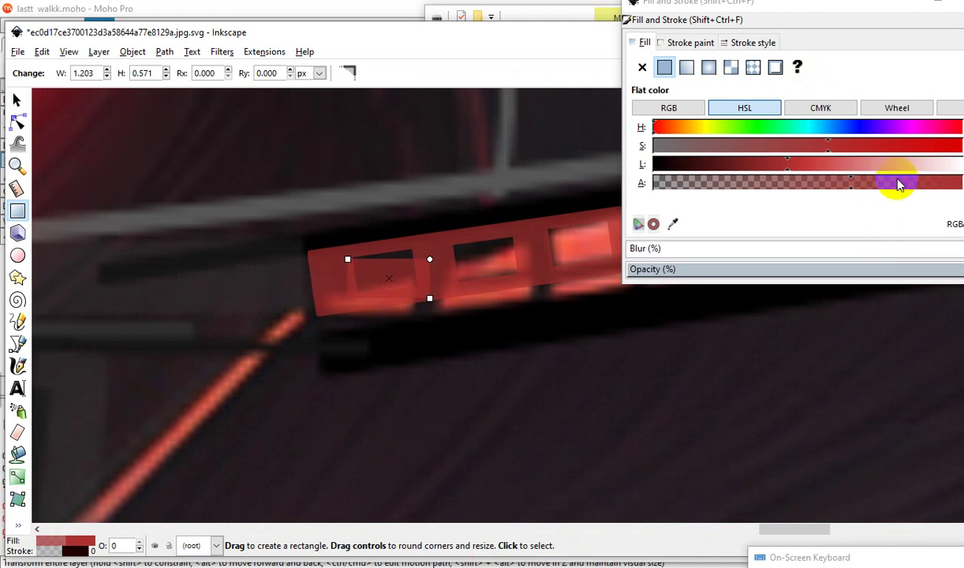
{"action": "left_click", "coordinate": [868, 166]}
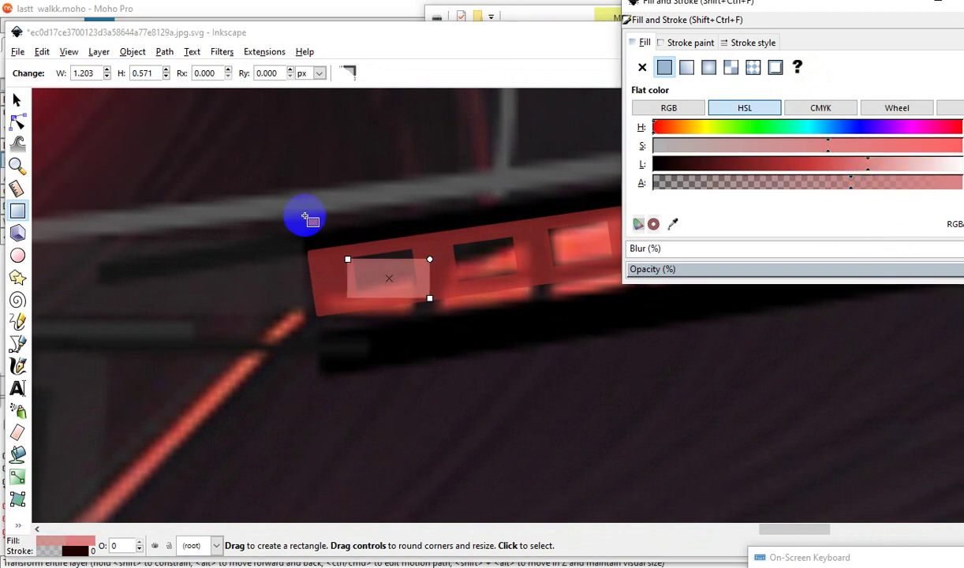
Tilt the pane about 15°, fit it into the window opening, and adjust its stacking order.
{"action": "left_click", "coordinate": [17, 101]}
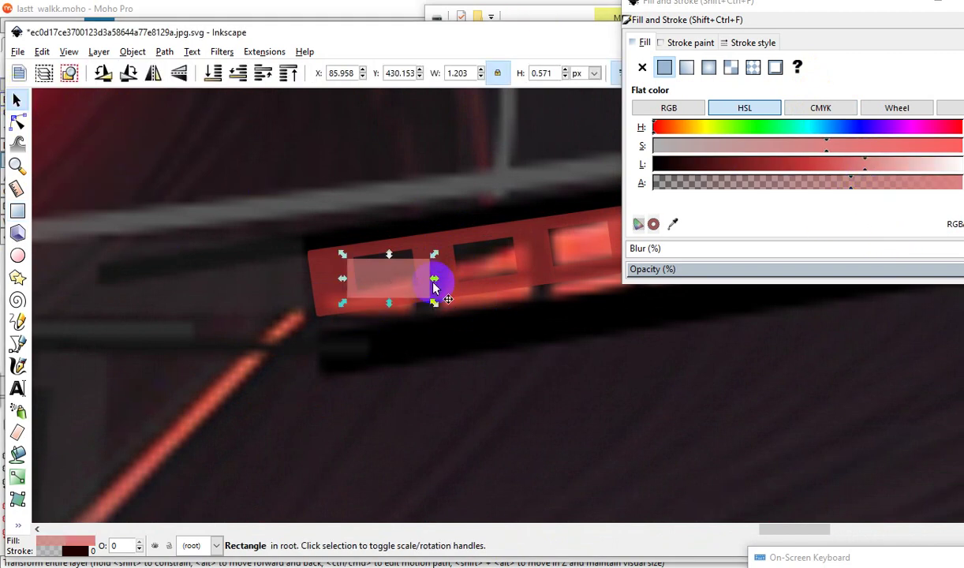
{"action": "left_click", "coordinate": [385, 281]}
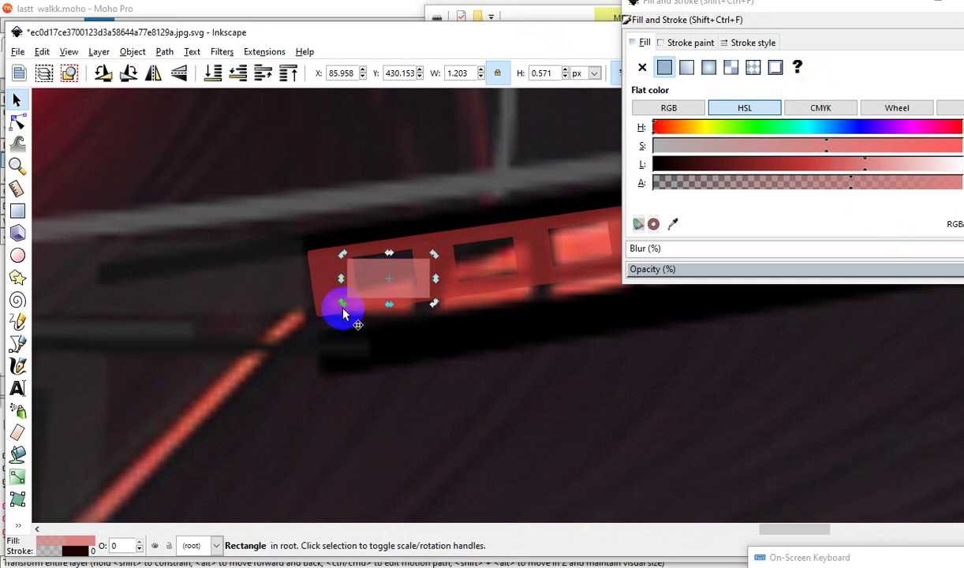
{"action": "mouse_move", "coordinate": [345, 307]}
{"action": "left_mouse_down"}
{"action": "mouse_move", "coordinate": [340, 300]}
{"action": "mouse_move", "coordinate": [338, 313]}
{"action": "left_mouse_up"}
{"action": "left_click", "coordinate": [375, 280]}
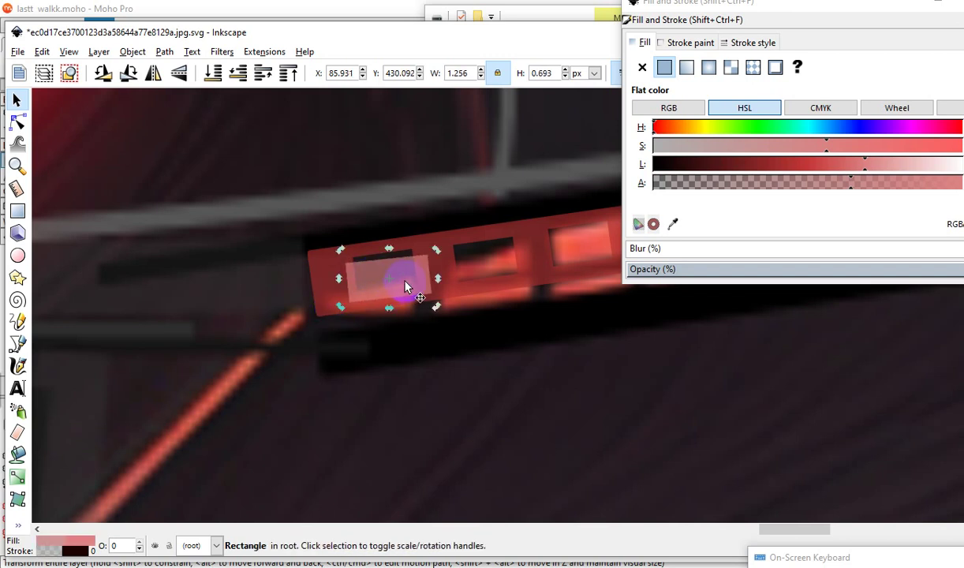
{"action": "mouse_move", "coordinate": [404, 287]}
{"action": "left_mouse_down"}
{"action": "mouse_move", "coordinate": [397, 263]}
{"action": "mouse_move", "coordinate": [396, 273]}
{"action": "left_mouse_up"}
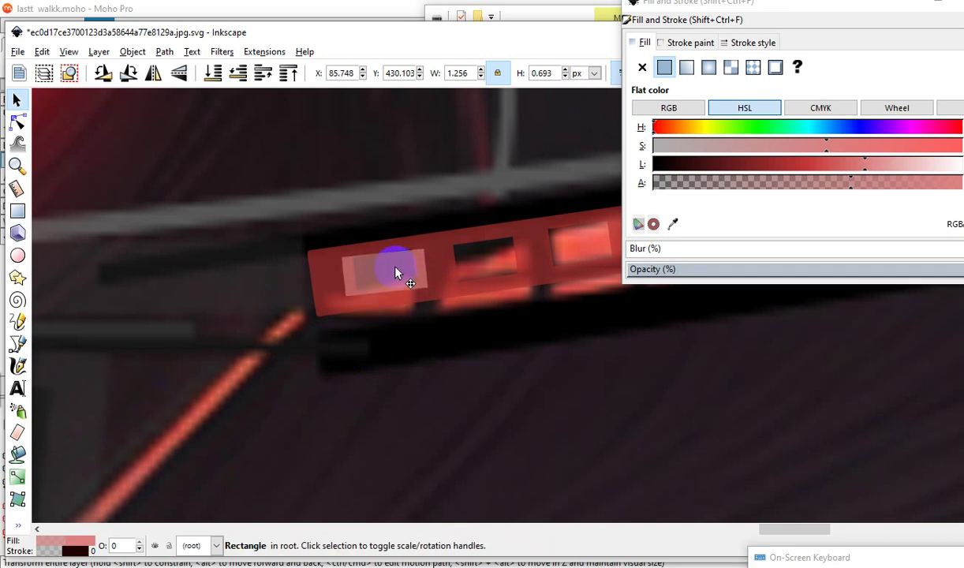
{"action": "left_click_drag", "start_coordinate": [396, 272], "coordinate": [396, 274]}
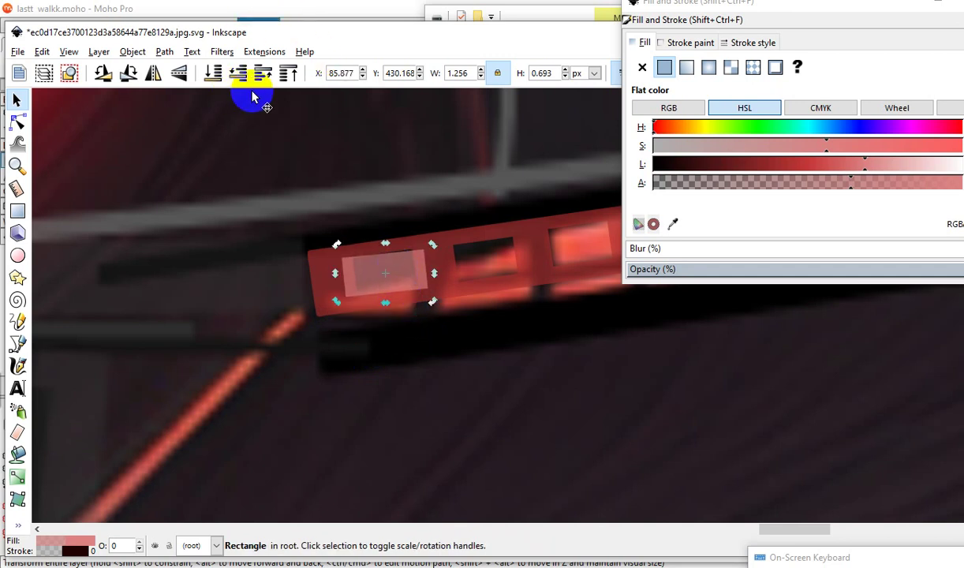
{"action": "left_click", "coordinate": [236, 73]}
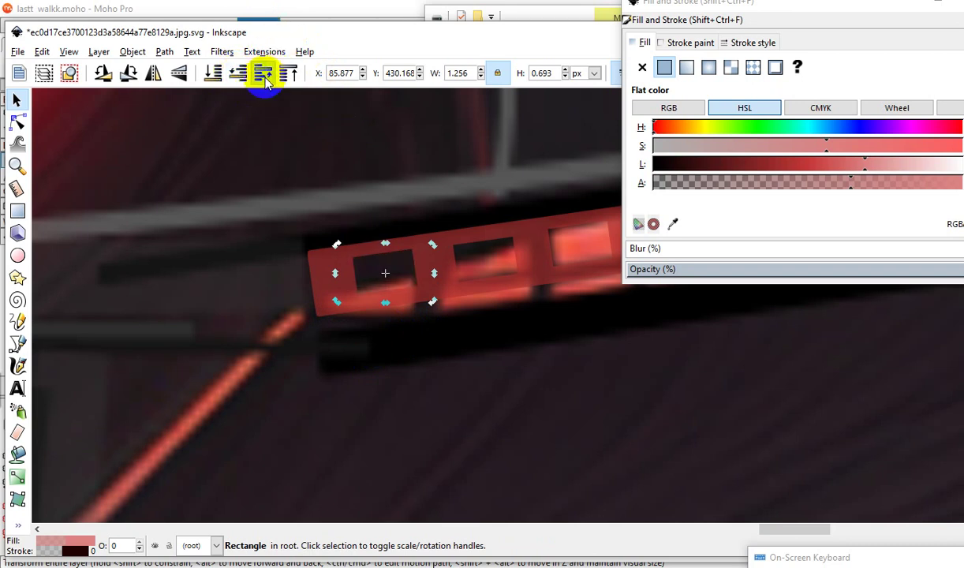
{"action": "left_click", "coordinate": [263, 73]}
{"action": "scroll", "coordinate": [437, 296], "scroll_direction": "down", "scroll_amount": 4}
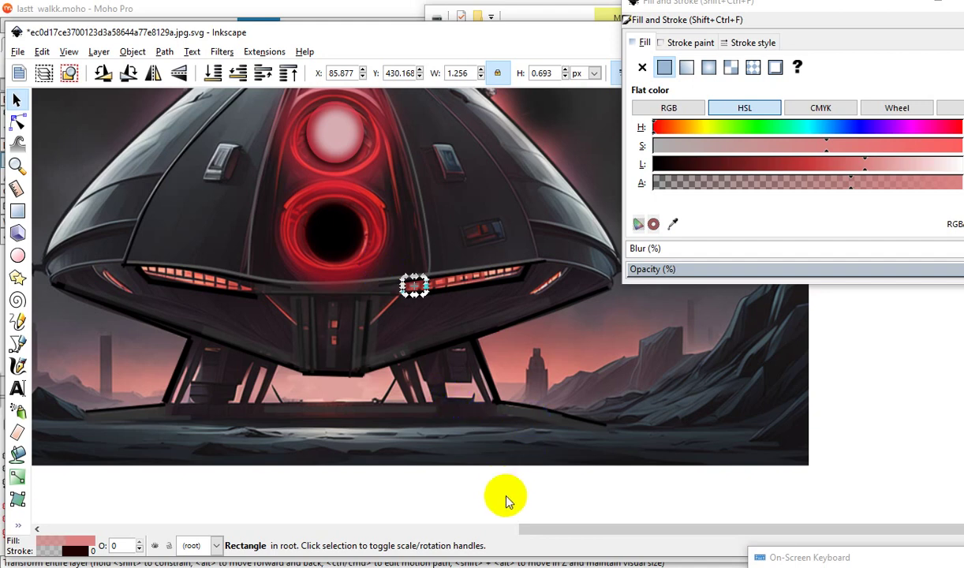
Shift the first pane's hue toward peach and raise its alpha to full opacity.
{"action": "left_click", "coordinate": [508, 502]}
{"action": "scroll", "coordinate": [431, 327], "scroll_direction": "up", "scroll_amount": 2}
{"action": "scroll", "coordinate": [469, 220], "scroll_direction": "up", "scroll_amount": 2}
{"action": "scroll", "coordinate": [397, 249], "scroll_direction": "up", "scroll_amount": 2}
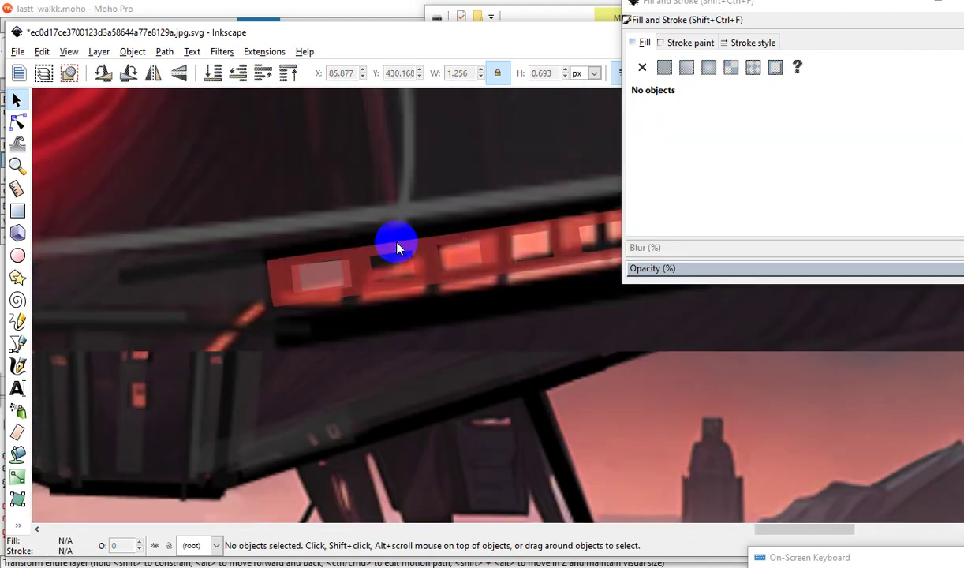
{"action": "scroll", "coordinate": [387, 272], "scroll_direction": "down", "scroll_amount": 2}
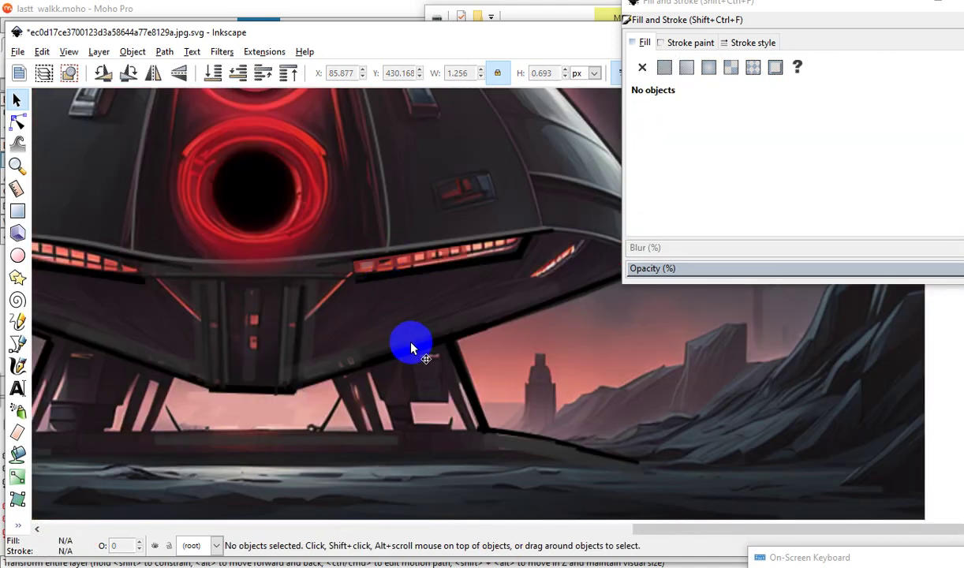
{"action": "scroll", "coordinate": [399, 347], "scroll_direction": "down", "scroll_amount": 2}
{"action": "scroll", "coordinate": [399, 359], "scroll_direction": "up", "scroll_amount": 2}
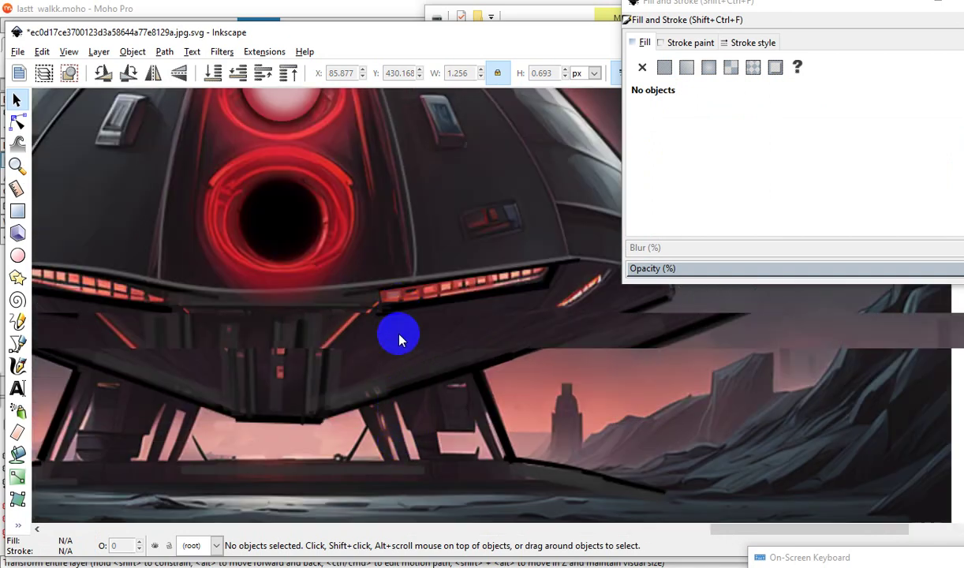
{"action": "scroll", "coordinate": [400, 316], "scroll_direction": "up", "scroll_amount": 2}
{"action": "scroll", "coordinate": [378, 253], "scroll_direction": "up", "scroll_amount": 2}
{"action": "left_click", "coordinate": [371, 234]}
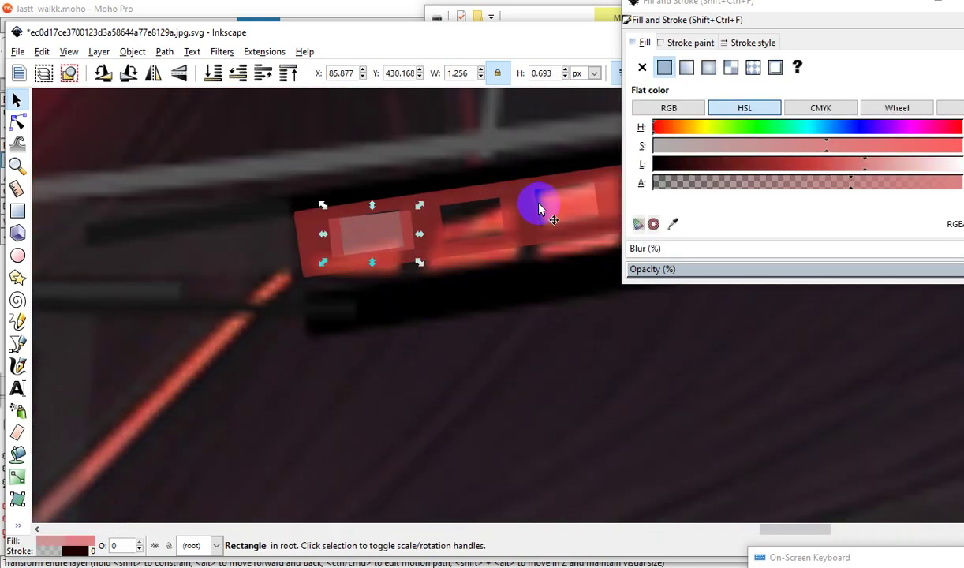
{"action": "left_click", "coordinate": [674, 129]}
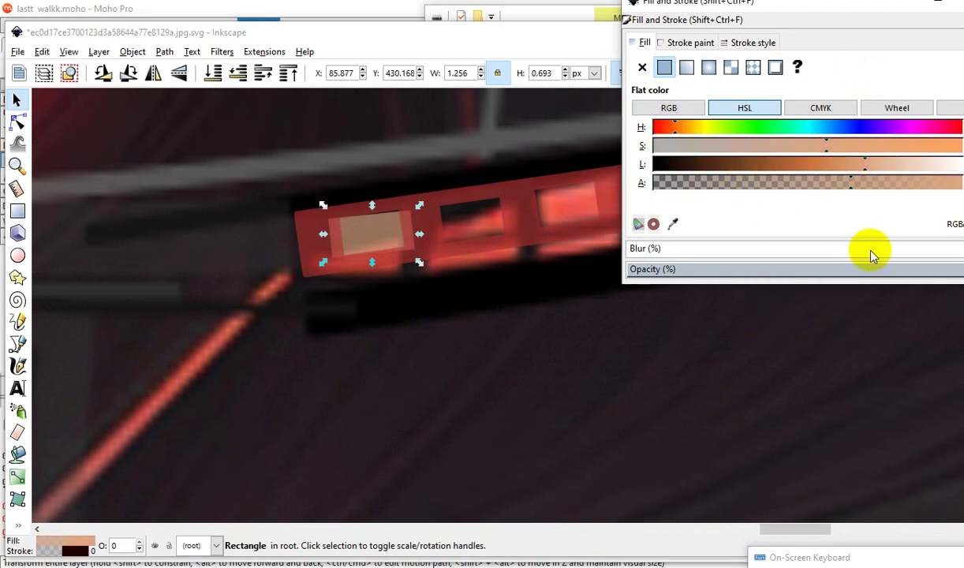
{"action": "left_click", "coordinate": [938, 189]}
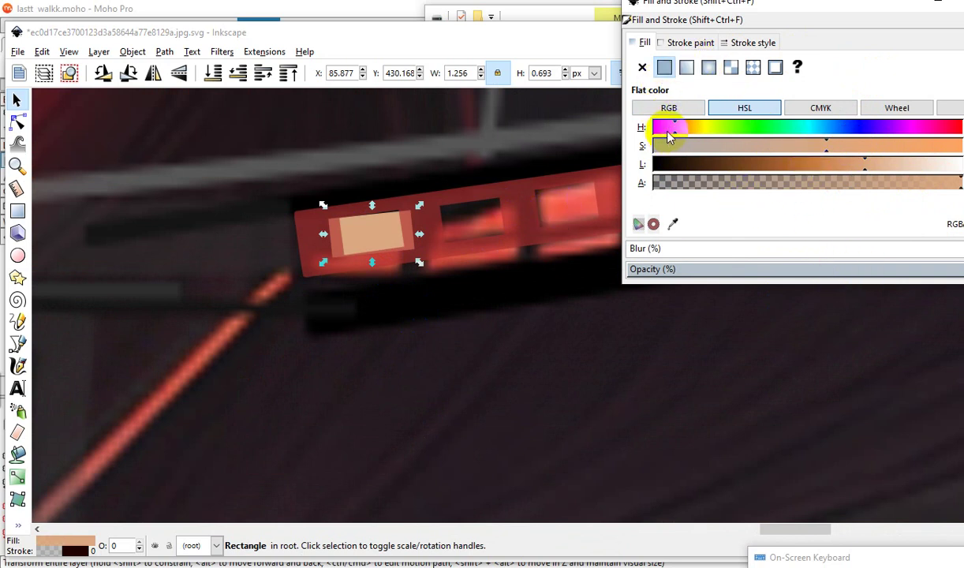
{"action": "left_click", "coordinate": [666, 131]}
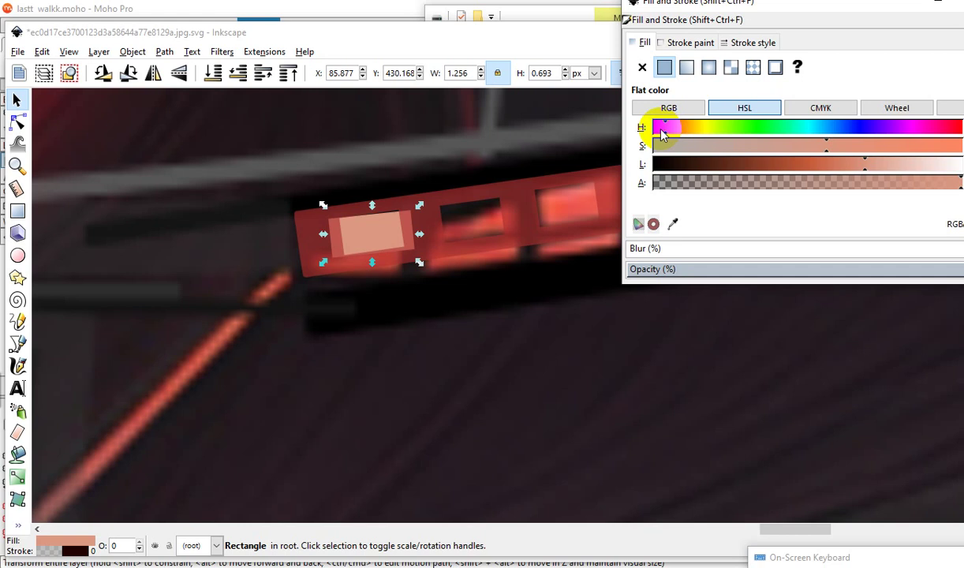
{"action": "left_click_drag", "start_coordinate": [793, 8], "coordinate": [682, 33]}
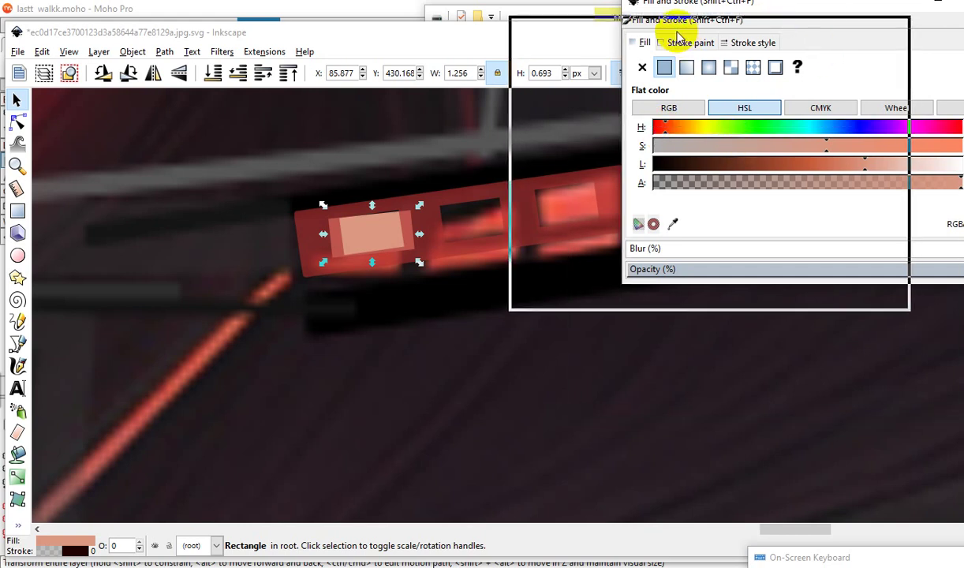
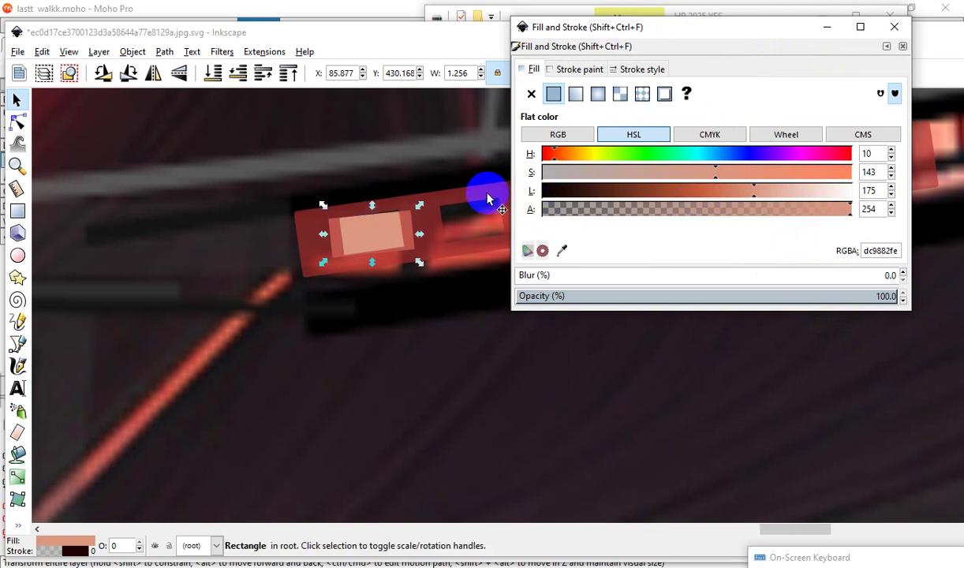
Check the whole ship view, then drag the Fill and Stroke panel aside.
{"action": "left_click", "coordinate": [464, 202]}
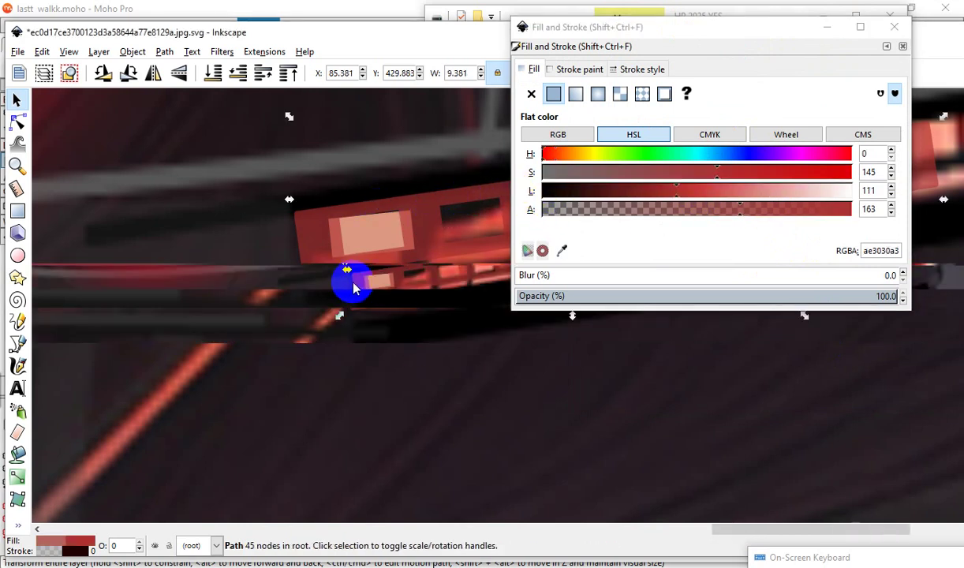
{"action": "key", "text": "minus"}
{"action": "key", "text": "minus"}
{"action": "key", "text": "minus"}
{"action": "left_click", "coordinate": [847, 447]}
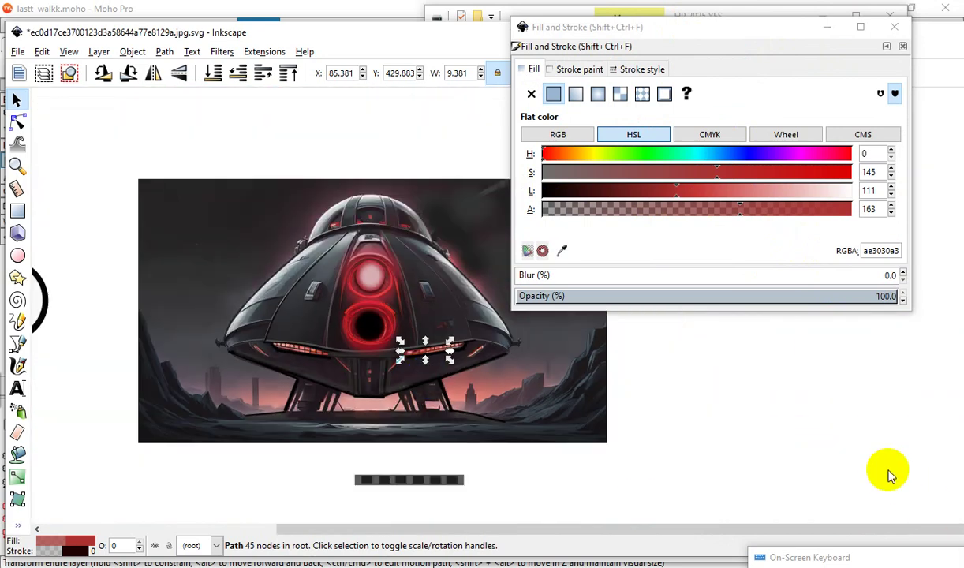
{"action": "key", "text": "plus"}
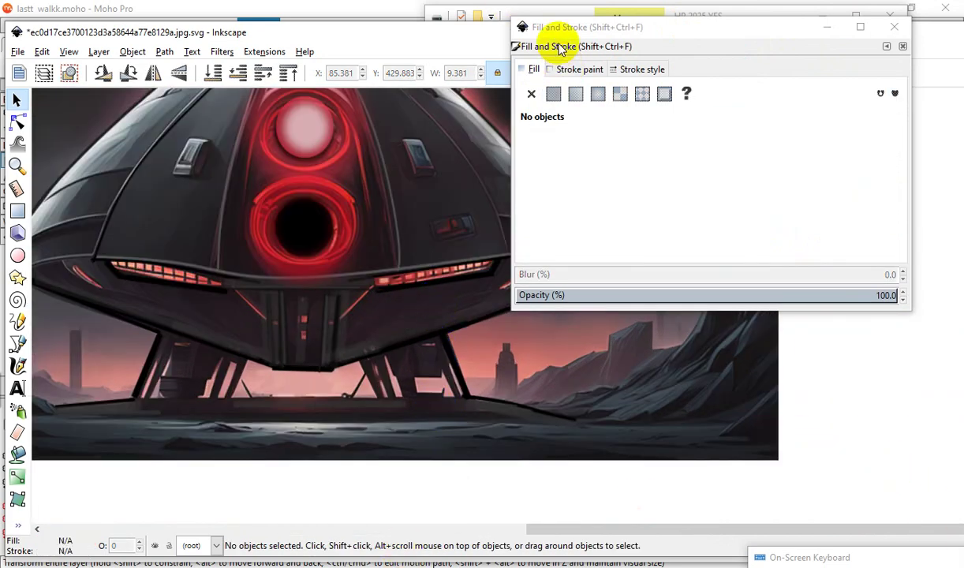
{"action": "mouse_move", "coordinate": [559, 30]}
{"action": "left_mouse_down"}
{"action": "mouse_move", "coordinate": [785, 89]}
{"action": "mouse_move", "coordinate": [765, 119]}
{"action": "left_mouse_up"}
Zoom in on the lit window strip and select its first window rectangle.
{"action": "scroll", "coordinate": [383, 157], "scroll_direction": "up", "scroll_amount": 1}
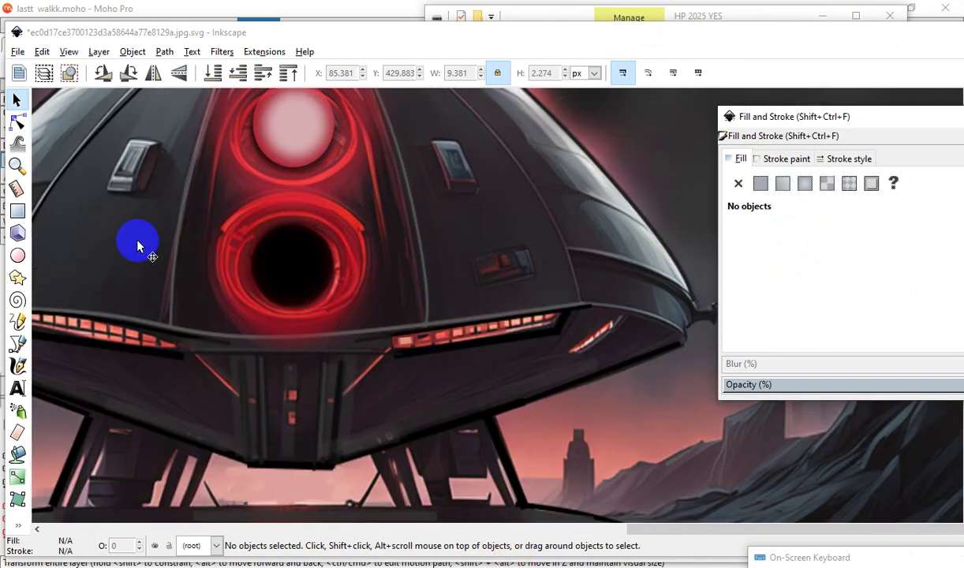
{"action": "scroll", "coordinate": [470, 345], "scroll_direction": "down", "scroll_amount": 3}
{"action": "scroll", "coordinate": [478, 295], "scroll_direction": "up", "scroll_amount": 4}
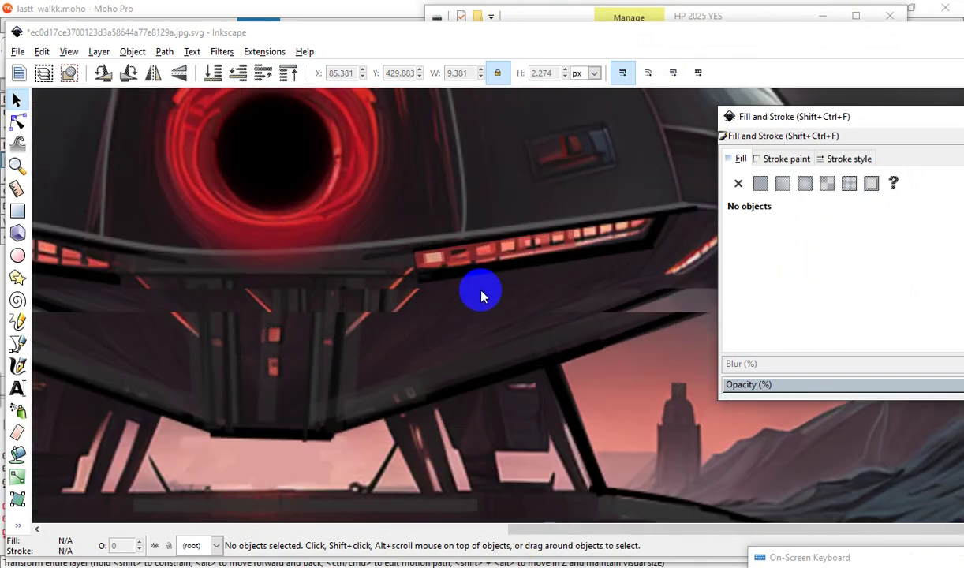
{"action": "scroll", "coordinate": [482, 294], "scroll_direction": "down", "scroll_amount": 3}
{"action": "scroll", "coordinate": [480, 290], "scroll_direction": "up", "scroll_amount": 2}
{"action": "scroll", "coordinate": [478, 258], "scroll_direction": "up", "scroll_amount": 2}
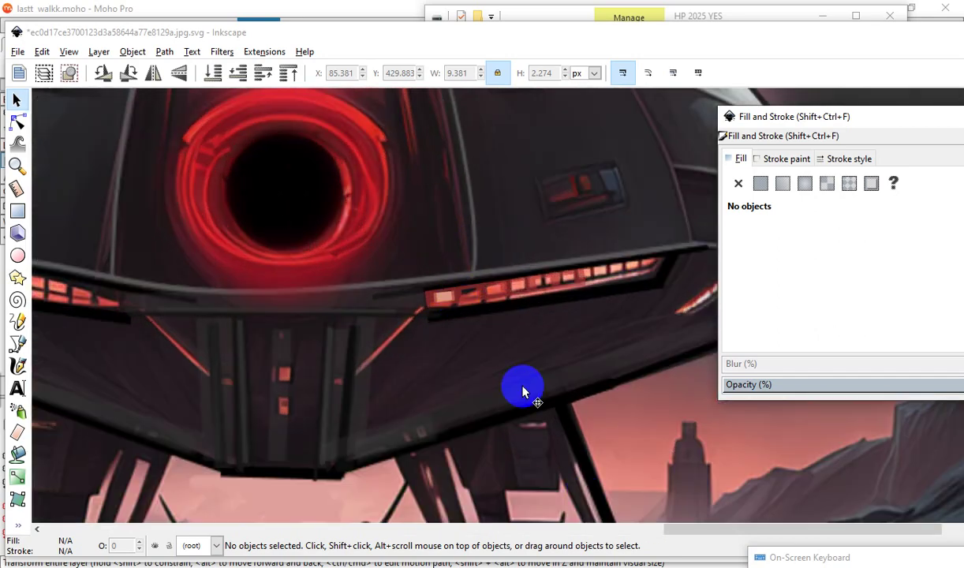
{"action": "scroll", "coordinate": [470, 207], "scroll_direction": "down", "scroll_amount": 3}
{"action": "scroll", "coordinate": [542, 233], "scroll_direction": "up", "scroll_amount": 2}
{"action": "scroll", "coordinate": [444, 209], "scroll_direction": "up", "scroll_amount": 2}
{"action": "scroll", "coordinate": [416, 207], "scroll_direction": "up", "scroll_amount": 1}
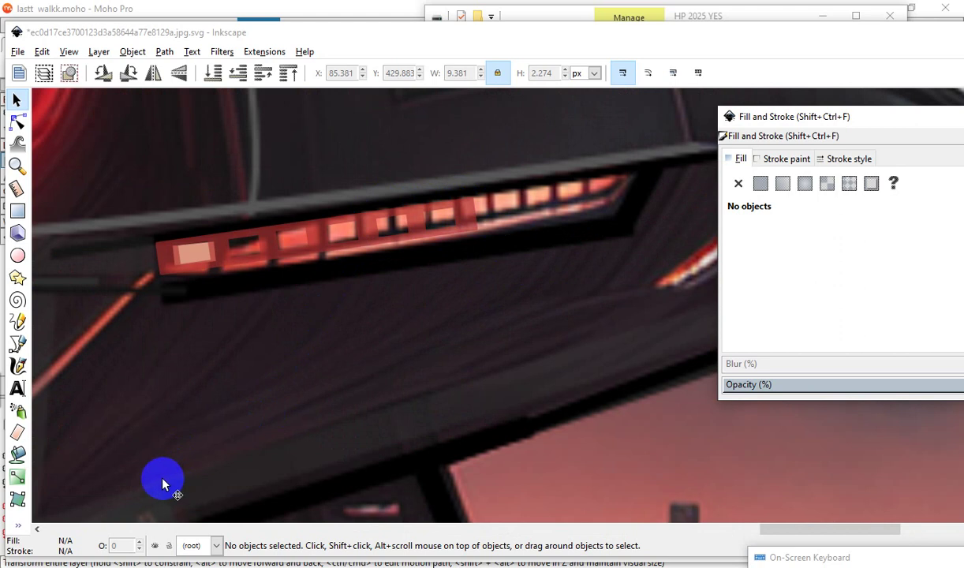
{"action": "scroll", "coordinate": [107, 481], "scroll_direction": "up", "scroll_amount": 1}
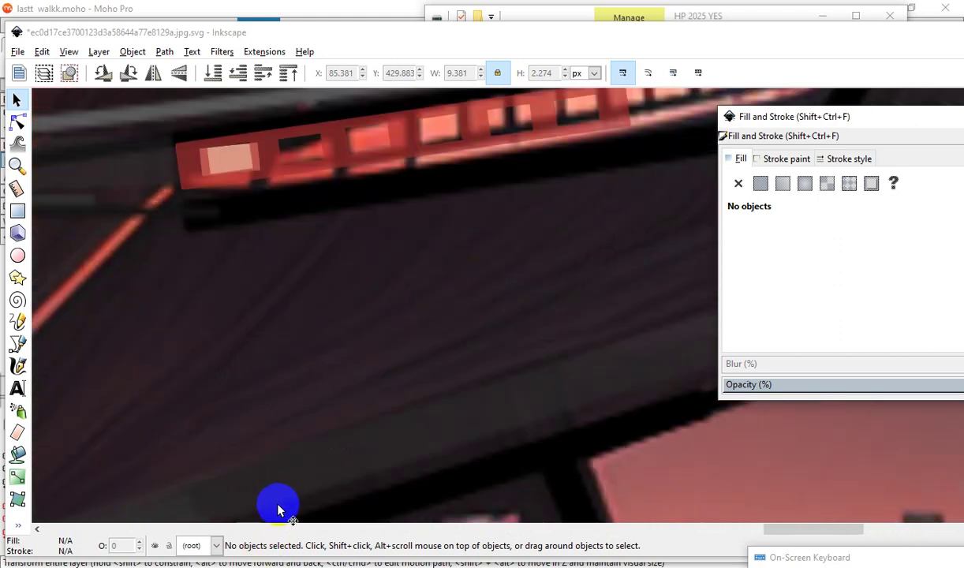
{"action": "scroll", "coordinate": [278, 509], "scroll_direction": "down", "scroll_amount": 1}
{"action": "scroll", "coordinate": [236, 312], "scroll_direction": "up", "scroll_amount": 1}
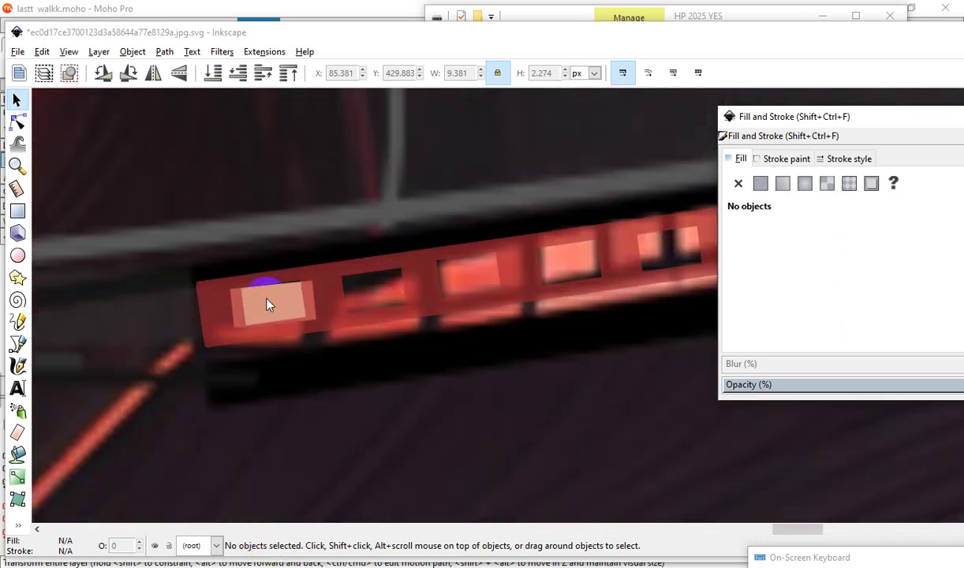
{"action": "scroll", "coordinate": [266, 327], "scroll_direction": "up", "scroll_amount": 1}
{"action": "left_click", "coordinate": [278, 318]}
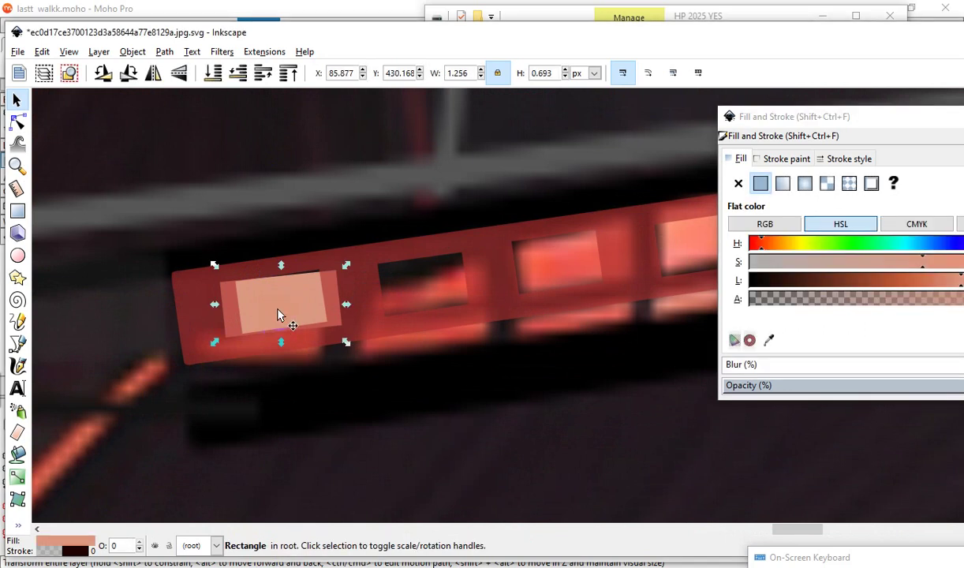
Drag the first square off the grey strip below the image.
{"action": "left_click", "coordinate": [17, 120]}
{"action": "scroll", "coordinate": [335, 418], "scroll_direction": "down", "scroll_amount": 2}
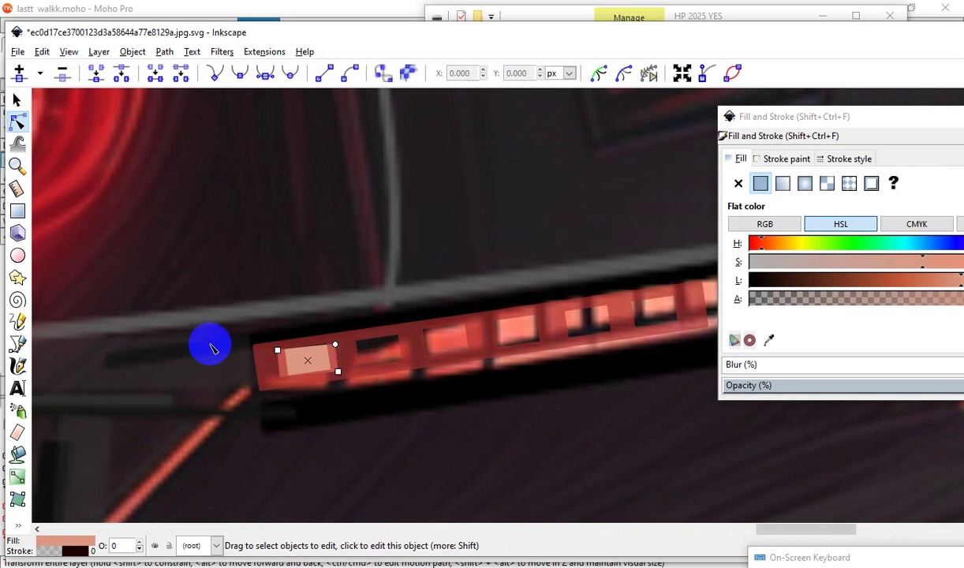
{"action": "left_click", "coordinate": [18, 100]}
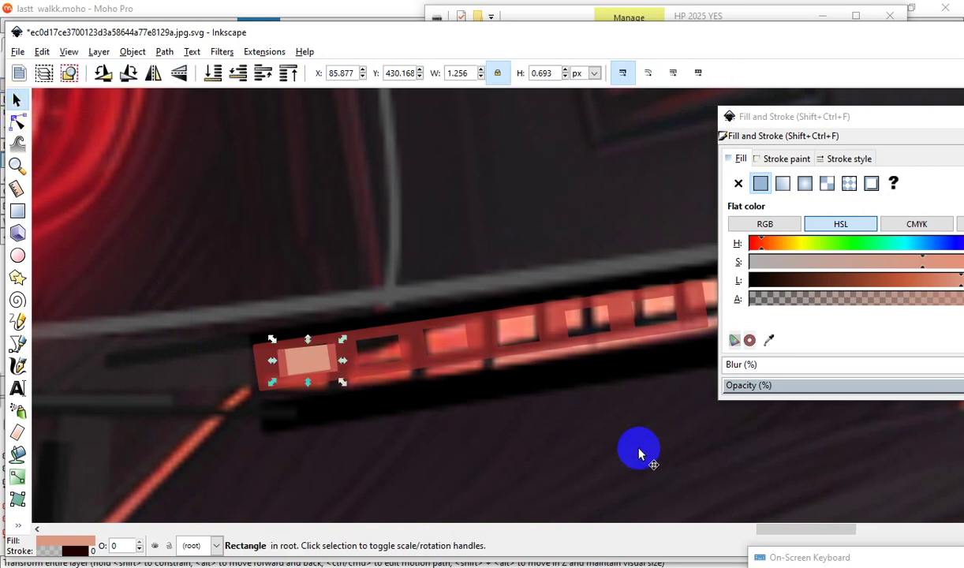
{"action": "scroll", "coordinate": [637, 447], "scroll_direction": "down", "scroll_amount": 5}
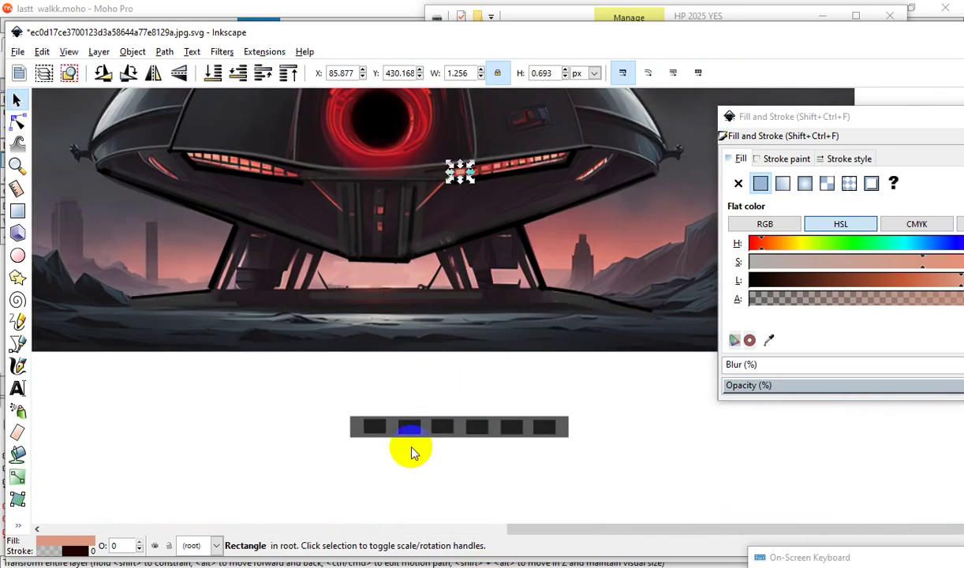
{"action": "left_click", "coordinate": [377, 462]}
{"action": "scroll", "coordinate": [410, 471], "scroll_direction": "up", "scroll_amount": 1}
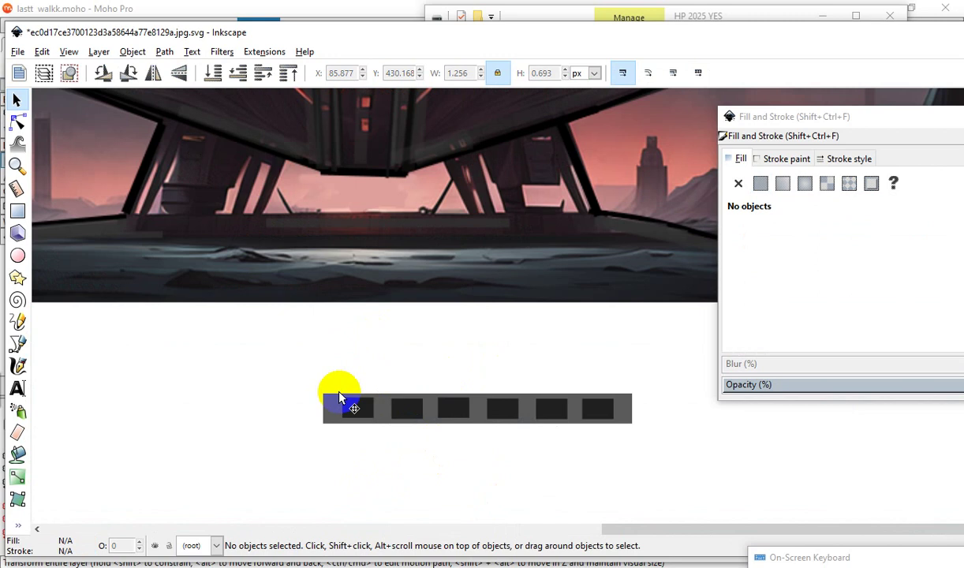
{"action": "left_click", "coordinate": [342, 409]}
{"action": "left_click_drag", "start_coordinate": [339, 409], "coordinate": [228, 392]}
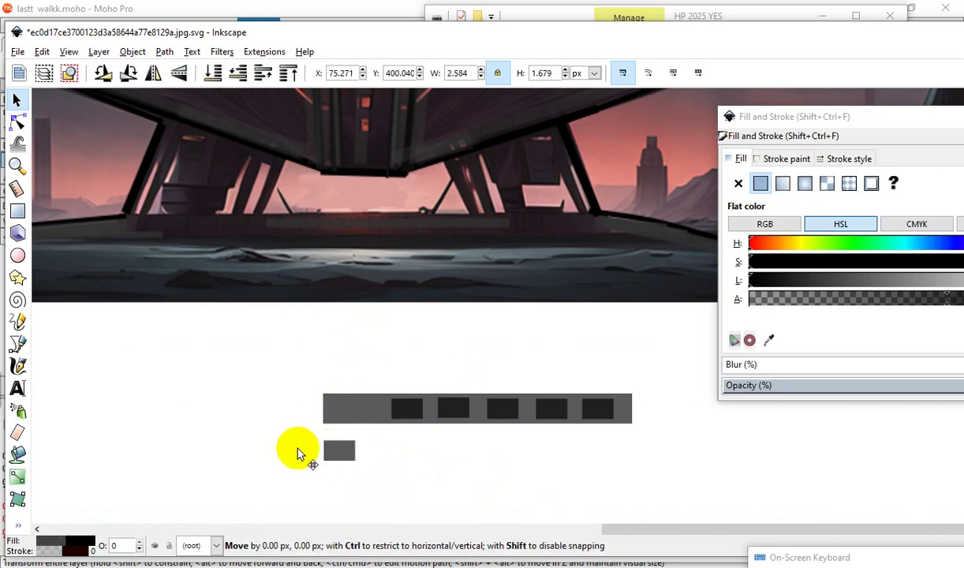
Fill the moved square's area with the salmon window colour using the Paint Bucket.
{"action": "scroll", "coordinate": [167, 439], "scroll_direction": "up", "scroll_amount": 2}
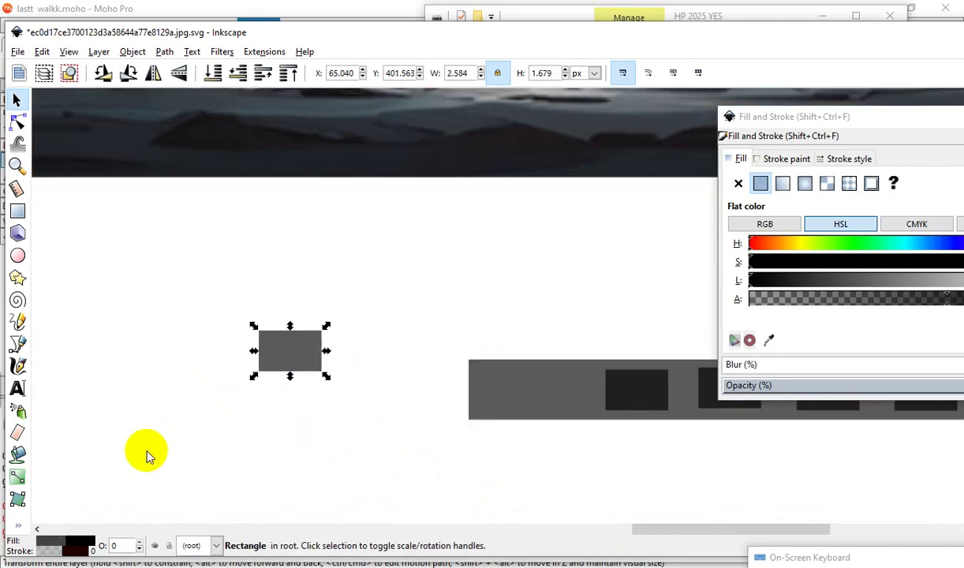
{"action": "left_click", "coordinate": [17, 453]}
{"action": "left_click", "coordinate": [309, 345]}
Drag the salmon 10-node path up from below the image onto the ship's window strip.
{"action": "scroll", "coordinate": [300, 387], "scroll_direction": "down", "scroll_amount": 3}
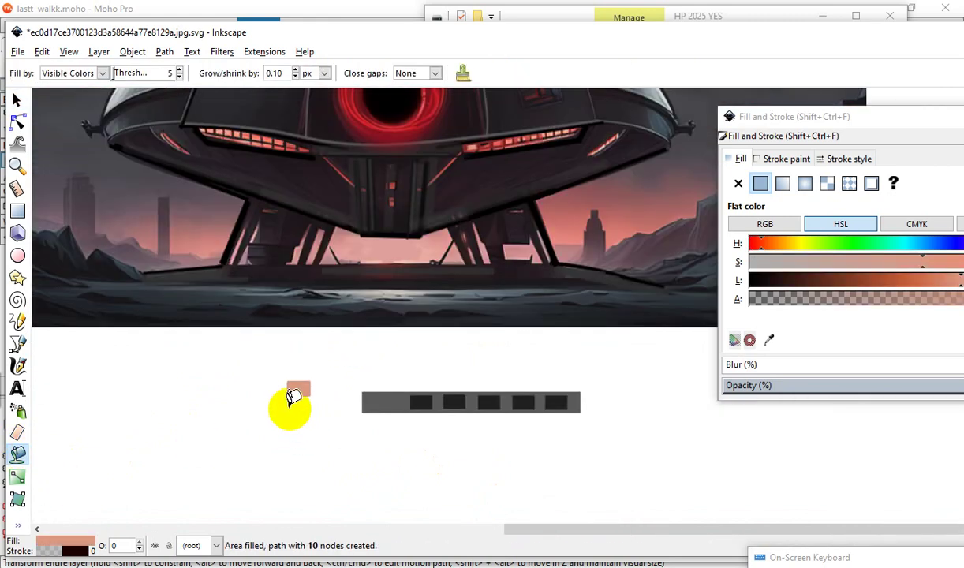
{"action": "scroll", "coordinate": [292, 403], "scroll_direction": "down", "scroll_amount": 1}
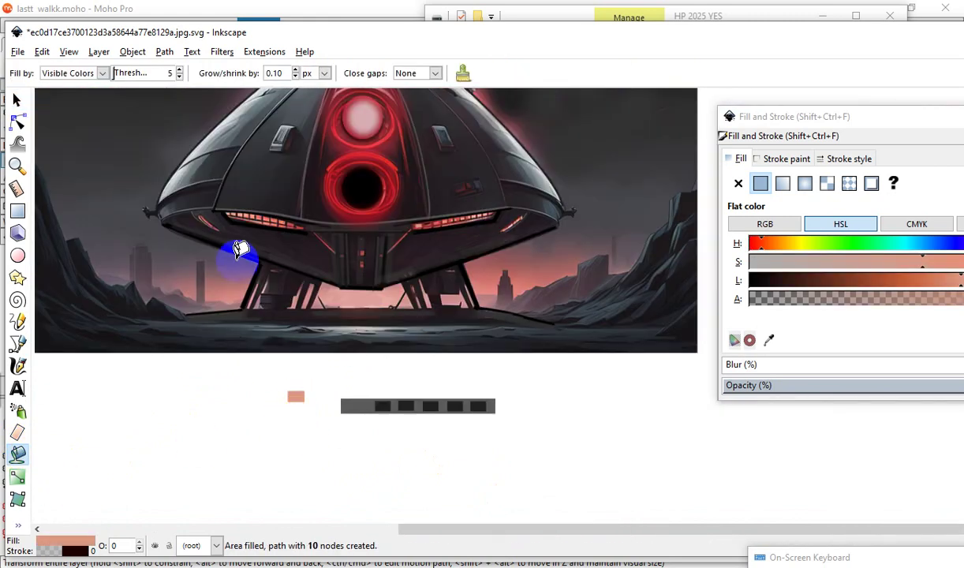
{"action": "left_click", "coordinate": [18, 101]}
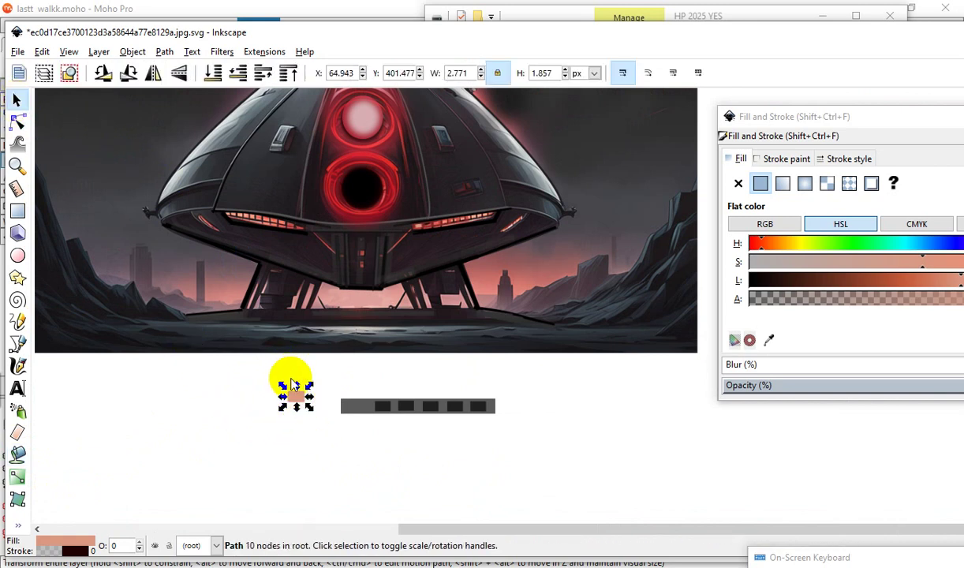
{"action": "mouse_move", "coordinate": [297, 402]}
{"action": "left_mouse_down"}
{"action": "mouse_move", "coordinate": [507, 193]}
{"action": "mouse_move", "coordinate": [440, 229]}
{"action": "left_mouse_up"}
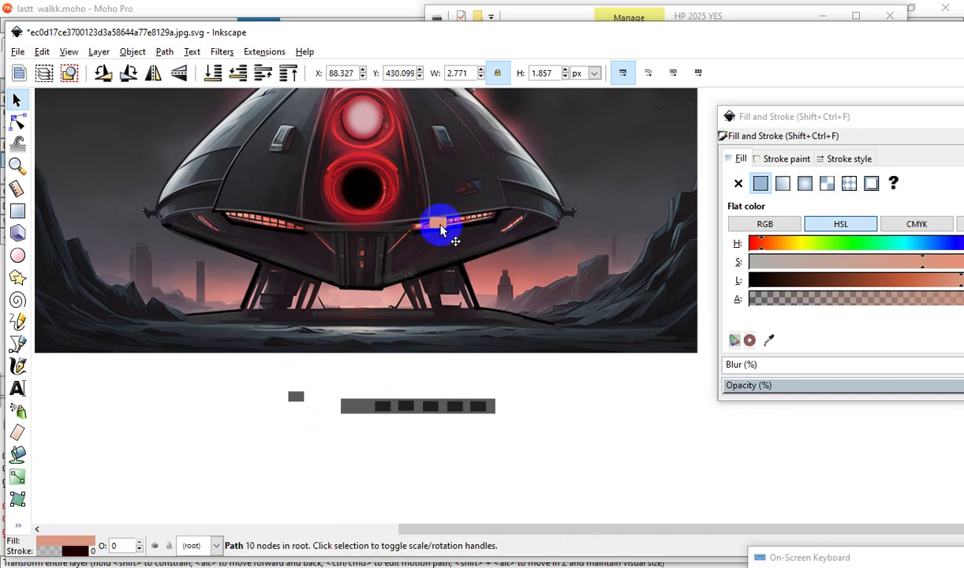
{"action": "scroll", "coordinate": [446, 236], "scroll_direction": "up", "scroll_amount": 4}
{"action": "scroll", "coordinate": [461, 253], "scroll_direction": "up", "scroll_amount": 3}
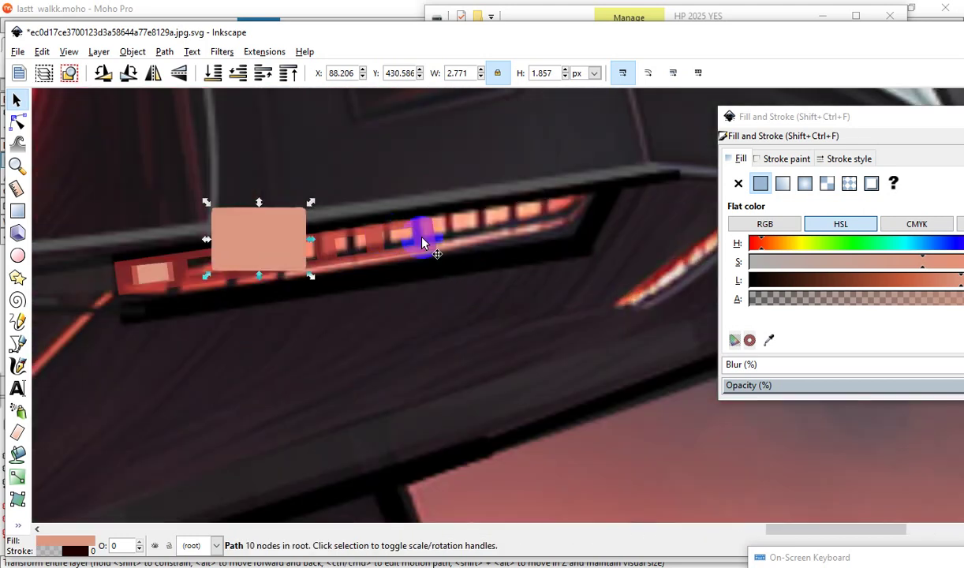
{"action": "scroll", "coordinate": [430, 221], "scroll_direction": "down", "scroll_amount": 1}
{"action": "scroll", "coordinate": [411, 225], "scroll_direction": "down", "scroll_amount": 1}
{"action": "scroll", "coordinate": [371, 284], "scroll_direction": "up", "scroll_amount": 1}
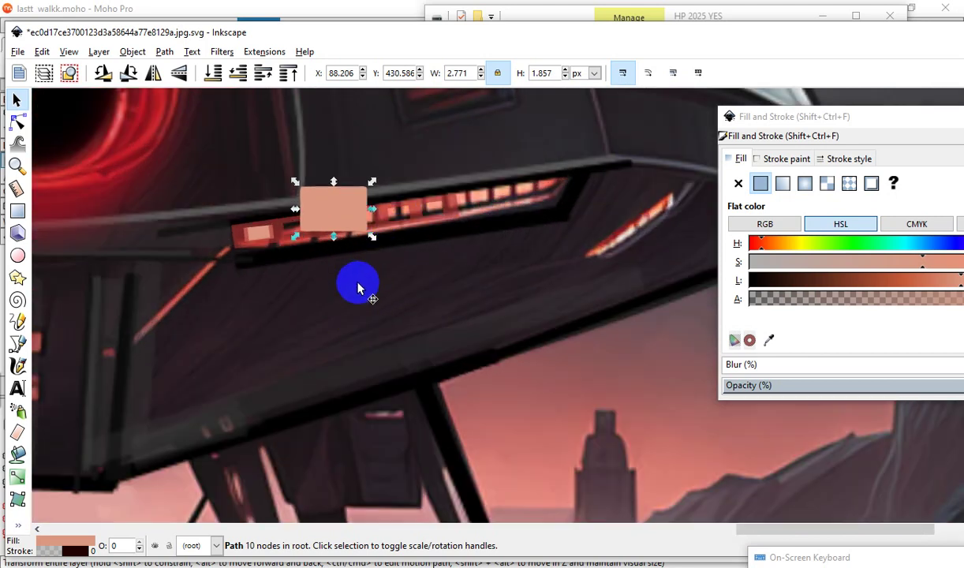
Stretch the salmon patch into a wide thin bar, rotate it to the strip's slant, and align it.
{"action": "left_click_drag", "start_coordinate": [344, 222], "coordinate": [290, 335]}
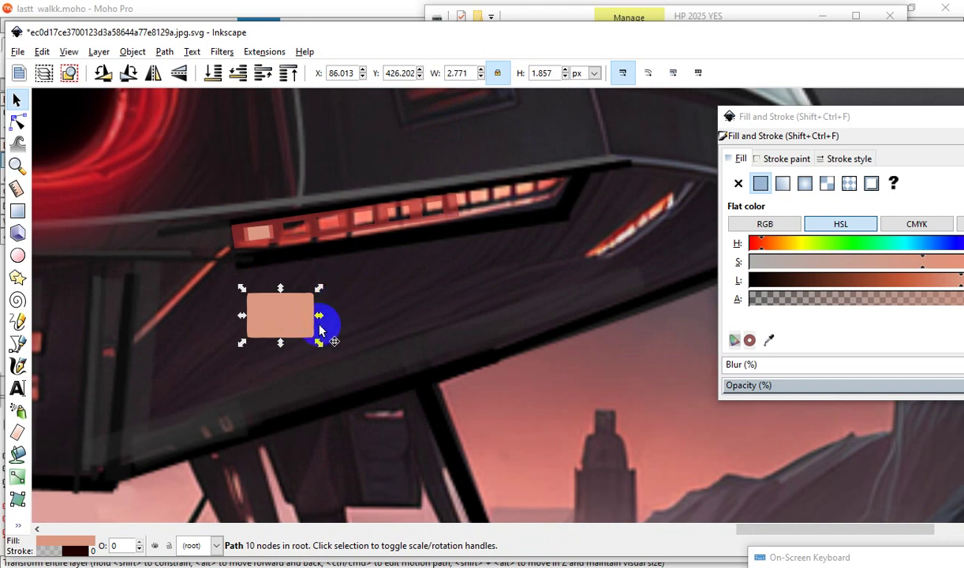
{"action": "left_click_drag", "start_coordinate": [320, 316], "coordinate": [583, 295]}
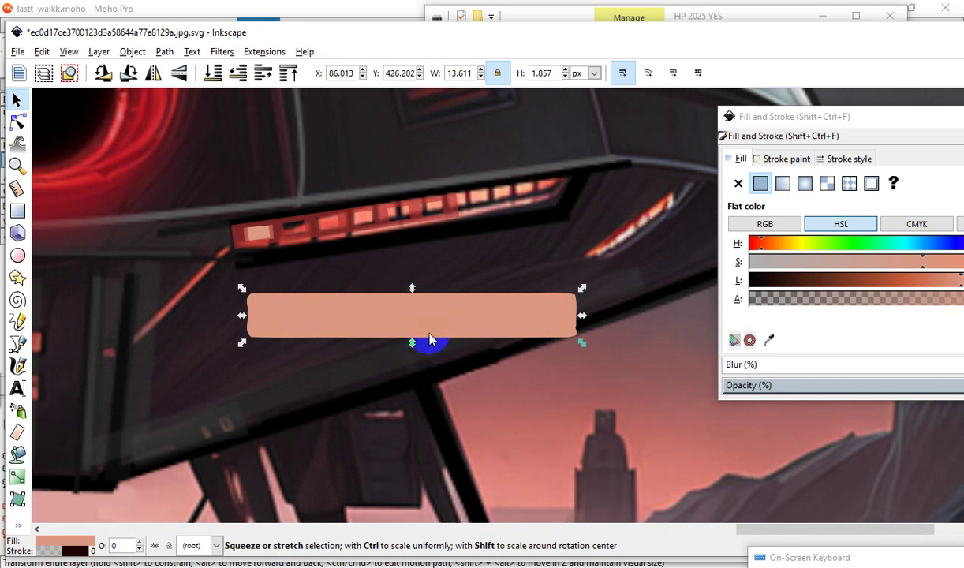
{"action": "left_click_drag", "start_coordinate": [404, 352], "coordinate": [420, 242]}
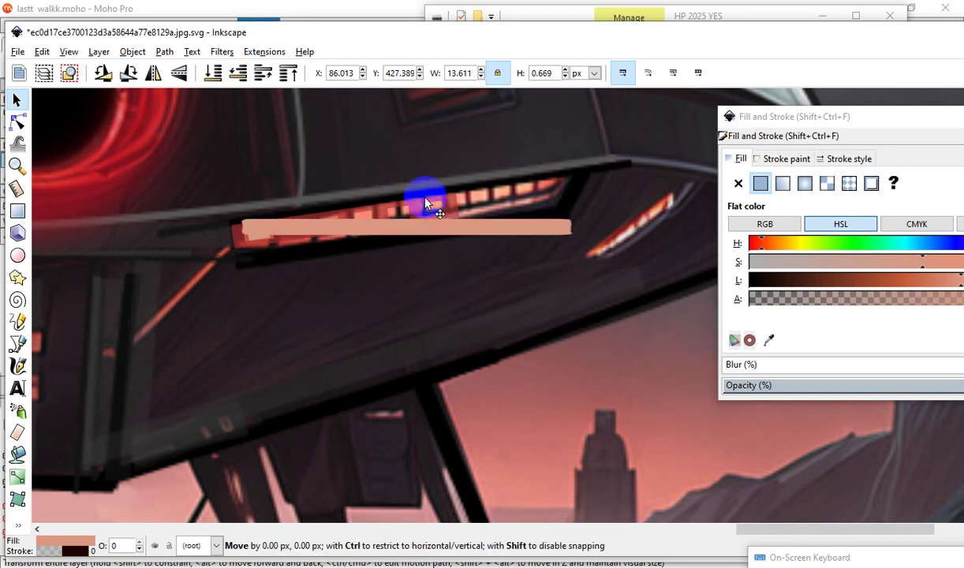
{"action": "mouse_move", "coordinate": [420, 242]}
{"action": "left_mouse_down"}
{"action": "mouse_move", "coordinate": [424, 254]}
{"action": "mouse_move", "coordinate": [424, 238]}
{"action": "left_mouse_up"}
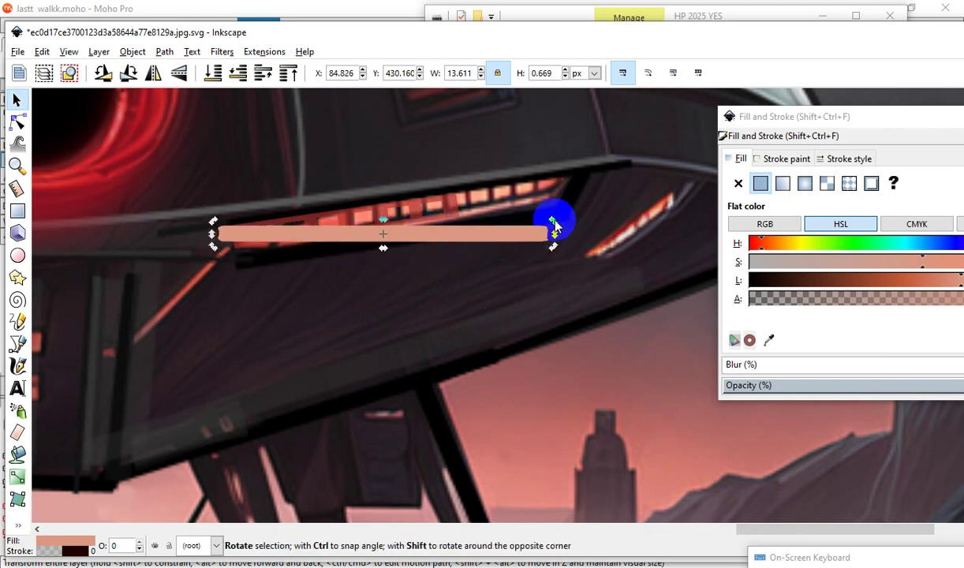
{"action": "mouse_move", "coordinate": [552, 220]}
{"action": "left_mouse_down"}
{"action": "mouse_move", "coordinate": [535, 216]}
{"action": "mouse_move", "coordinate": [544, 206]}
{"action": "left_mouse_up"}
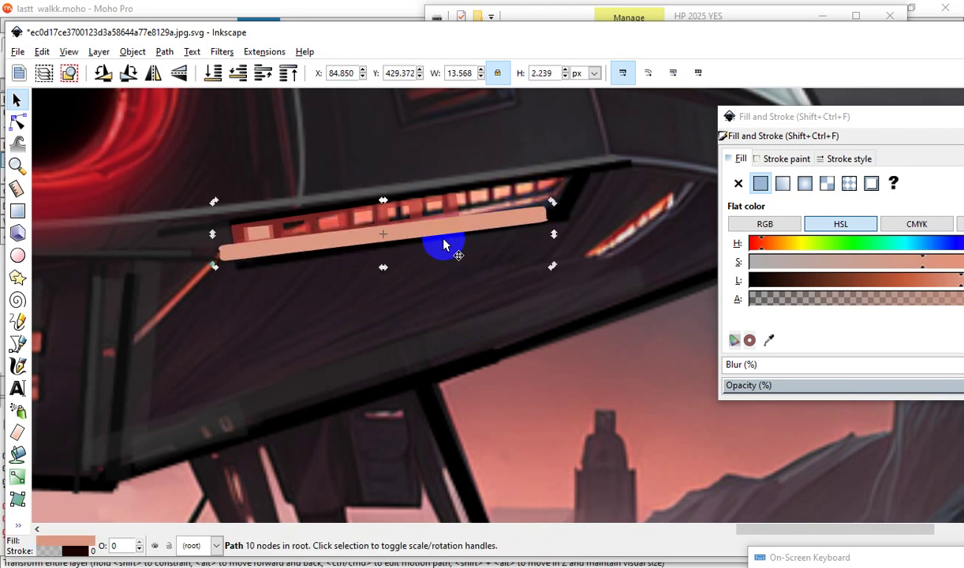
{"action": "mouse_move", "coordinate": [444, 246]}
{"action": "left_mouse_down"}
{"action": "mouse_move", "coordinate": [469, 193]}
{"action": "mouse_move", "coordinate": [470, 217]}
{"action": "left_mouse_up"}
Lower the salmon bar one step beneath the window shapes and clear the selection.
{"action": "left_click", "coordinate": [471, 217]}
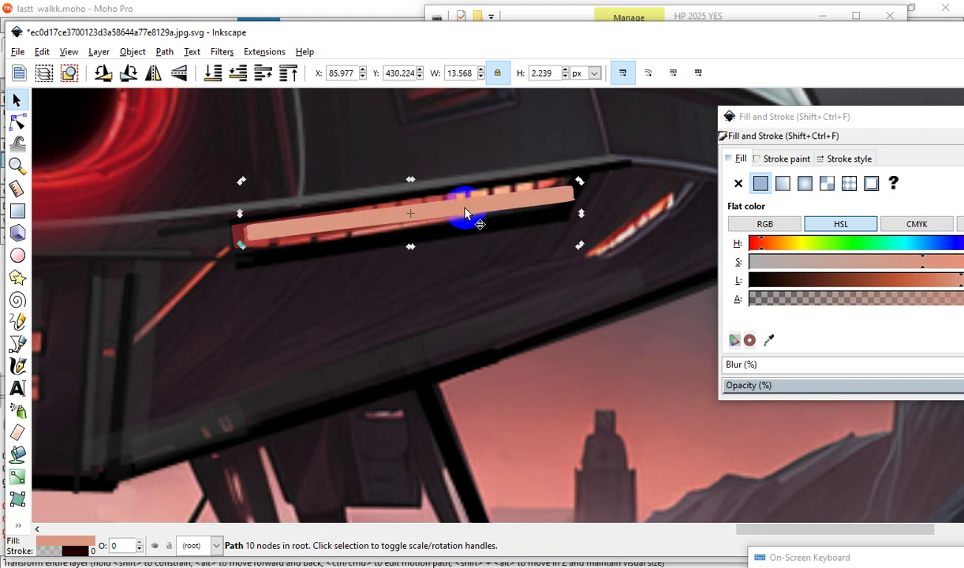
{"action": "left_click", "coordinate": [238, 73]}
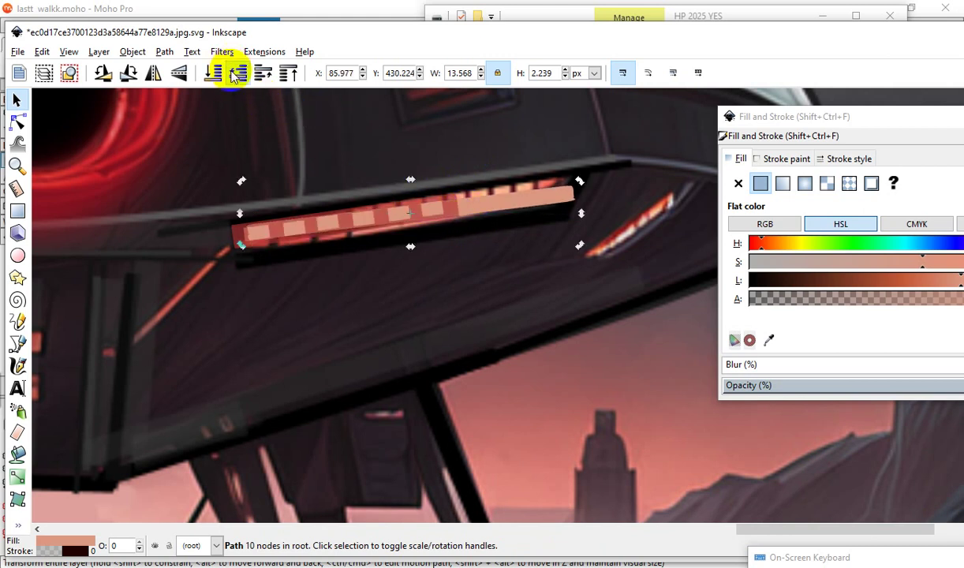
{"action": "scroll", "coordinate": [405, 341], "scroll_direction": "down", "scroll_amount": 2}
{"action": "scroll", "coordinate": [420, 151], "scroll_direction": "down", "scroll_amount": 1}
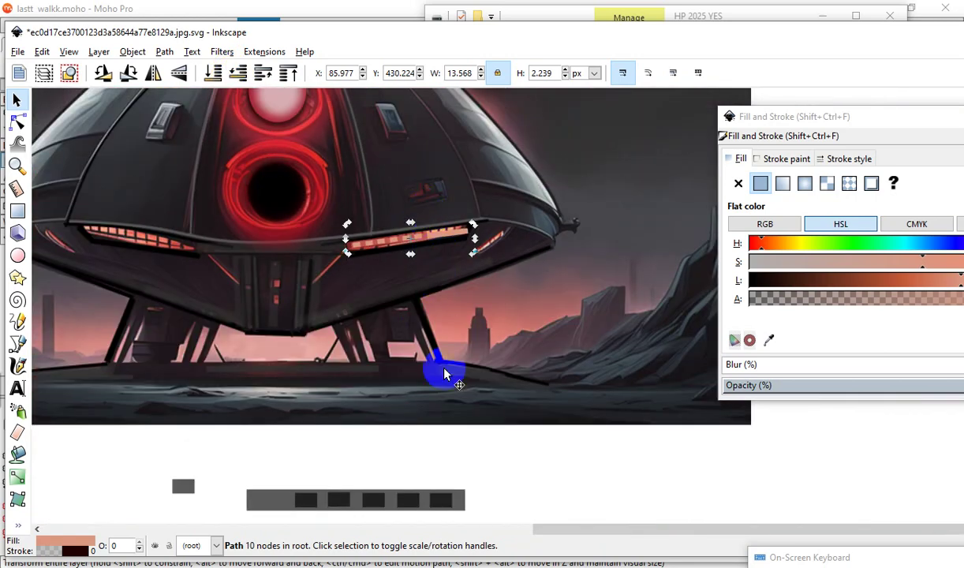
{"action": "left_click", "coordinate": [416, 330]}
{"action": "scroll", "coordinate": [426, 260], "scroll_direction": "up", "scroll_amount": 2}
{"action": "scroll", "coordinate": [471, 197], "scroll_direction": "up", "scroll_amount": 2}
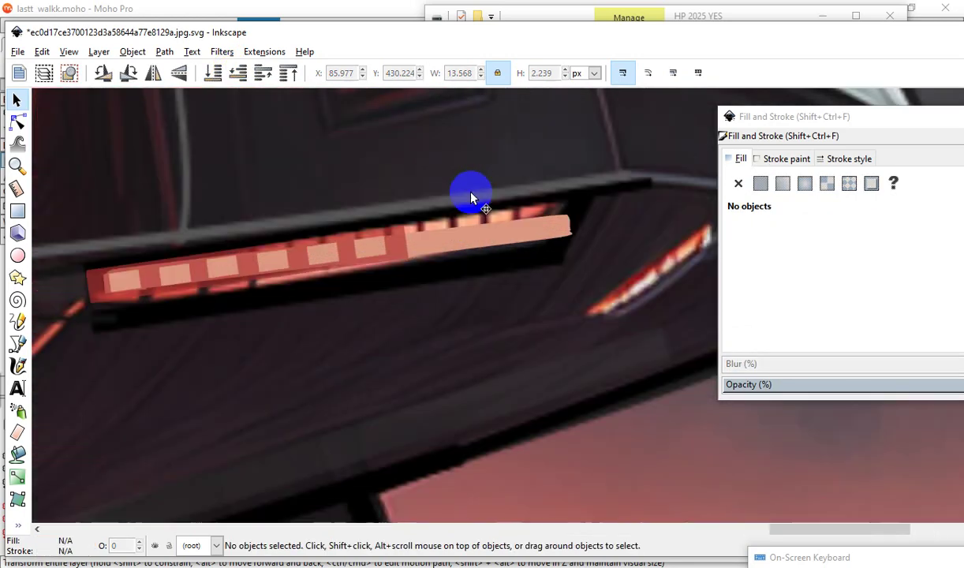
Delete the bar's three right-end nodes so it tapers to a point.
{"action": "left_click", "coordinate": [17, 122]}
{"action": "left_click", "coordinate": [489, 253]}
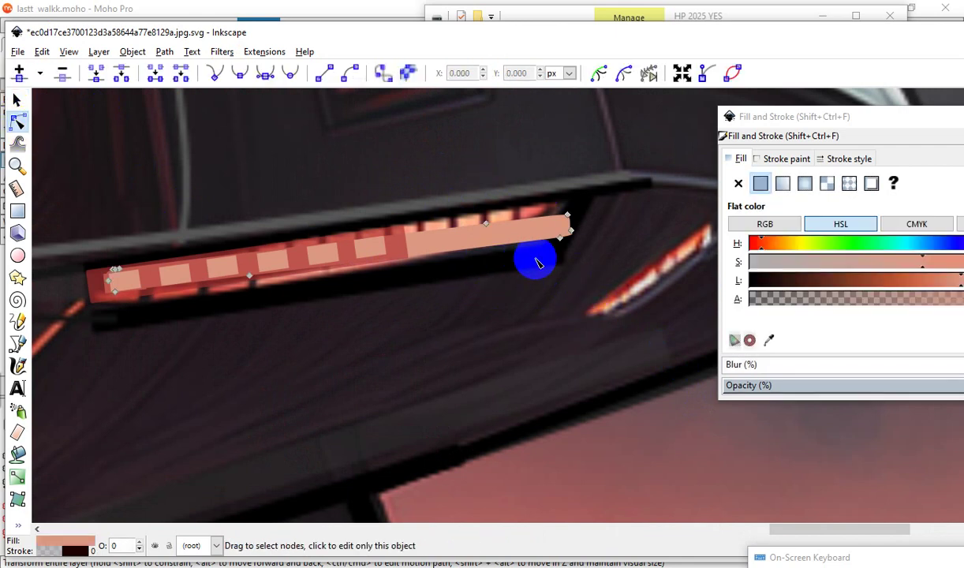
{"action": "mouse_move", "coordinate": [624, 168]}
{"action": "left_mouse_down"}
{"action": "mouse_move", "coordinate": [531, 272]}
{"action": "mouse_move", "coordinate": [517, 307]}
{"action": "left_mouse_up"}
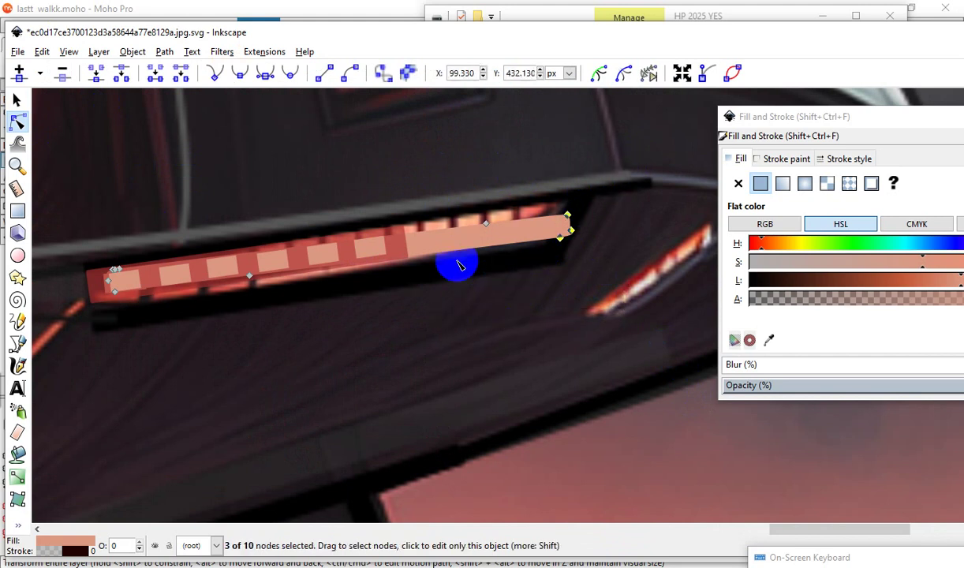
{"action": "left_click", "coordinate": [63, 74]}
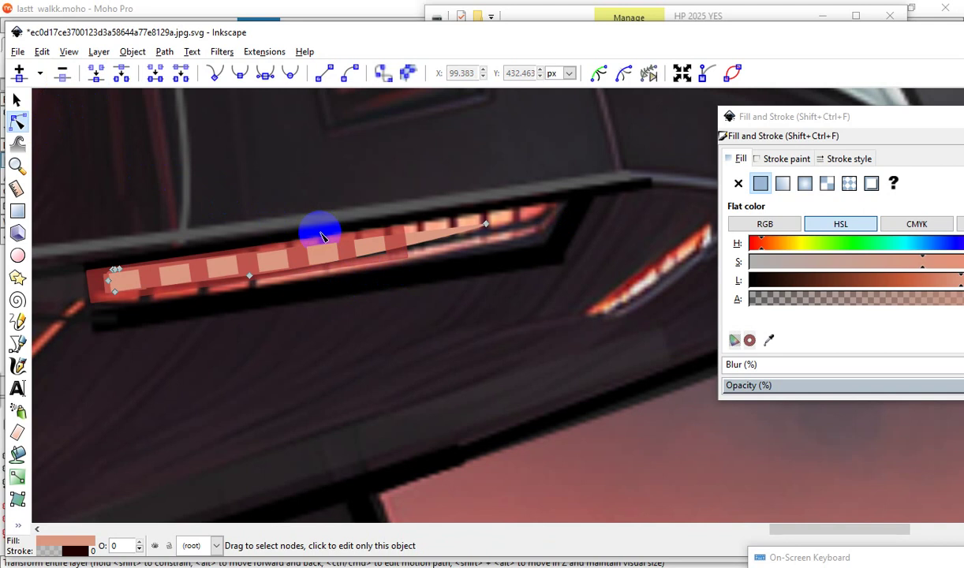
{"action": "scroll", "coordinate": [430, 226], "scroll_direction": "down", "scroll_amount": 2}
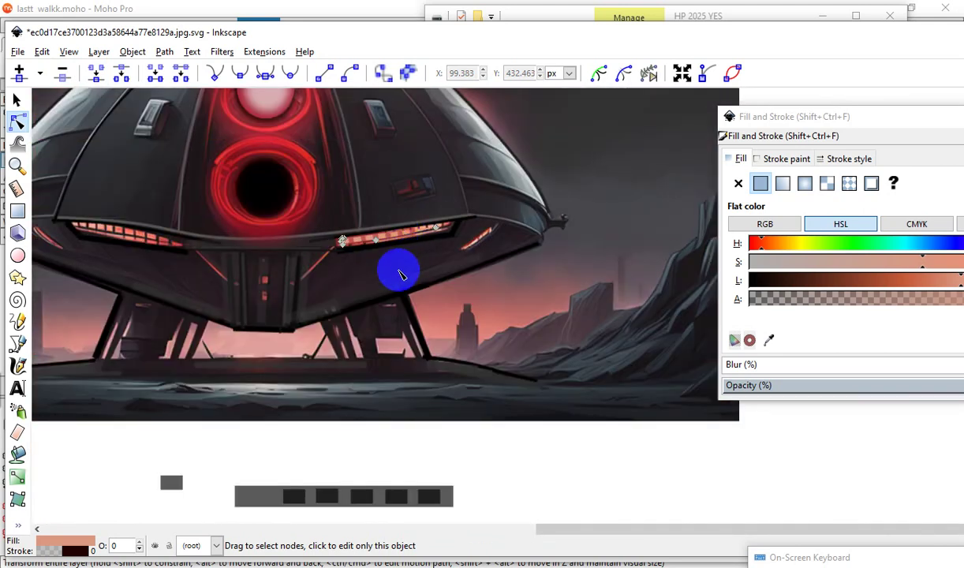
{"action": "scroll", "coordinate": [398, 265], "scroll_direction": "down", "scroll_amount": 2}
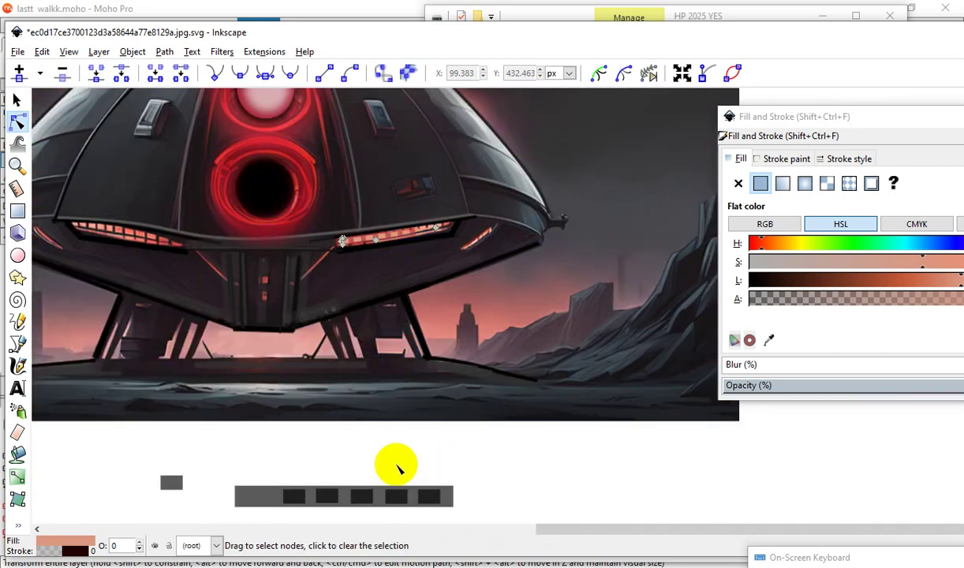
Rubber-band select the seven grey rectangles lying below the spaceship image.
{"action": "left_click", "coordinate": [399, 464]}
{"action": "scroll", "coordinate": [394, 274], "scroll_direction": "up", "scroll_amount": 1}
{"action": "scroll", "coordinate": [395, 274], "scroll_direction": "up", "scroll_amount": 1}
{"action": "scroll", "coordinate": [383, 198], "scroll_direction": "up", "scroll_amount": 1}
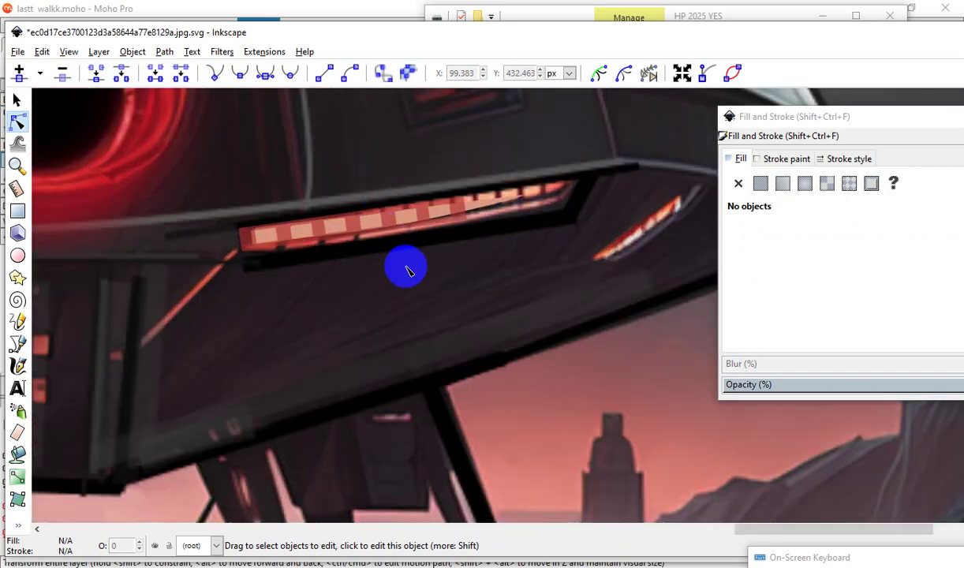
{"action": "scroll", "coordinate": [405, 267], "scroll_direction": "down", "scroll_amount": 2}
{"action": "scroll", "coordinate": [422, 237], "scroll_direction": "up", "scroll_amount": 1}
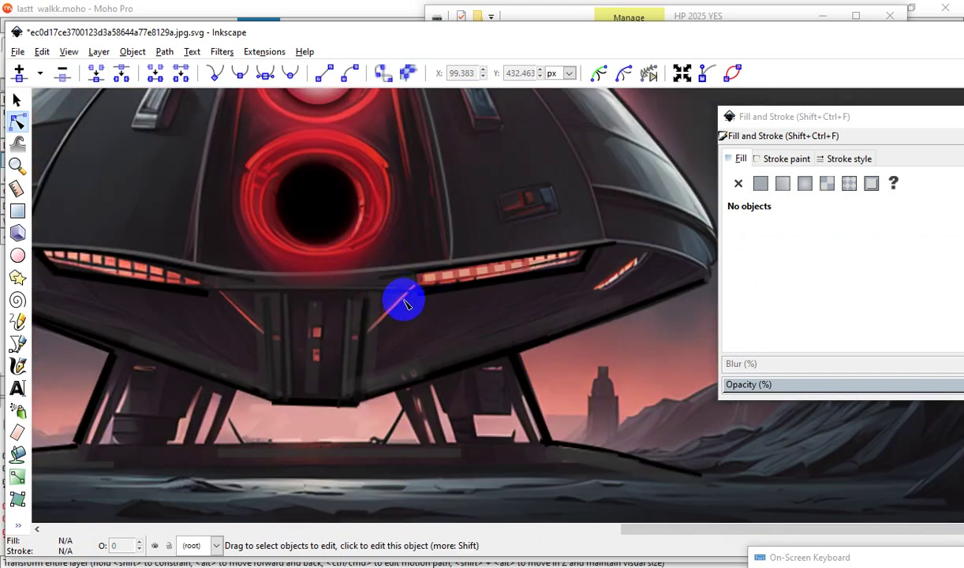
{"action": "scroll", "coordinate": [441, 290], "scroll_direction": "up", "scroll_amount": 1}
{"action": "scroll", "coordinate": [444, 291], "scroll_direction": "up", "scroll_amount": 1}
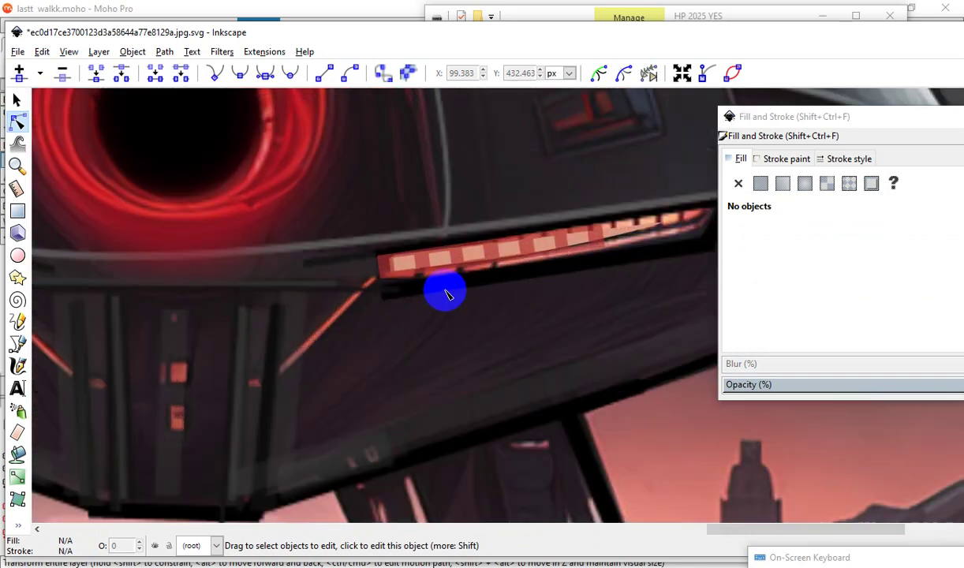
{"action": "scroll", "coordinate": [446, 293], "scroll_direction": "up", "scroll_amount": 1}
{"action": "scroll", "coordinate": [419, 259], "scroll_direction": "down", "scroll_amount": 3}
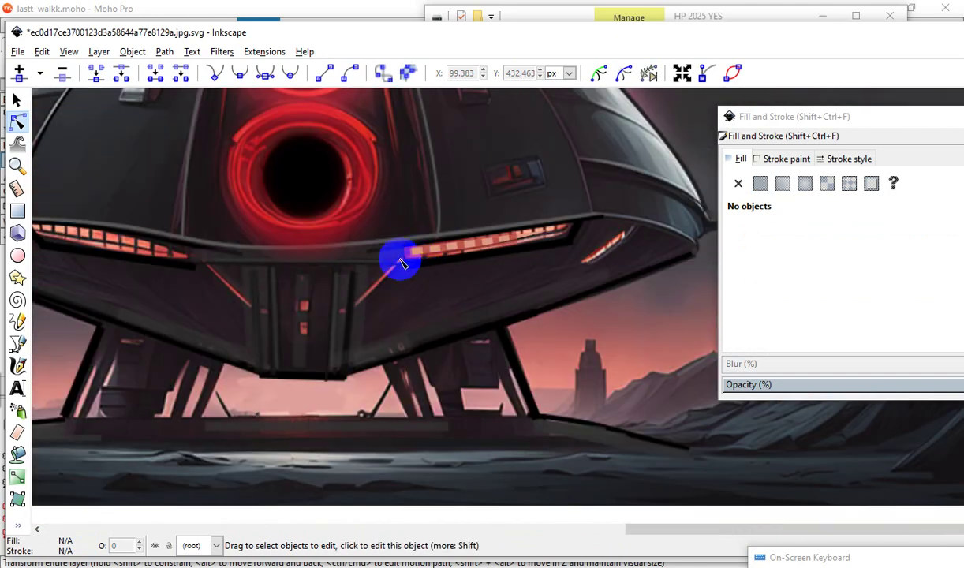
{"action": "scroll", "coordinate": [411, 339], "scroll_direction": "down", "scroll_amount": 1}
{"action": "scroll", "coordinate": [434, 351], "scroll_direction": "down", "scroll_amount": 3}
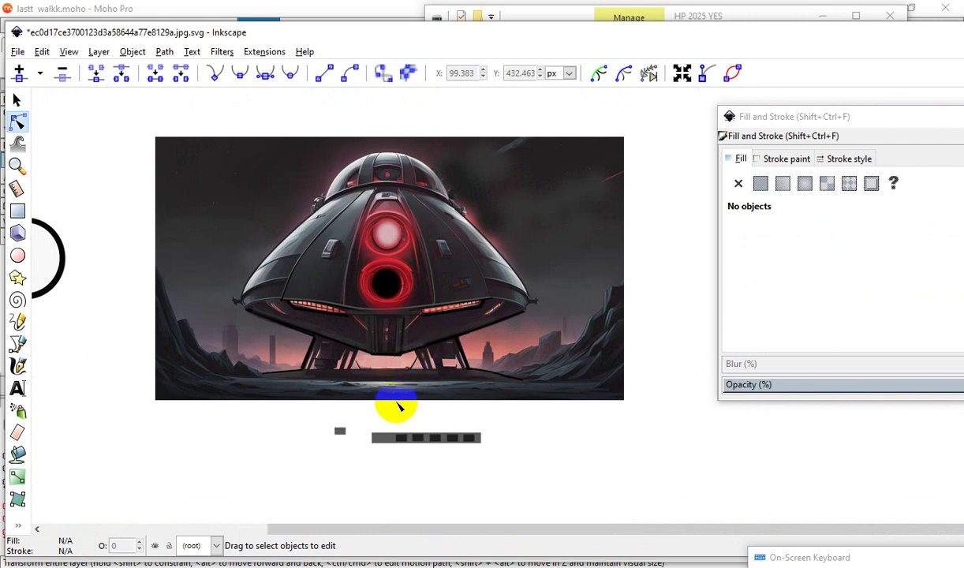
{"action": "scroll", "coordinate": [382, 118], "scroll_direction": "up", "scroll_amount": 1}
{"action": "scroll", "coordinate": [379, 95], "scroll_direction": "up", "scroll_amount": 2}
{"action": "scroll", "coordinate": [335, 280], "scroll_direction": "down", "scroll_amount": 3}
{"action": "scroll", "coordinate": [320, 330], "scroll_direction": "down", "scroll_amount": 2}
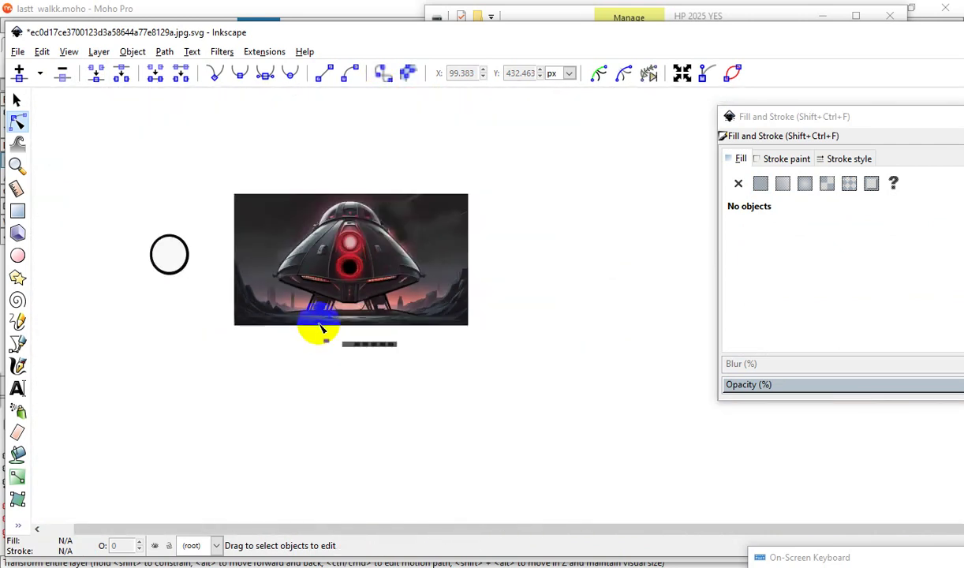
{"action": "left_click", "coordinate": [16, 101]}
{"action": "scroll", "coordinate": [370, 308], "scroll_direction": "up", "scroll_amount": 1}
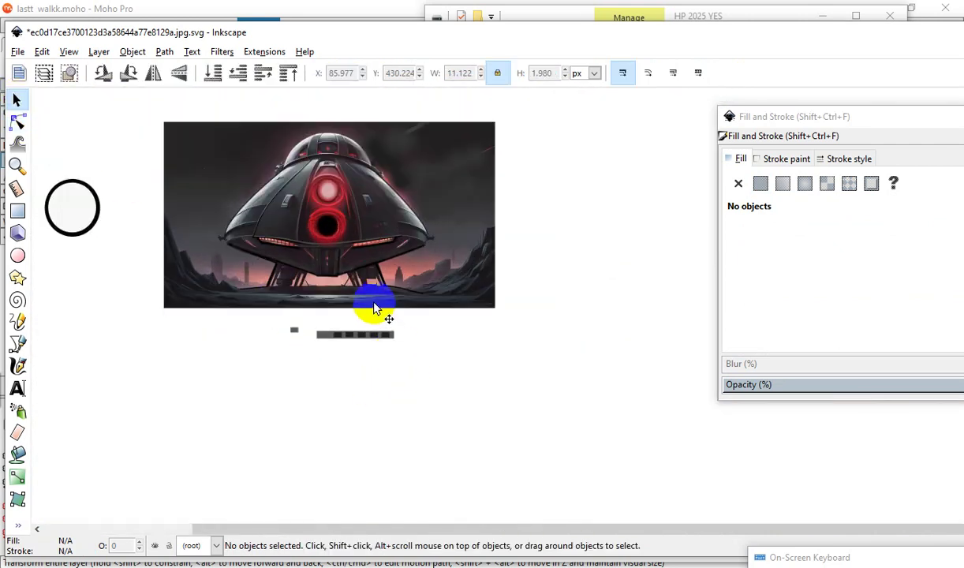
{"action": "scroll", "coordinate": [355, 323], "scroll_direction": "up", "scroll_amount": 2}
{"action": "left_click_drag", "start_coordinate": [162, 402], "coordinate": [584, 296]}
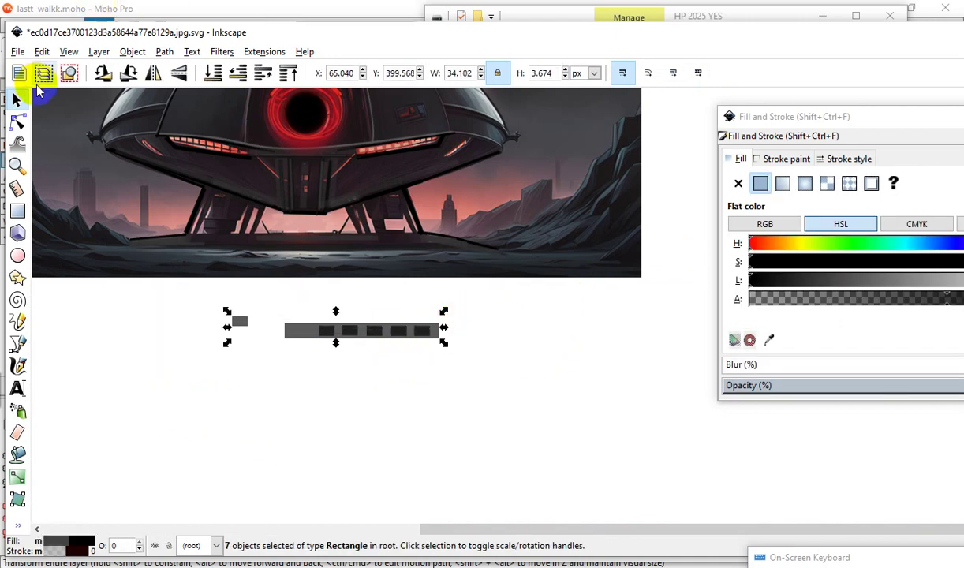
Cut the seven selected rectangles from the drawing with Edit > Cut.
{"action": "left_click", "coordinate": [42, 52]}
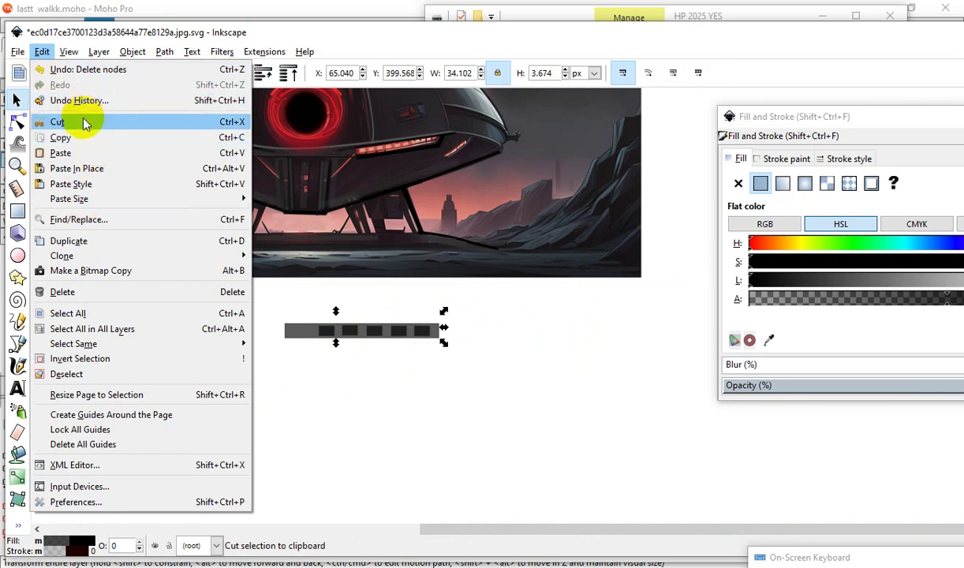
{"action": "left_click", "coordinate": [85, 124]}
{"action": "scroll", "coordinate": [388, 292], "scroll_direction": "down", "scroll_amount": 2}
{"action": "scroll", "coordinate": [374, 222], "scroll_direction": "up", "scroll_amount": 1}
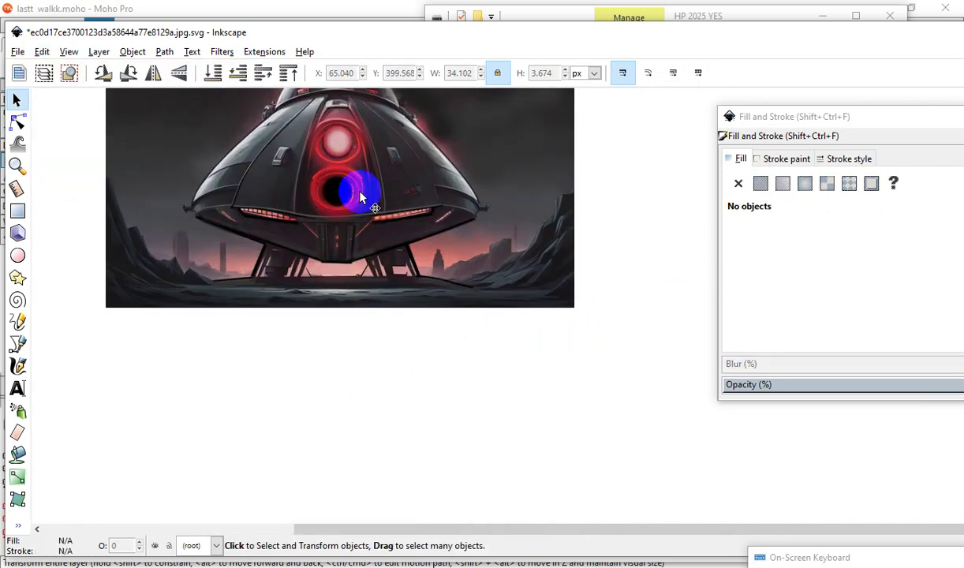
{"action": "scroll", "coordinate": [360, 192], "scroll_direction": "down", "scroll_amount": 2}
{"action": "scroll", "coordinate": [344, 237], "scroll_direction": "up", "scroll_amount": 1}
{"action": "scroll", "coordinate": [361, 241], "scroll_direction": "up", "scroll_amount": 3}
{"action": "scroll", "coordinate": [307, 221], "scroll_direction": "down", "scroll_amount": 2}
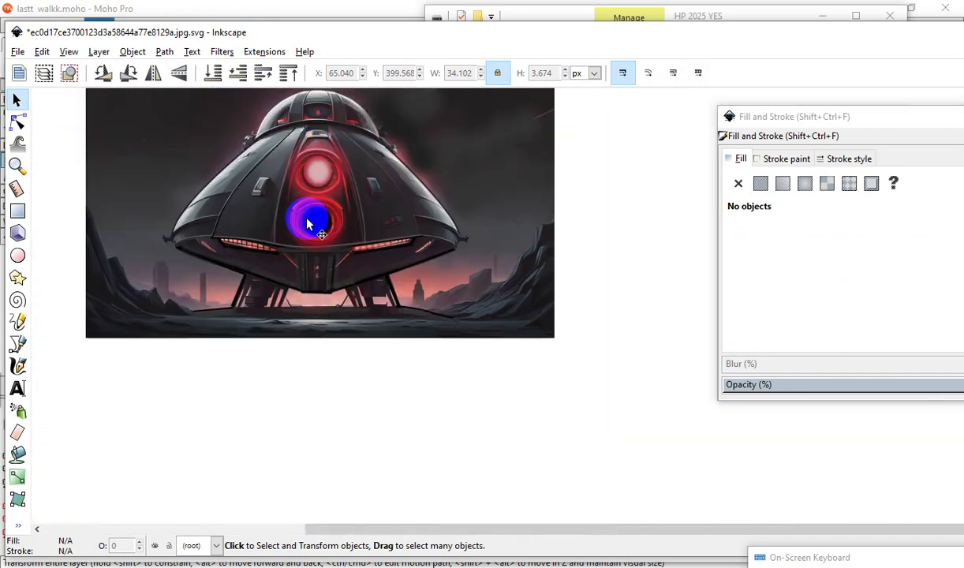
Move the four red glow pieces off the ship onto the blank canvas at right.
{"action": "left_click", "coordinate": [329, 228]}
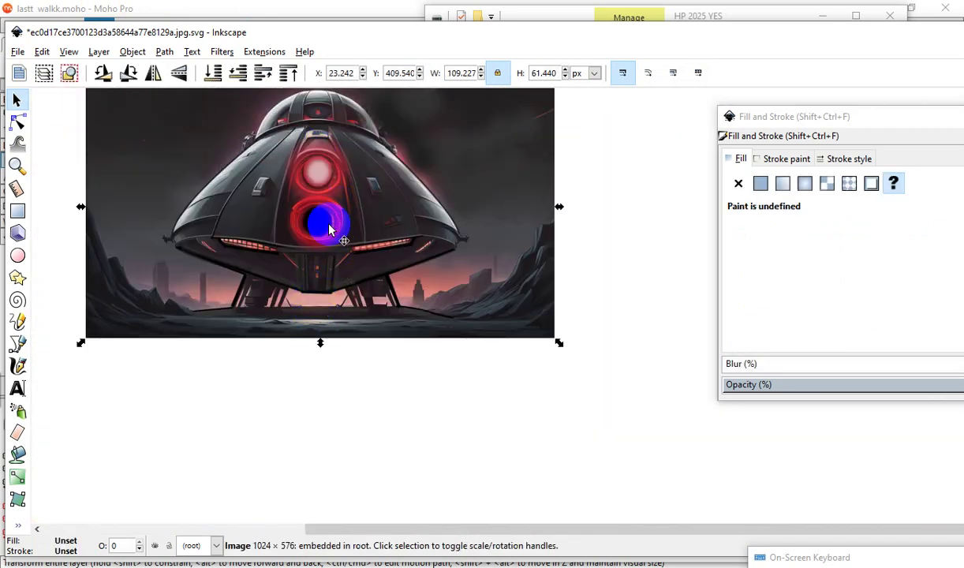
{"action": "left_click", "coordinate": [635, 258]}
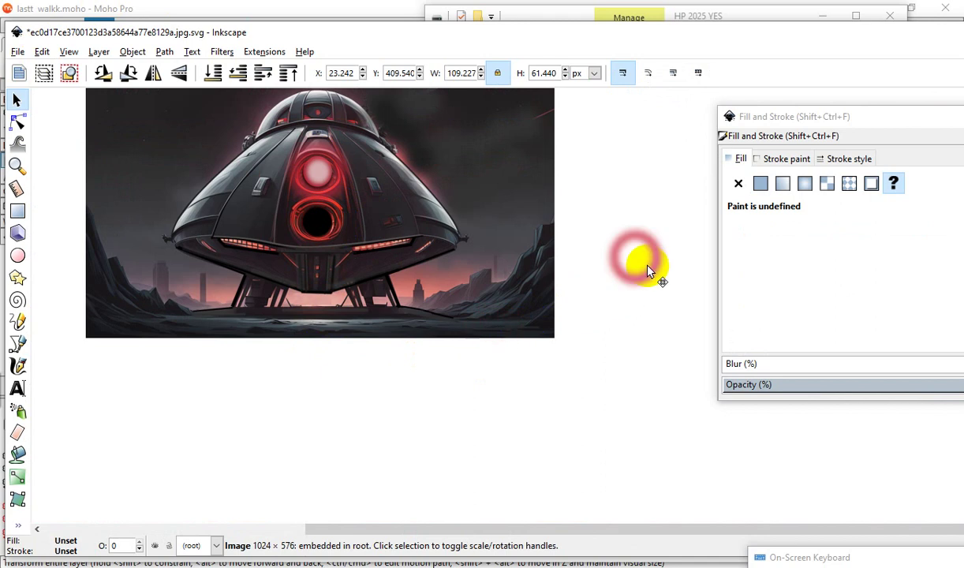
{"action": "left_click_drag", "start_coordinate": [671, 157], "coordinate": [316, 180]}
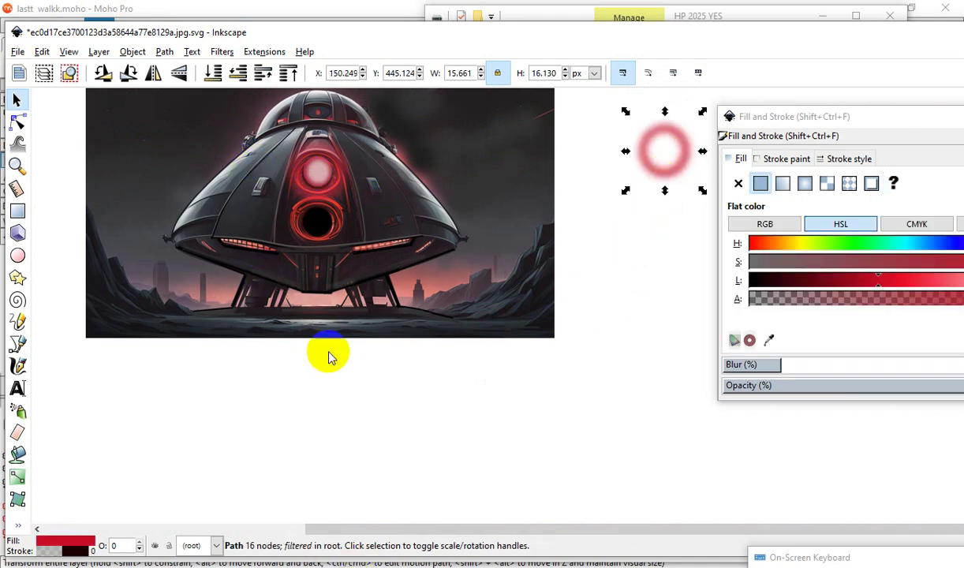
{"action": "left_click_drag", "start_coordinate": [245, 398], "coordinate": [368, 95]}
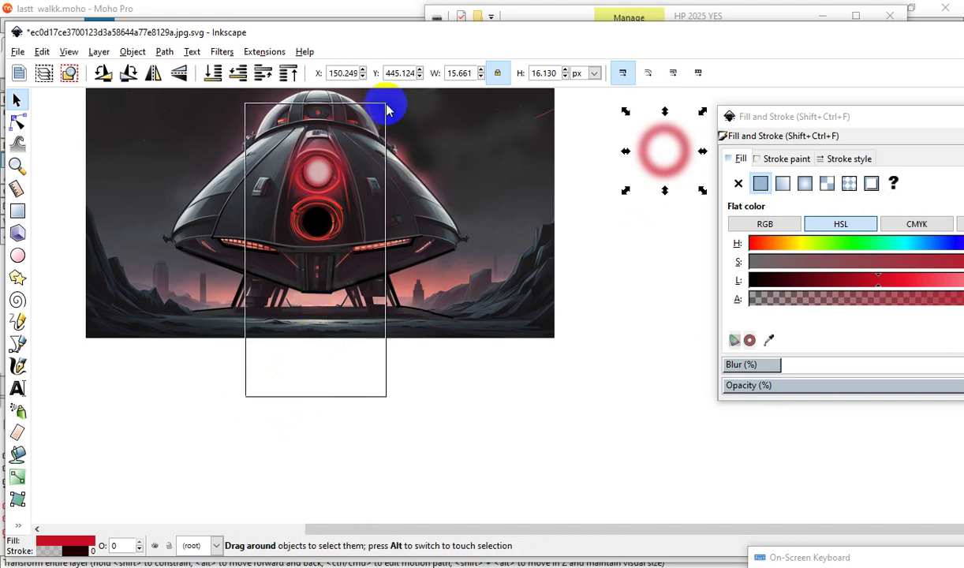
{"action": "mouse_move", "coordinate": [334, 202]}
{"action": "left_mouse_down"}
{"action": "mouse_move", "coordinate": [557, 415]}
{"action": "mouse_move", "coordinate": [661, 259]}
{"action": "left_mouse_up"}
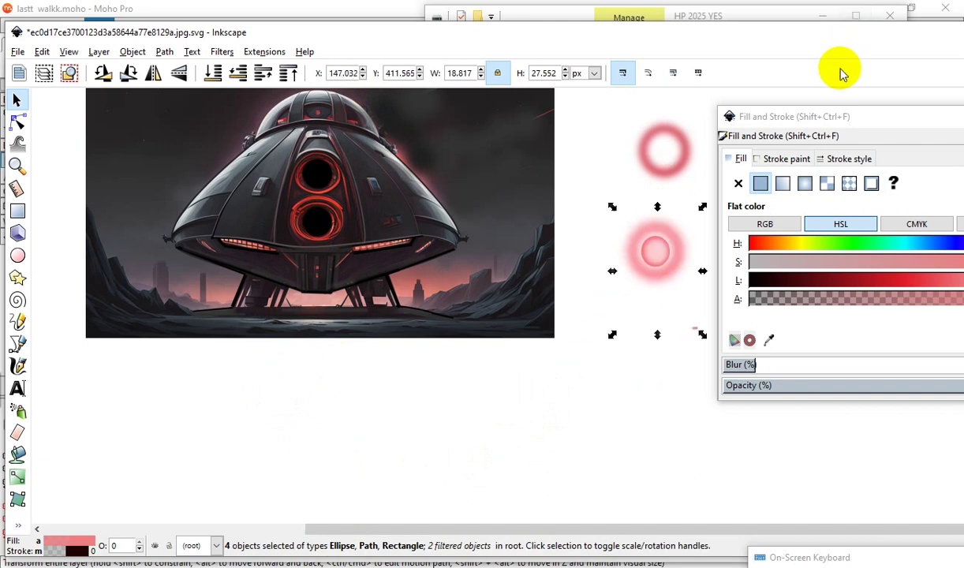
Move the colour settings panel aside and select the small stray rectangle.
{"action": "left_click_drag", "start_coordinate": [801, 124], "coordinate": [947, 108]}
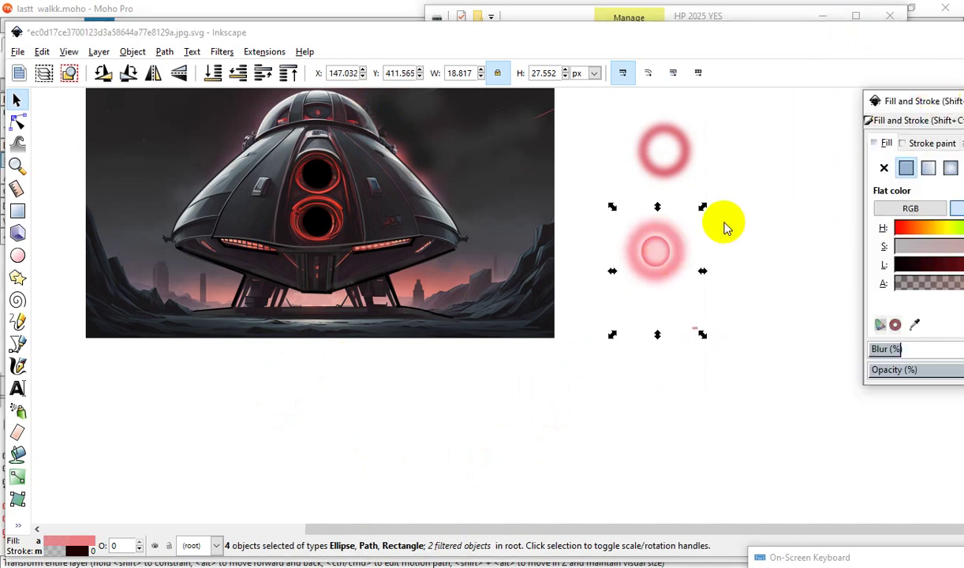
{"action": "scroll", "coordinate": [725, 226], "scroll_direction": "up", "scroll_amount": 1}
{"action": "left_click", "coordinate": [708, 369]}
{"action": "left_click", "coordinate": [686, 372]}
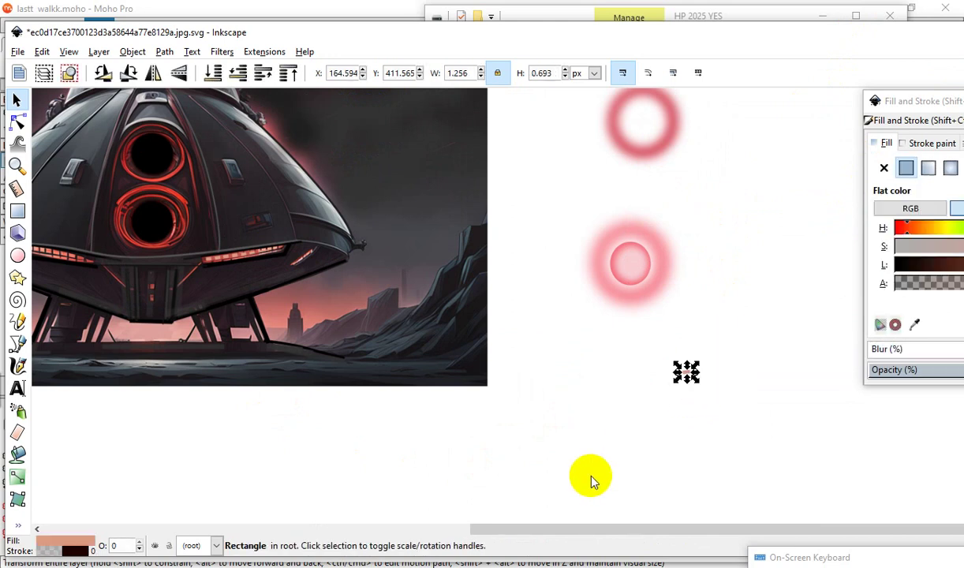
{"action": "left_click", "coordinate": [41, 52]}
Cut the small stray rectangle and move the spaceship image further down the page.
{"action": "left_click", "coordinate": [63, 124]}
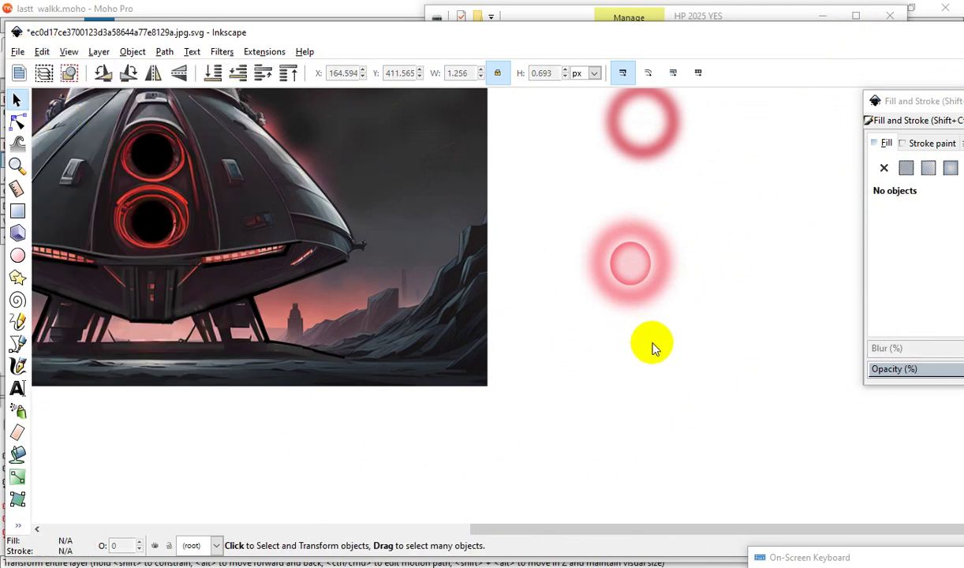
{"action": "scroll", "coordinate": [667, 323], "scroll_direction": "down", "scroll_amount": 1}
{"action": "scroll", "coordinate": [621, 379], "scroll_direction": "down", "scroll_amount": 2}
{"action": "scroll", "coordinate": [387, 273], "scroll_direction": "up", "scroll_amount": 3}
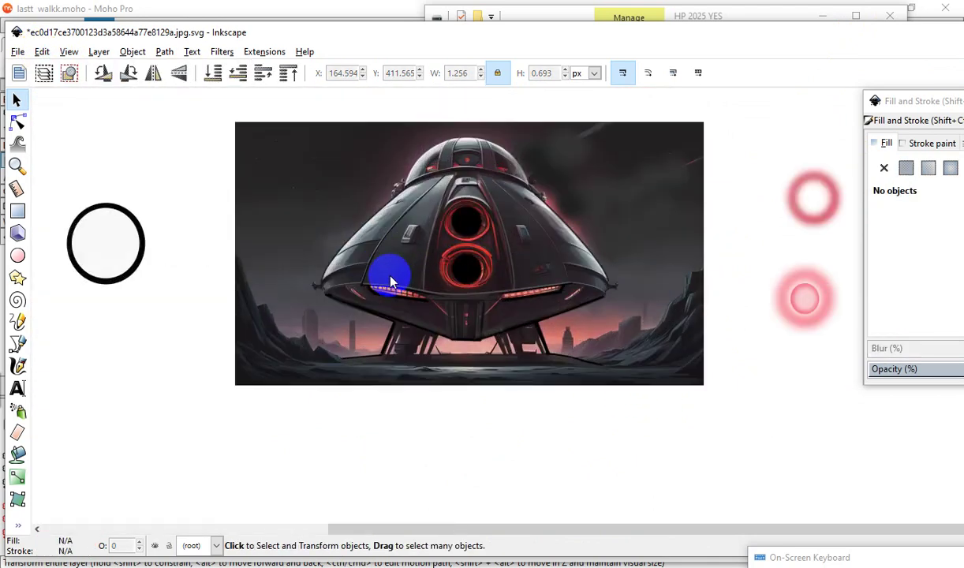
{"action": "scroll", "coordinate": [495, 243], "scroll_direction": "up", "scroll_amount": 1}
{"action": "left_click", "coordinate": [495, 243]}
{"action": "scroll", "coordinate": [468, 292], "scroll_direction": "down", "scroll_amount": 3}
{"action": "mouse_move", "coordinate": [473, 236]}
{"action": "left_mouse_down"}
{"action": "mouse_move", "coordinate": [478, 364]}
{"action": "mouse_move", "coordinate": [472, 158]}
{"action": "left_mouse_up"}
Reshape the tapered tip's nodes, curving its lower edge and straightening its top edge.
{"action": "scroll", "coordinate": [537, 395], "scroll_direction": "up", "scroll_amount": 2}
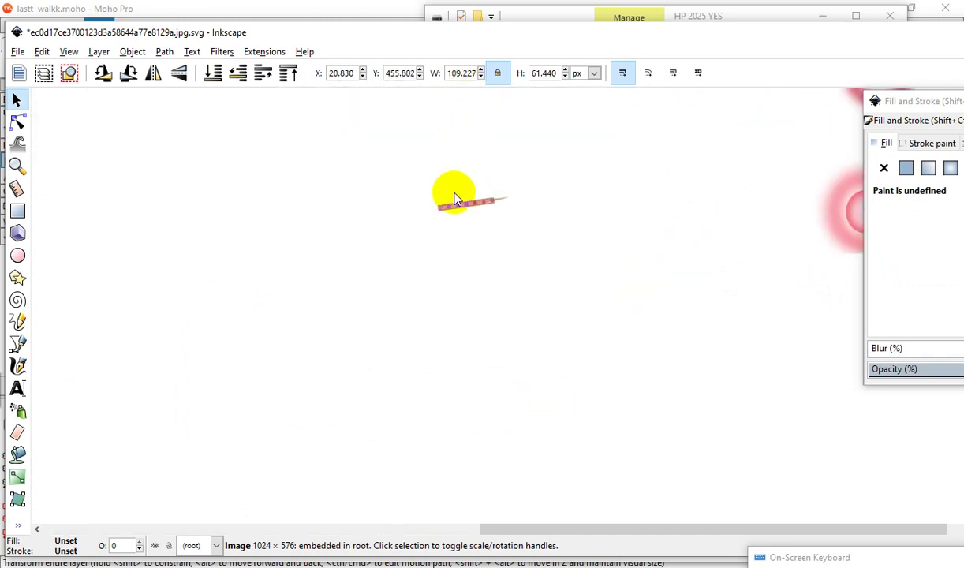
{"action": "scroll", "coordinate": [473, 195], "scroll_direction": "up", "scroll_amount": 4}
{"action": "scroll", "coordinate": [584, 253], "scroll_direction": "up", "scroll_amount": 2}
{"action": "scroll", "coordinate": [584, 284], "scroll_direction": "up", "scroll_amount": 1}
{"action": "scroll", "coordinate": [550, 296], "scroll_direction": "down", "scroll_amount": 1}
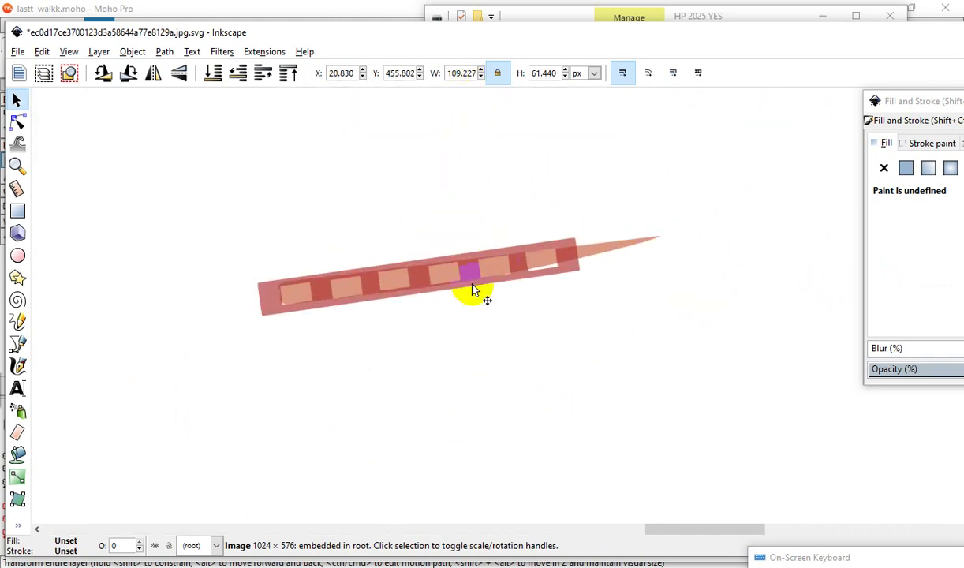
{"action": "scroll", "coordinate": [533, 273], "scroll_direction": "up", "scroll_amount": 1}
{"action": "left_click", "coordinate": [17, 120]}
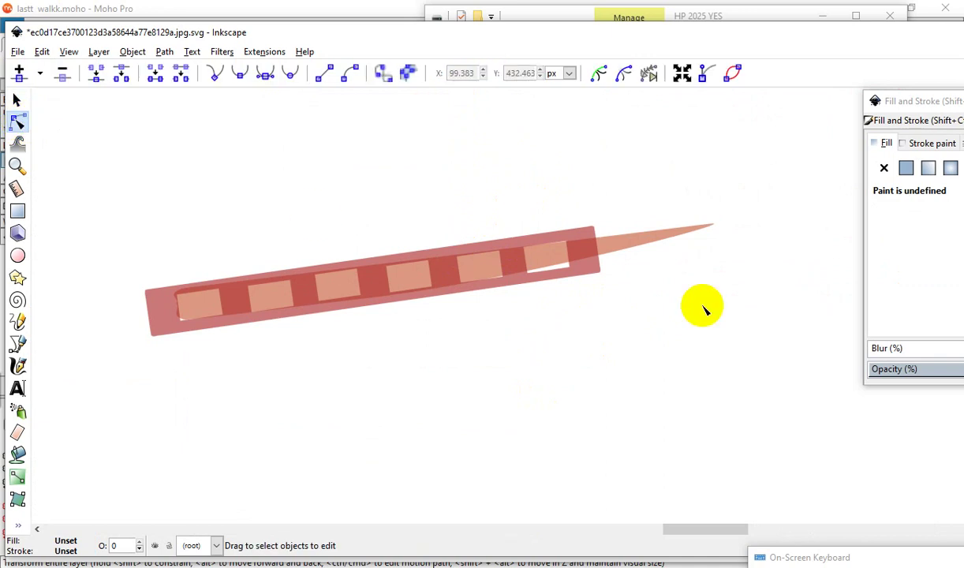
{"action": "scroll", "coordinate": [628, 261], "scroll_direction": "up", "scroll_amount": 2}
{"action": "left_click", "coordinate": [617, 238]}
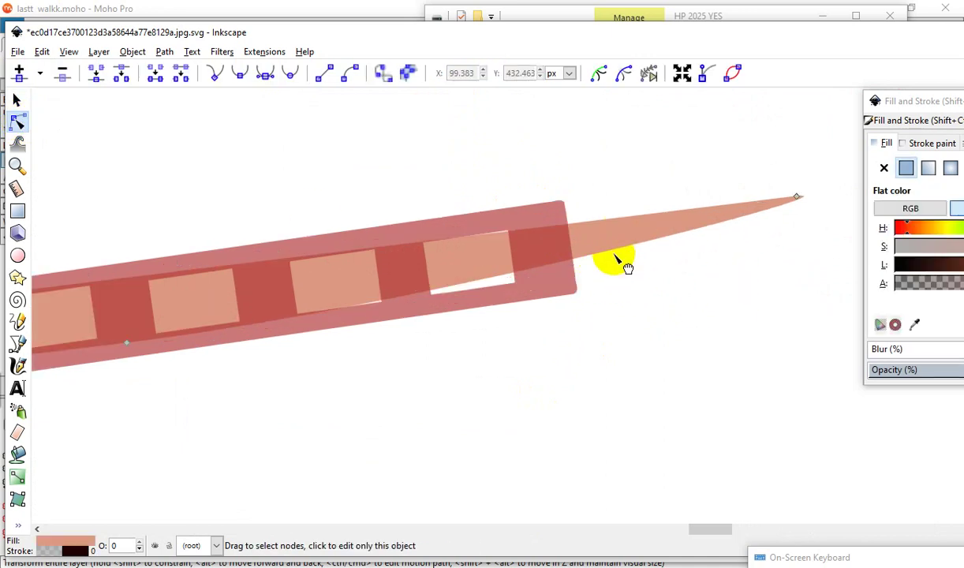
{"action": "left_click", "coordinate": [629, 257]}
{"action": "left_click_drag", "start_coordinate": [623, 256], "coordinate": [626, 264]}
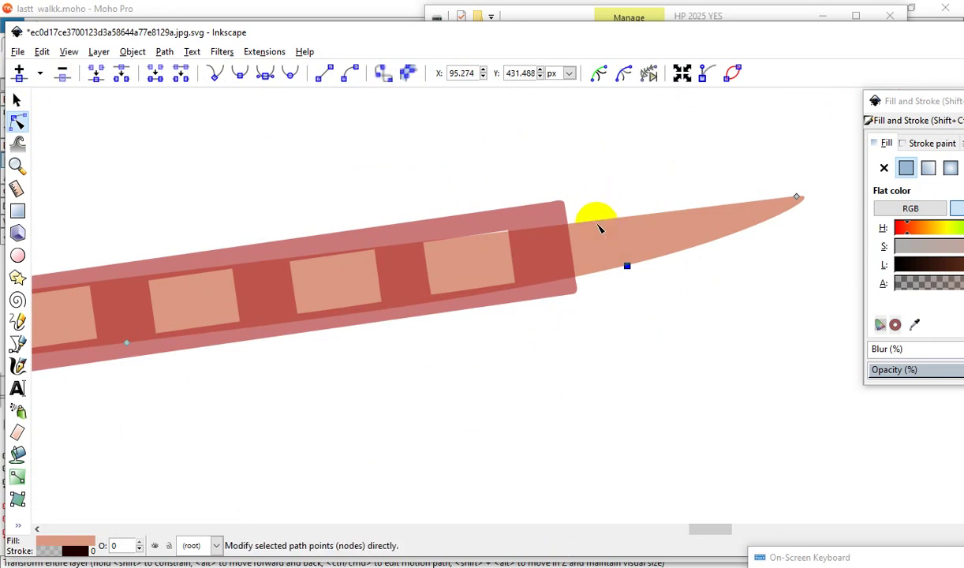
{"action": "left_click", "coordinate": [597, 222]}
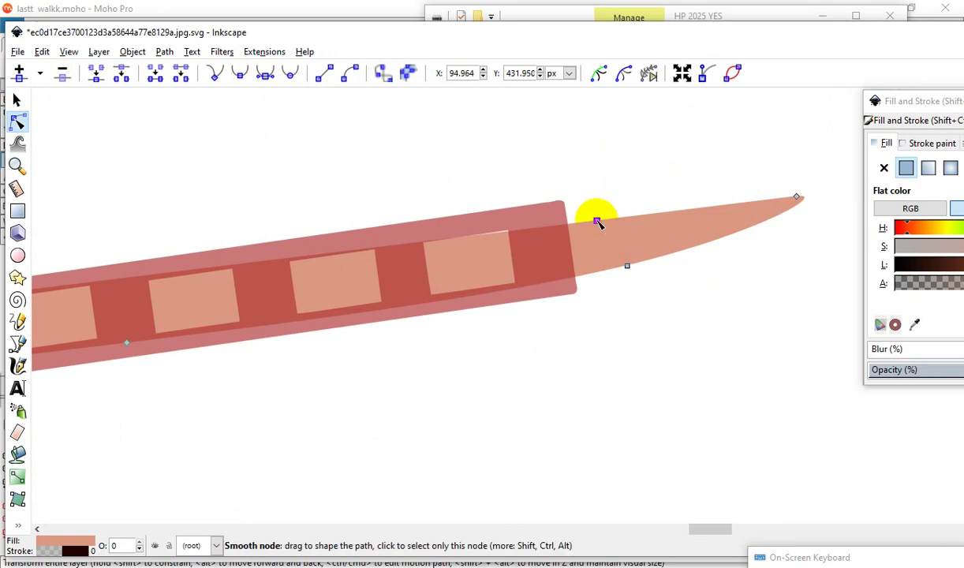
{"action": "left_click_drag", "start_coordinate": [597, 222], "coordinate": [589, 210]}
Pull the inner dark outline's lower-left corner node outward, then return to the Selector.
{"action": "scroll", "coordinate": [624, 280], "scroll_direction": "down", "scroll_amount": 2, "text": "ctrl"}
{"action": "scroll", "coordinate": [624, 280], "scroll_direction": "down", "scroll_amount": 1, "text": "ctrl"}
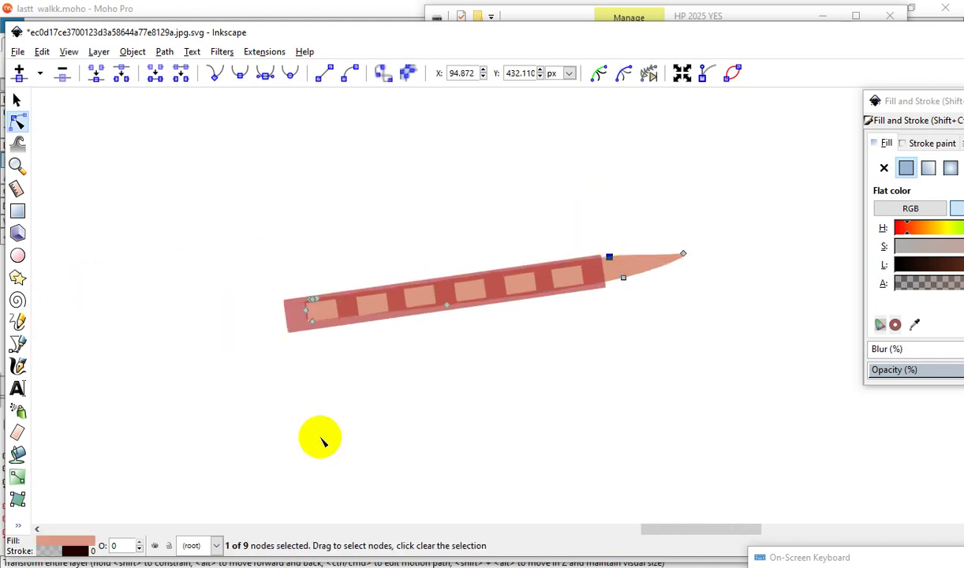
{"action": "scroll", "coordinate": [302, 441], "scroll_direction": "up", "scroll_amount": 1, "text": "ctrl"}
{"action": "scroll", "coordinate": [359, 251], "scroll_direction": "up", "scroll_amount": 3, "text": "ctrl"}
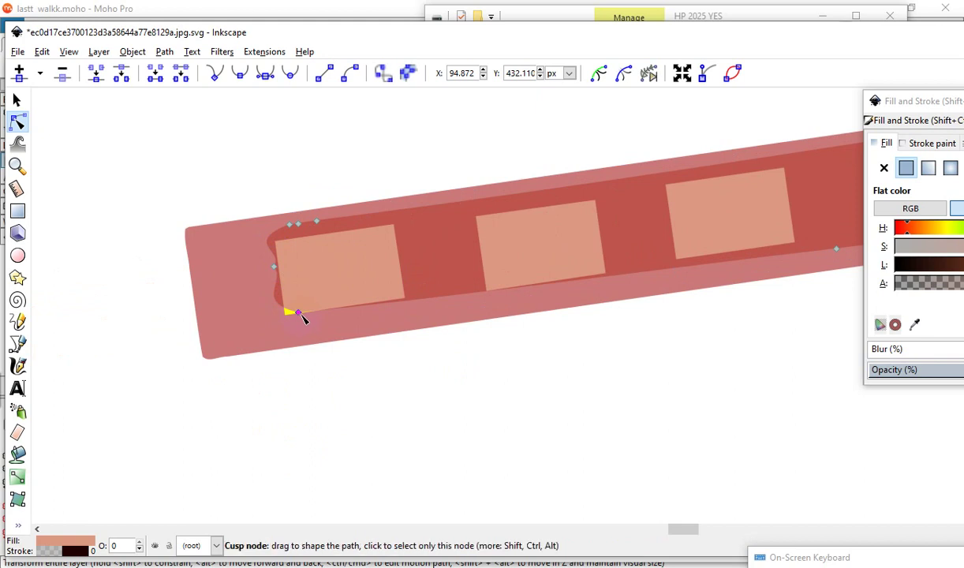
{"action": "left_click_drag", "start_coordinate": [303, 315], "coordinate": [270, 339]}
{"action": "scroll", "coordinate": [269, 339], "scroll_direction": "down", "scroll_amount": 1, "text": "ctrl"}
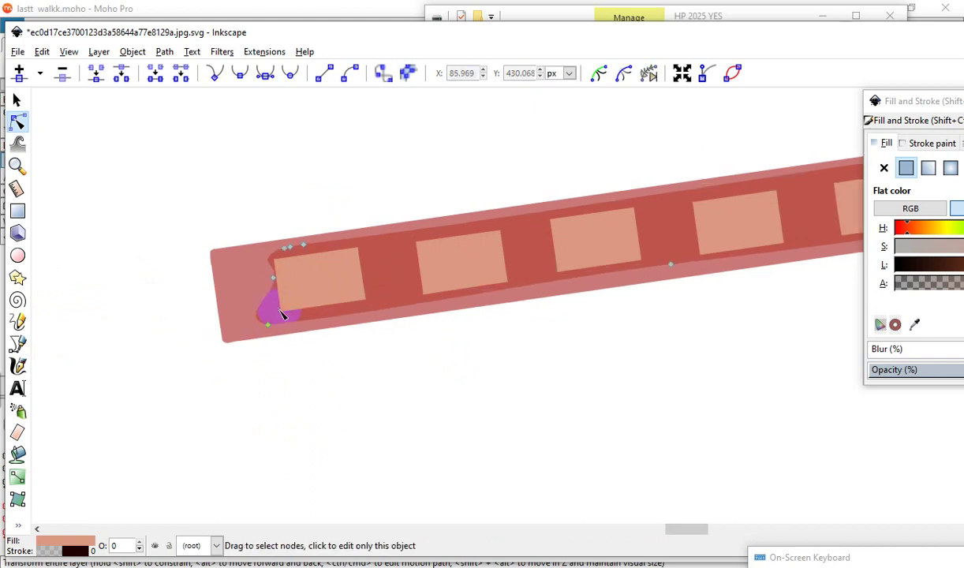
{"action": "scroll", "coordinate": [316, 347], "scroll_direction": "down", "scroll_amount": 4, "text": "ctrl"}
{"action": "left_click", "coordinate": [448, 392]}
{"action": "scroll", "coordinate": [314, 123], "scroll_direction": "down", "scroll_amount": 2, "text": "ctrl"}
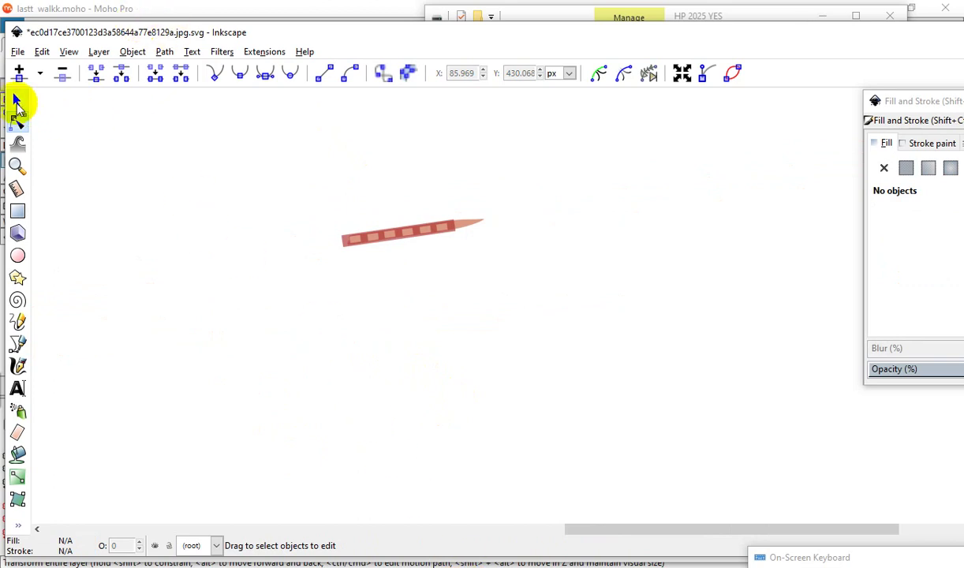
{"action": "left_click", "coordinate": [17, 101]}
{"action": "scroll", "coordinate": [442, 276], "scroll_direction": "up", "scroll_amount": 1, "text": "ctrl"}
{"action": "scroll", "coordinate": [419, 213], "scroll_direction": "up", "scroll_amount": 1, "text": "ctrl"}
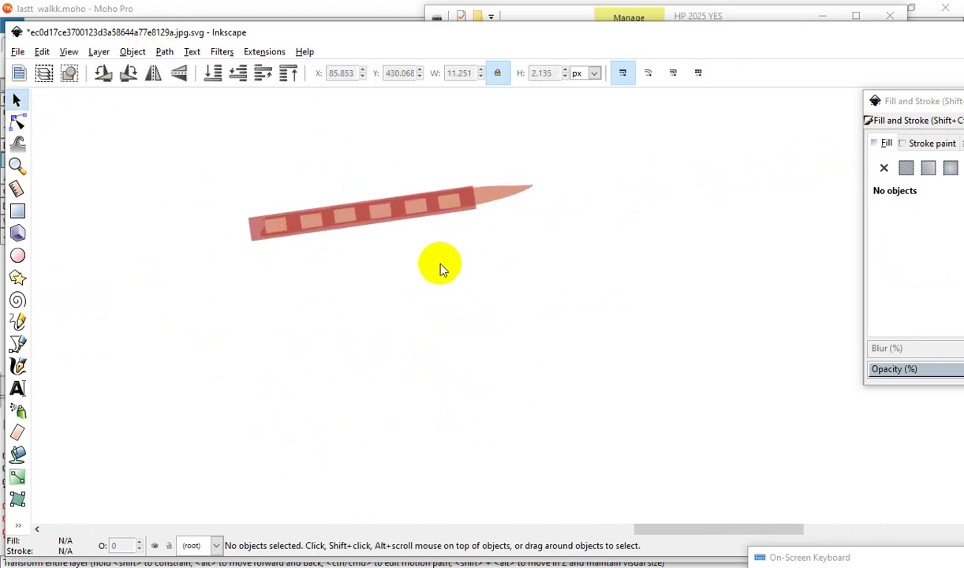
Select both parts of the striped strip and duplicate it.
{"action": "scroll", "coordinate": [506, 283], "scroll_direction": "down", "scroll_amount": 2, "text": "ctrl"}
{"action": "mouse_move", "coordinate": [339, 198]}
{"action": "left_mouse_down"}
{"action": "mouse_move", "coordinate": [360, 247]}
{"action": "mouse_move", "coordinate": [373, 245]}
{"action": "left_mouse_up"}
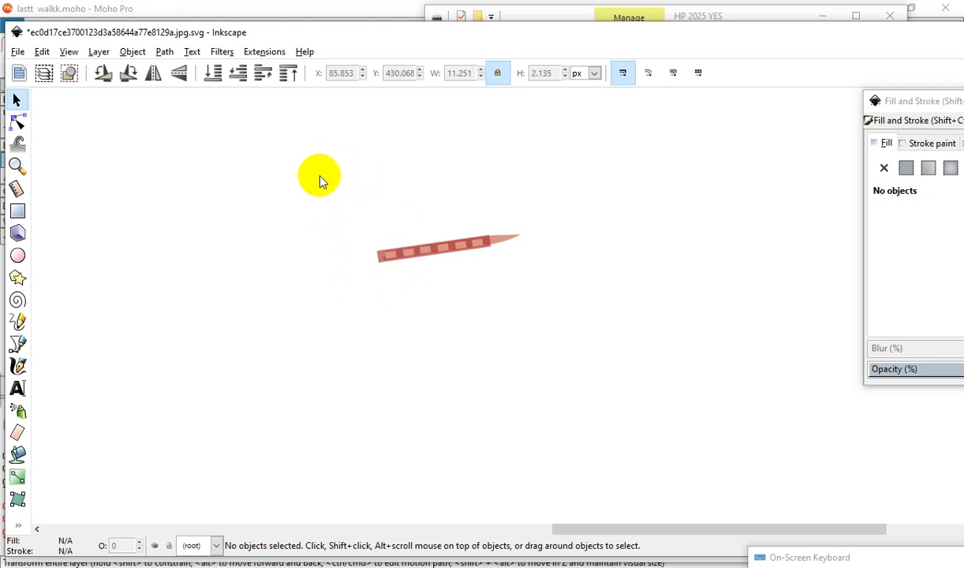
{"action": "left_click_drag", "start_coordinate": [324, 172], "coordinate": [627, 331]}
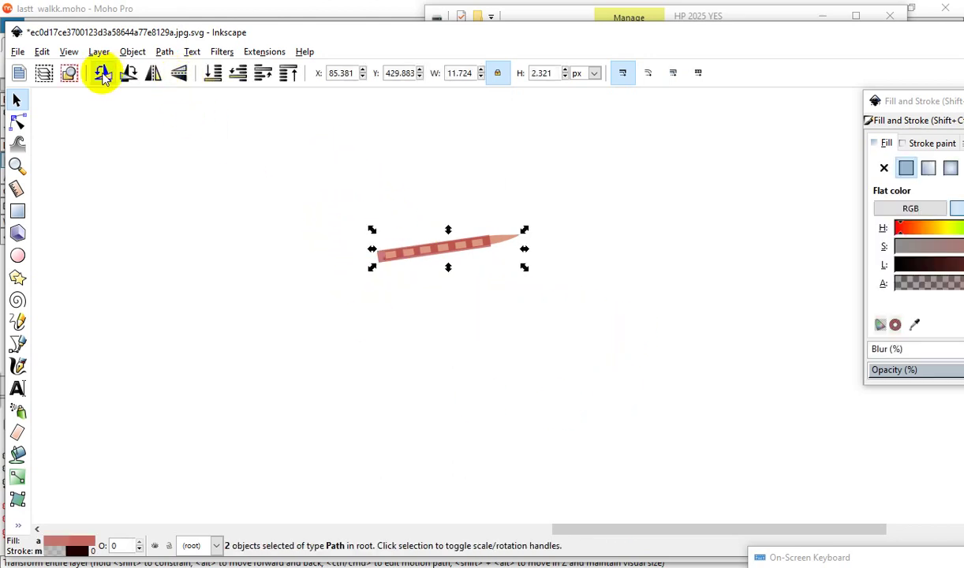
{"action": "left_click", "coordinate": [41, 52]}
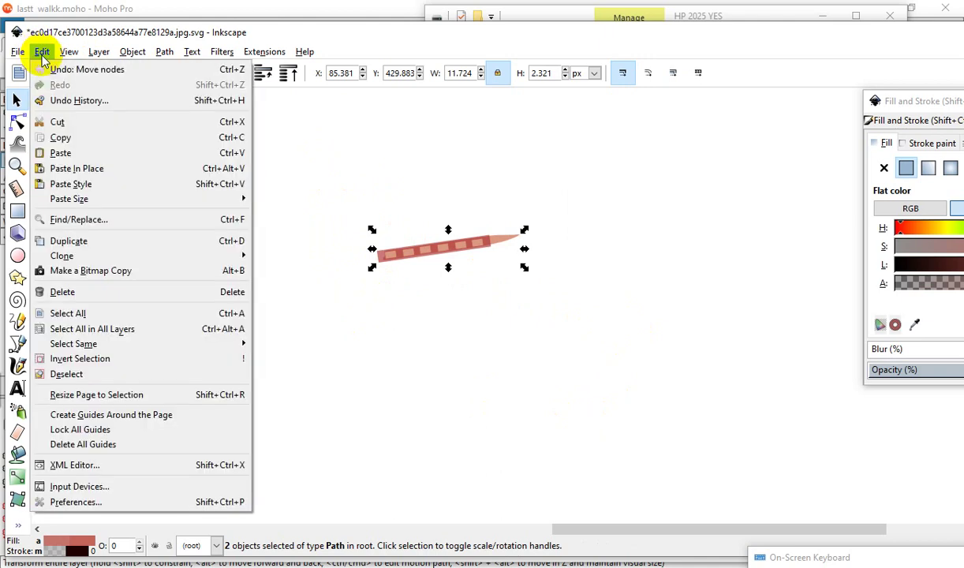
{"action": "left_click", "coordinate": [97, 245]}
Flip the copy horizontally and place it below and left of the original strip.
{"action": "left_click_drag", "start_coordinate": [433, 251], "coordinate": [495, 371]}
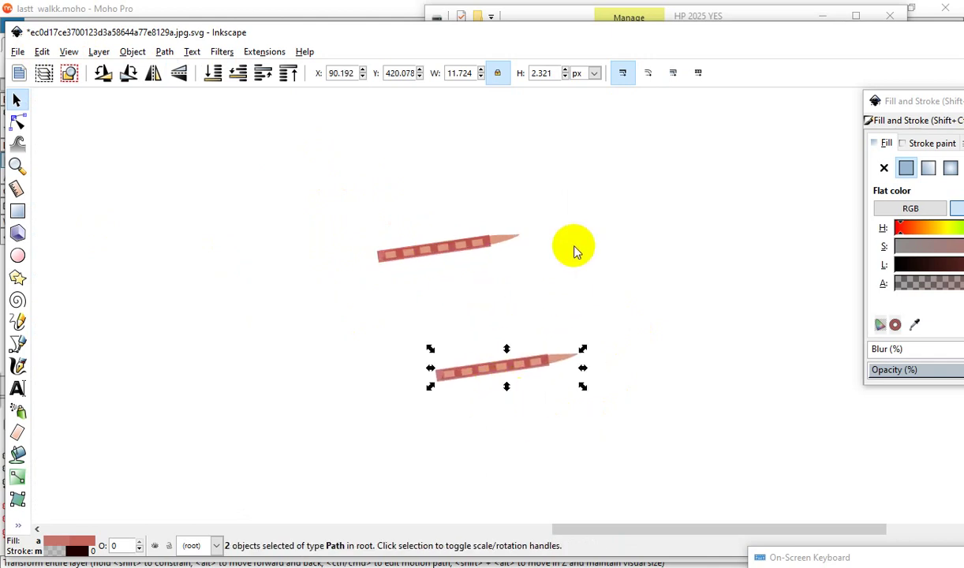
{"action": "left_click", "coordinate": [154, 73]}
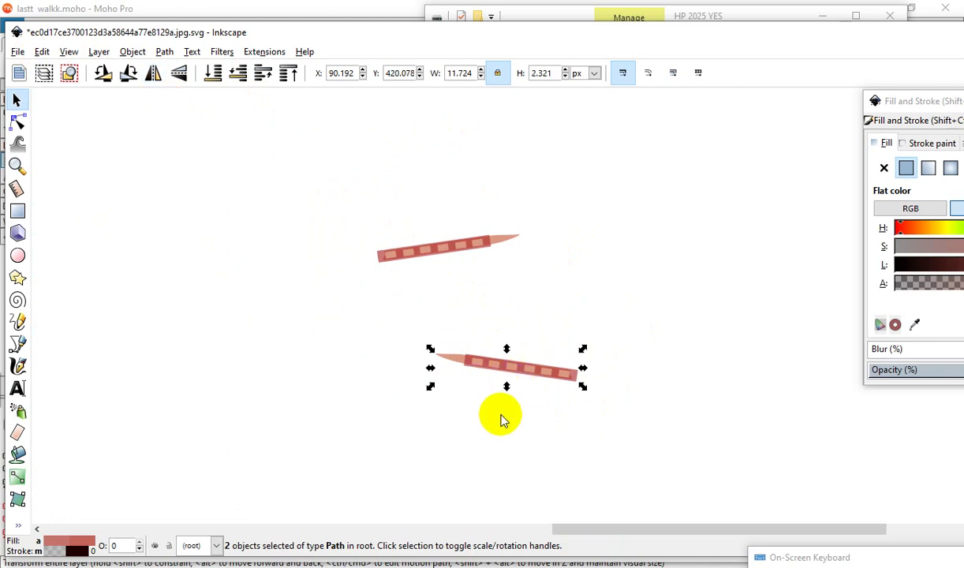
{"action": "left_click_drag", "start_coordinate": [543, 382], "coordinate": [468, 368]}
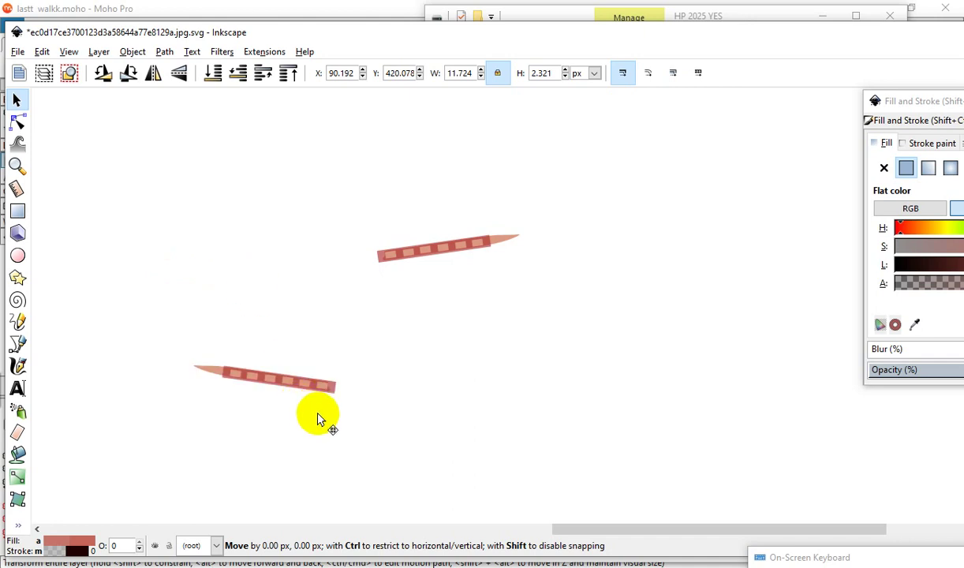
{"action": "left_click_drag", "start_coordinate": [220, 278], "coordinate": [266, 392]}
{"action": "left_click", "coordinate": [134, 369]}
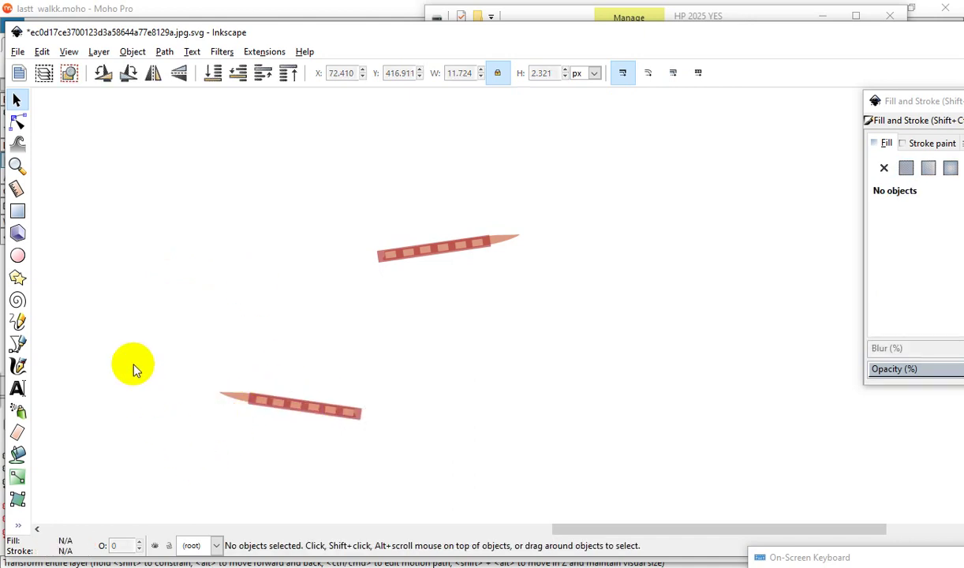
{"action": "left_click_drag", "start_coordinate": [178, 340], "coordinate": [503, 454]}
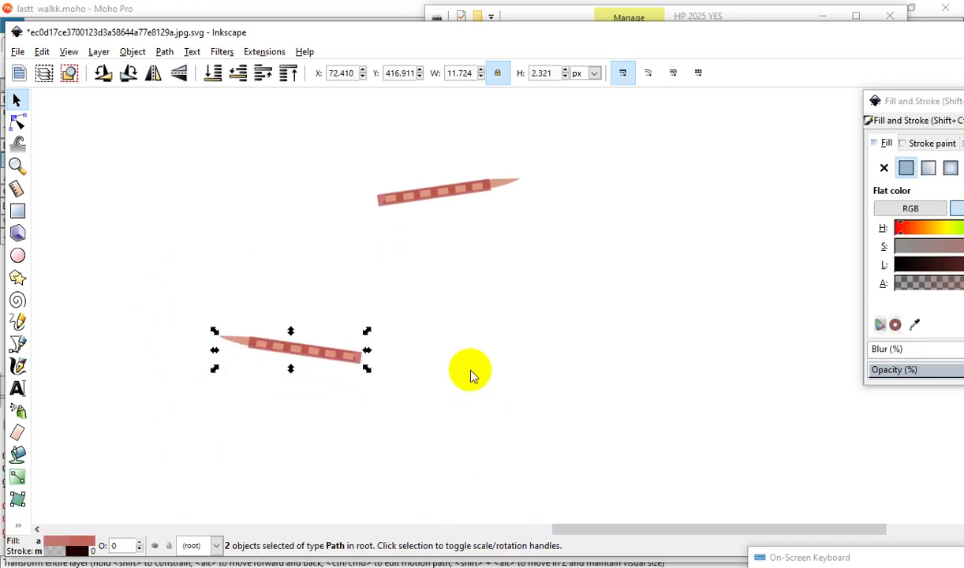
{"action": "left_click", "coordinate": [18, 54]}
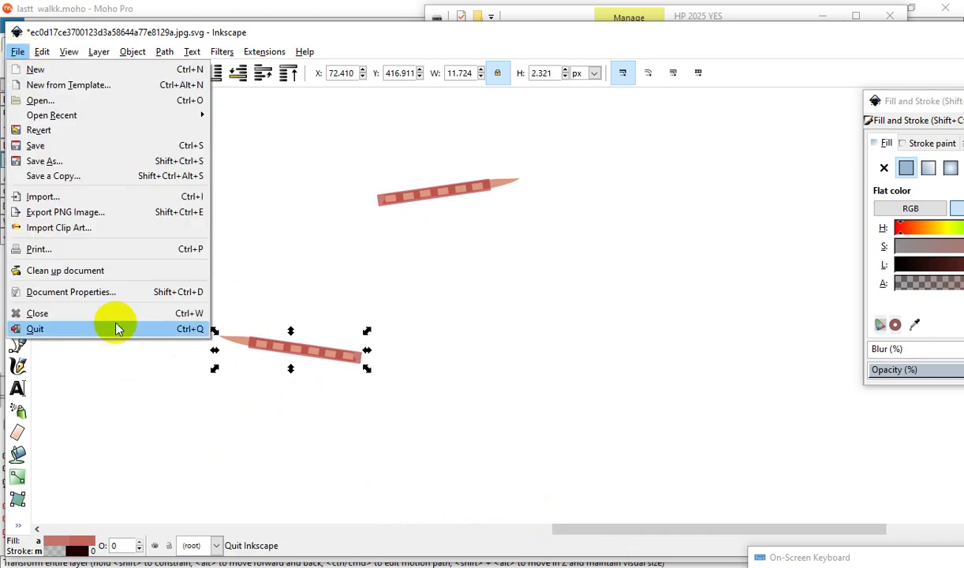
Export the mirrored strip and the original upper strip as separate PNG images.
{"action": "left_click", "coordinate": [80, 214]}
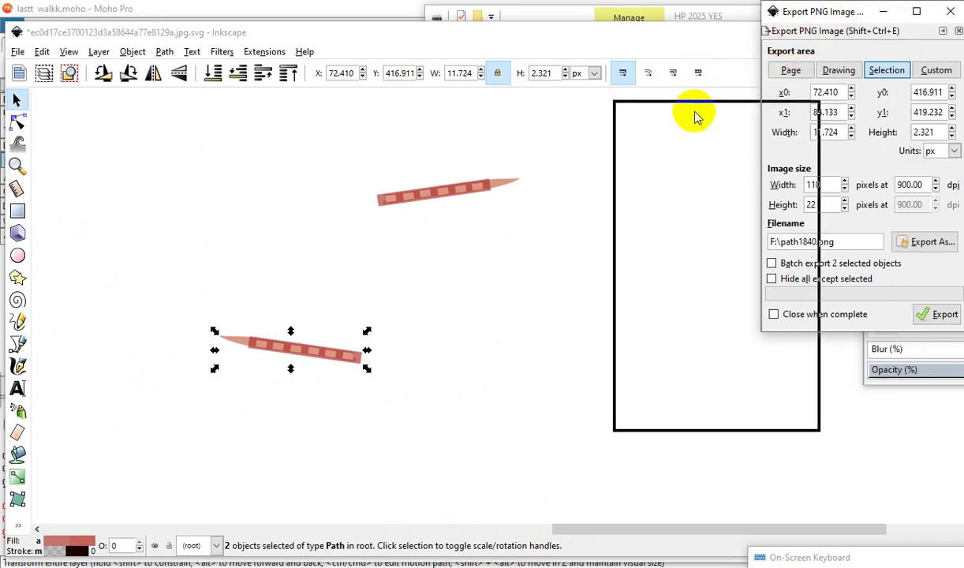
{"action": "left_click_drag", "start_coordinate": [845, 17], "coordinate": [730, 112]}
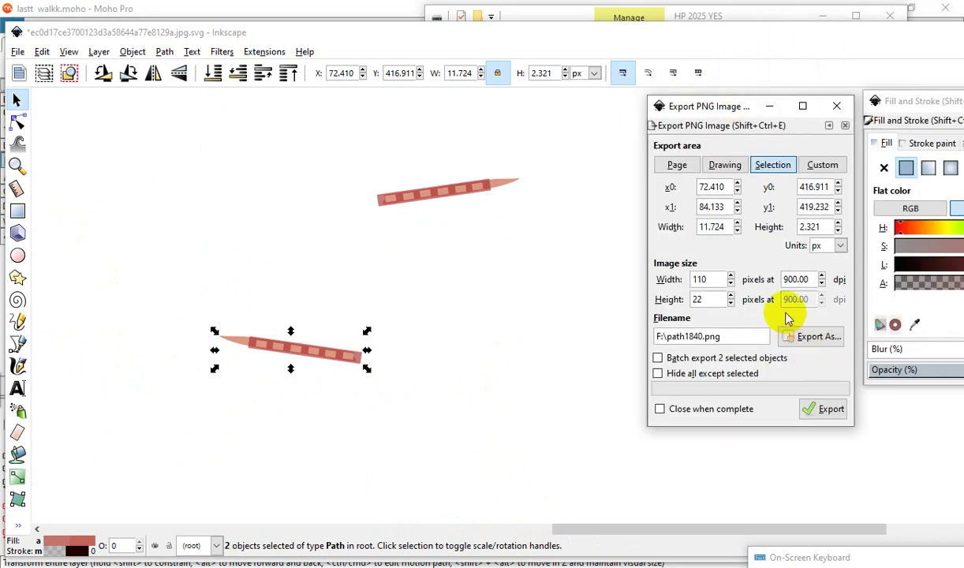
{"action": "left_click", "coordinate": [828, 412]}
{"action": "left_click", "coordinate": [486, 401]}
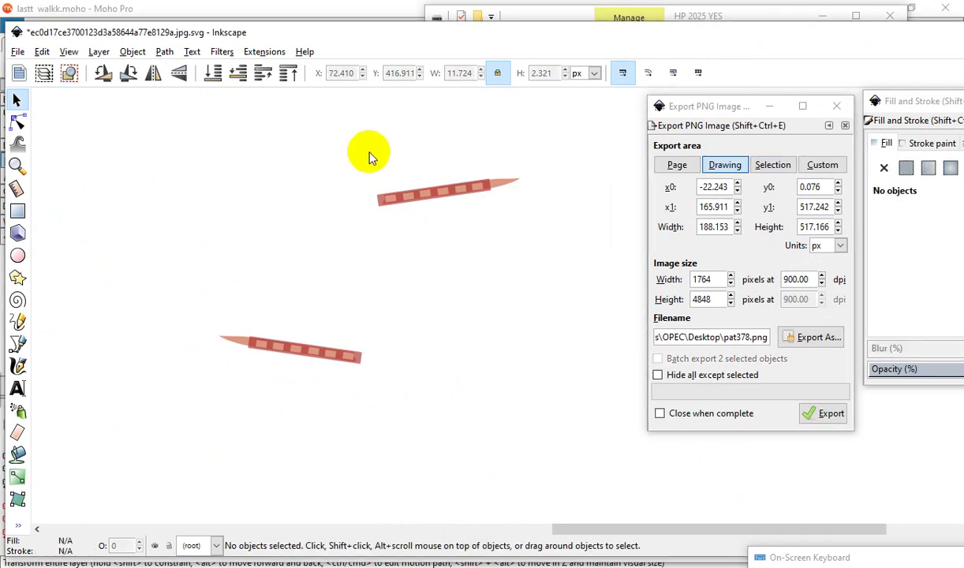
{"action": "left_click_drag", "start_coordinate": [313, 114], "coordinate": [603, 260]}
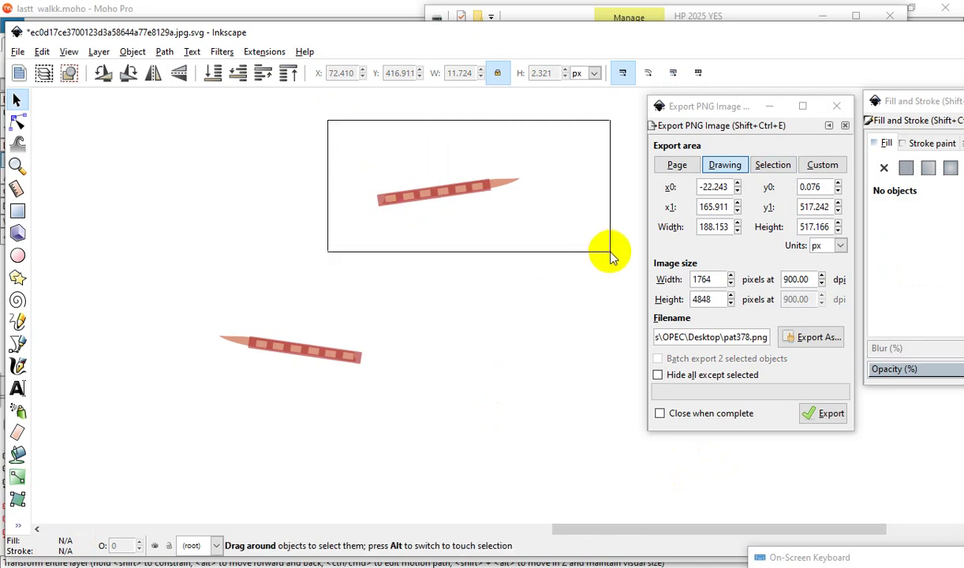
{"action": "left_click", "coordinate": [831, 416]}
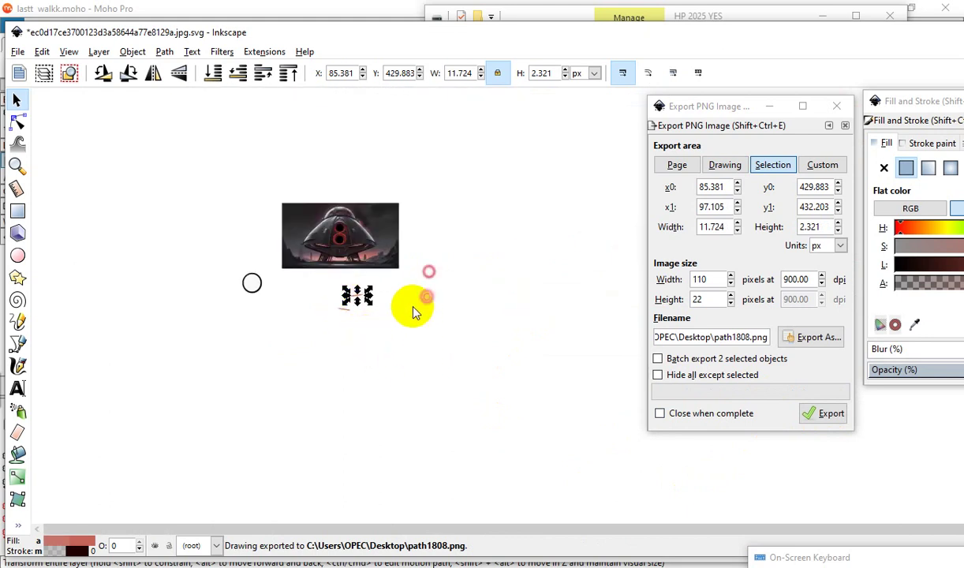
Select the lower glowing ring, shift it down-right, and export it as ellipse1709.png.
{"action": "scroll", "coordinate": [416, 313], "scroll_direction": "up", "scroll_amount": 4}
{"action": "left_click", "coordinate": [387, 409]}
{"action": "mouse_move", "coordinate": [259, 351]}
{"action": "left_mouse_down"}
{"action": "mouse_move", "coordinate": [340, 416]}
{"action": "mouse_move", "coordinate": [444, 282]}
{"action": "mouse_move", "coordinate": [501, 243]}
{"action": "left_mouse_up"}
{"action": "left_click", "coordinate": [282, 436]}
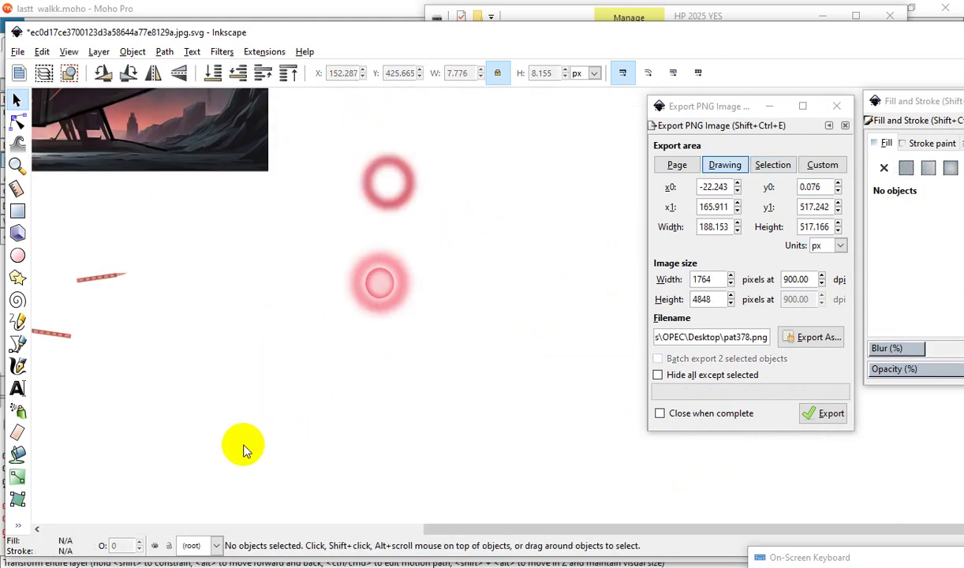
{"action": "left_click_drag", "start_coordinate": [243, 449], "coordinate": [553, 231]}
{"action": "mouse_move", "coordinate": [387, 286]}
{"action": "left_mouse_down"}
{"action": "mouse_move", "coordinate": [495, 351]}
{"action": "mouse_move", "coordinate": [464, 400]}
{"action": "mouse_move", "coordinate": [471, 386]}
{"action": "left_mouse_up"}
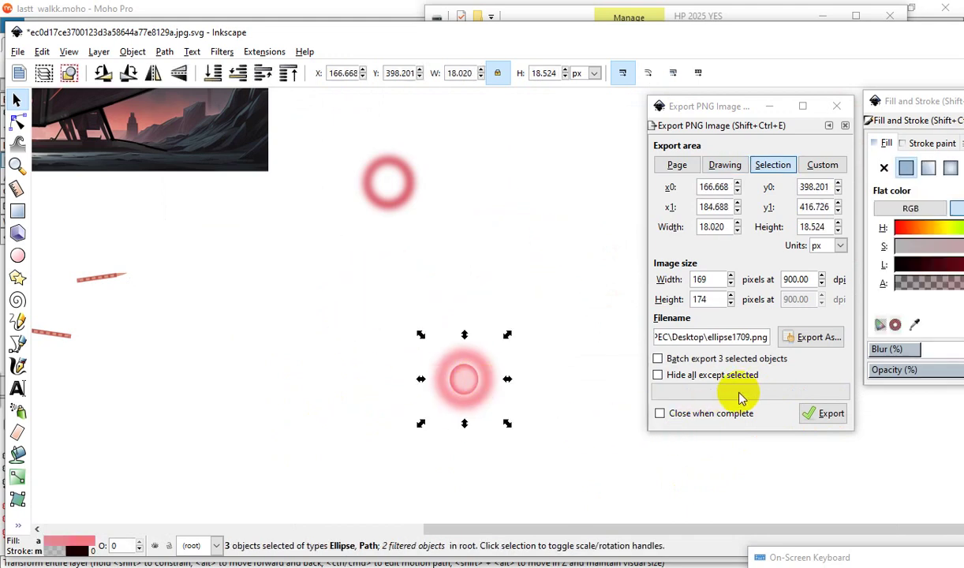
{"action": "left_click", "coordinate": [835, 416]}
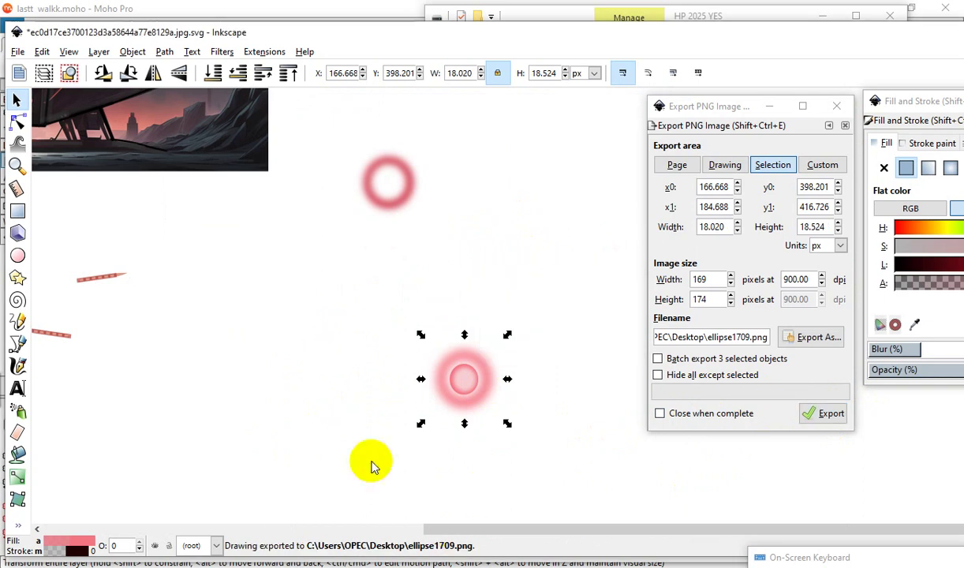
{"action": "left_click", "coordinate": [474, 175]}
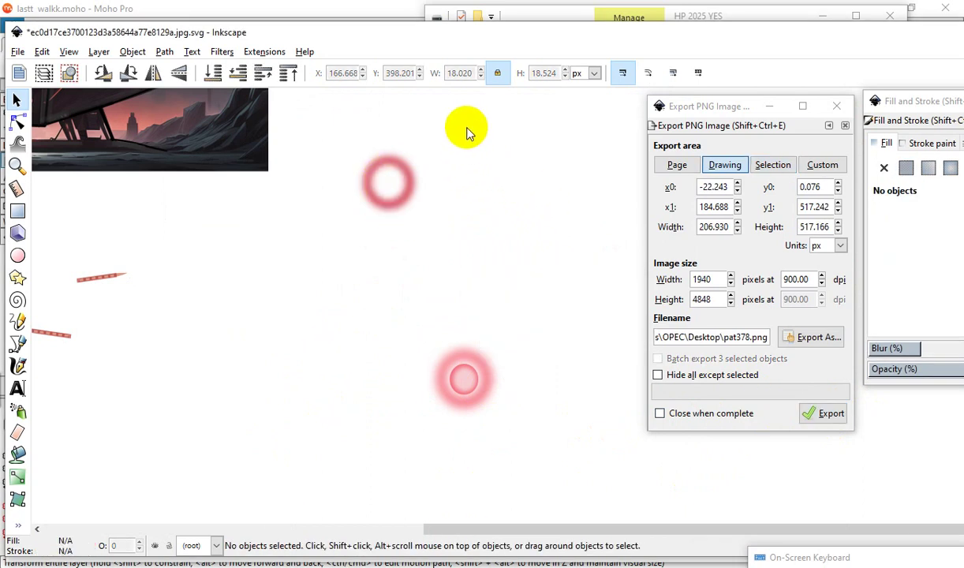
Export the upper glowing ring as path1467.png at 900 dpi.
{"action": "left_click_drag", "start_coordinate": [466, 133], "coordinate": [344, 275]}
{"action": "left_click_drag", "start_coordinate": [395, 217], "coordinate": [489, 209]}
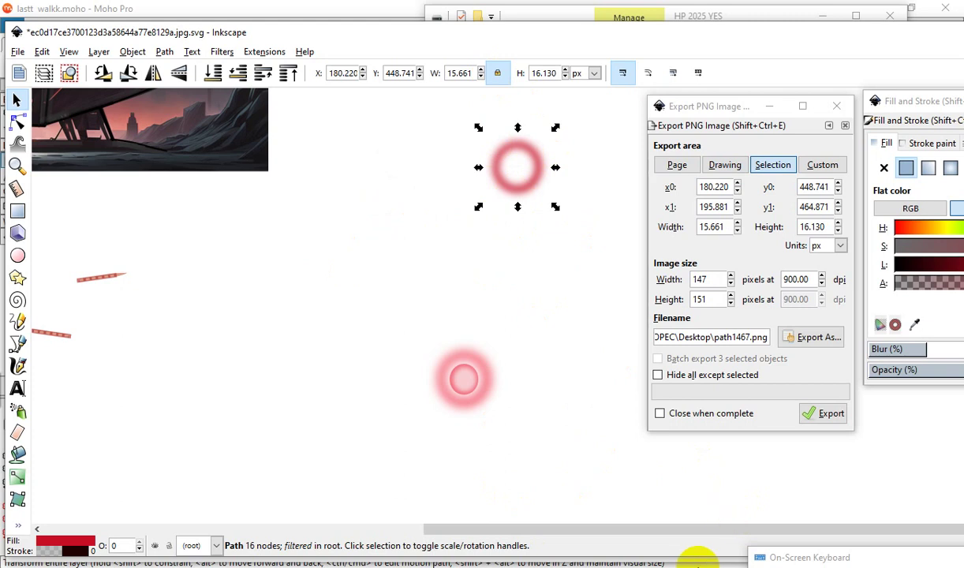
{"action": "left_click", "coordinate": [829, 417]}
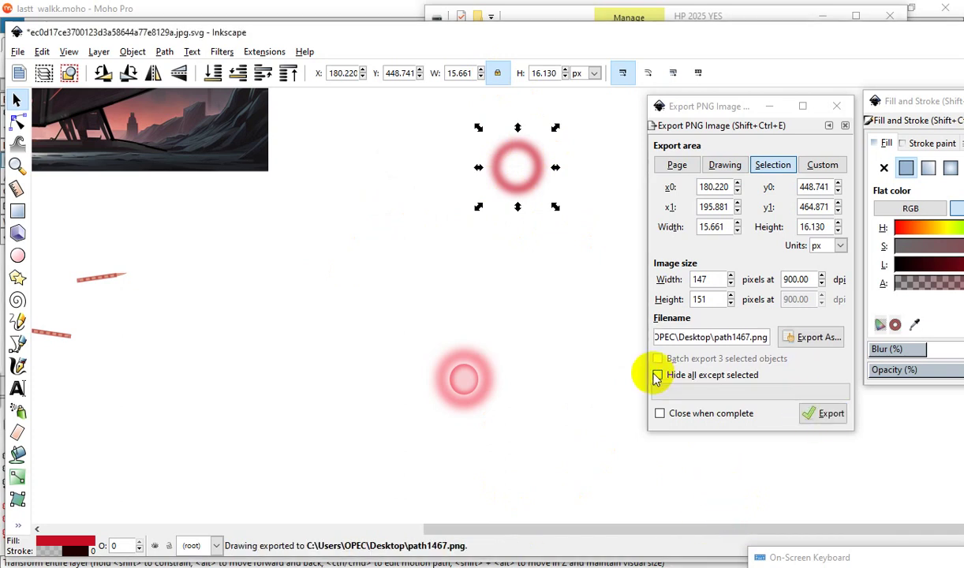
Select the embedded UFO ship image and zoom until the whole picture fits the canvas.
{"action": "scroll", "coordinate": [539, 334], "scroll_direction": "down", "scroll_amount": 2}
{"action": "scroll", "coordinate": [450, 348], "scroll_direction": "down", "scroll_amount": 2}
{"action": "scroll", "coordinate": [460, 327], "scroll_direction": "up", "scroll_amount": 2}
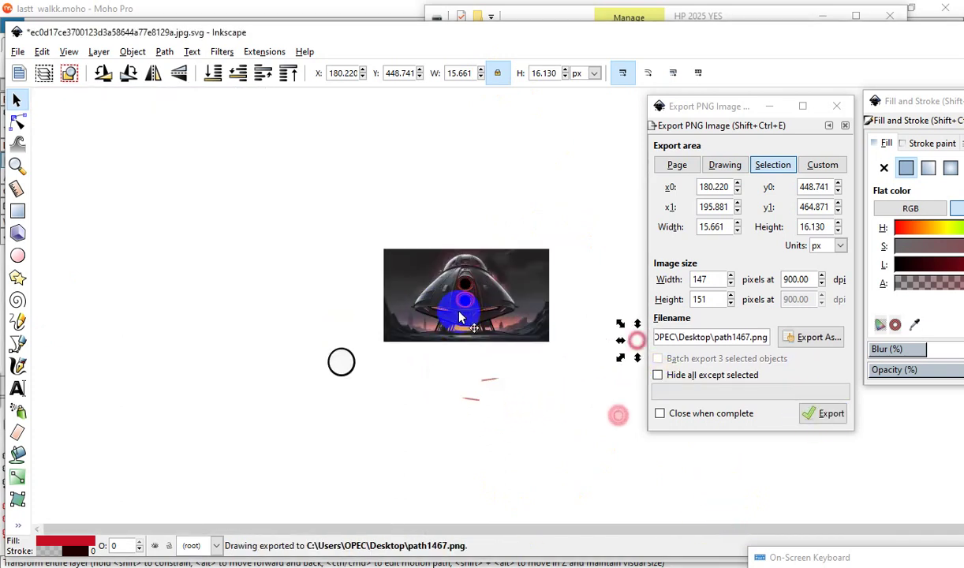
{"action": "left_click", "coordinate": [462, 317]}
{"action": "scroll", "coordinate": [402, 154], "scroll_direction": "down", "scroll_amount": 3}
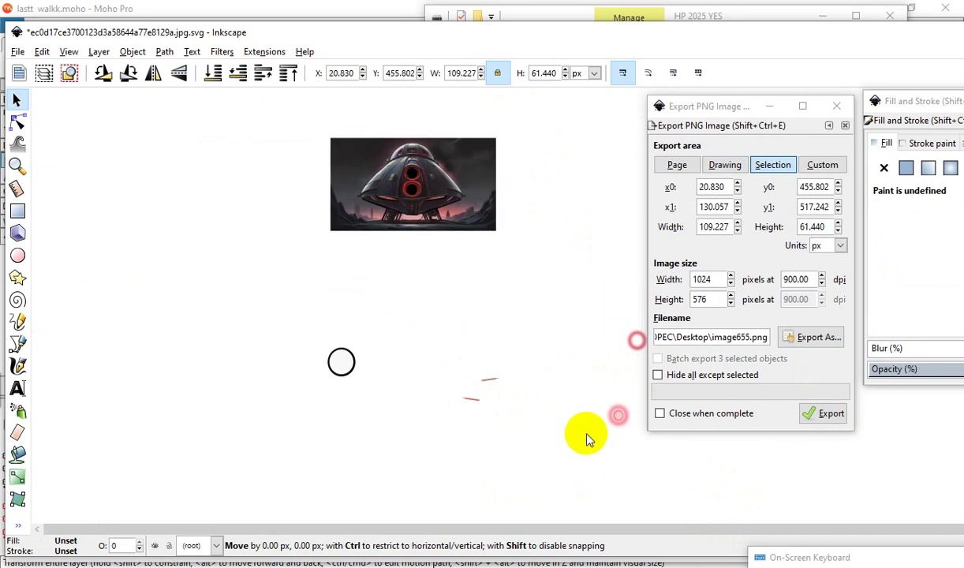
{"action": "scroll", "coordinate": [428, 170], "scroll_direction": "up", "scroll_amount": 1}
{"action": "scroll", "coordinate": [428, 170], "scroll_direction": "up", "scroll_amount": 3}
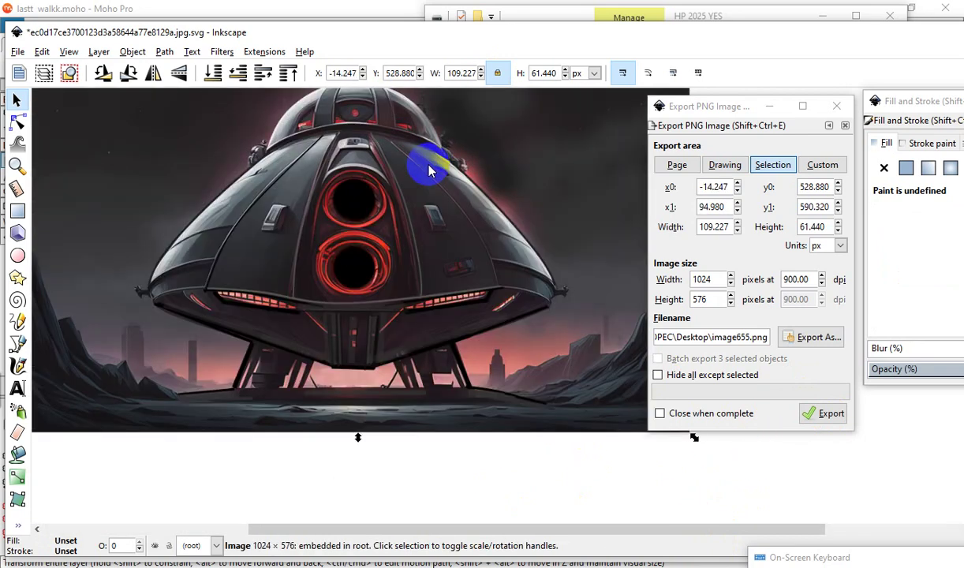
{"action": "scroll", "coordinate": [409, 248], "scroll_direction": "down", "scroll_amount": 2}
{"action": "scroll", "coordinate": [377, 262], "scroll_direction": "down", "scroll_amount": 1}
{"action": "scroll", "coordinate": [379, 357], "scroll_direction": "down", "scroll_amount": 1}
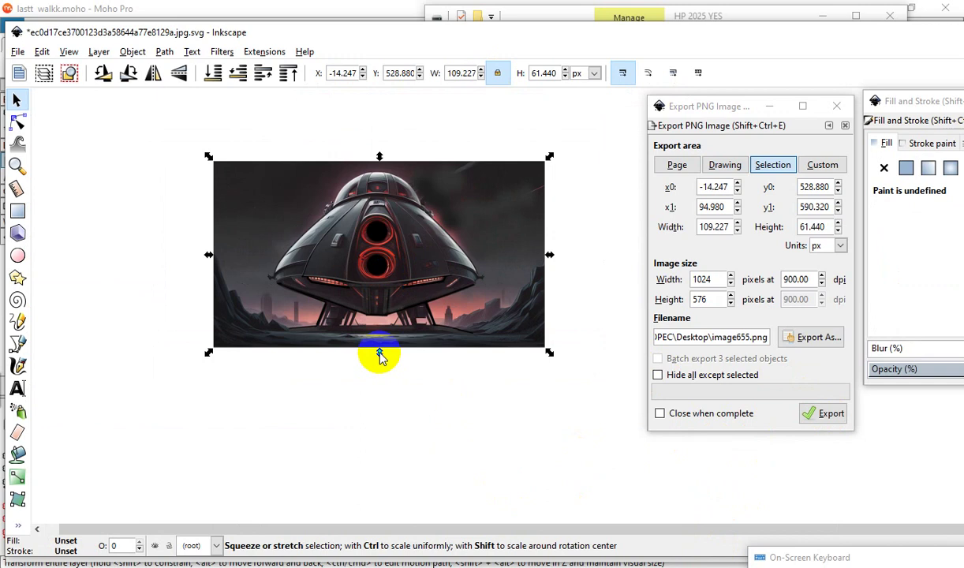
Draw an ellipse at the lower left and fill it pink with the Paint Bucket.
{"action": "left_click", "coordinate": [17, 256]}
{"action": "left_click_drag", "start_coordinate": [103, 311], "coordinate": [167, 411]}
{"action": "left_click", "coordinate": [17, 455]}
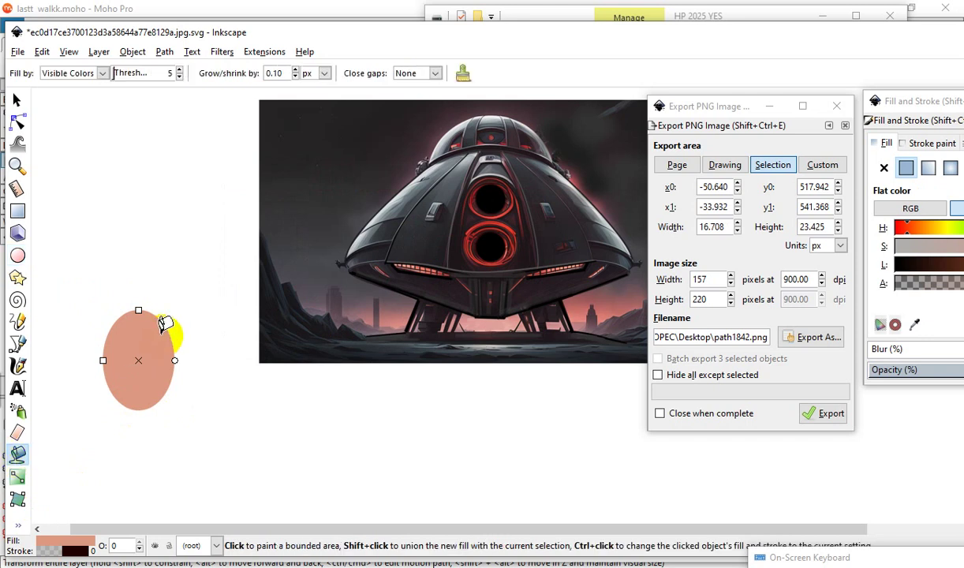
{"action": "left_click", "coordinate": [157, 328]}
{"action": "scroll", "coordinate": [118, 347], "scroll_direction": "down", "scroll_amount": 2}
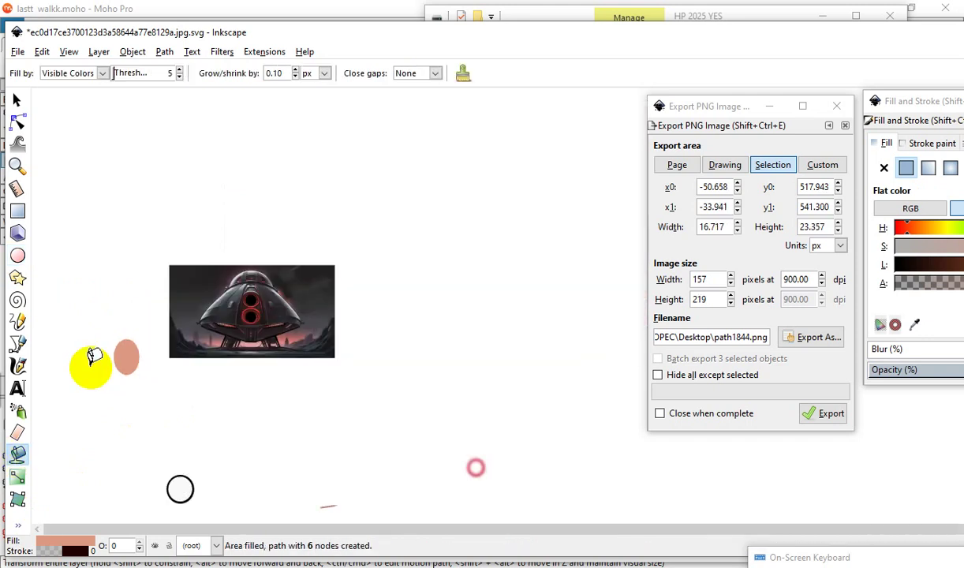
{"action": "left_click", "coordinate": [15, 101]}
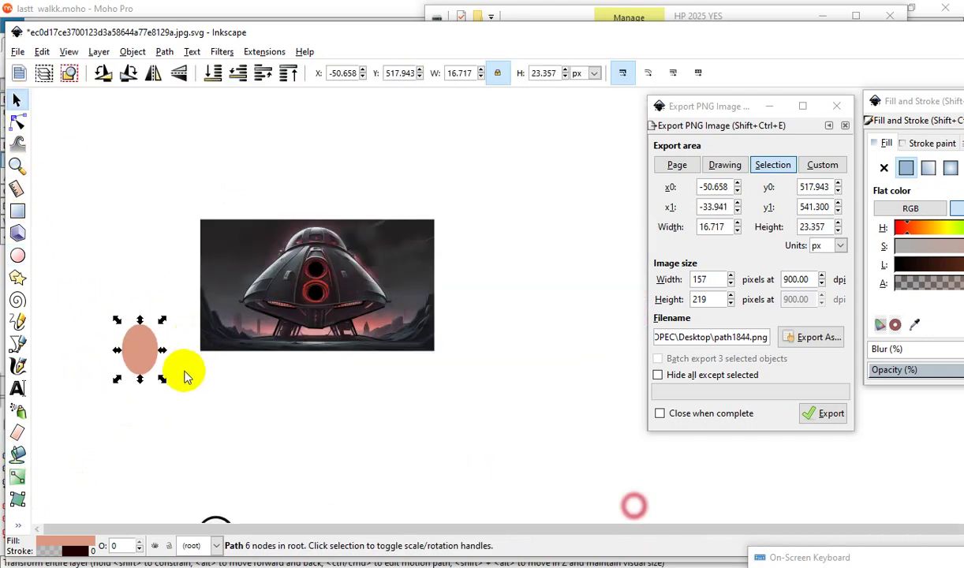
Place a copy of the pink ellipse below the ship with about 20% blur and alpha 157.
{"action": "left_click_drag", "start_coordinate": [122, 369], "coordinate": [359, 426]}
{"action": "mouse_move", "coordinate": [921, 118]}
{"action": "left_mouse_down"}
{"action": "mouse_move", "coordinate": [653, 52]}
{"action": "mouse_move", "coordinate": [612, 9]}
{"action": "left_mouse_up"}
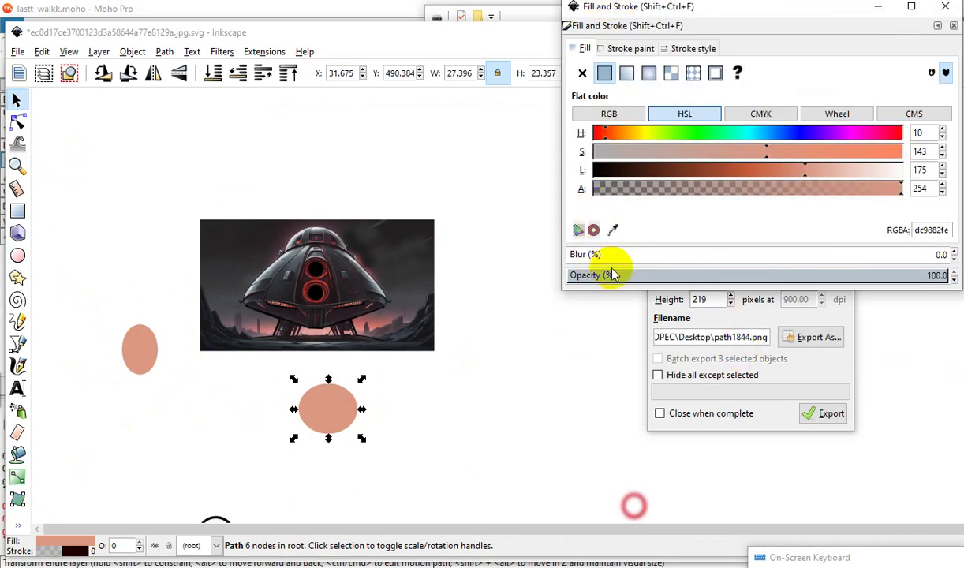
{"action": "left_click_drag", "start_coordinate": [610, 254], "coordinate": [632, 253]}
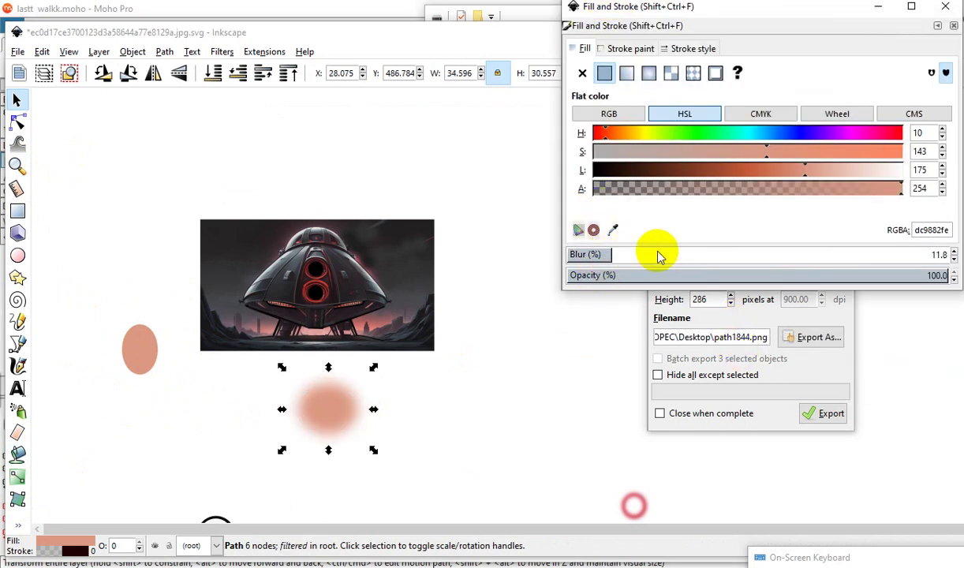
{"action": "left_click", "coordinate": [659, 254]}
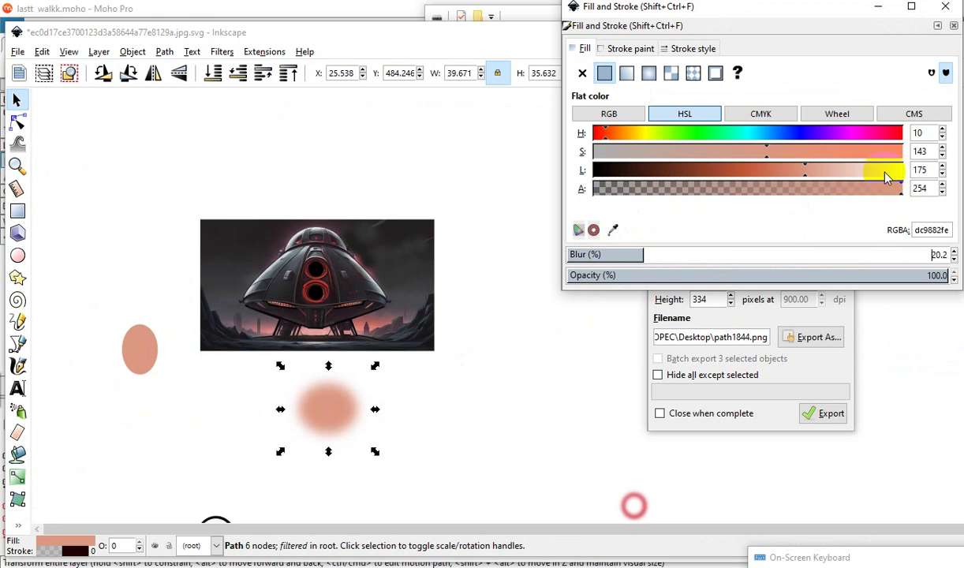
{"action": "left_click", "coordinate": [785, 195]}
Move the blurred glow onto the ship's centre and stretch it wider across the hull.
{"action": "mouse_move", "coordinate": [344, 431]}
{"action": "left_mouse_down"}
{"action": "mouse_move", "coordinate": [253, 266]}
{"action": "mouse_move", "coordinate": [224, 273]}
{"action": "left_mouse_up"}
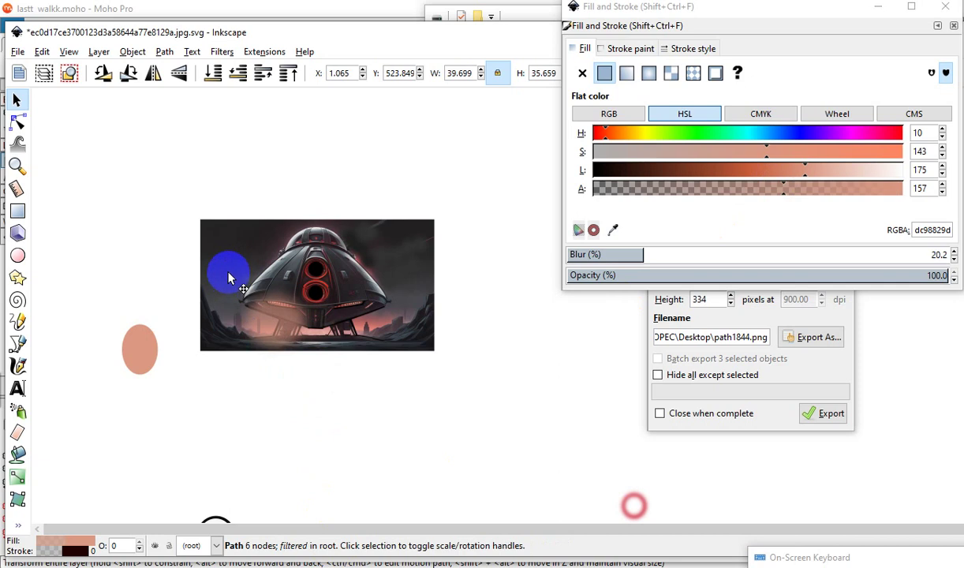
{"action": "scroll", "coordinate": [304, 340], "scroll_direction": "up", "scroll_amount": 3, "text": "ctrl"}
{"action": "mouse_move", "coordinate": [216, 313]}
{"action": "left_mouse_down"}
{"action": "mouse_move", "coordinate": [223, 312]}
{"action": "mouse_move", "coordinate": [205, 274]}
{"action": "left_mouse_up"}
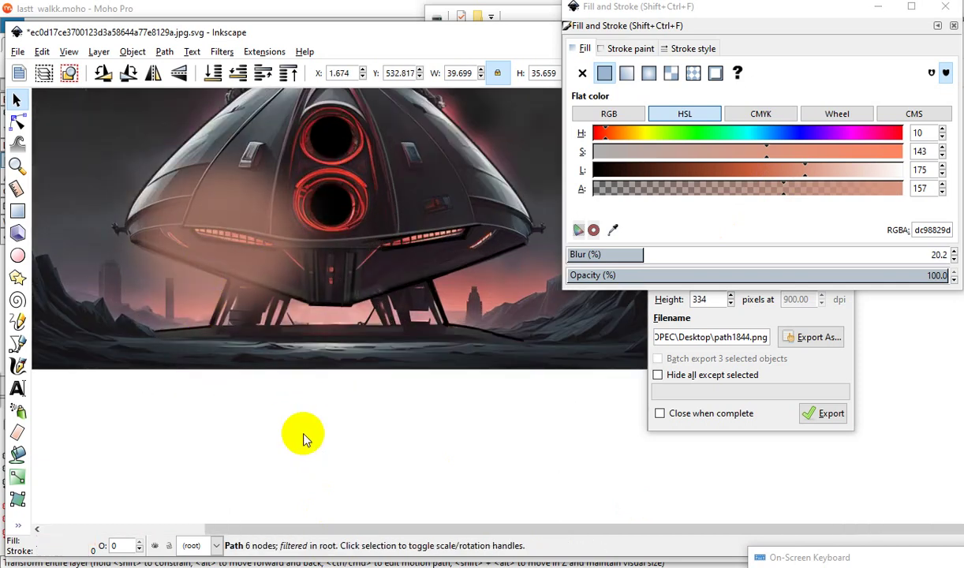
{"action": "scroll", "coordinate": [301, 429], "scroll_direction": "down", "scroll_amount": 1, "text": "ctrl"}
{"action": "mouse_move", "coordinate": [301, 420]}
{"action": "left_mouse_down"}
{"action": "mouse_move", "coordinate": [323, 305]}
{"action": "mouse_move", "coordinate": [335, 305]}
{"action": "left_mouse_up"}
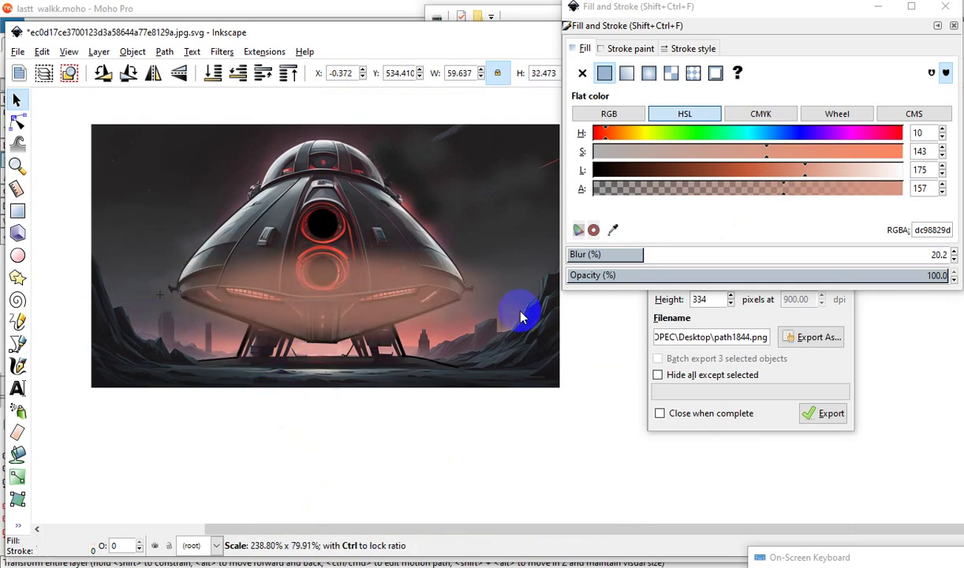
{"action": "left_click_drag", "start_coordinate": [335, 299], "coordinate": [454, 316]}
{"action": "left_click_drag", "start_coordinate": [315, 250], "coordinate": [387, 199]}
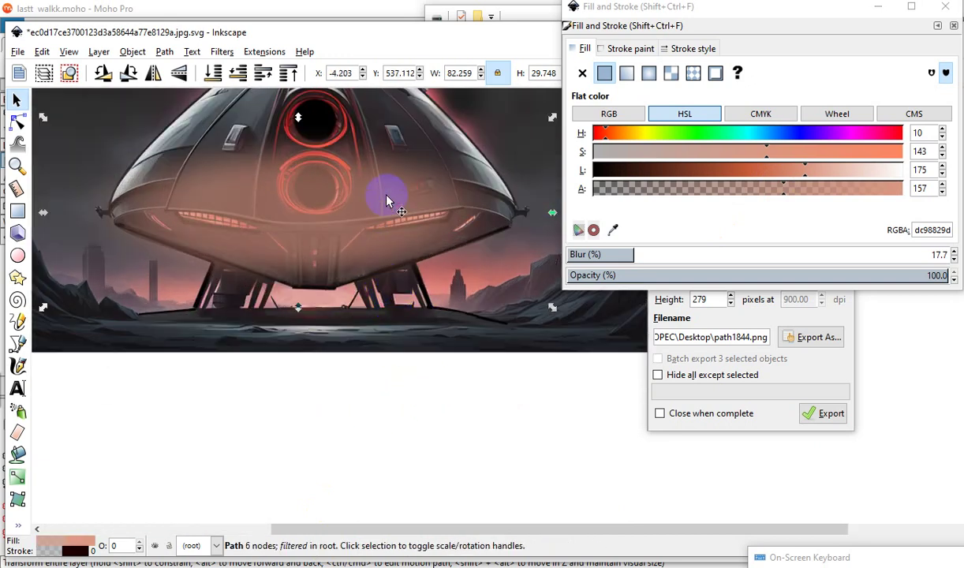
Lower the glow onto the hull and stretch it taller over the portholes.
{"action": "scroll", "coordinate": [386, 199], "scroll_direction": "down", "scroll_amount": 2}
{"action": "scroll", "coordinate": [319, 228], "scroll_direction": "down", "scroll_amount": 1}
{"action": "scroll", "coordinate": [319, 293], "scroll_direction": "up", "scroll_amount": 2}
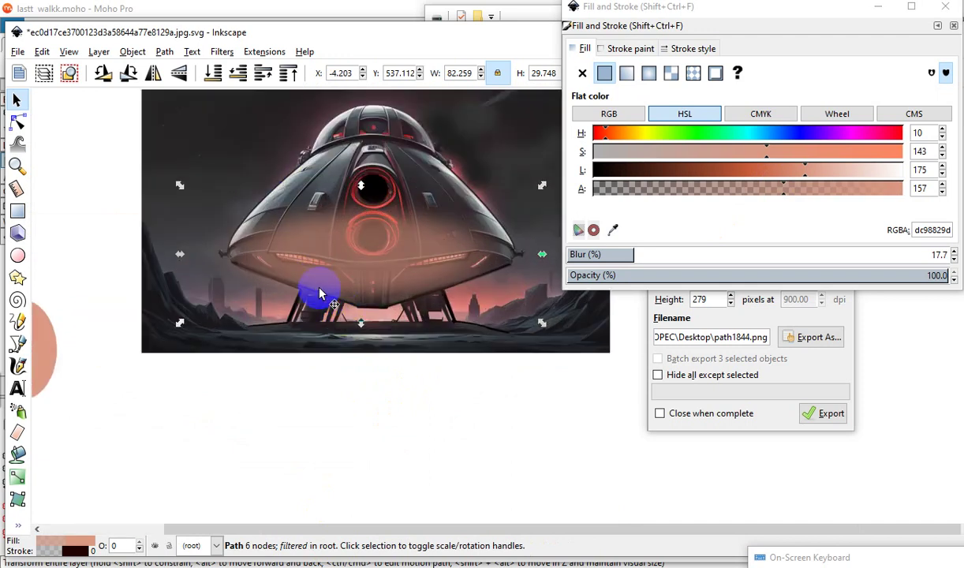
{"action": "mouse_move", "coordinate": [345, 266]}
{"action": "left_mouse_down"}
{"action": "mouse_move", "coordinate": [337, 301]}
{"action": "mouse_move", "coordinate": [349, 169]}
{"action": "left_mouse_up"}
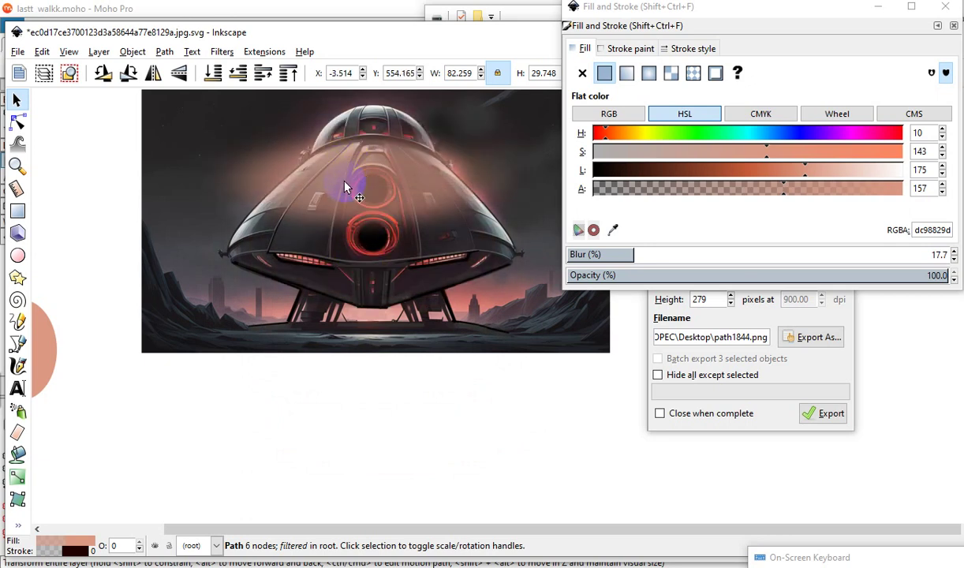
{"action": "left_click_drag", "start_coordinate": [350, 172], "coordinate": [359, 251]}
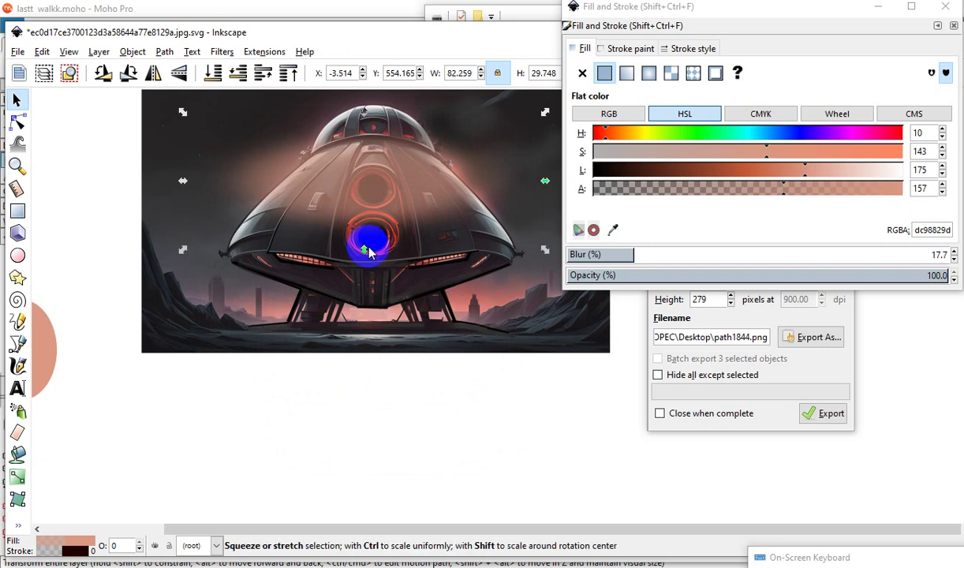
{"action": "left_click_drag", "start_coordinate": [364, 254], "coordinate": [380, 300]}
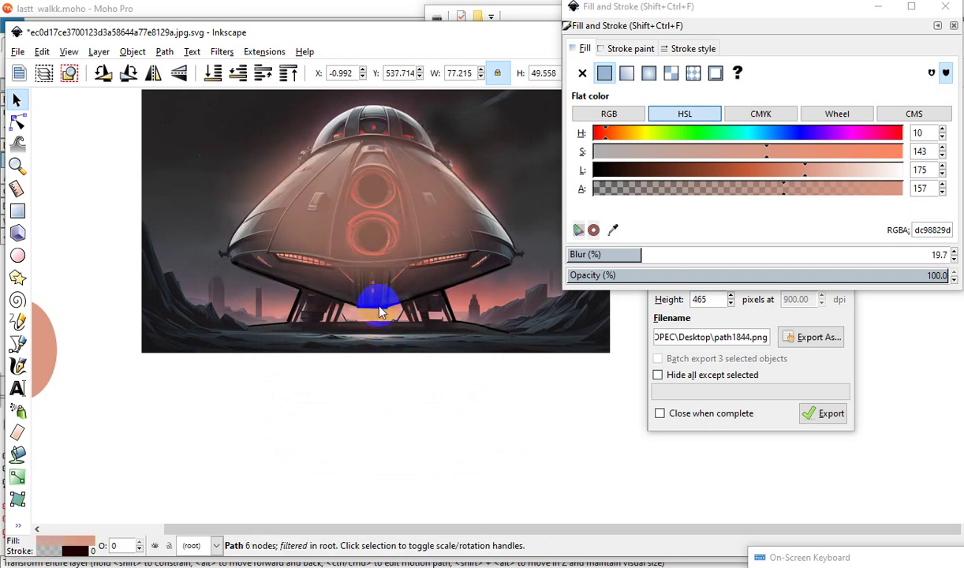
{"action": "scroll", "coordinate": [380, 300], "scroll_direction": "down", "scroll_amount": 1}
{"action": "scroll", "coordinate": [410, 316], "scroll_direction": "up", "scroll_amount": 3}
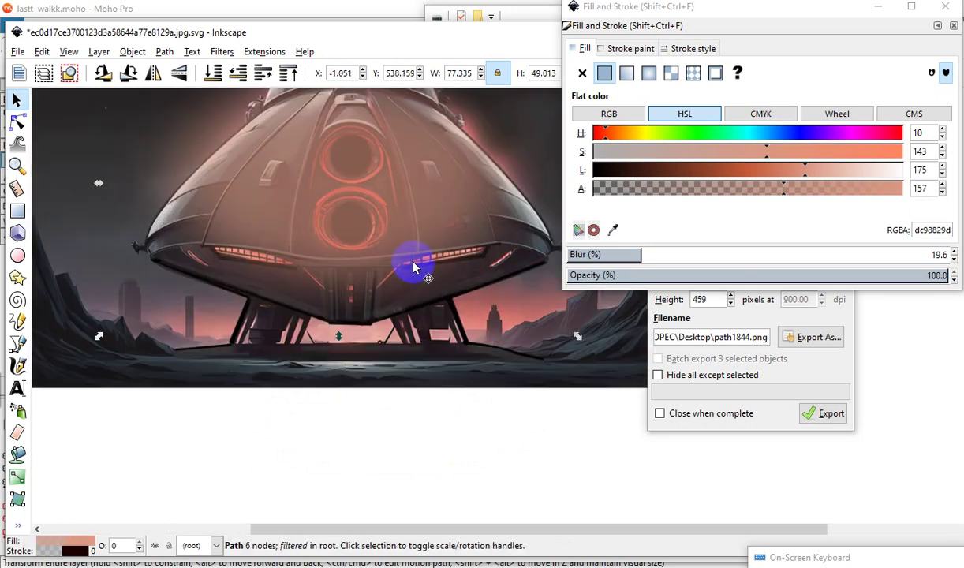
{"action": "scroll", "coordinate": [355, 324], "scroll_direction": "down", "scroll_amount": 5}
{"action": "scroll", "coordinate": [393, 398], "scroll_direction": "down", "scroll_amount": 1}
Move the glow off the picture and export the UFO picture as image655.png at 1024 × 576.
{"action": "scroll", "coordinate": [371, 351], "scroll_direction": "up", "scroll_amount": 2}
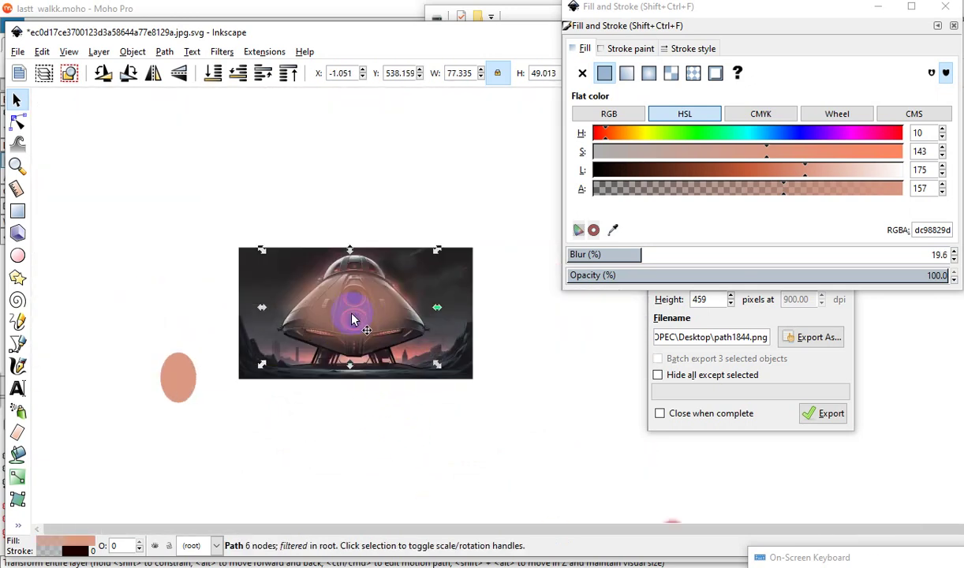
{"action": "left_click_drag", "start_coordinate": [355, 318], "coordinate": [113, 117]}
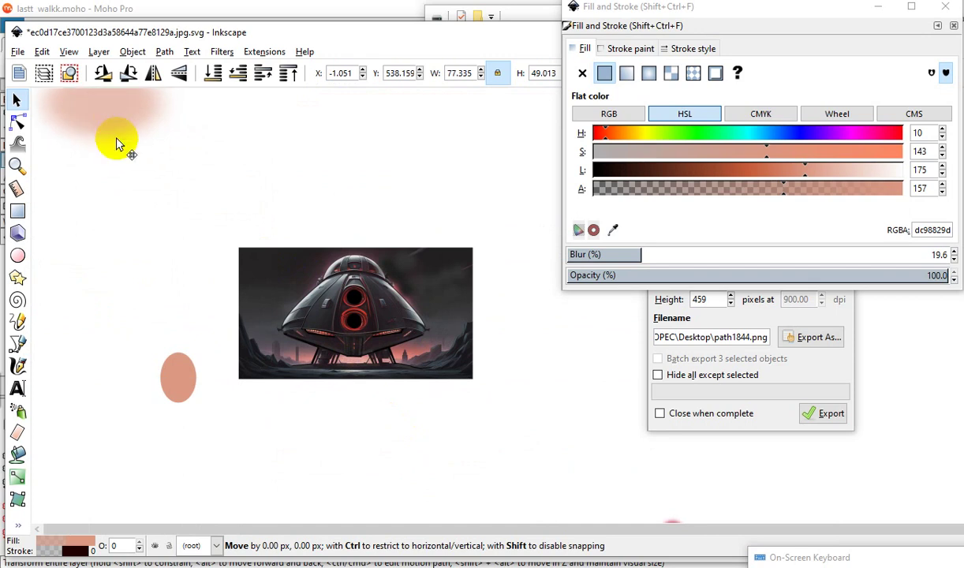
{"action": "left_click", "coordinate": [355, 298]}
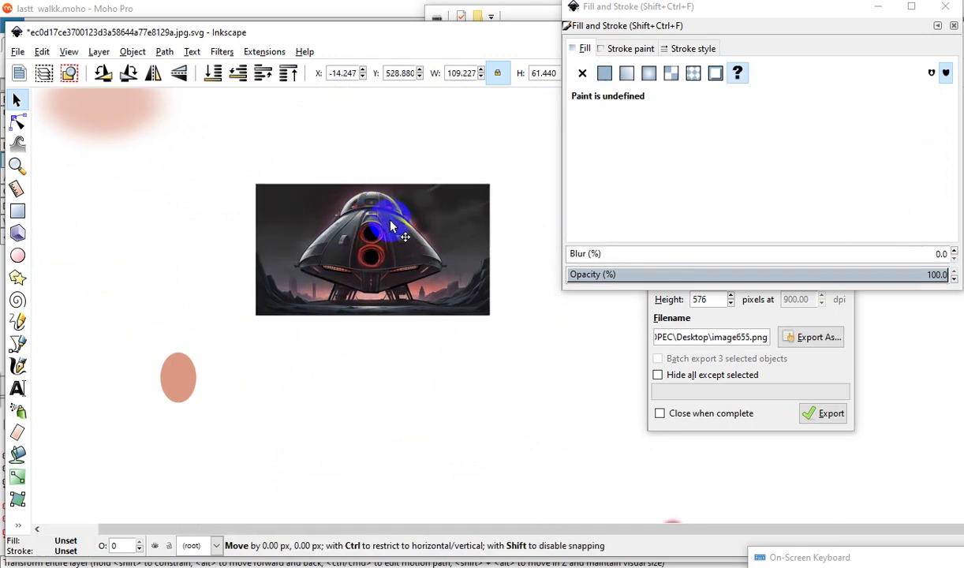
{"action": "left_click_drag", "start_coordinate": [355, 294], "coordinate": [388, 234]}
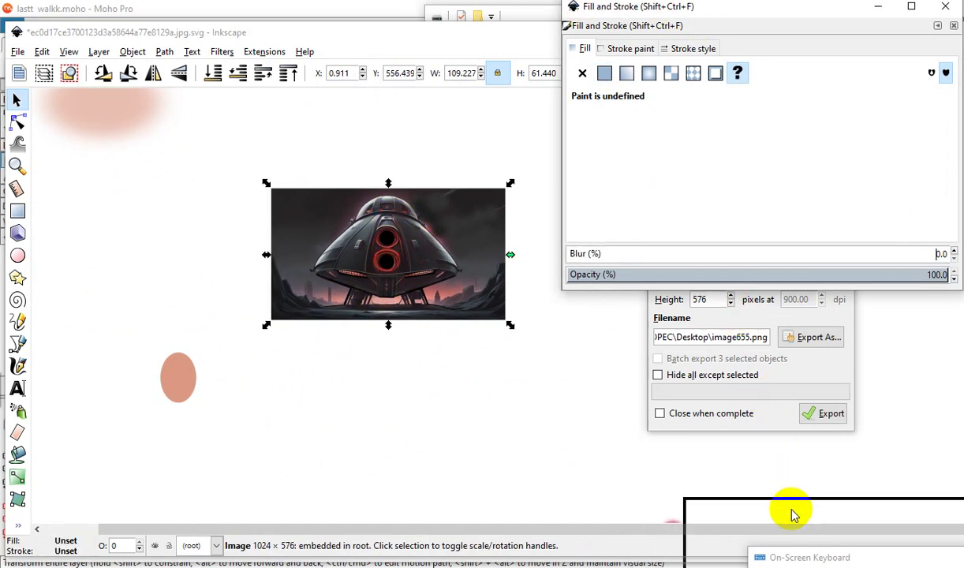
{"action": "left_click_drag", "start_coordinate": [748, 338], "coordinate": [789, 505]}
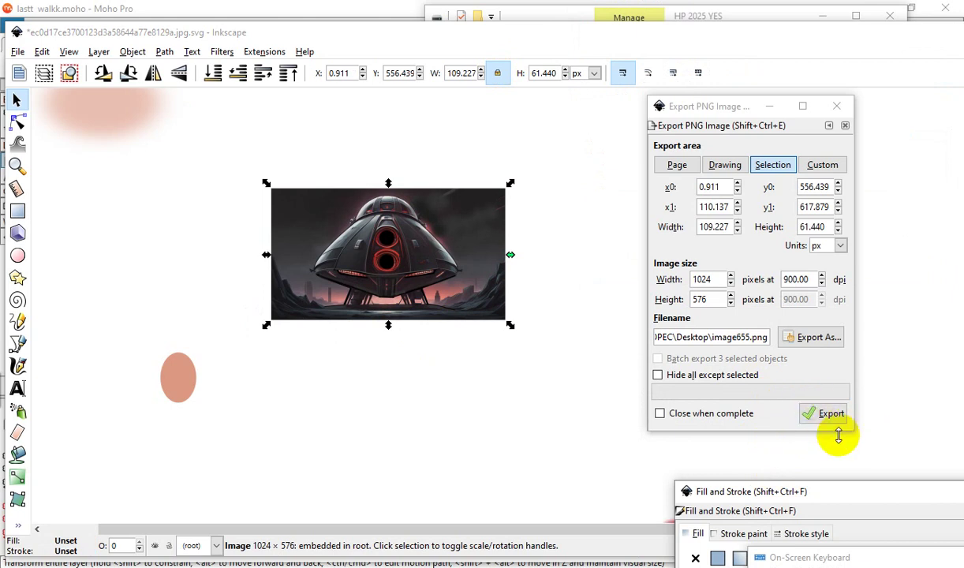
{"action": "left_click", "coordinate": [811, 422]}
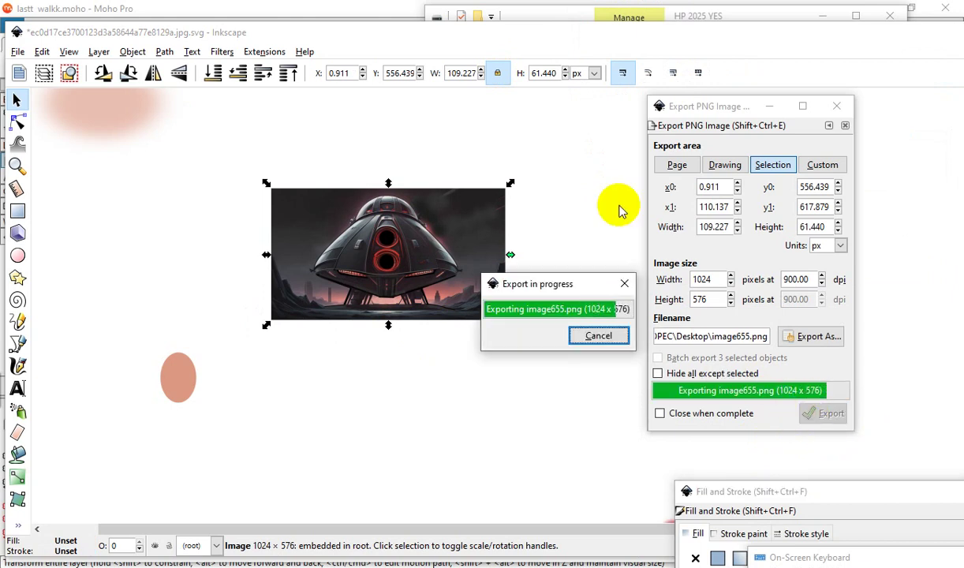
Export the blurred pink glow shape as path1844.png.
{"action": "left_click", "coordinate": [100, 119]}
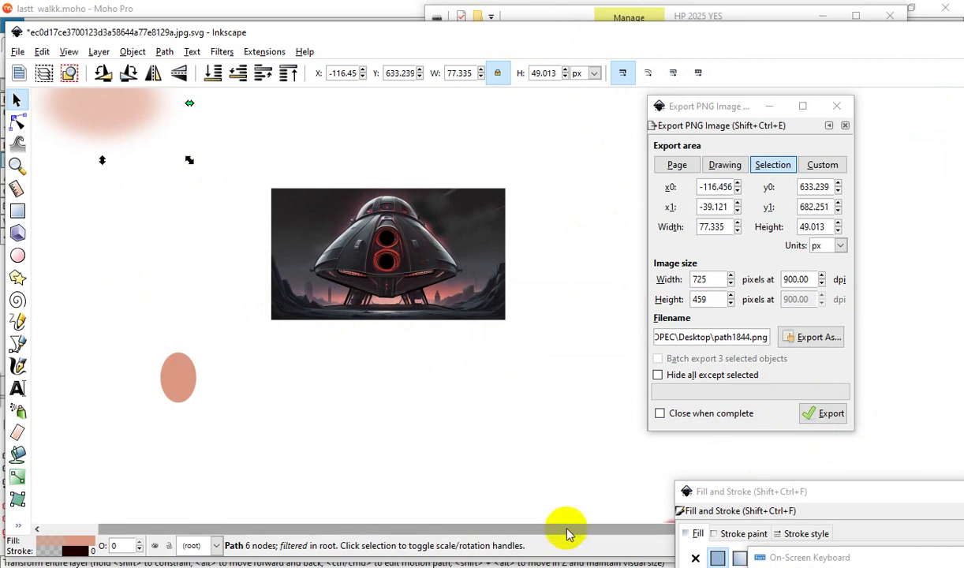
{"action": "left_click", "coordinate": [828, 418]}
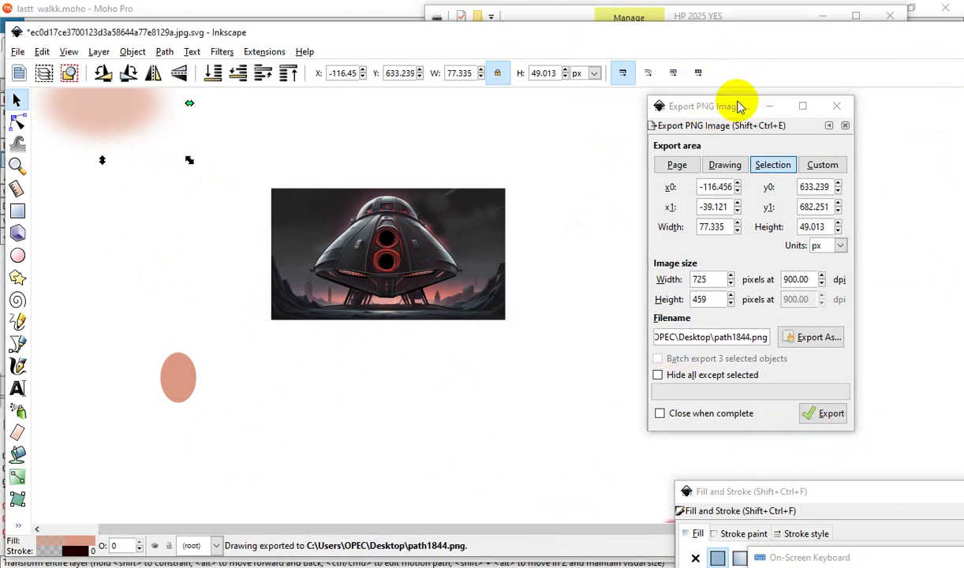
{"action": "mouse_move", "coordinate": [737, 107]}
{"action": "left_mouse_down"}
{"action": "mouse_move", "coordinate": [841, 103]}
{"action": "mouse_move", "coordinate": [856, 86]}
{"action": "left_mouse_up"}
{"action": "scroll", "coordinate": [473, 335], "scroll_direction": "down", "scroll_amount": 1}
Deselect everything, zoom in on the lower blurred ring and select only that small ellipse.
{"action": "scroll", "coordinate": [430, 340], "scroll_direction": "down", "scroll_amount": 1}
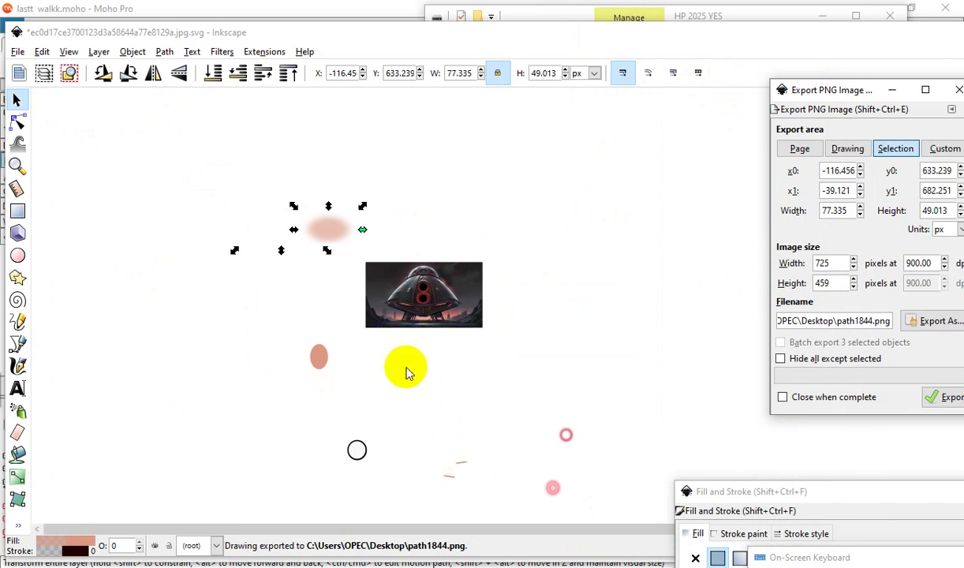
{"action": "left_click", "coordinate": [550, 416]}
{"action": "scroll", "coordinate": [514, 454], "scroll_direction": "up", "scroll_amount": 1}
{"action": "scroll", "coordinate": [519, 453], "scroll_direction": "down", "scroll_amount": 1}
{"action": "scroll", "coordinate": [410, 345], "scroll_direction": "up", "scroll_amount": 3}
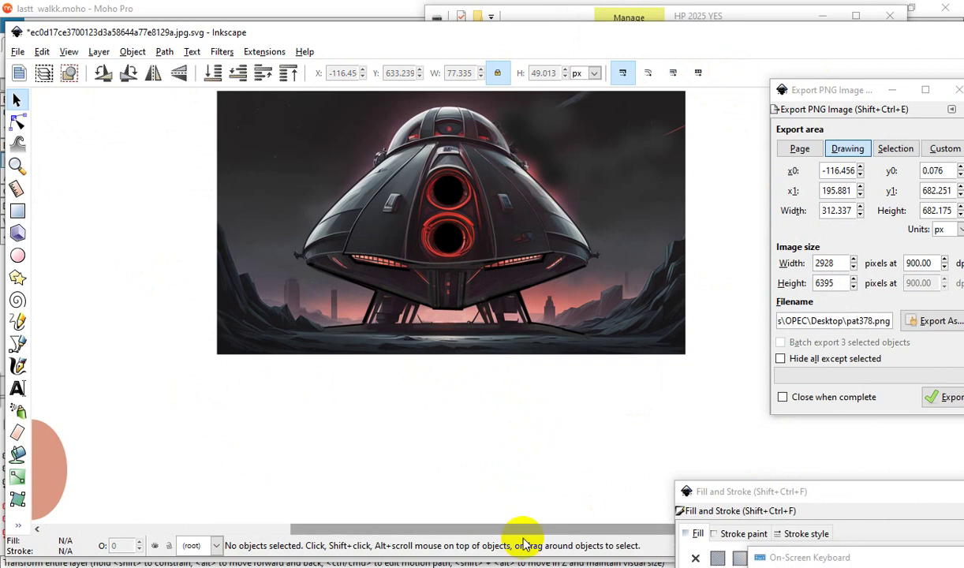
{"action": "scroll", "coordinate": [491, 453], "scroll_direction": "up", "scroll_amount": 2}
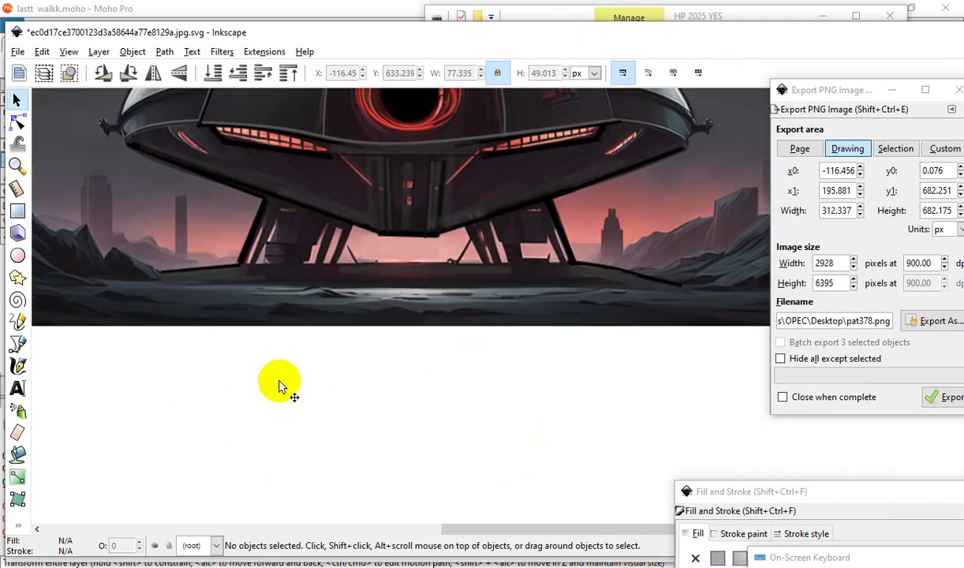
{"action": "scroll", "coordinate": [506, 344], "scroll_direction": "down", "scroll_amount": 2}
{"action": "scroll", "coordinate": [300, 269], "scroll_direction": "down", "scroll_amount": 1}
{"action": "scroll", "coordinate": [300, 269], "scroll_direction": "down", "scroll_amount": 3}
{"action": "scroll", "coordinate": [527, 506], "scroll_direction": "down", "scroll_amount": 1}
{"action": "scroll", "coordinate": [501, 470], "scroll_direction": "up", "scroll_amount": 1}
{"action": "scroll", "coordinate": [464, 471], "scroll_direction": "up", "scroll_amount": 1}
{"action": "scroll", "coordinate": [441, 456], "scroll_direction": "down", "scroll_amount": 1}
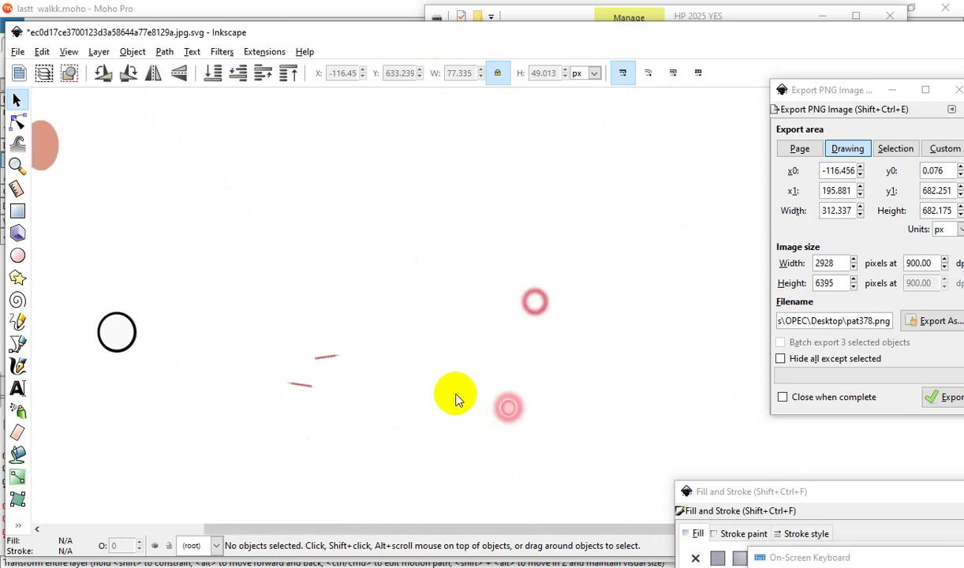
{"action": "scroll", "coordinate": [456, 400], "scroll_direction": "down", "scroll_amount": 1}
{"action": "scroll", "coordinate": [412, 409], "scroll_direction": "down", "scroll_amount": 1}
{"action": "scroll", "coordinate": [213, 359], "scroll_direction": "up", "scroll_amount": 3}
{"action": "scroll", "coordinate": [383, 360], "scroll_direction": "up", "scroll_amount": 3}
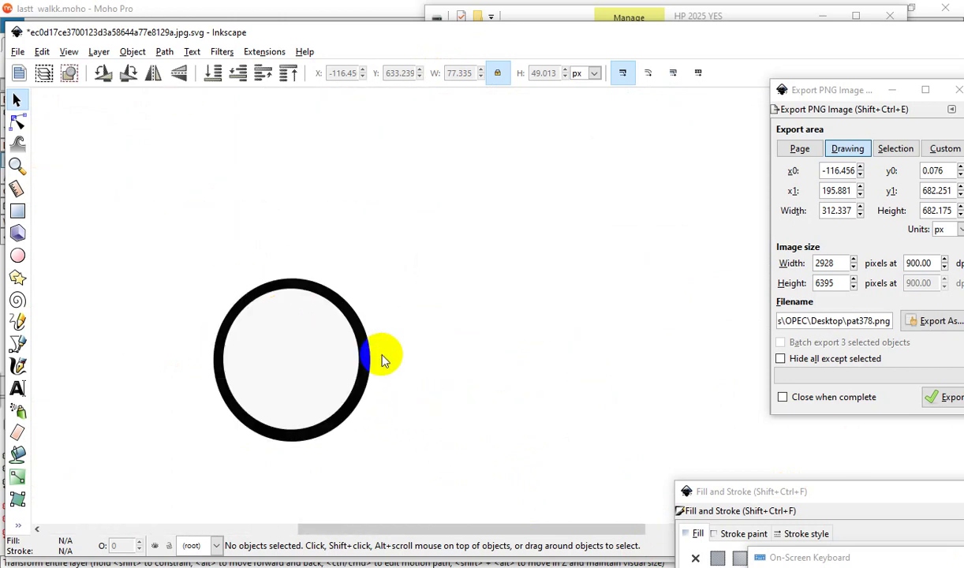
{"action": "scroll", "coordinate": [363, 386], "scroll_direction": "down", "scroll_amount": 2}
{"action": "scroll", "coordinate": [261, 303], "scroll_direction": "down", "scroll_amount": 4}
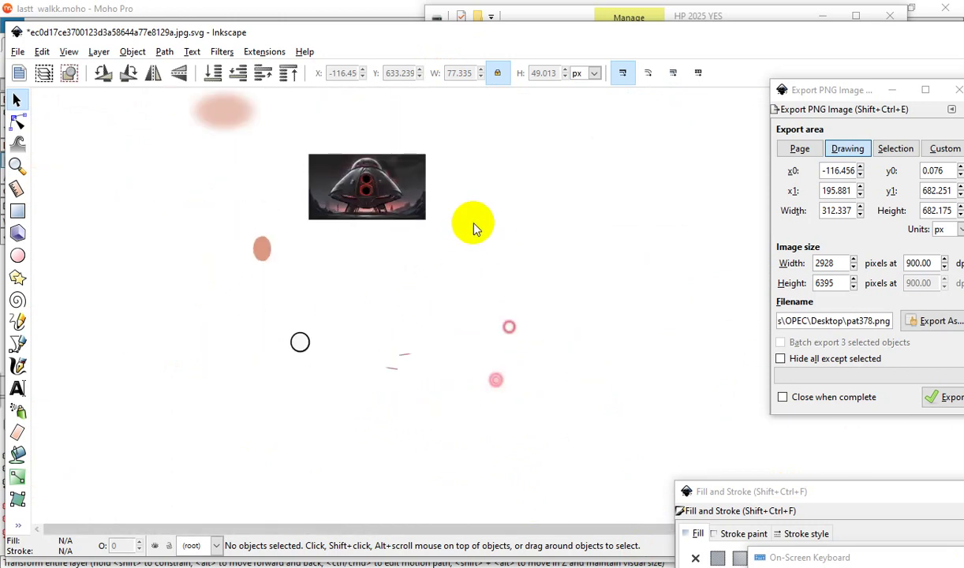
{"action": "scroll", "coordinate": [497, 348], "scroll_direction": "up", "scroll_amount": 2}
{"action": "scroll", "coordinate": [498, 379], "scroll_direction": "up", "scroll_amount": 2}
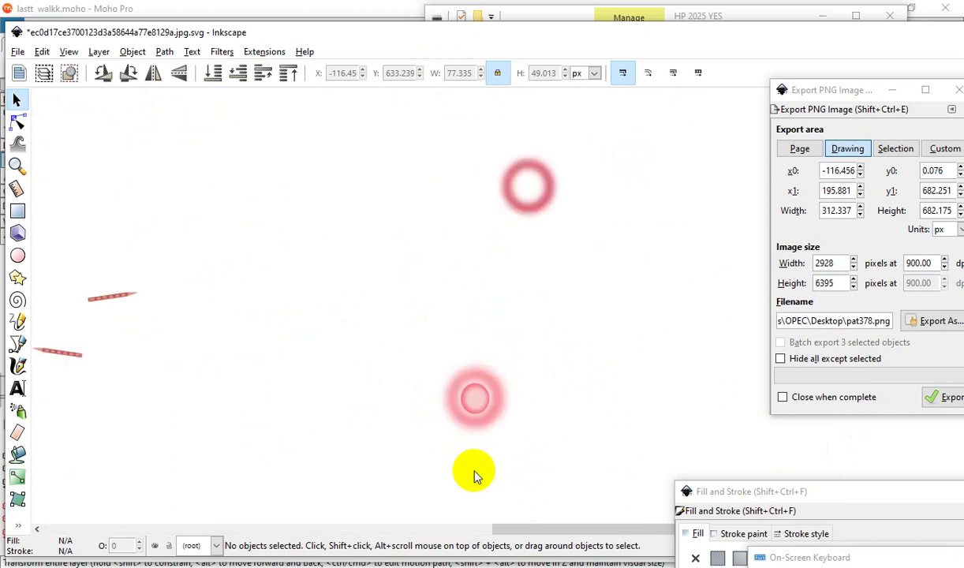
{"action": "scroll", "coordinate": [516, 436], "scroll_direction": "up", "scroll_amount": 1}
{"action": "scroll", "coordinate": [495, 409], "scroll_direction": "up", "scroll_amount": 2}
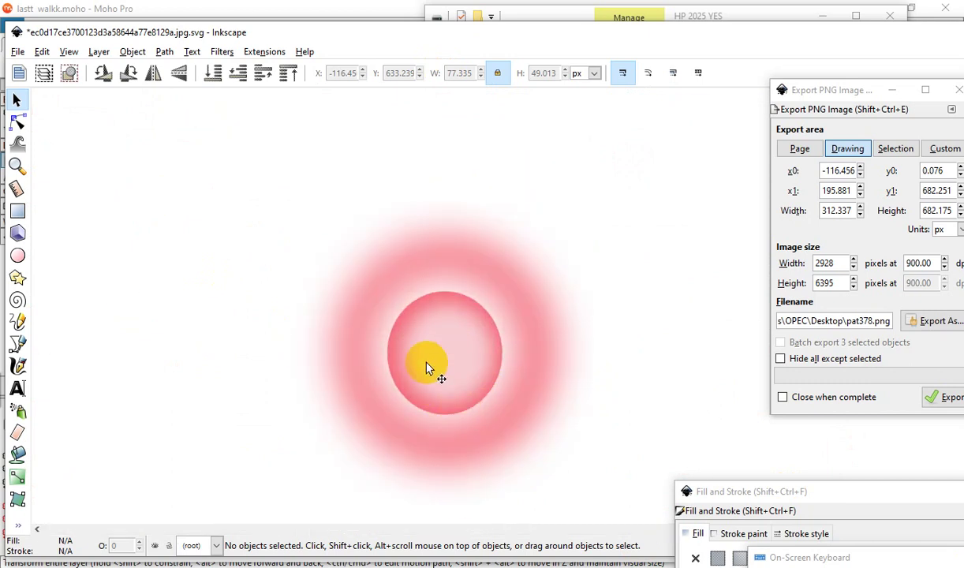
{"action": "left_click", "coordinate": [447, 351]}
{"action": "scroll", "coordinate": [443, 347], "scroll_direction": "down", "scroll_amount": 4}
Raise the ellipse fill's lightness to 148 for a light cyan core.
{"action": "scroll", "coordinate": [423, 335], "scroll_direction": "down", "scroll_amount": 2}
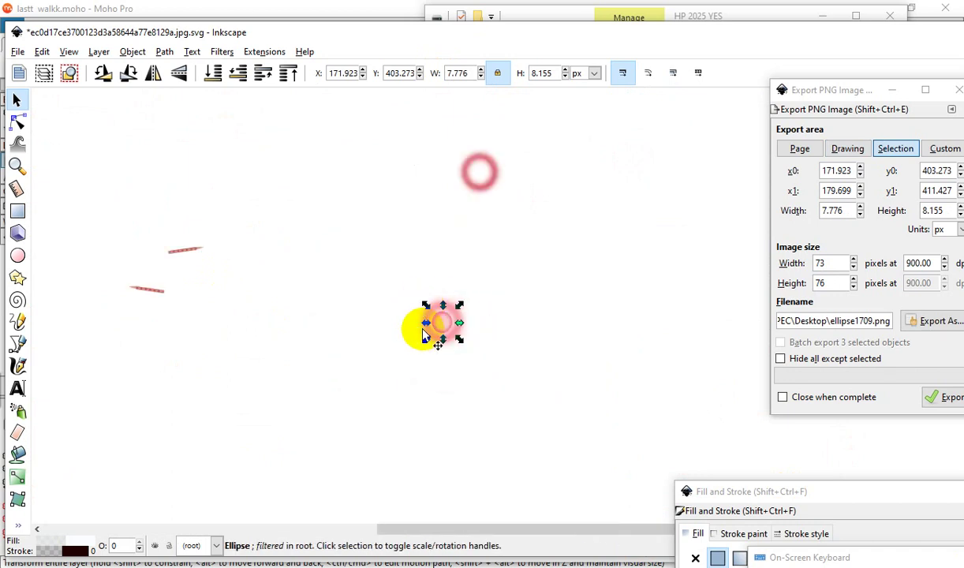
{"action": "left_click_drag", "start_coordinate": [839, 97], "coordinate": [595, 376]}
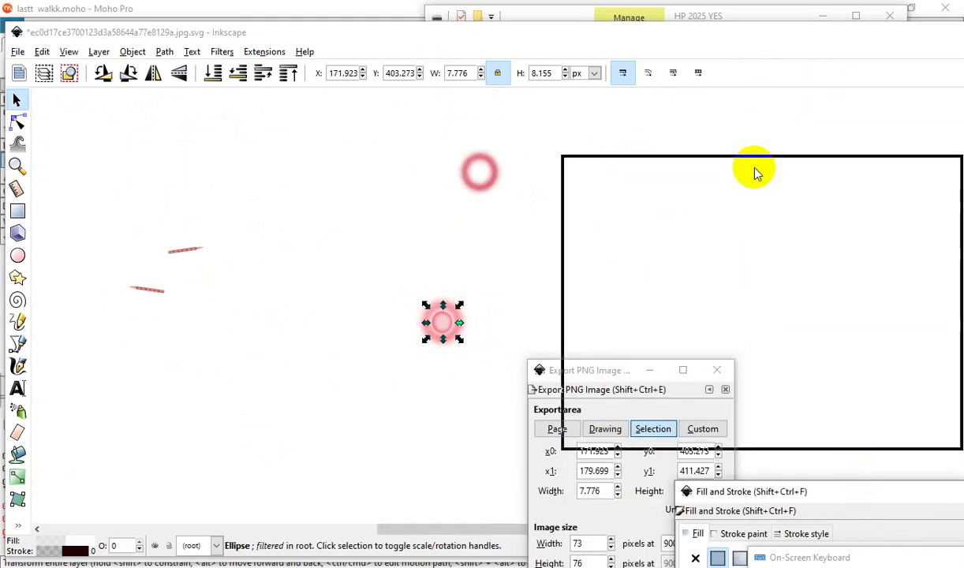
{"action": "left_click_drag", "start_coordinate": [869, 494], "coordinate": [728, 56]}
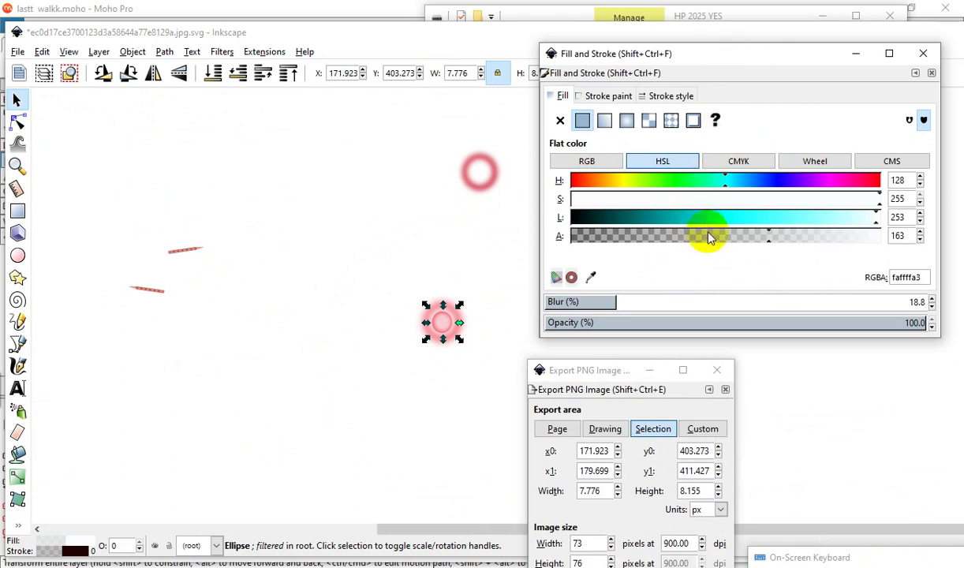
{"action": "left_click", "coordinate": [689, 221]}
{"action": "scroll", "coordinate": [474, 351], "scroll_direction": "up", "scroll_amount": 3}
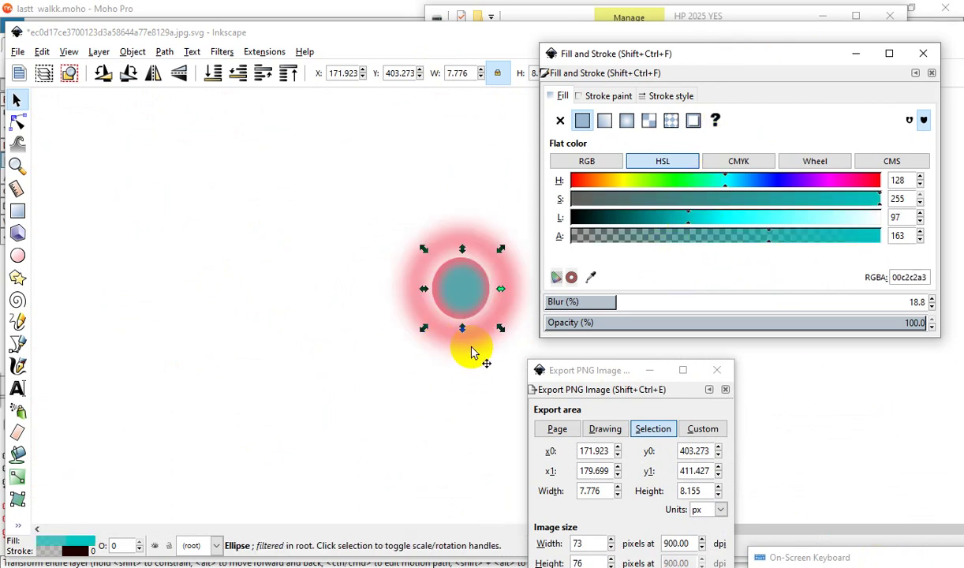
{"action": "scroll", "coordinate": [497, 323], "scroll_direction": "up", "scroll_amount": 2}
{"action": "scroll", "coordinate": [466, 349], "scroll_direction": "up", "scroll_amount": 2}
{"action": "scroll", "coordinate": [299, 268], "scroll_direction": "down", "scroll_amount": 3}
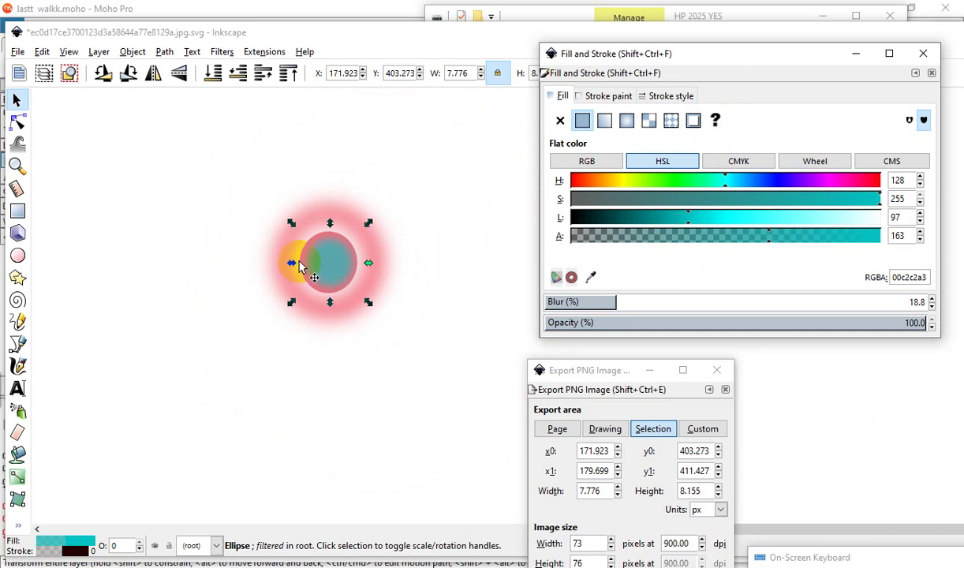
{"action": "scroll", "coordinate": [316, 275], "scroll_direction": "up", "scroll_amount": 1}
{"action": "left_click", "coordinate": [614, 223]}
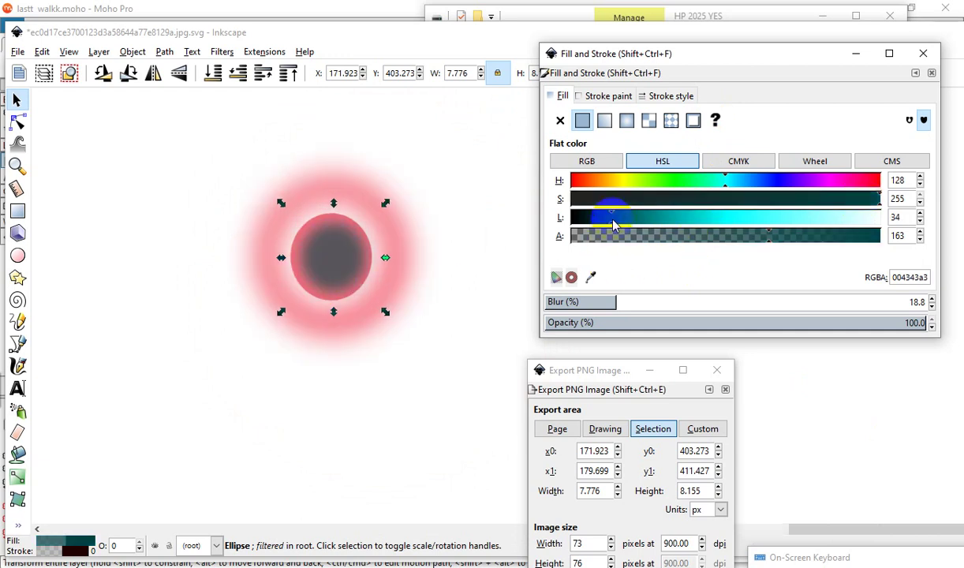
{"action": "left_click_drag", "start_coordinate": [663, 221], "coordinate": [746, 227]}
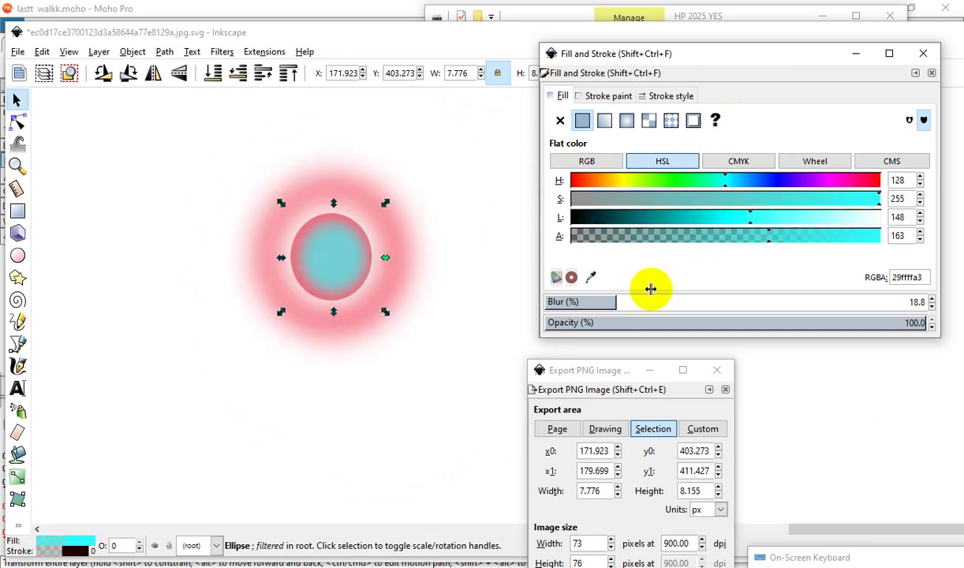
Set the outer blurred glow's hue to 146 for blue, then select all three glow parts.
{"action": "left_click", "coordinate": [338, 399]}
{"action": "left_click", "coordinate": [373, 326]}
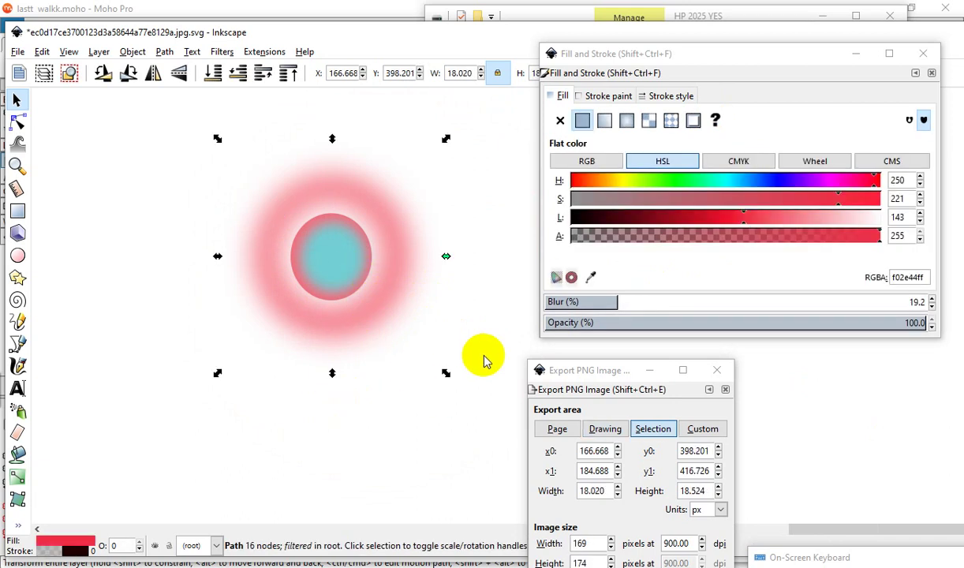
{"action": "left_click", "coordinate": [750, 183]}
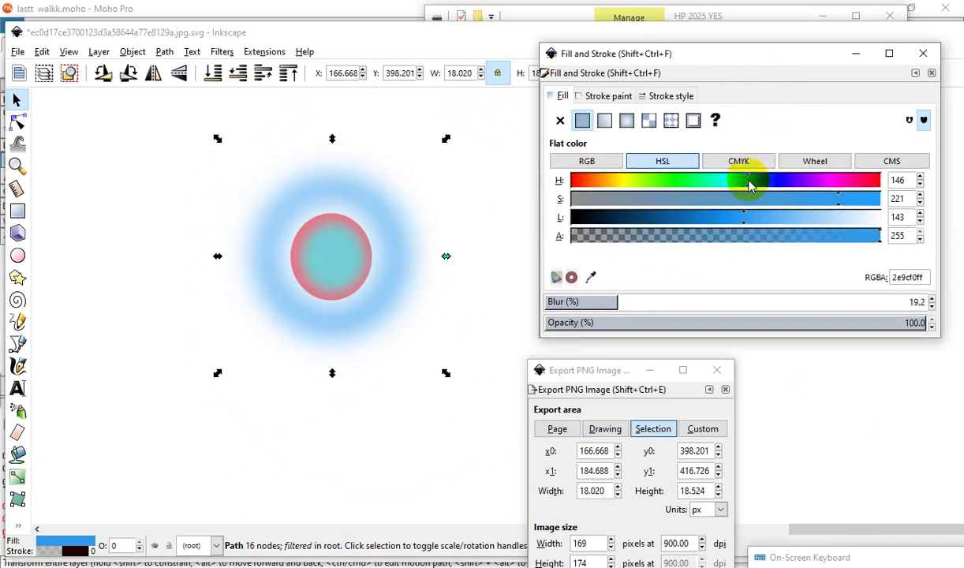
{"action": "key", "text": "minus"}
{"action": "key", "text": "minus"}
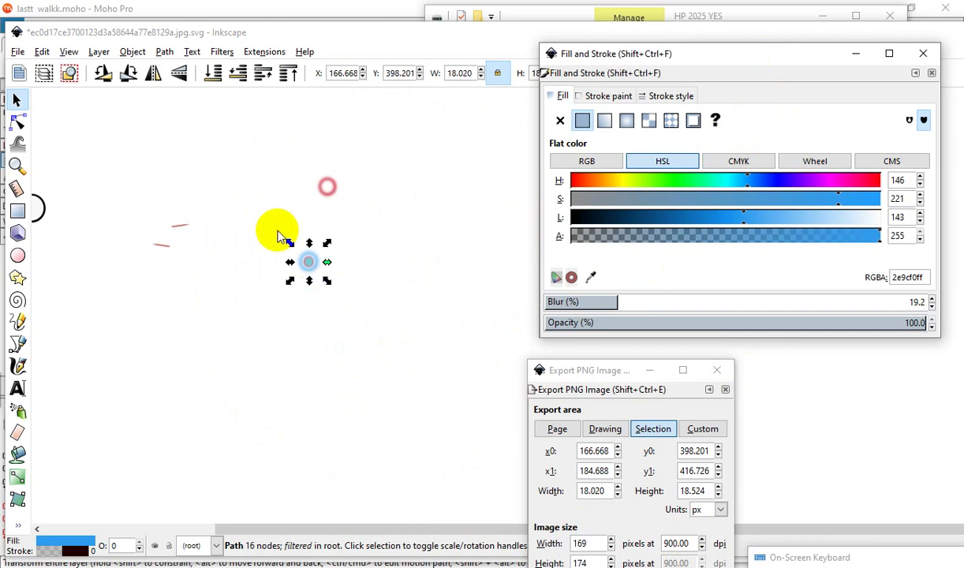
{"action": "left_click", "coordinate": [308, 388]}
{"action": "scroll", "coordinate": [265, 376], "scroll_direction": "up", "scroll_amount": 1, "text": "ctrl"}
{"action": "left_click_drag", "start_coordinate": [267, 374], "coordinate": [490, 212]}
{"action": "scroll", "coordinate": [478, 335], "scroll_direction": "down", "scroll_amount": 3, "text": "ctrl"}
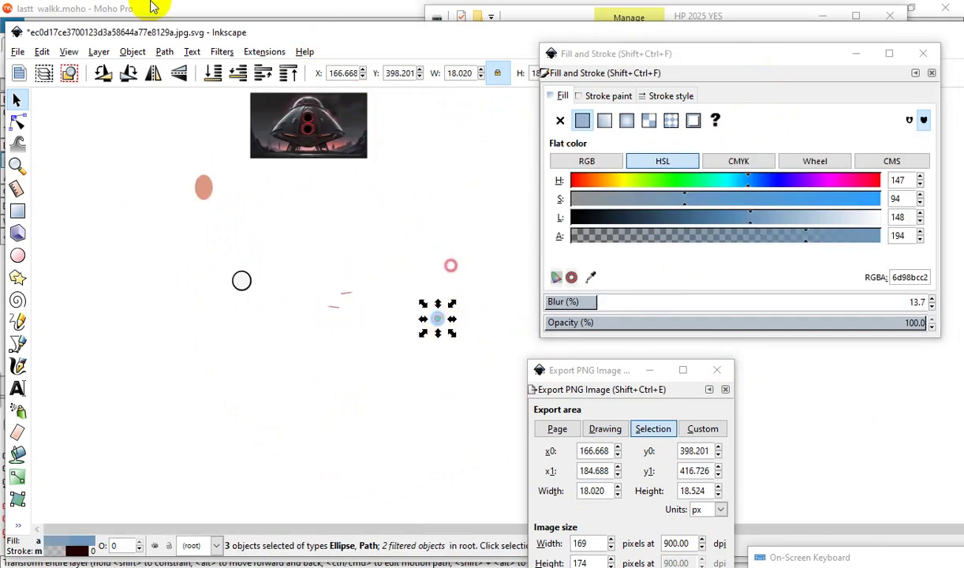
Duplicate the three-part blue glow light and move the copy toward the ship.
{"action": "left_click", "coordinate": [41, 53]}
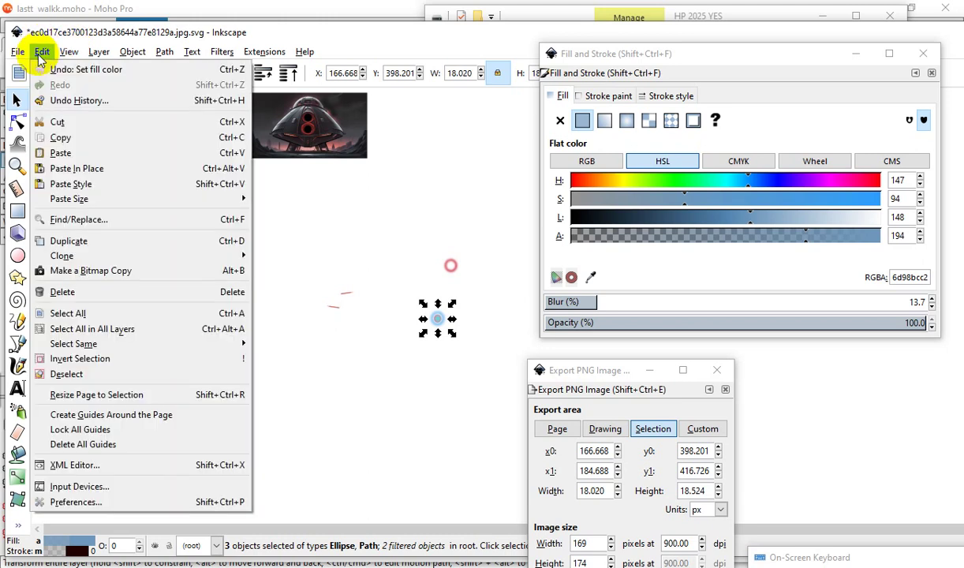
{"action": "left_click", "coordinate": [91, 239]}
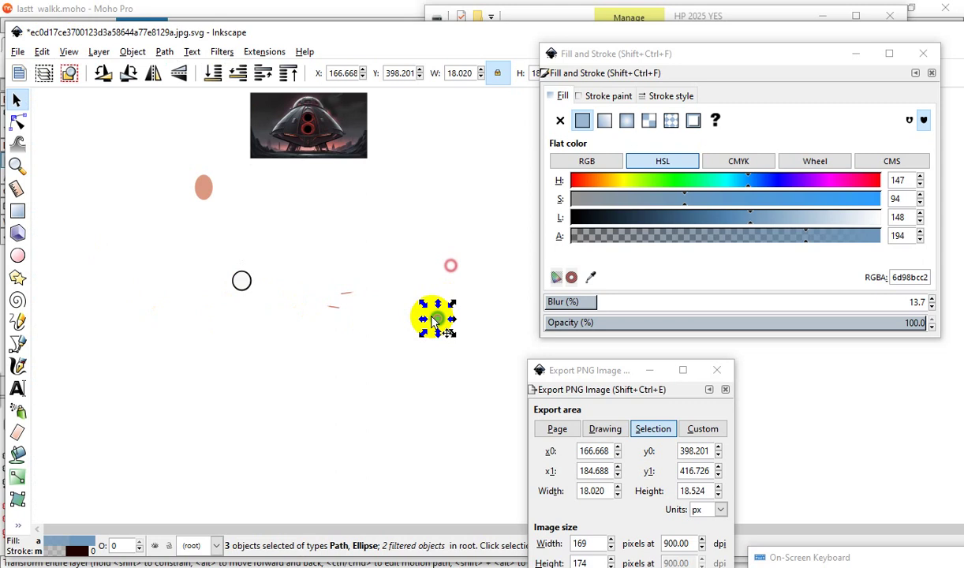
{"action": "mouse_move", "coordinate": [435, 320]}
{"action": "left_mouse_down"}
{"action": "mouse_move", "coordinate": [314, 207]}
{"action": "mouse_move", "coordinate": [311, 164]}
{"action": "left_mouse_up"}
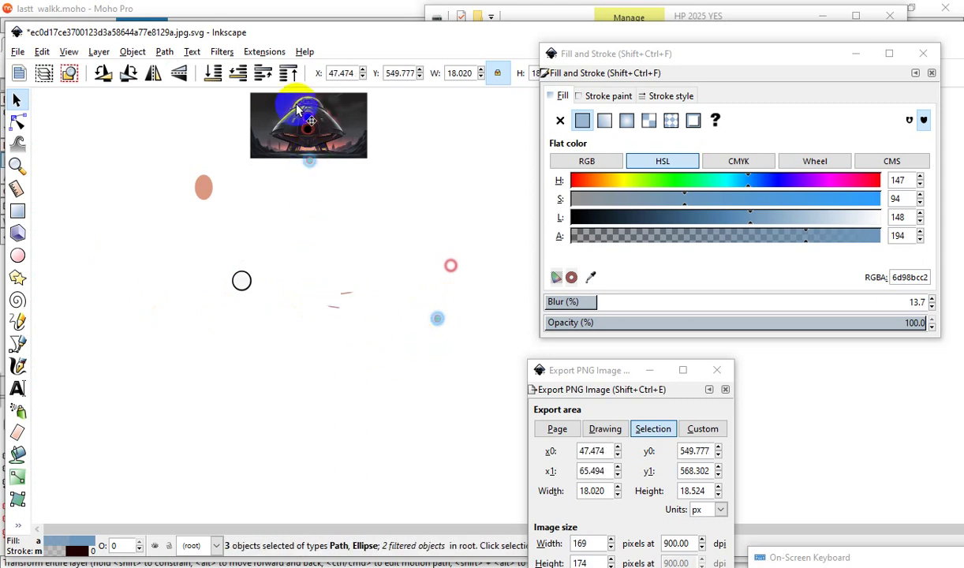
{"action": "scroll", "coordinate": [308, 158], "scroll_direction": "up", "scroll_amount": 5}
{"action": "scroll", "coordinate": [339, 394], "scroll_direction": "down", "scroll_amount": 3}
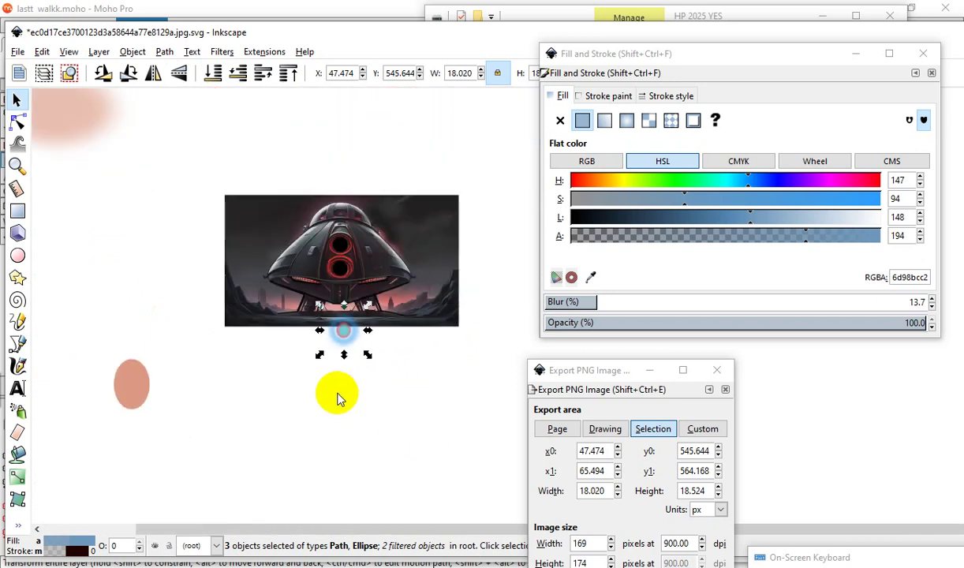
{"action": "scroll", "coordinate": [342, 301], "scroll_direction": "up", "scroll_amount": 1}
{"action": "scroll", "coordinate": [389, 338], "scroll_direction": "up", "scroll_amount": 2}
Place the glow copy on the ship's lower porthole, then near the ship's base.
{"action": "mouse_move", "coordinate": [347, 430]}
{"action": "left_mouse_down"}
{"action": "mouse_move", "coordinate": [326, 251]}
{"action": "mouse_move", "coordinate": [345, 249]}
{"action": "mouse_move", "coordinate": [344, 266]}
{"action": "mouse_move", "coordinate": [328, 186]}
{"action": "left_mouse_up"}
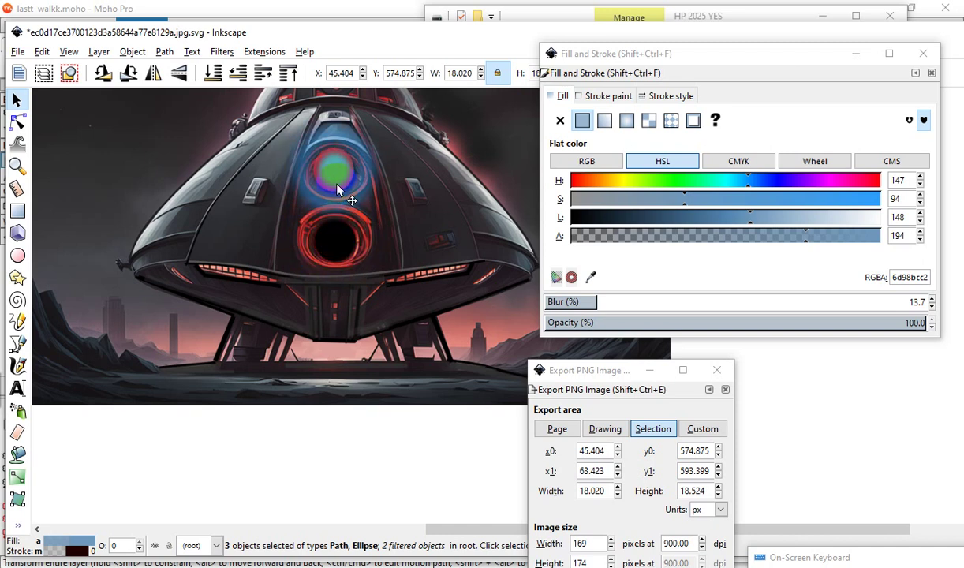
{"action": "left_click_drag", "start_coordinate": [365, 364], "coordinate": [452, 409]}
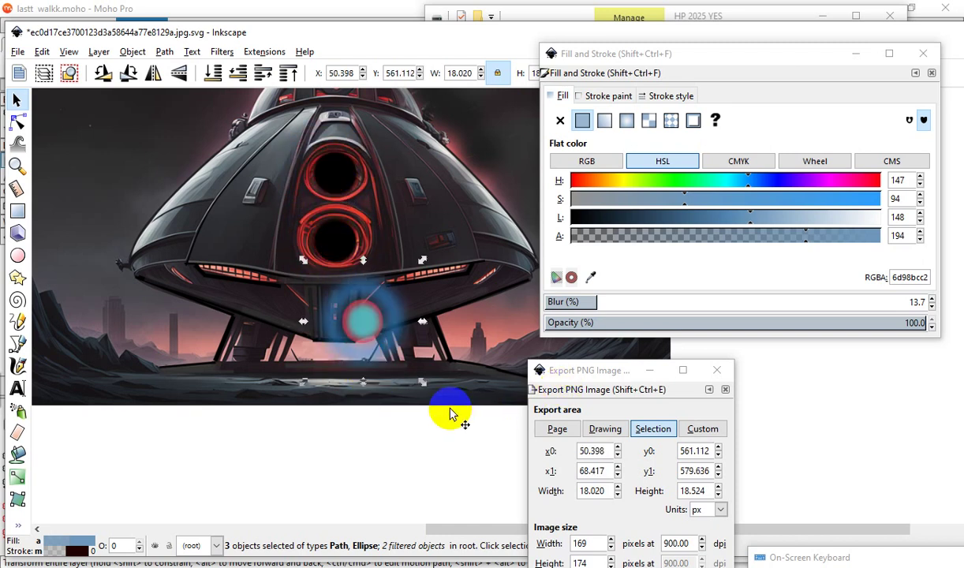
{"action": "scroll", "coordinate": [441, 399], "scroll_direction": "down", "scroll_amount": 3}
{"action": "scroll", "coordinate": [353, 394], "scroll_direction": "up", "scroll_amount": 1}
{"action": "scroll", "coordinate": [353, 394], "scroll_direction": "down", "scroll_amount": 4}
{"action": "scroll", "coordinate": [379, 419], "scroll_direction": "up", "scroll_amount": 1}
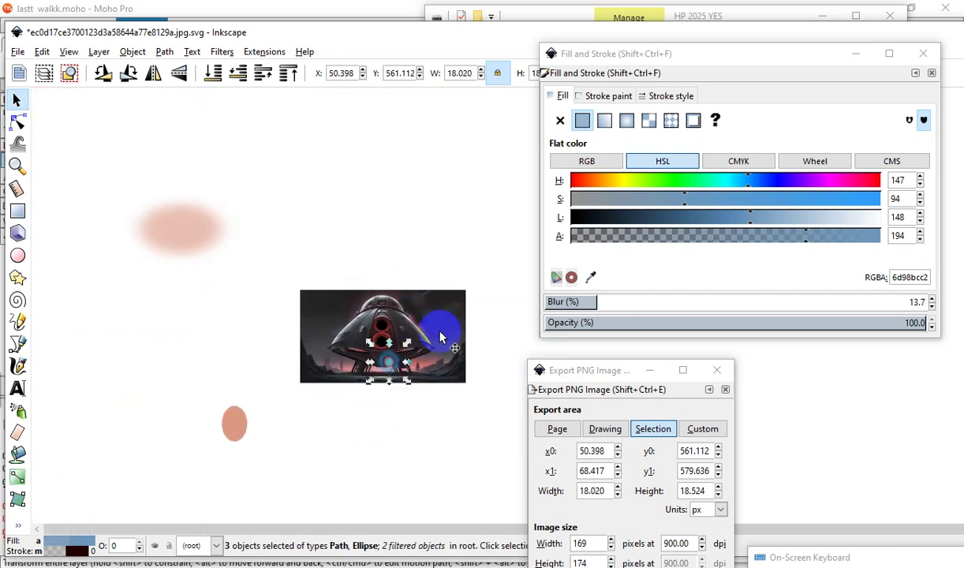
{"action": "scroll", "coordinate": [392, 383], "scroll_direction": "up", "scroll_amount": 2}
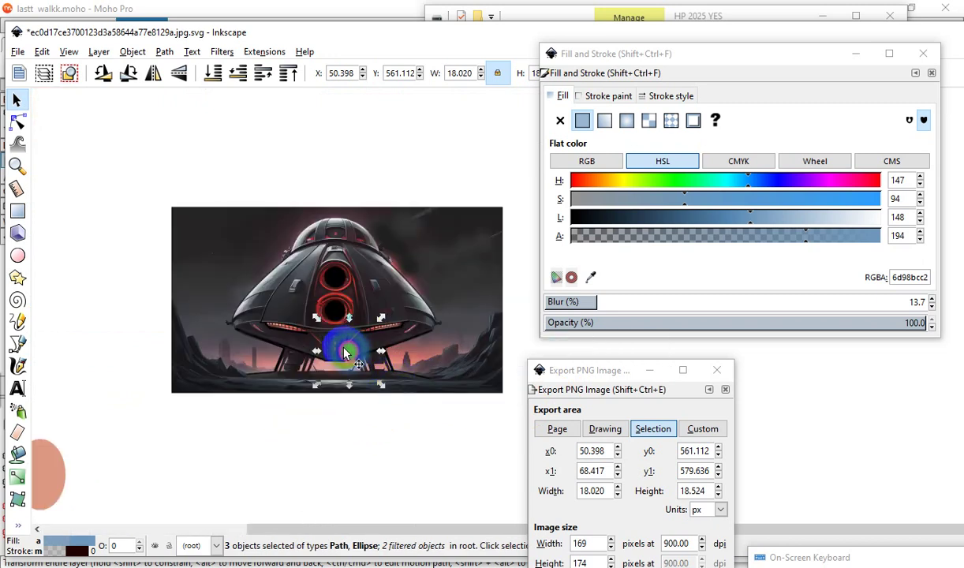
Move the glow copy off the hull onto blank canvas above the ship image.
{"action": "left_click_drag", "start_coordinate": [349, 355], "coordinate": [337, 432]}
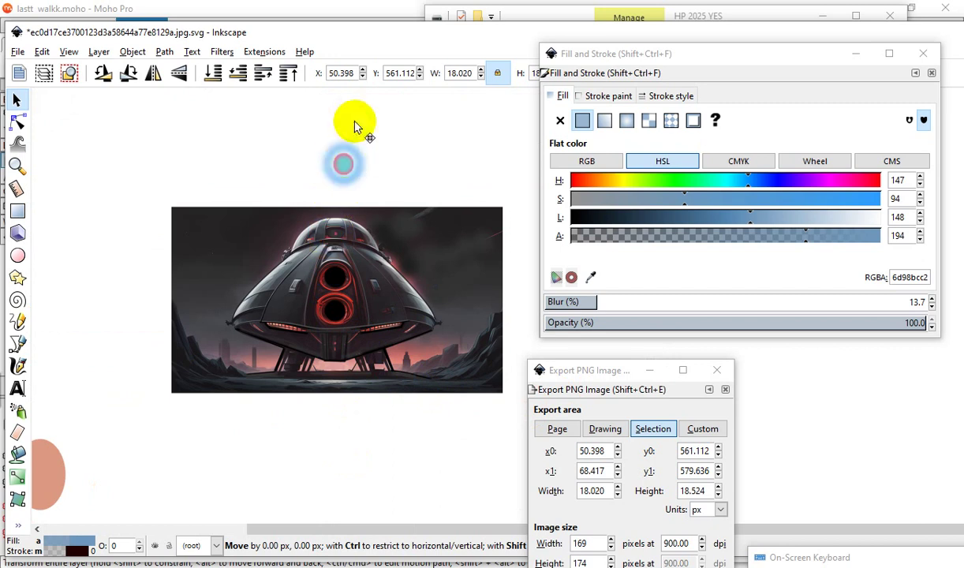
{"action": "left_click_drag", "start_coordinate": [331, 254], "coordinate": [355, 114]}
{"action": "scroll", "coordinate": [375, 339], "scroll_direction": "down", "scroll_amount": 2}
{"action": "scroll", "coordinate": [366, 358], "scroll_direction": "down", "scroll_amount": 1}
{"action": "scroll", "coordinate": [370, 260], "scroll_direction": "up", "scroll_amount": 2}
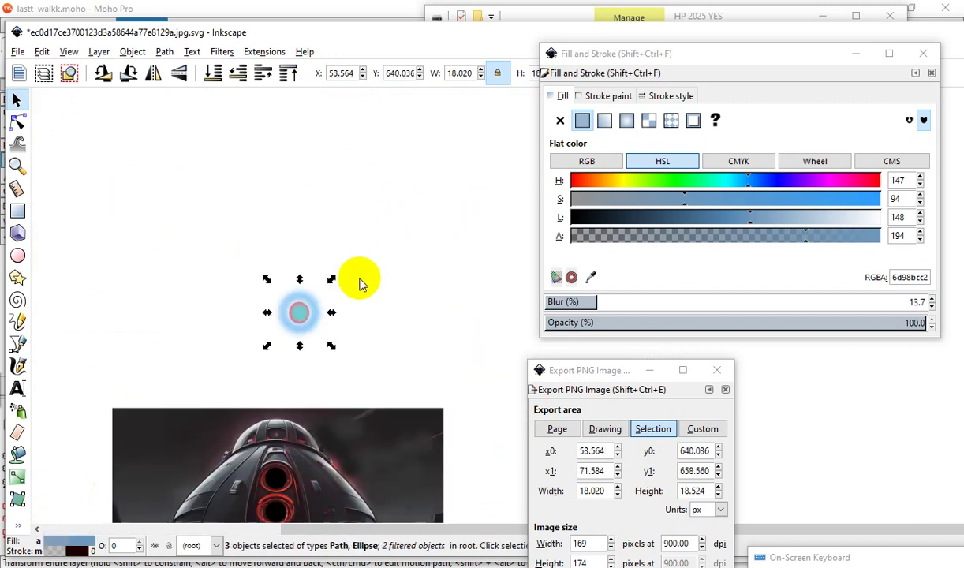
{"action": "scroll", "coordinate": [331, 315], "scroll_direction": "up", "scroll_amount": 1}
{"action": "scroll", "coordinate": [276, 308], "scroll_direction": "up", "scroll_amount": 3}
Raise the glow light about 150 px and bring the export settings into view.
{"action": "scroll", "coordinate": [333, 369], "scroll_direction": "down", "scroll_amount": 2}
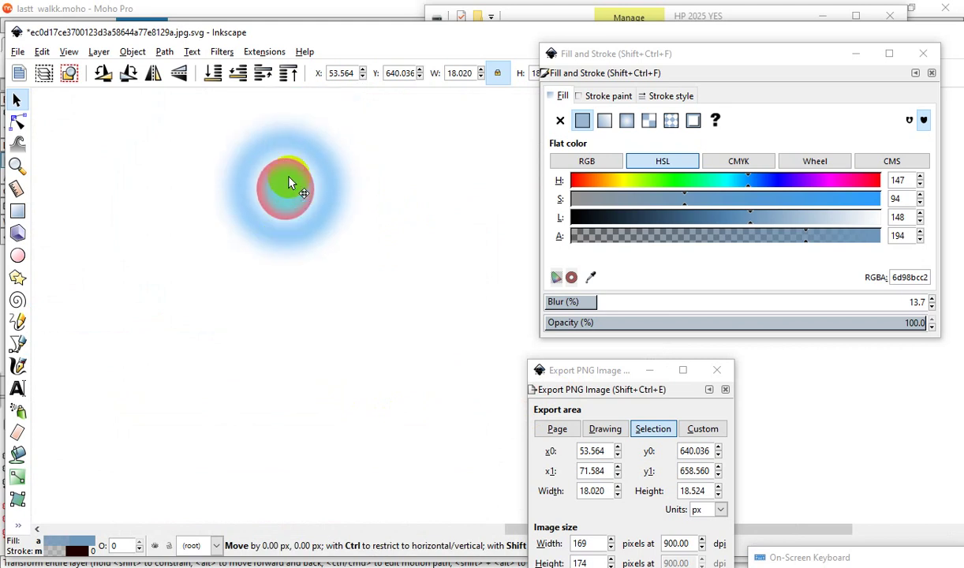
{"action": "left_click_drag", "start_coordinate": [299, 304], "coordinate": [287, 184]}
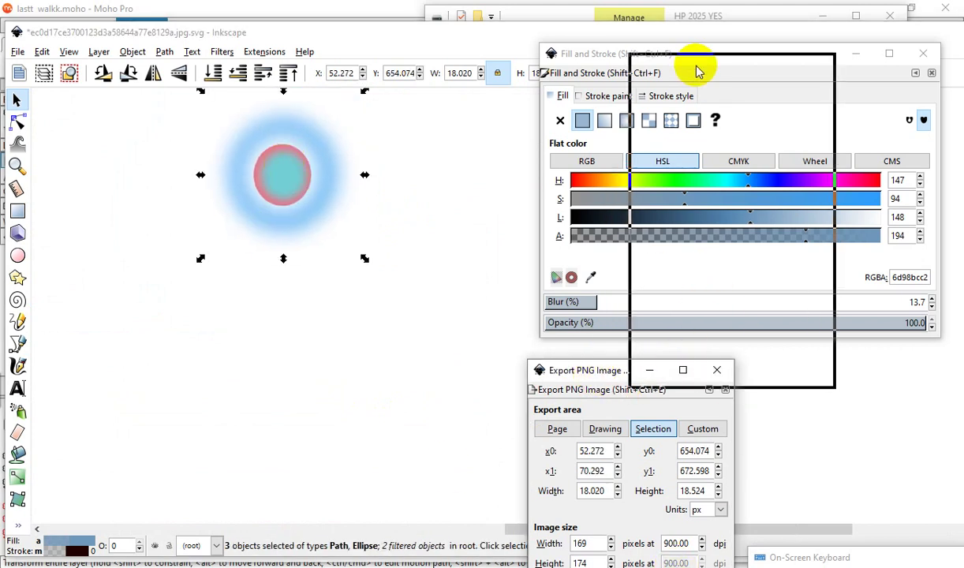
{"action": "left_click_drag", "start_coordinate": [576, 371], "coordinate": [678, 69]}
Export the glow as ellipse17f09.png at 900 dpi, then deselect it and minimize Inkscape.
{"action": "left_click", "coordinate": [801, 375]}
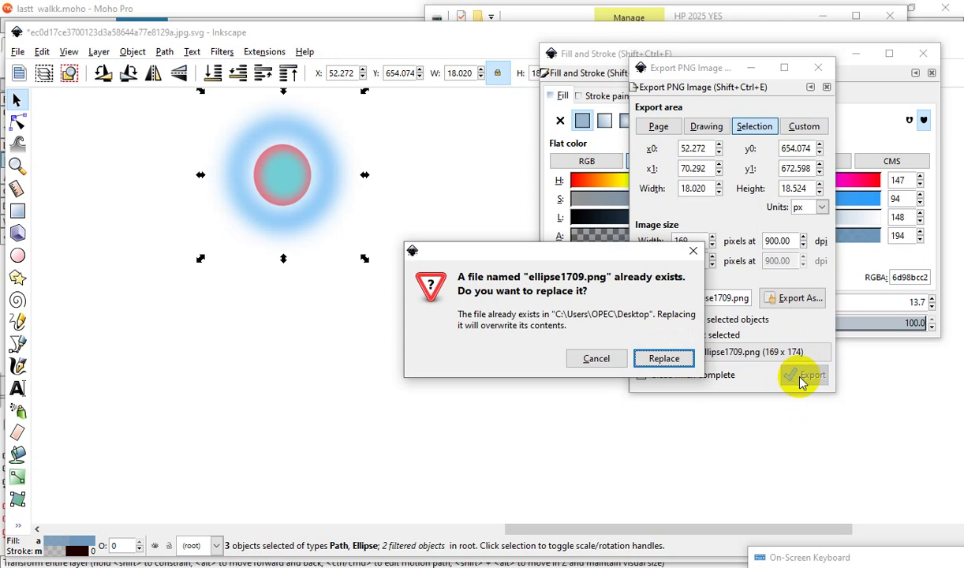
{"action": "left_click", "coordinate": [598, 362]}
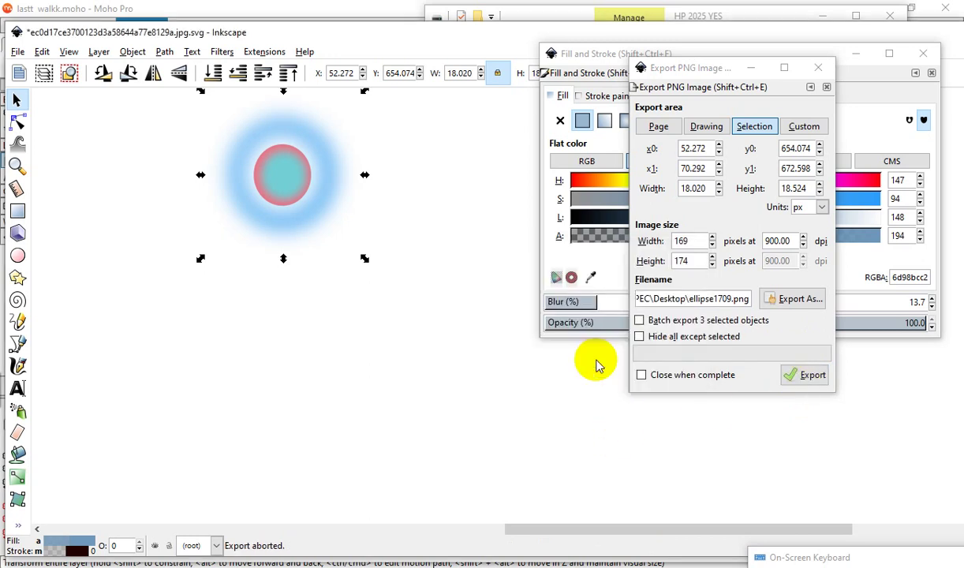
{"action": "left_click", "coordinate": [721, 300]}
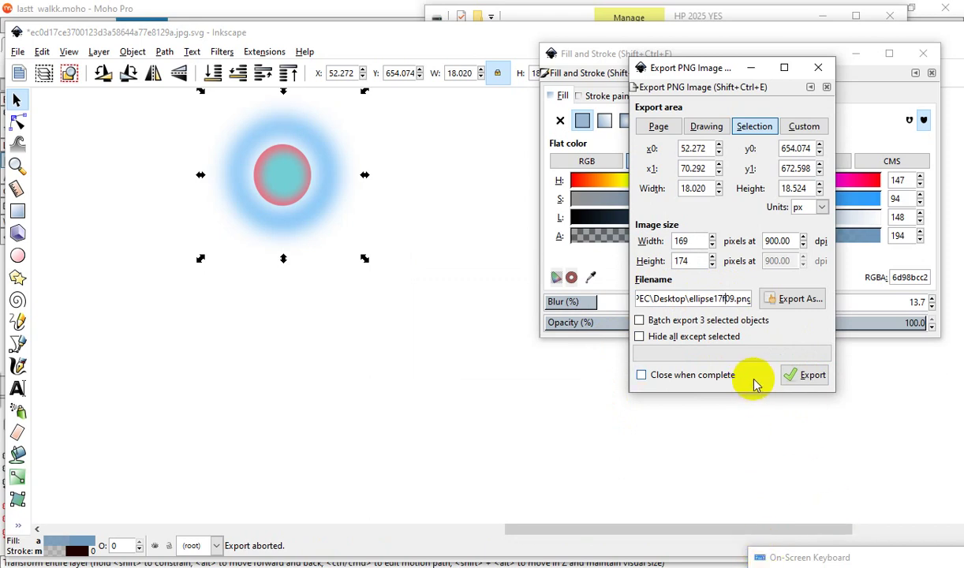
{"action": "left_click", "coordinate": [808, 383]}
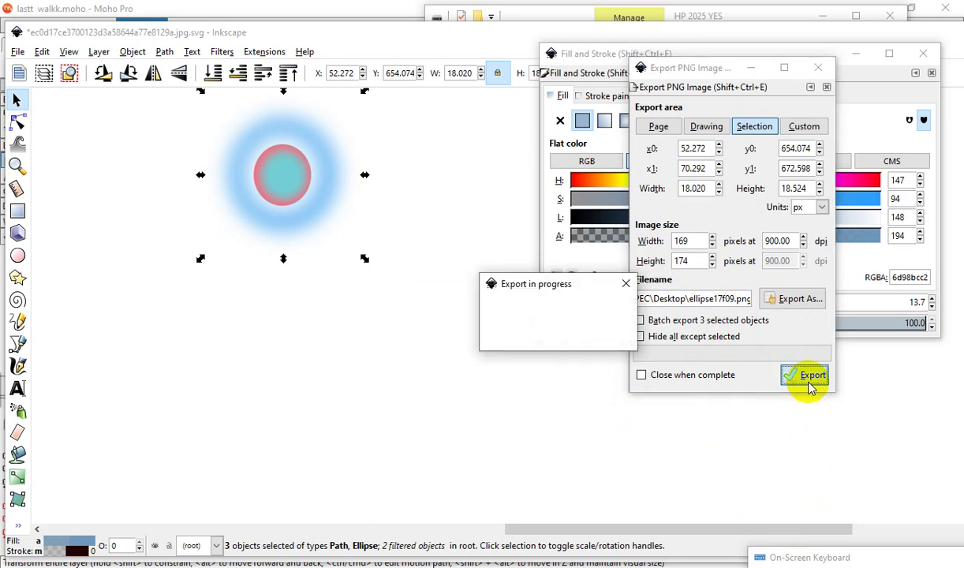
{"action": "left_click", "coordinate": [477, 405]}
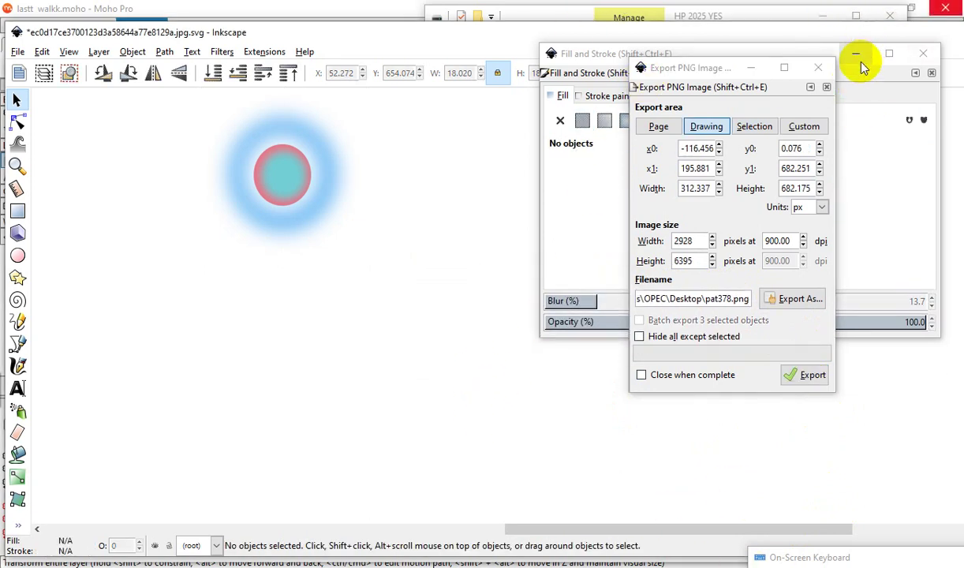
{"action": "left_click", "coordinate": [858, 55]}
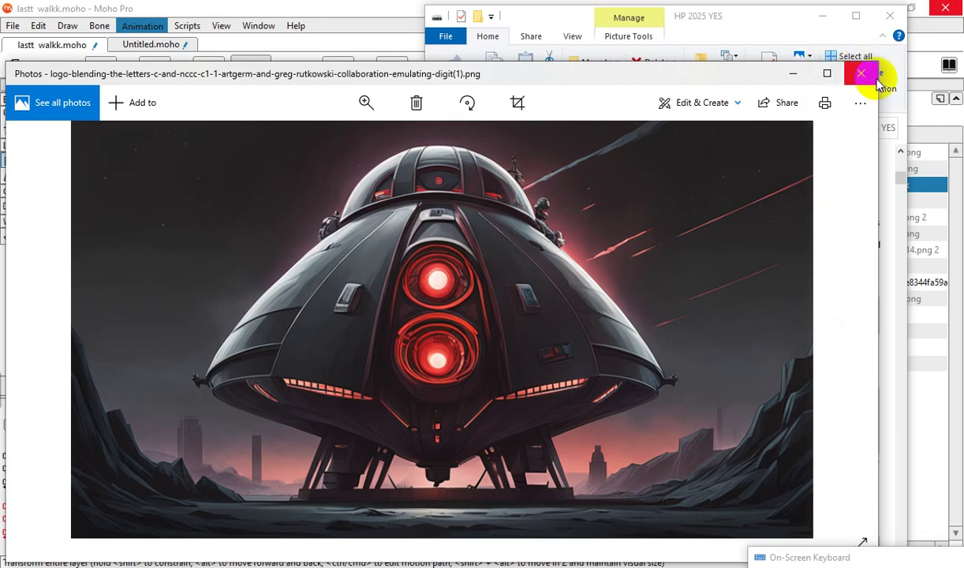
Close the spaceship photo viewer, return to Moho, and zoom the canvas.
{"action": "left_click", "coordinate": [875, 80]}
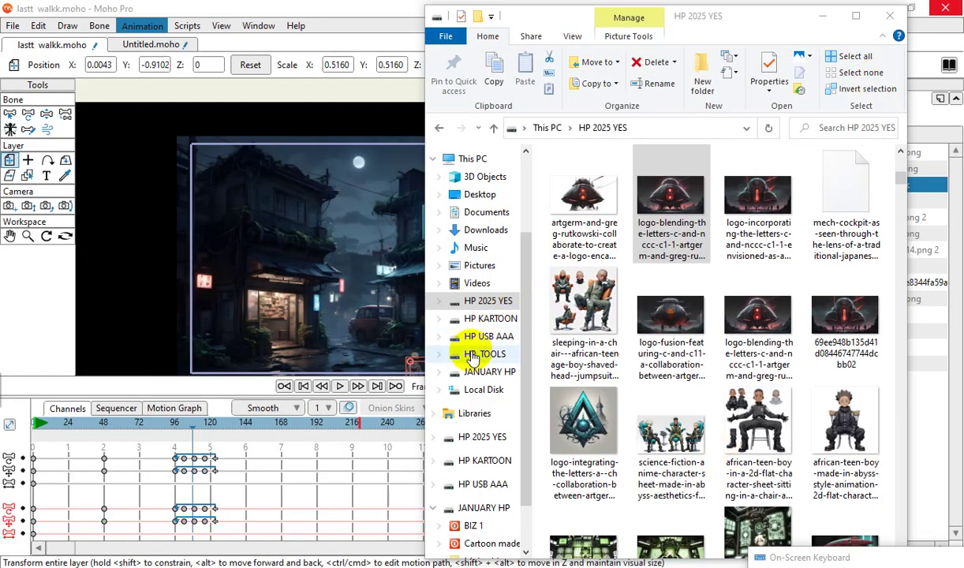
{"action": "left_click", "coordinate": [19, 331]}
{"action": "scroll", "coordinate": [470, 338], "scroll_direction": "up", "scroll_amount": 2}
{"action": "scroll", "coordinate": [394, 345], "scroll_direction": "up", "scroll_amount": 2}
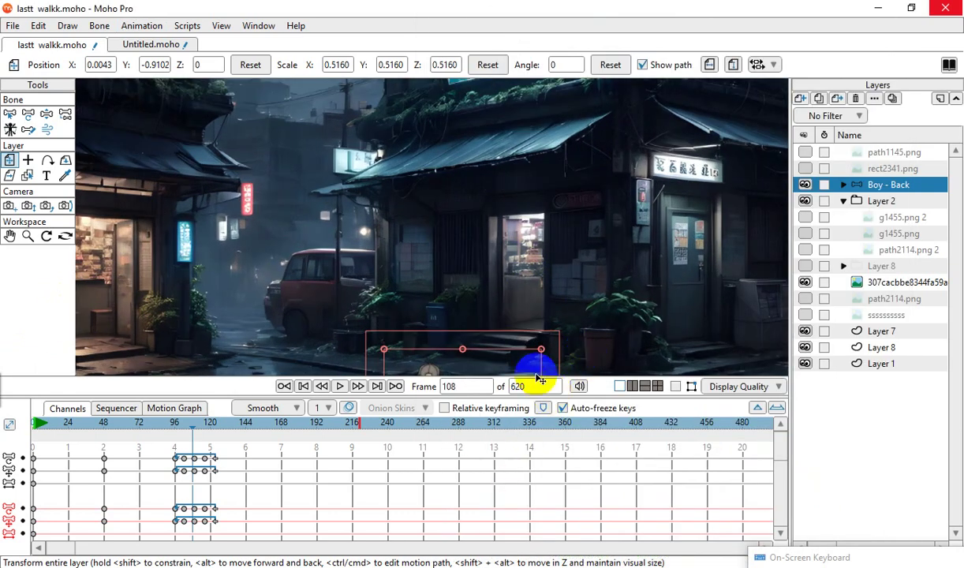
{"action": "scroll", "coordinate": [441, 215], "scroll_direction": "down", "scroll_amount": 5}
{"action": "scroll", "coordinate": [441, 215], "scroll_direction": "up", "scroll_amount": 2}
{"action": "scroll", "coordinate": [456, 240], "scroll_direction": "up", "scroll_amount": 2}
{"action": "scroll", "coordinate": [439, 168], "scroll_direction": "up", "scroll_amount": 2}
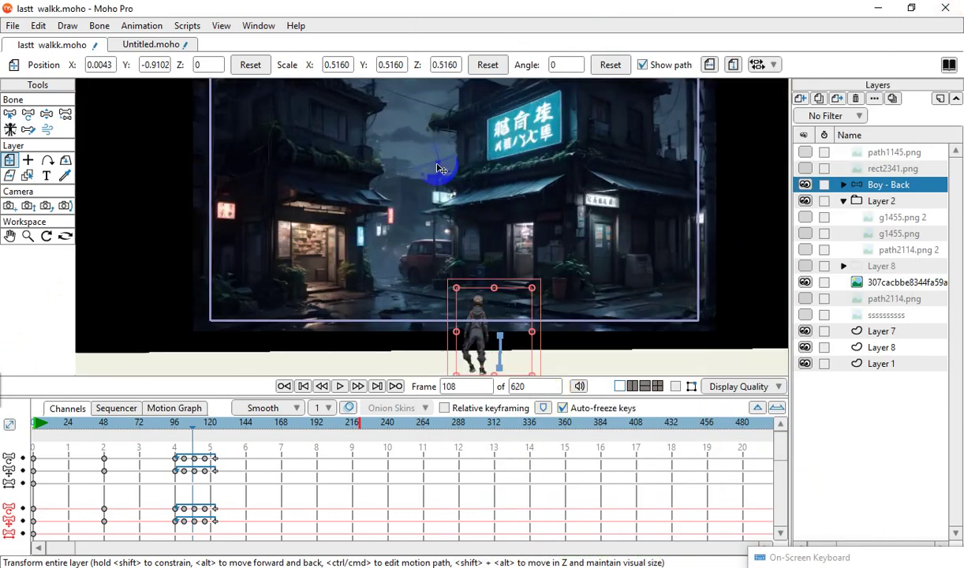
{"action": "scroll", "coordinate": [452, 161], "scroll_direction": "up", "scroll_amount": 2}
{"action": "scroll", "coordinate": [426, 209], "scroll_direction": "down", "scroll_amount": 2}
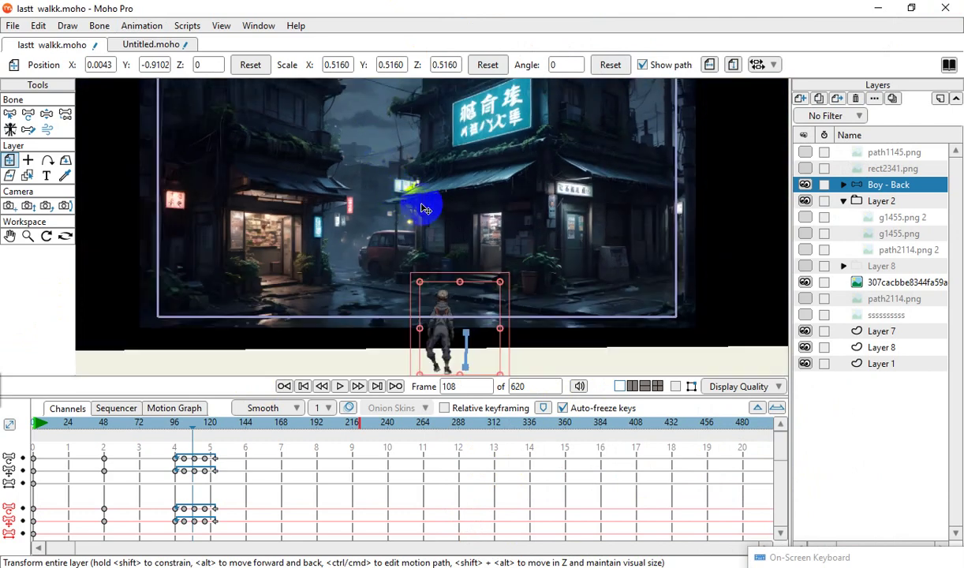
{"action": "scroll", "coordinate": [430, 236], "scroll_direction": "up", "scroll_amount": 3}
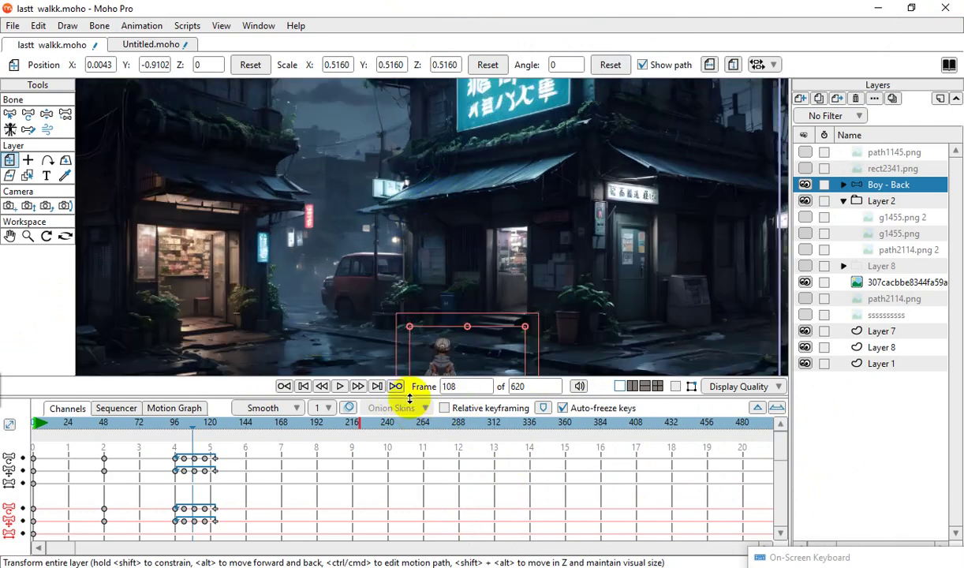
Make the canvas area taller and play the animation preview.
{"action": "left_click_drag", "start_coordinate": [410, 398], "coordinate": [415, 518]}
{"action": "scroll", "coordinate": [412, 347], "scroll_direction": "down", "scroll_amount": 2}
{"action": "scroll", "coordinate": [419, 286], "scroll_direction": "up", "scroll_amount": 3}
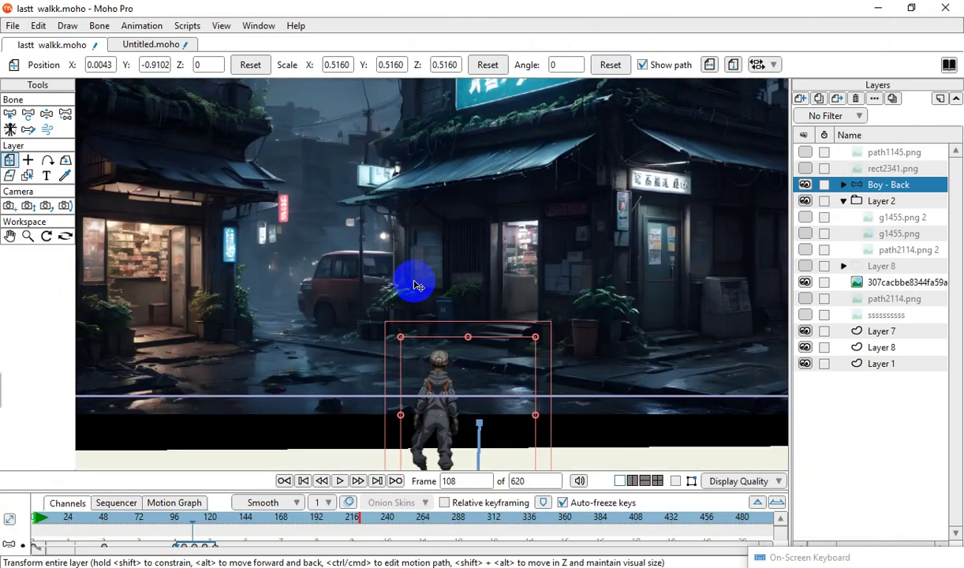
{"action": "scroll", "coordinate": [418, 286], "scroll_direction": "up", "scroll_amount": 2}
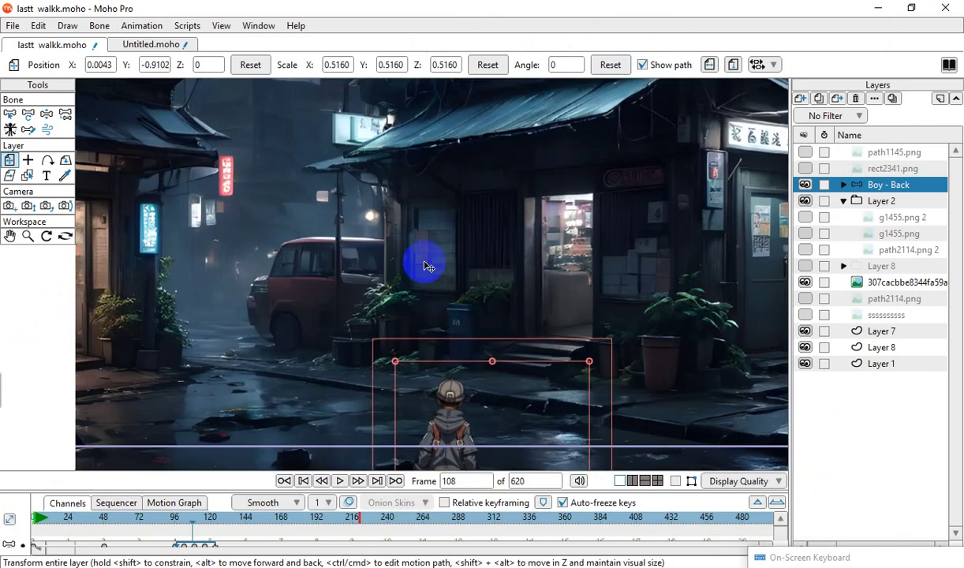
{"action": "left_click", "coordinate": [341, 481]}
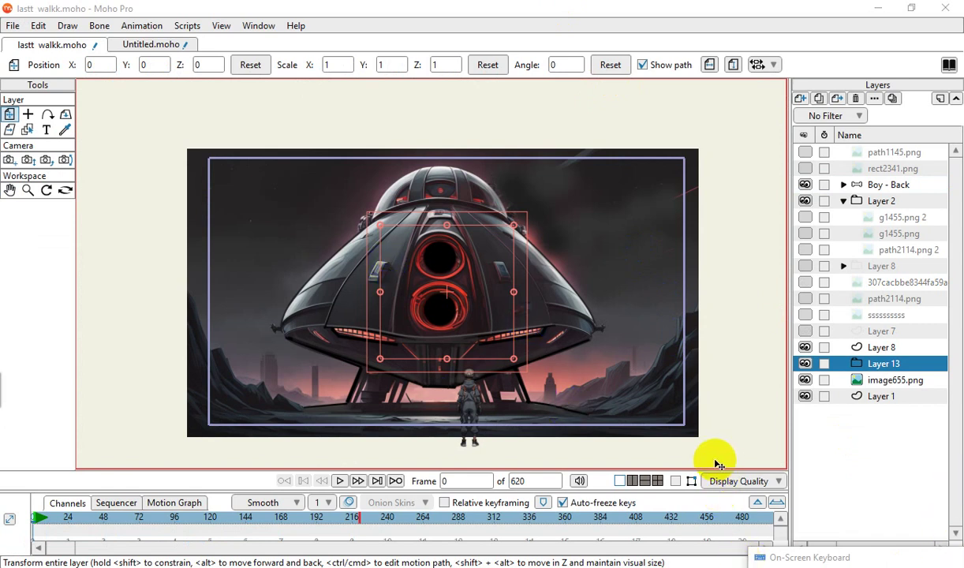
With image655.png selected, create a new image layer and browse to the Desktop.
{"action": "left_click", "coordinate": [887, 382]}
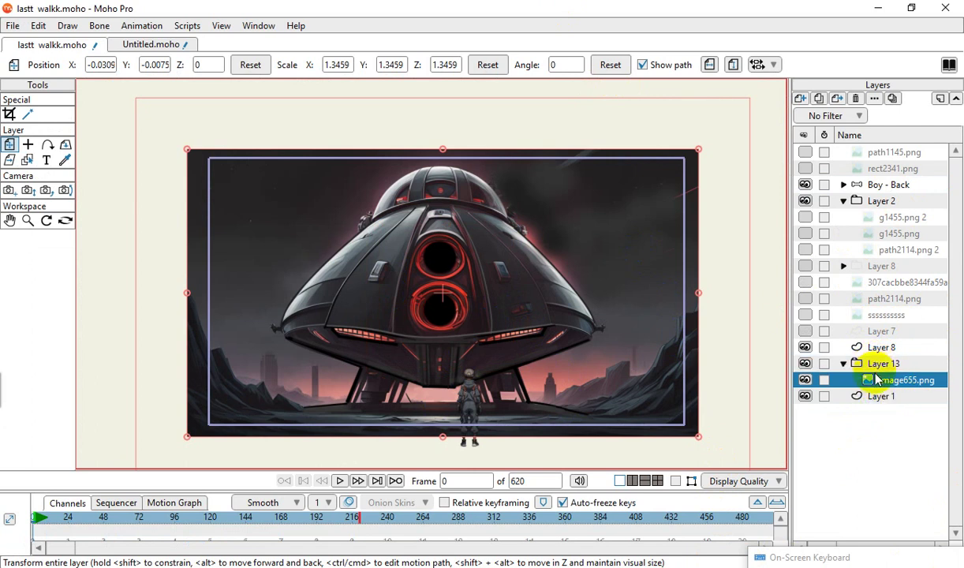
{"action": "left_click", "coordinate": [508, 415]}
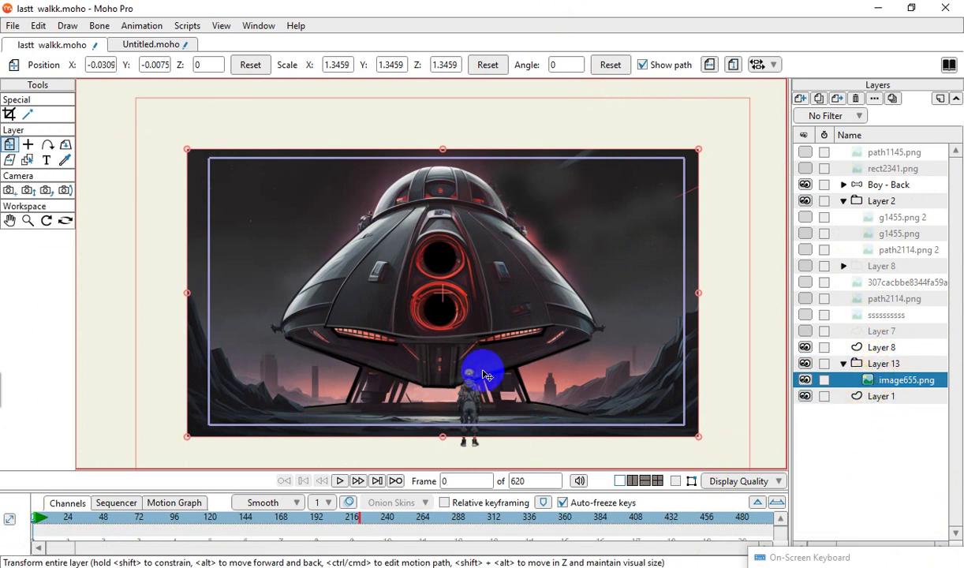
{"action": "left_click", "coordinate": [800, 100]}
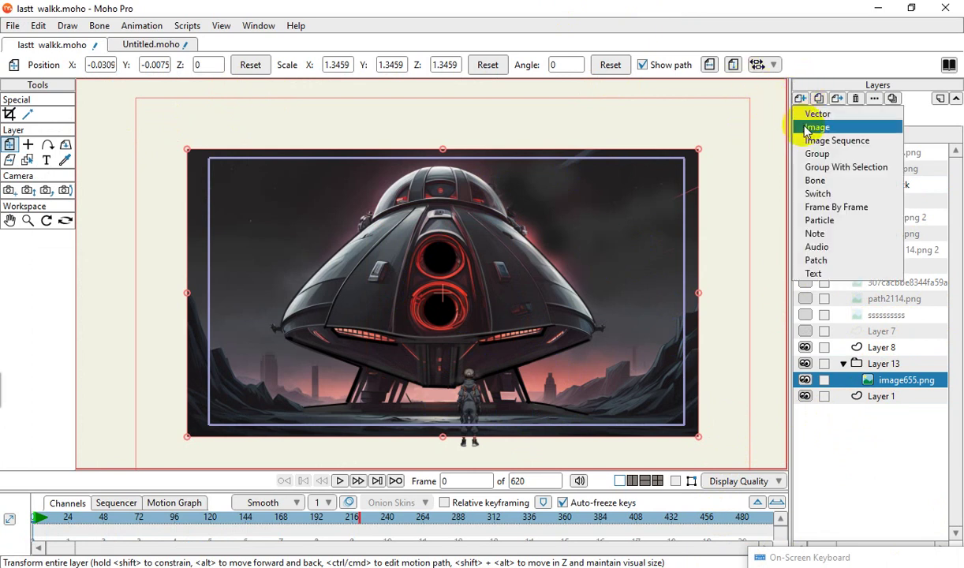
{"action": "left_click", "coordinate": [817, 128]}
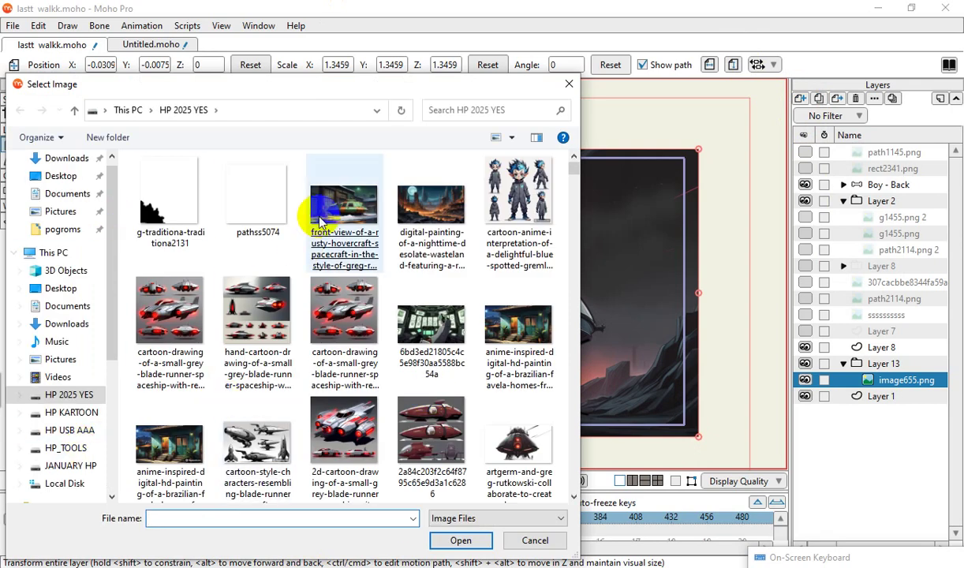
{"action": "left_click", "coordinate": [61, 177]}
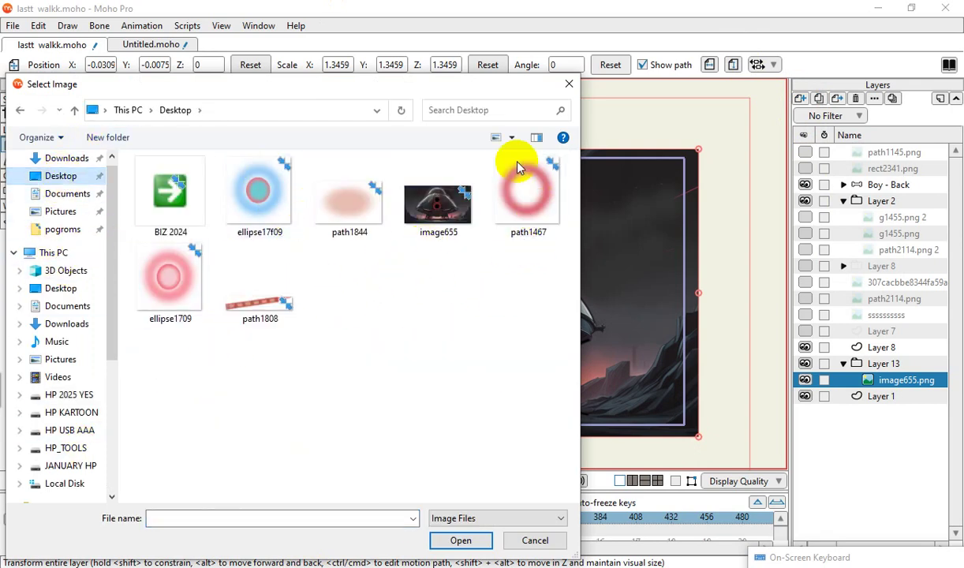
{"action": "left_click_drag", "start_coordinate": [402, 92], "coordinate": [287, 77]}
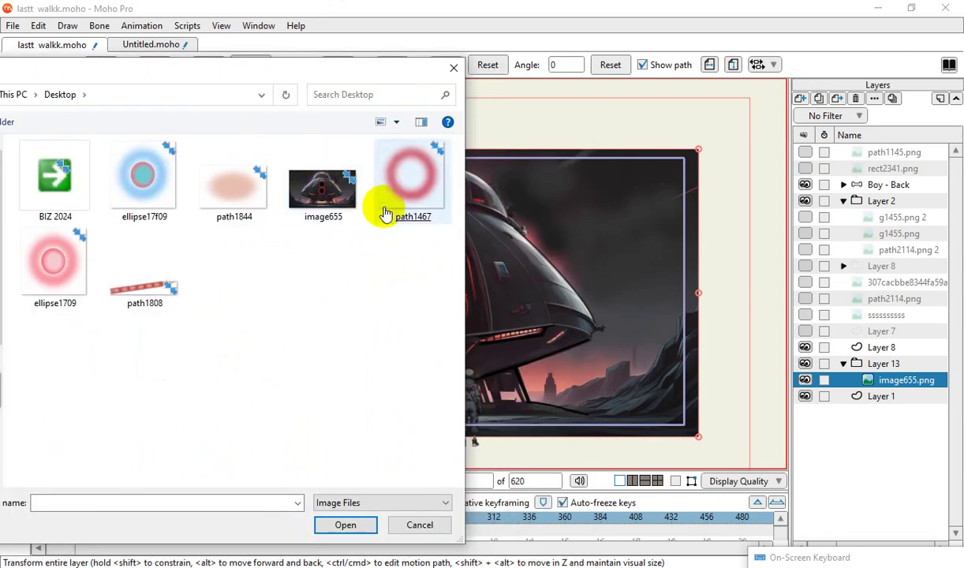
Drag path1467, ellipse17f09, ellipse1709, path1808 and path1844 PNGs onto the canvas.
{"action": "left_click_drag", "start_coordinate": [410, 197], "coordinate": [604, 308]}
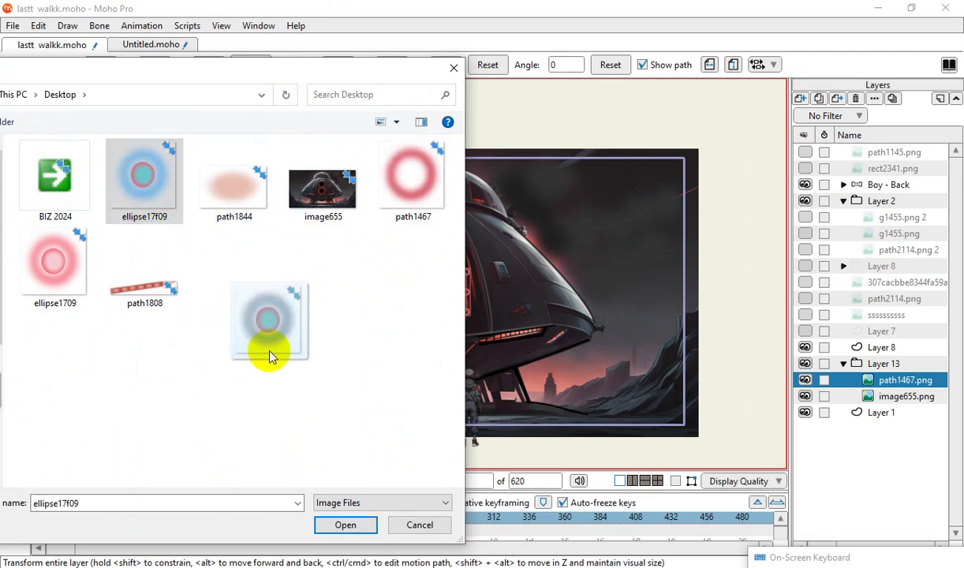
{"action": "left_click_drag", "start_coordinate": [132, 189], "coordinate": [597, 237]}
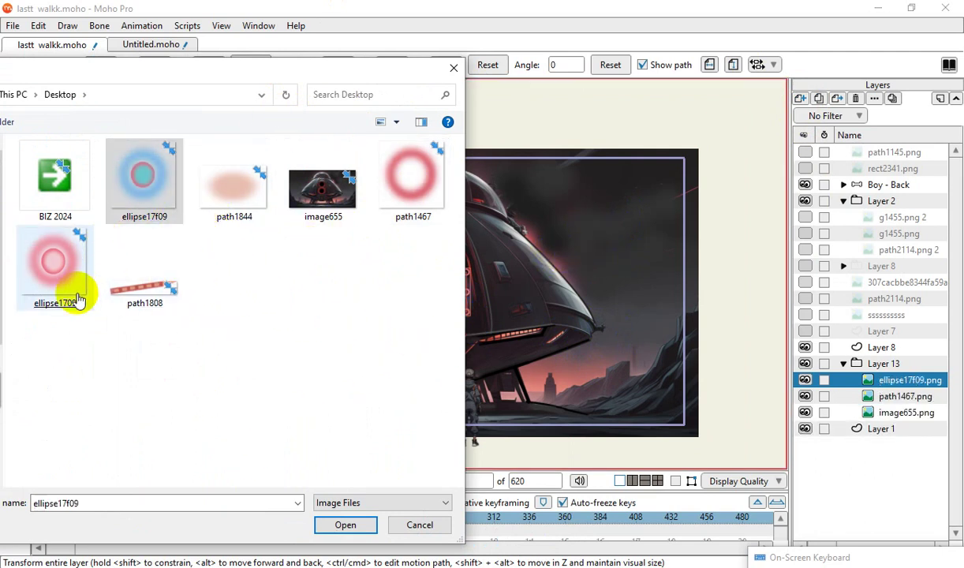
{"action": "left_click_drag", "start_coordinate": [60, 276], "coordinate": [472, 289]}
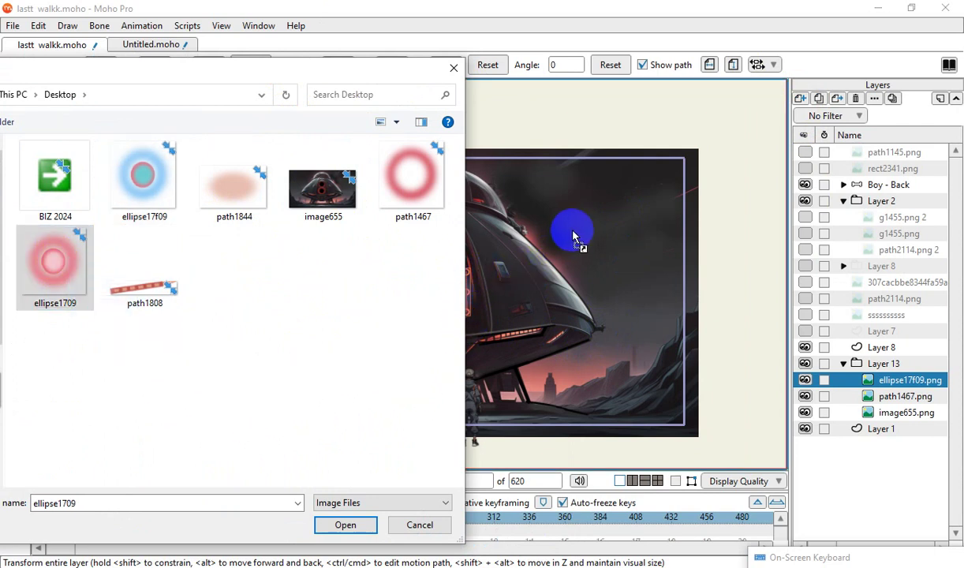
{"action": "left_click_drag", "start_coordinate": [588, 246], "coordinate": [588, 247]}
{"action": "mouse_move", "coordinate": [144, 269]}
{"action": "left_mouse_down"}
{"action": "mouse_move", "coordinate": [197, 355]}
{"action": "mouse_move", "coordinate": [577, 248]}
{"action": "left_mouse_up"}
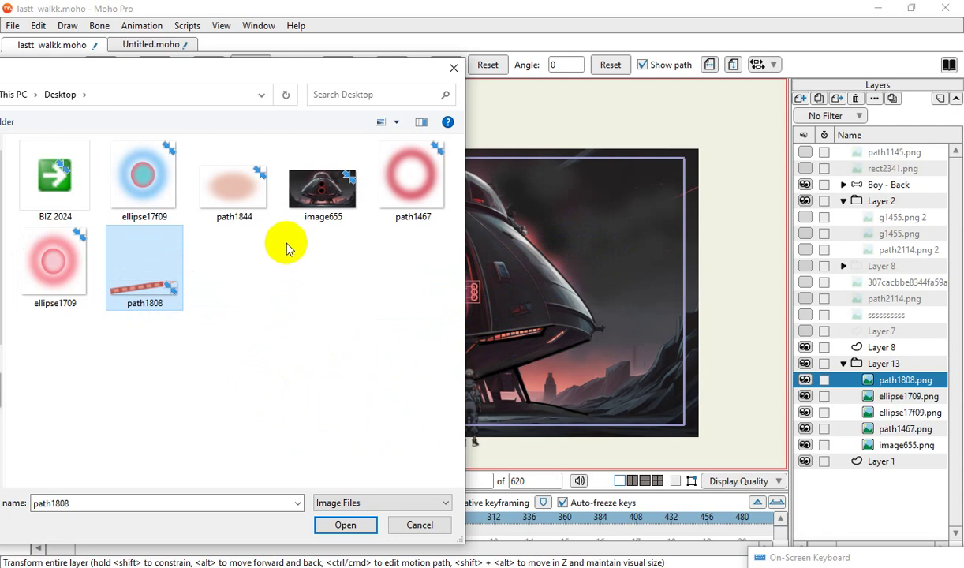
{"action": "left_click_drag", "start_coordinate": [236, 194], "coordinate": [562, 310]}
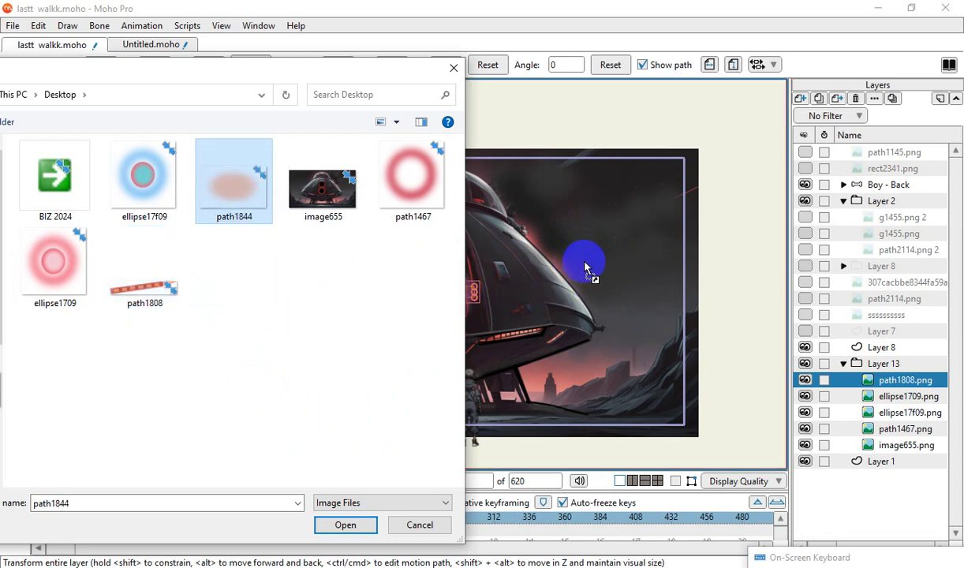
{"action": "left_click_drag", "start_coordinate": [585, 268], "coordinate": [556, 334]}
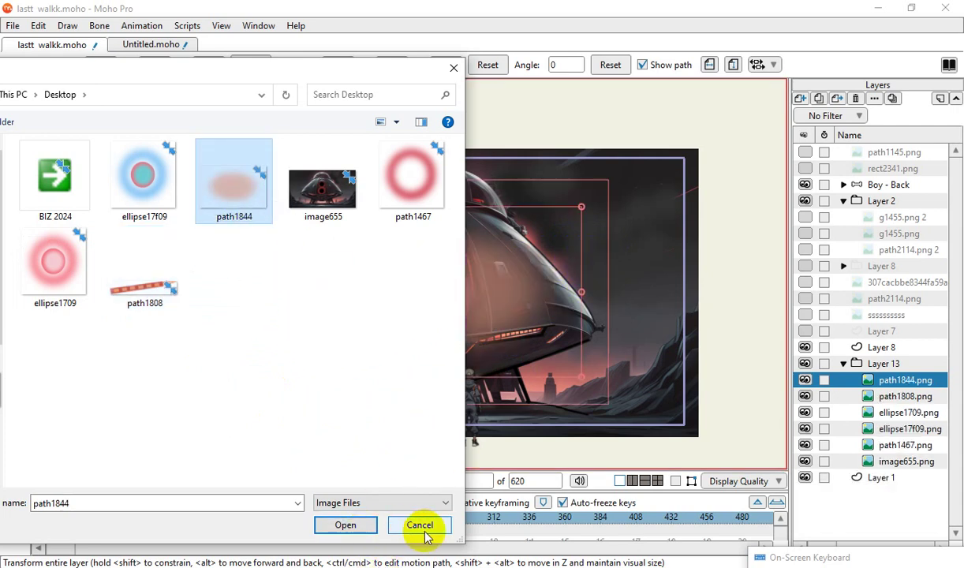
Close the image picker and move the path1844 glow off to the upper left.
{"action": "left_click", "coordinate": [419, 525]}
{"action": "scroll", "coordinate": [344, 222], "scroll_direction": "down", "scroll_amount": 1}
{"action": "scroll", "coordinate": [405, 305], "scroll_direction": "down", "scroll_amount": 1}
{"action": "scroll", "coordinate": [278, 354], "scroll_direction": "down", "scroll_amount": 1}
{"action": "scroll", "coordinate": [278, 354], "scroll_direction": "up", "scroll_amount": 1}
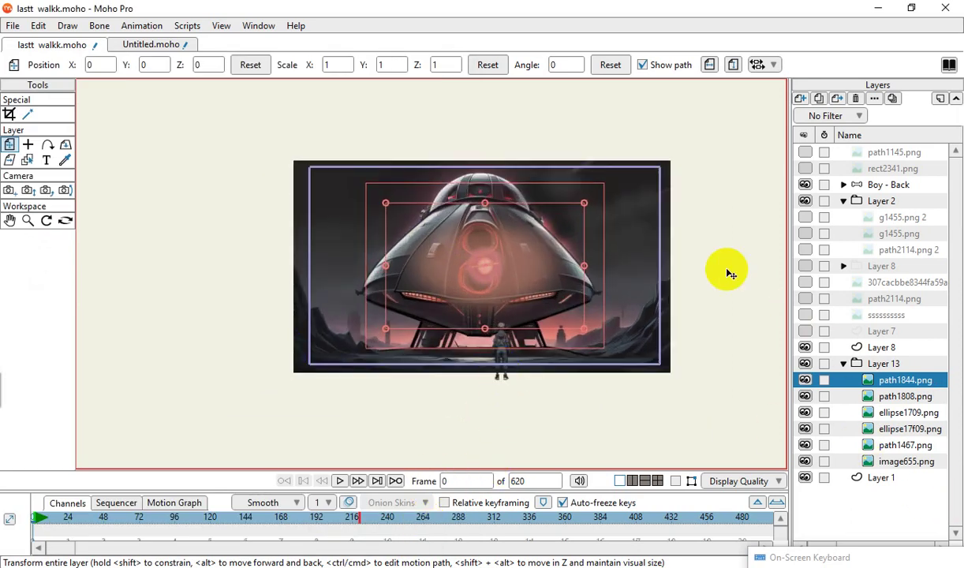
{"action": "scroll", "coordinate": [675, 252], "scroll_direction": "up", "scroll_amount": 1}
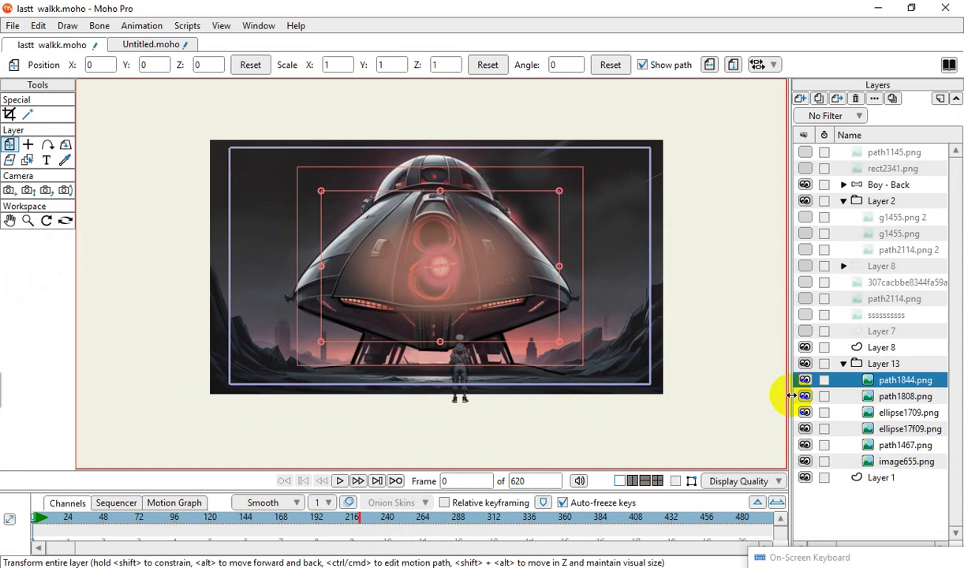
{"action": "left_click", "coordinate": [452, 334]}
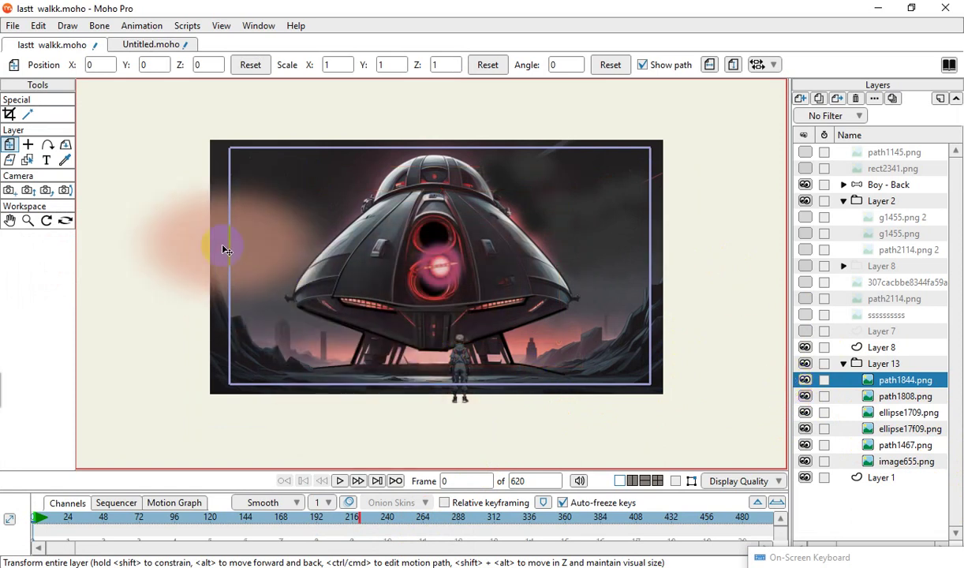
{"action": "left_click_drag", "start_coordinate": [90, 158], "coordinate": [92, 157]}
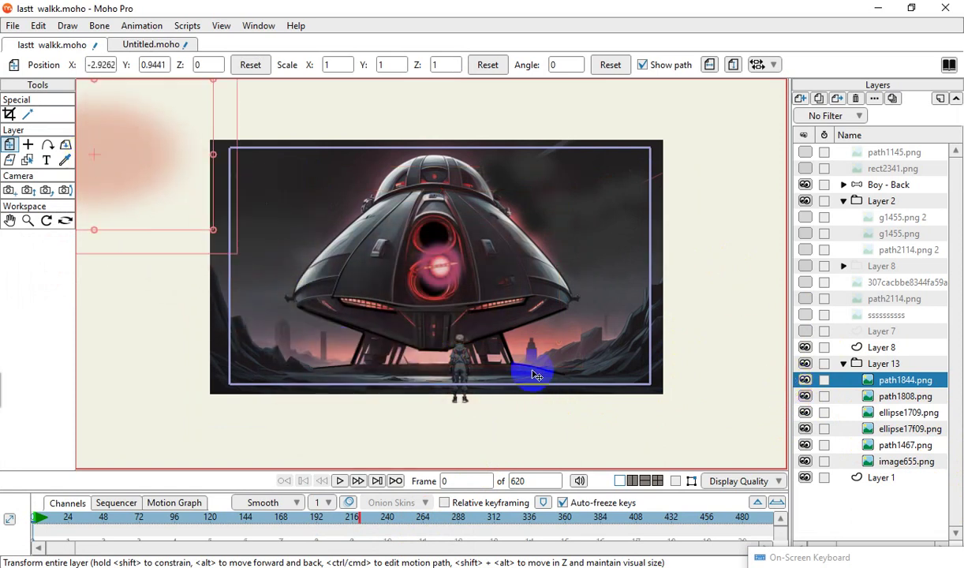
Move the path1808 red streak off the ship's centre, up and to the right.
{"action": "left_click", "coordinate": [908, 397]}
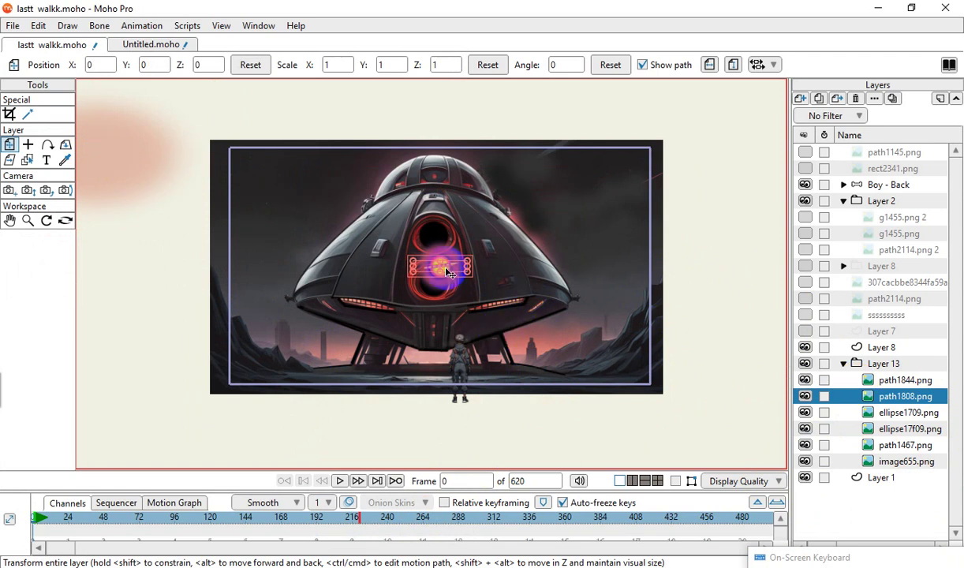
{"action": "left_click_drag", "start_coordinate": [445, 272], "coordinate": [376, 366]}
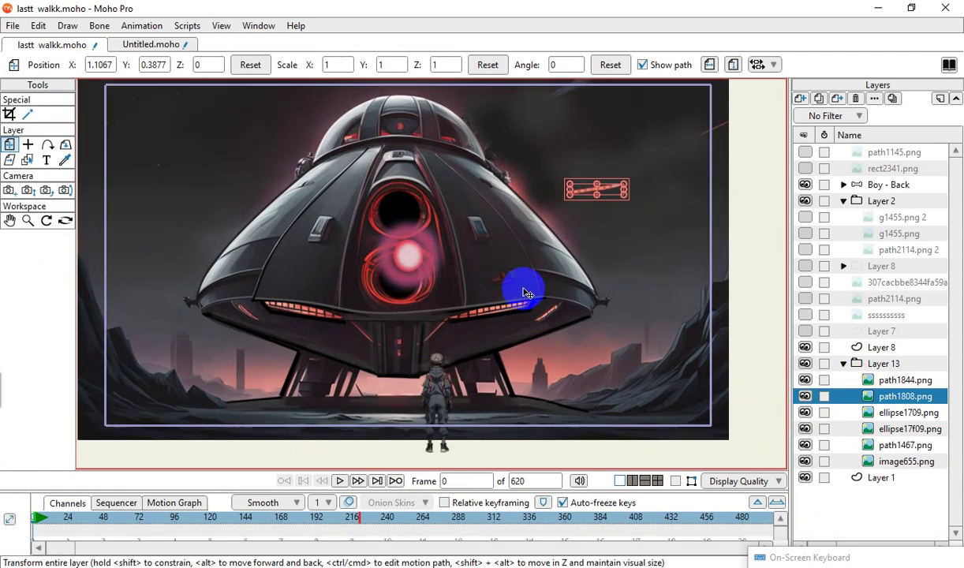
{"action": "scroll", "coordinate": [527, 286], "scroll_direction": "up", "scroll_amount": 4}
{"action": "scroll", "coordinate": [484, 247], "scroll_direction": "down", "scroll_amount": 3}
{"action": "mouse_move", "coordinate": [380, 327]}
{"action": "left_mouse_down"}
{"action": "mouse_move", "coordinate": [408, 254]}
{"action": "mouse_move", "coordinate": [445, 249]}
{"action": "left_mouse_up"}
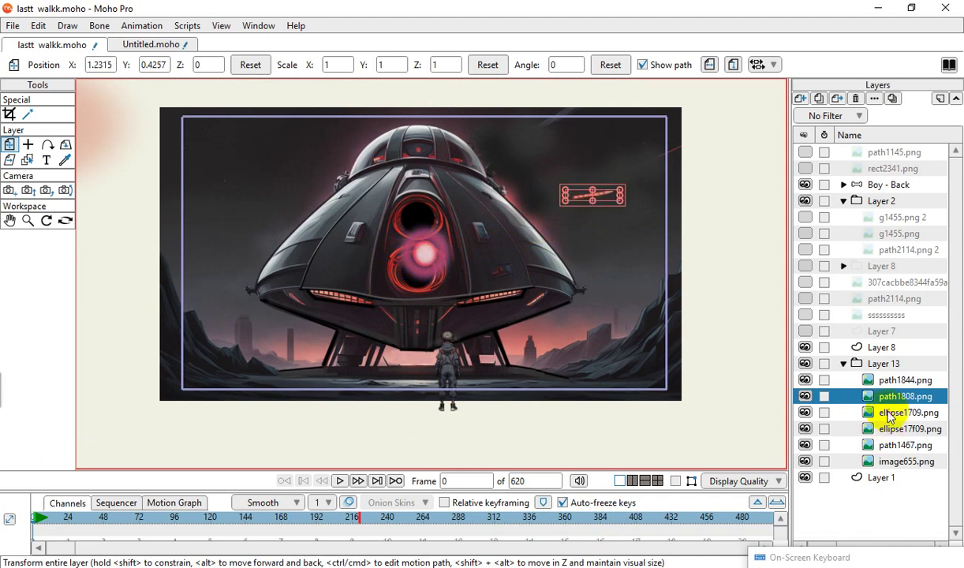
Move ellipse1709 to the ship's left and ellipse17f09 and path1467 to its right.
{"action": "left_click", "coordinate": [890, 414]}
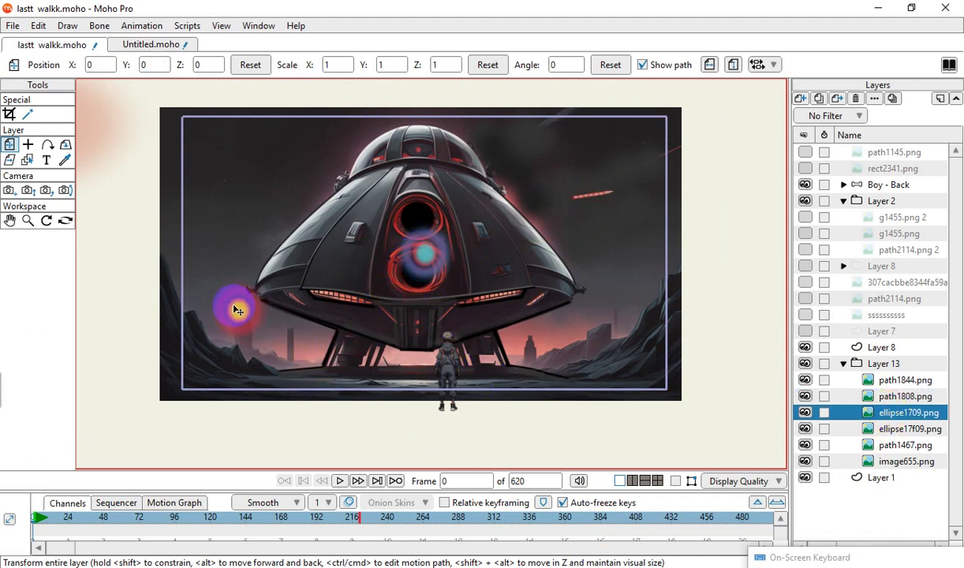
{"action": "left_click_drag", "start_coordinate": [237, 311], "coordinate": [113, 307]}
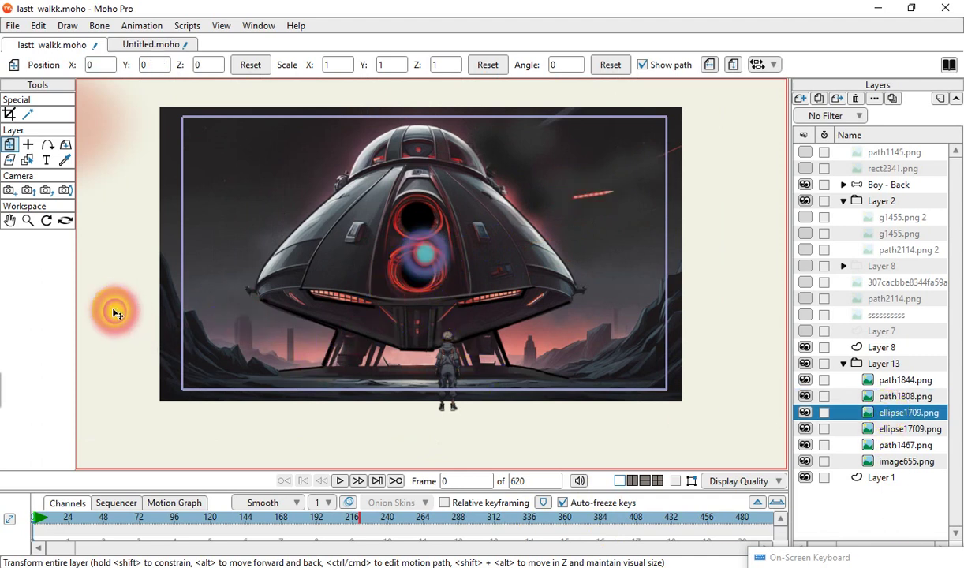
{"action": "left_click", "coordinate": [888, 433]}
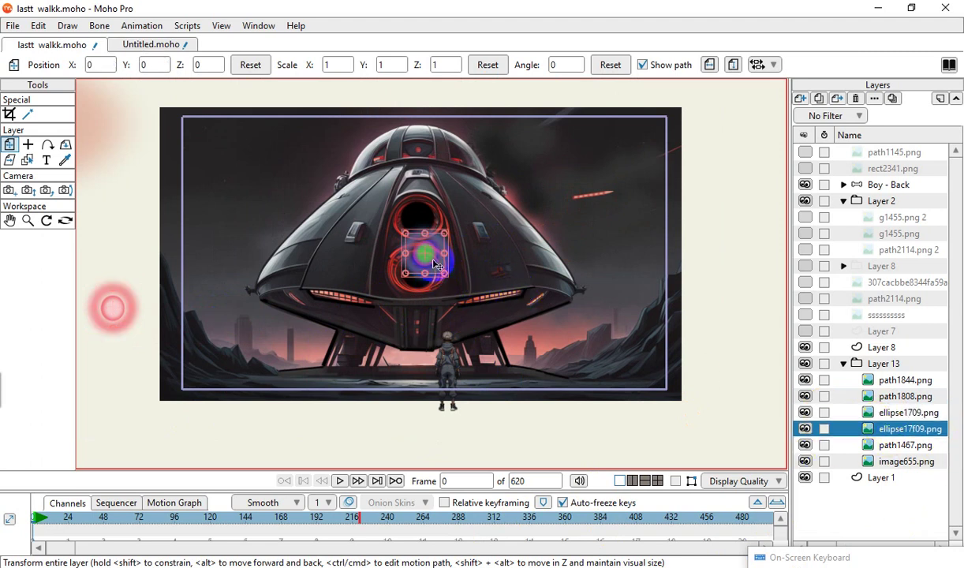
{"action": "left_click_drag", "start_coordinate": [676, 263], "coordinate": [715, 243]}
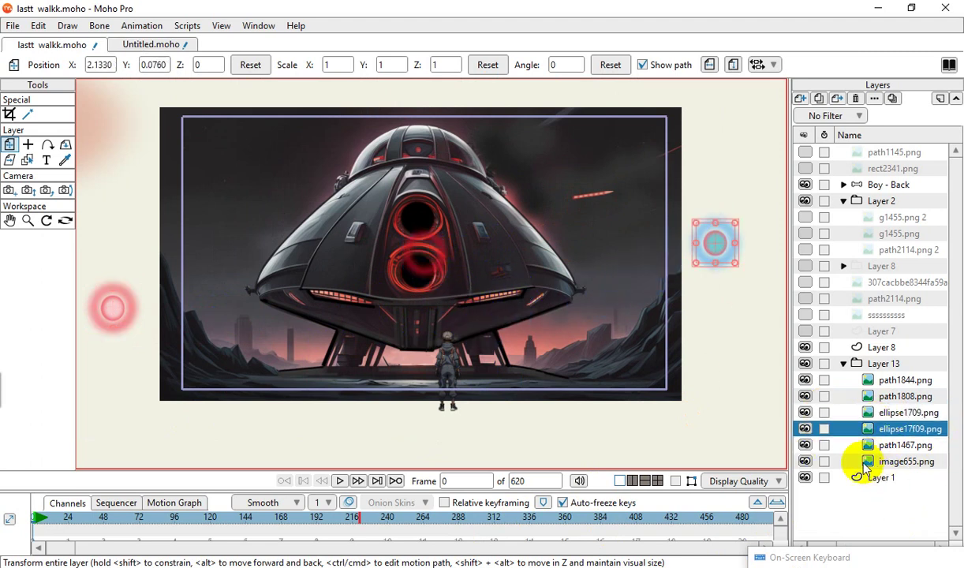
{"action": "left_click", "coordinate": [888, 446]}
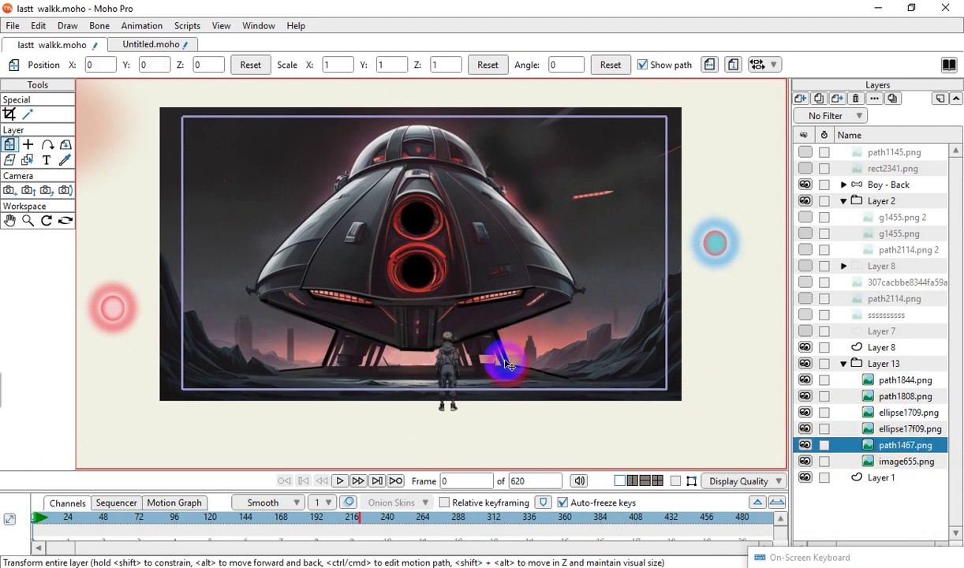
{"action": "mouse_move", "coordinate": [718, 329]}
{"action": "left_mouse_down"}
{"action": "mouse_move", "coordinate": [426, 281]}
{"action": "mouse_move", "coordinate": [719, 338]}
{"action": "left_mouse_up"}
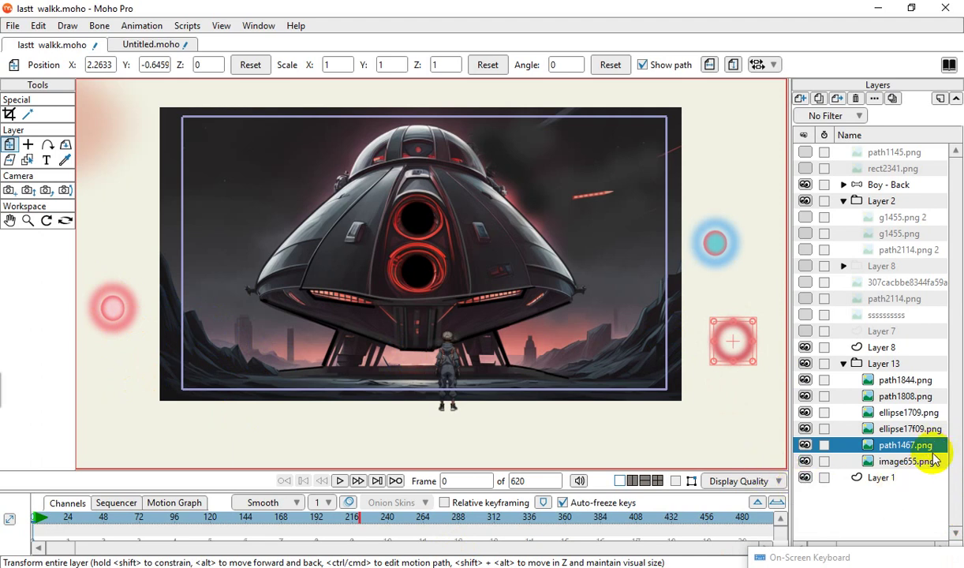
Seat the ellipse1709 glow centred inside the saucer's lower red ring.
{"action": "left_click", "coordinate": [907, 461]}
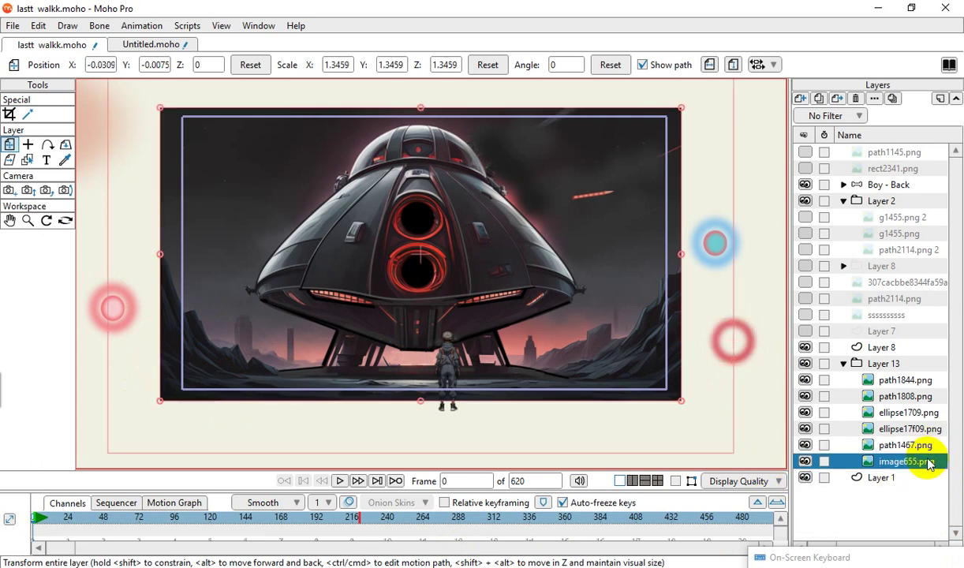
{"action": "left_click", "coordinate": [888, 430]}
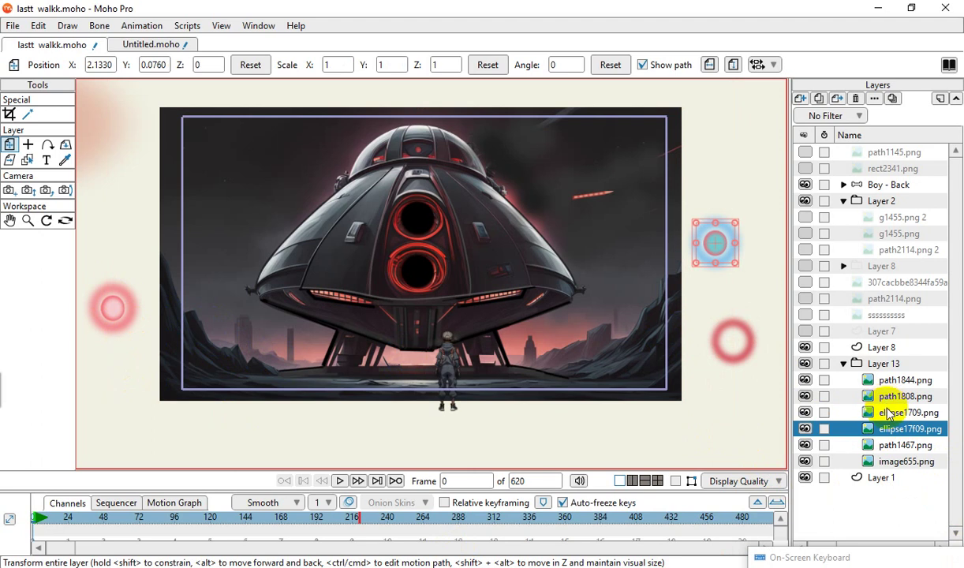
{"action": "left_click", "coordinate": [890, 413]}
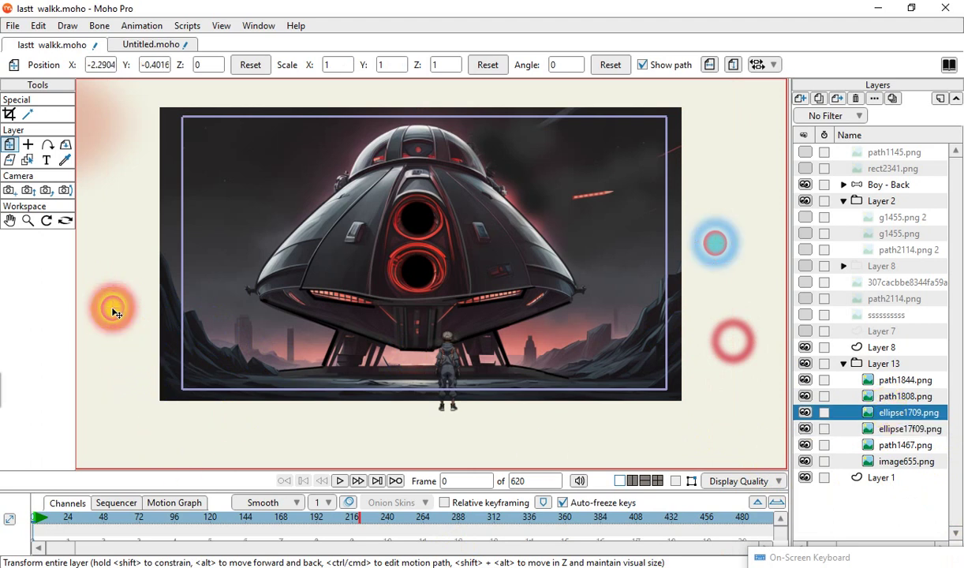
{"action": "left_click_drag", "start_coordinate": [112, 313], "coordinate": [420, 275]}
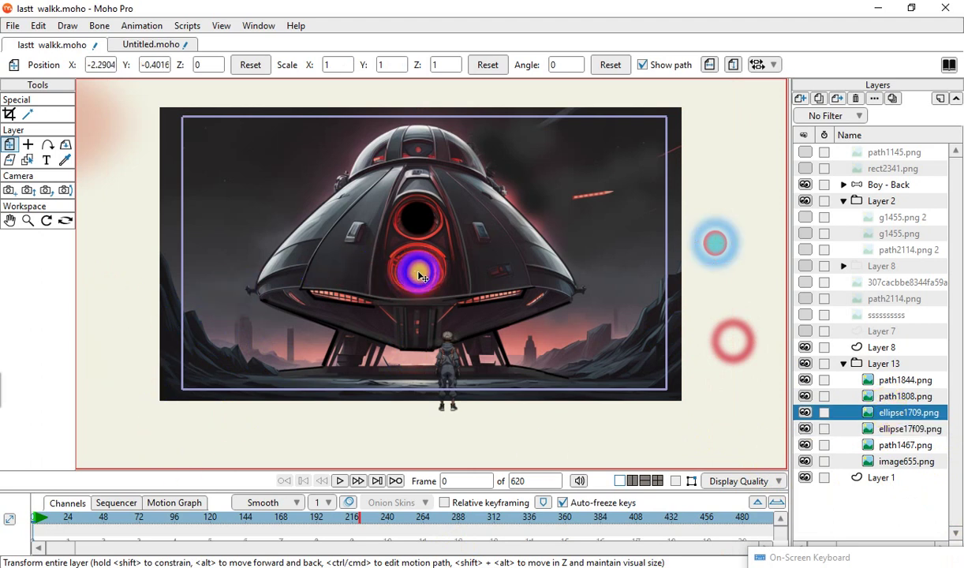
{"action": "scroll", "coordinate": [421, 276], "scroll_direction": "up", "scroll_amount": 2}
{"action": "scroll", "coordinate": [418, 269], "scroll_direction": "up", "scroll_amount": 1}
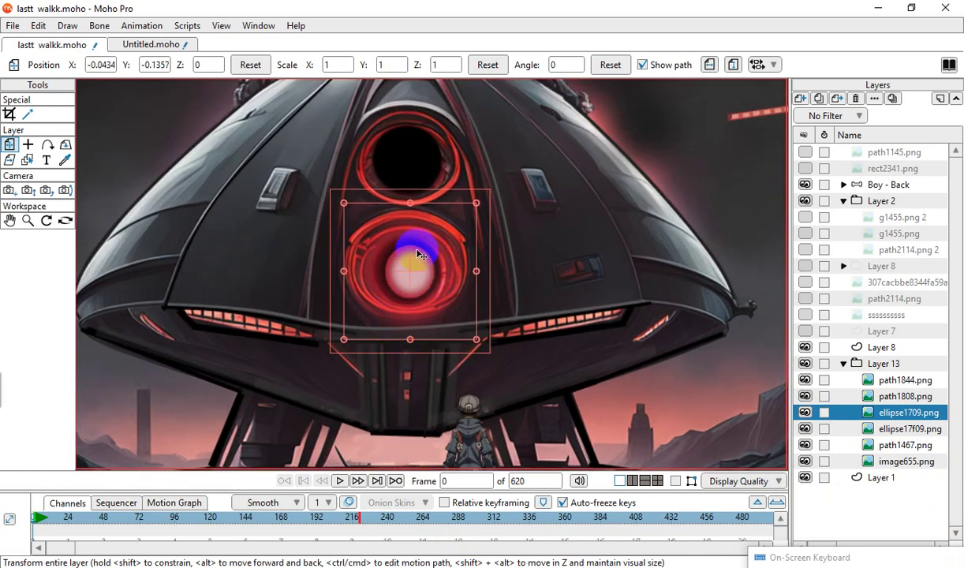
{"action": "mouse_move", "coordinate": [412, 268]}
{"action": "left_mouse_down"}
{"action": "mouse_move", "coordinate": [391, 353]}
{"action": "mouse_move", "coordinate": [357, 312]}
{"action": "mouse_move", "coordinate": [398, 256]}
{"action": "mouse_move", "coordinate": [407, 267]}
{"action": "left_mouse_up"}
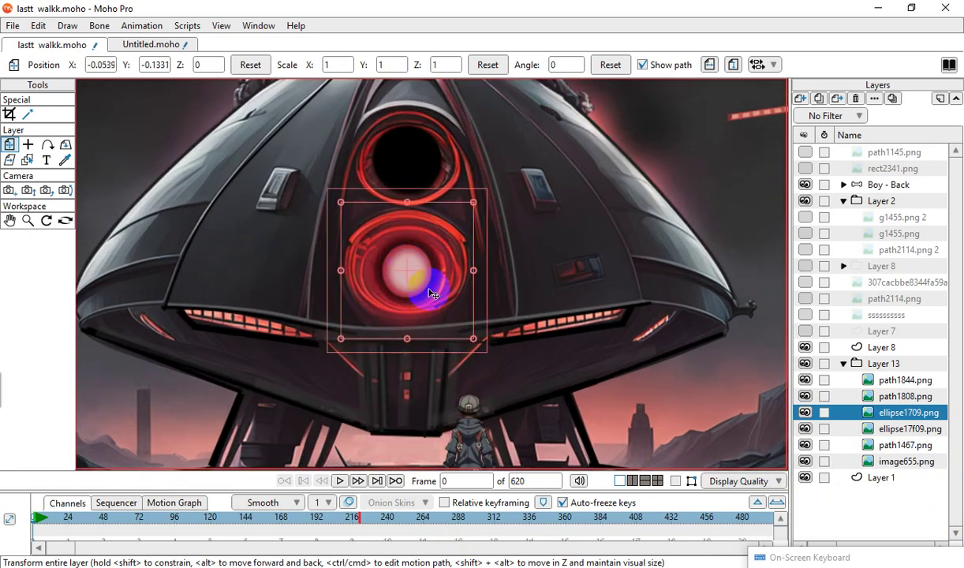
{"action": "scroll", "coordinate": [380, 238], "scroll_direction": "down", "scroll_amount": 3}
{"action": "scroll", "coordinate": [458, 227], "scroll_direction": "up", "scroll_amount": 1}
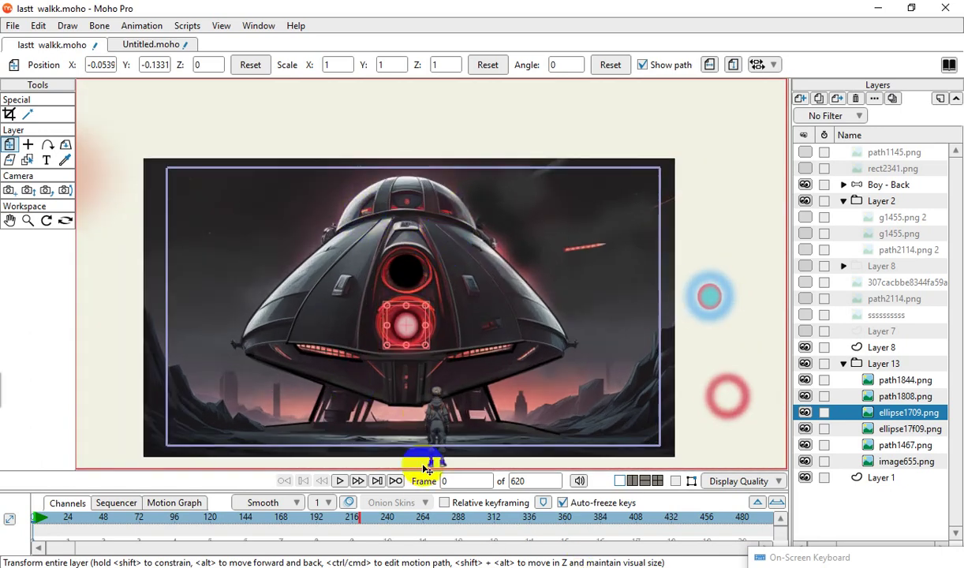
{"action": "scroll", "coordinate": [438, 410], "scroll_direction": "up", "scroll_amount": 1}
{"action": "scroll", "coordinate": [446, 331], "scroll_direction": "up", "scroll_amount": 1}
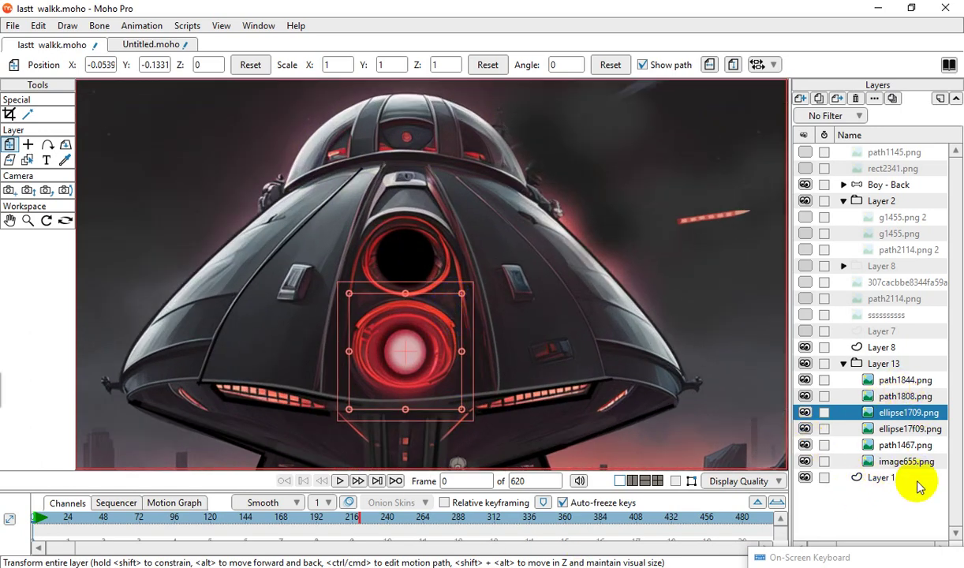
{"action": "left_click", "coordinate": [796, 116]}
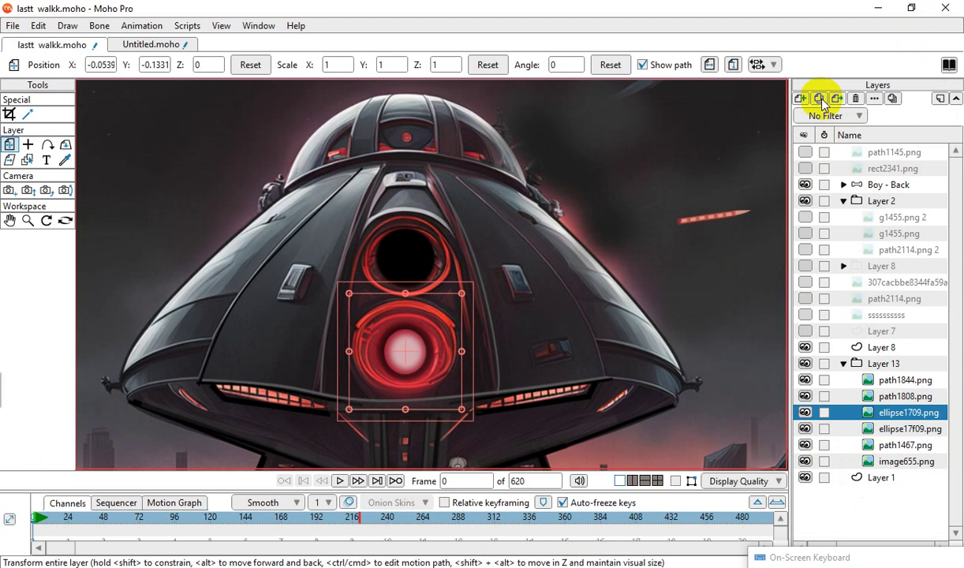
Duplicate the ellipse1709.png layer and position the copy in the saucer's upper ring.
{"action": "left_click", "coordinate": [819, 98]}
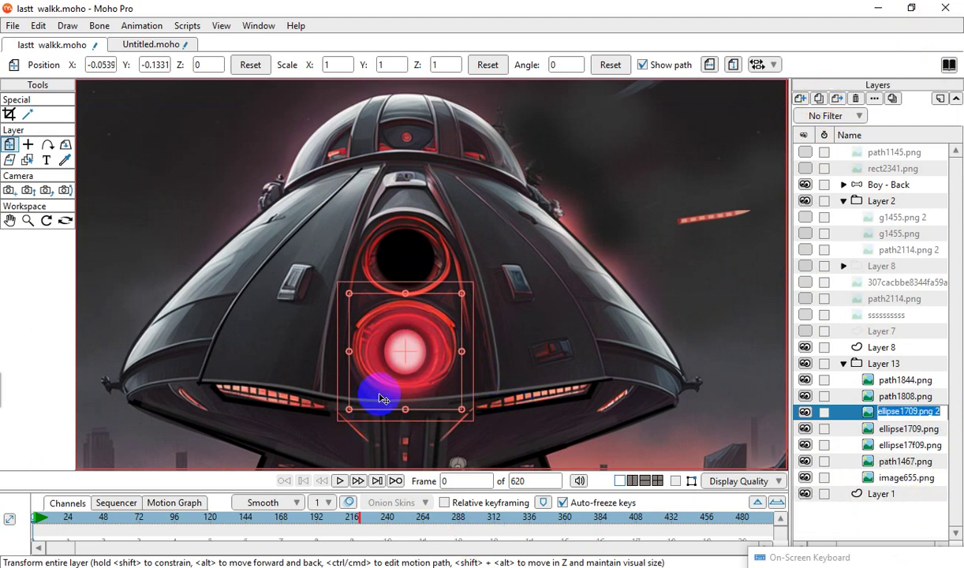
{"action": "left_click", "coordinate": [394, 355]}
{"action": "mouse_move", "coordinate": [410, 351]}
{"action": "left_mouse_down"}
{"action": "mouse_move", "coordinate": [408, 246]}
{"action": "mouse_move", "coordinate": [408, 257]}
{"action": "left_mouse_up"}
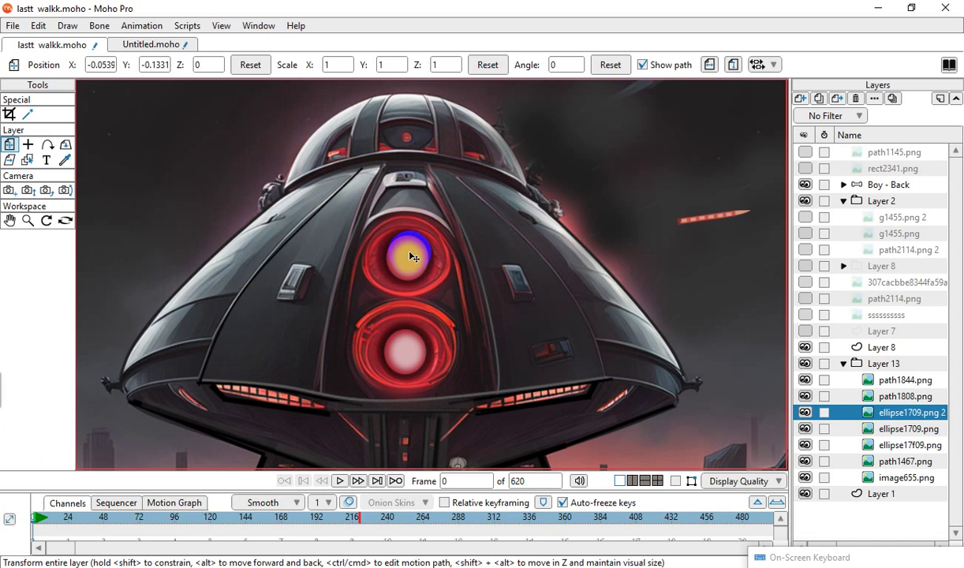
{"action": "left_click_drag", "start_coordinate": [412, 257], "coordinate": [412, 257]}
{"action": "scroll", "coordinate": [412, 256], "scroll_direction": "down", "scroll_amount": 4}
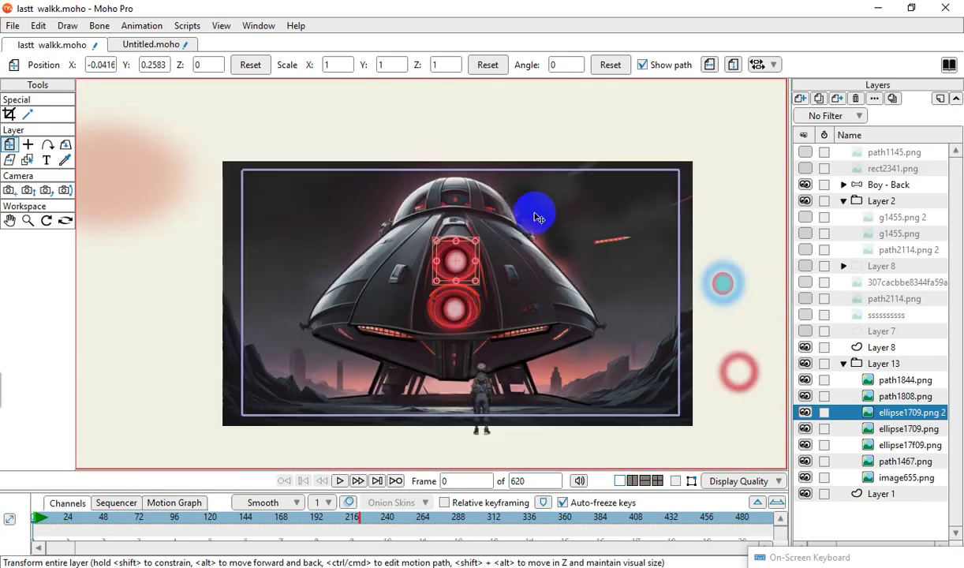
{"action": "scroll", "coordinate": [538, 216], "scroll_direction": "down", "scroll_amount": 2}
{"action": "scroll", "coordinate": [488, 143], "scroll_direction": "up", "scroll_amount": 1}
{"action": "scroll", "coordinate": [473, 332], "scroll_direction": "up", "scroll_amount": 3}
{"action": "scroll", "coordinate": [466, 315], "scroll_direction": "down", "scroll_amount": 3}
{"action": "scroll", "coordinate": [442, 229], "scroll_direction": "up", "scroll_amount": 3}
{"action": "scroll", "coordinate": [536, 434], "scroll_direction": "up", "scroll_amount": 2}
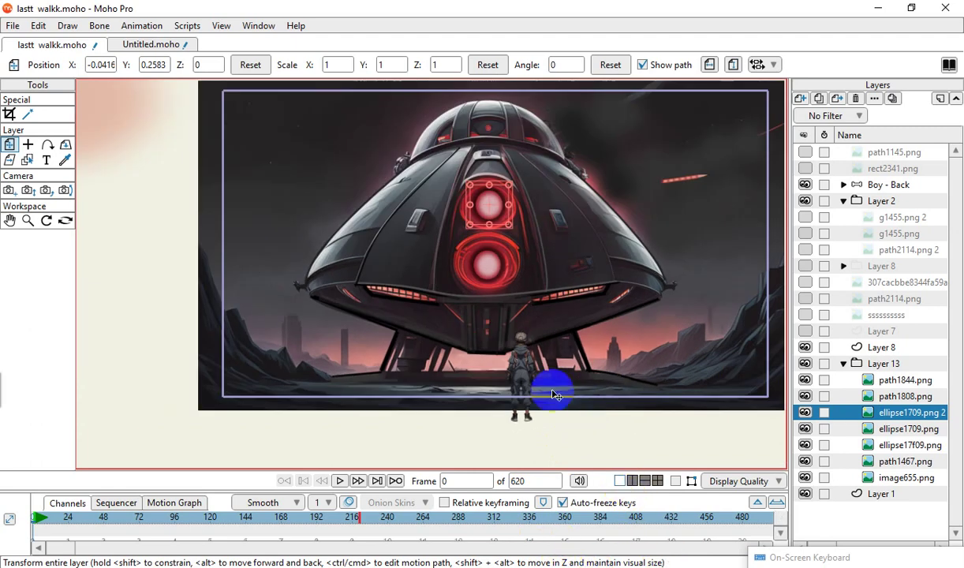
{"action": "scroll", "coordinate": [552, 390], "scroll_direction": "down", "scroll_amount": 3}
{"action": "scroll", "coordinate": [618, 276], "scroll_direction": "up", "scroll_amount": 2}
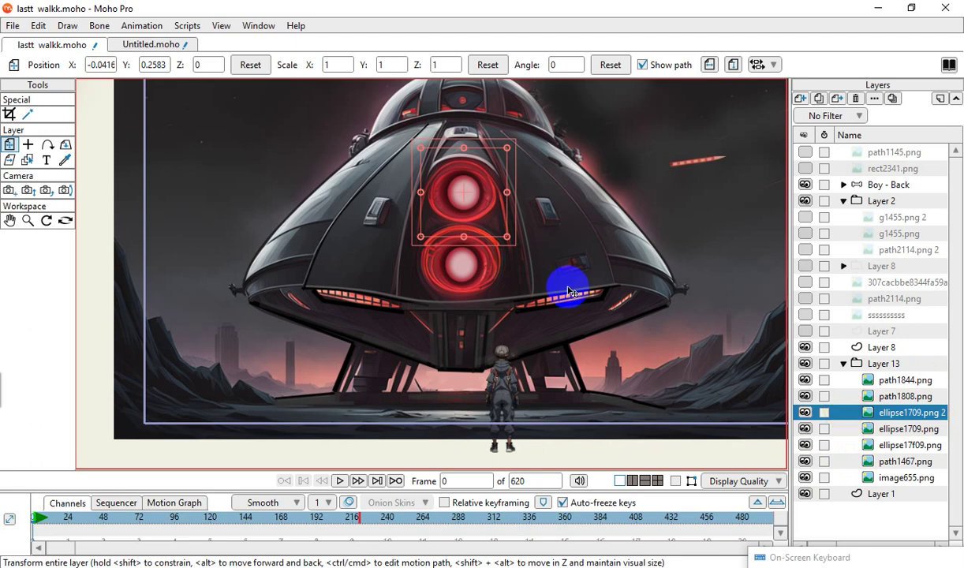
{"action": "scroll", "coordinate": [366, 297], "scroll_direction": "down", "scroll_amount": 2}
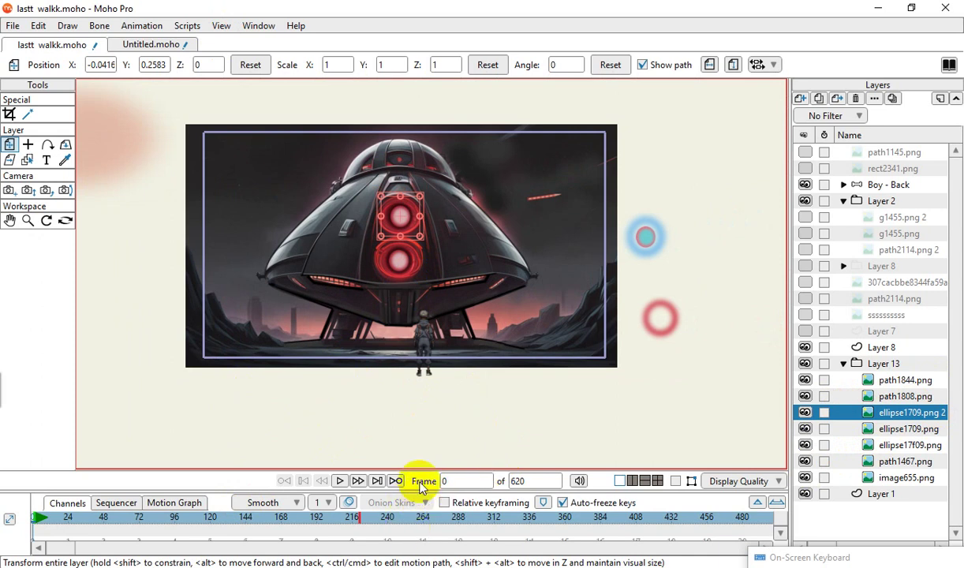
Drag the timeline divider up to give the timeline more room.
{"action": "left_click_drag", "start_coordinate": [419, 490], "coordinate": [396, 370]}
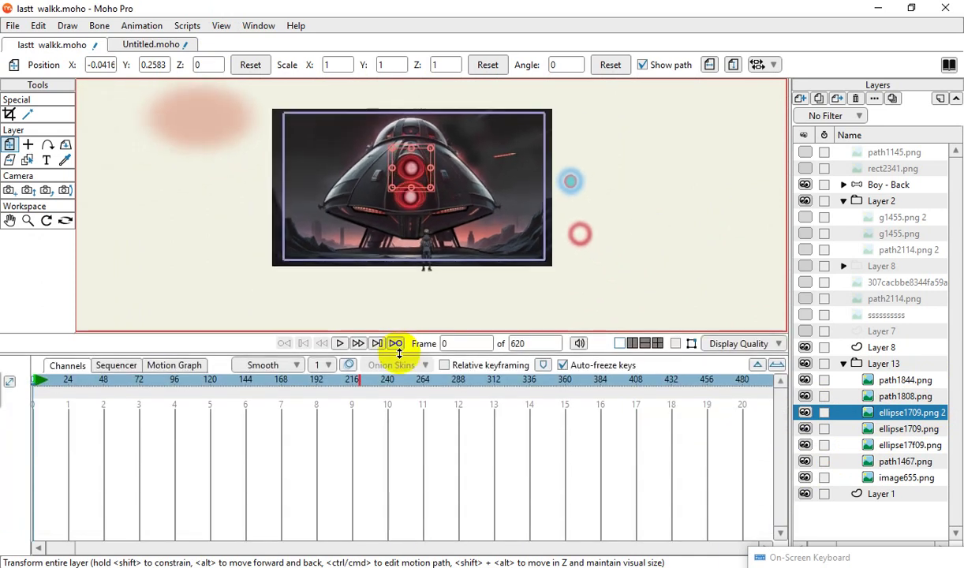
{"action": "scroll", "coordinate": [416, 245], "scroll_direction": "up", "scroll_amount": 3}
{"action": "scroll", "coordinate": [419, 252], "scroll_direction": "up", "scroll_amount": 2}
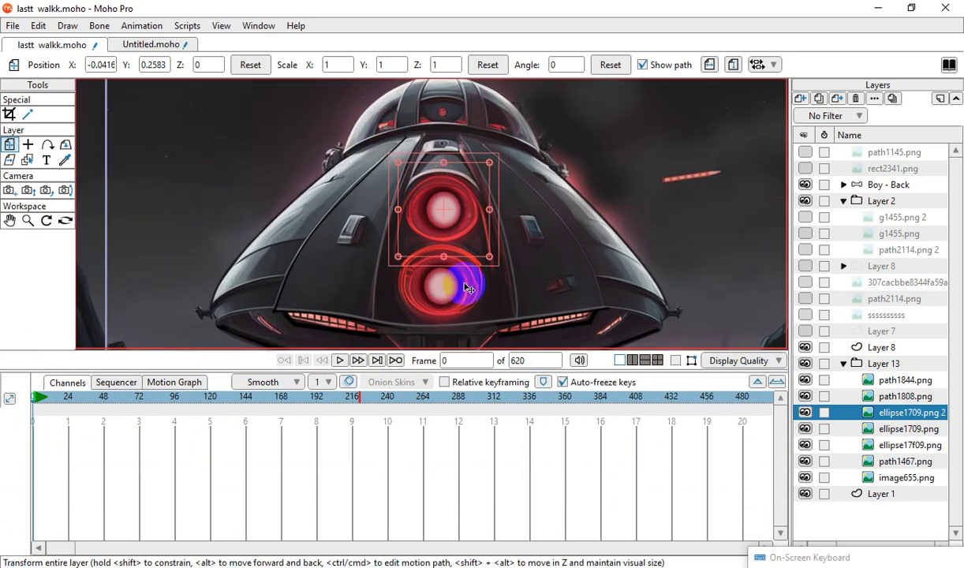
{"action": "scroll", "coordinate": [390, 164], "scroll_direction": "up", "scroll_amount": 1}
{"action": "scroll", "coordinate": [438, 213], "scroll_direction": "up", "scroll_amount": 1}
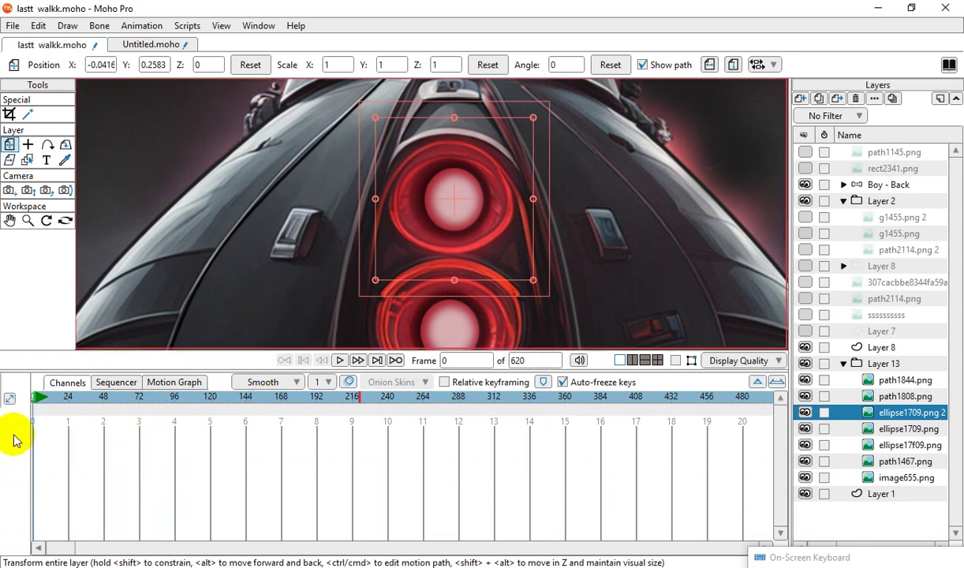
Toggle the ellipse1709.png 2 layer's visibility until the upper-ring glow is hidden.
{"action": "left_click", "coordinate": [805, 412]}
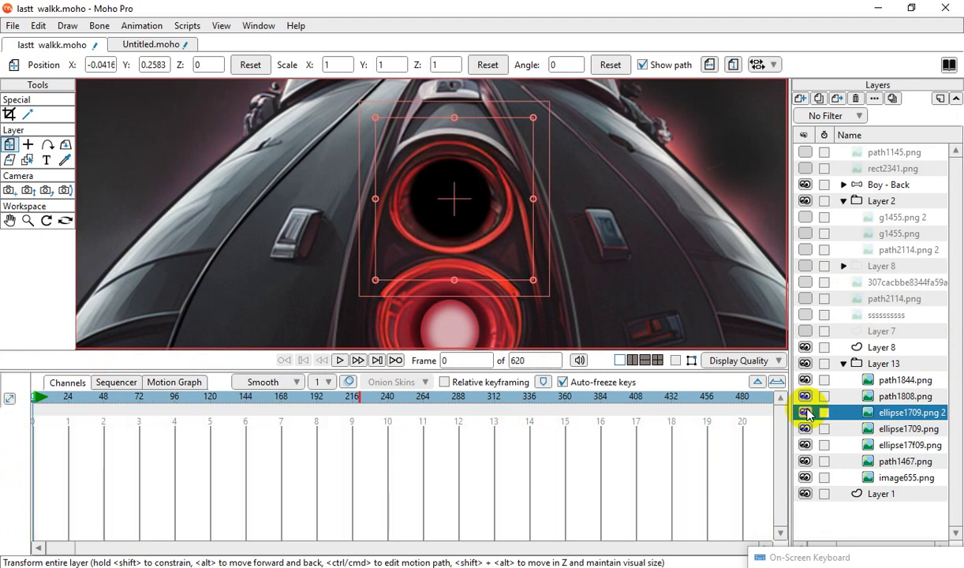
{"action": "left_click", "coordinate": [805, 413]}
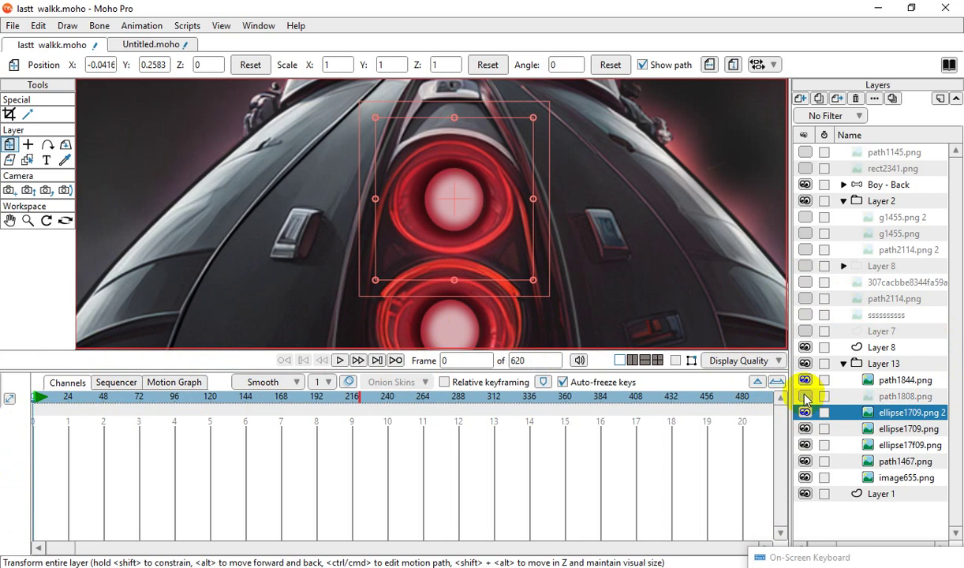
{"action": "left_click", "coordinate": [805, 413]}
{"action": "left_click", "coordinate": [805, 413]}
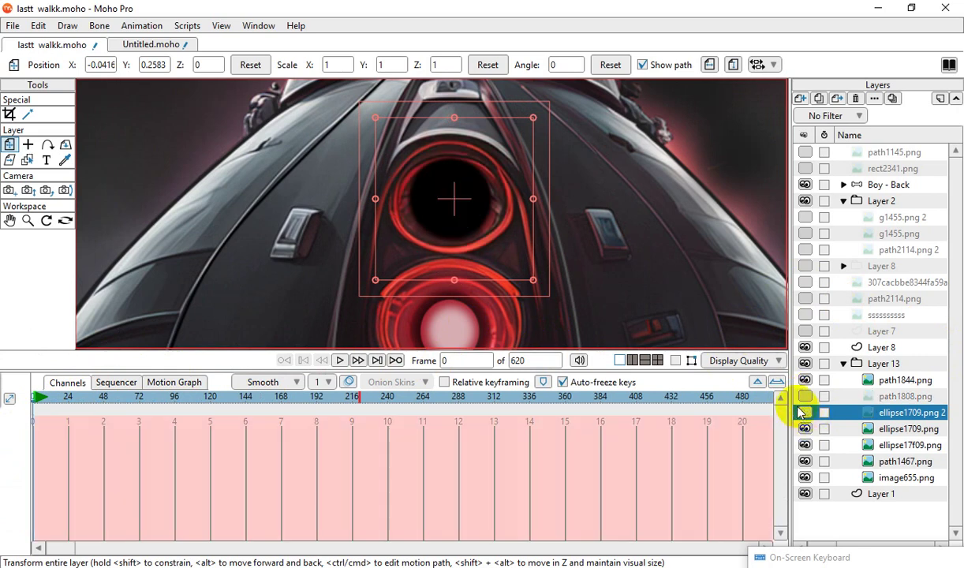
{"action": "scroll", "coordinate": [296, 103], "scroll_direction": "down", "scroll_amount": 3}
{"action": "scroll", "coordinate": [473, 269], "scroll_direction": "up", "scroll_amount": 2}
{"action": "scroll", "coordinate": [506, 237], "scroll_direction": "down", "scroll_amount": 3}
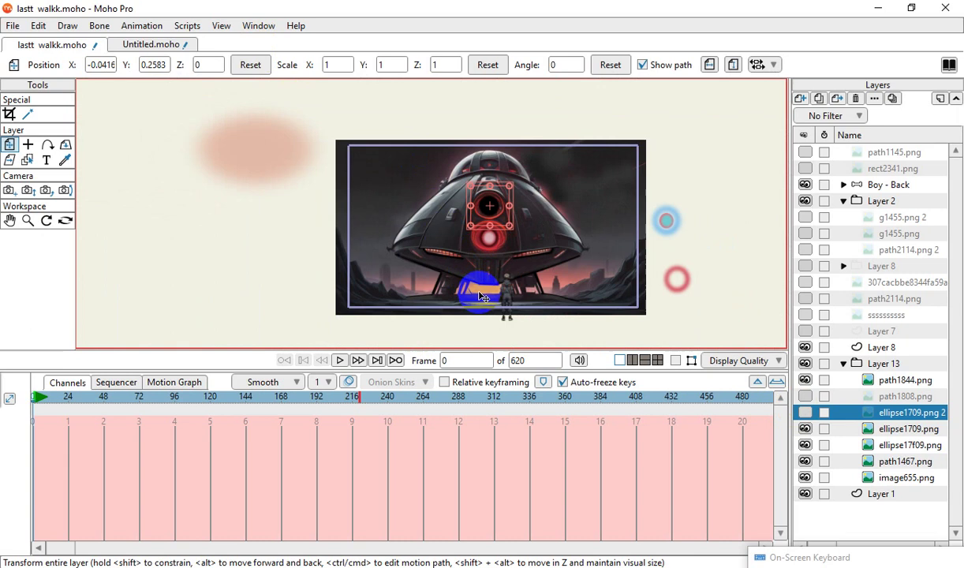
{"action": "scroll", "coordinate": [631, 300], "scroll_direction": "up", "scroll_amount": 1}
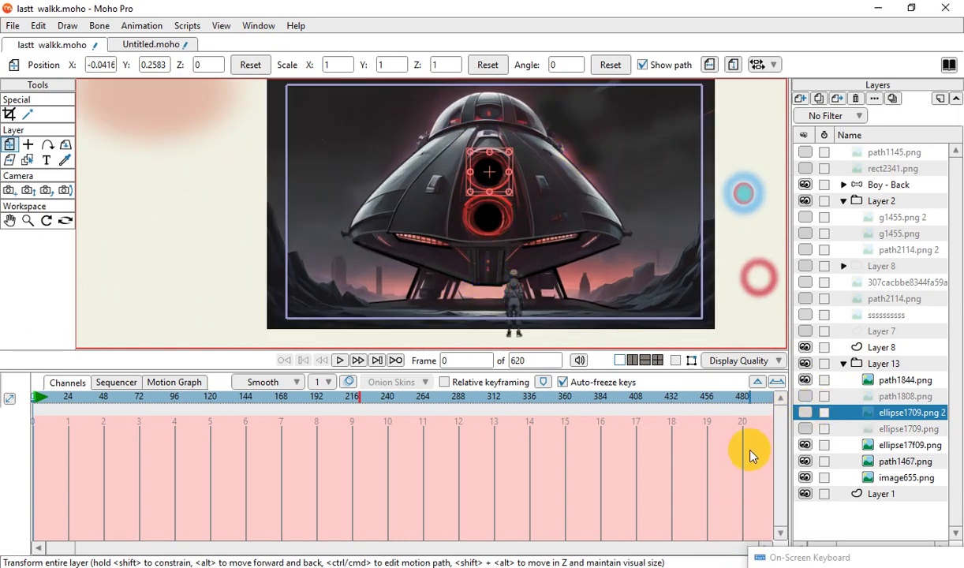
Select the Boy - Back layer, play the animation, and stop at frame 51 of 620.
{"action": "left_click", "coordinate": [882, 193]}
{"action": "scroll", "coordinate": [506, 267], "scroll_direction": "up", "scroll_amount": 3}
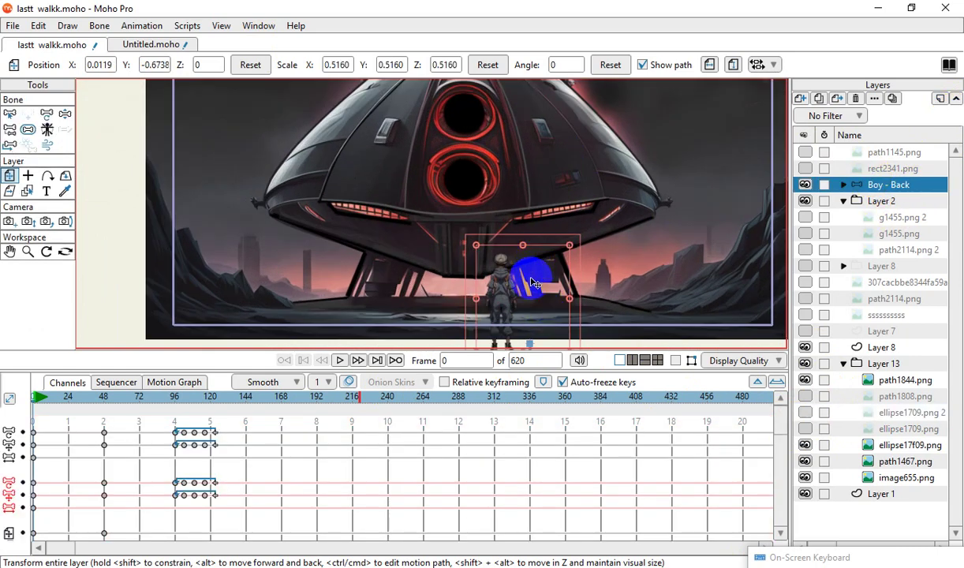
{"action": "scroll", "coordinate": [506, 266], "scroll_direction": "up", "scroll_amount": 3}
{"action": "scroll", "coordinate": [463, 268], "scroll_direction": "up", "scroll_amount": 2}
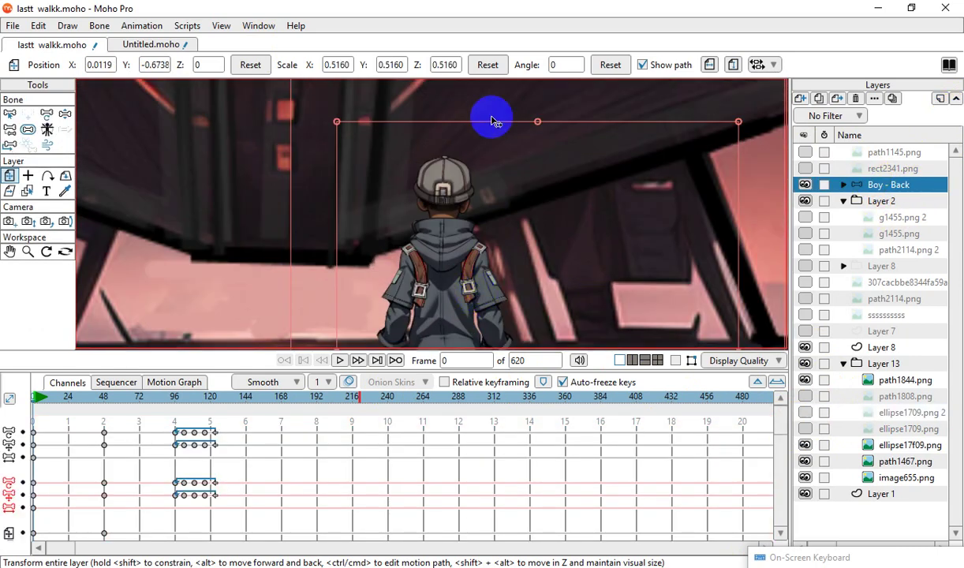
{"action": "scroll", "coordinate": [421, 238], "scroll_direction": "up", "scroll_amount": 2}
{"action": "scroll", "coordinate": [421, 237], "scroll_direction": "up", "scroll_amount": 2}
{"action": "scroll", "coordinate": [506, 282], "scroll_direction": "down", "scroll_amount": 2}
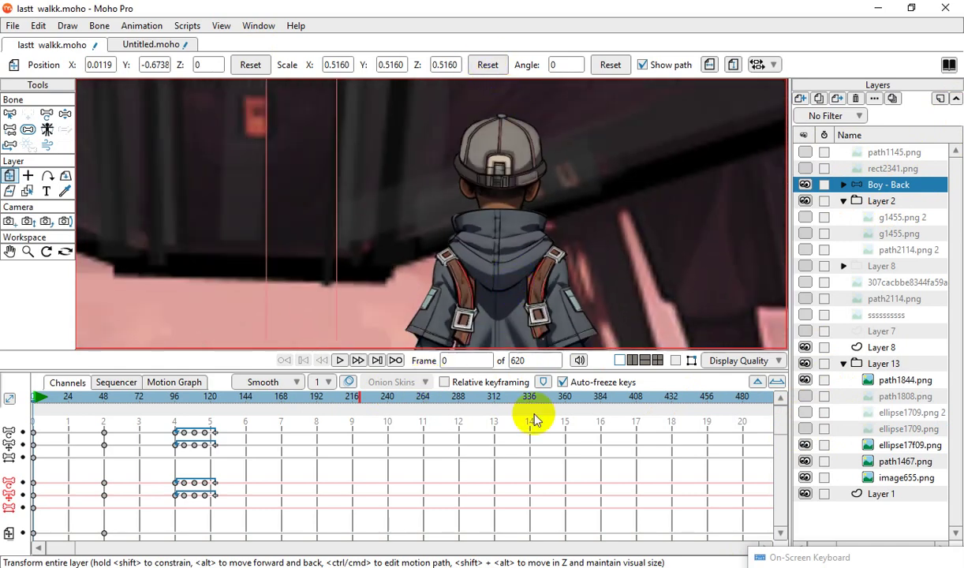
{"action": "left_click", "coordinate": [342, 360]}
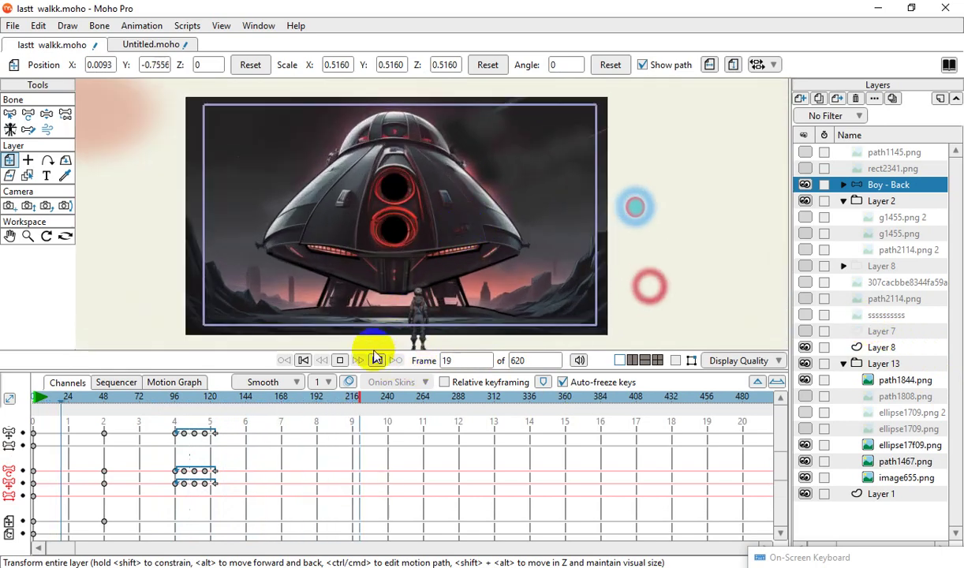
{"action": "left_click", "coordinate": [340, 360]}
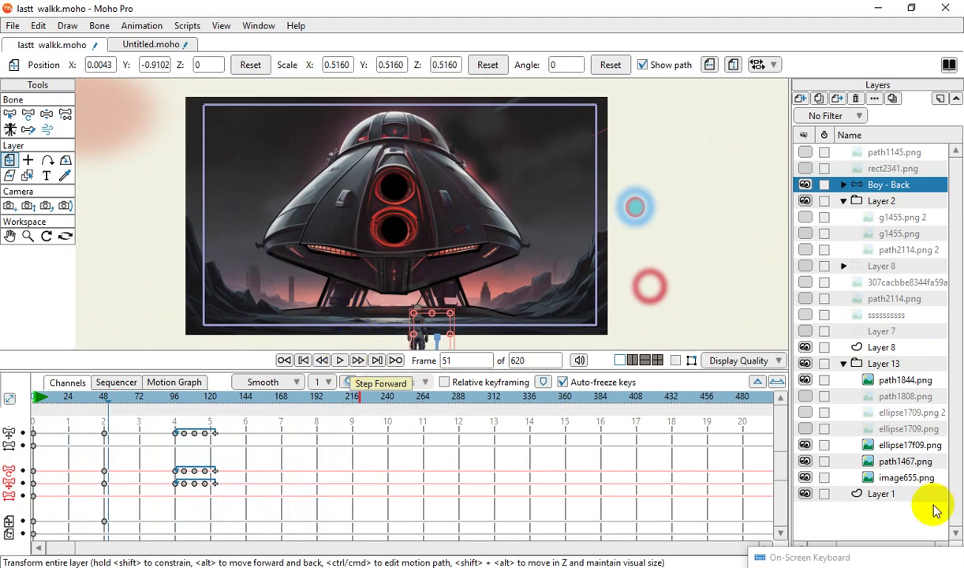
Select Layer 13 and set its starting keyframe at scale 1 on frame 72.
{"action": "left_click", "coordinate": [878, 363]}
{"action": "scroll", "coordinate": [485, 139], "scroll_direction": "down", "scroll_amount": 4}
{"action": "scroll", "coordinate": [505, 205], "scroll_direction": "up", "scroll_amount": 3}
{"action": "scroll", "coordinate": [517, 247], "scroll_direction": "up", "scroll_amount": 1}
{"action": "scroll", "coordinate": [535, 266], "scroll_direction": "down", "scroll_amount": 2}
{"action": "scroll", "coordinate": [645, 307], "scroll_direction": "up", "scroll_amount": 2}
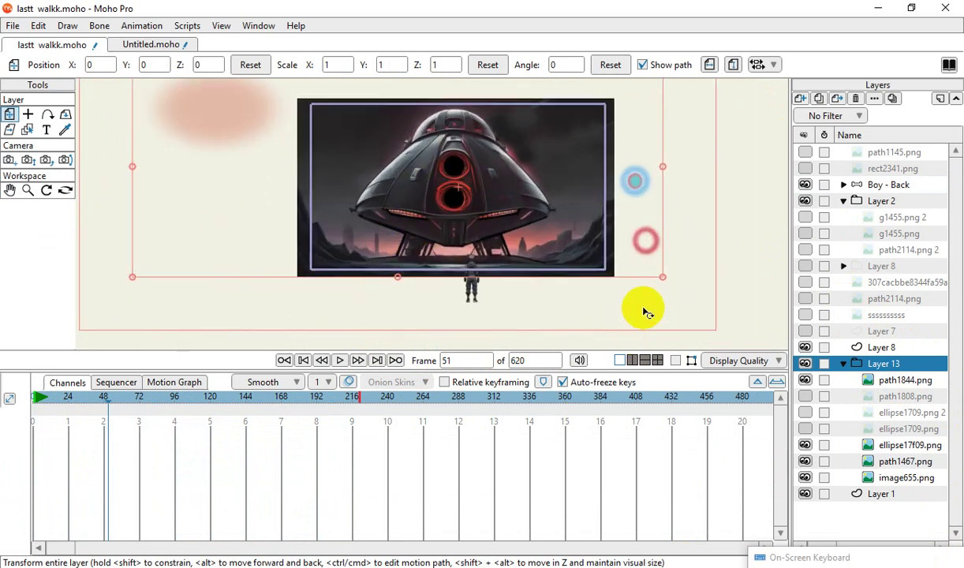
{"action": "scroll", "coordinate": [629, 265], "scroll_direction": "up", "scroll_amount": 2}
{"action": "scroll", "coordinate": [631, 269], "scroll_direction": "up", "scroll_amount": 1}
{"action": "scroll", "coordinate": [624, 260], "scroll_direction": "down", "scroll_amount": 1}
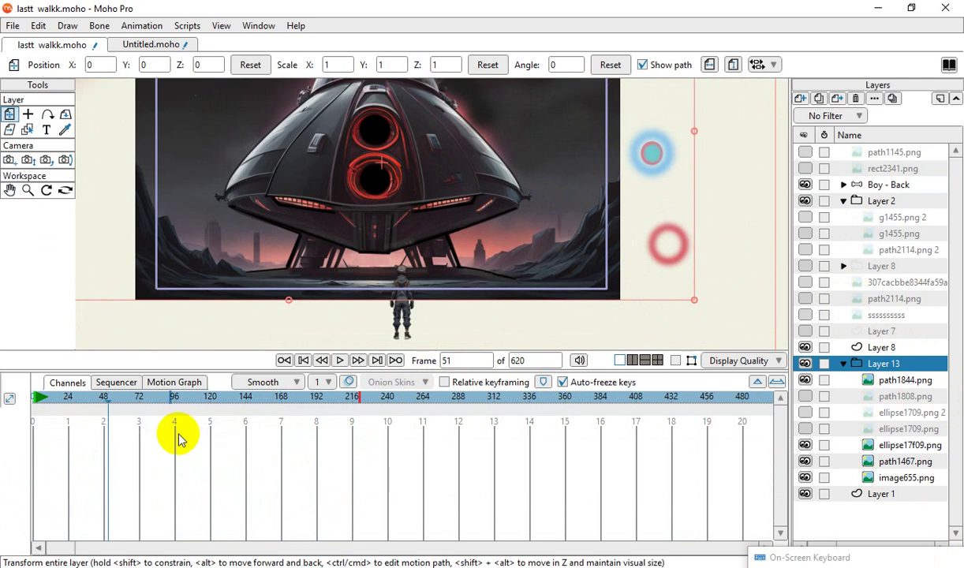
{"action": "left_click", "coordinate": [100, 408]}
{"action": "mouse_move", "coordinate": [85, 412]}
{"action": "left_mouse_down"}
{"action": "mouse_move", "coordinate": [6, 446]}
{"action": "mouse_move", "coordinate": [107, 461]}
{"action": "mouse_move", "coordinate": [138, 486]}
{"action": "left_mouse_up"}
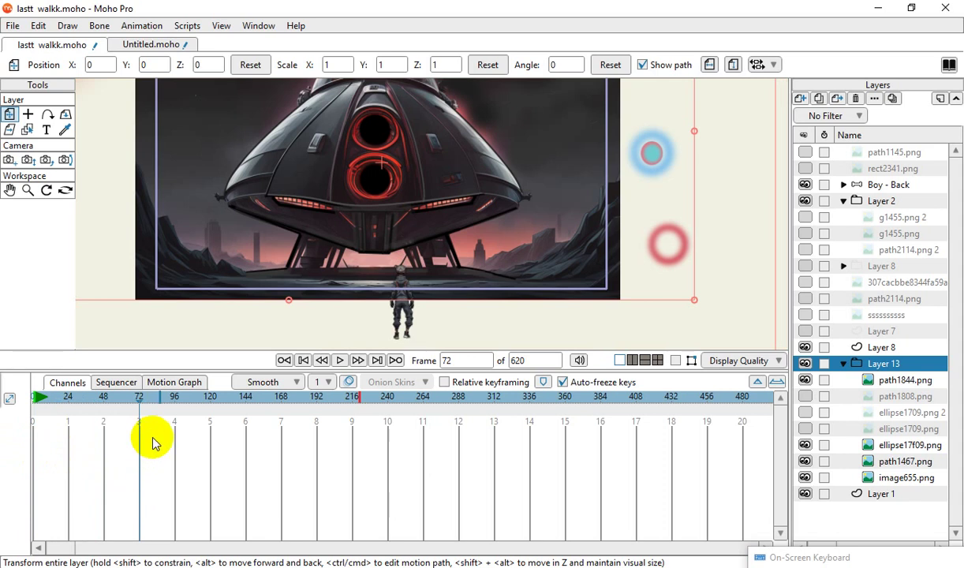
{"action": "left_click", "coordinate": [102, 291]}
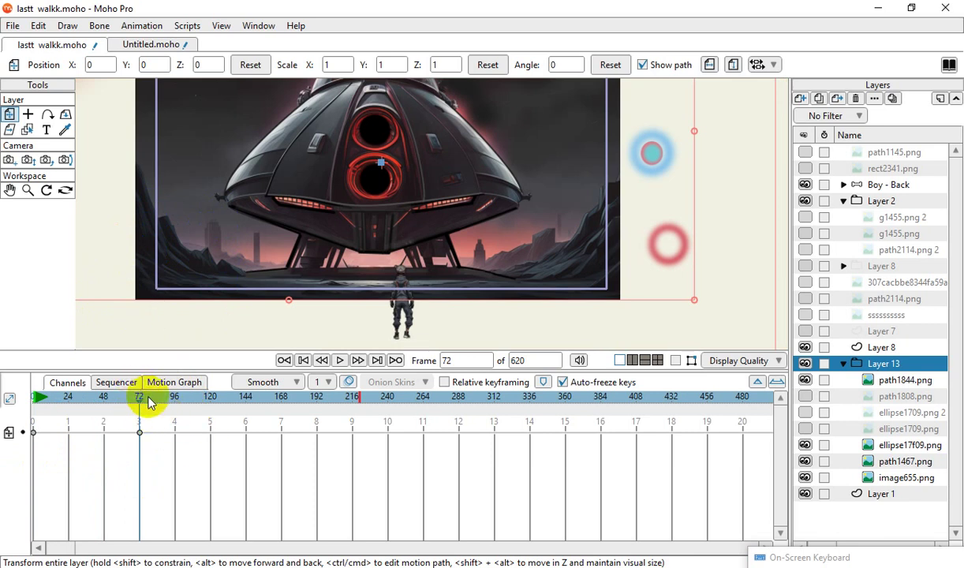
At frame 193, enlarge the spaceship layer to scale 1.1527.
{"action": "left_click_drag", "start_coordinate": [150, 403], "coordinate": [325, 493]}
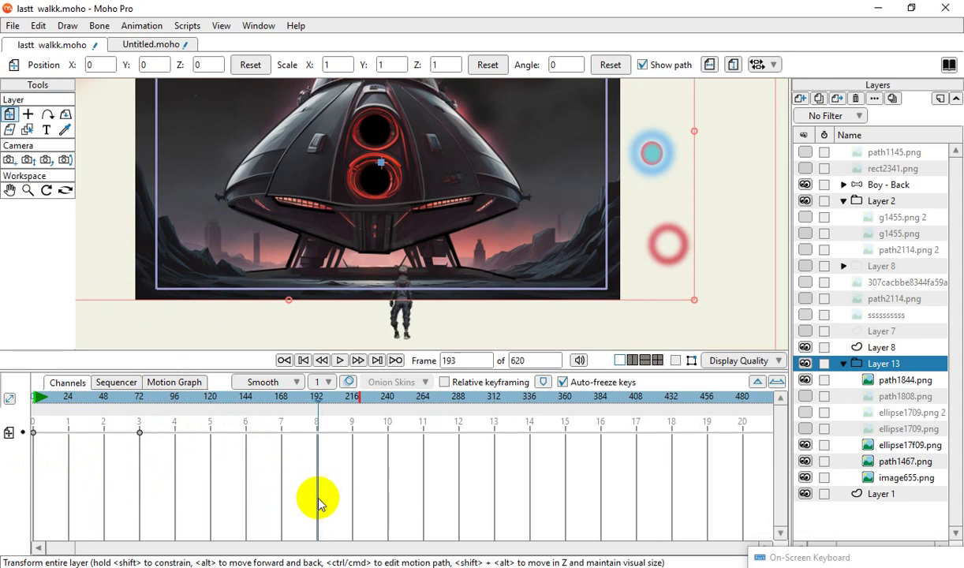
{"action": "scroll", "coordinate": [581, 290], "scroll_direction": "down", "scroll_amount": 1}
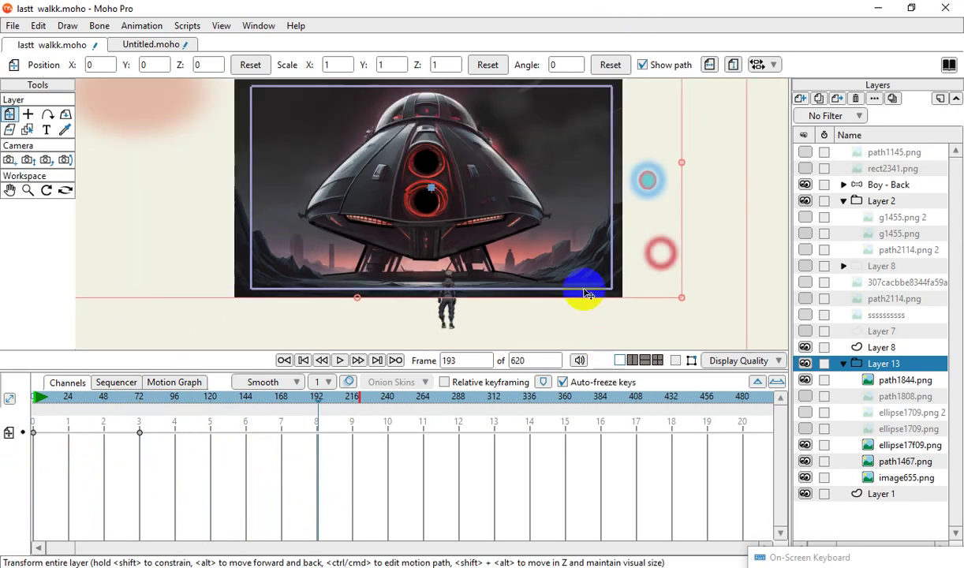
{"action": "scroll", "coordinate": [496, 288], "scroll_direction": "down", "scroll_amount": 3}
{"action": "scroll", "coordinate": [489, 296], "scroll_direction": "up", "scroll_amount": 2}
{"action": "scroll", "coordinate": [552, 331], "scroll_direction": "up", "scroll_amount": 3}
{"action": "scroll", "coordinate": [584, 307], "scroll_direction": "up", "scroll_amount": 3}
{"action": "scroll", "coordinate": [537, 236], "scroll_direction": "down", "scroll_amount": 6}
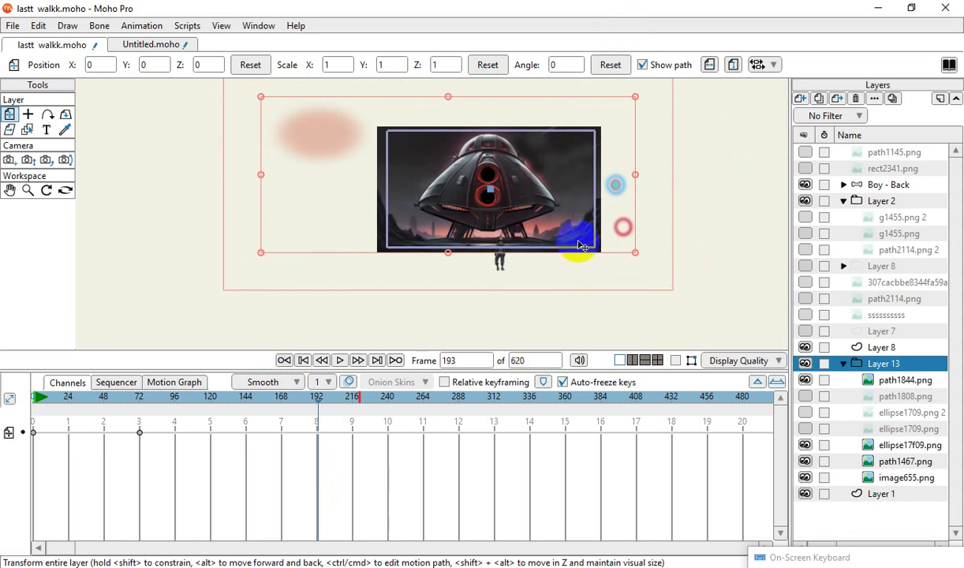
{"action": "scroll", "coordinate": [584, 257], "scroll_direction": "up", "scroll_amount": 2}
{"action": "scroll", "coordinate": [631, 292], "scroll_direction": "up", "scroll_amount": 2}
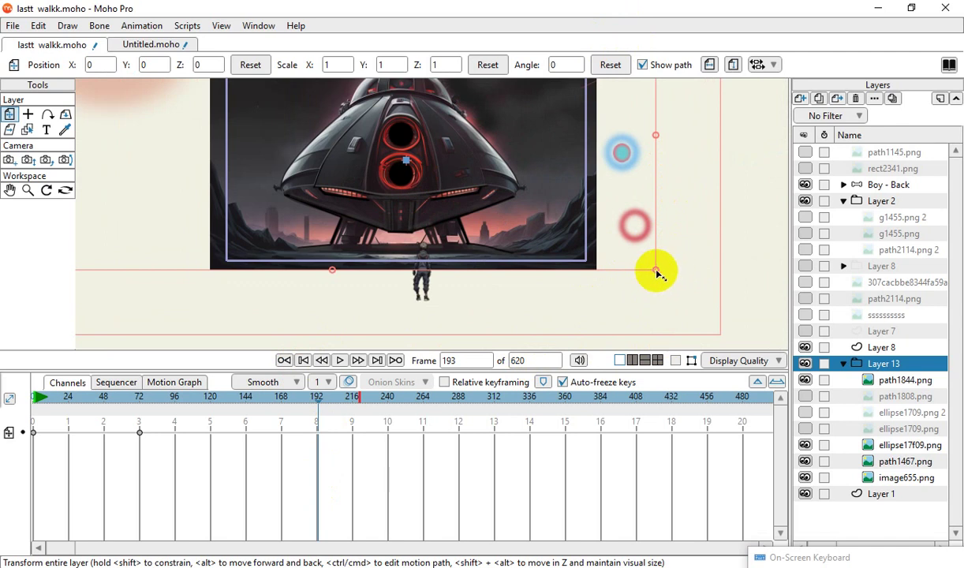
{"action": "mouse_move", "coordinate": [659, 272]}
{"action": "left_mouse_down"}
{"action": "mouse_move", "coordinate": [700, 286]}
{"action": "mouse_move", "coordinate": [680, 323]}
{"action": "left_mouse_up"}
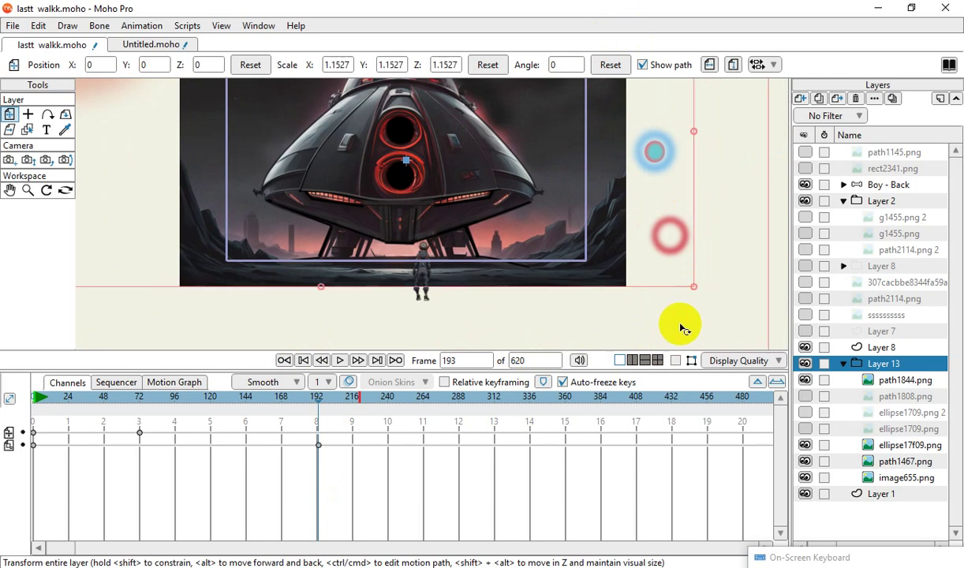
{"action": "scroll", "coordinate": [422, 281], "scroll_direction": "up", "scroll_amount": 2}
{"action": "scroll", "coordinate": [395, 250], "scroll_direction": "up", "scroll_amount": 3}
{"action": "scroll", "coordinate": [395, 249], "scroll_direction": "down", "scroll_amount": 2}
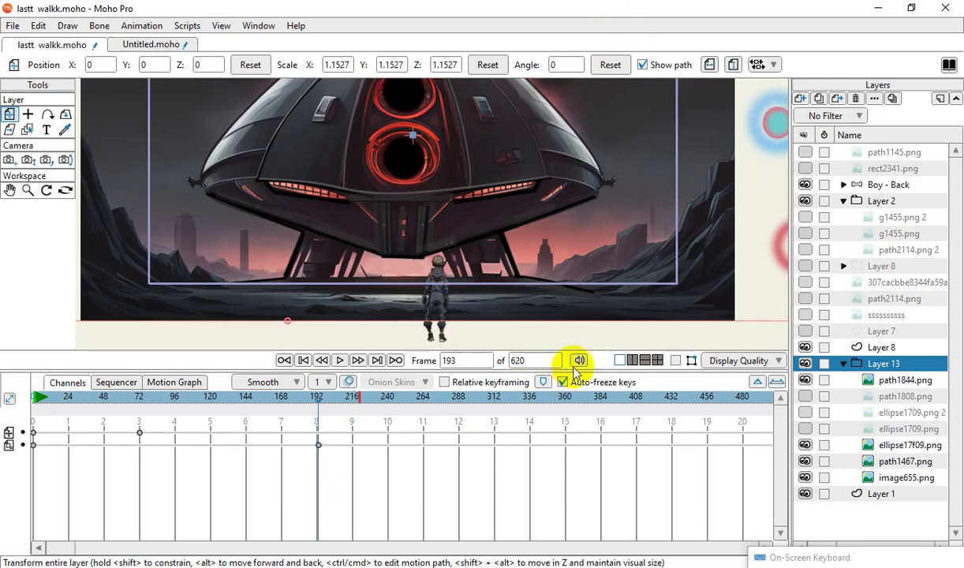
{"action": "scroll", "coordinate": [477, 258], "scroll_direction": "down", "scroll_amount": 2}
{"action": "scroll", "coordinate": [467, 270], "scroll_direction": "down", "scroll_amount": 2}
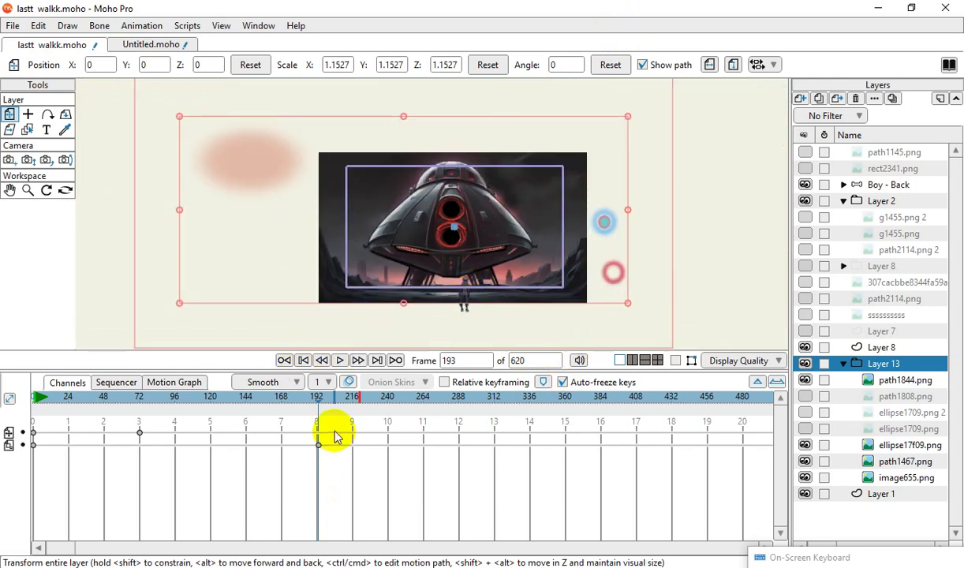
Move the new scale keyframe later in the timeline to slow the zoom.
{"action": "left_click_drag", "start_coordinate": [317, 403], "coordinate": [140, 431]}
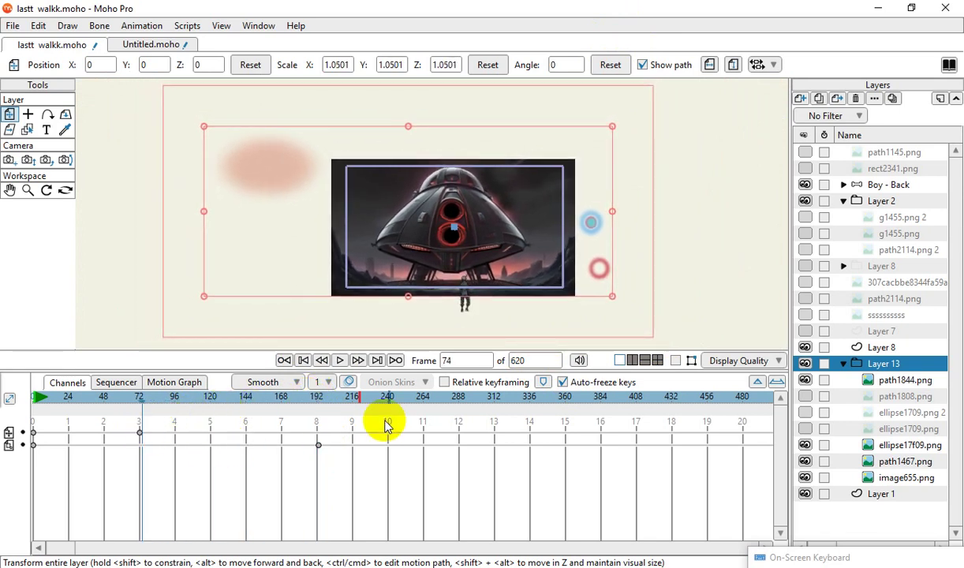
{"action": "left_click_drag", "start_coordinate": [320, 450], "coordinate": [413, 456]}
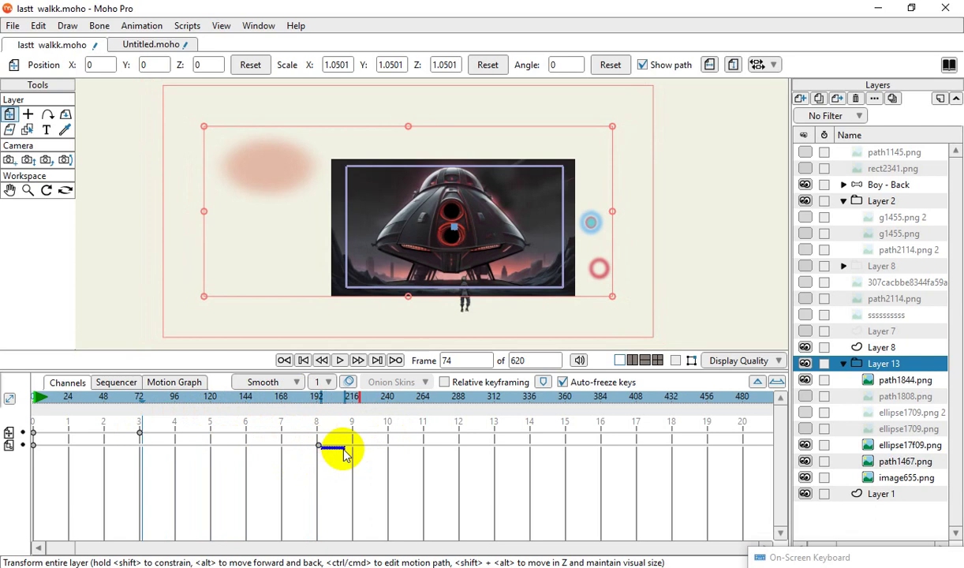
{"action": "mouse_move", "coordinate": [367, 425]}
{"action": "left_mouse_down"}
{"action": "mouse_move", "coordinate": [308, 489]}
{"action": "mouse_move", "coordinate": [313, 457]}
{"action": "mouse_move", "coordinate": [547, 446]}
{"action": "left_mouse_up"}
{"action": "scroll", "coordinate": [394, 198], "scroll_direction": "up", "scroll_amount": 5}
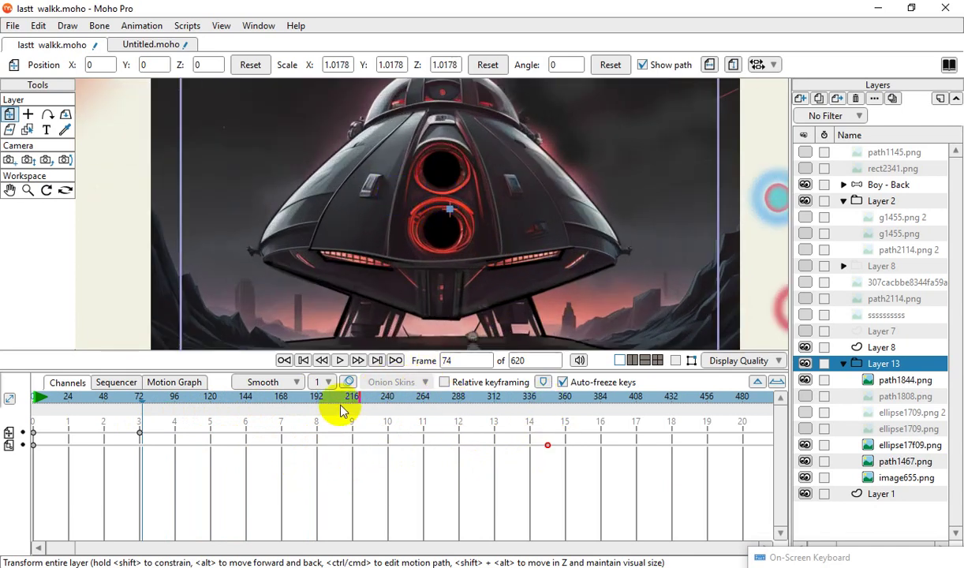
Preview the zoom playback, jumping to frame 45, then stop it.
{"action": "left_click", "coordinate": [342, 361]}
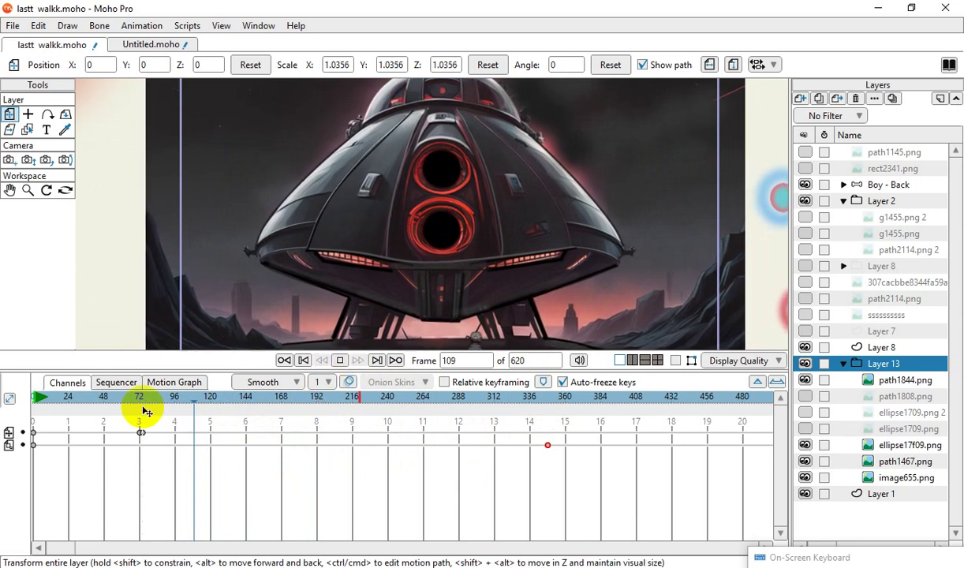
{"action": "scroll", "coordinate": [359, 140], "scroll_direction": "down", "scroll_amount": 5}
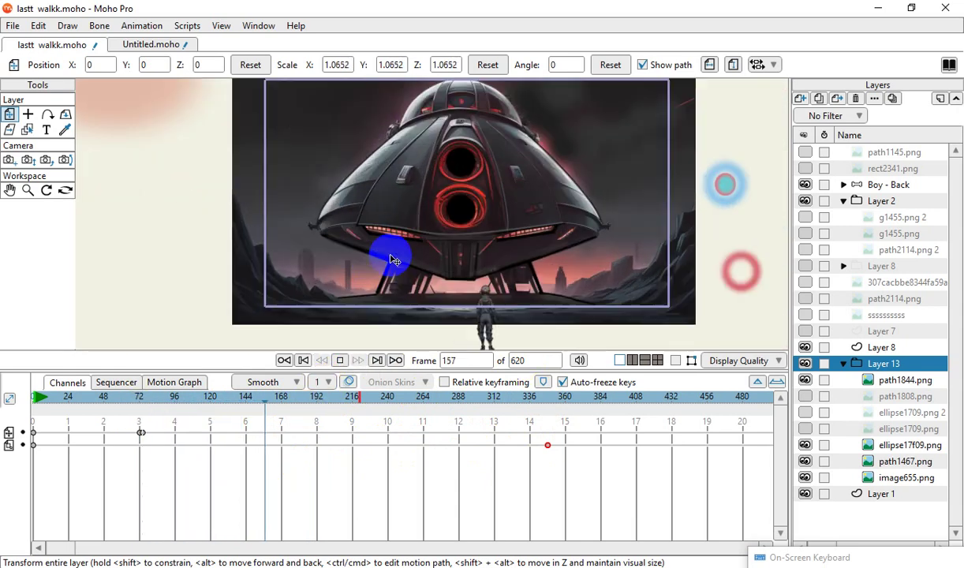
{"action": "scroll", "coordinate": [437, 218], "scroll_direction": "up", "scroll_amount": 3}
{"action": "scroll", "coordinate": [426, 276], "scroll_direction": "down", "scroll_amount": 5}
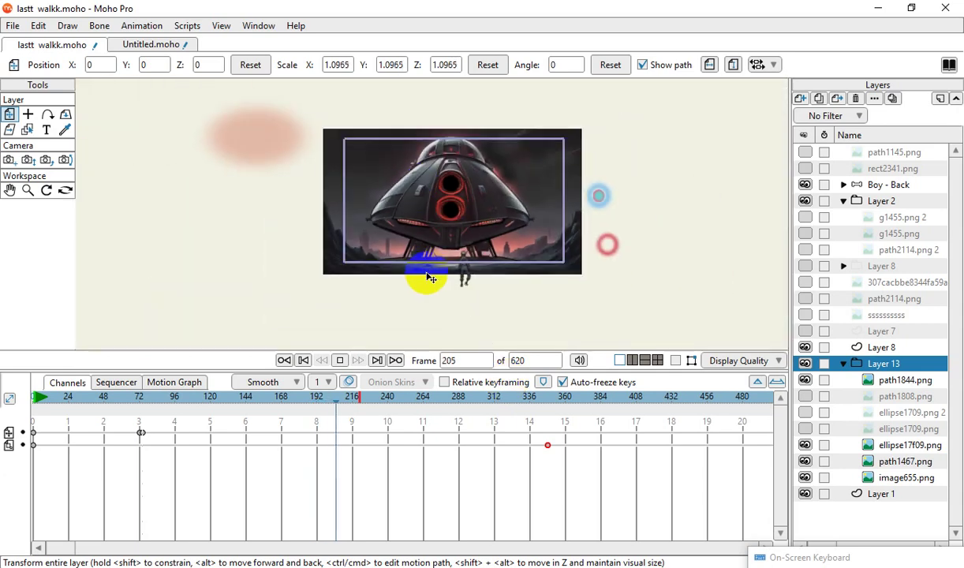
{"action": "scroll", "coordinate": [467, 175], "scroll_direction": "up", "scroll_amount": 2}
{"action": "double_click", "coordinate": [465, 360]}
{"action": "type", "text": "45"}
{"action": "key", "text": "Return"}
{"action": "scroll", "coordinate": [458, 303], "scroll_direction": "up", "scroll_amount": 3}
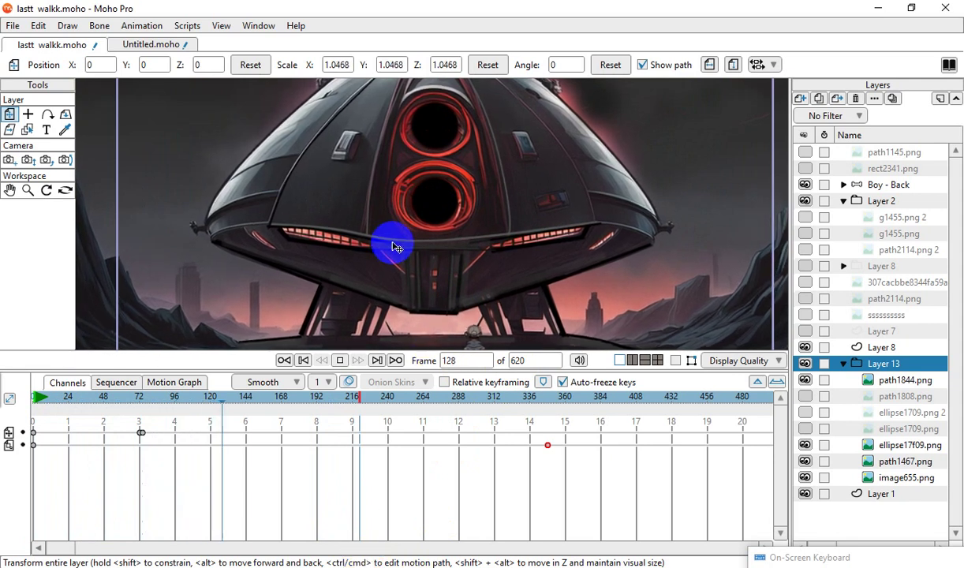
{"action": "scroll", "coordinate": [410, 213], "scroll_direction": "down", "scroll_amount": 5}
{"action": "scroll", "coordinate": [426, 303], "scroll_direction": "up", "scroll_amount": 2}
{"action": "scroll", "coordinate": [363, 295], "scroll_direction": "up", "scroll_amount": 1}
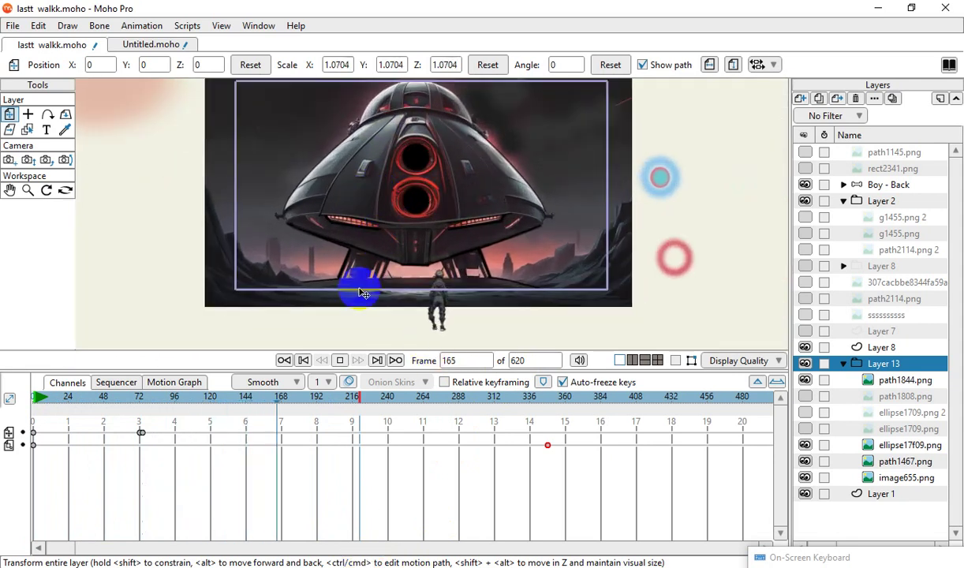
{"action": "left_click", "coordinate": [341, 360]}
Rewind to frame 0 and delete the Boy - Back layer's frame-48 keyframes.
{"action": "left_click_drag", "start_coordinate": [318, 401], "coordinate": [4, 455]}
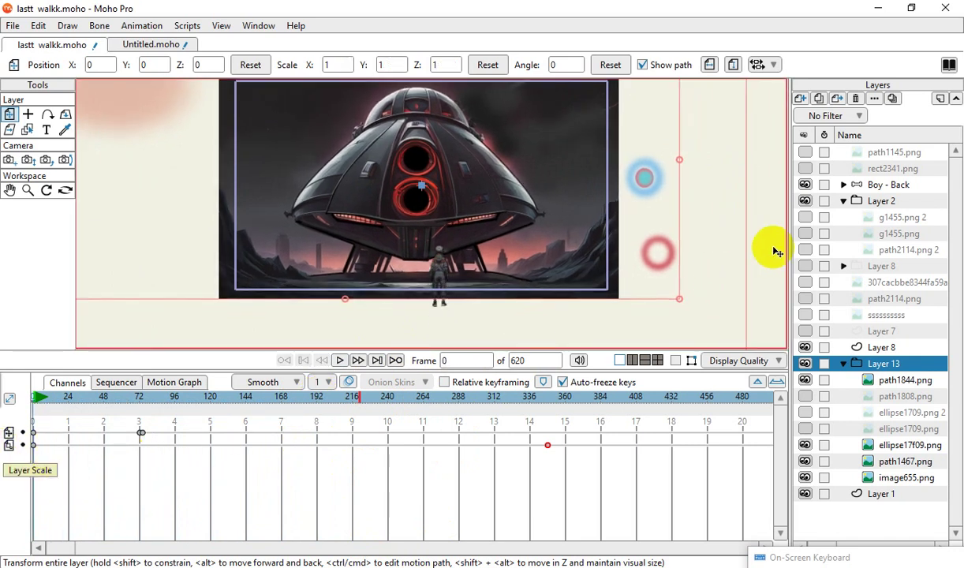
{"action": "left_click", "coordinate": [873, 186]}
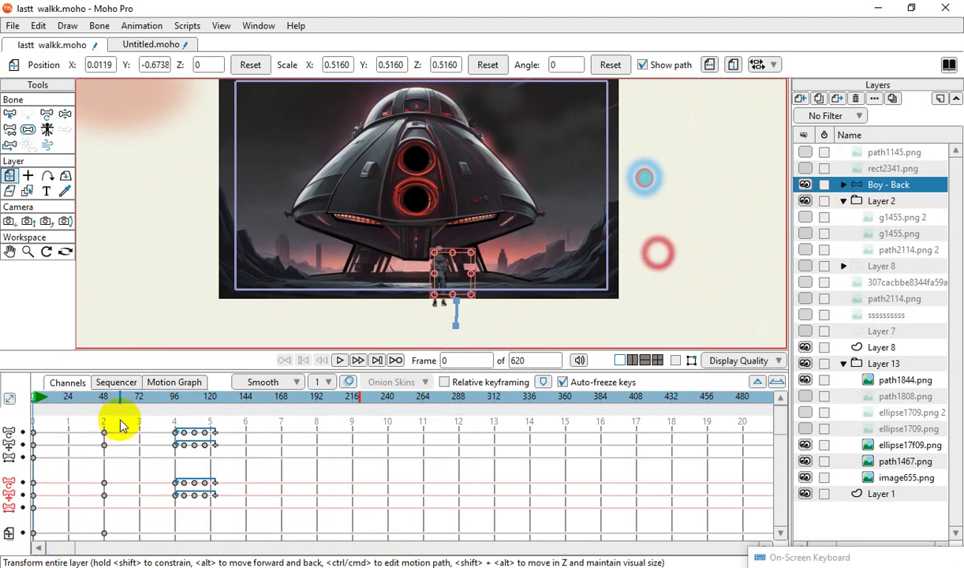
{"action": "left_click_drag", "start_coordinate": [122, 426], "coordinate": [71, 542]}
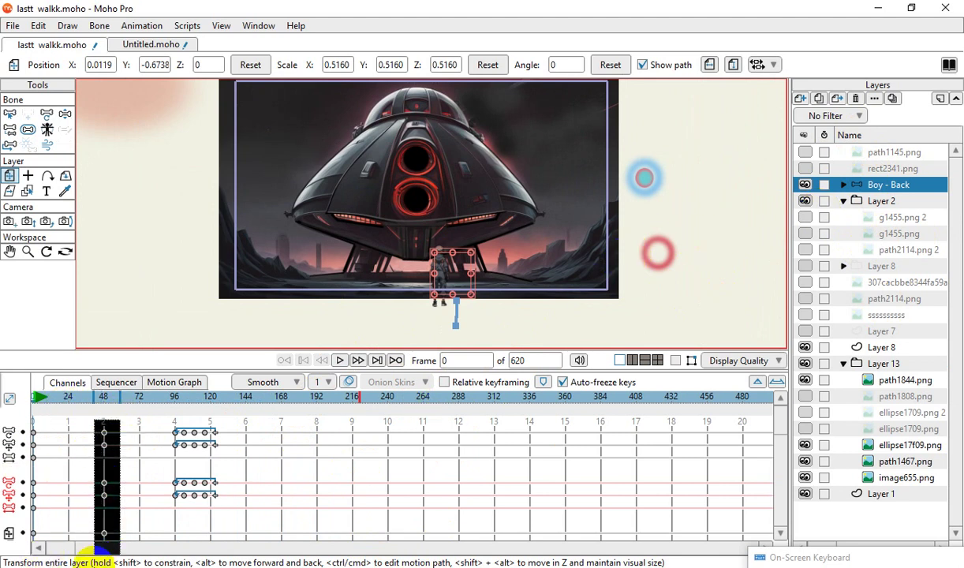
{"action": "left_click", "coordinate": [41, 25]}
{"action": "left_click", "coordinate": [38, 87]}
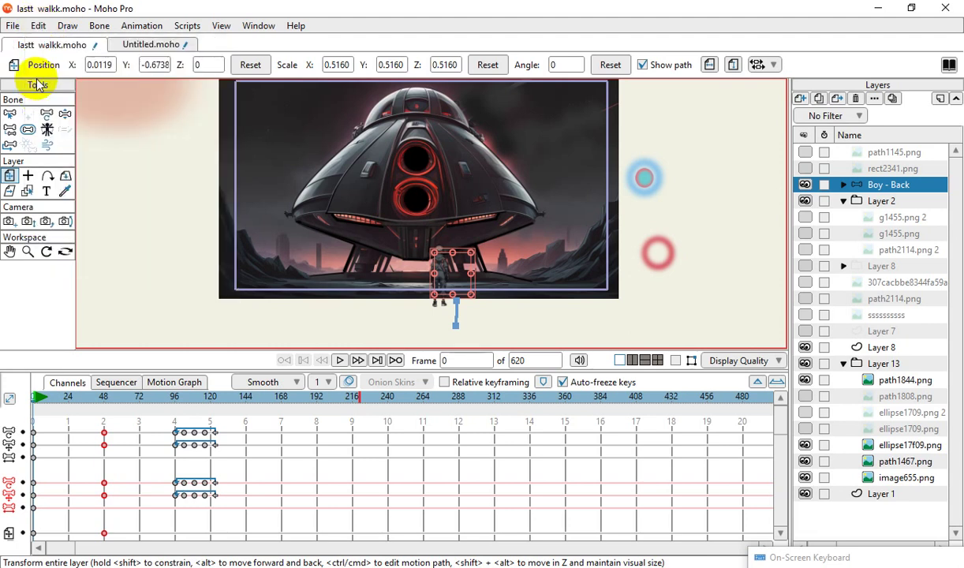
Play the animation again from the start.
{"action": "scroll", "coordinate": [469, 308], "scroll_direction": "up", "scroll_amount": 3}
{"action": "scroll", "coordinate": [412, 282], "scroll_direction": "up", "scroll_amount": 3}
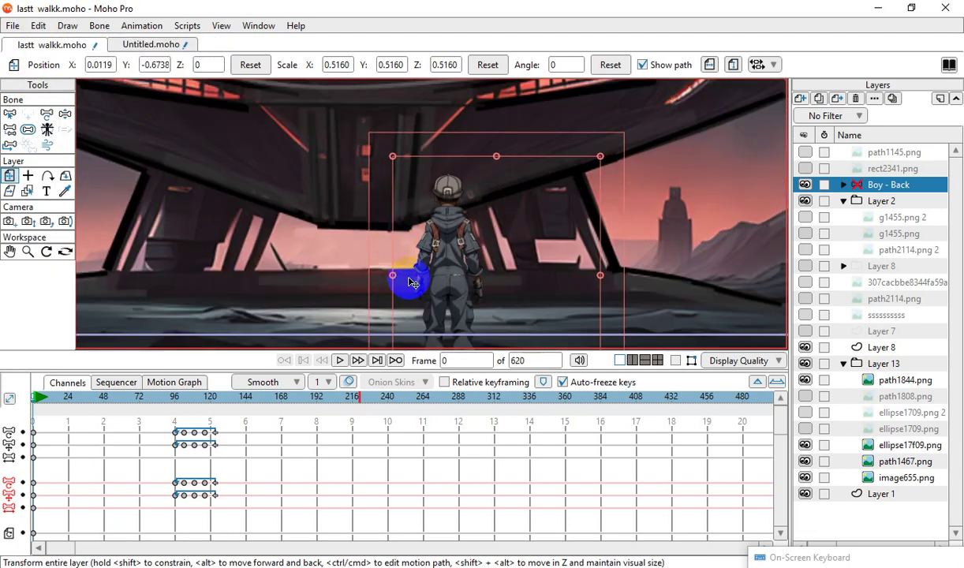
{"action": "left_click", "coordinate": [339, 360]}
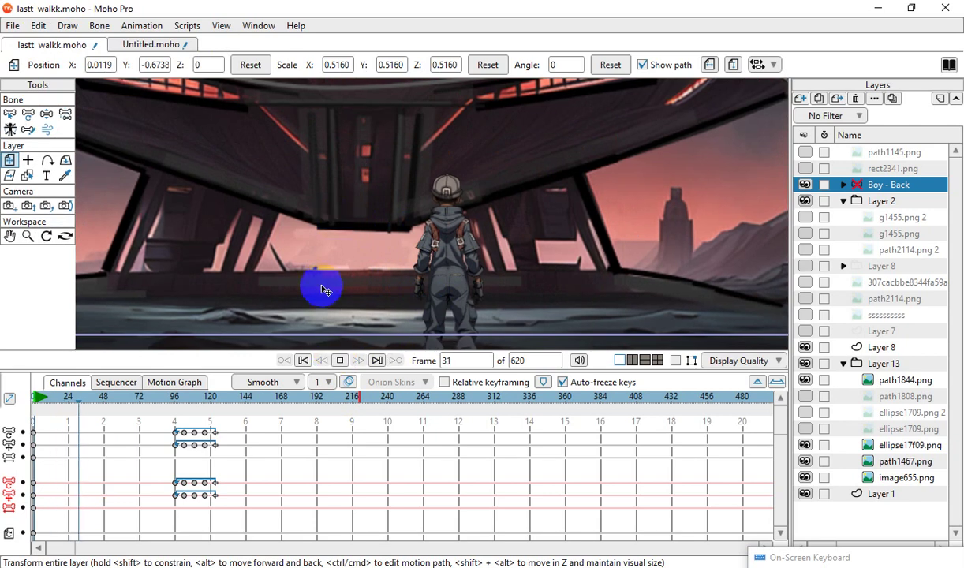
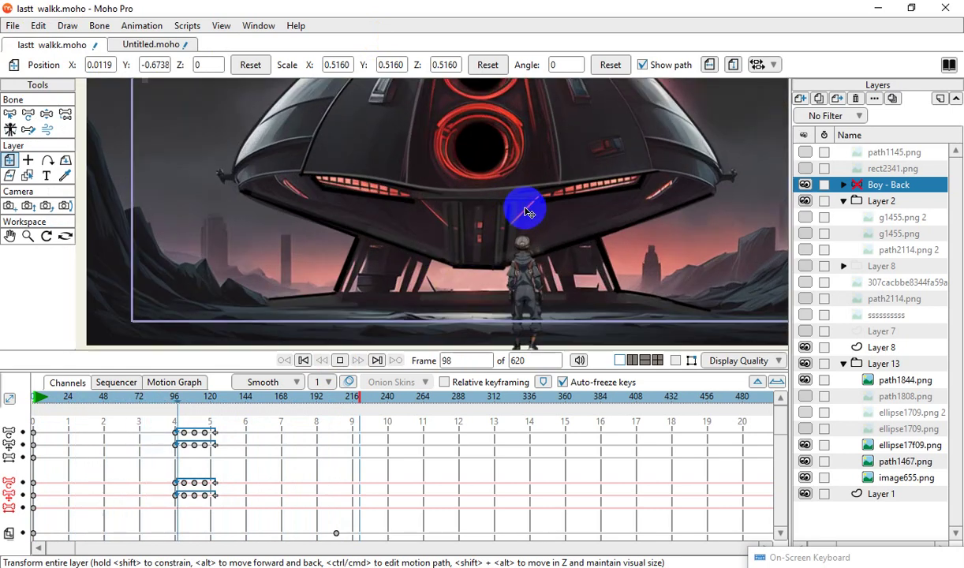
Stop playback, rewind to frame 0, and scale the Boy - Back layer to 0.3164.
{"action": "left_click", "coordinate": [340, 360]}
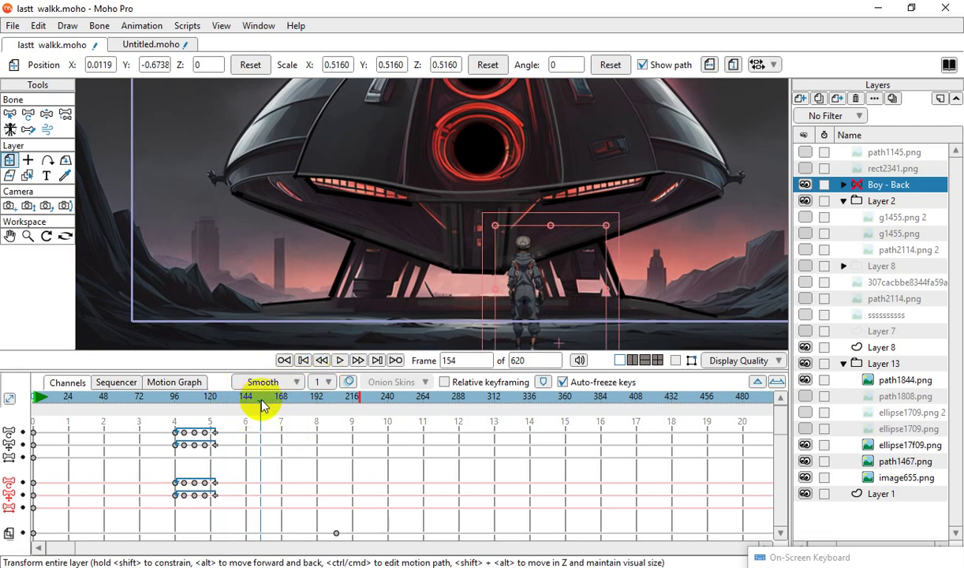
{"action": "key", "text": "ctrl+shift+Left"}
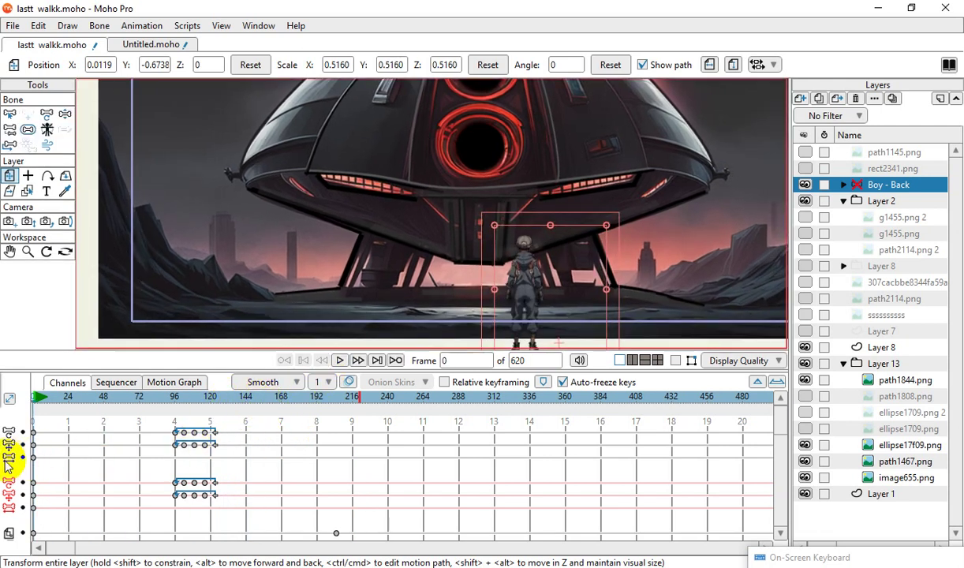
{"action": "scroll", "coordinate": [491, 187], "scroll_direction": "down", "scroll_amount": 5}
{"action": "scroll", "coordinate": [512, 233], "scroll_direction": "up", "scroll_amount": 5}
{"action": "scroll", "coordinate": [551, 190], "scroll_direction": "up", "scroll_amount": 3}
{"action": "scroll", "coordinate": [551, 189], "scroll_direction": "up", "scroll_amount": 1}
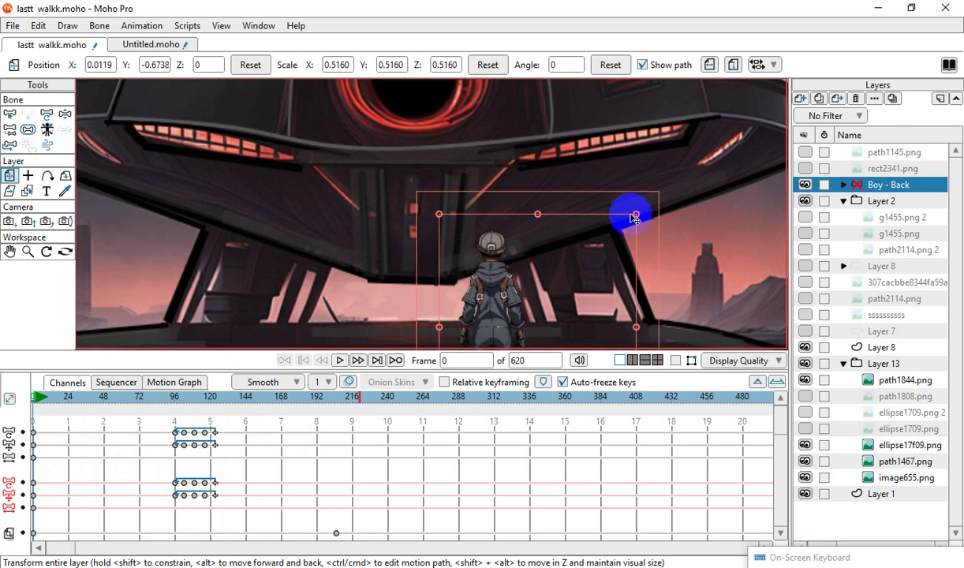
{"action": "left_click_drag", "start_coordinate": [638, 217], "coordinate": [612, 291]}
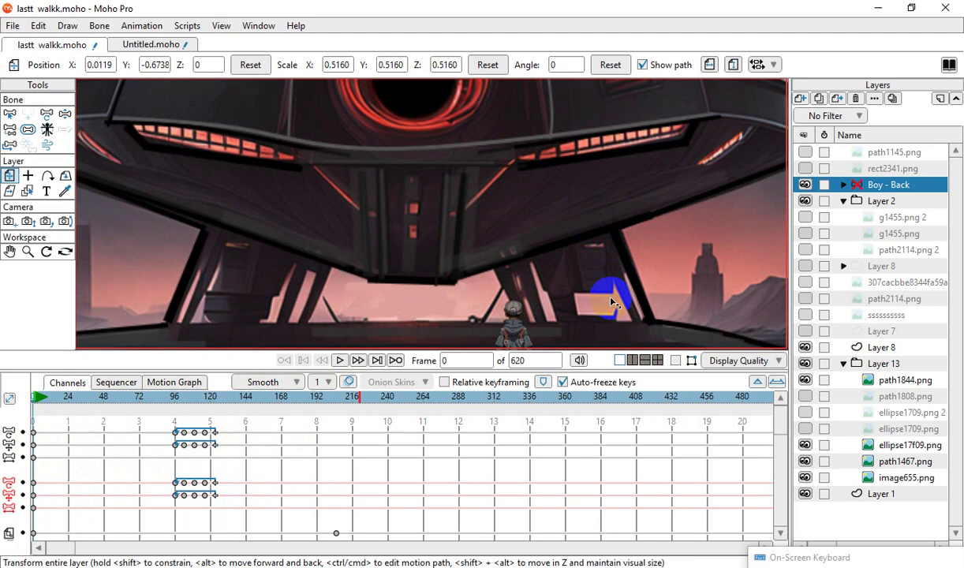
Move the boy left to X -0.2765, Y -0.5717, in front of the ship.
{"action": "scroll", "coordinate": [517, 226], "scroll_direction": "down", "scroll_amount": 2}
{"action": "scroll", "coordinate": [484, 189], "scroll_direction": "up", "scroll_amount": 2}
{"action": "scroll", "coordinate": [504, 198], "scroll_direction": "up", "scroll_amount": 2}
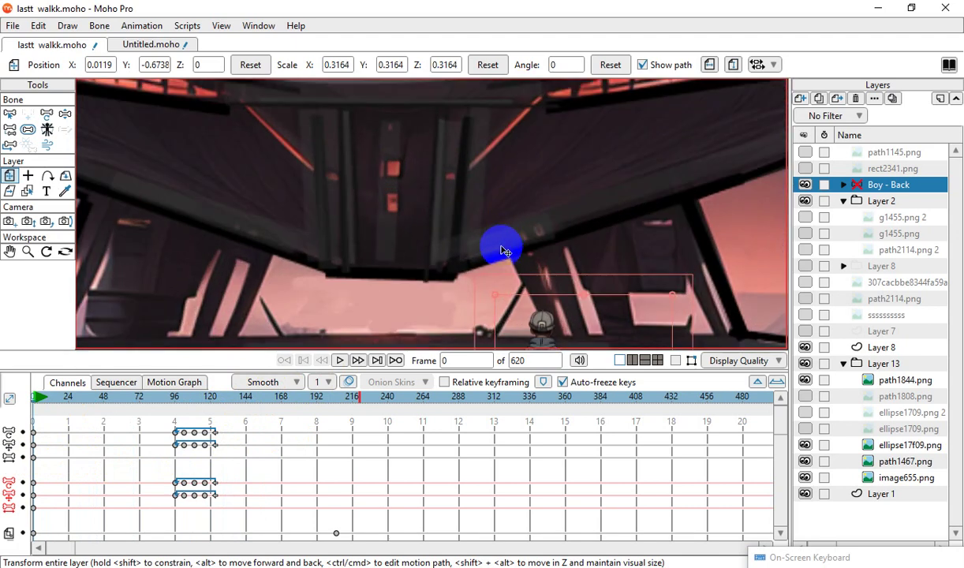
{"action": "scroll", "coordinate": [502, 250], "scroll_direction": "down", "scroll_amount": 2}
{"action": "scroll", "coordinate": [494, 215], "scroll_direction": "down", "scroll_amount": 1}
{"action": "scroll", "coordinate": [473, 284], "scroll_direction": "up", "scroll_amount": 1}
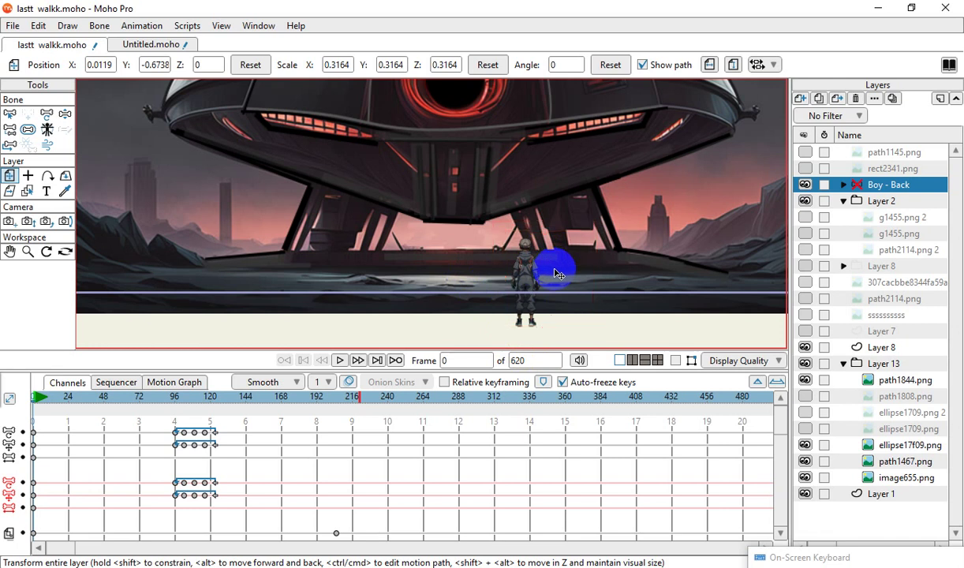
{"action": "left_click_drag", "start_coordinate": [554, 273], "coordinate": [484, 231]}
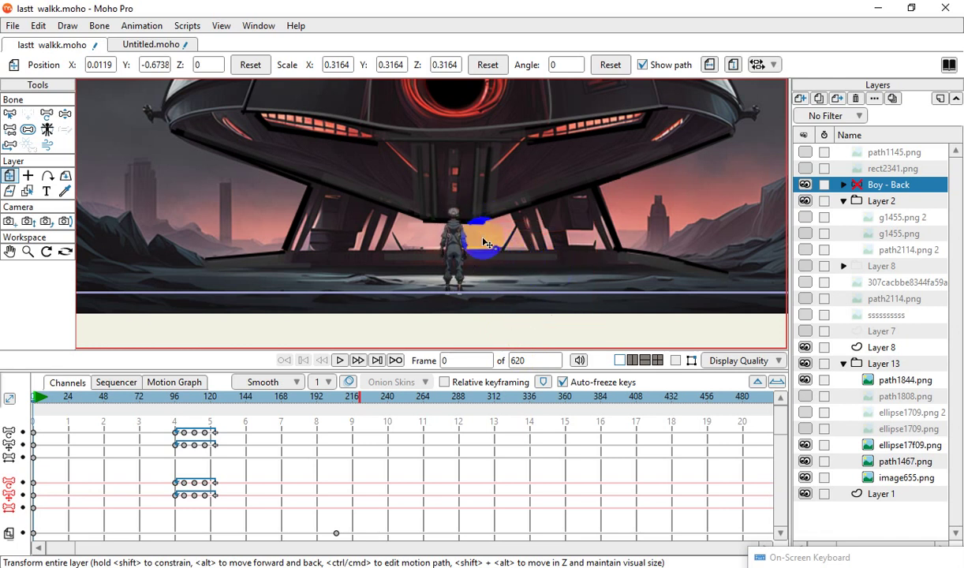
{"action": "left_click_drag", "start_coordinate": [488, 250], "coordinate": [442, 236]}
{"action": "scroll", "coordinate": [497, 192], "scroll_direction": "up", "scroll_amount": 2}
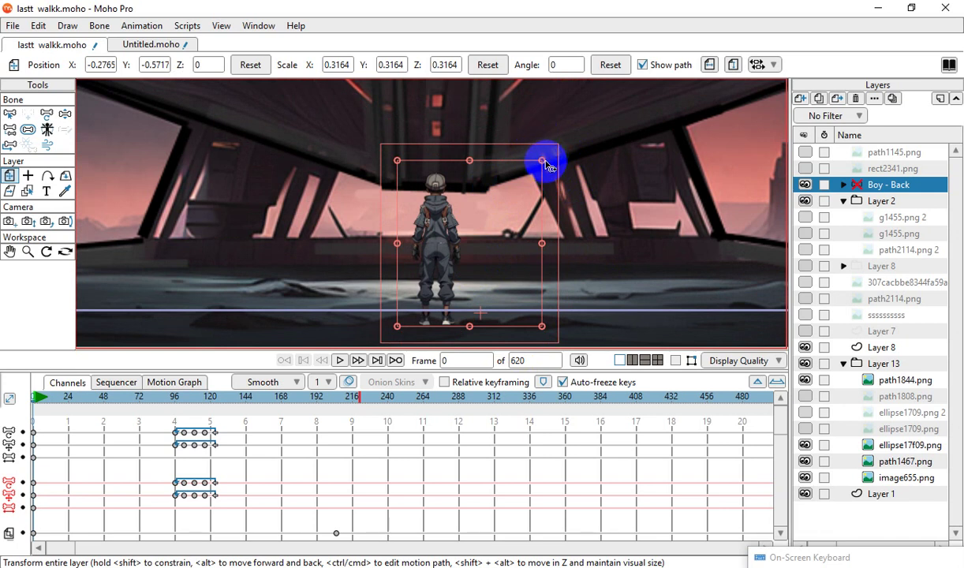
Scale the Boy - Back layer to 0.2101 and shift it left to X -0.3233, Y -0.5650.
{"action": "mouse_move", "coordinate": [542, 163]}
{"action": "left_mouse_down"}
{"action": "mouse_move", "coordinate": [531, 235]}
{"action": "mouse_move", "coordinate": [481, 195]}
{"action": "left_mouse_up"}
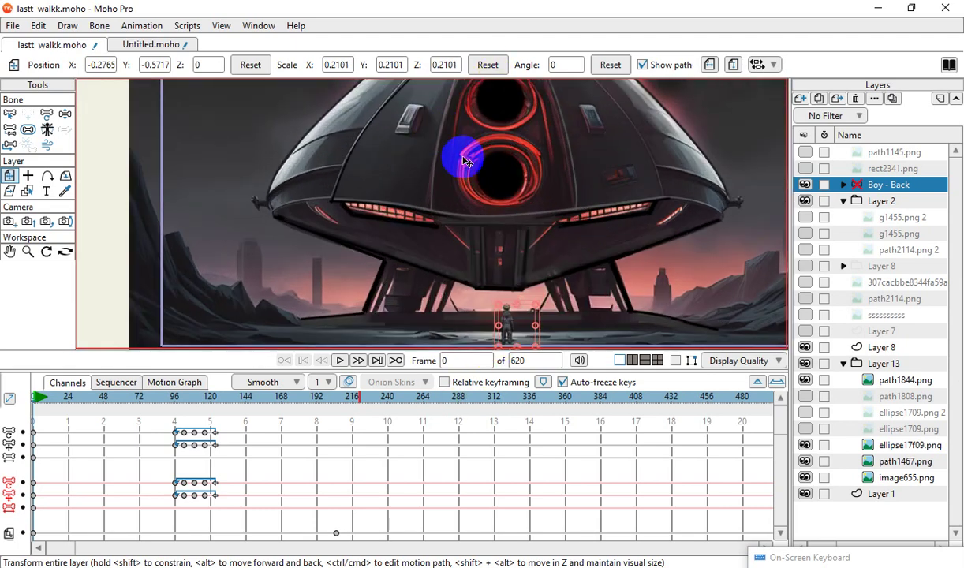
{"action": "mouse_move", "coordinate": [481, 196]}
{"action": "left_mouse_down"}
{"action": "mouse_move", "coordinate": [497, 180]}
{"action": "mouse_move", "coordinate": [496, 101]}
{"action": "left_mouse_up"}
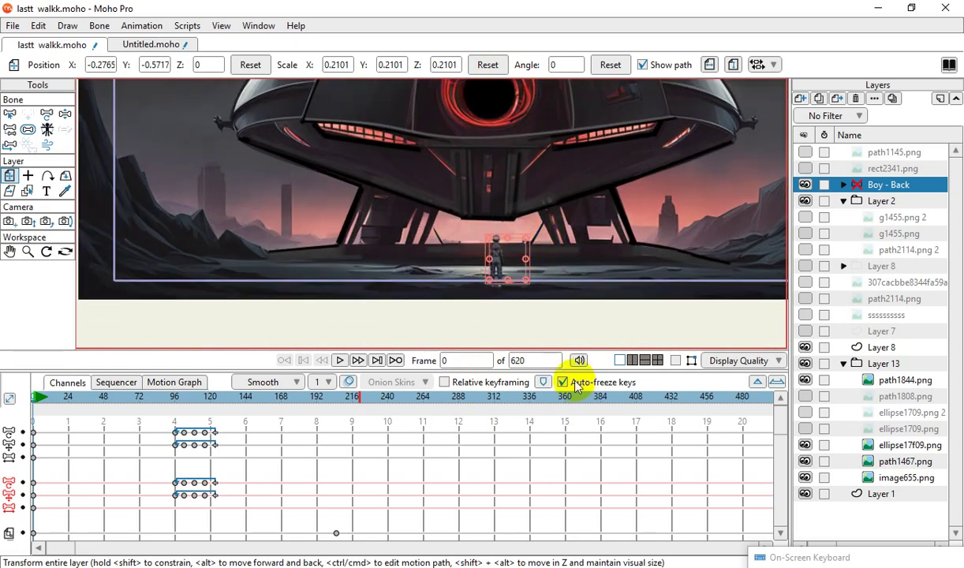
{"action": "left_click_drag", "start_coordinate": [548, 319], "coordinate": [622, 353]}
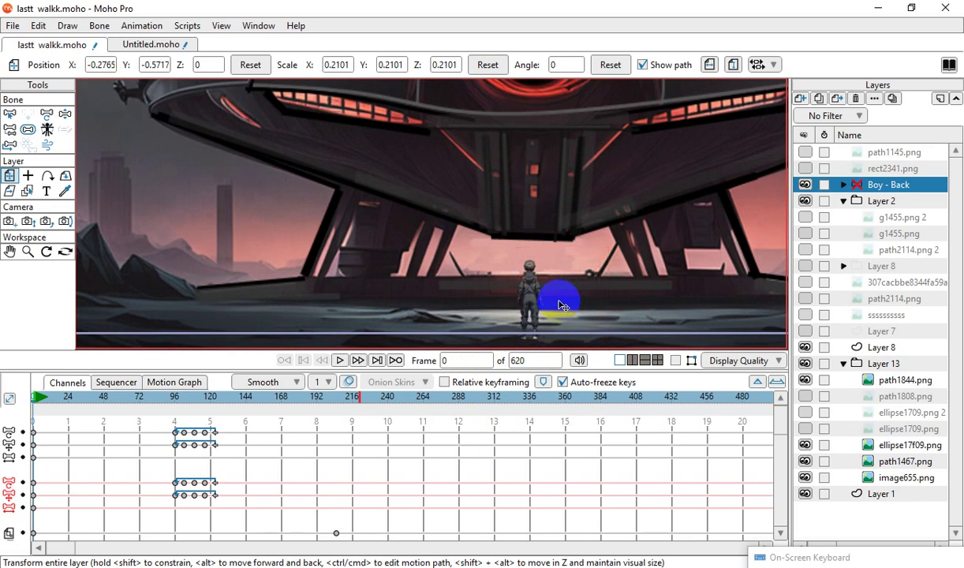
{"action": "left_click_drag", "start_coordinate": [562, 307], "coordinate": [443, 298]}
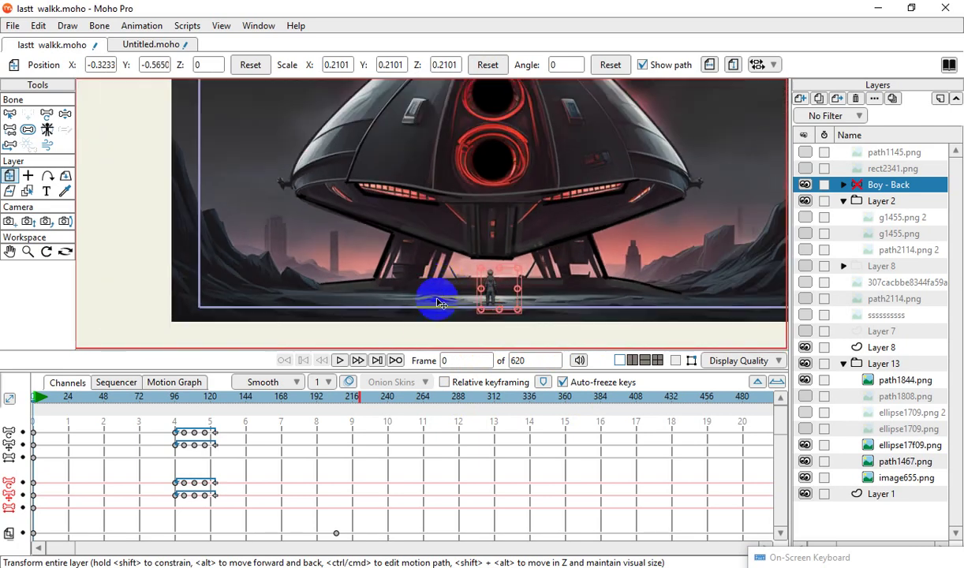
{"action": "scroll", "coordinate": [441, 303], "scroll_direction": "down", "scroll_amount": 3}
{"action": "scroll", "coordinate": [441, 300], "scroll_direction": "up", "scroll_amount": 1}
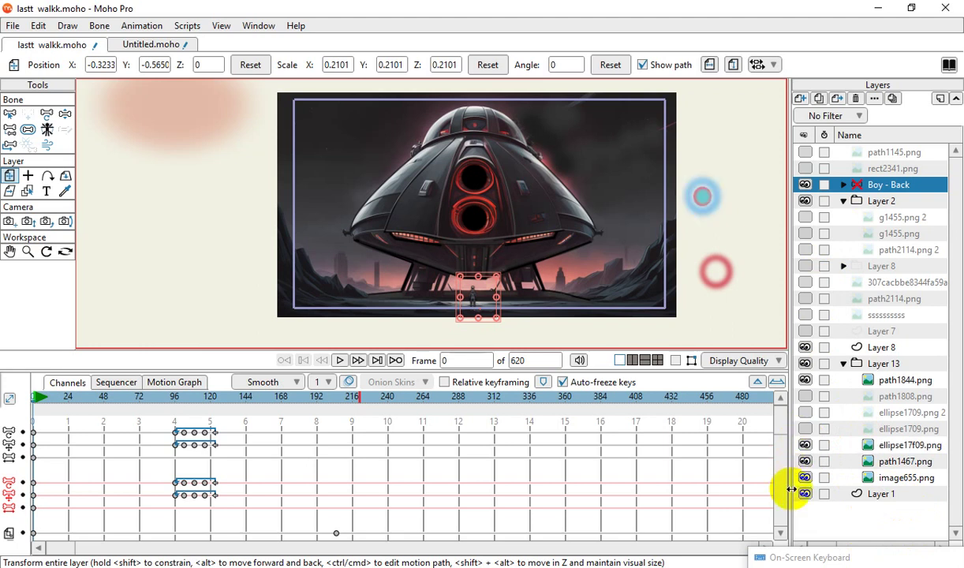
Toggle the visibility of path1467.png, the ship image and path1844.png to check them.
{"action": "left_click", "coordinate": [805, 462]}
{"action": "left_click", "coordinate": [805, 478]}
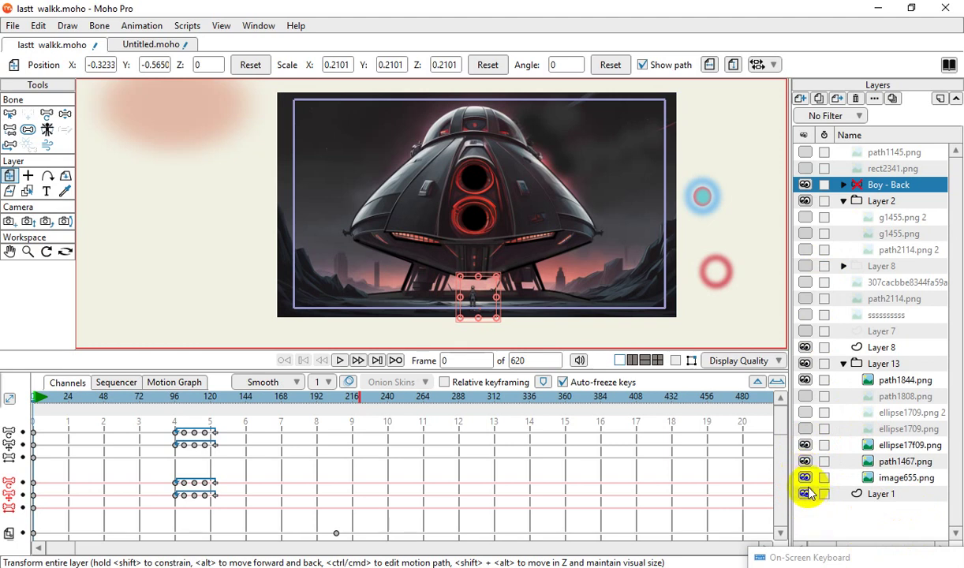
{"action": "left_click", "coordinate": [805, 478]}
{"action": "left_click", "coordinate": [805, 478]}
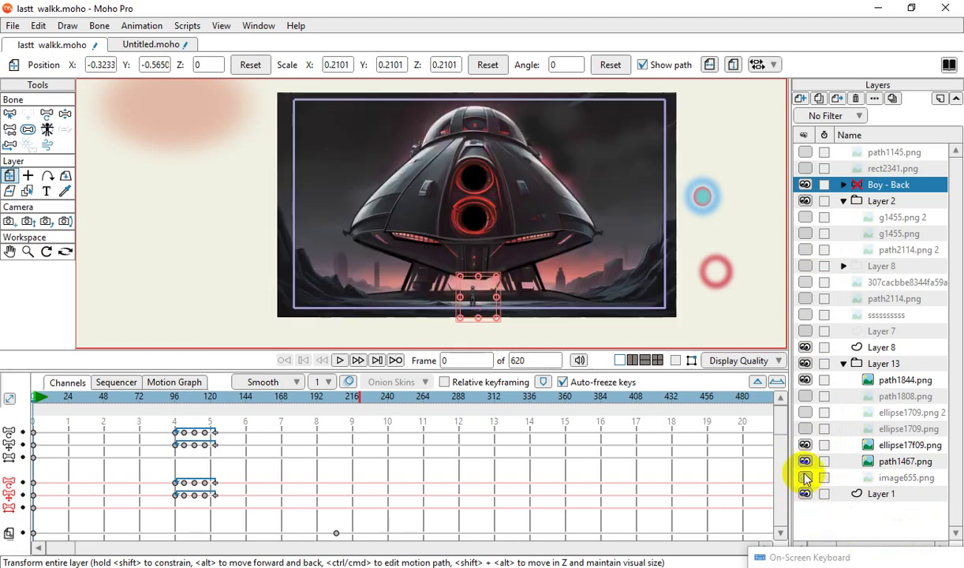
{"action": "left_click", "coordinate": [805, 380]}
{"action": "left_click", "coordinate": [805, 380]}
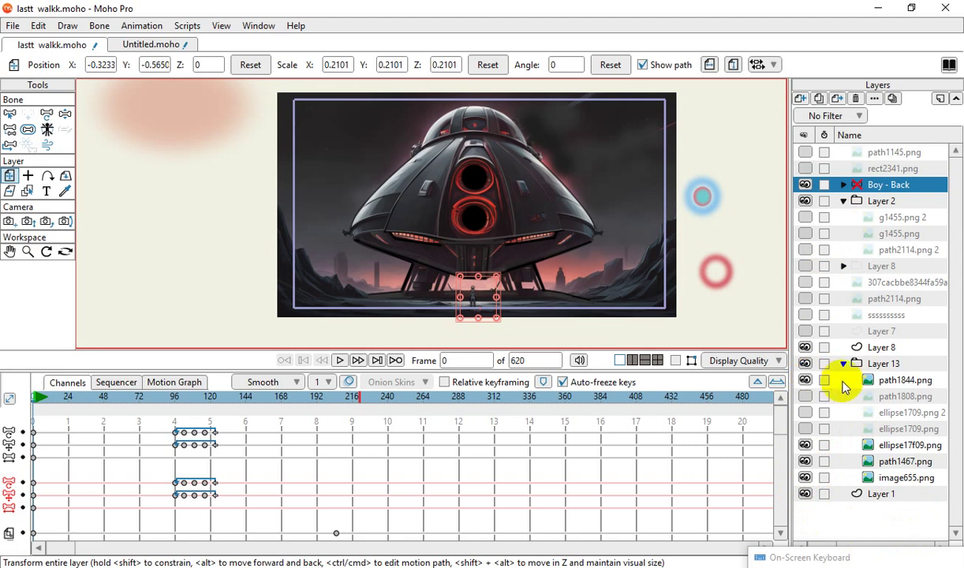
Move path1844.png to the top of the layer stack and over the ship at X -0.1080, Y -0.0047.
{"action": "left_click", "coordinate": [889, 384]}
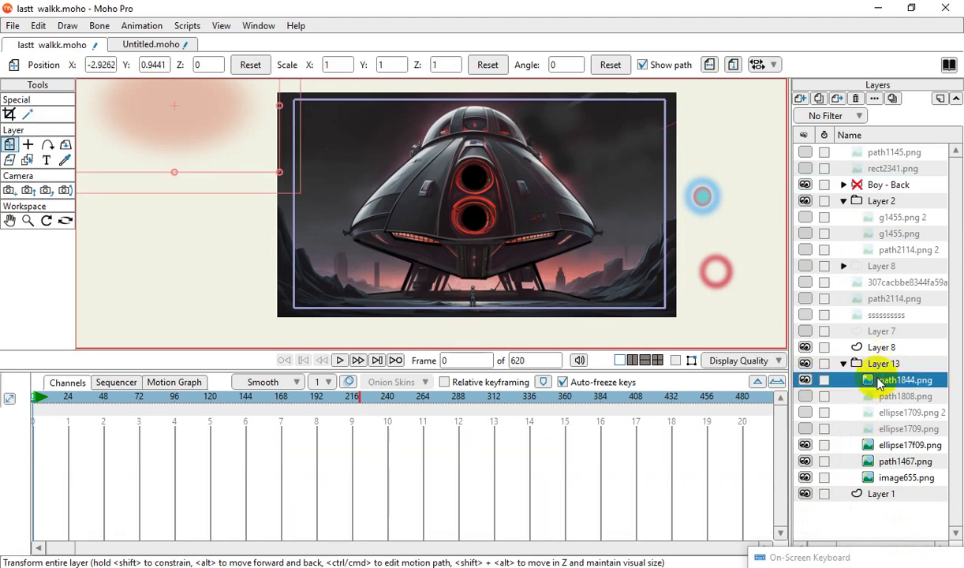
{"action": "left_click_drag", "start_coordinate": [878, 383], "coordinate": [914, 167]}
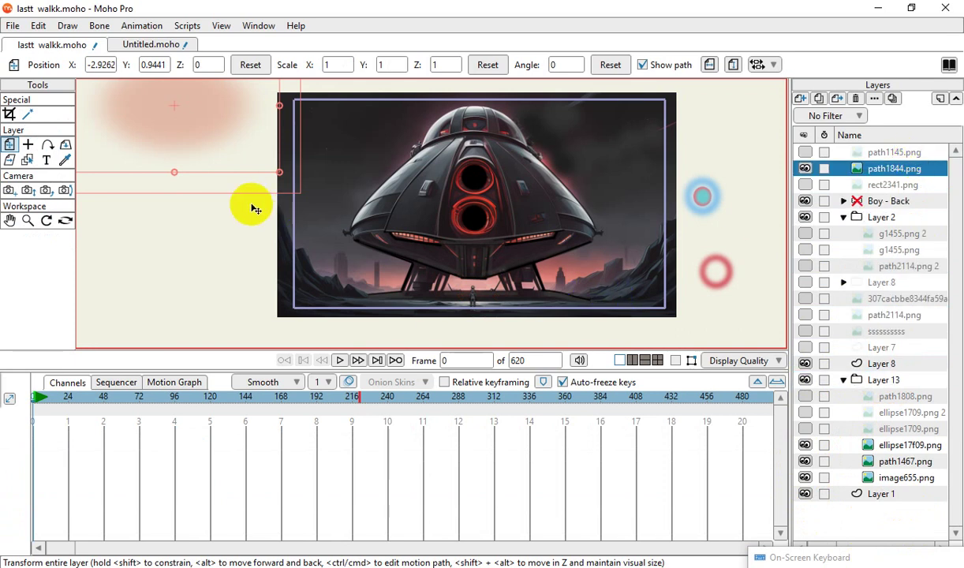
{"action": "left_click_drag", "start_coordinate": [189, 126], "coordinate": [493, 201]}
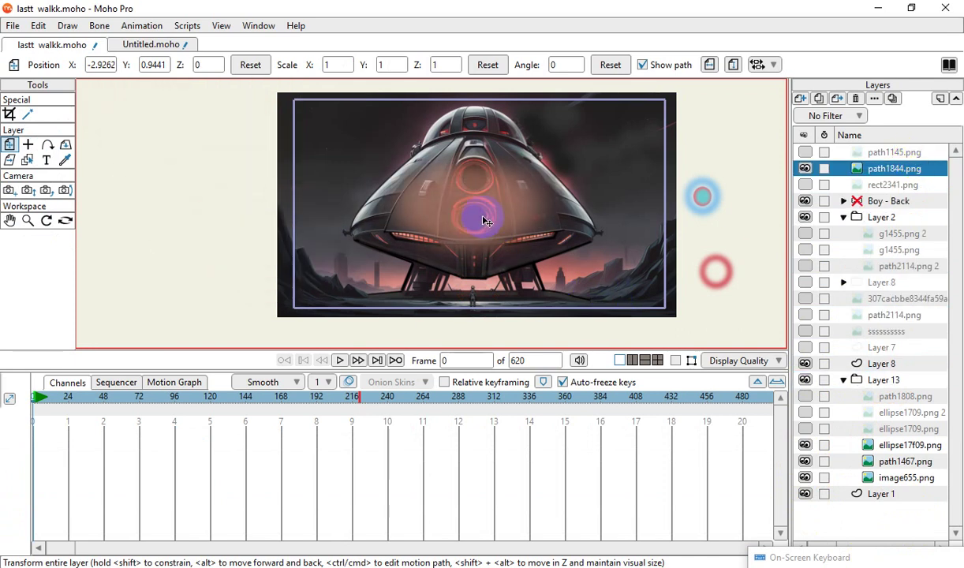
{"action": "scroll", "coordinate": [517, 323], "scroll_direction": "down", "scroll_amount": 2}
{"action": "left_click", "coordinate": [456, 228]}
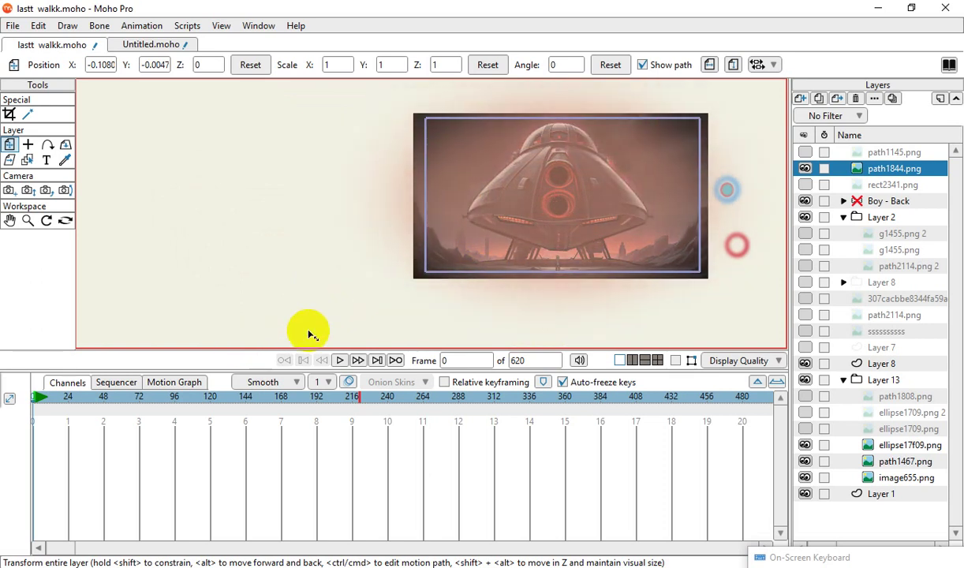
Enlarge the pink glow over the scene and keyframe it at frame 24 at X 0.1102, Y 0.3361.
{"action": "left_click_drag", "start_coordinate": [700, 118], "coordinate": [614, 252]}
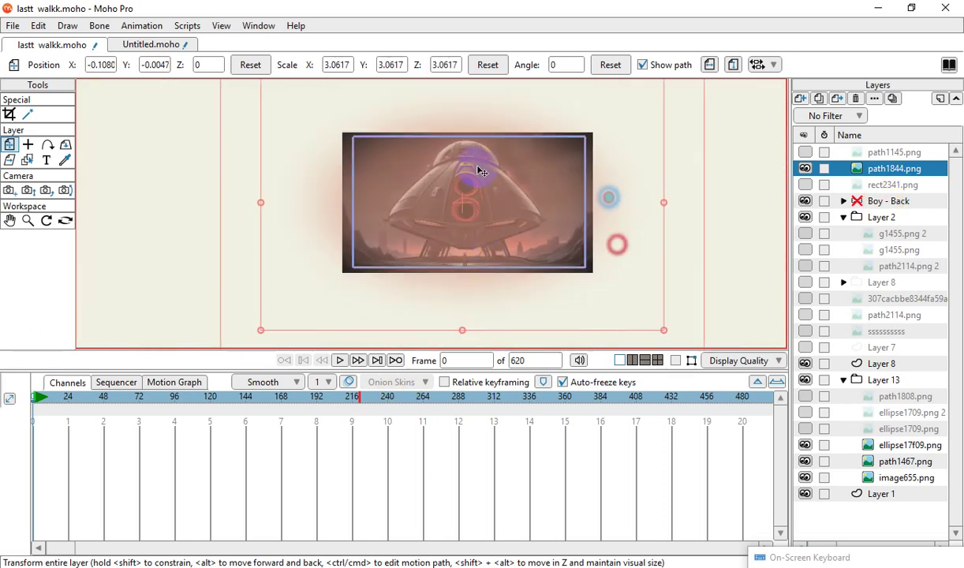
{"action": "left_click_drag", "start_coordinate": [447, 166], "coordinate": [495, 280]}
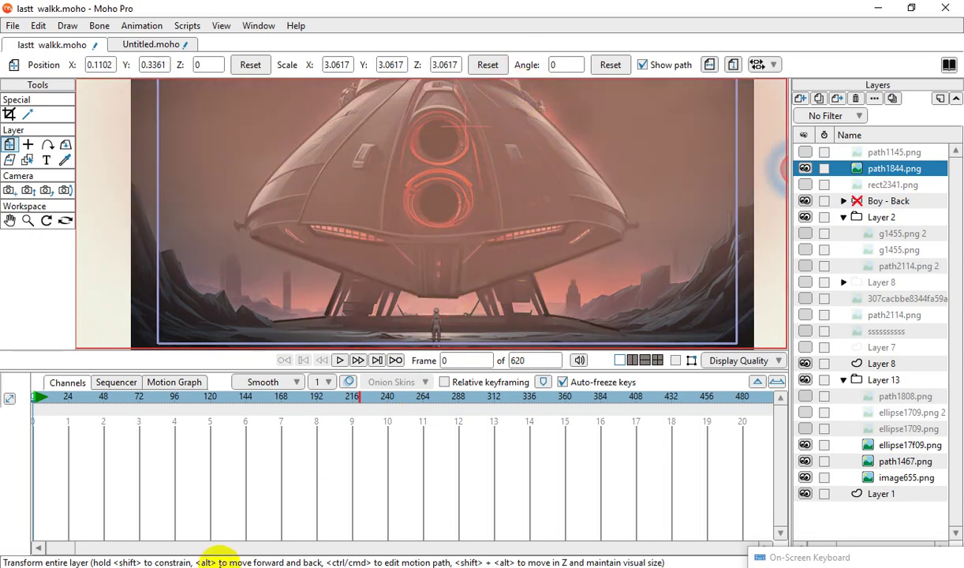
{"action": "left_click", "coordinate": [68, 399]}
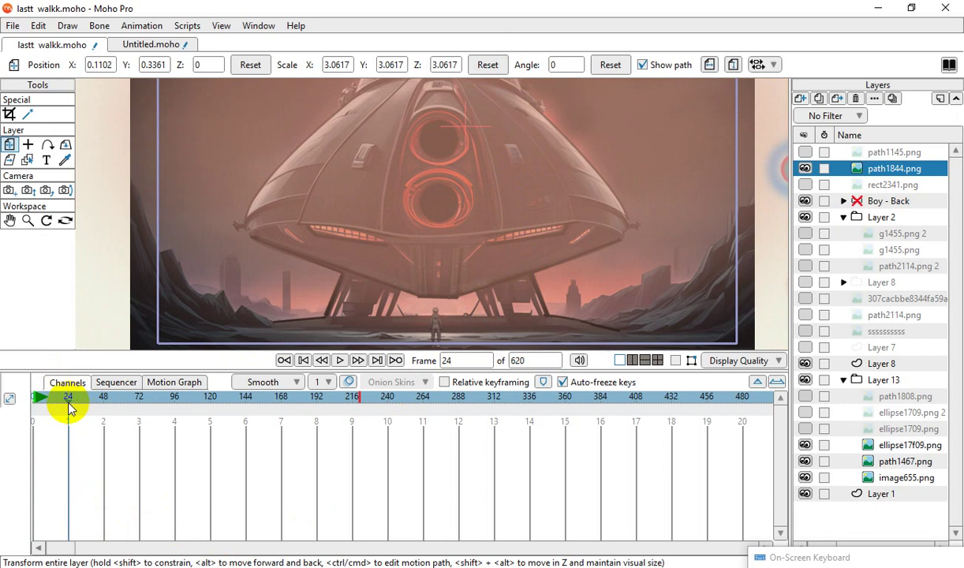
{"action": "left_click", "coordinate": [442, 281]}
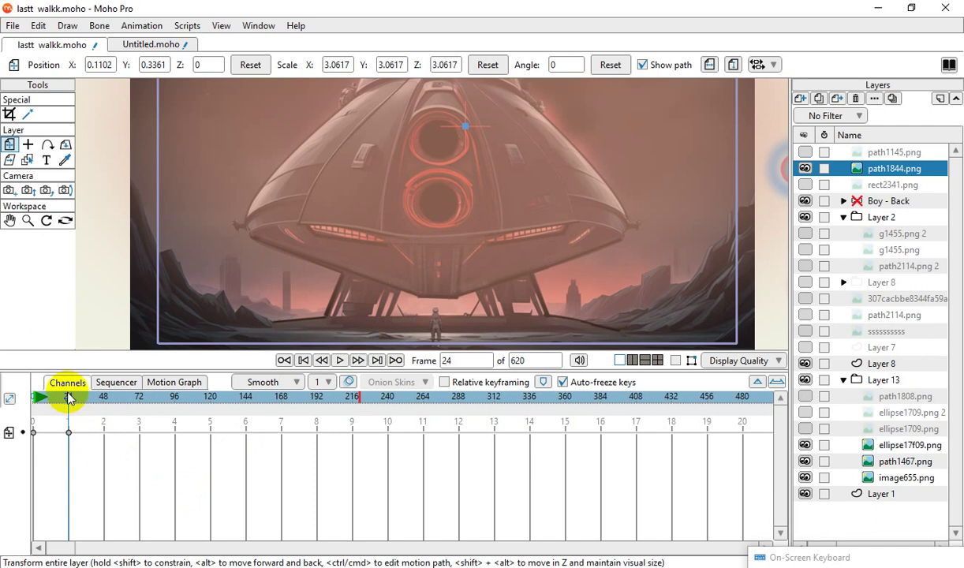
Scrub the timeline, add a third path1844.png keyframe at frame 143, then return to frame 0.
{"action": "mouse_move", "coordinate": [82, 406]}
{"action": "left_mouse_down"}
{"action": "mouse_move", "coordinate": [435, 523]}
{"action": "mouse_move", "coordinate": [590, 519]}
{"action": "left_mouse_up"}
{"action": "mouse_move", "coordinate": [503, 517]}
{"action": "left_mouse_down"}
{"action": "mouse_move", "coordinate": [225, 533]}
{"action": "mouse_move", "coordinate": [30, 523]}
{"action": "left_mouse_up"}
{"action": "mouse_move", "coordinate": [169, 521]}
{"action": "left_mouse_down"}
{"action": "mouse_move", "coordinate": [418, 503]}
{"action": "mouse_move", "coordinate": [501, 485]}
{"action": "mouse_move", "coordinate": [64, 555]}
{"action": "mouse_move", "coordinate": [183, 557]}
{"action": "left_mouse_up"}
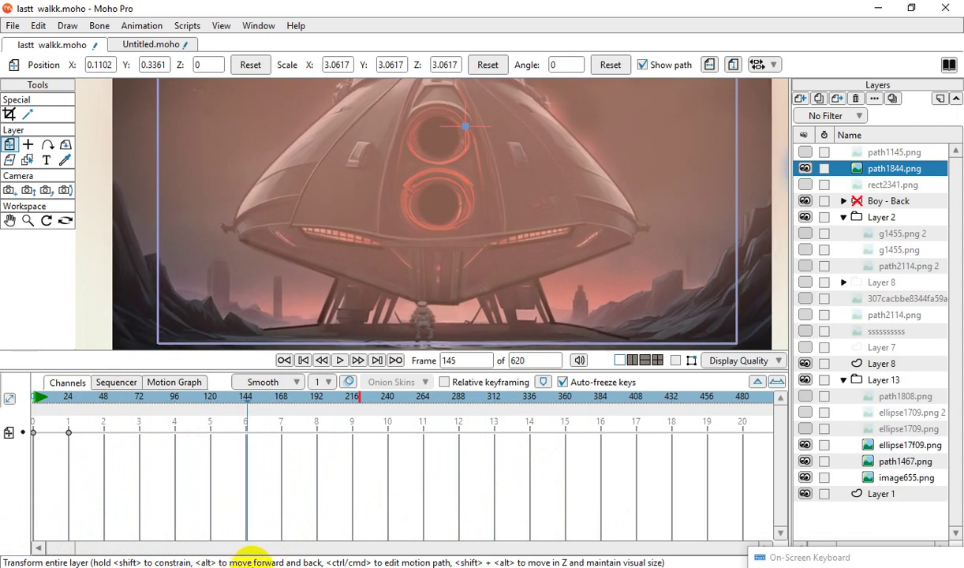
{"action": "mouse_move", "coordinate": [240, 562]}
{"action": "left_mouse_down"}
{"action": "mouse_move", "coordinate": [243, 552]}
{"action": "mouse_move", "coordinate": [249, 563]}
{"action": "mouse_move", "coordinate": [241, 562]}
{"action": "left_mouse_up"}
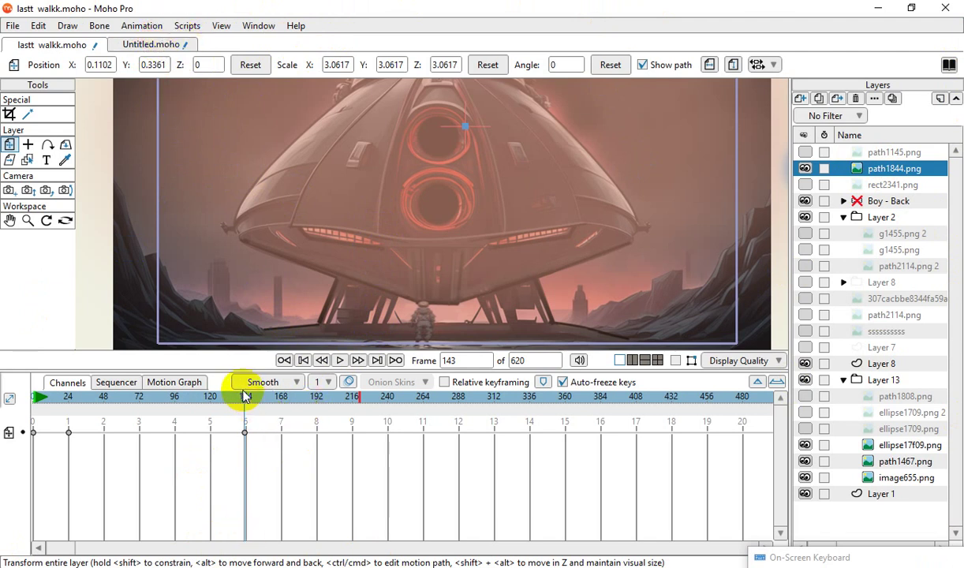
{"action": "mouse_move", "coordinate": [245, 400]}
{"action": "left_mouse_down"}
{"action": "mouse_move", "coordinate": [194, 409]}
{"action": "mouse_move", "coordinate": [32, 397]}
{"action": "left_mouse_up"}
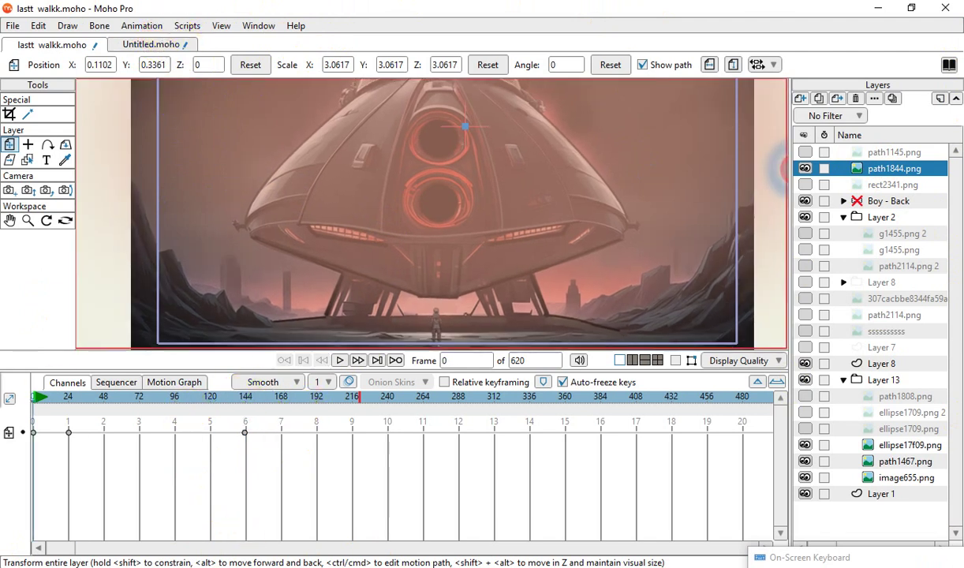
Apply Scripts > Visibility > Fade out to the overlay with Duration 18 and Blur radius 13.
{"action": "left_click", "coordinate": [187, 30]}
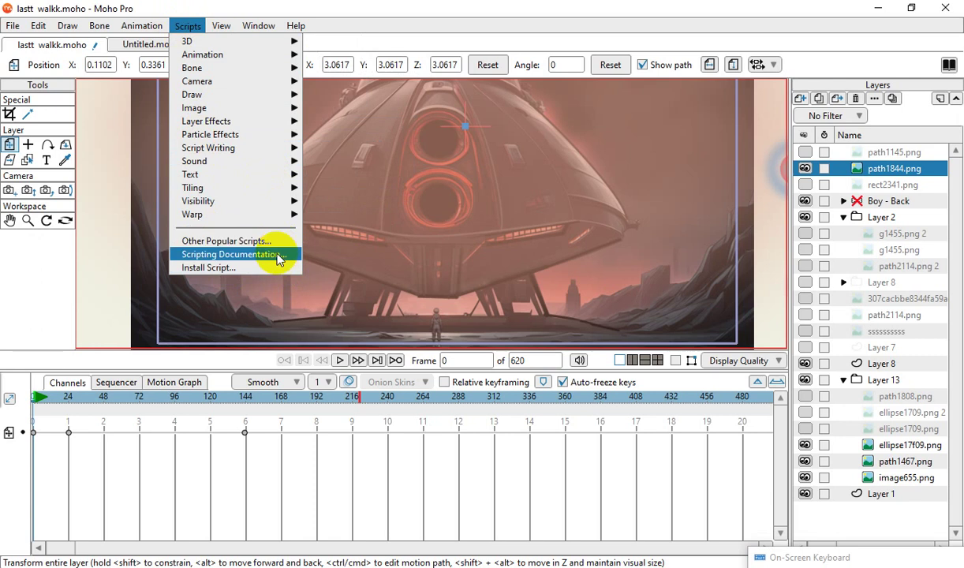
{"action": "mouse_move", "coordinate": [198, 201]}
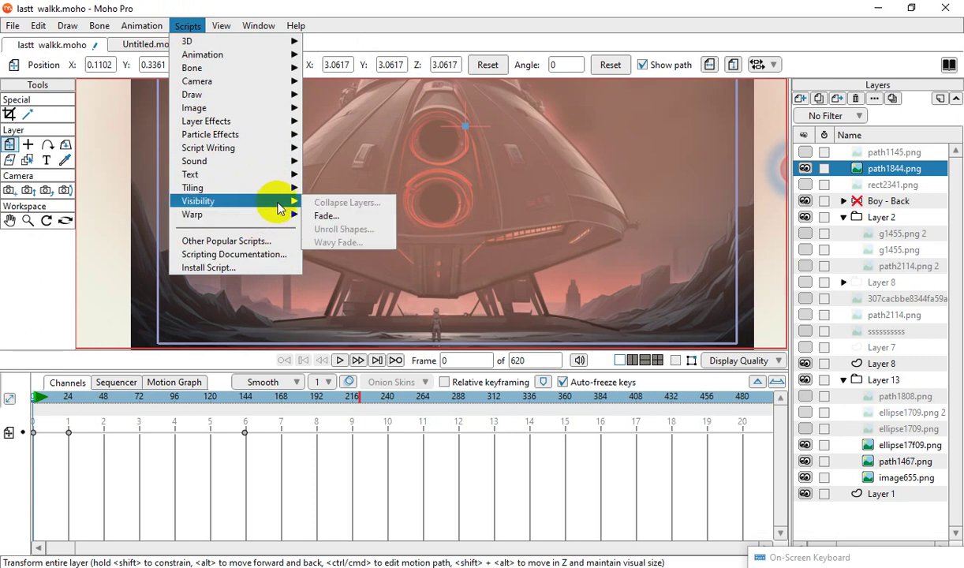
{"action": "left_click", "coordinate": [344, 221]}
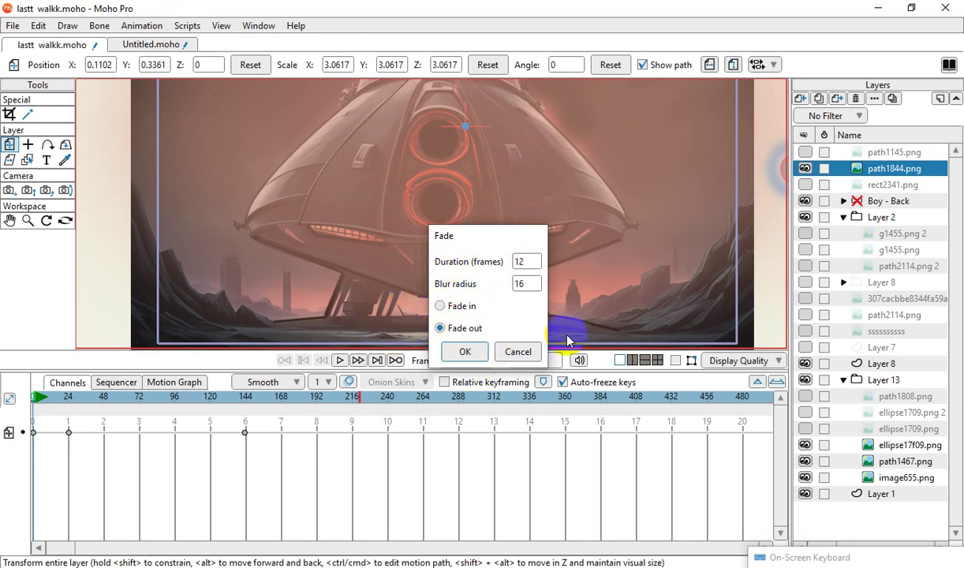
{"action": "left_click", "coordinate": [528, 264]}
{"action": "left_click", "coordinate": [511, 286]}
{"action": "type", "text": "13"}
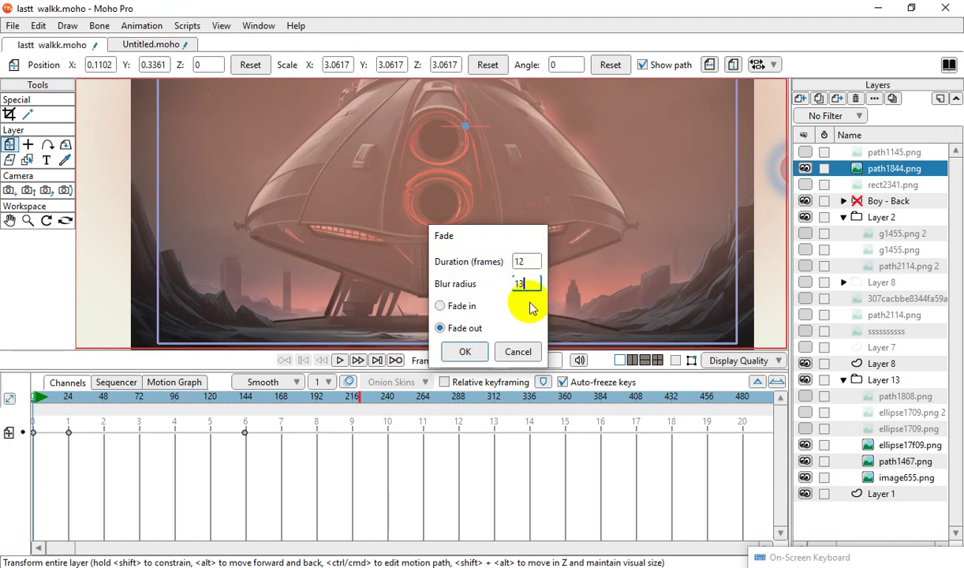
{"action": "left_click", "coordinate": [530, 284]}
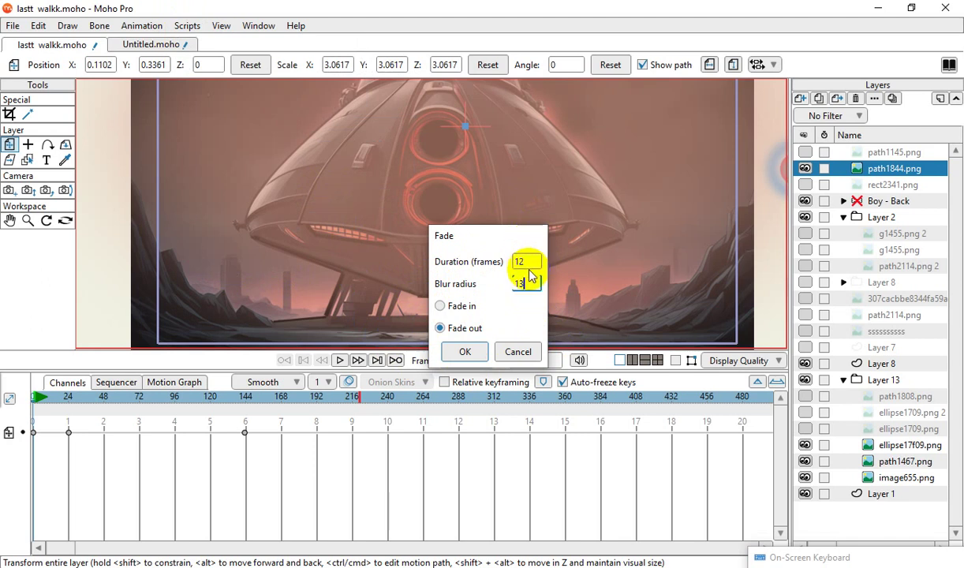
{"action": "key", "text": "BackSpace"}
{"action": "type", "text": "4"}
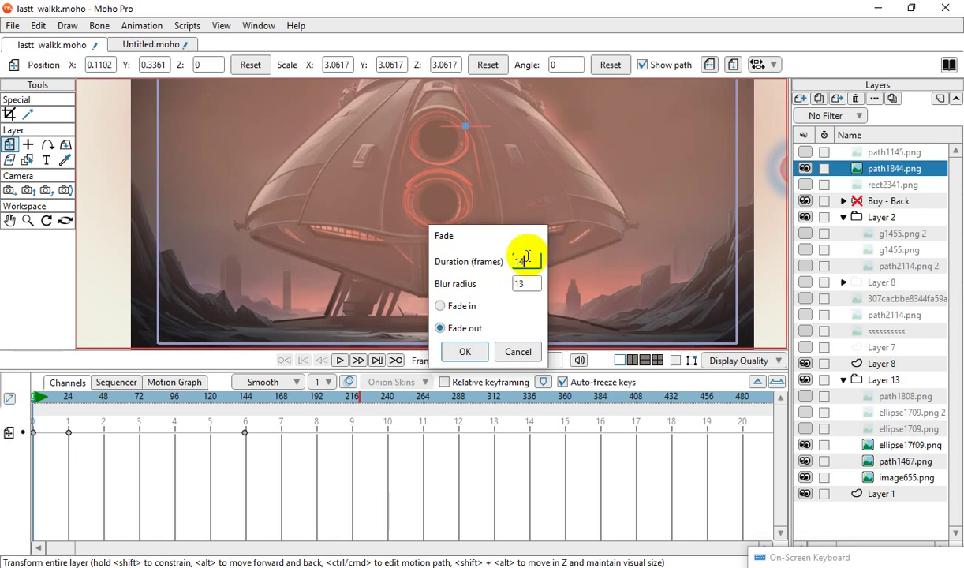
{"action": "key", "text": "BackSpace"}
{"action": "type", "text": "8"}
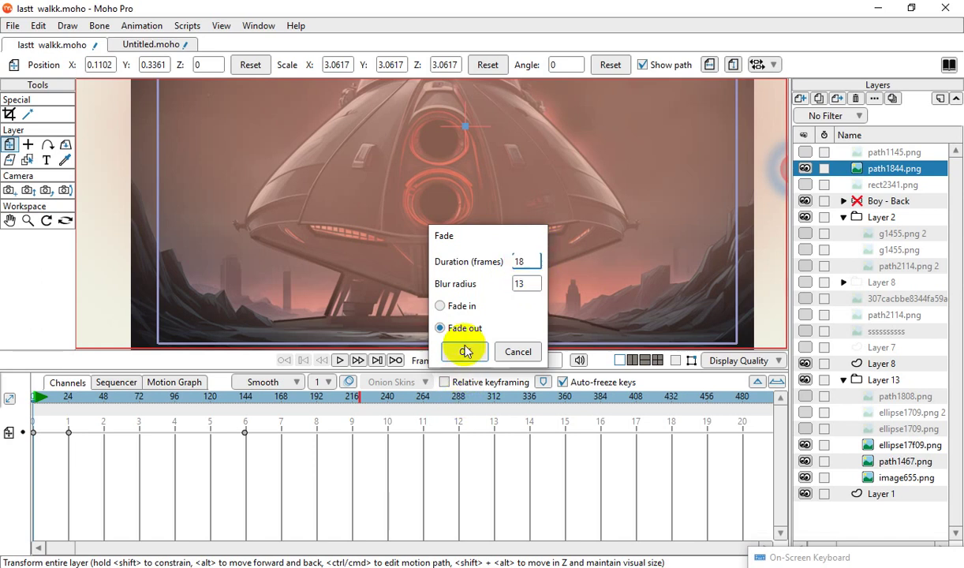
{"action": "left_click", "coordinate": [466, 353]}
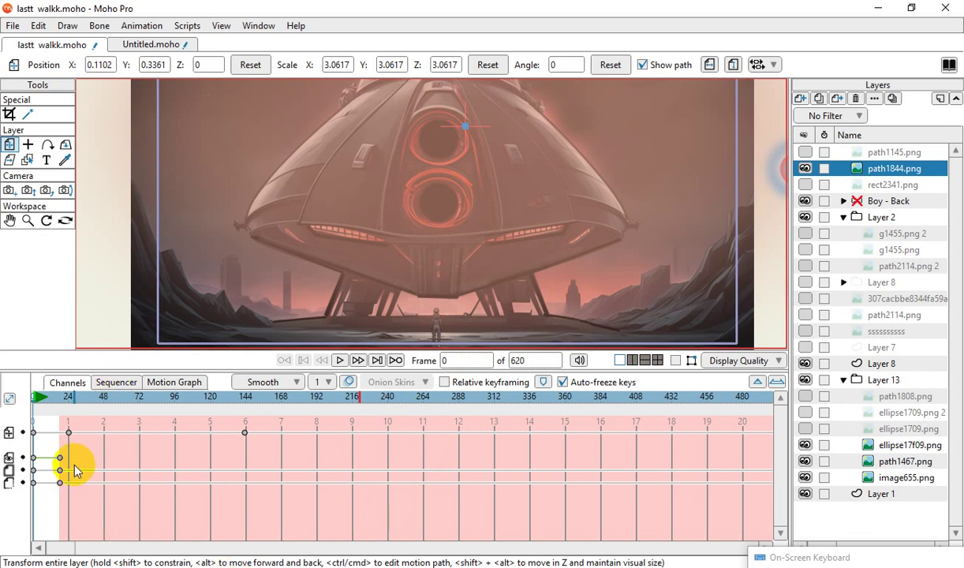
Play the animation to check the fade, then step back to frame 0 to inspect its keyframes.
{"action": "left_click", "coordinate": [337, 362]}
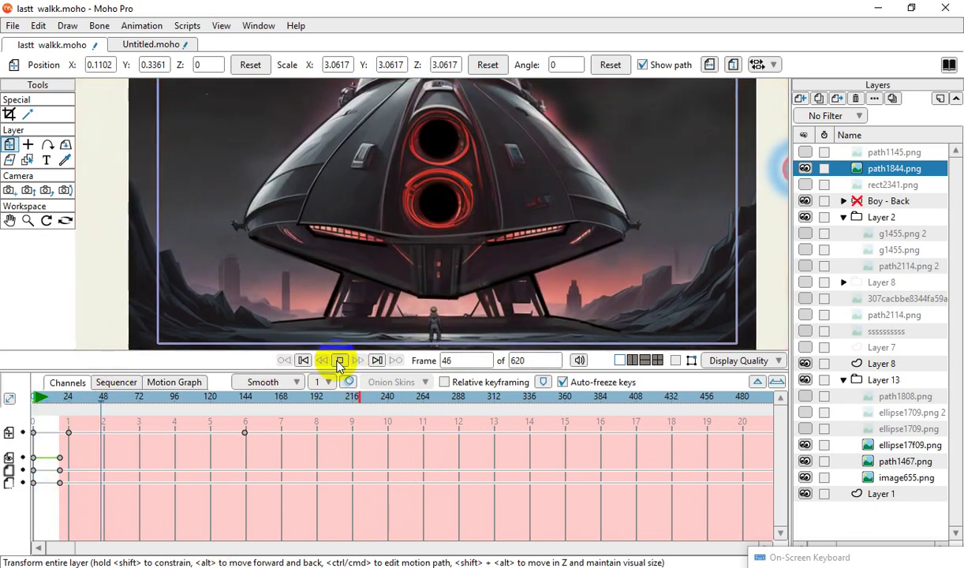
{"action": "left_click", "coordinate": [339, 363]}
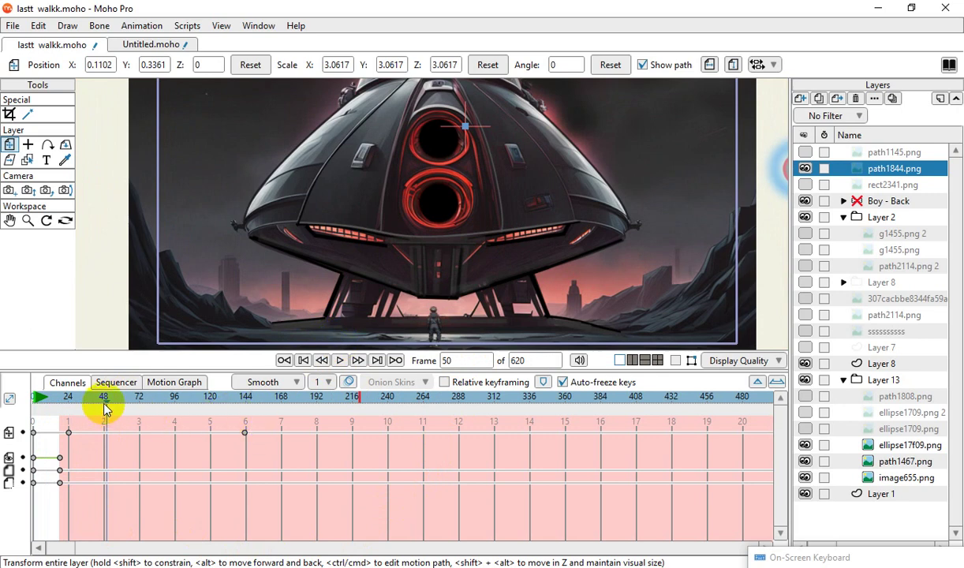
{"action": "left_click_drag", "start_coordinate": [105, 403], "coordinate": [32, 407]}
{"action": "left_click", "coordinate": [70, 444]}
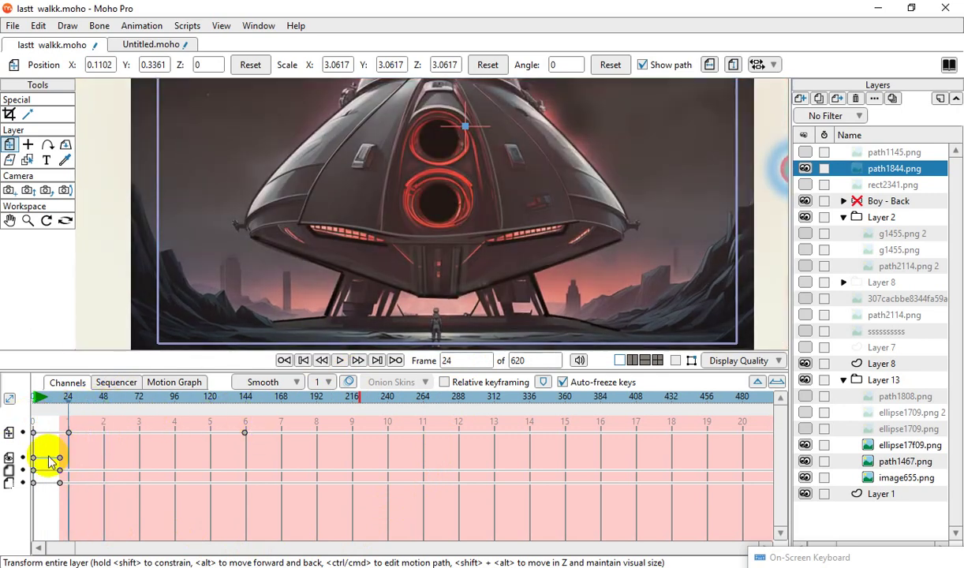
{"action": "left_click", "coordinate": [33, 457]}
{"action": "left_click", "coordinate": [65, 474]}
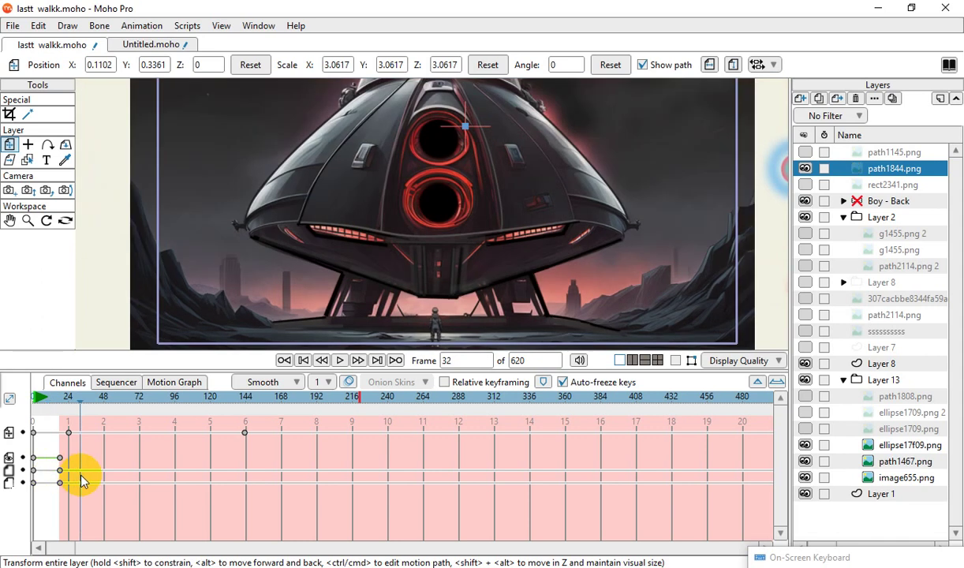
{"action": "left_click", "coordinate": [30, 483]}
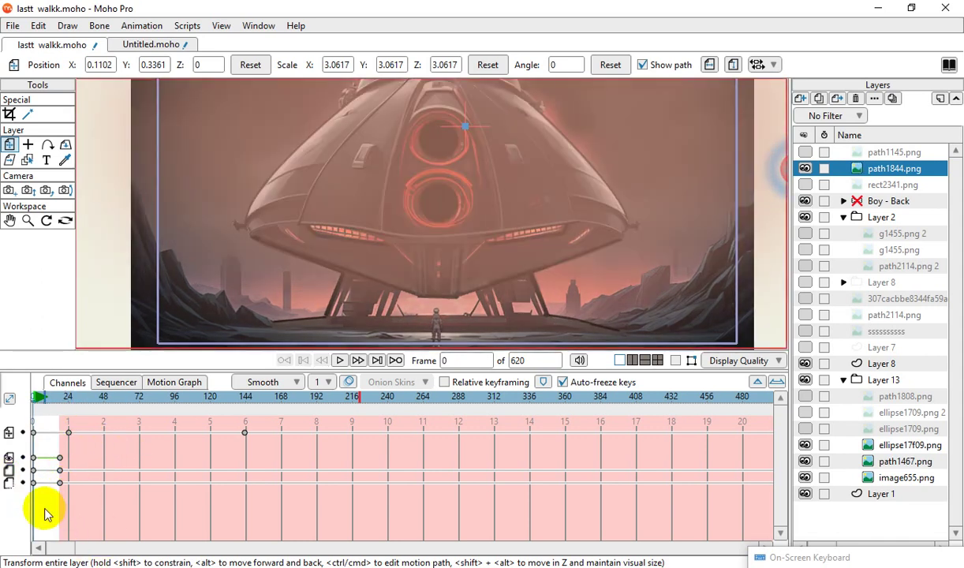
Move the fade keyframes later so the pink glow finishes fading by frame 98, then preview.
{"action": "mouse_move", "coordinate": [53, 505]}
{"action": "left_mouse_down"}
{"action": "mouse_move", "coordinate": [77, 462]}
{"action": "mouse_move", "coordinate": [65, 496]}
{"action": "mouse_move", "coordinate": [65, 485]}
{"action": "left_mouse_up"}
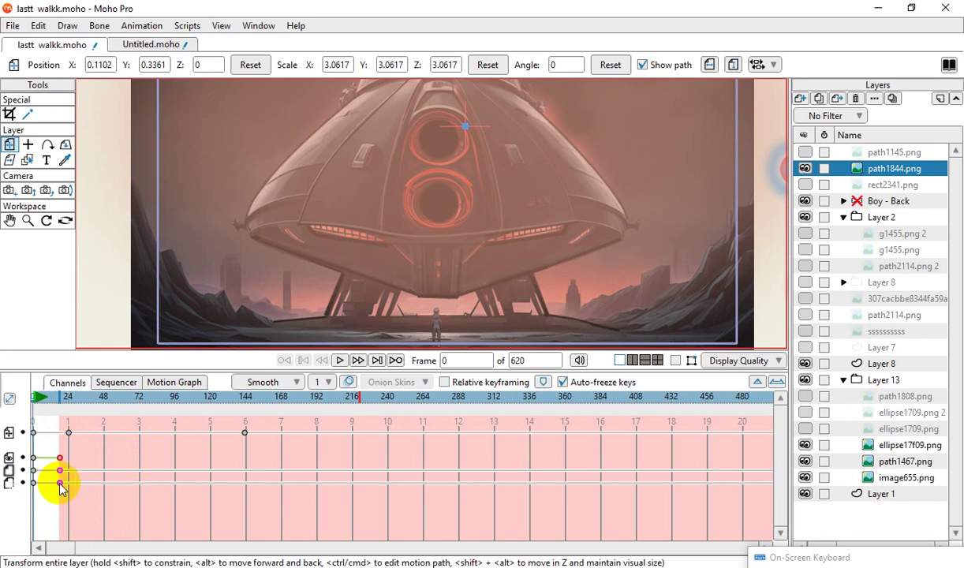
{"action": "left_click_drag", "start_coordinate": [61, 483], "coordinate": [220, 518]}
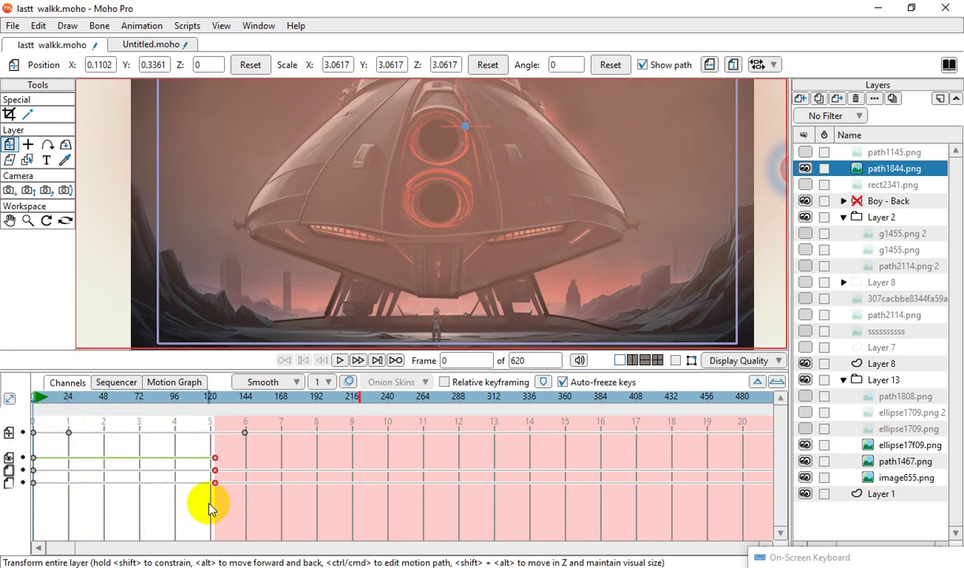
{"action": "left_click", "coordinate": [57, 397]}
{"action": "mouse_move", "coordinate": [66, 406]}
{"action": "left_mouse_down"}
{"action": "mouse_move", "coordinate": [265, 466]}
{"action": "mouse_move", "coordinate": [122, 506]}
{"action": "mouse_move", "coordinate": [11, 512]}
{"action": "mouse_move", "coordinate": [64, 517]}
{"action": "mouse_move", "coordinate": [135, 545]}
{"action": "mouse_move", "coordinate": [245, 545]}
{"action": "mouse_move", "coordinate": [28, 513]}
{"action": "left_mouse_up"}
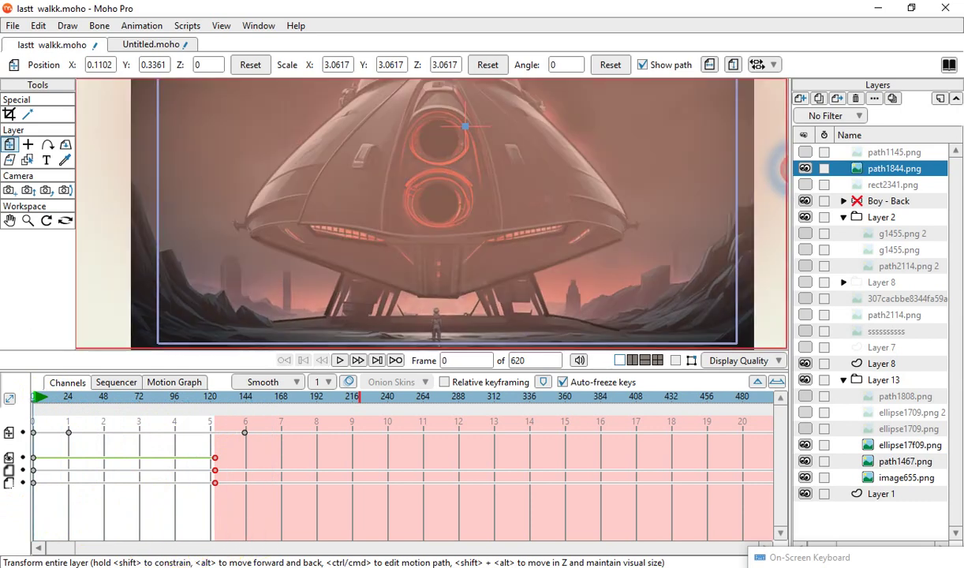
{"action": "left_click", "coordinate": [340, 361]}
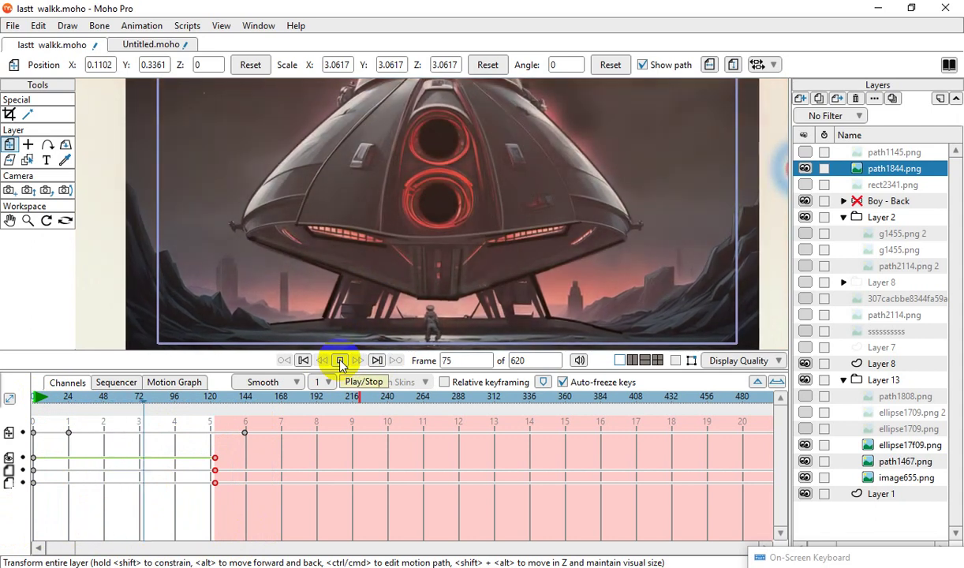
{"action": "left_click", "coordinate": [341, 361]}
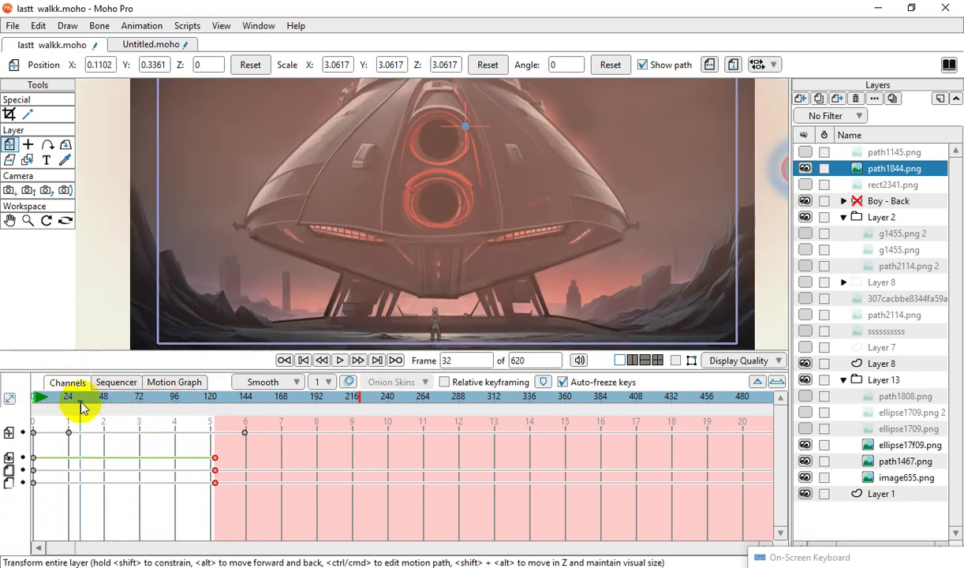
Rewind the animation to frame 0.
{"action": "left_click_drag", "start_coordinate": [75, 397], "coordinate": [6, 404]}
{"action": "scroll", "coordinate": [445, 282], "scroll_direction": "down", "scroll_amount": 3}
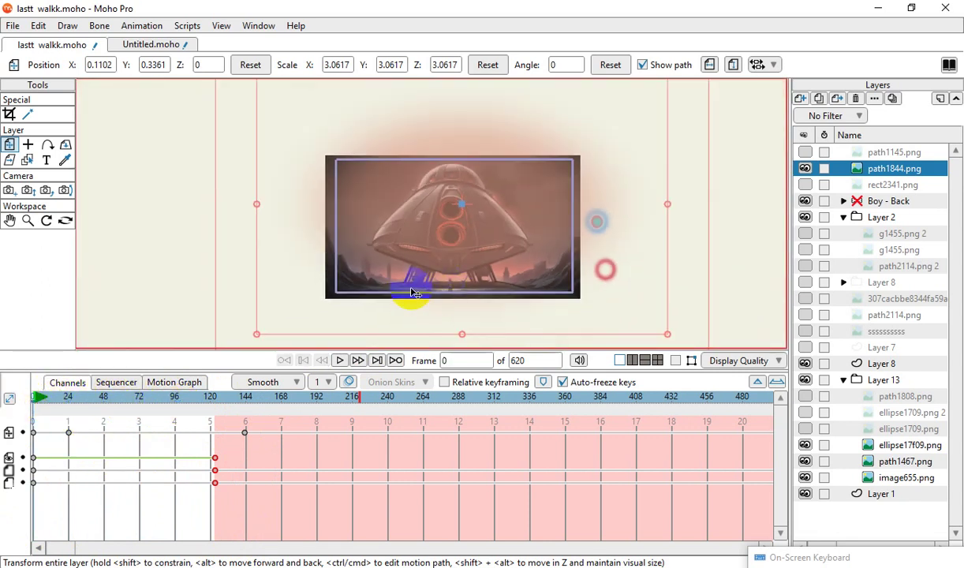
{"action": "scroll", "coordinate": [409, 290], "scroll_direction": "down", "scroll_amount": 2}
{"action": "scroll", "coordinate": [426, 263], "scroll_direction": "up", "scroll_amount": 1}
{"action": "scroll", "coordinate": [452, 233], "scroll_direction": "up", "scroll_amount": 3}
{"action": "scroll", "coordinate": [446, 199], "scroll_direction": "up", "scroll_amount": 3}
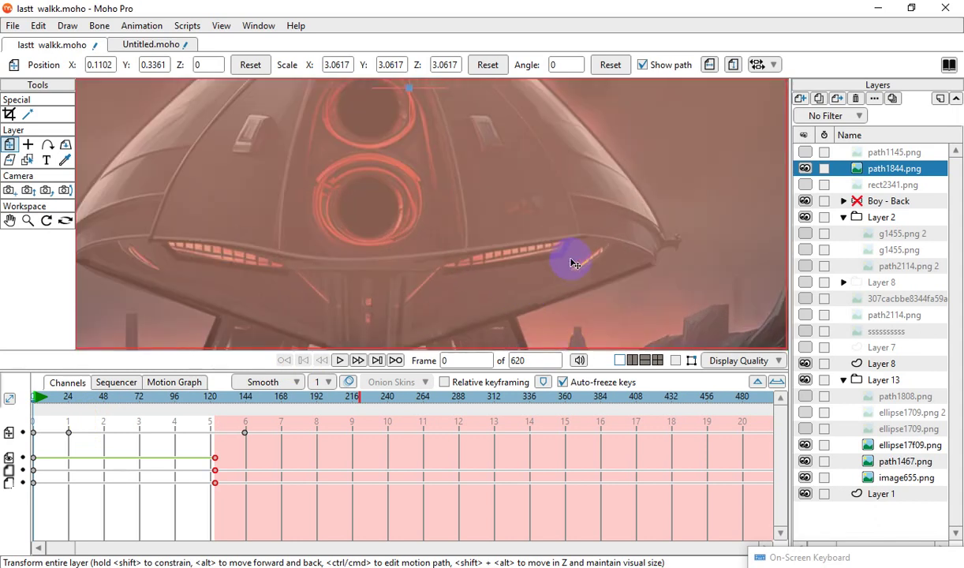
{"action": "scroll", "coordinate": [486, 197], "scroll_direction": "down", "scroll_amount": 2}
{"action": "scroll", "coordinate": [418, 293], "scroll_direction": "up", "scroll_amount": 3}
{"action": "scroll", "coordinate": [345, 227], "scroll_direction": "down", "scroll_amount": 2}
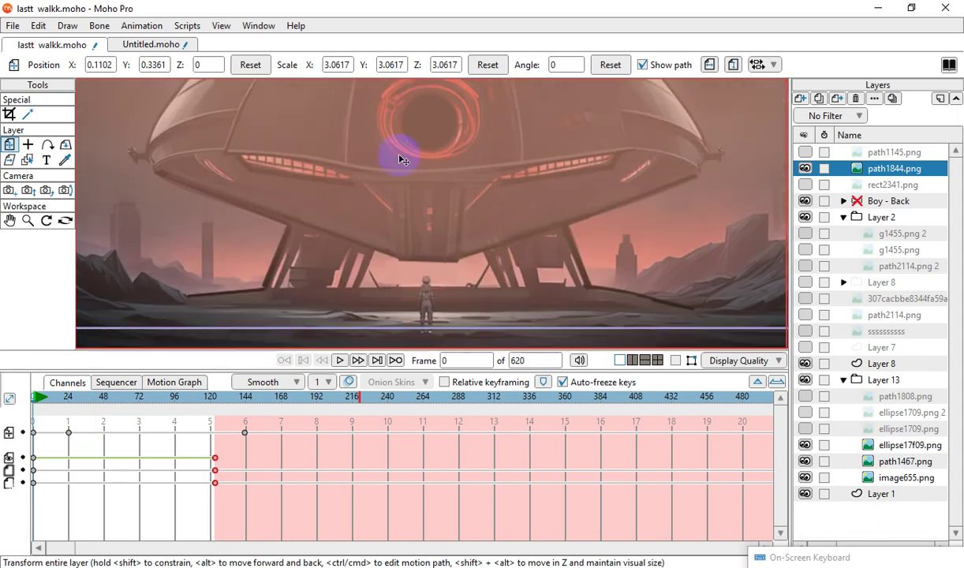
{"action": "scroll", "coordinate": [398, 154], "scroll_direction": "down", "scroll_amount": 2}
{"action": "scroll", "coordinate": [376, 274], "scroll_direction": "up", "scroll_amount": 3}
{"action": "scroll", "coordinate": [549, 233], "scroll_direction": "up", "scroll_amount": 1}
{"action": "scroll", "coordinate": [408, 263], "scroll_direction": "down", "scroll_amount": 2}
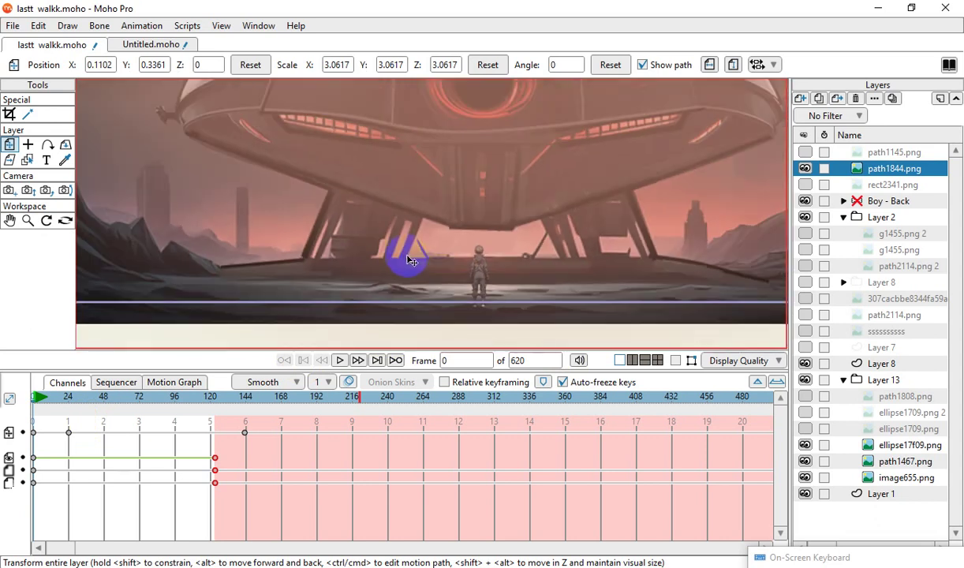
{"action": "scroll", "coordinate": [441, 318], "scroll_direction": "down", "scroll_amount": 2}
{"action": "scroll", "coordinate": [514, 218], "scroll_direction": "up", "scroll_amount": 1}
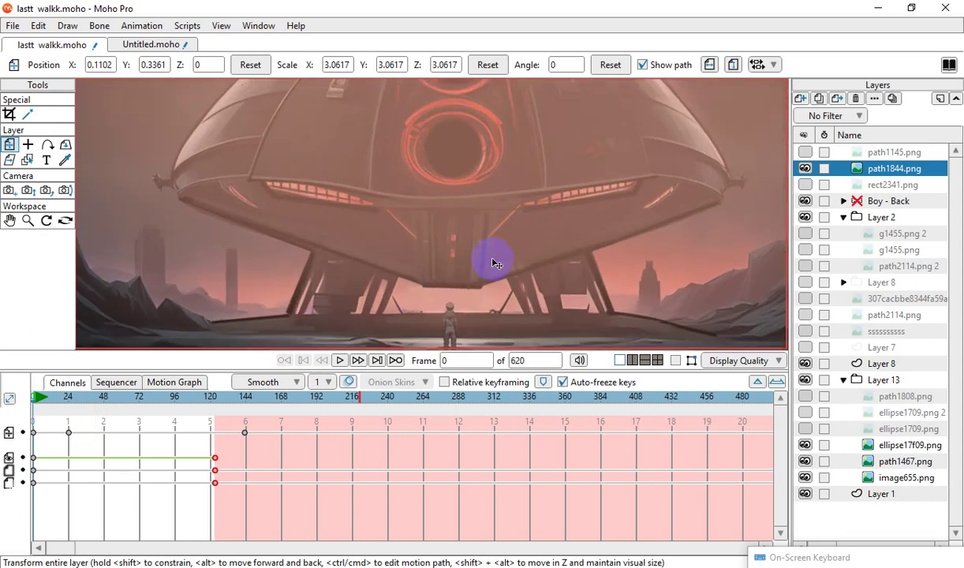
{"action": "scroll", "coordinate": [473, 298], "scroll_direction": "down", "scroll_amount": 3}
{"action": "scroll", "coordinate": [559, 209], "scroll_direction": "up", "scroll_amount": 2}
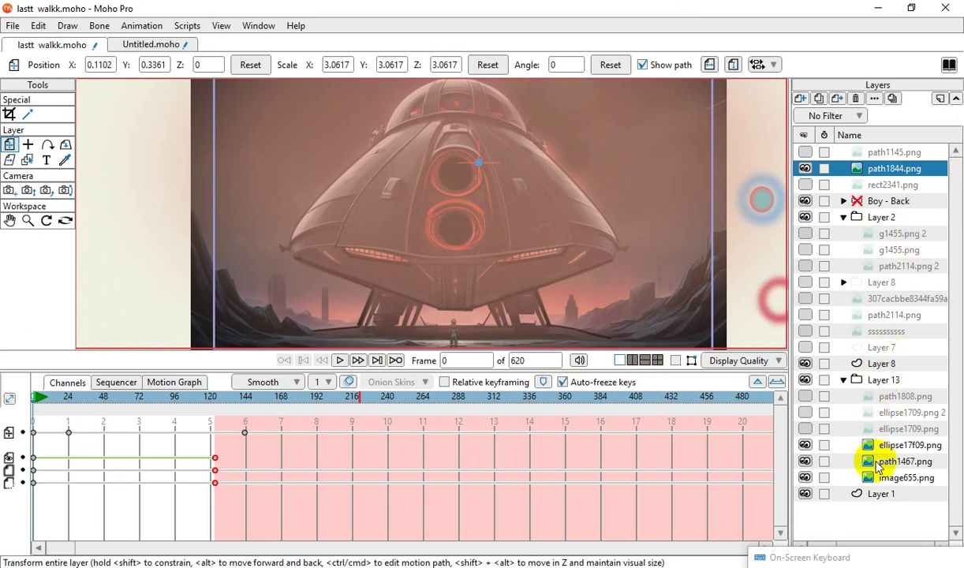
Move the ellipse17f09.png blue glow circle onto the ship's upper light.
{"action": "left_click", "coordinate": [895, 445]}
{"action": "scroll", "coordinate": [602, 241], "scroll_direction": "down", "scroll_amount": 1}
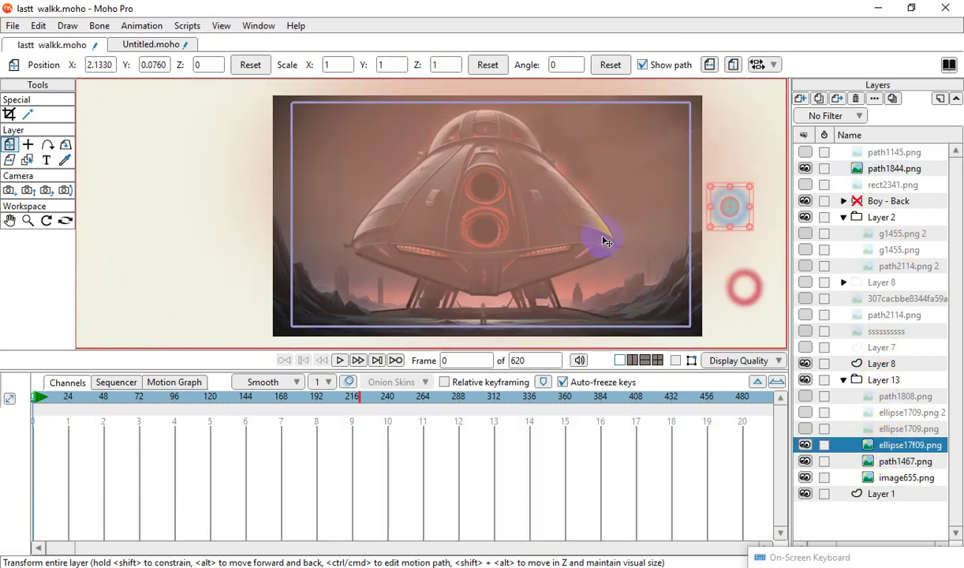
{"action": "scroll", "coordinate": [741, 273], "scroll_direction": "up", "scroll_amount": 2}
{"action": "scroll", "coordinate": [560, 231], "scroll_direction": "down", "scroll_amount": 3}
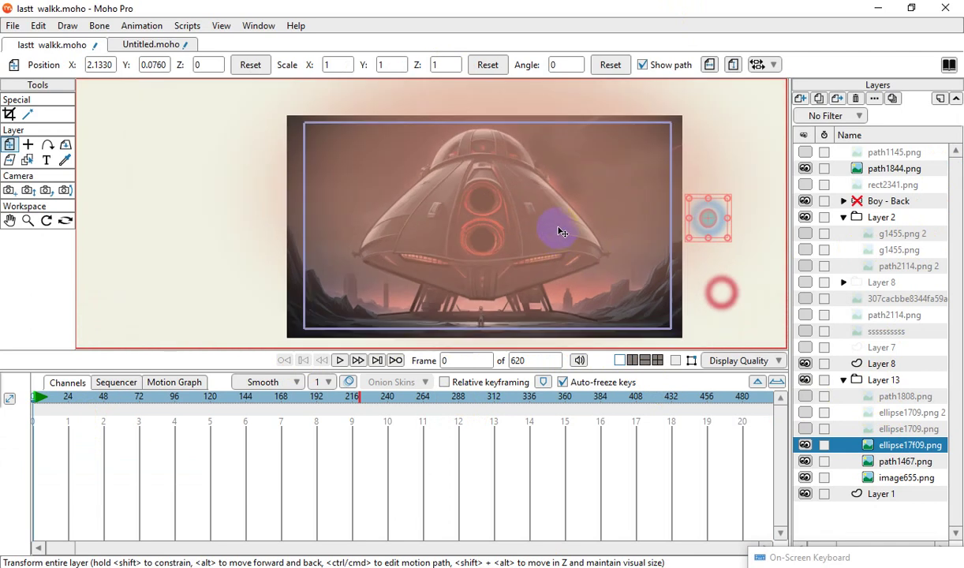
{"action": "mouse_move", "coordinate": [714, 221]}
{"action": "left_mouse_down"}
{"action": "mouse_move", "coordinate": [539, 193]}
{"action": "mouse_move", "coordinate": [491, 204]}
{"action": "left_mouse_up"}
{"action": "scroll", "coordinate": [500, 280], "scroll_direction": "up", "scroll_amount": 3}
{"action": "scroll", "coordinate": [503, 224], "scroll_direction": "down", "scroll_amount": 3}
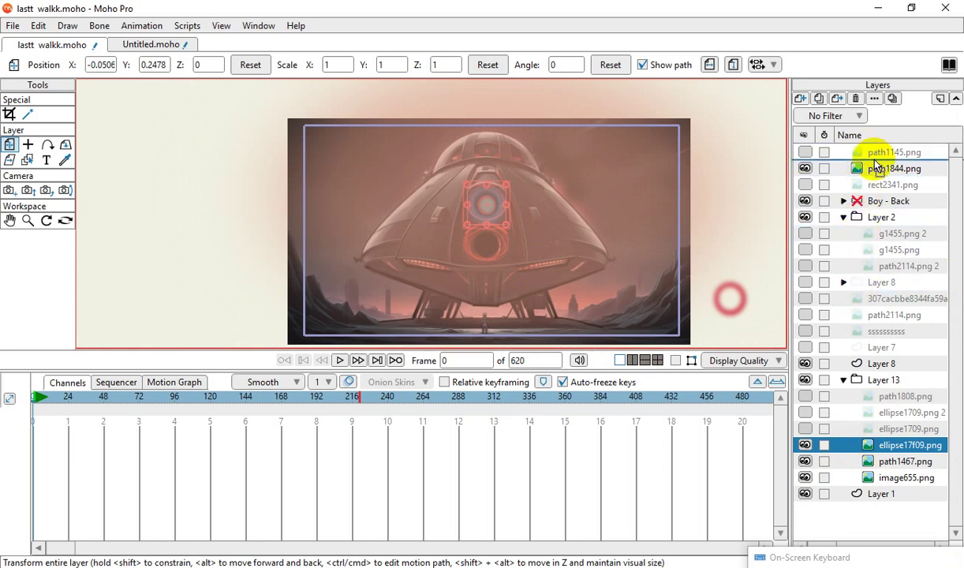
Order ellipse17f09.png just above path1844.png and centre it on the light at X -0.0482, Y 0.2549.
{"action": "left_click_drag", "start_coordinate": [877, 166], "coordinate": [878, 164]}
{"action": "scroll", "coordinate": [550, 229], "scroll_direction": "up", "scroll_amount": 3}
{"action": "scroll", "coordinate": [456, 188], "scroll_direction": "up", "scroll_amount": 2}
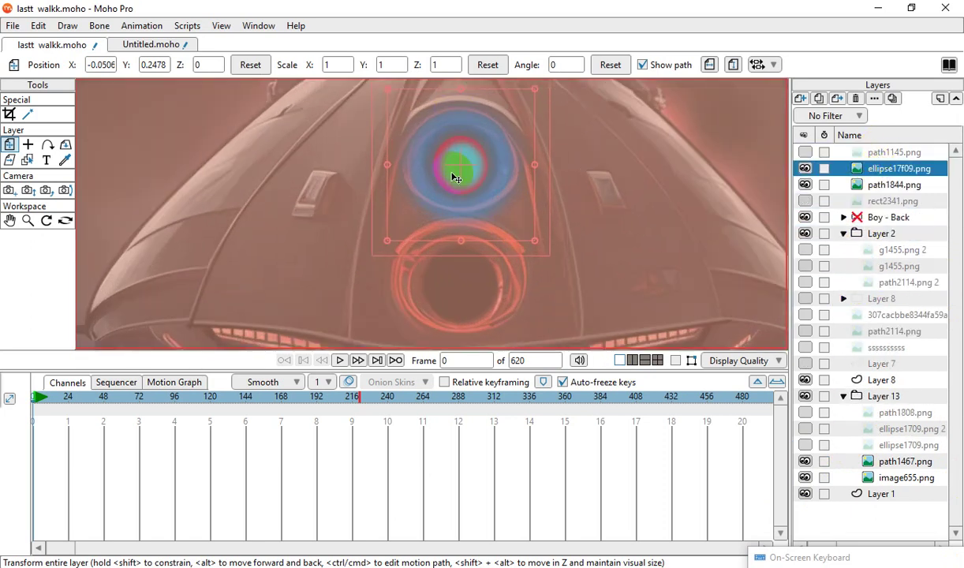
{"action": "left_click_drag", "start_coordinate": [455, 151], "coordinate": [458, 179]}
{"action": "scroll", "coordinate": [501, 200], "scroll_direction": "down", "scroll_amount": 3}
{"action": "scroll", "coordinate": [622, 157], "scroll_direction": "down", "scroll_amount": 1}
{"action": "scroll", "coordinate": [578, 215], "scroll_direction": "up", "scroll_amount": 2}
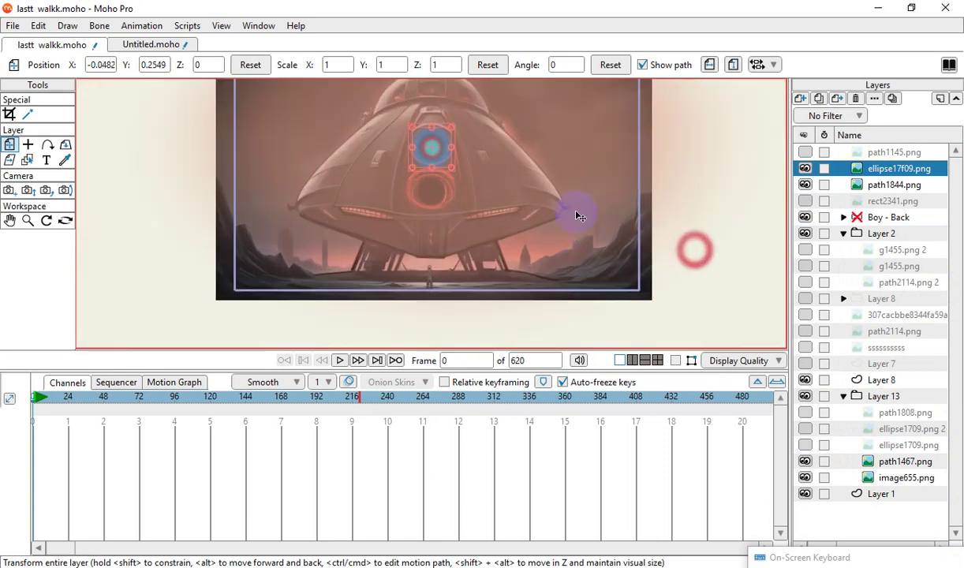
{"action": "scroll", "coordinate": [578, 216], "scroll_direction": "up", "scroll_amount": 1}
{"action": "scroll", "coordinate": [430, 190], "scroll_direction": "up", "scroll_amount": 1}
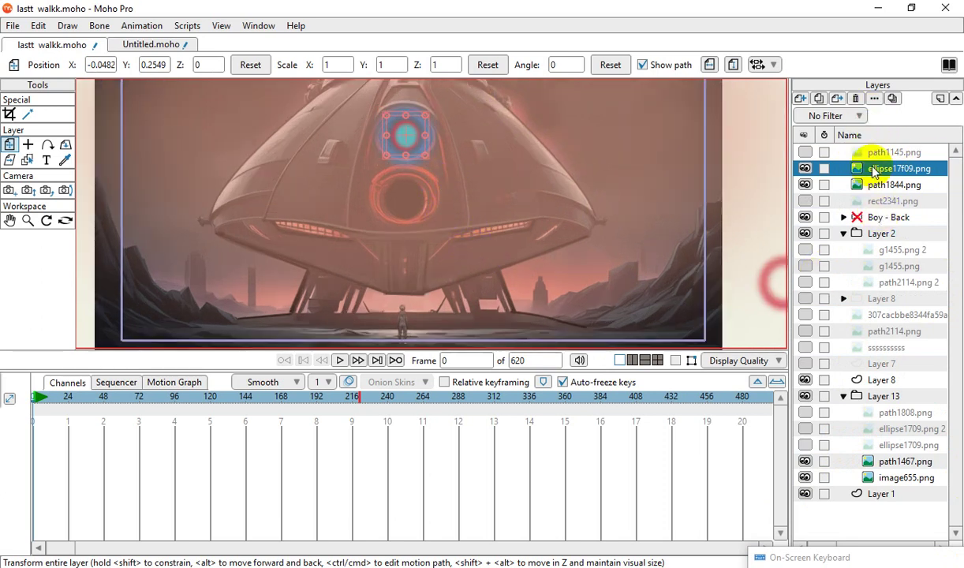
Duplicate the glow as ellipse17f09.png 2 and place it on the lower light at X -0.0392, Y -0.1058.
{"action": "left_click", "coordinate": [819, 100]}
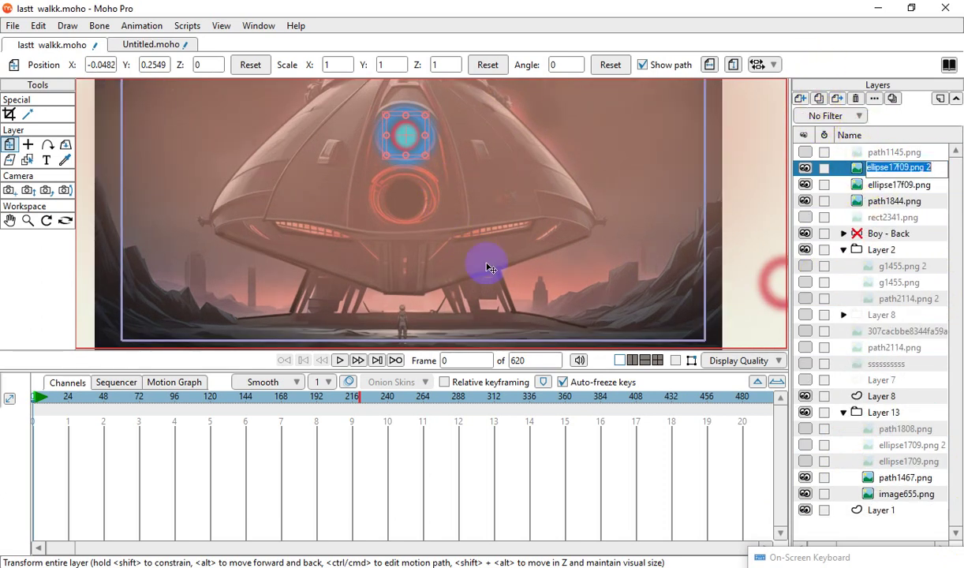
{"action": "left_click_drag", "start_coordinate": [389, 129], "coordinate": [407, 263]}
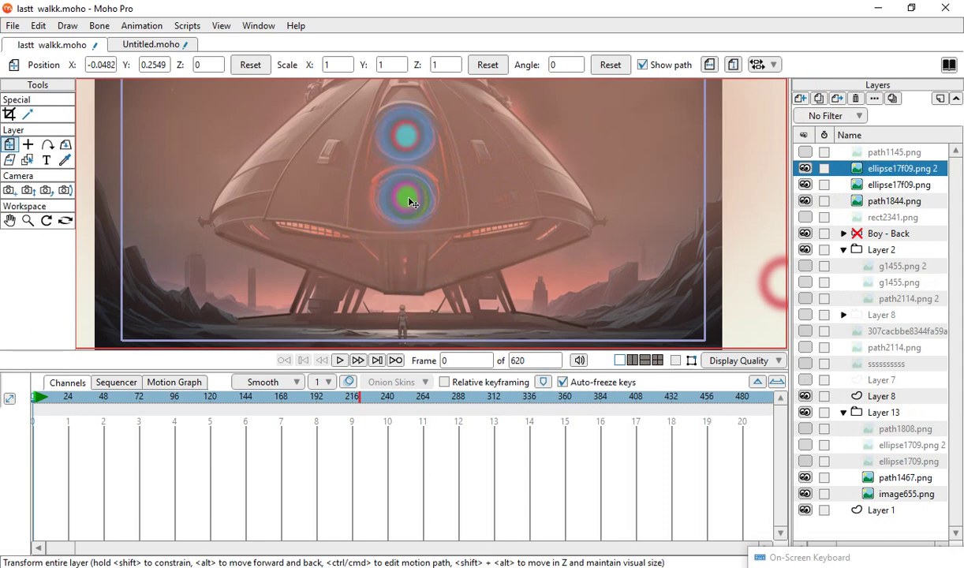
{"action": "left_click_drag", "start_coordinate": [409, 197], "coordinate": [410, 199]}
{"action": "left_click_drag", "start_coordinate": [409, 203], "coordinate": [401, 197]}
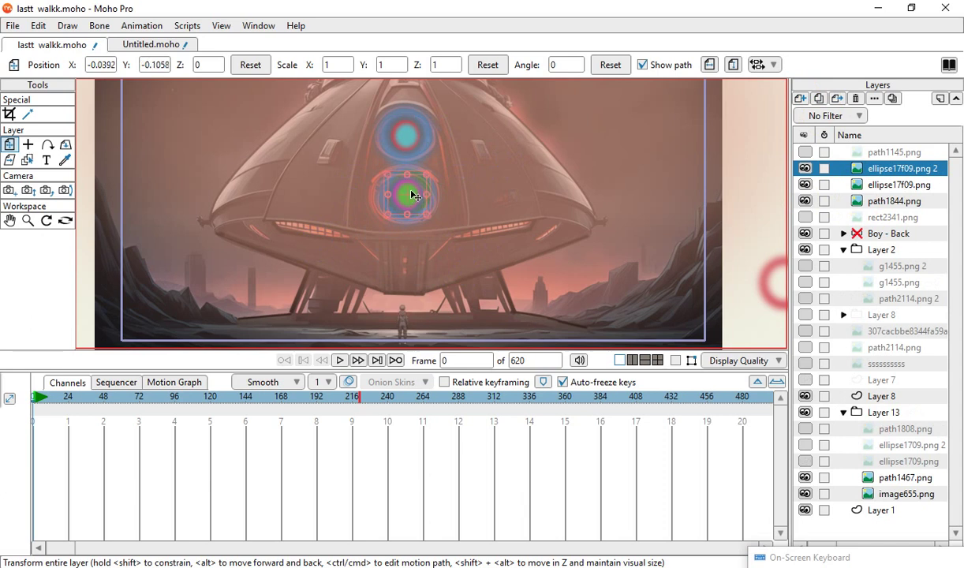
{"action": "scroll", "coordinate": [402, 168], "scroll_direction": "down", "scroll_amount": 3}
{"action": "scroll", "coordinate": [477, 306], "scroll_direction": "down", "scroll_amount": 2}
{"action": "scroll", "coordinate": [559, 129], "scroll_direction": "up", "scroll_amount": 3}
{"action": "scroll", "coordinate": [444, 340], "scroll_direction": "down", "scroll_amount": 1}
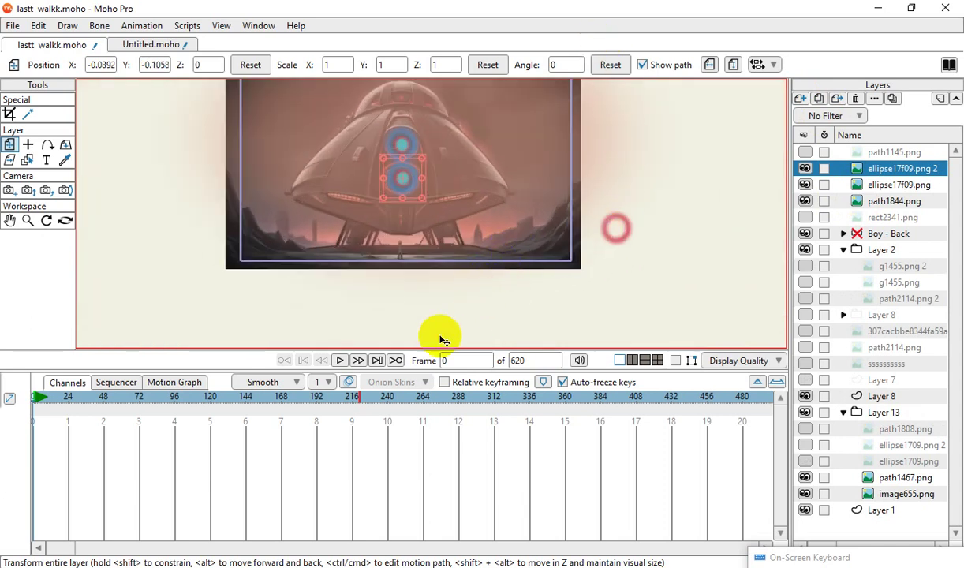
{"action": "scroll", "coordinate": [381, 163], "scroll_direction": "up", "scroll_amount": 1}
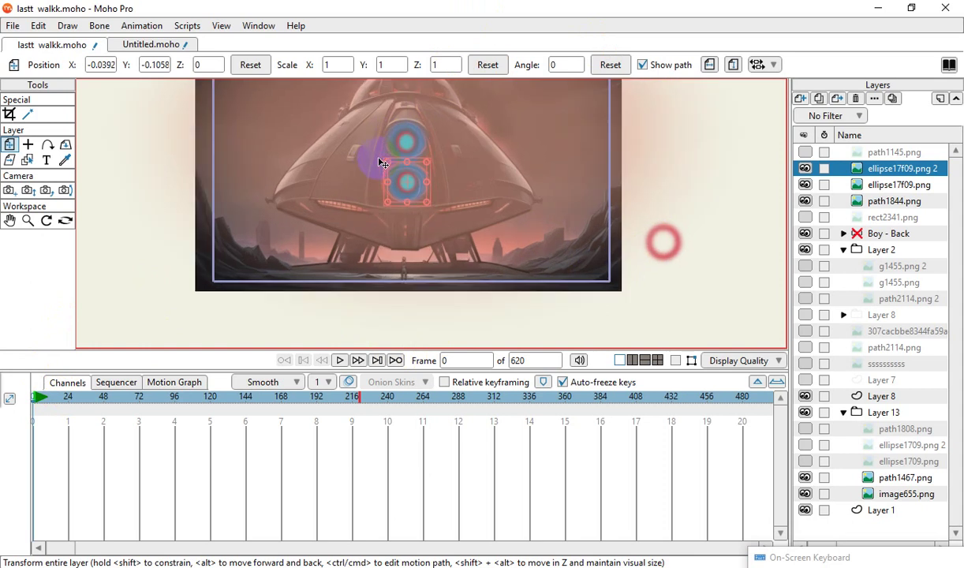
{"action": "scroll", "coordinate": [380, 162], "scroll_direction": "up", "scroll_amount": 1}
{"action": "scroll", "coordinate": [527, 187], "scroll_direction": "up", "scroll_amount": 1}
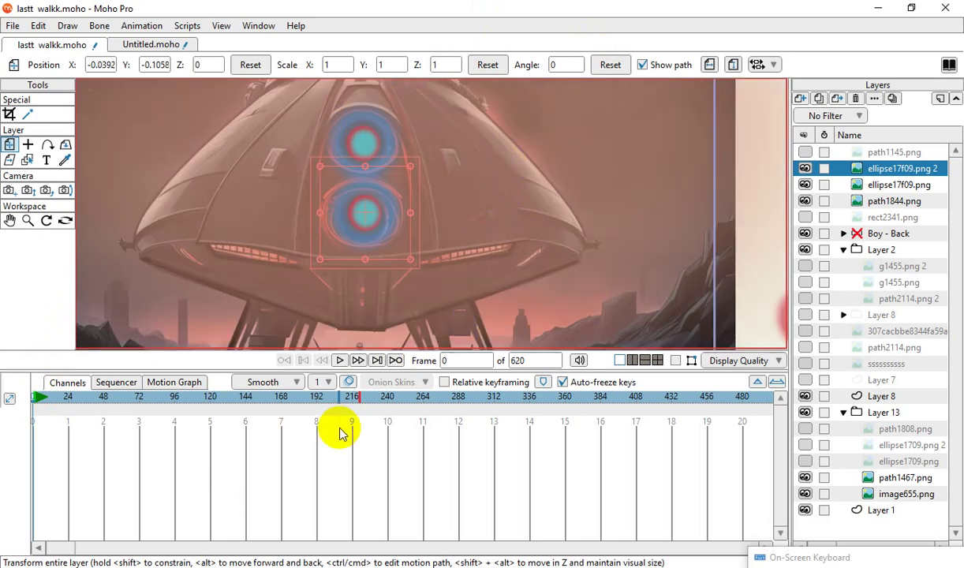
{"action": "left_click", "coordinate": [341, 361]}
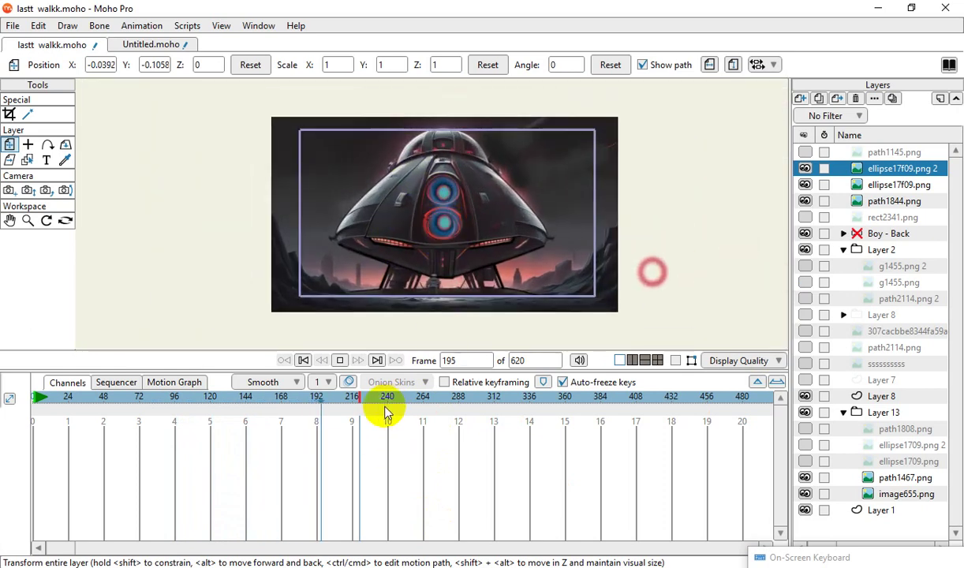
{"action": "left_click", "coordinate": [340, 360]}
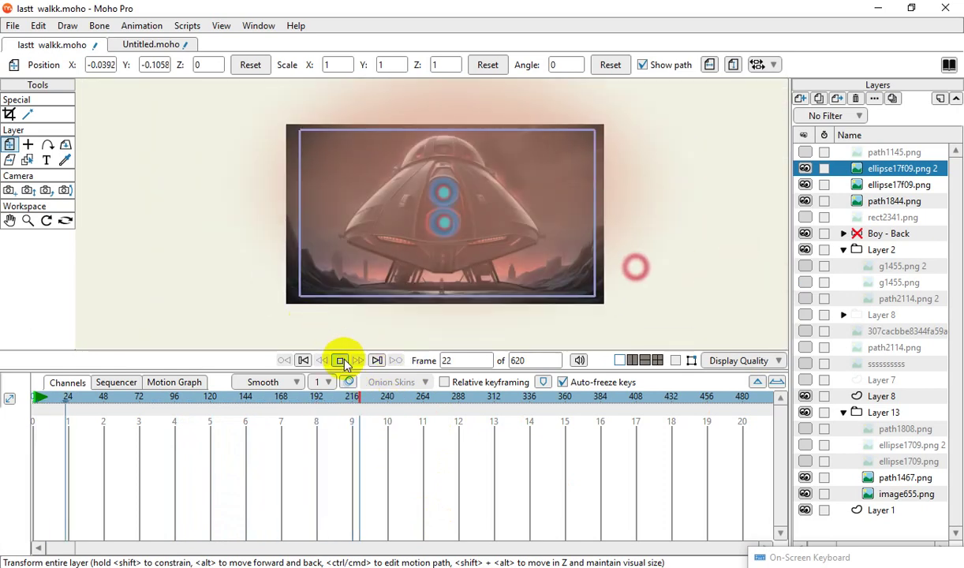
{"action": "left_click_drag", "start_coordinate": [68, 397], "coordinate": [38, 397]}
{"action": "left_click_drag", "start_coordinate": [9, 436], "coordinate": [2, 436]}
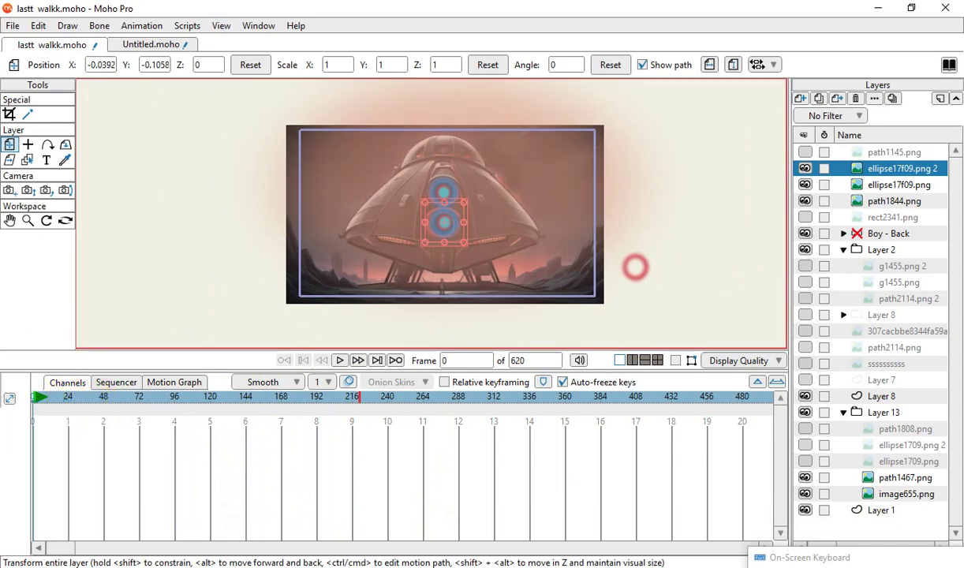